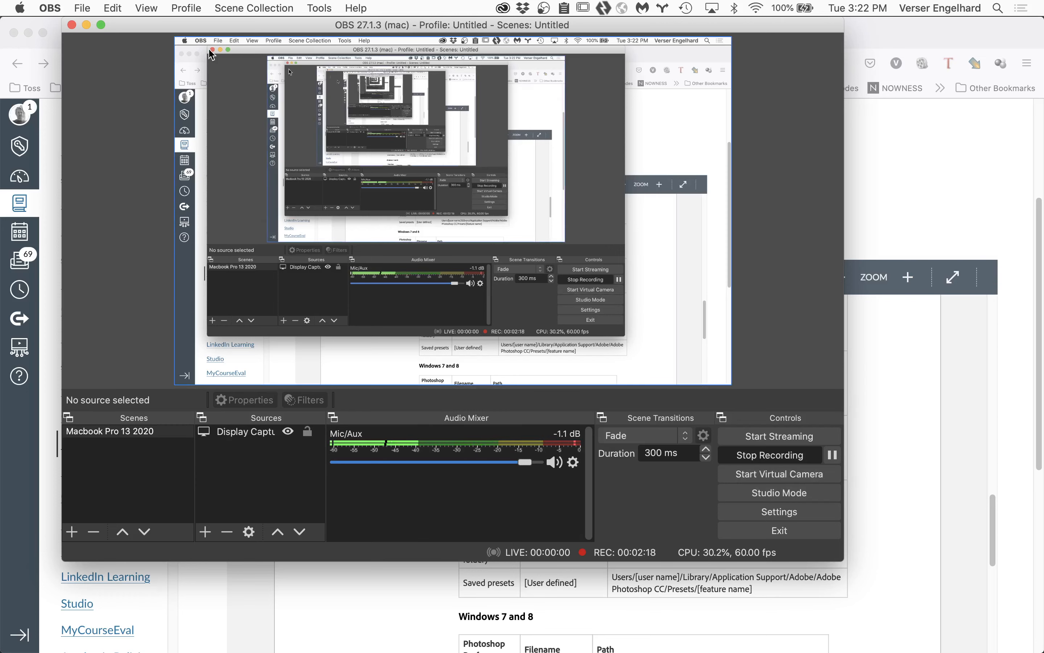
- Switch to Photoshop and reopen the most recently used PSD file, the layered castle landscape
mouse_move(279, 648)
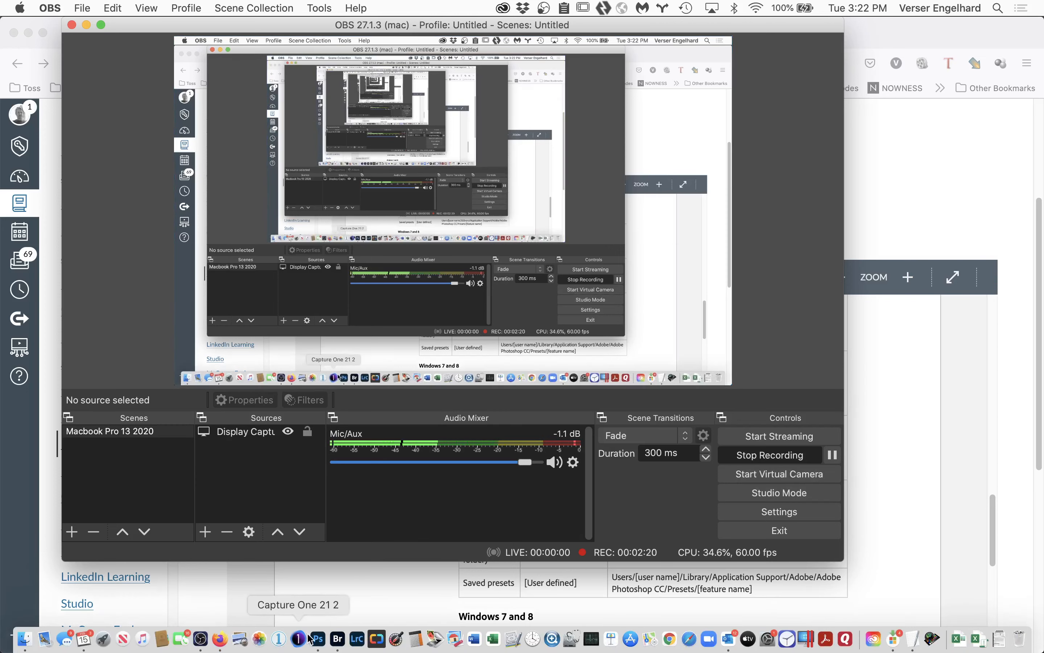
click(318, 639)
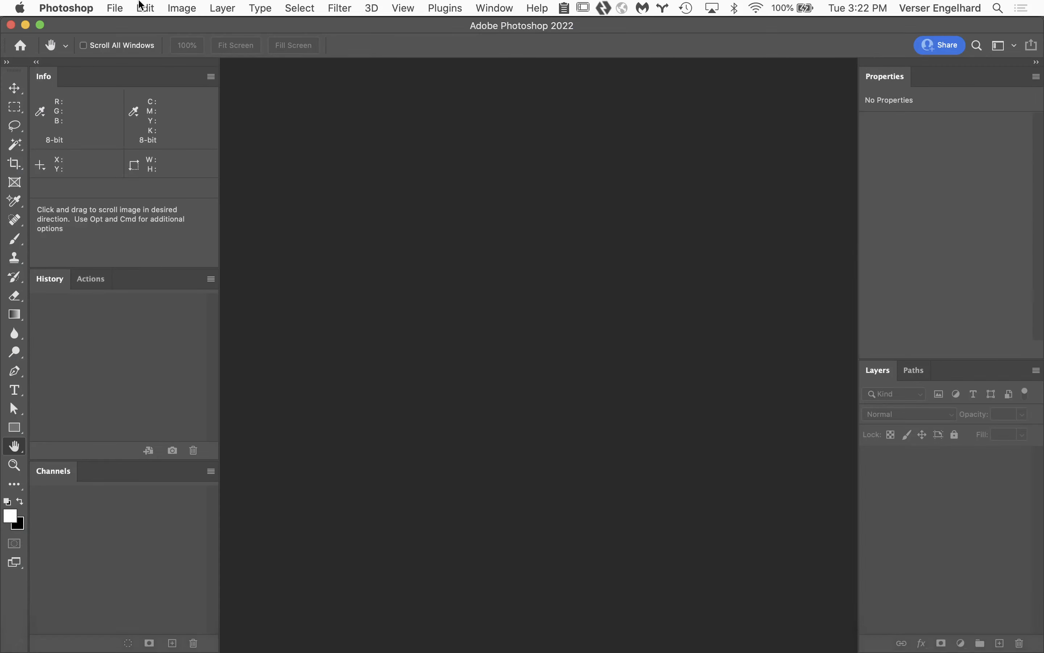
click(114, 7)
mouse_move(137, 84)
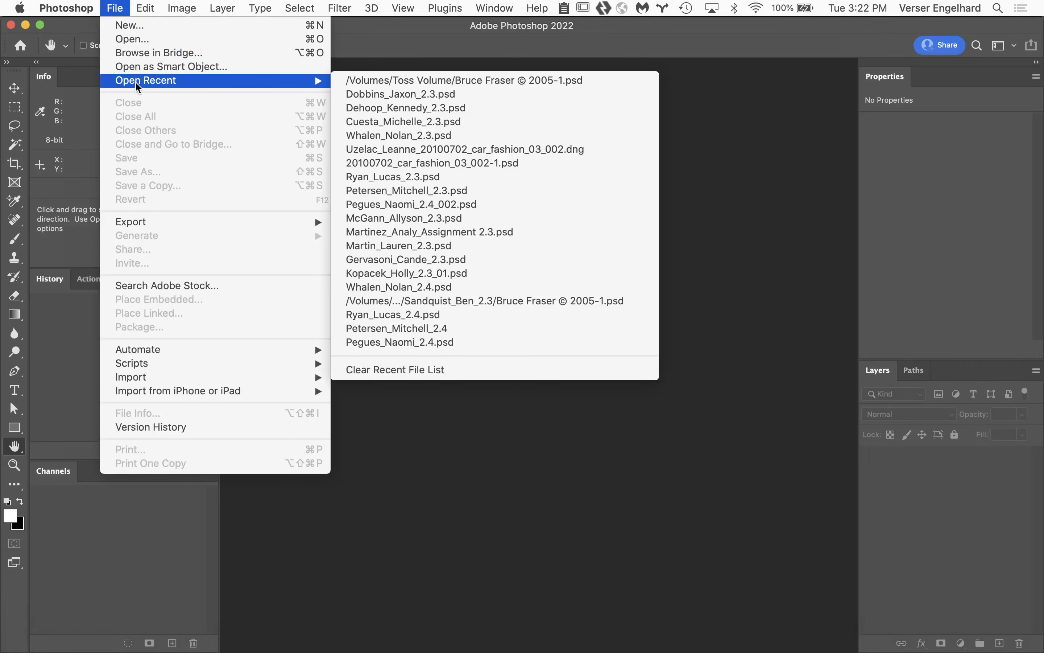
click(388, 82)
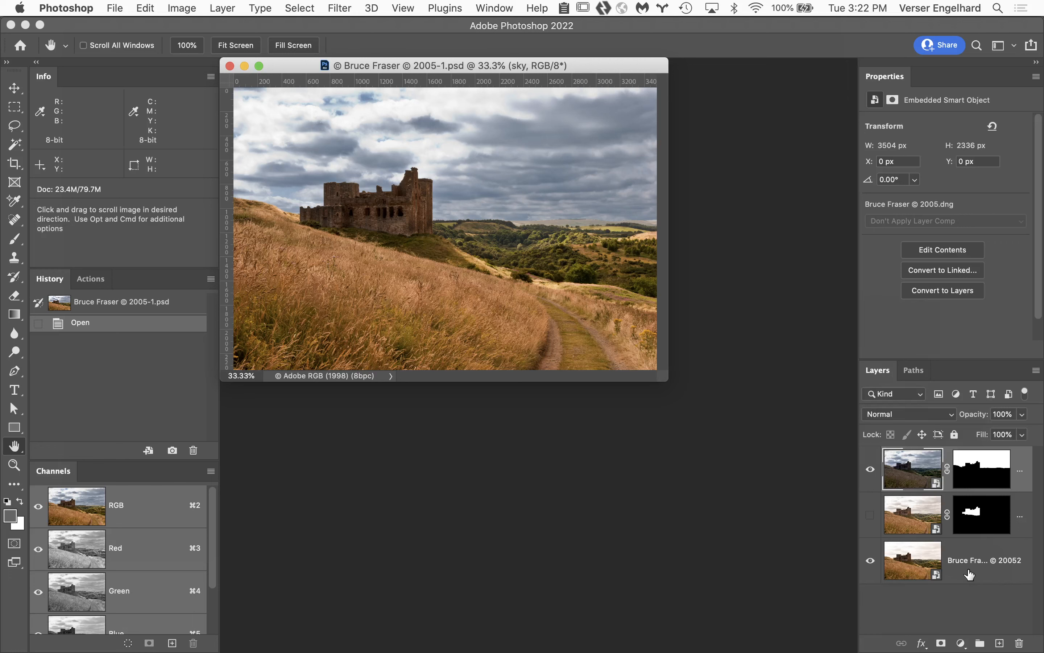
- Hide the bottom castle layer, try deleting the sky layer's mask, and undo the mask deletion
click(870, 561)
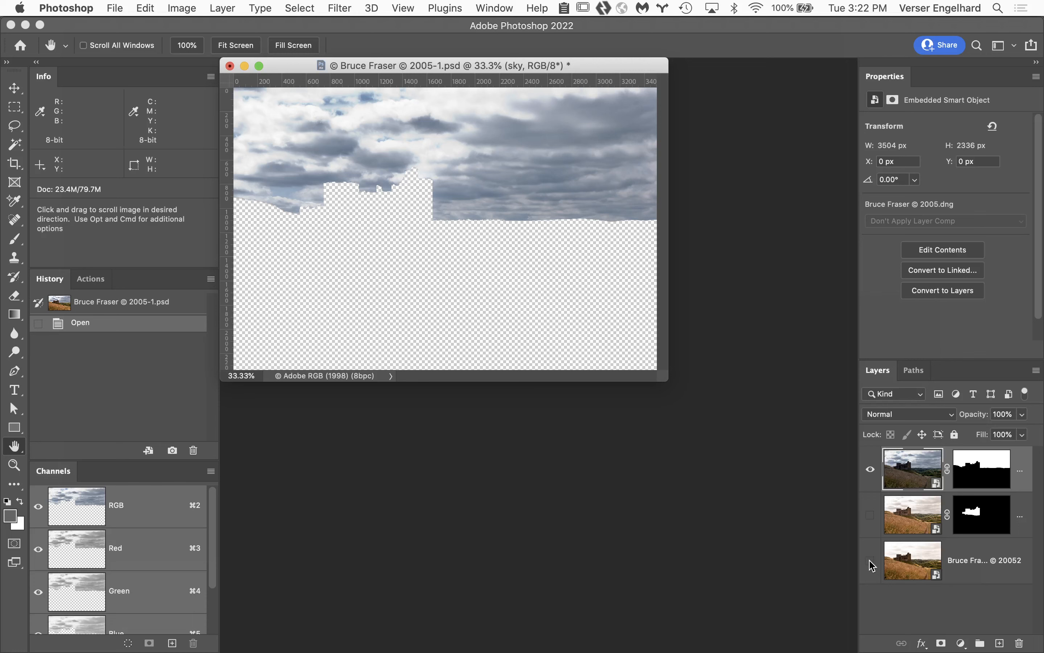
click(988, 475)
drag(988, 475, 1021, 643)
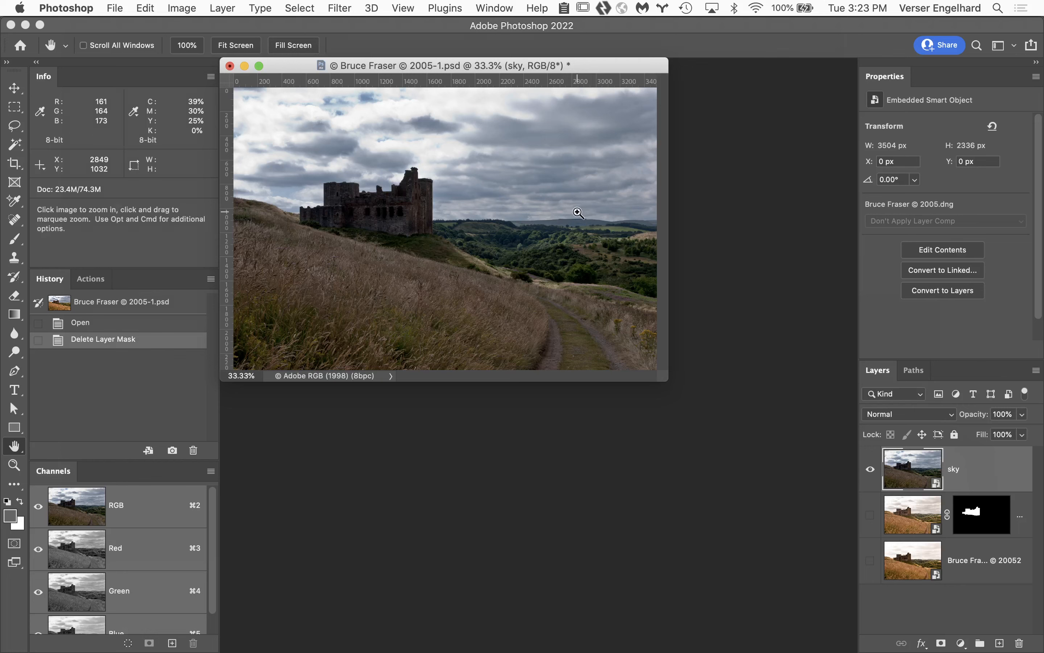
key(super+z)
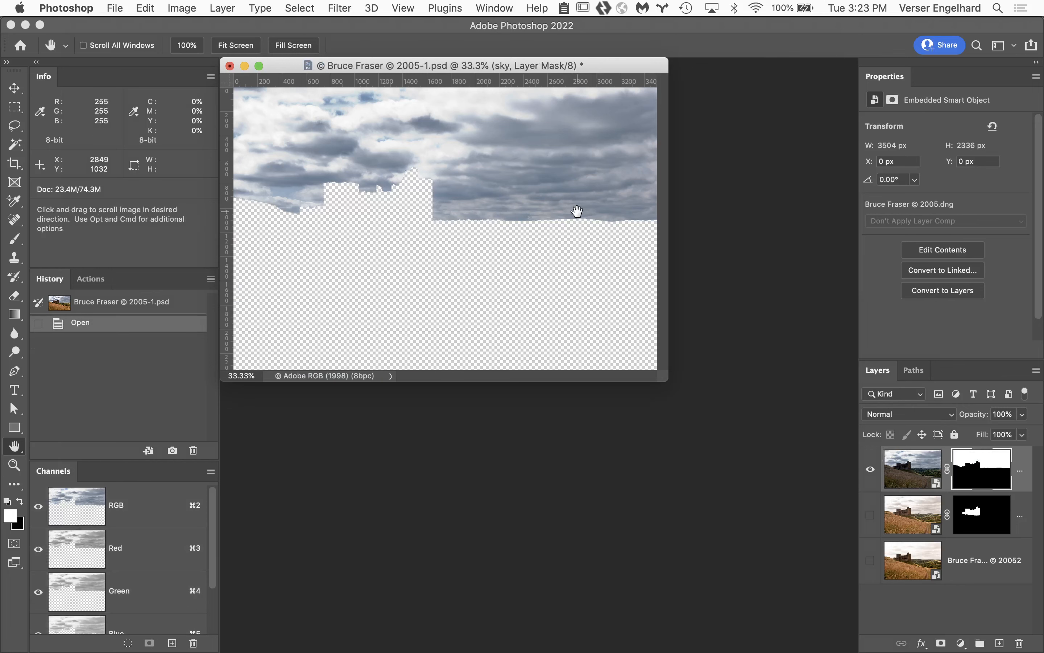
- Duplicate the sky layer with its mask and rasterize the duplicate's Smart Object
click(917, 469)
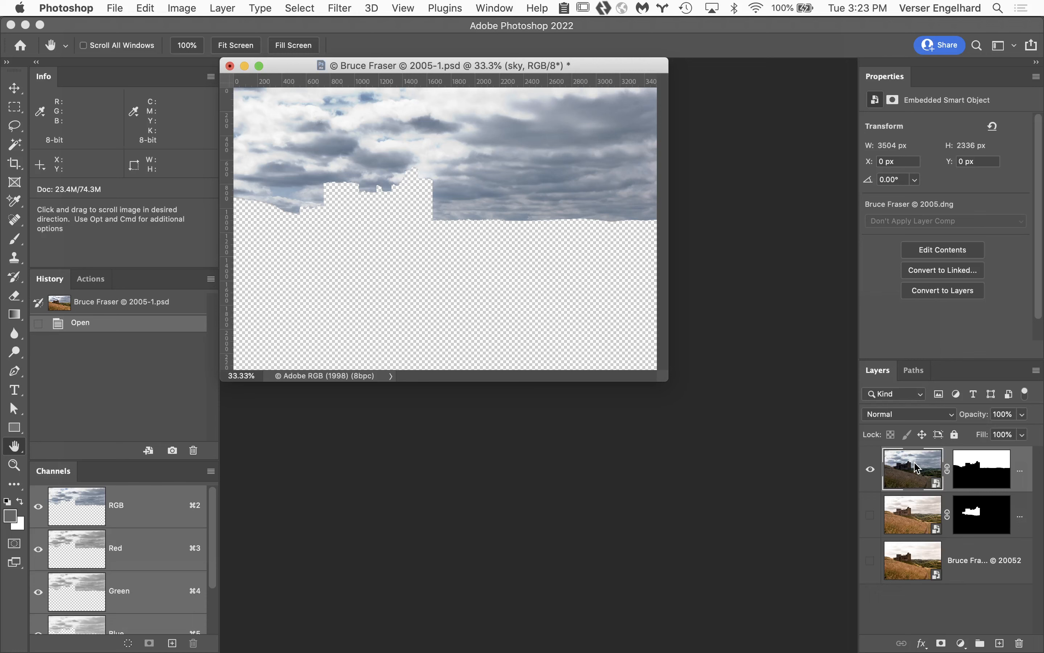
key(super+j)
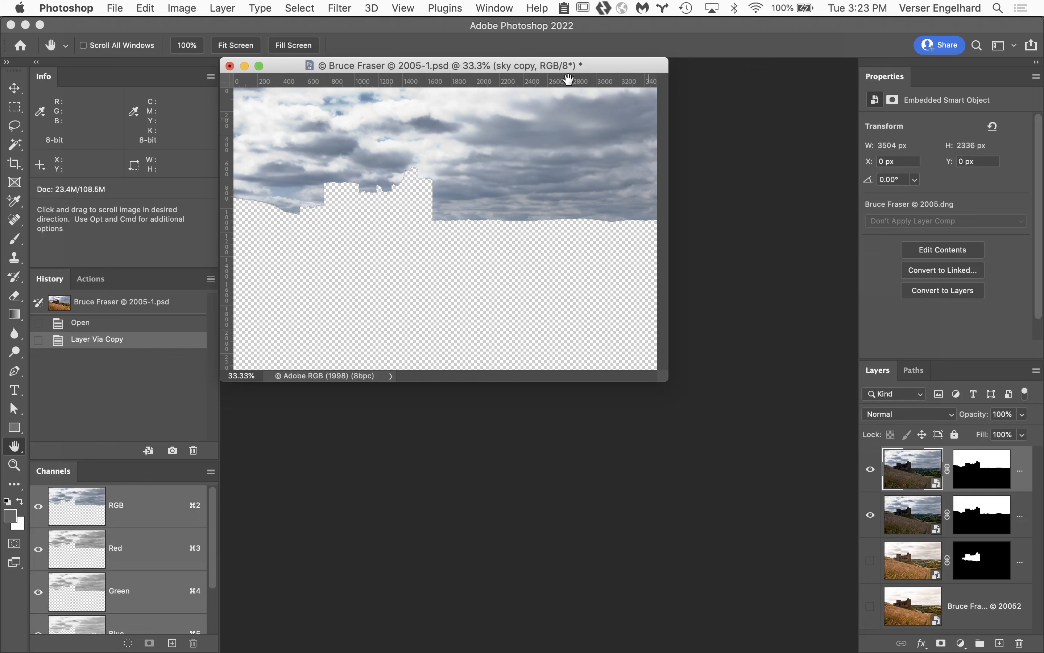
click(221, 8)
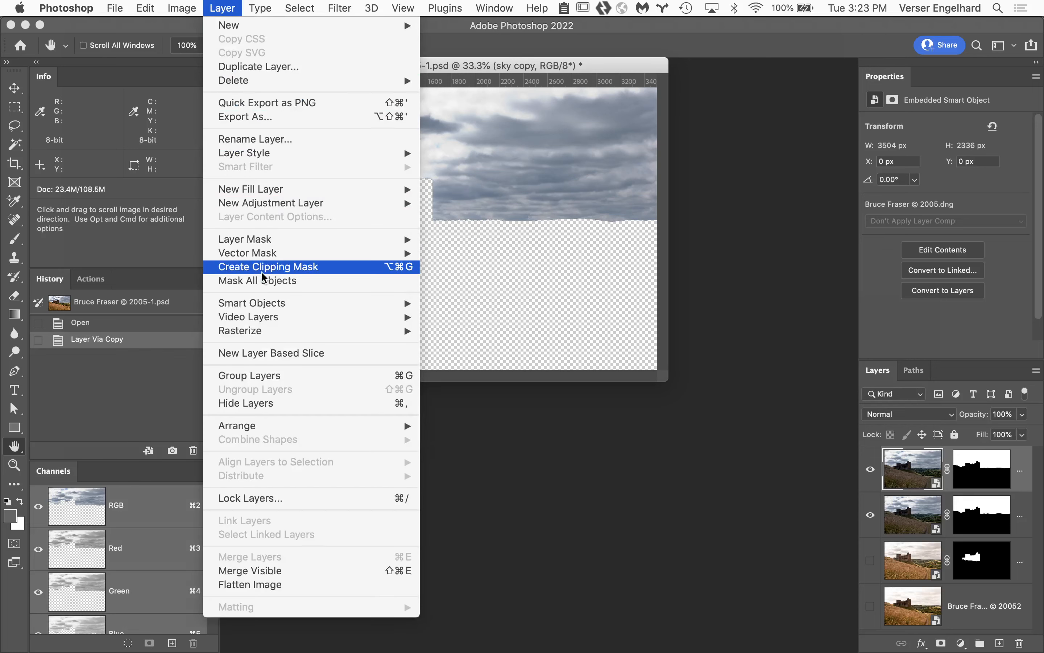
mouse_move(276, 305)
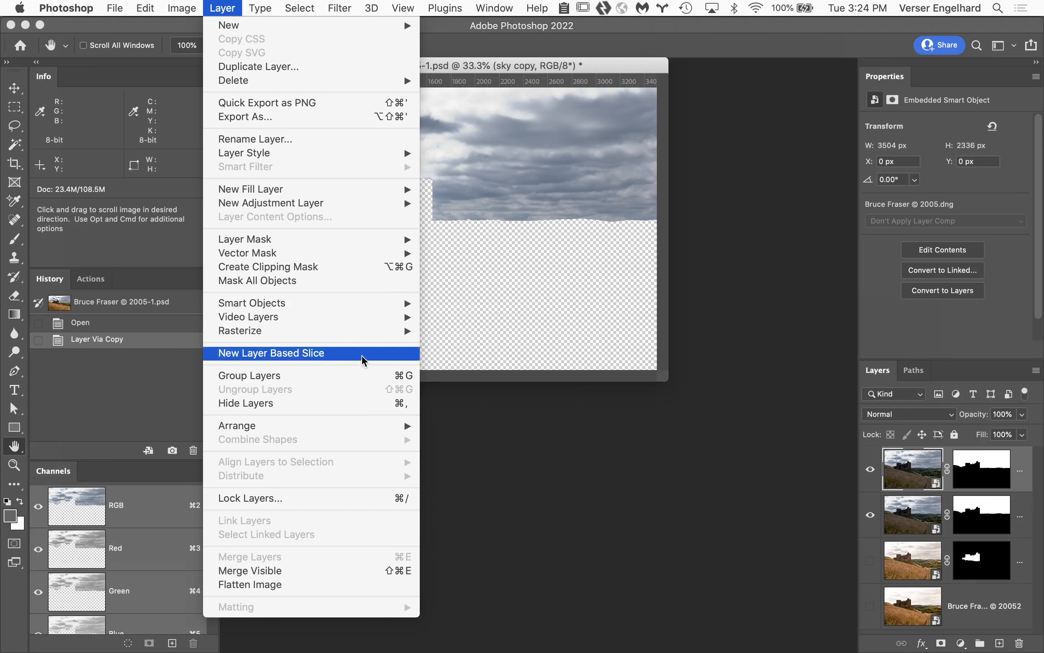
mouse_move(291, 336)
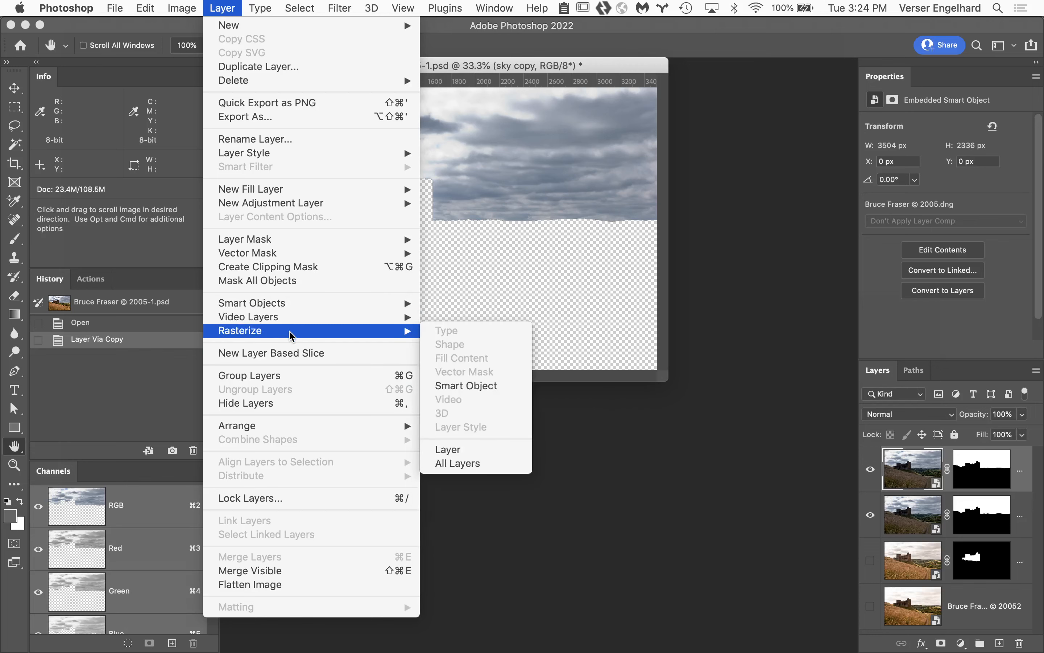
click(500, 384)
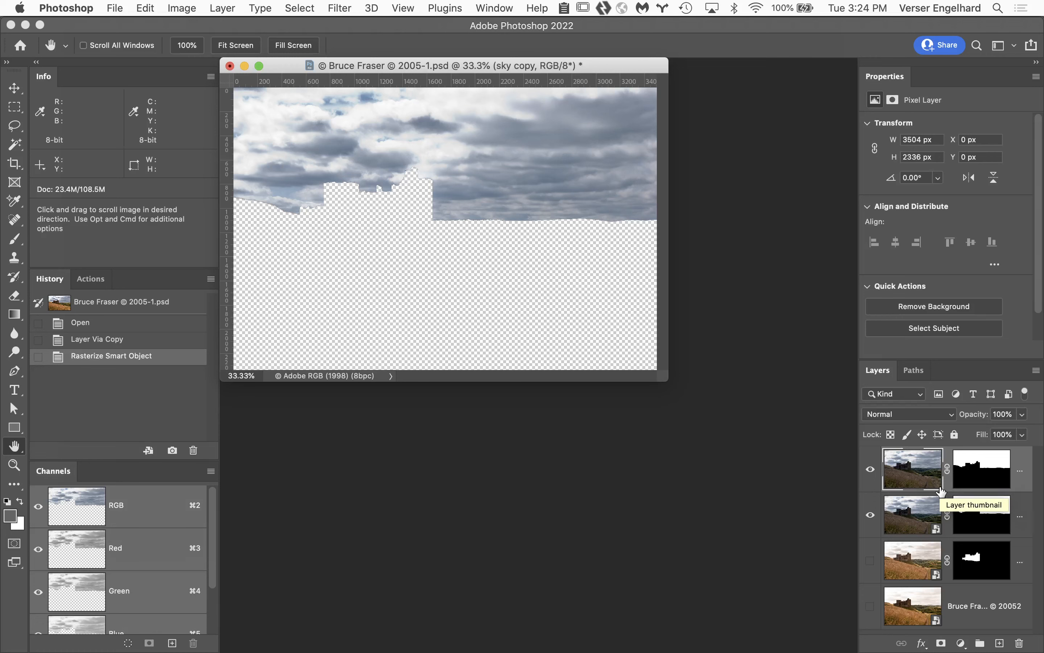
- Hide the original sky layer, try deleting the sky copy's mask without applying it, and undo the deletion
click(871, 514)
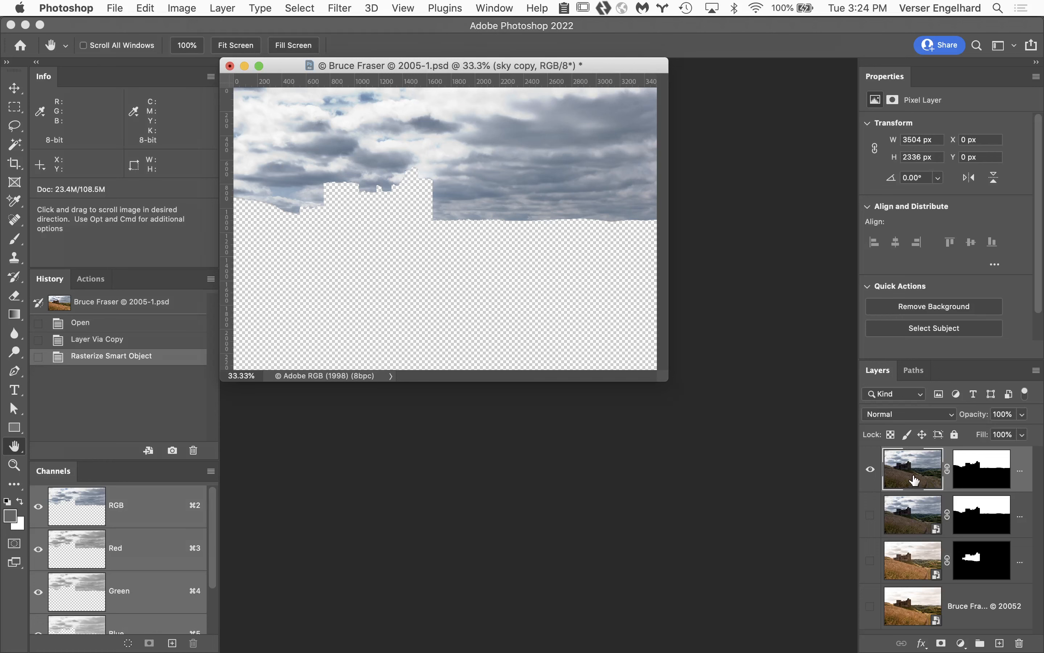
click(986, 466)
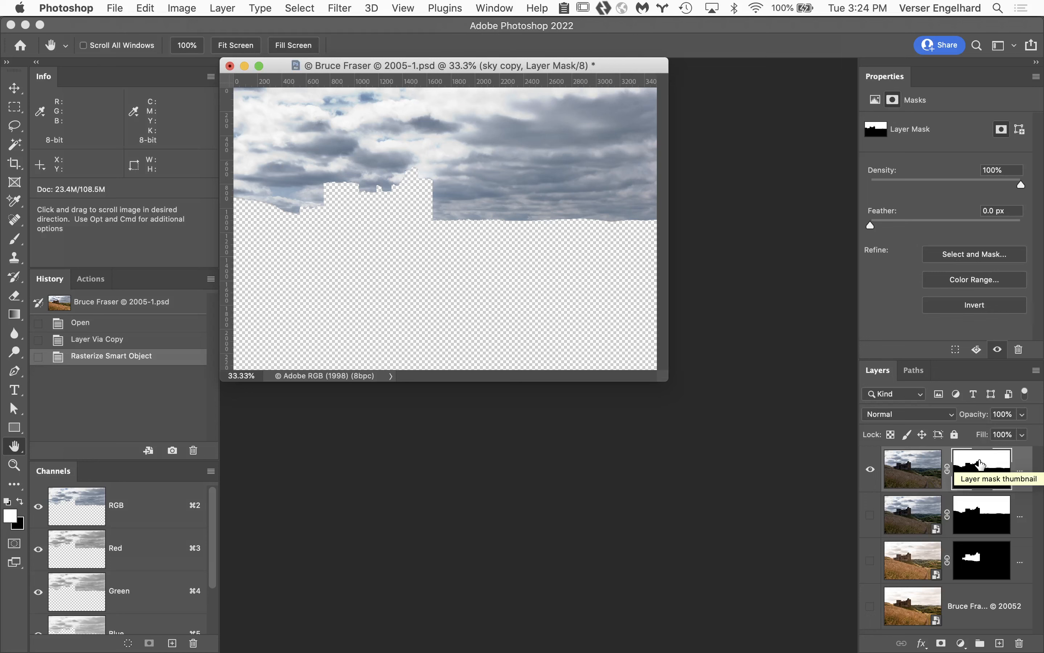
drag(981, 465, 1019, 642)
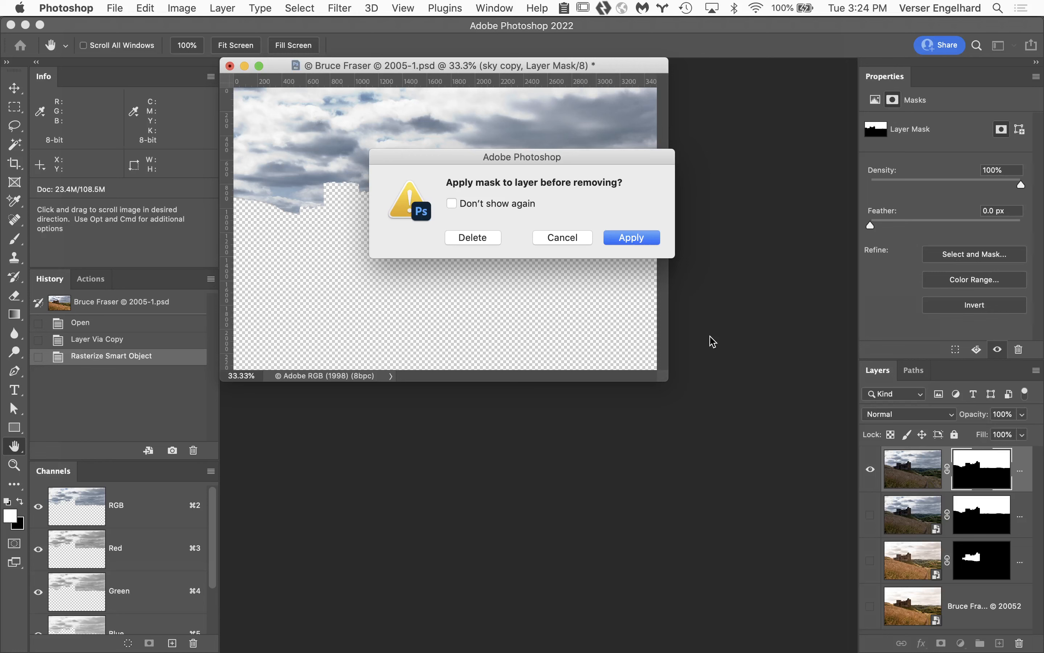
click(474, 238)
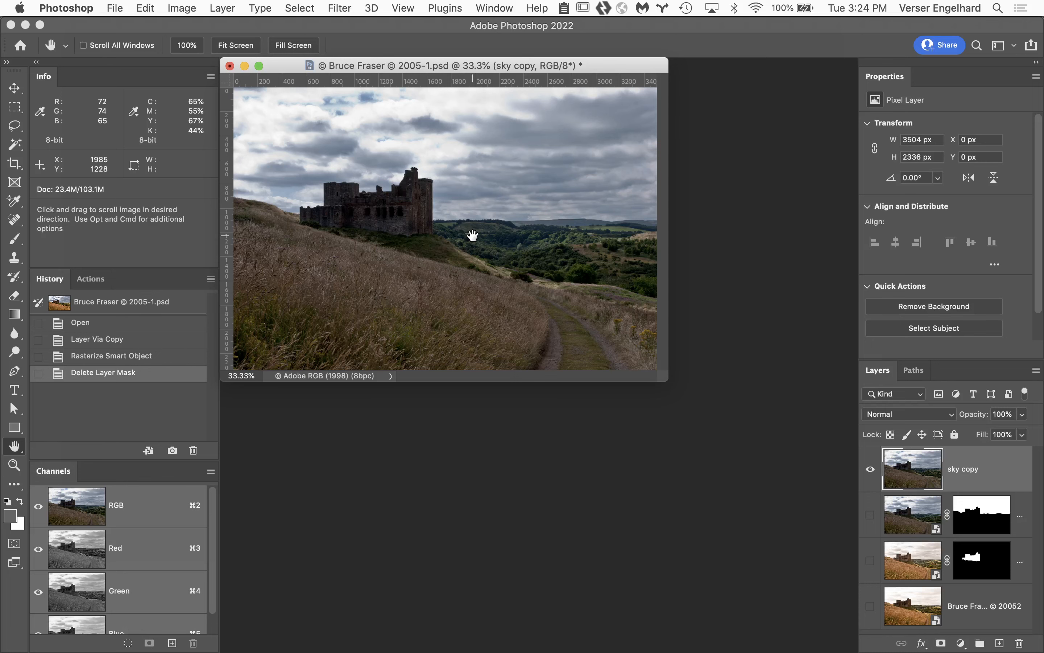
key(super+z)
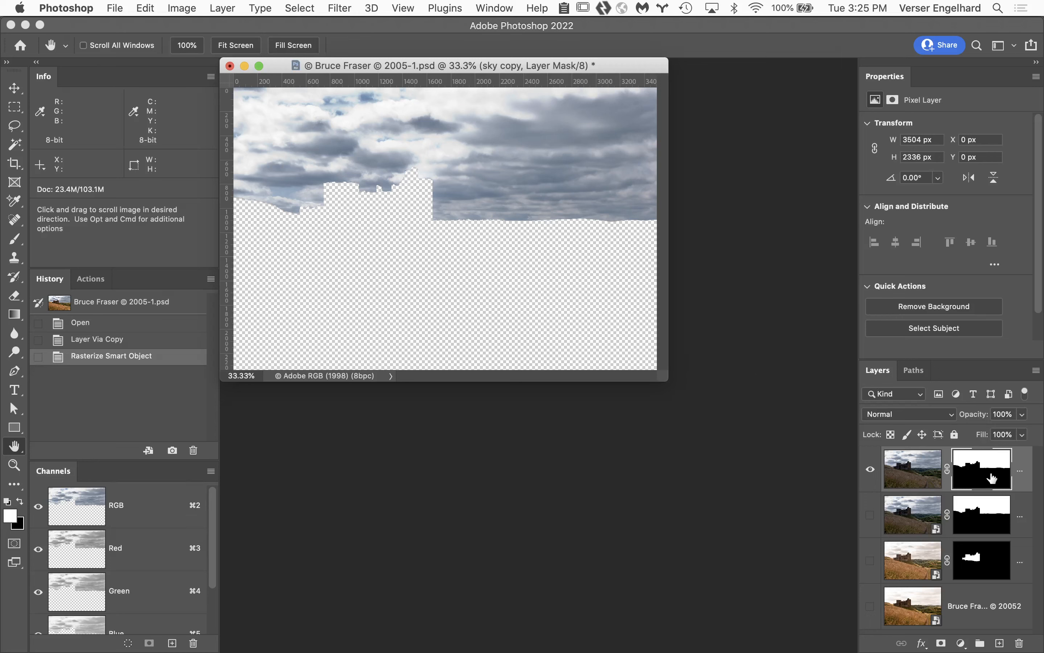
- Try removing the sky copy's layer mask with the mask applied to the pixels, and undo it
drag(988, 479, 1019, 644)
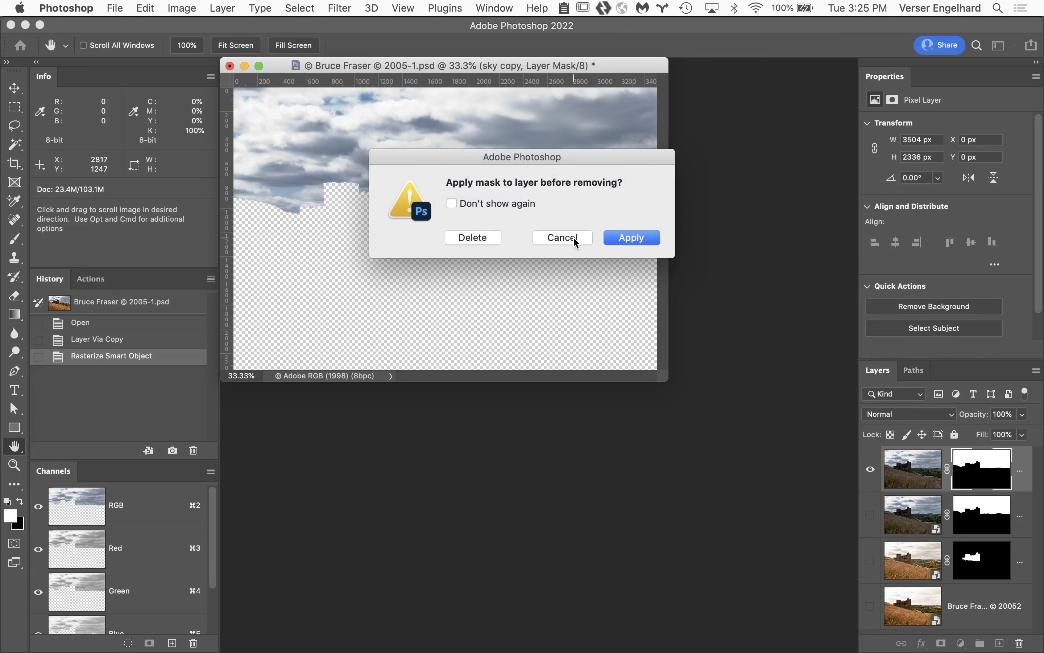
click(633, 237)
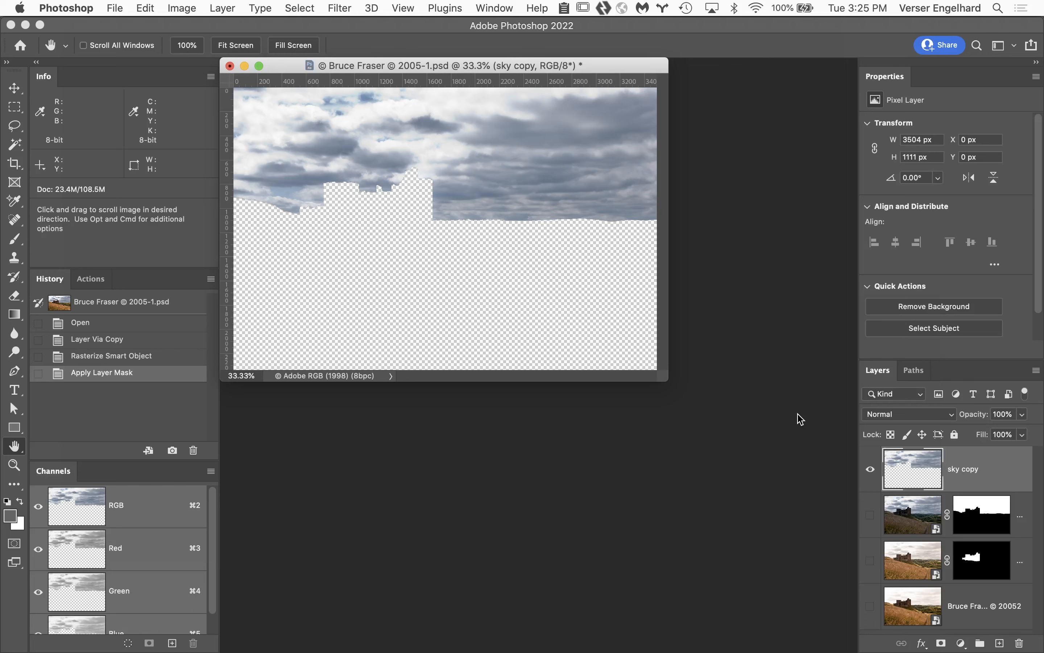
key(super+z)
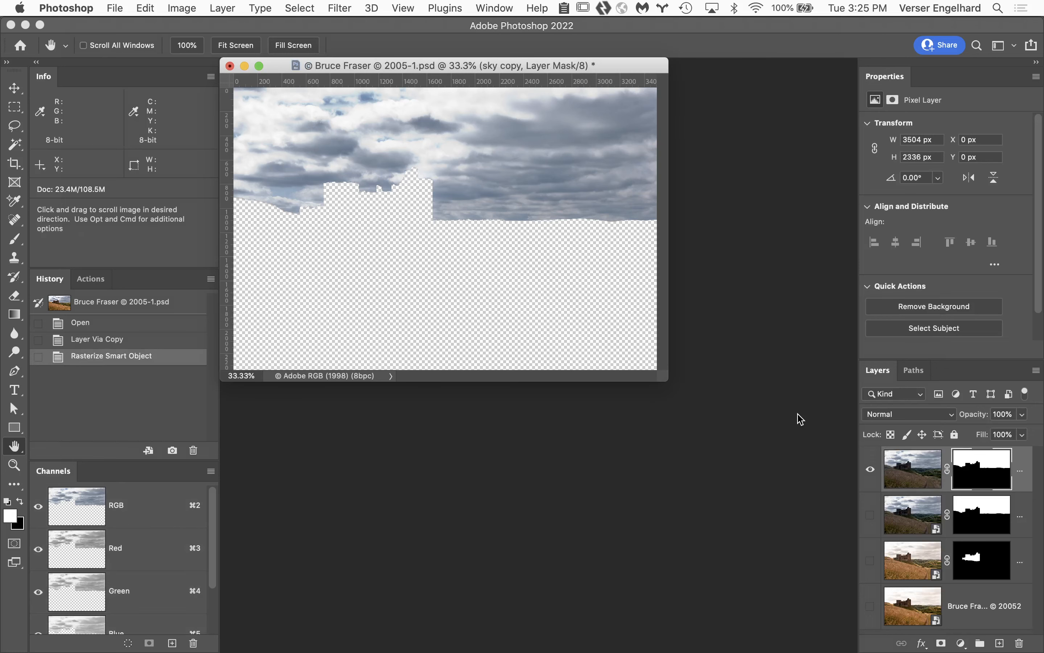
- Delete the rasterized sky copy layer and make all three remaining layers visible
drag(927, 480, 1019, 643)
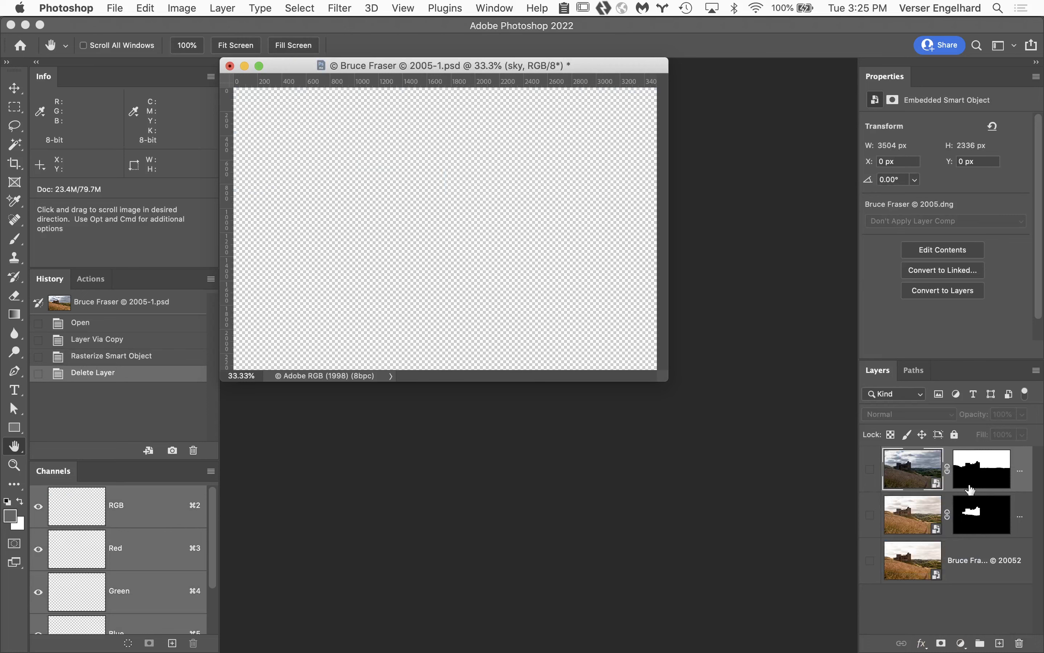
click(870, 469)
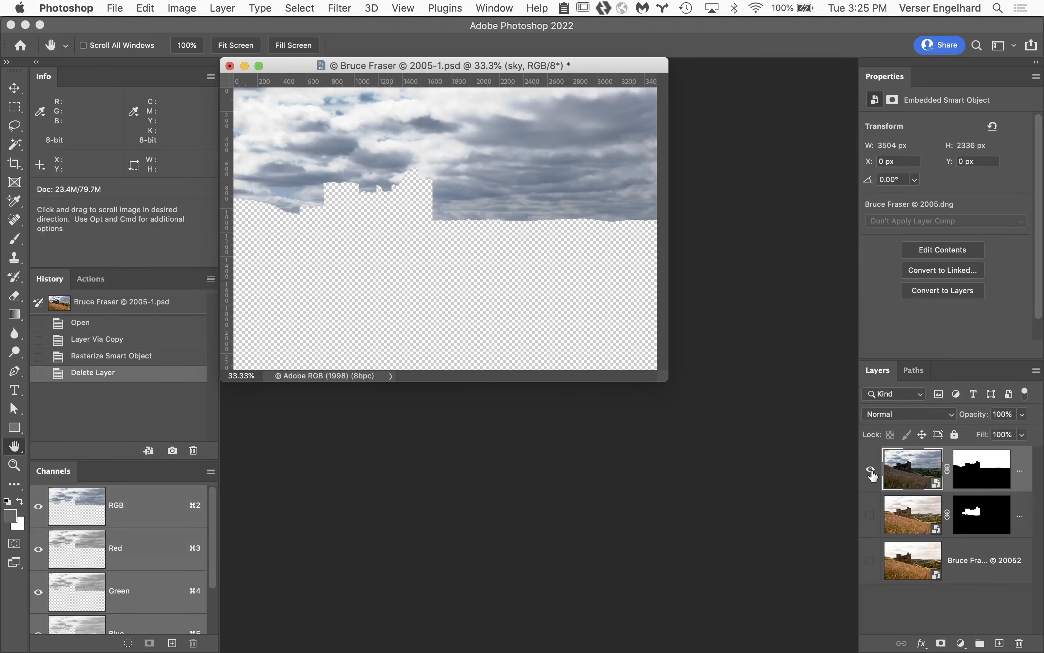
click(870, 514)
click(871, 560)
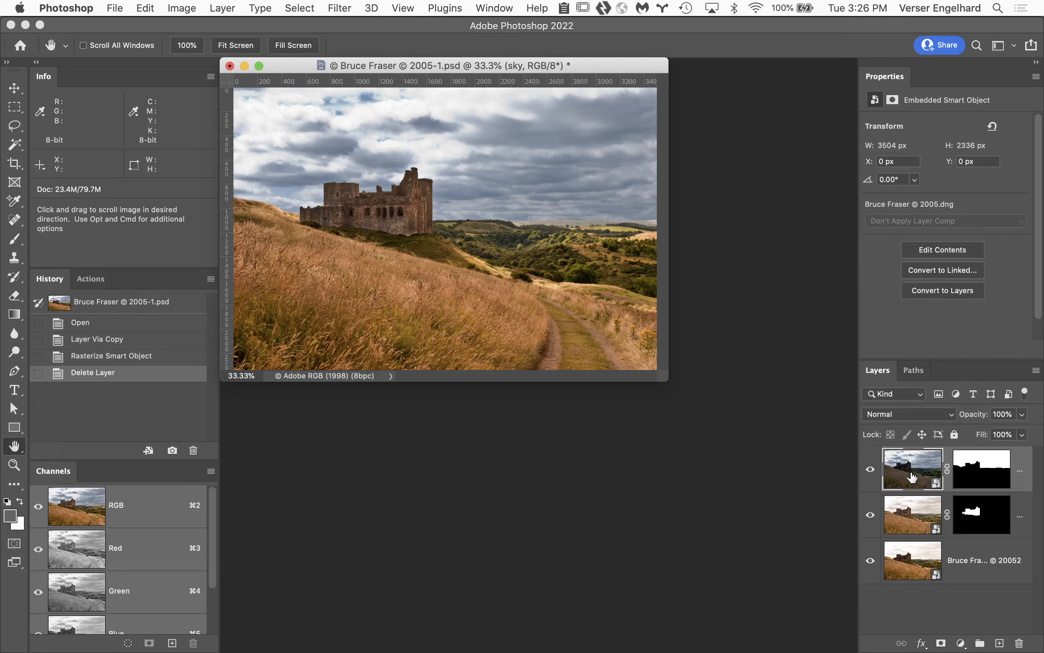
- Stamp all visible layers into a new merged layer, and close the document without saving changes
key(super+alt+shift+e)
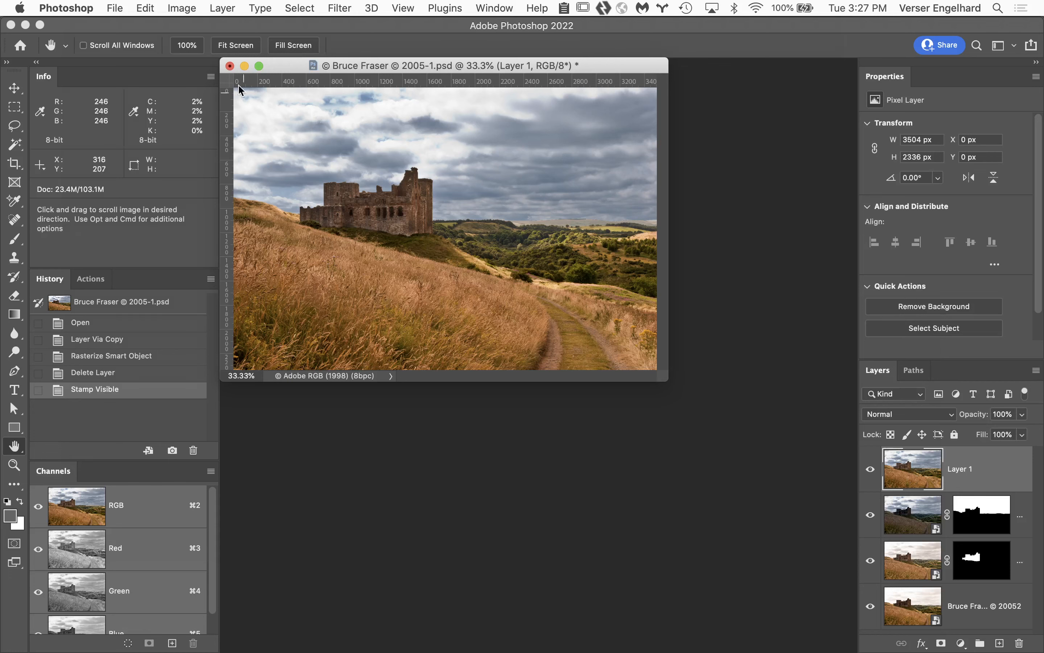
click(230, 66)
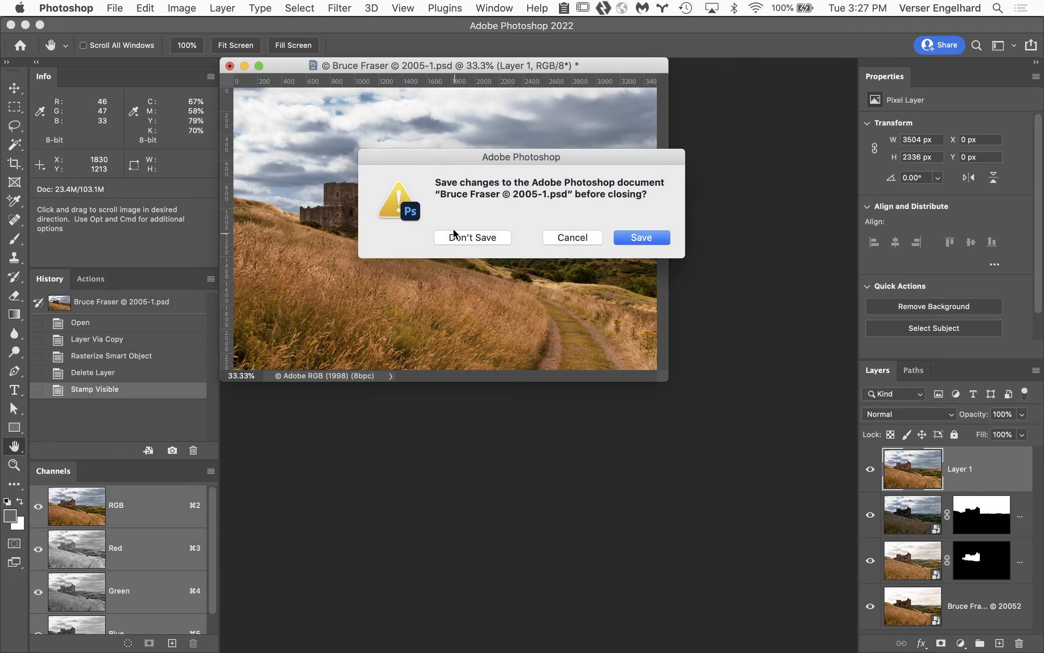
click(476, 240)
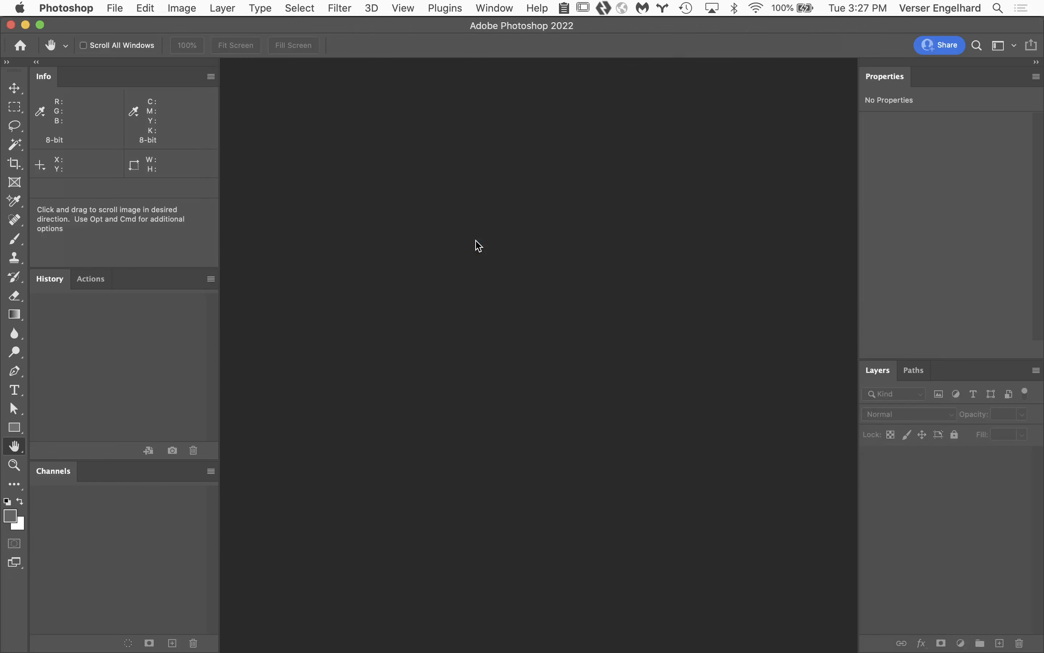
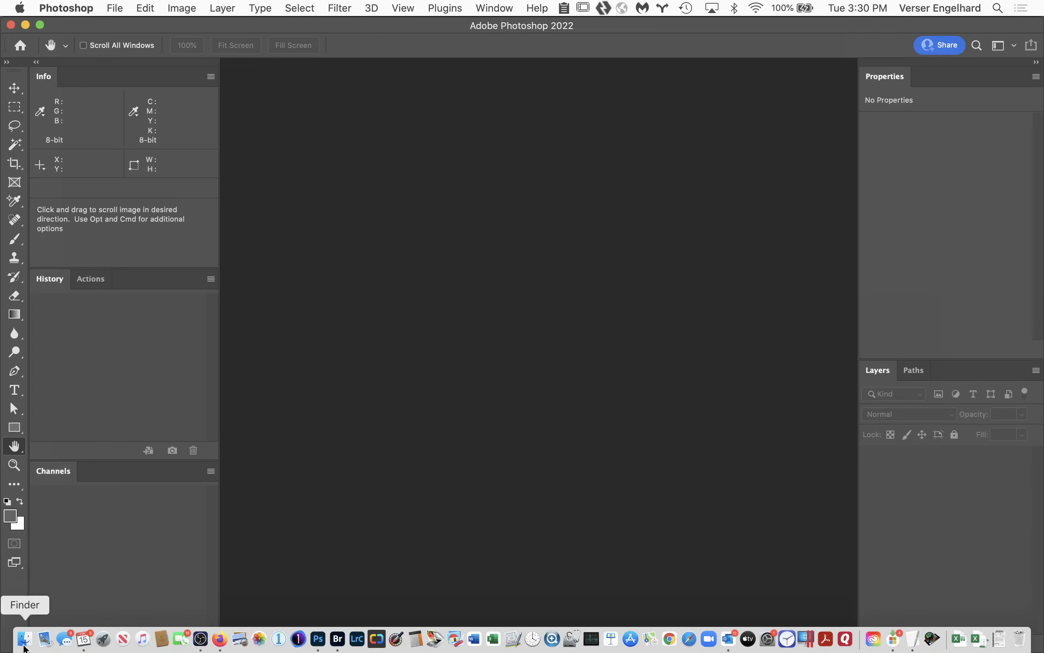
- Switch to Finder and open the 3 Retouching and Compositing Class folder inside Columbia College
click(23, 645)
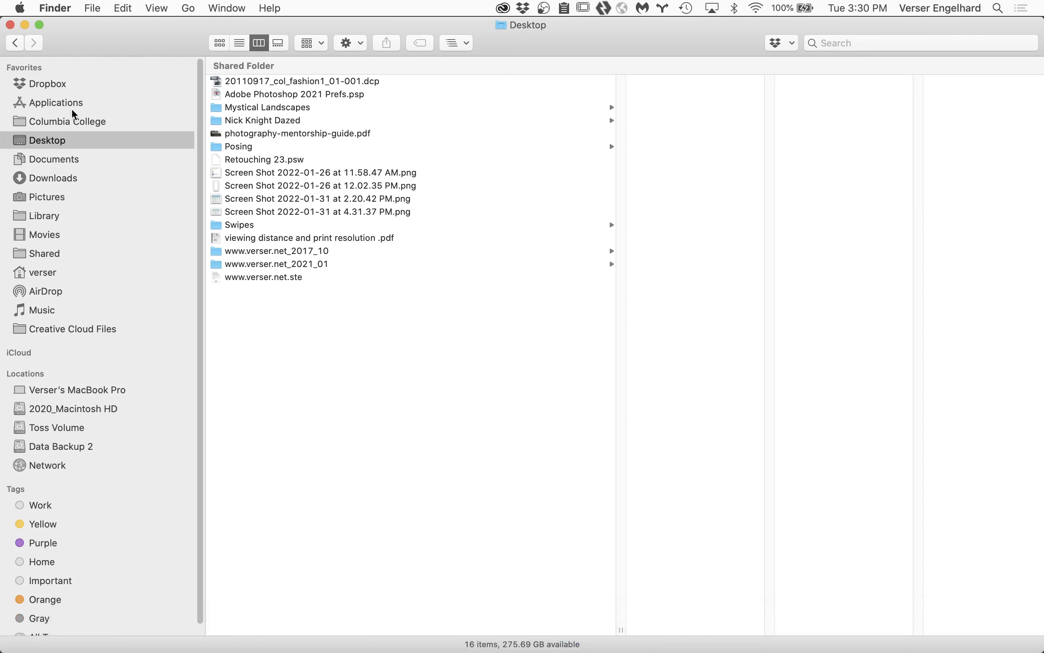
click(73, 105)
click(79, 123)
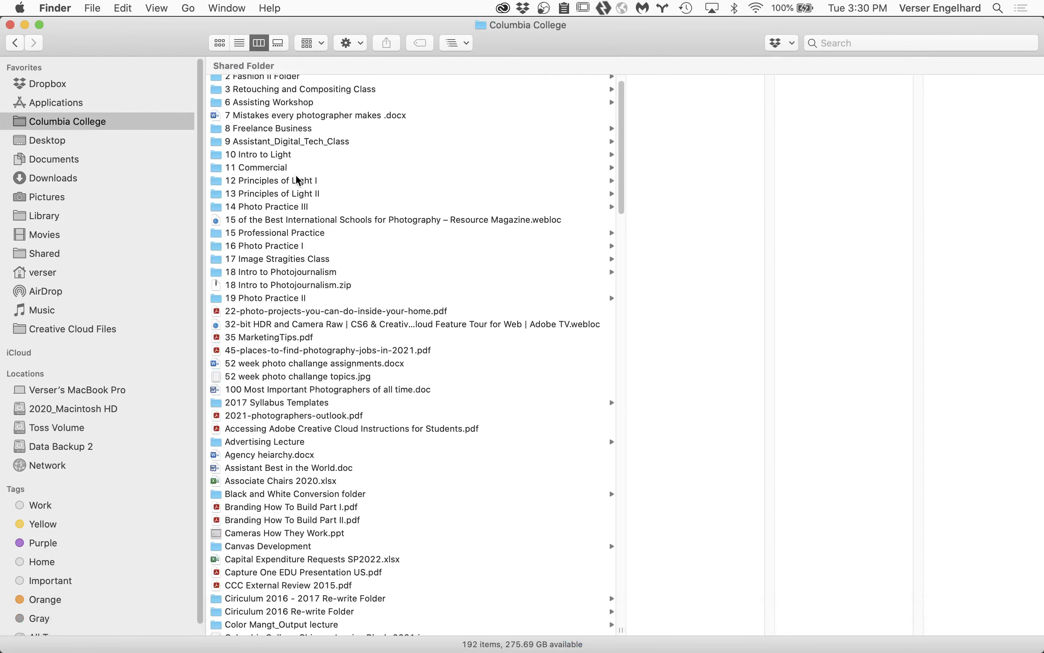
click(370, 88)
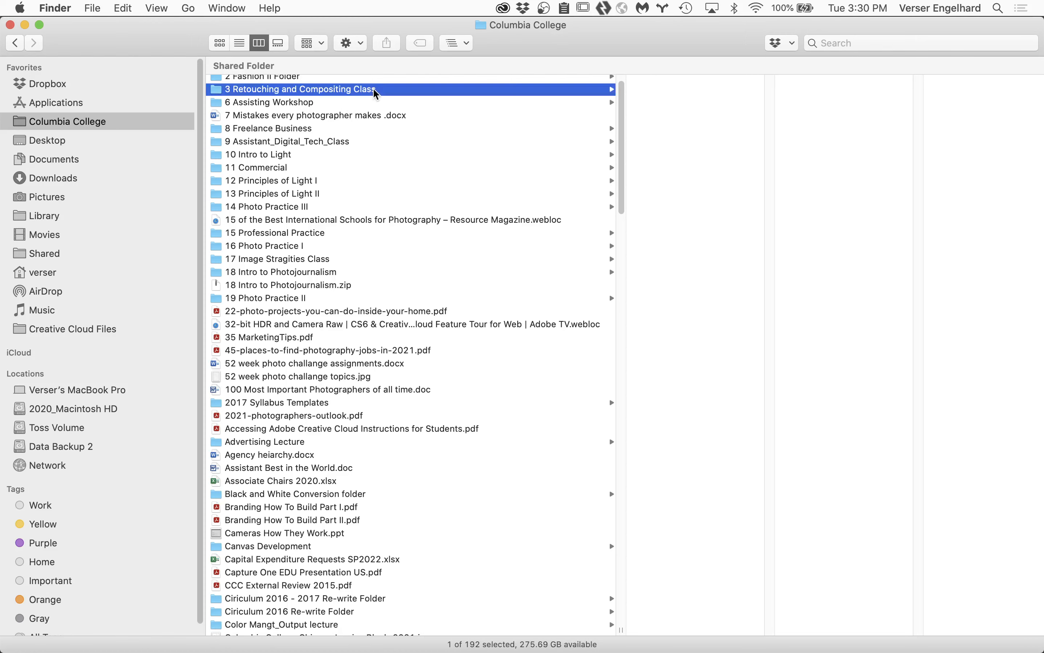
- Go into Class 4 Files and view the contents of Teacher Folder and Student Files Week 04
click(697, 199)
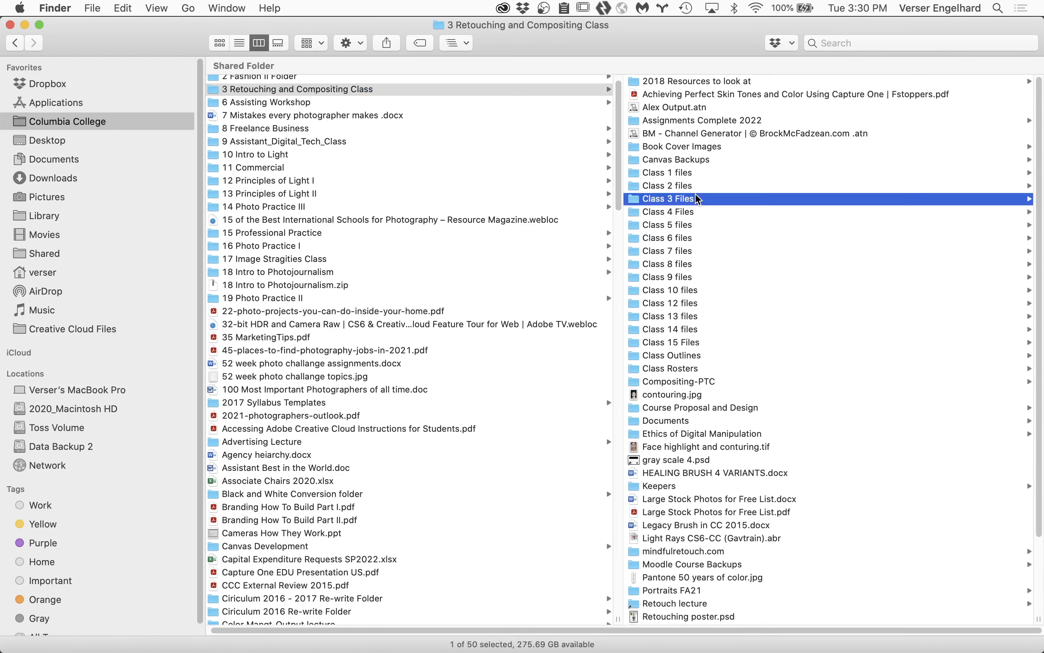
click(274, 211)
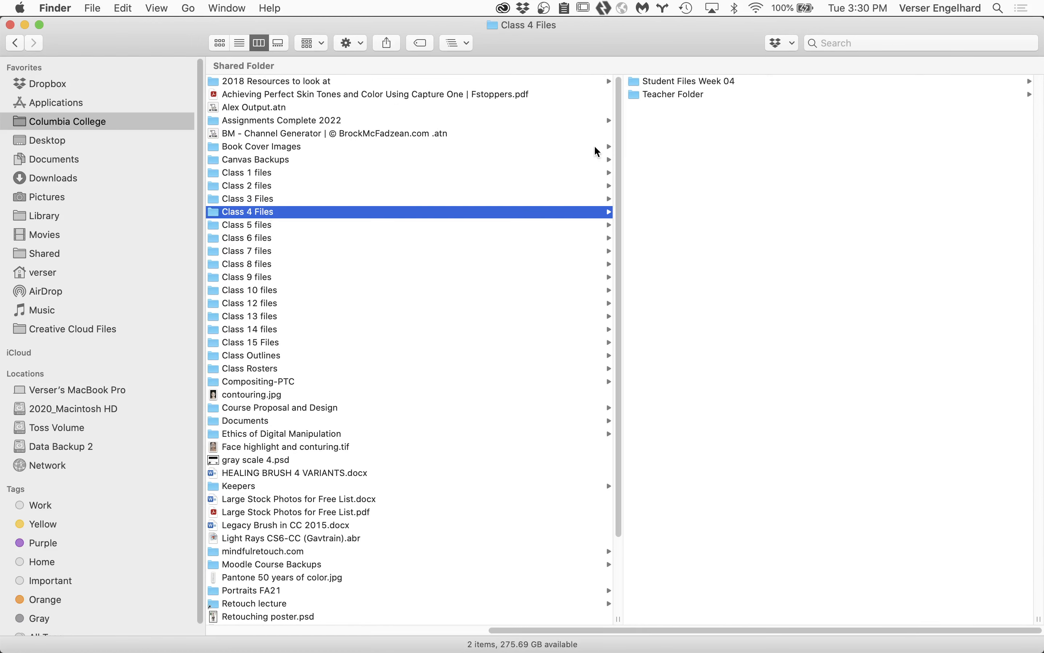
click(668, 94)
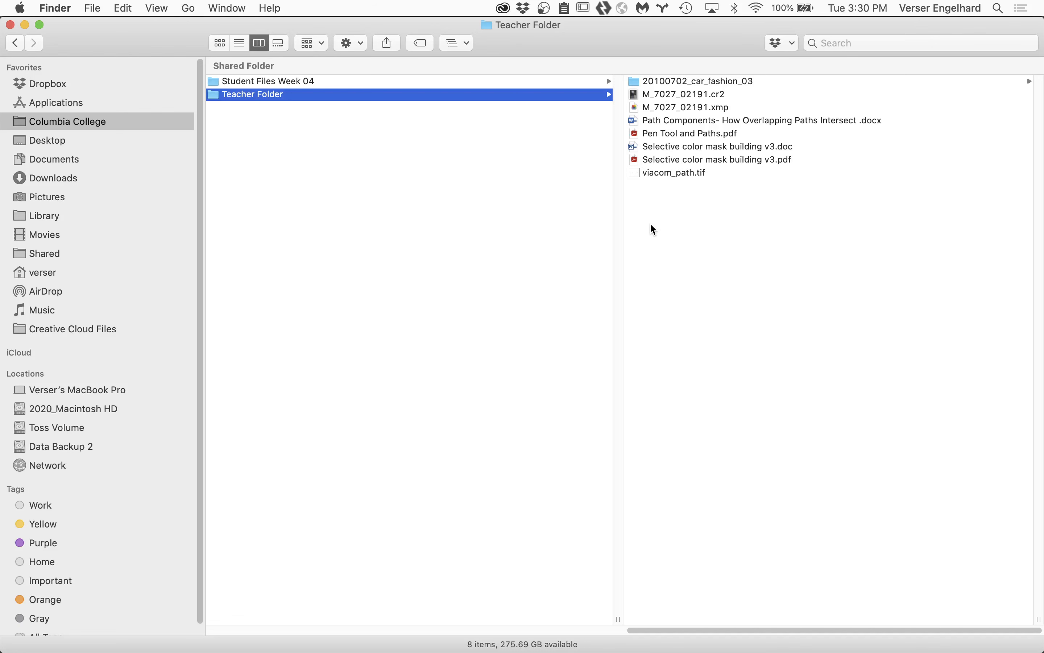
click(313, 83)
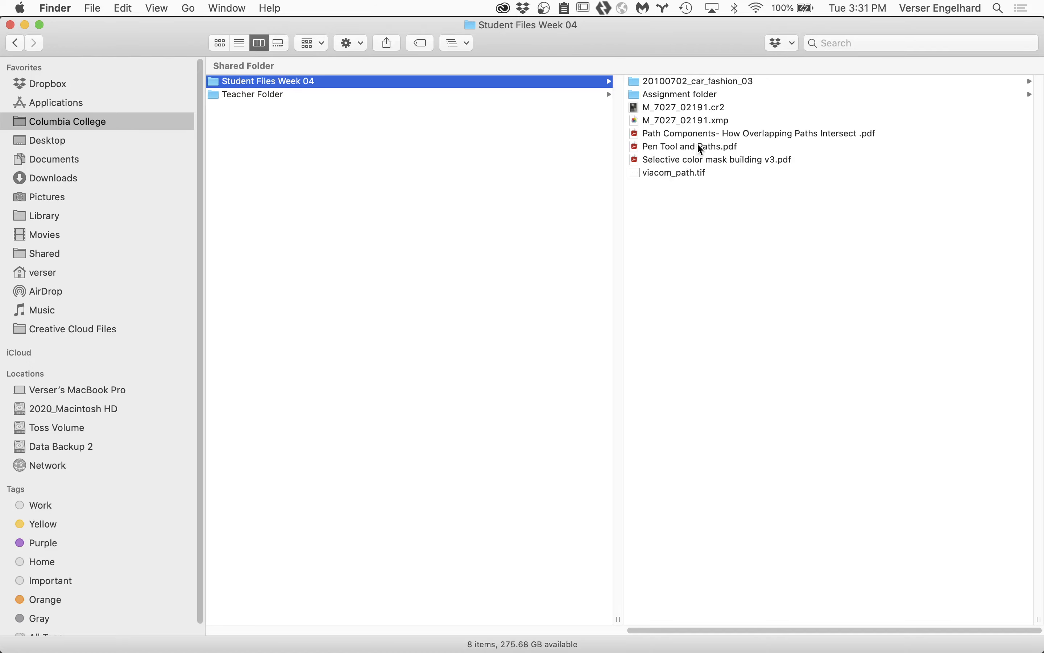
- Preview the Pen Tool and Paths.pdf handout in the Student Files Week 04 folder, and close the preview
click(665, 142)
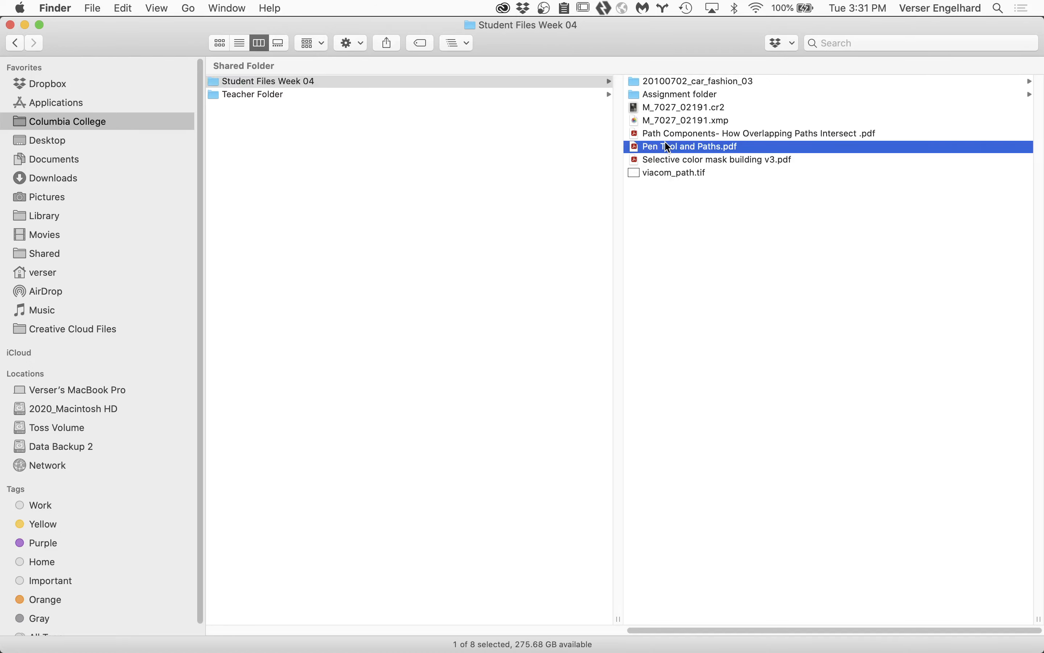
key(space)
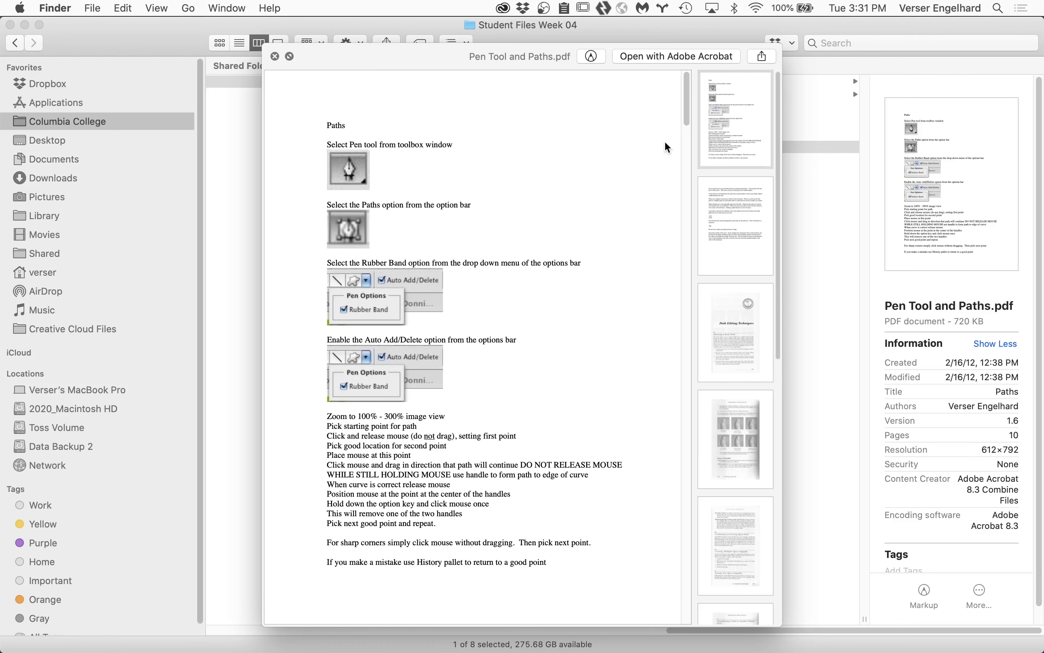
key(space)
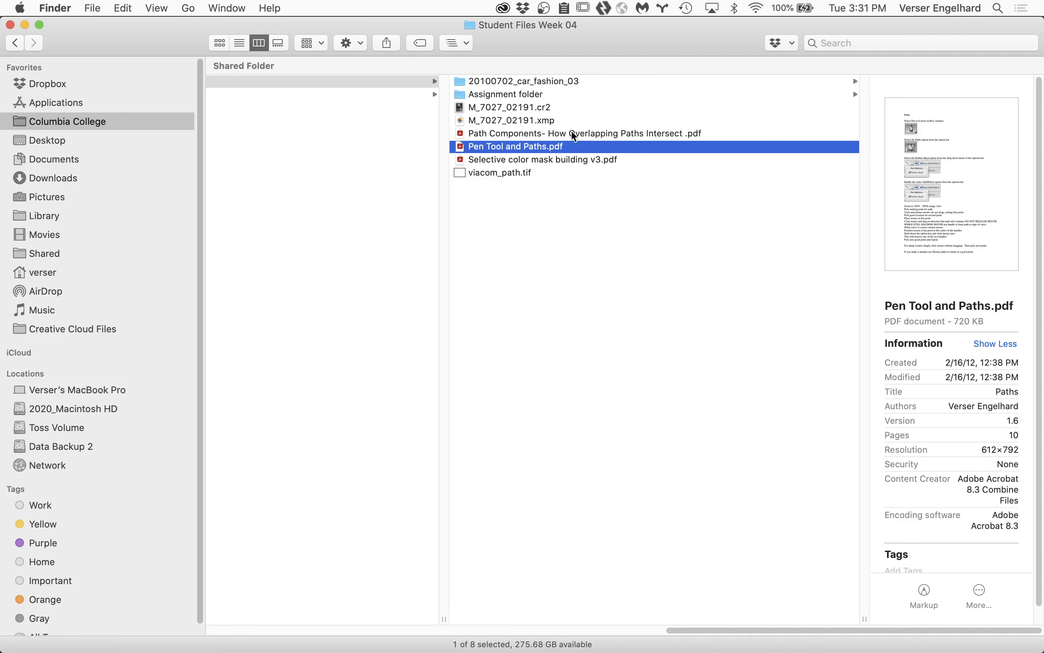
- Open viacom_path.tif from the Student Files Week 04 folder in Photoshop and frame the letter V at 300% magnification
click(488, 173)
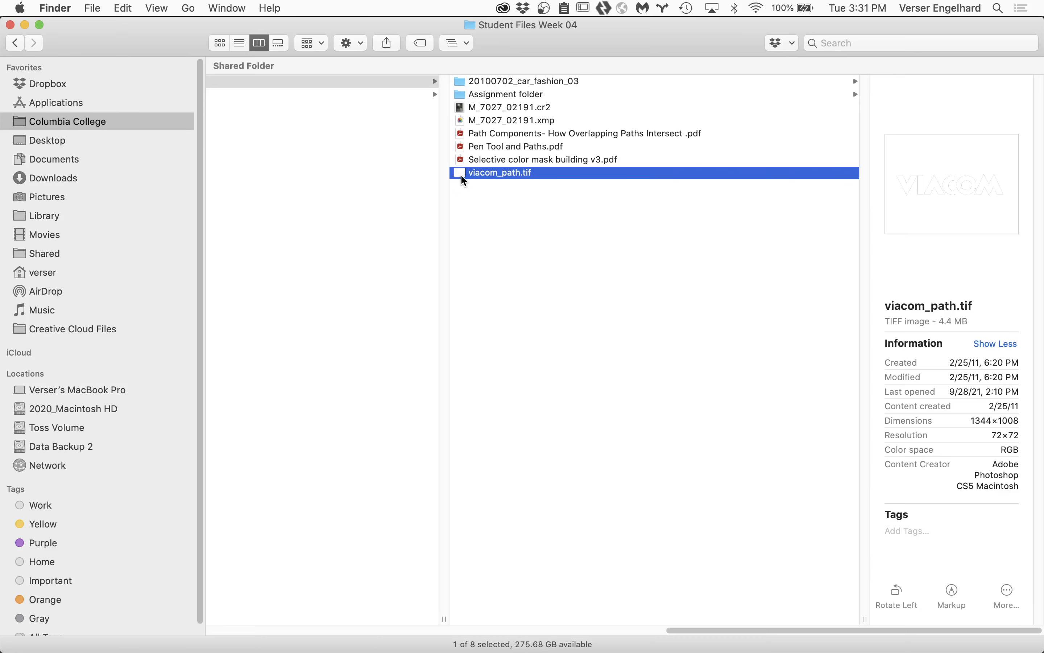
drag(460, 174, 320, 644)
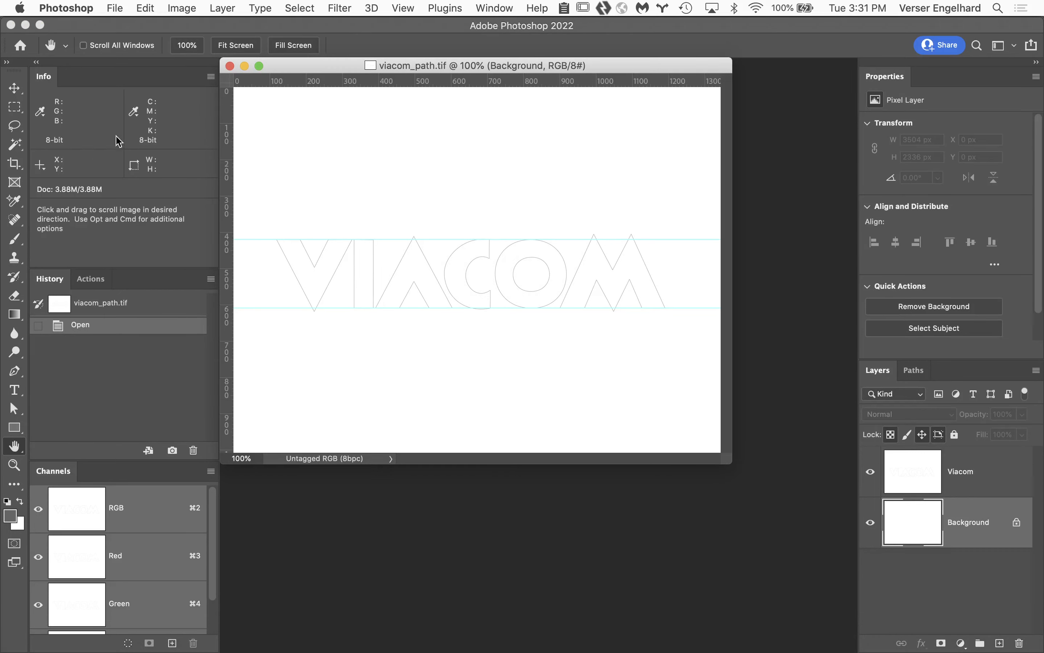
double_click(16, 447)
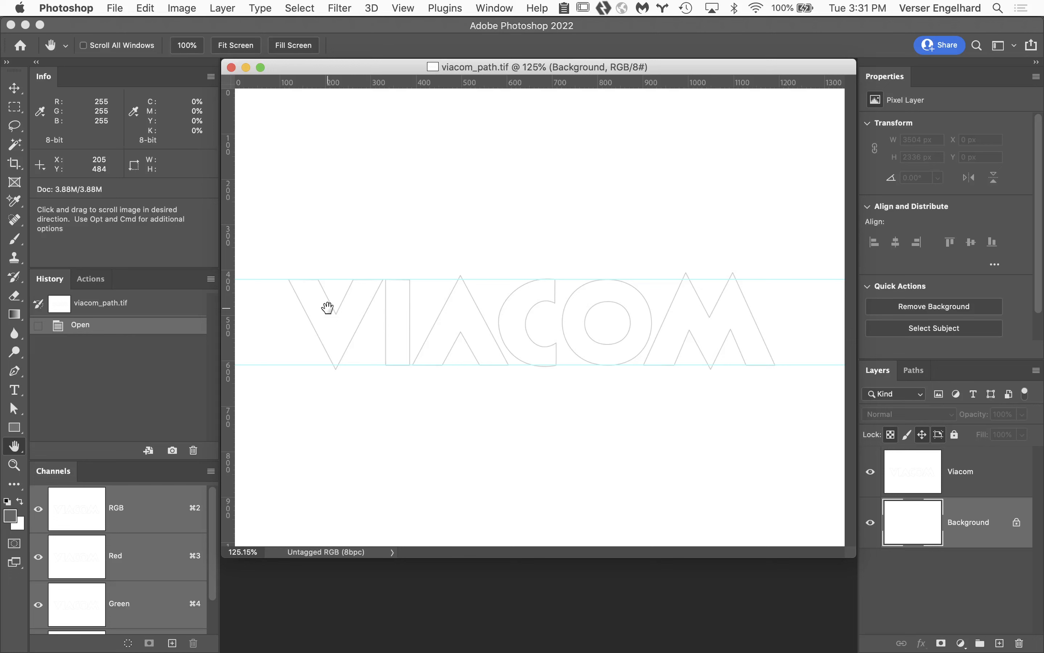
super+click(340, 315)
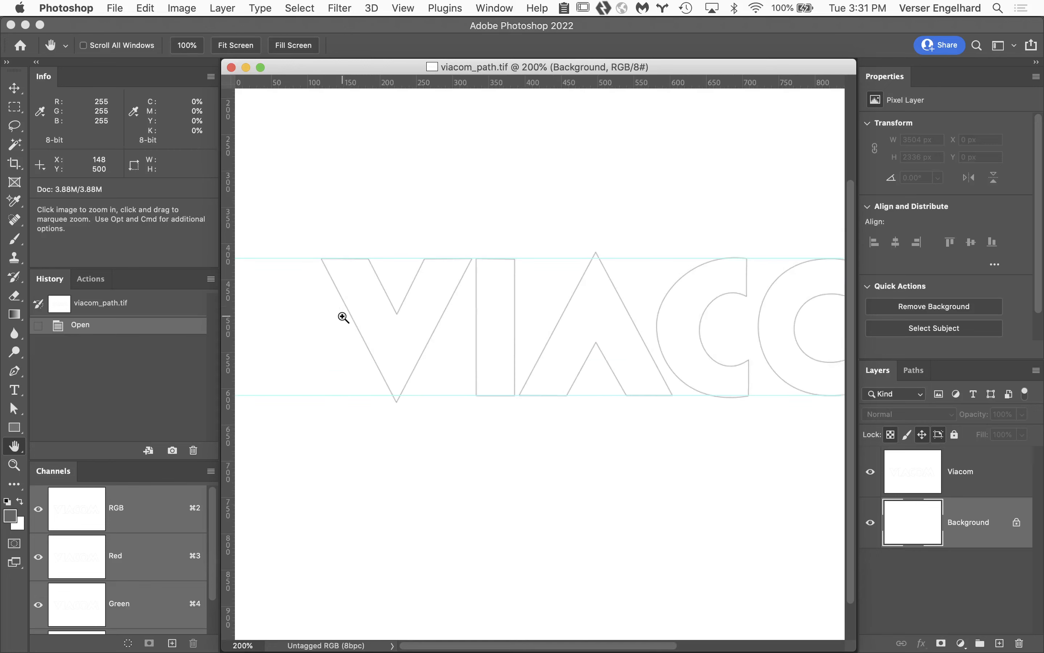
super+click(401, 338)
super+click(490, 349)
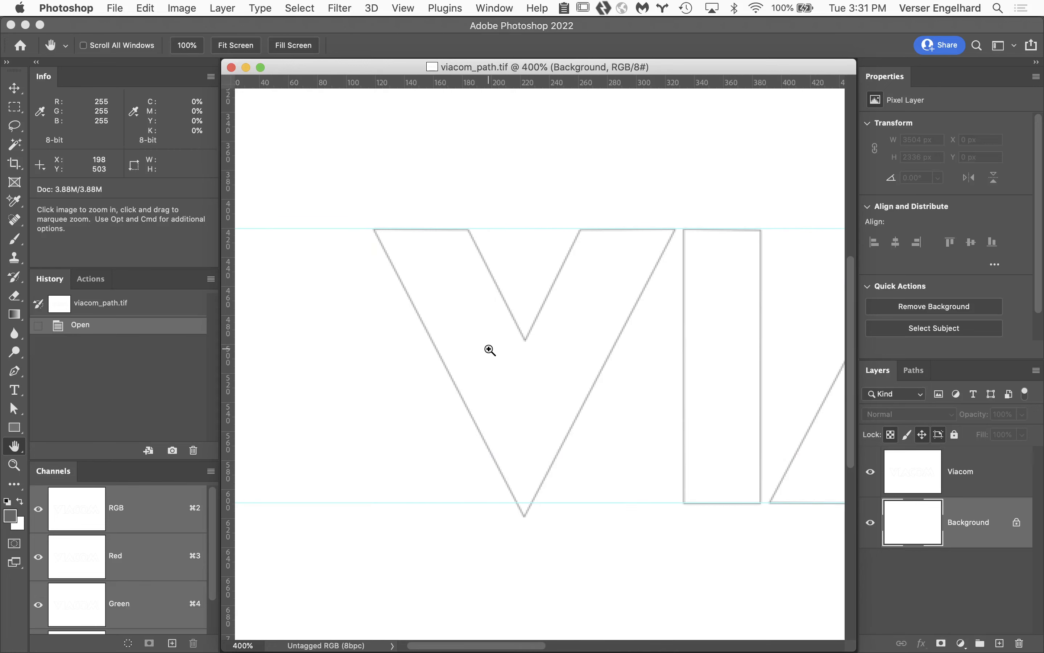
key(alt)
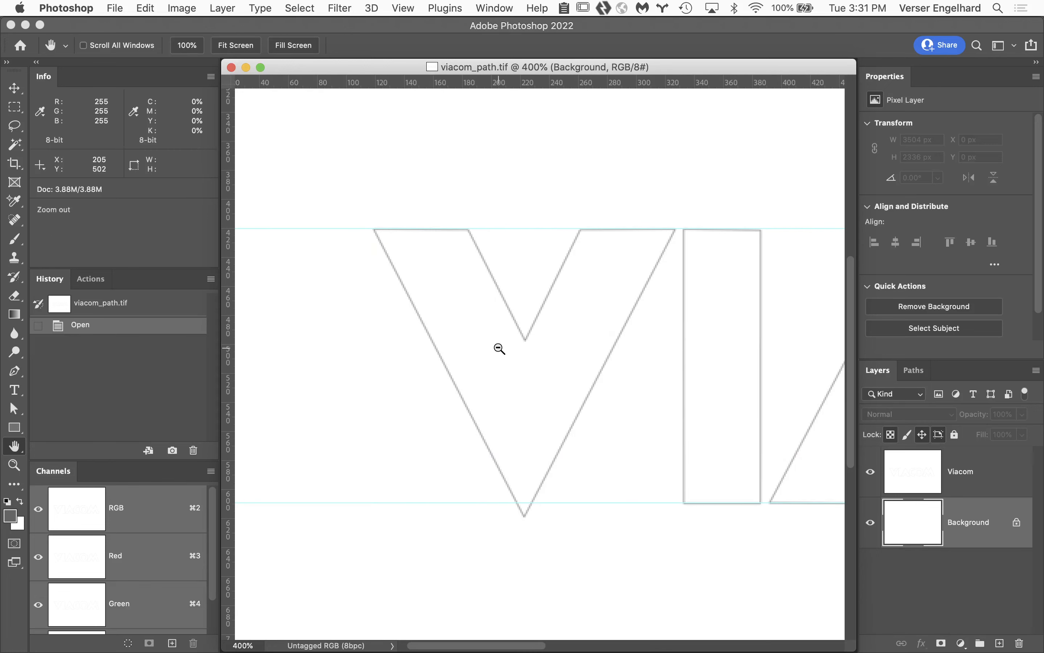
alt+super+click(499, 349)
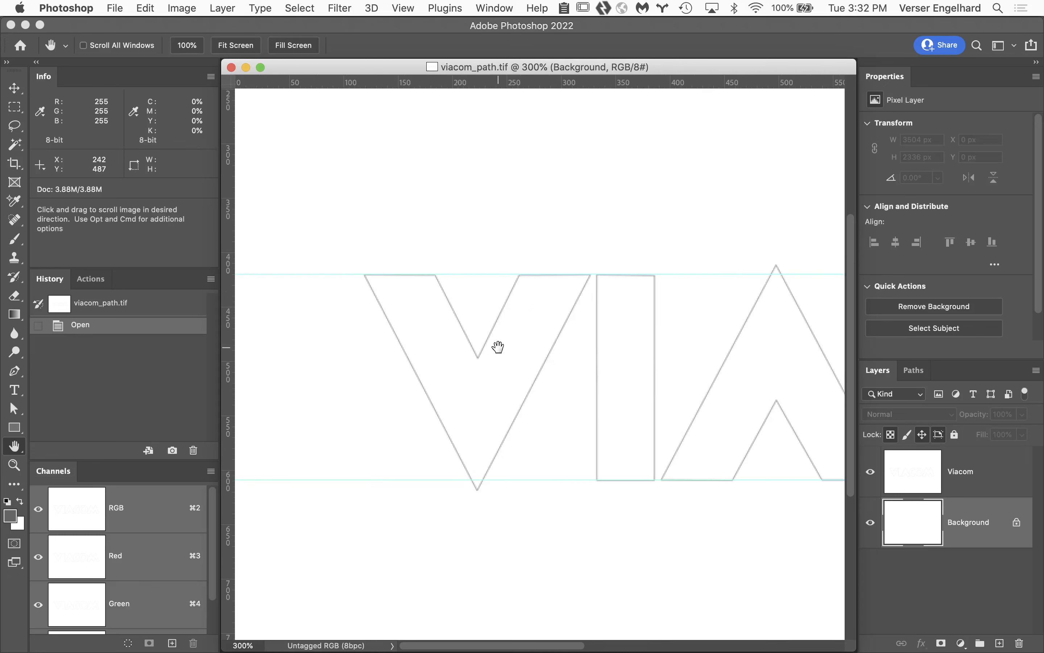
drag(494, 347, 452, 314)
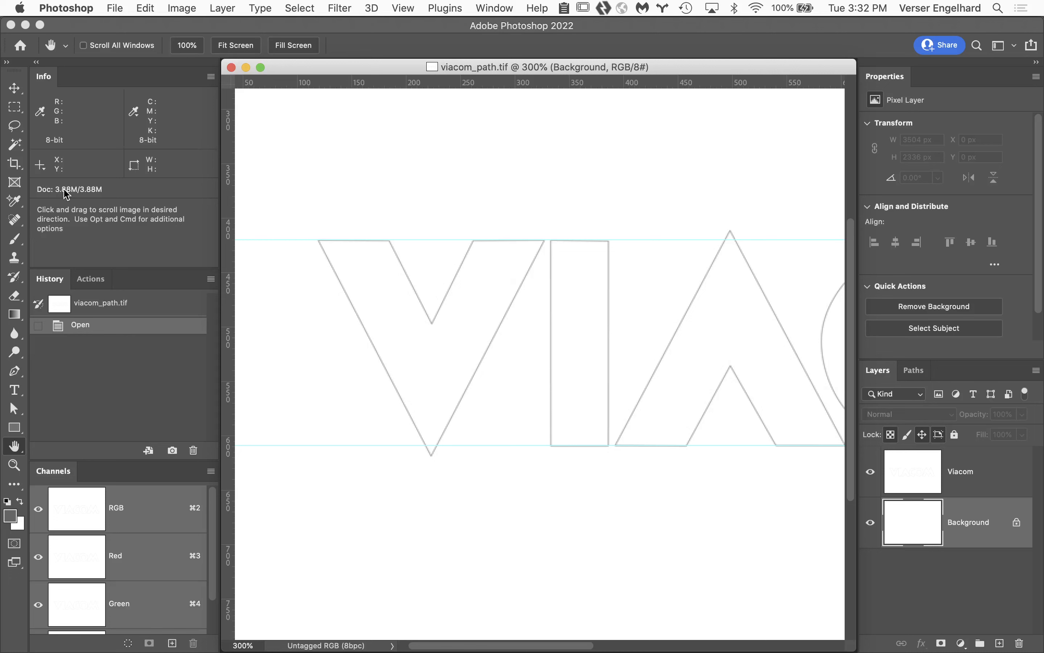
- Activate the standard Pen Tool and keep its drawing mode set to Path
key(p)
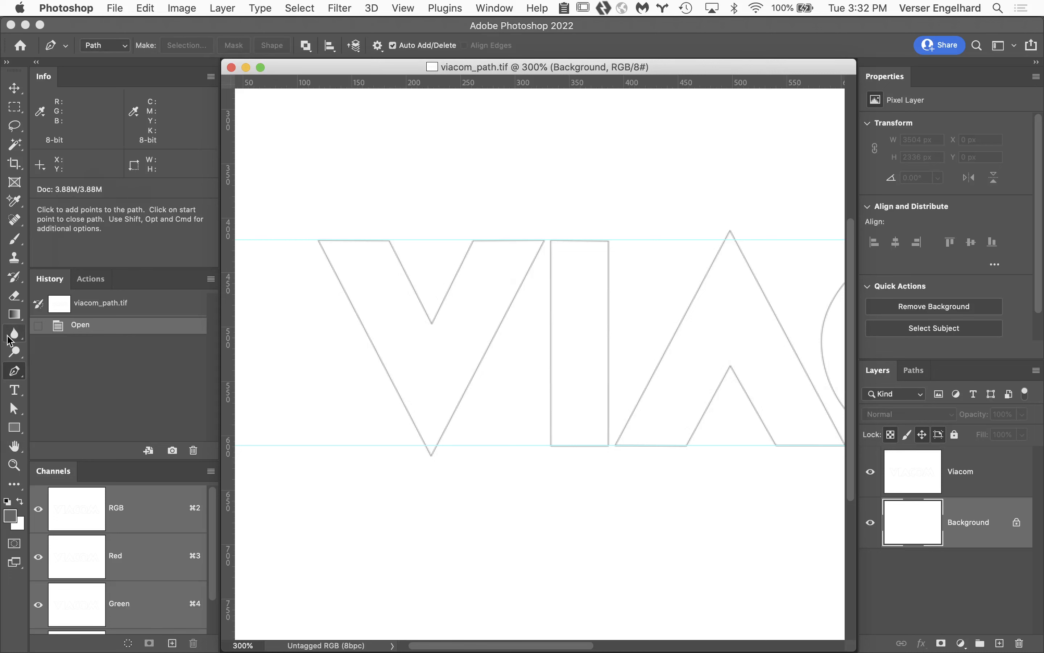
click(22, 374)
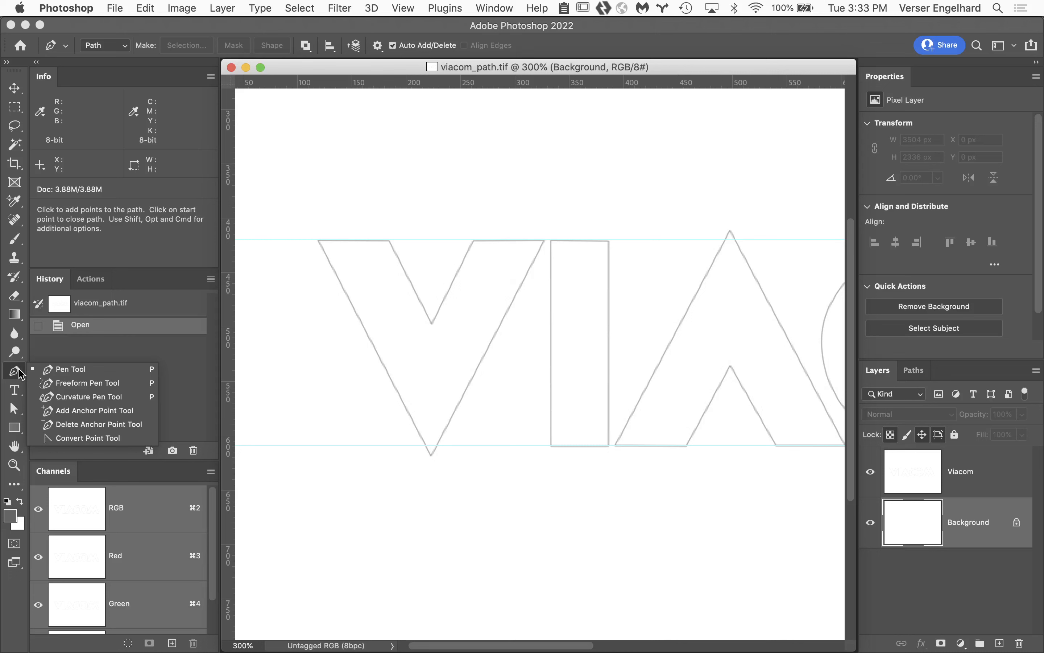
click(69, 369)
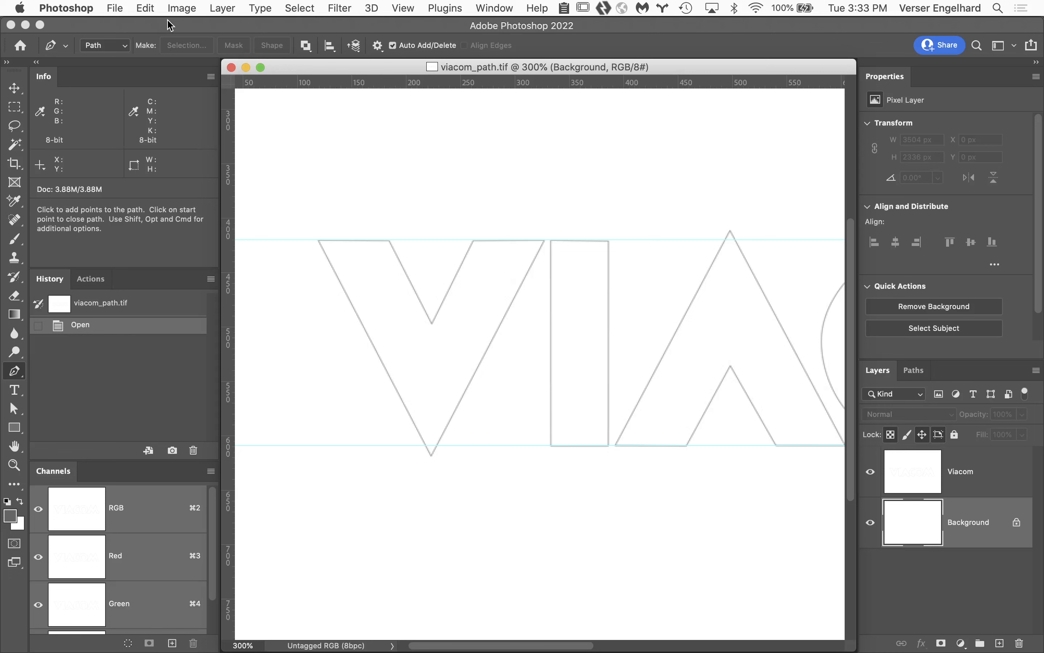
click(125, 46)
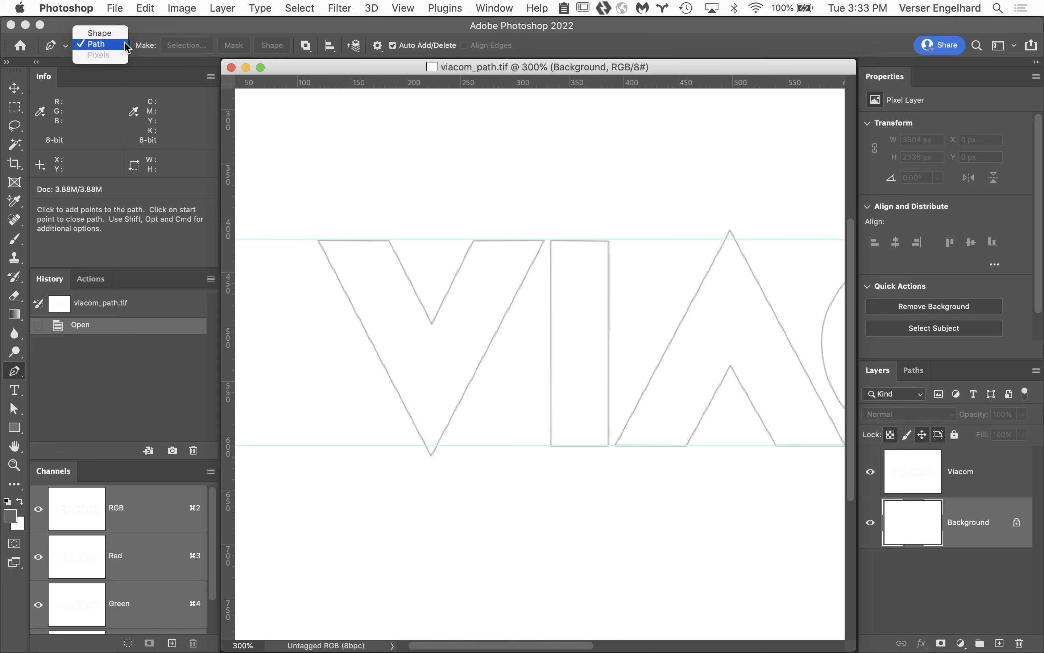
click(125, 44)
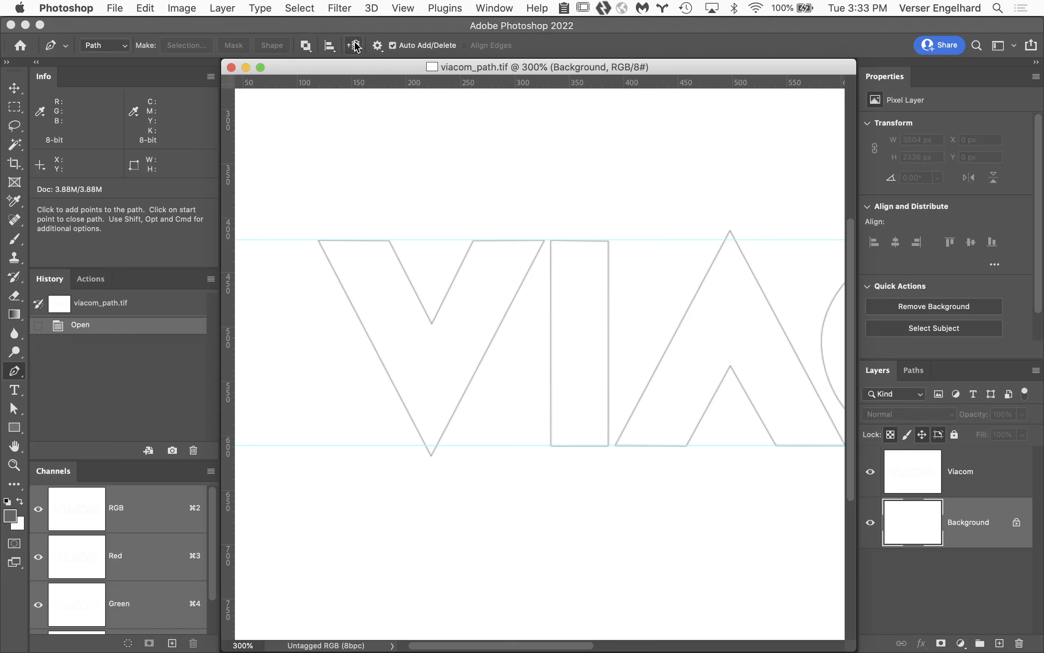
- Review the Pen Tool's path options for thickness, color and Rubber Band, leaving the color at Default
click(378, 46)
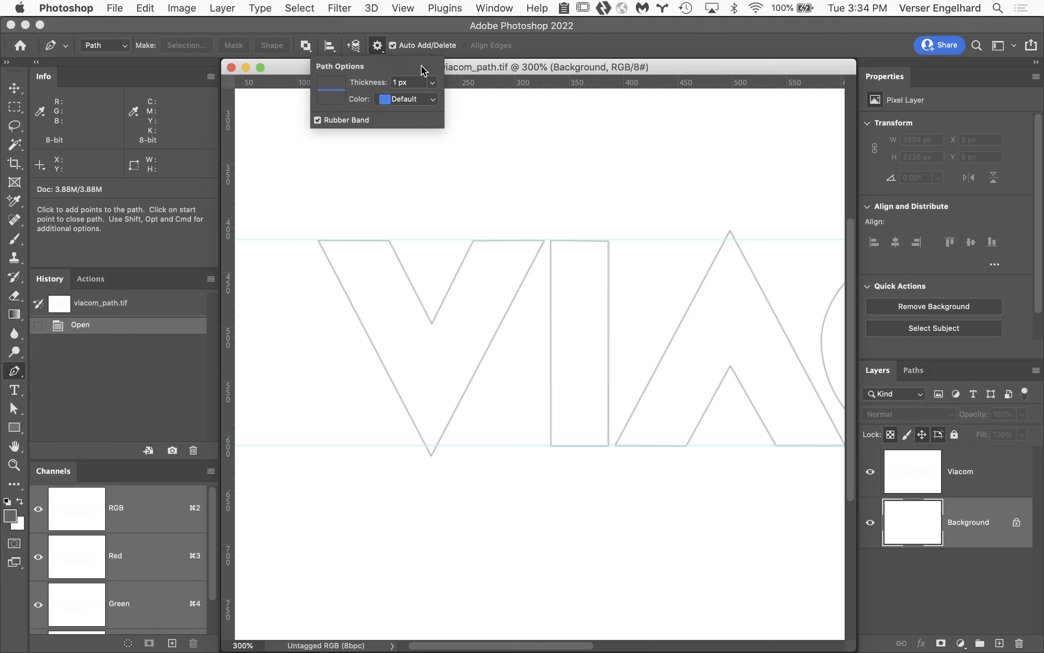
click(431, 102)
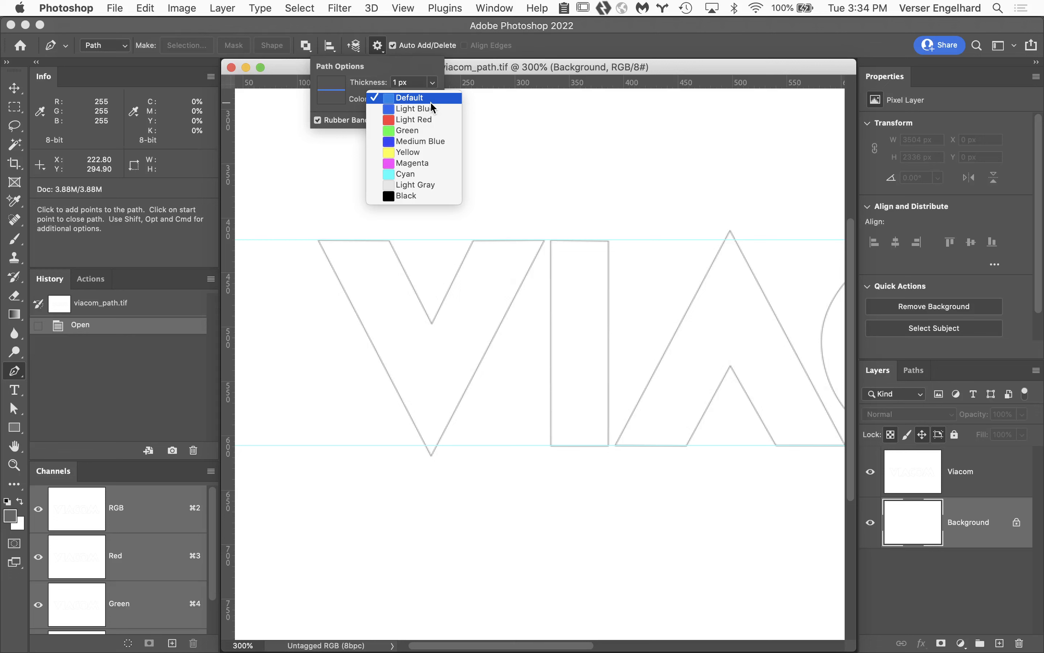
click(506, 106)
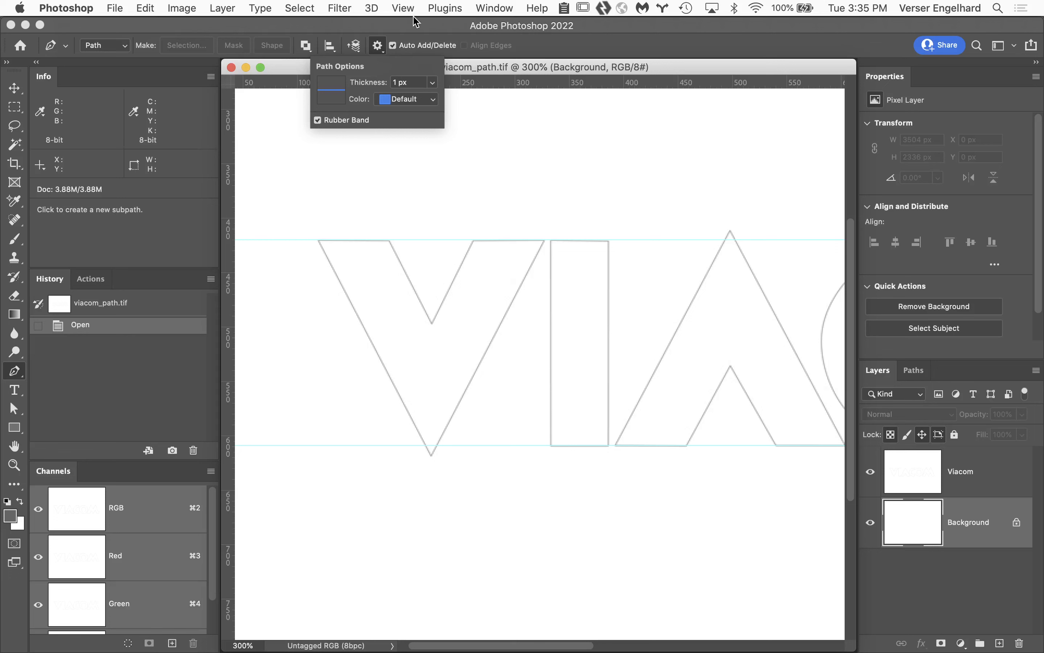
click(379, 43)
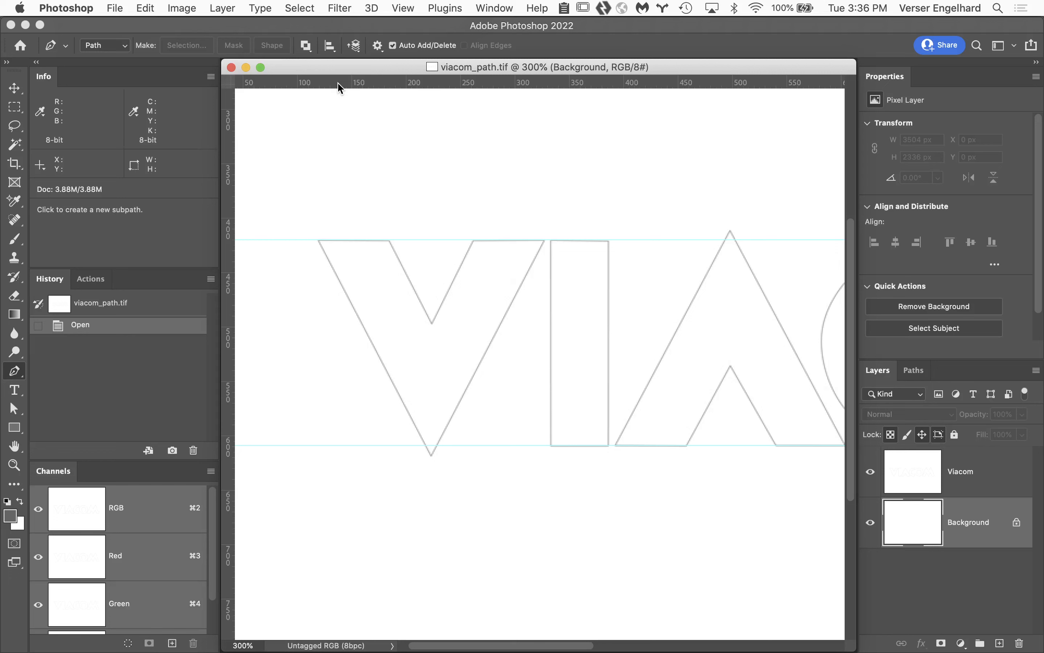
- Switch to the Brush tool and set the brush size to 41 px
key(b)
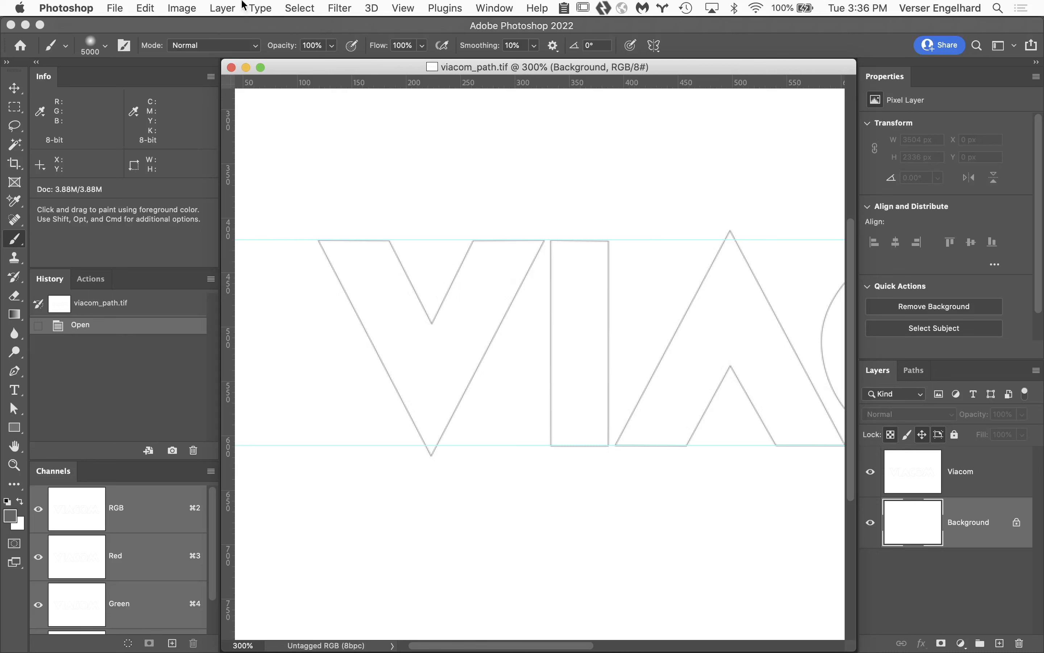
click(105, 45)
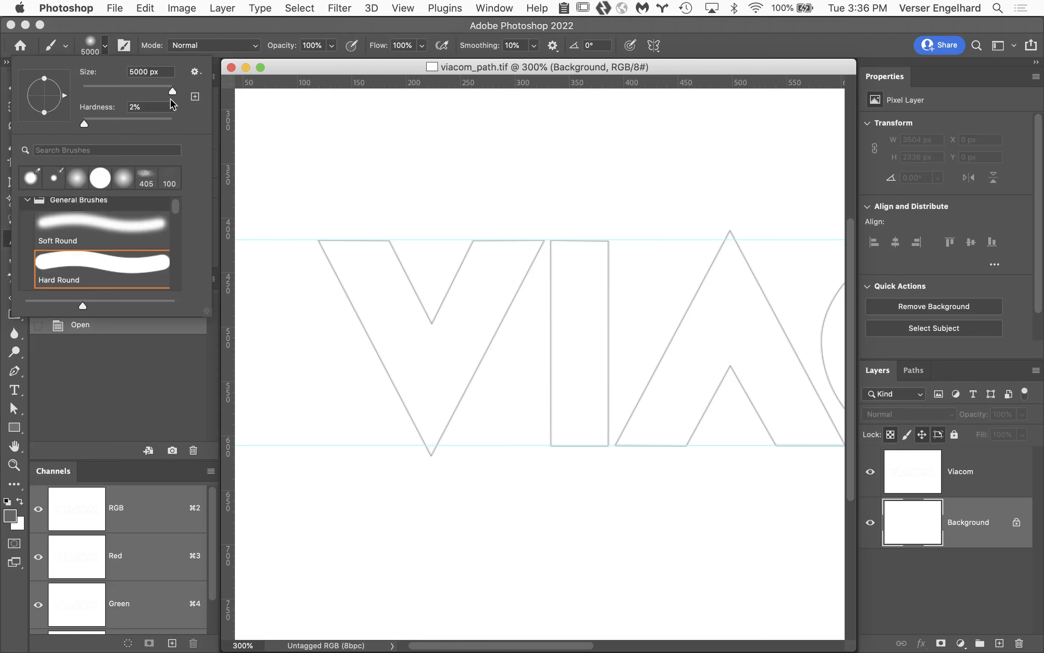
drag(173, 91, 100, 88)
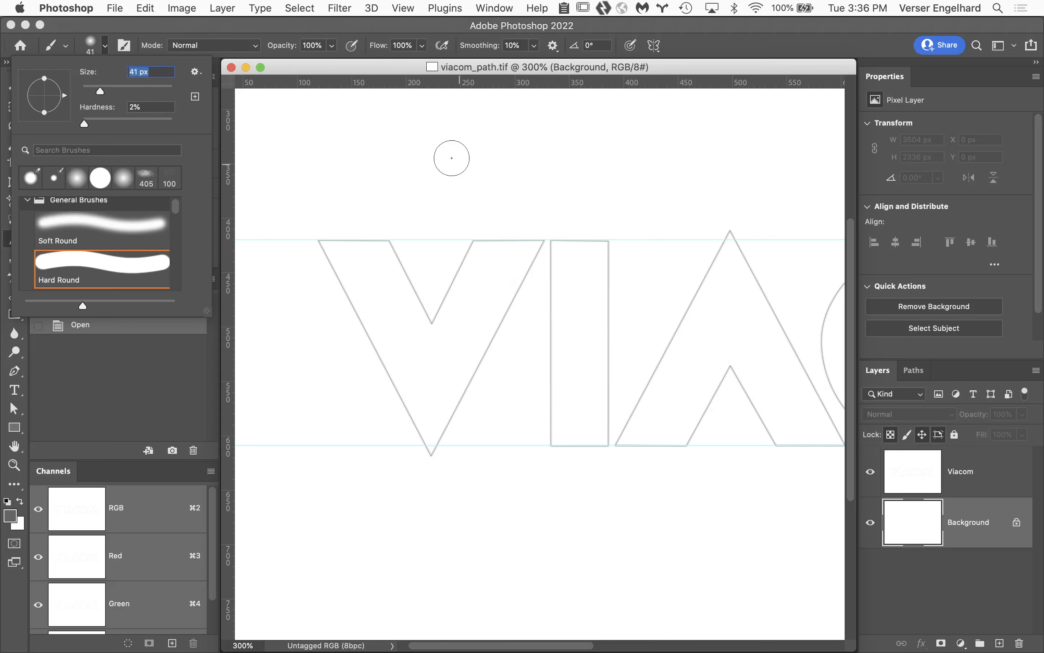
click(480, 20)
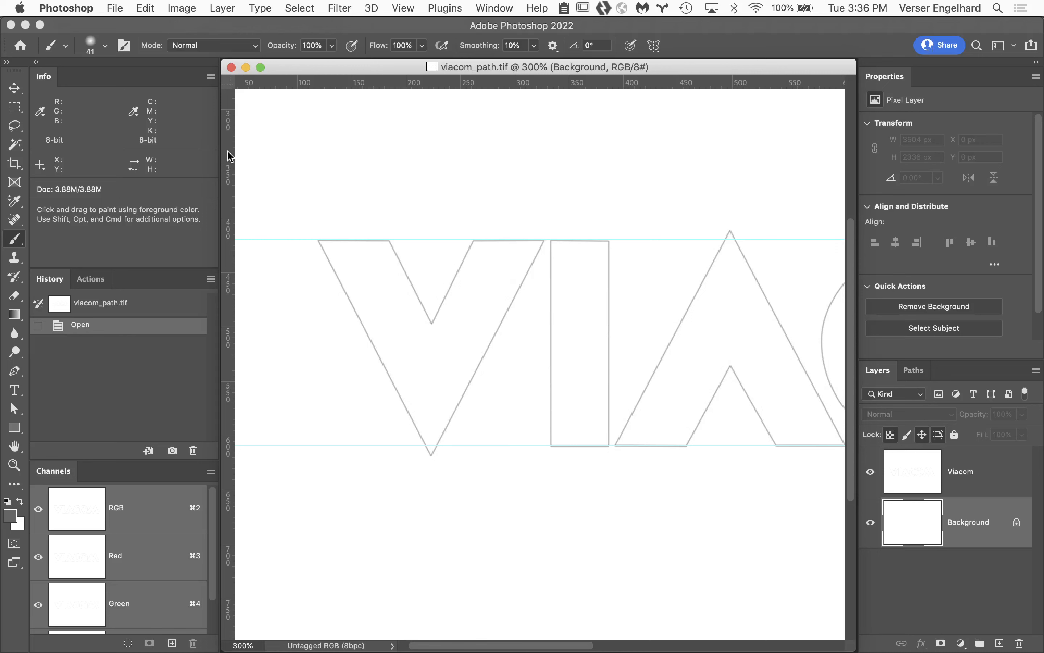
- Enter full screen mode with the menu bar, fit the image on screen, and pan the canvas with the Hand and Brush tools active
key(f)
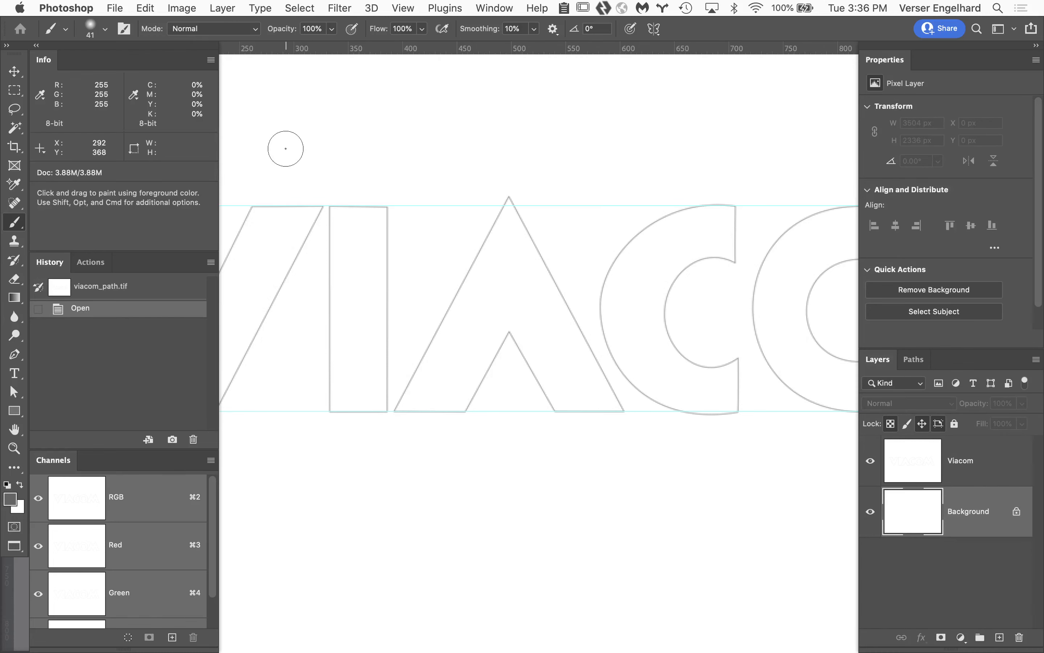
drag(285, 147, 594, 220)
mouse_move(341, 161)
mouse_down()
mouse_move(634, 189)
mouse_move(583, 305)
mouse_move(503, 399)
mouse_move(436, 352)
mouse_move(396, 343)
mouse_move(438, 346)
mouse_up()
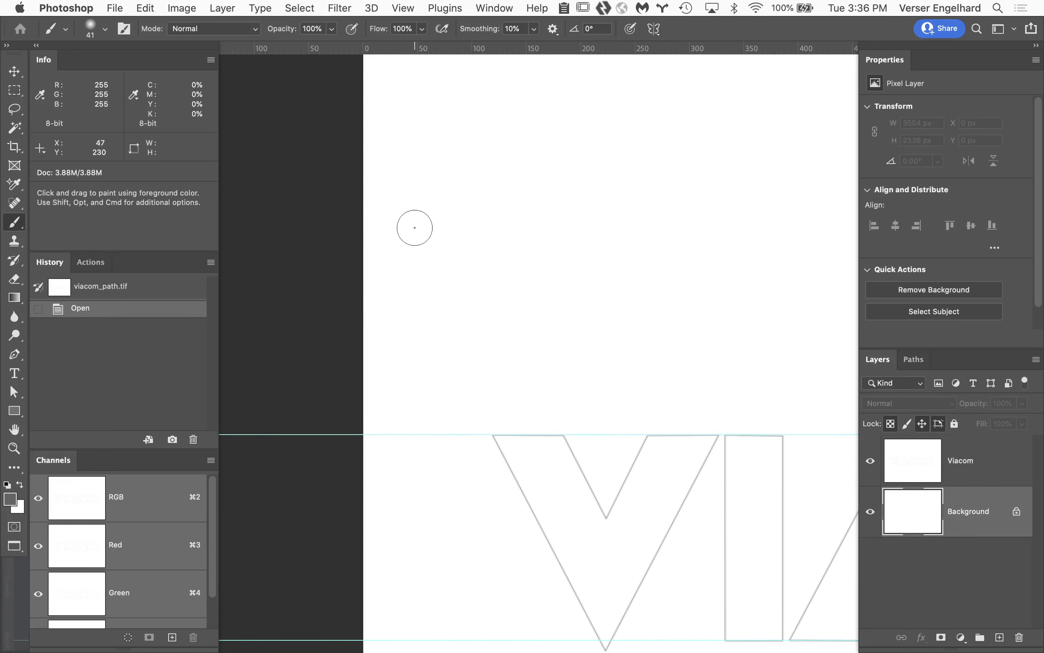
click(16, 430)
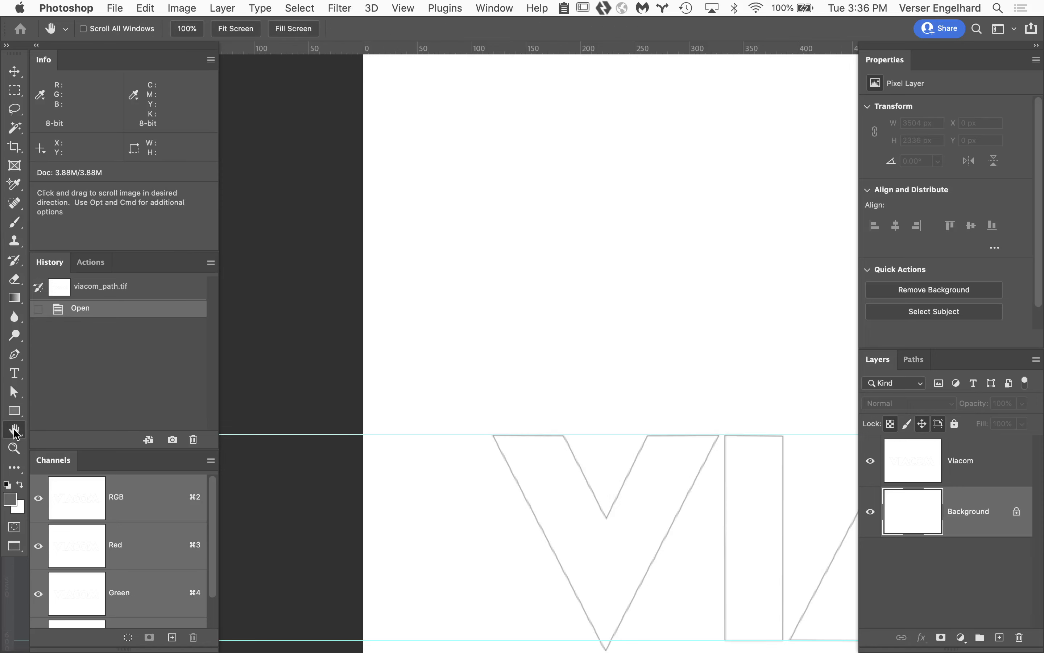
double_click(15, 431)
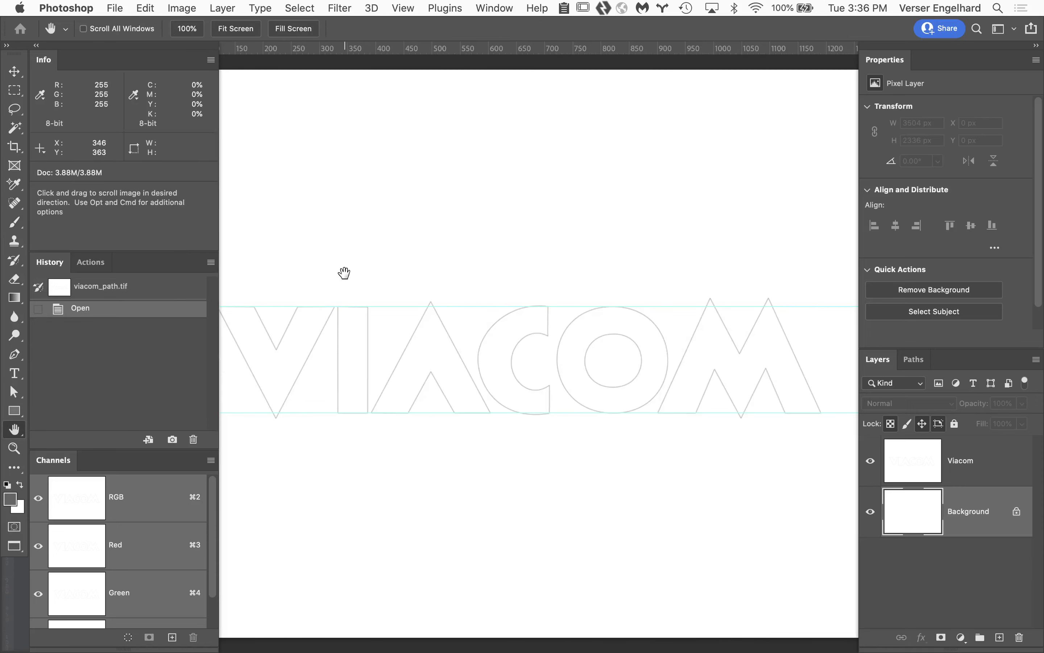
drag(344, 272, 430, 194)
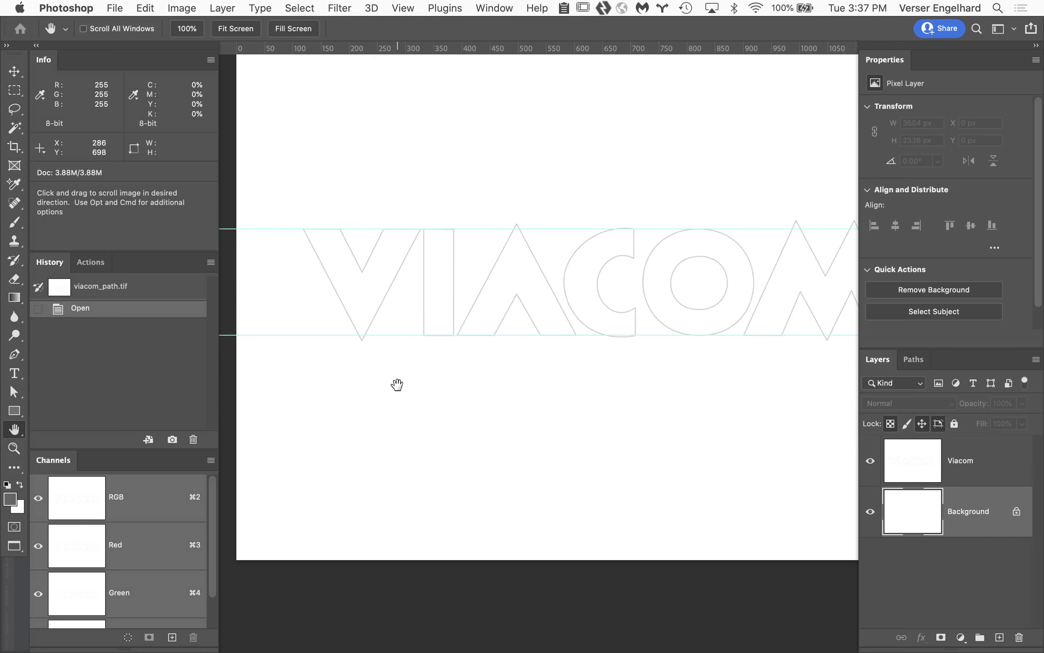
key(b)
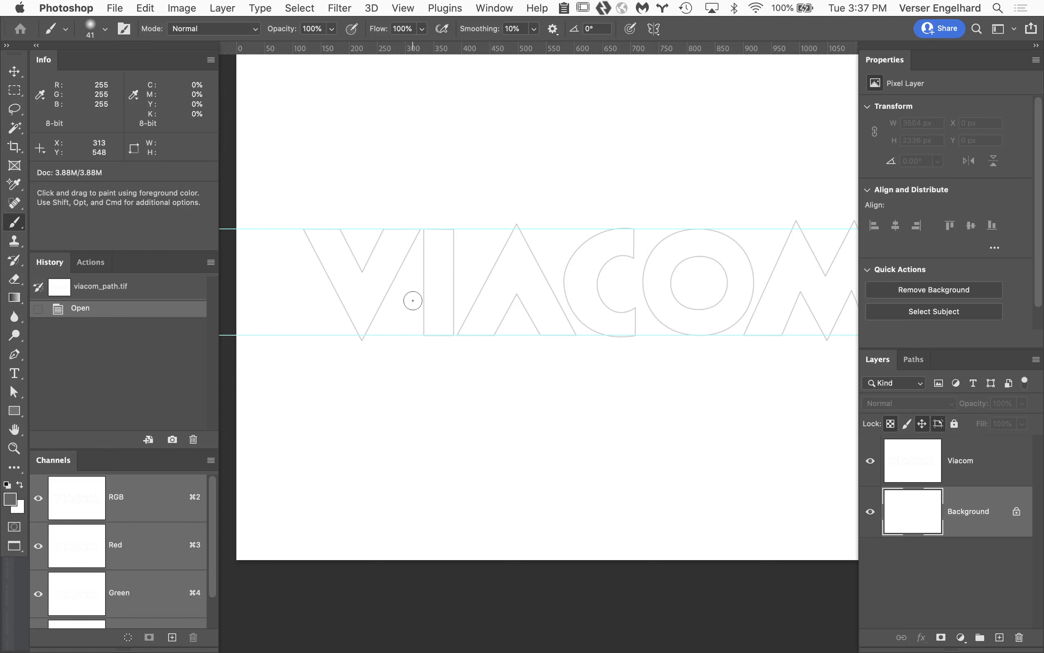
mouse_move(408, 308)
mouse_down()
mouse_move(463, 412)
mouse_move(414, 394)
mouse_up()
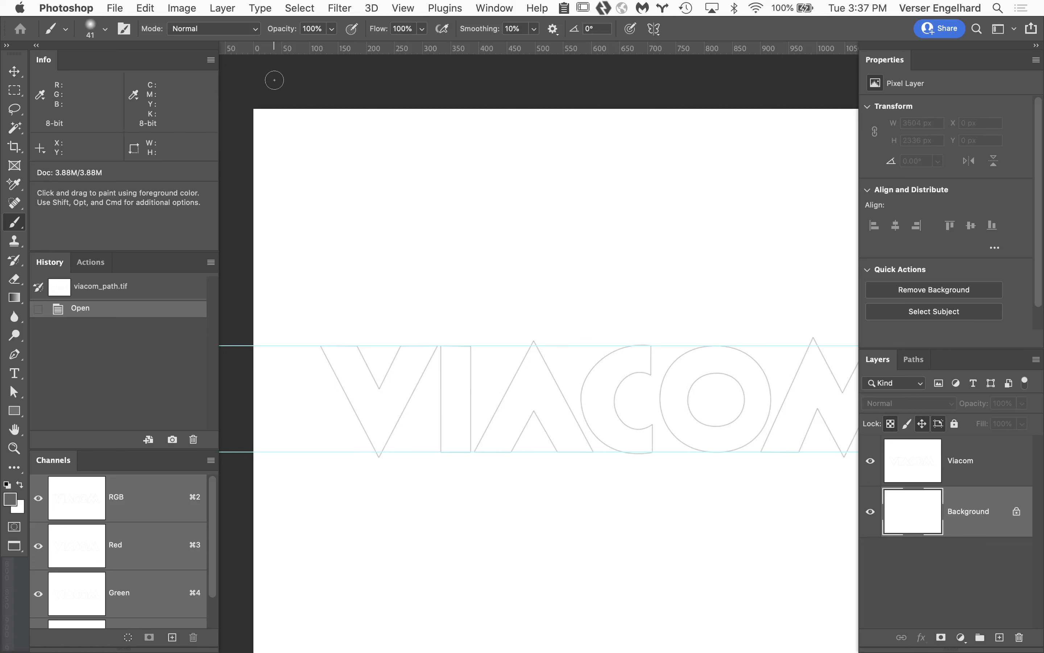
- Cycle through full screen mode without panels back to the standard screen mode, and magnify the letter V to 200%
key(f)
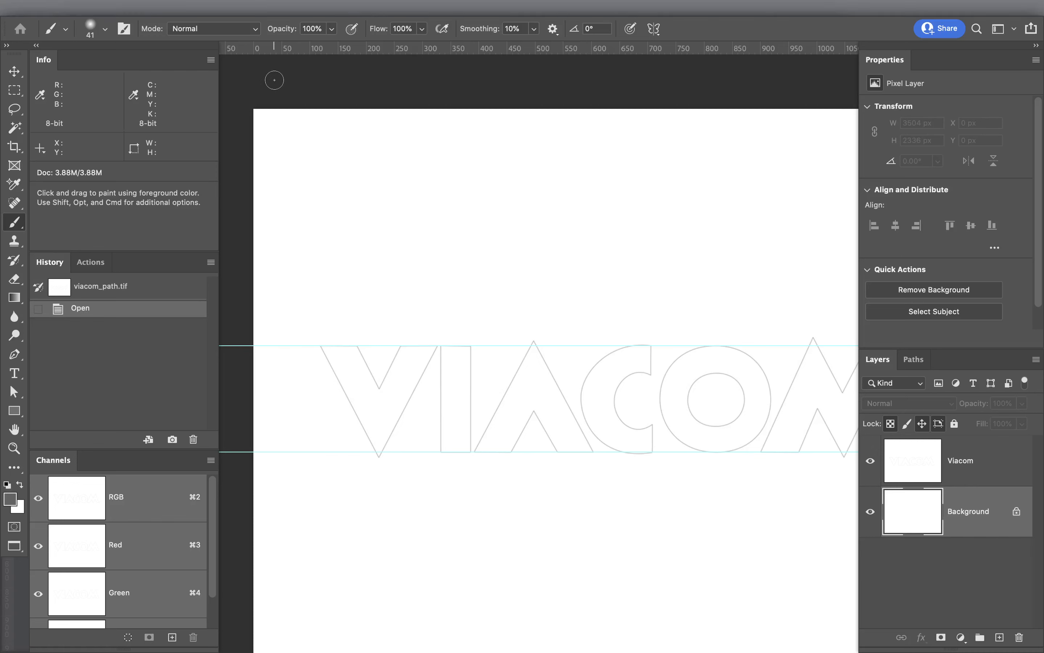
key(f)
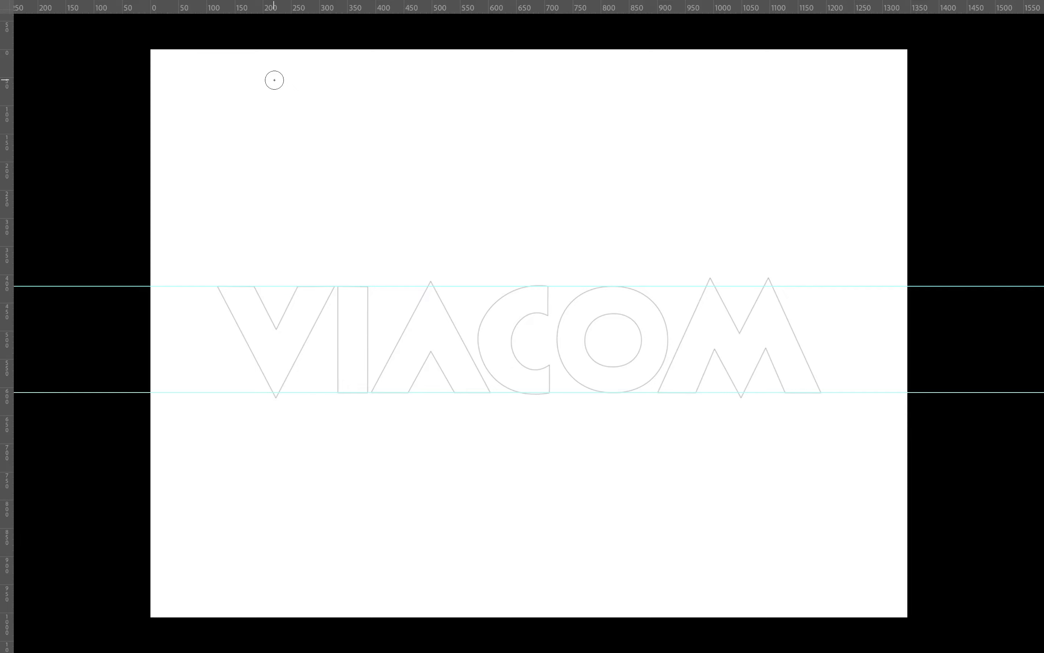
key(f)
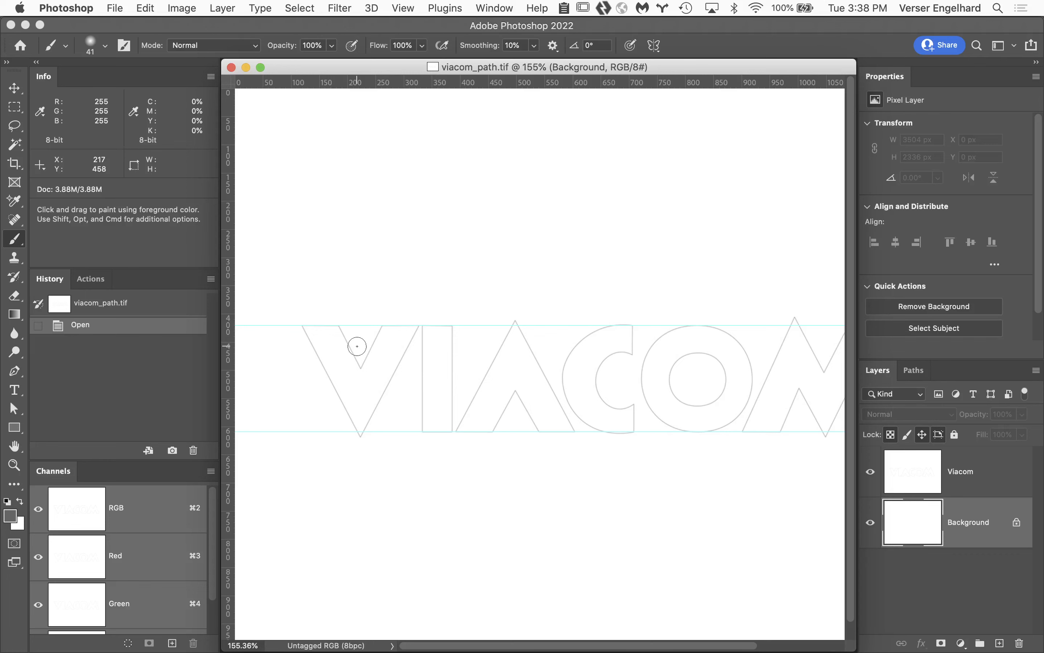
key(super+space)
click(371, 354)
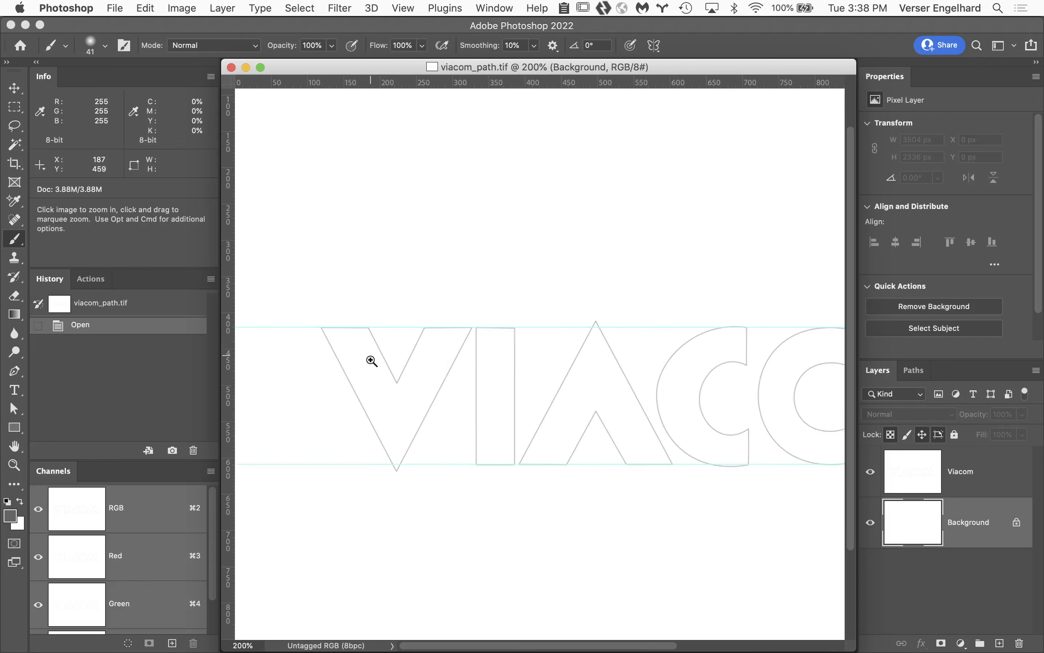
- Start a Pen Tool path with an anchor point at the upper-left corner of the letter V
click(390, 382)
click(416, 390)
click(520, 363)
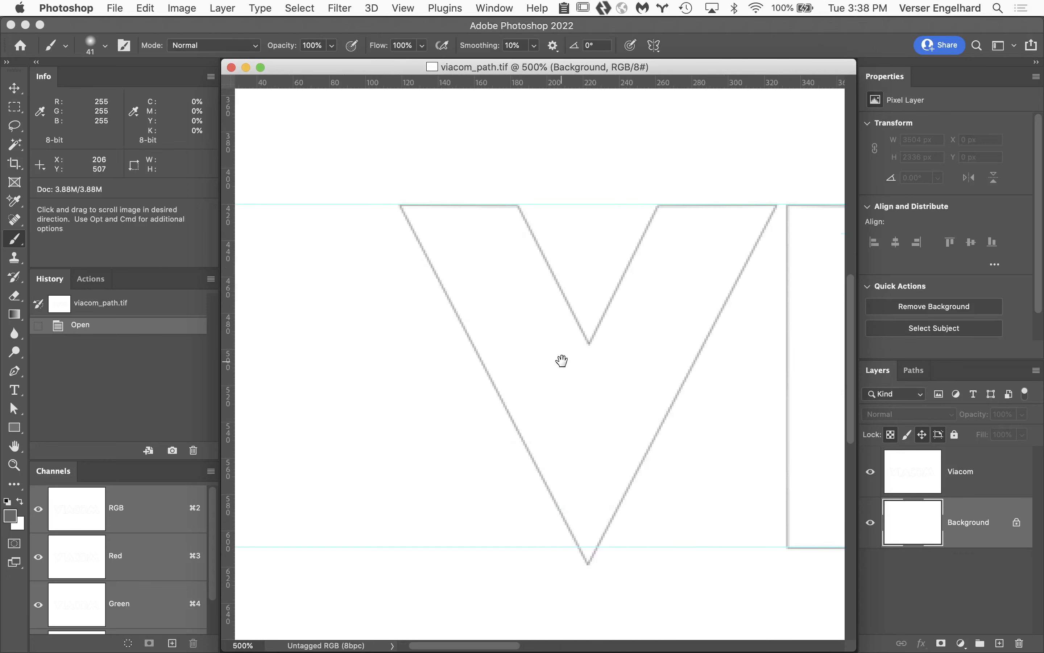
key(p)
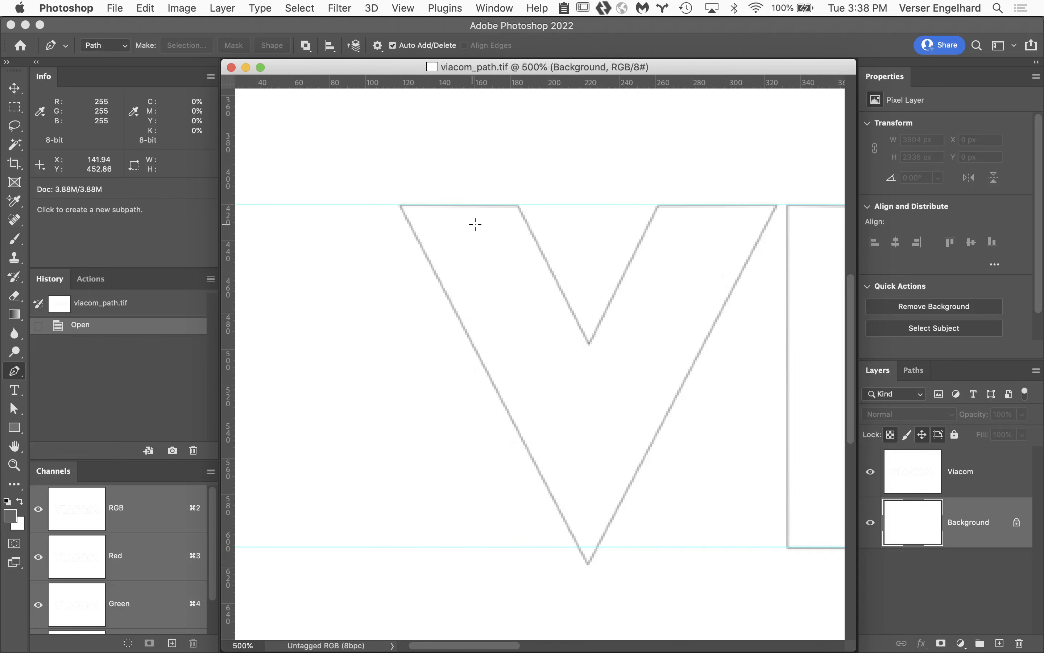
click(400, 205)
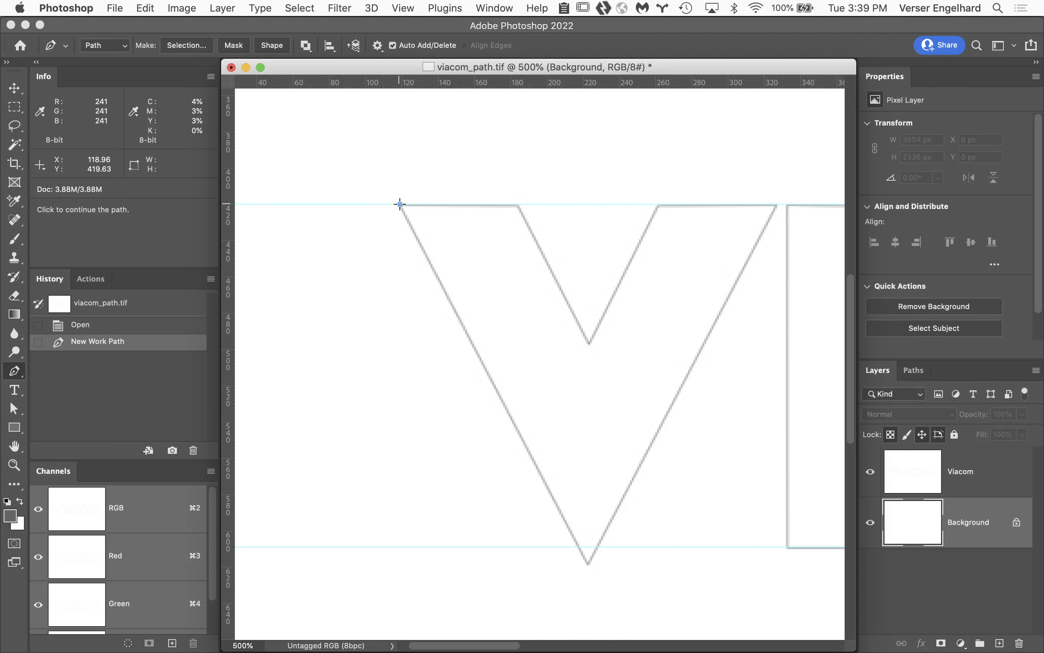
click(400, 204)
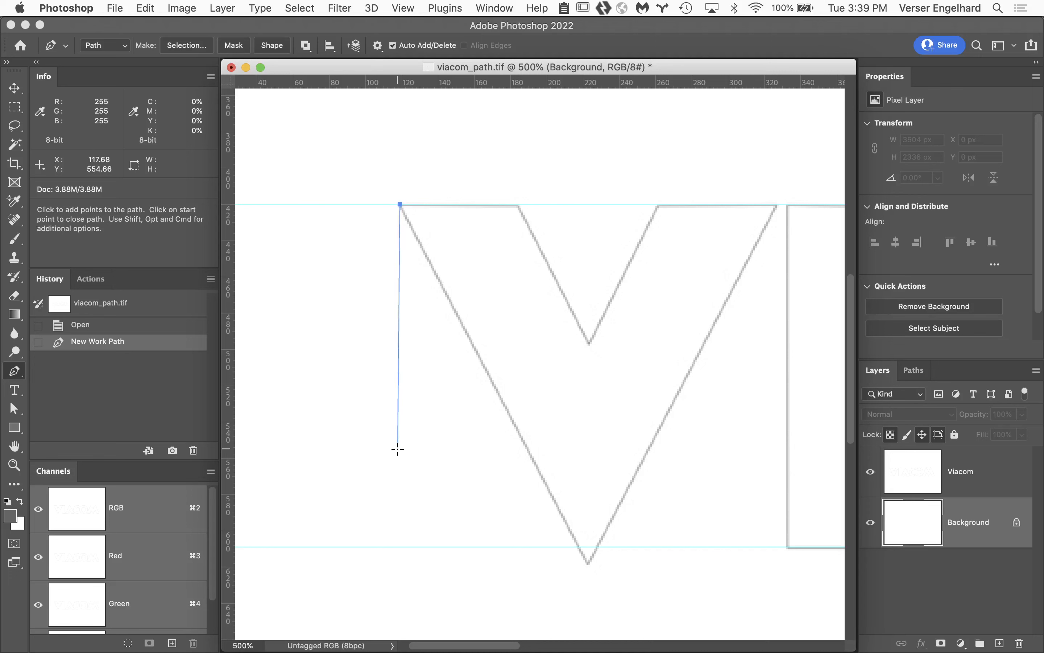
- Turn the Pen Tool's Rubber Band option off and back on in the path options
click(378, 45)
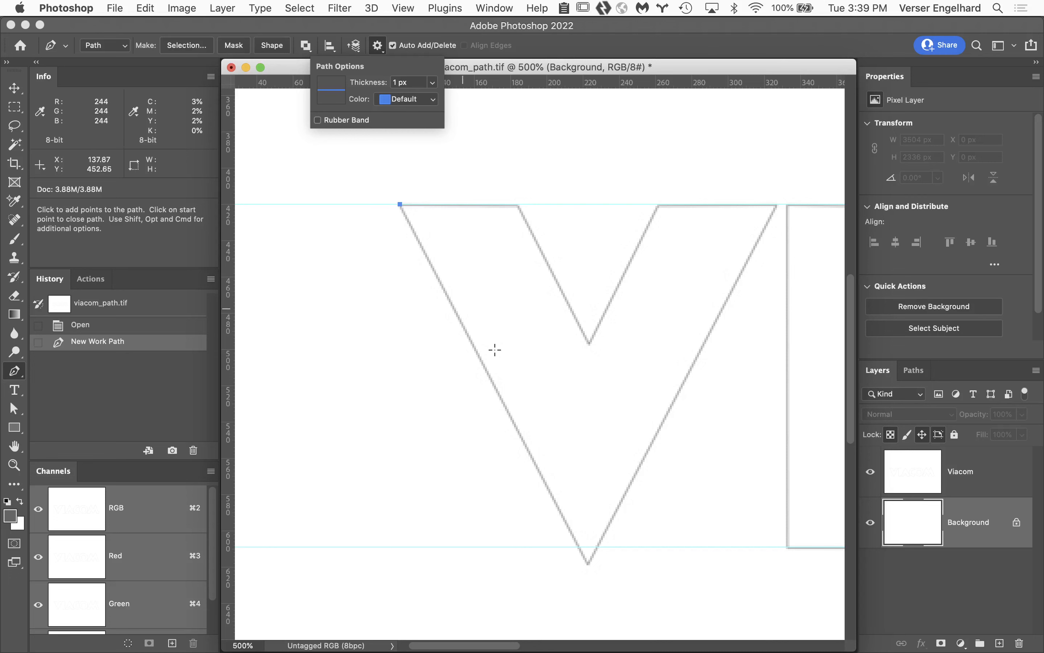
click(318, 120)
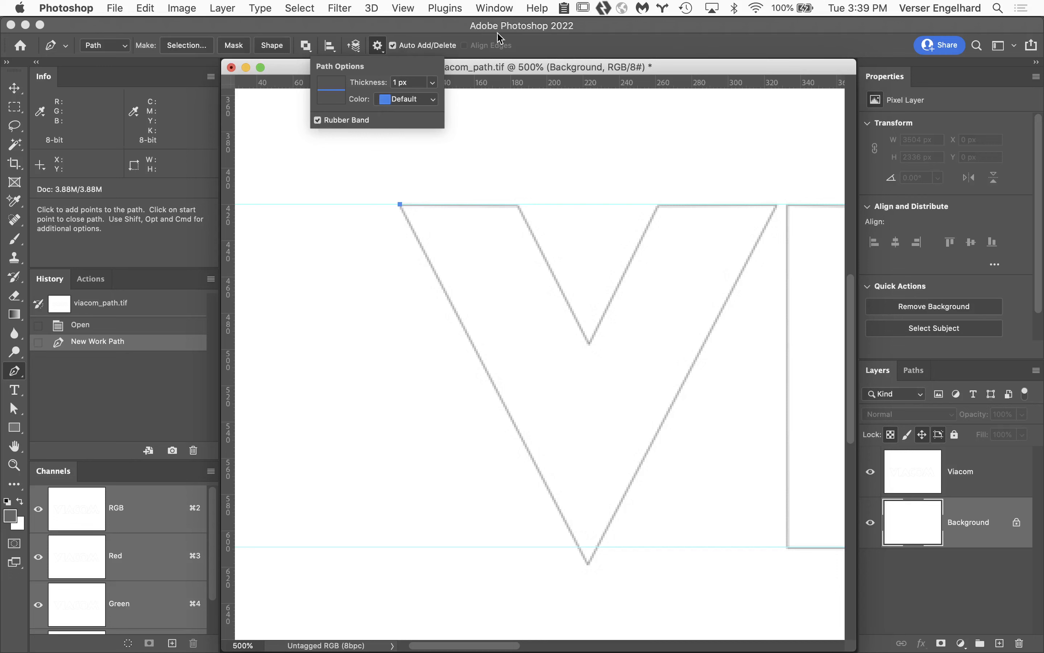
click(482, 24)
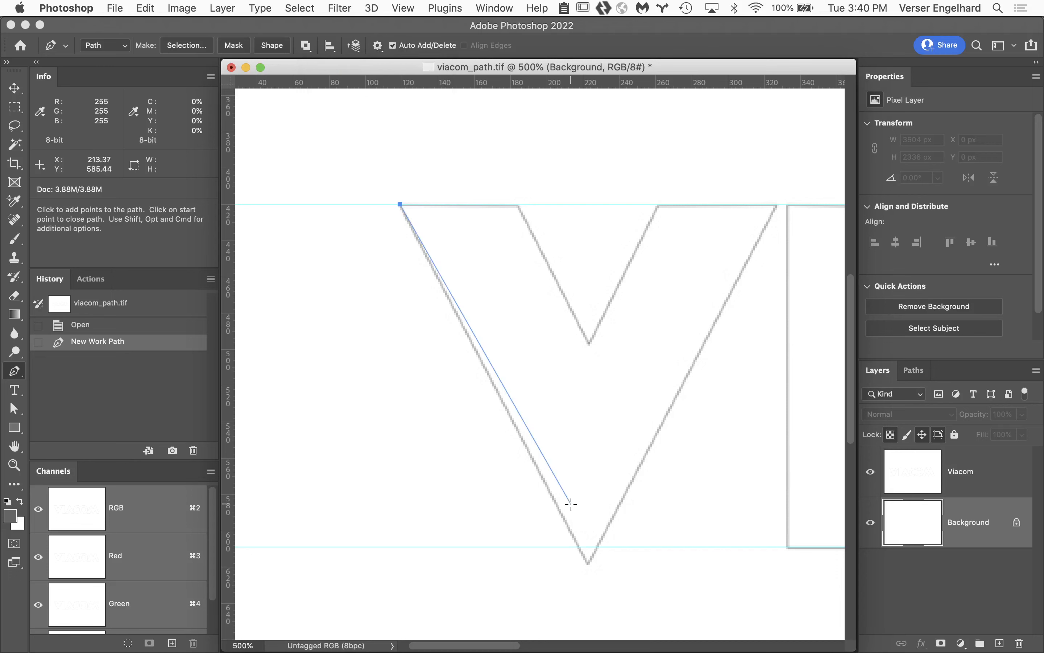
- Trace the remaining corners of the letter V with straight segments and close the path at its starting anchor point
click(588, 564)
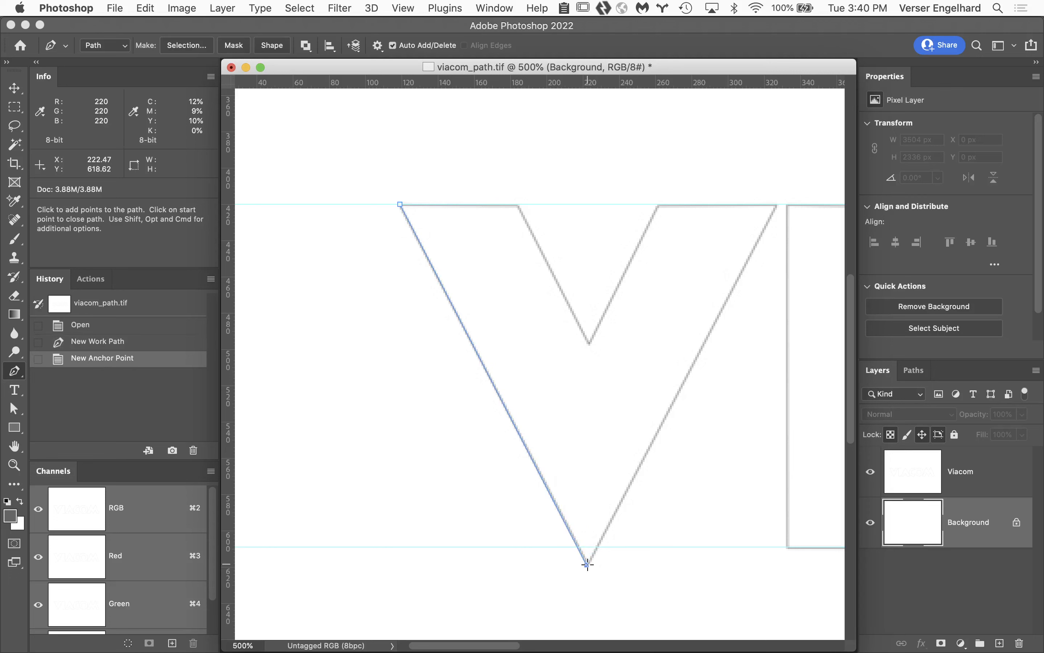
click(776, 205)
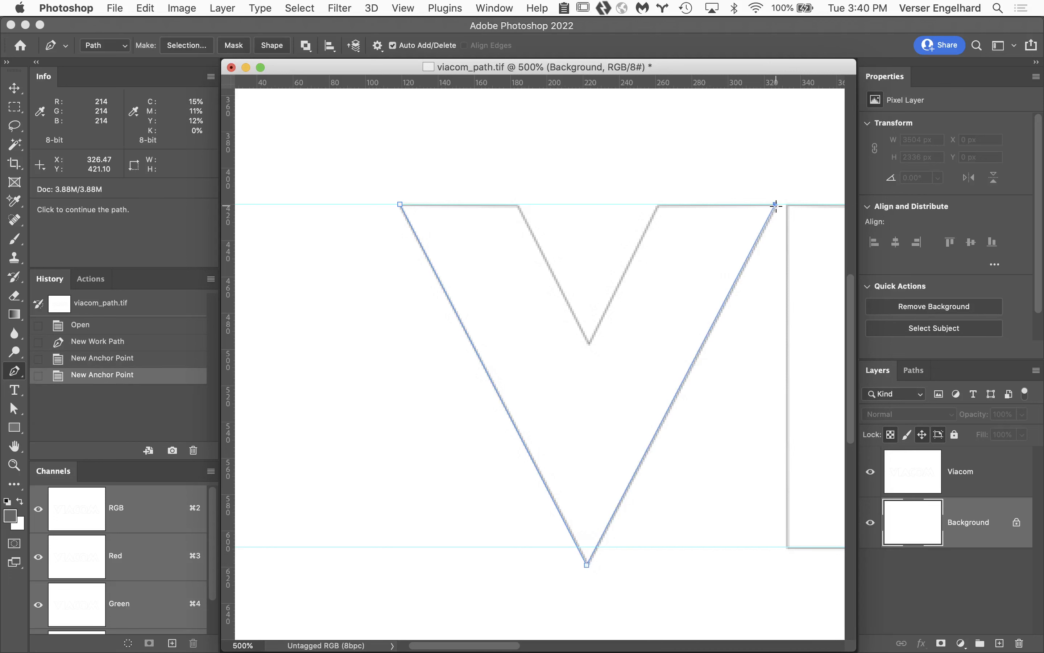
click(659, 205)
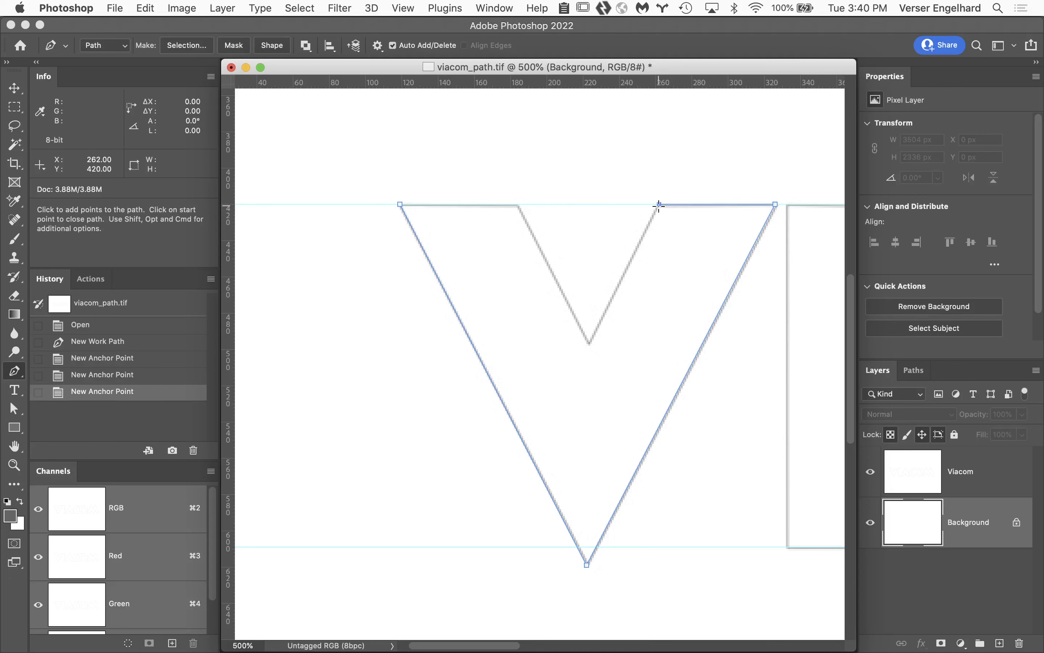
click(589, 342)
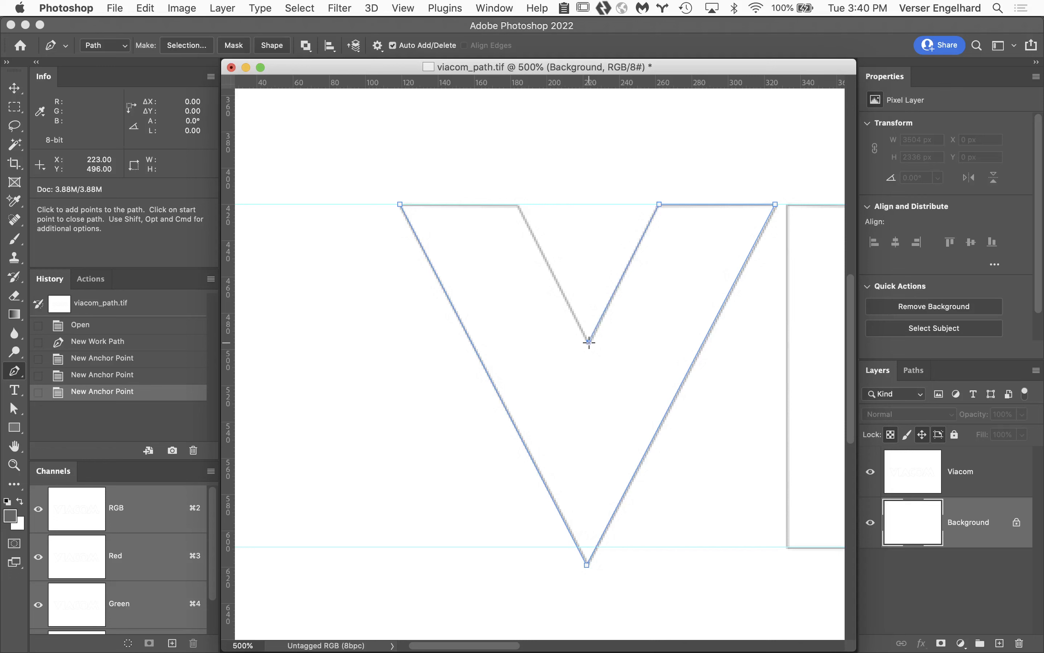
click(518, 205)
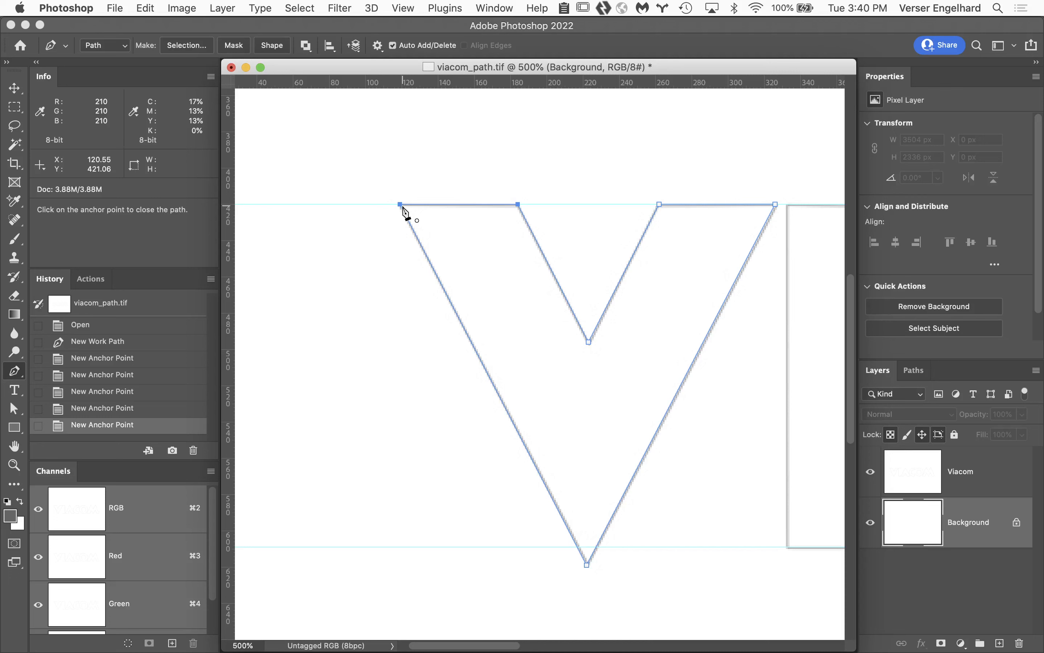
click(403, 209)
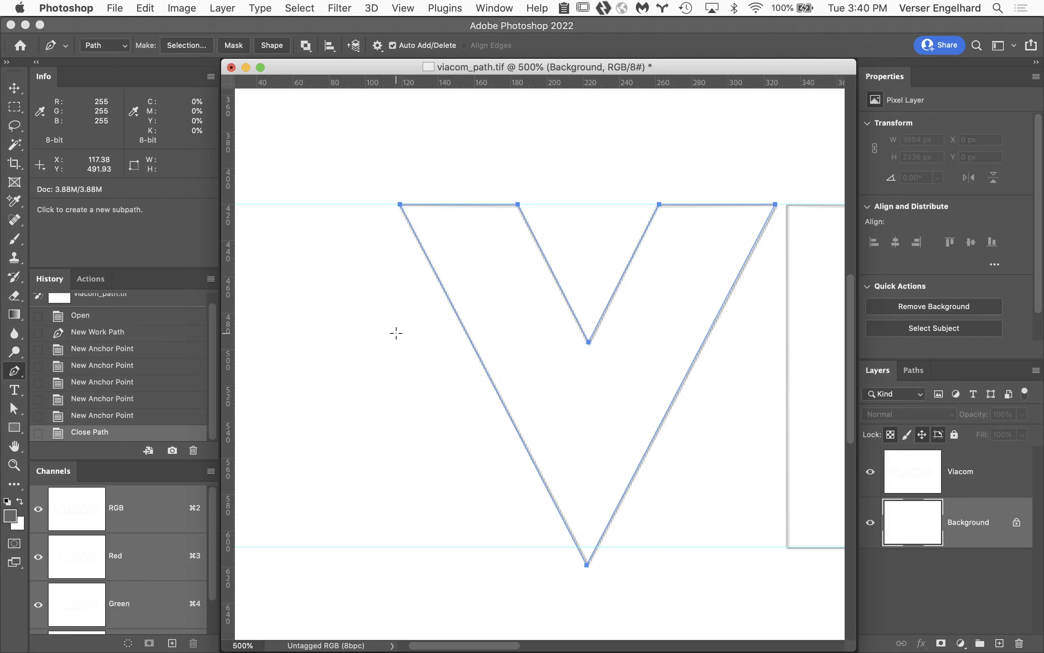
- Choose the Retouching 23 workspace and reset it to its saved layout
key(space)
drag(450, 406, 383, 370)
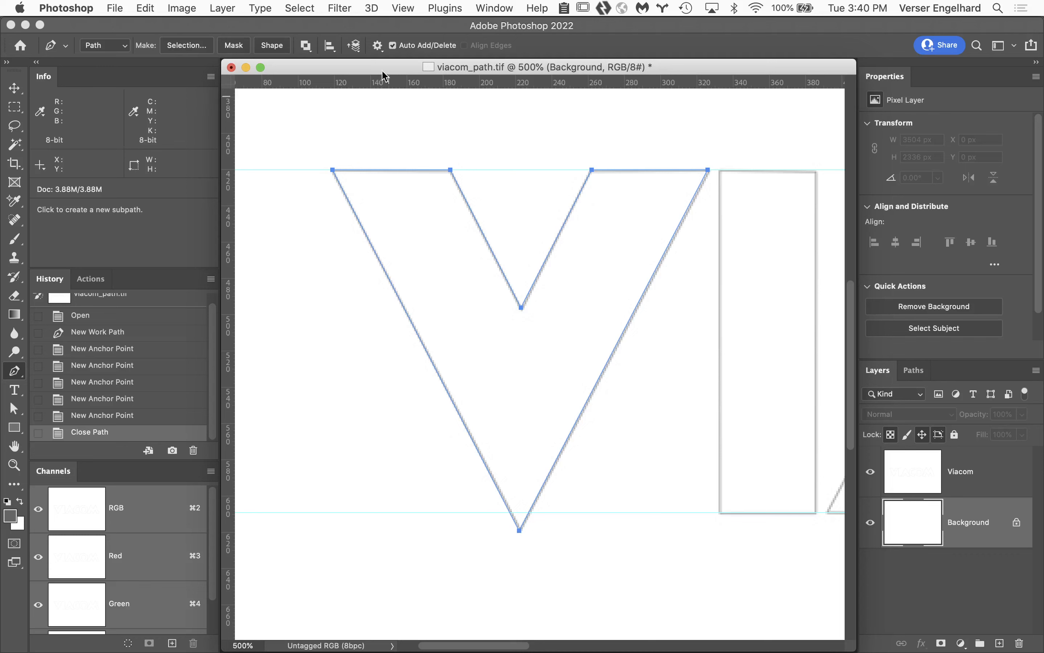
click(484, 10)
mouse_move(490, 40)
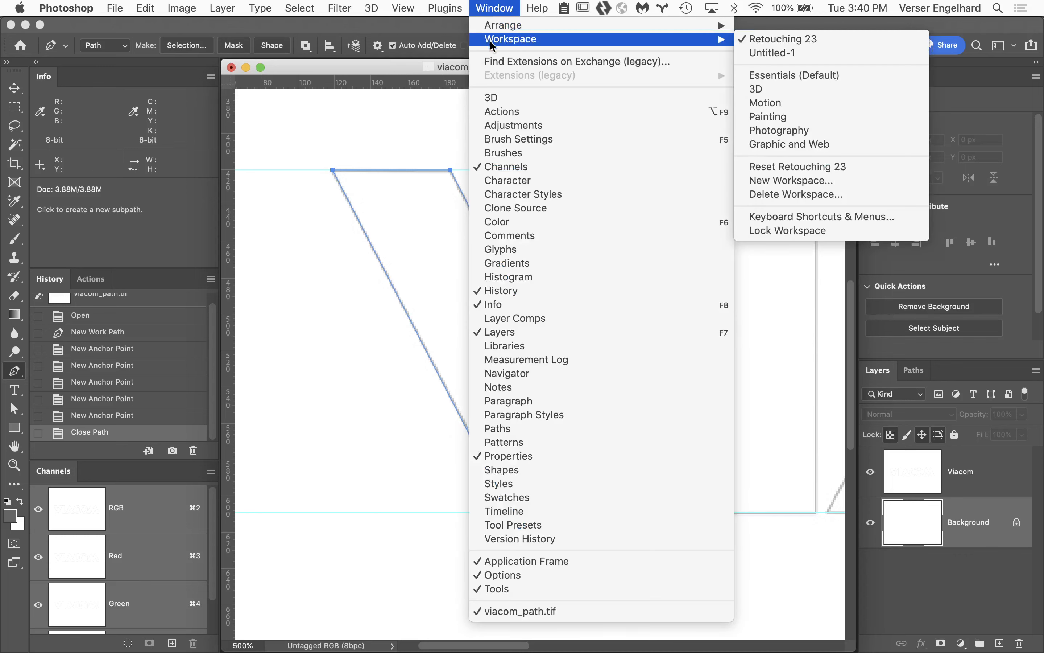
click(786, 40)
click(494, 7)
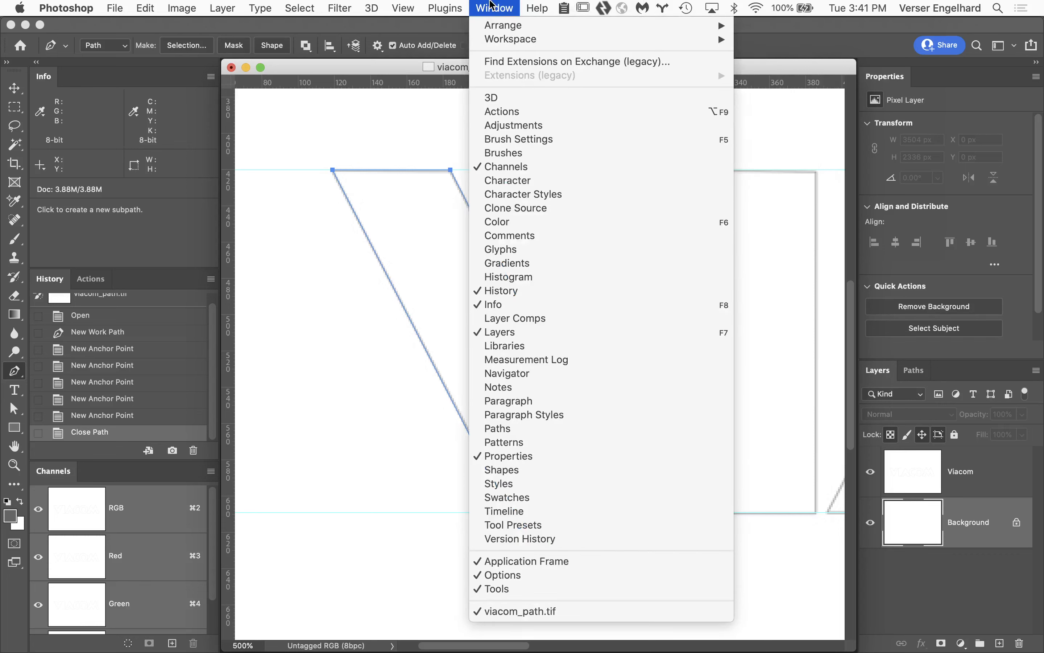
mouse_move(509, 39)
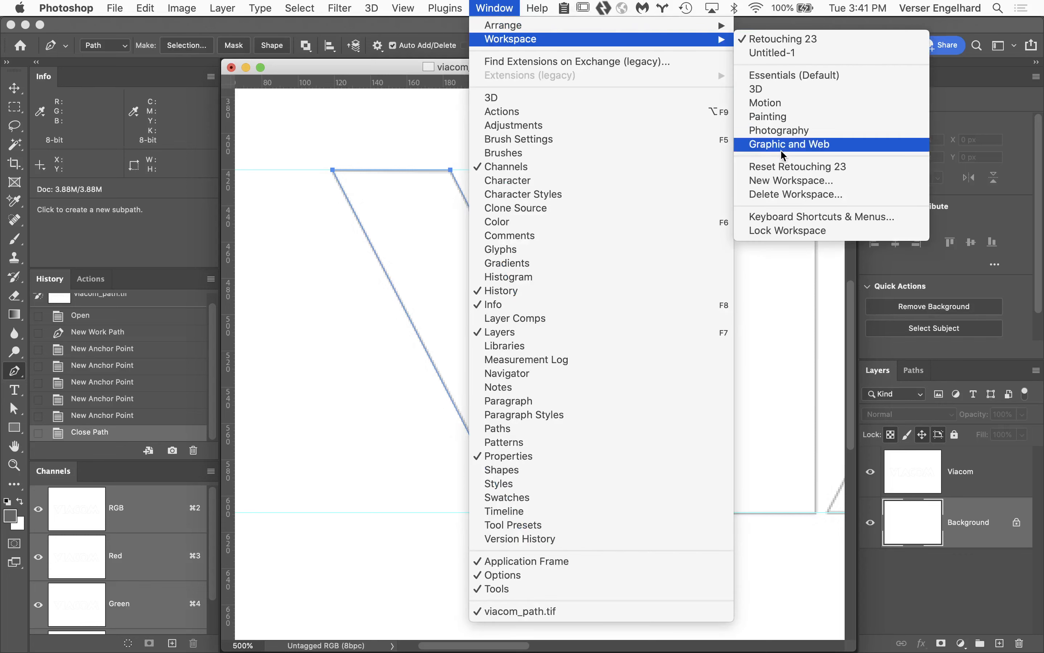
click(811, 168)
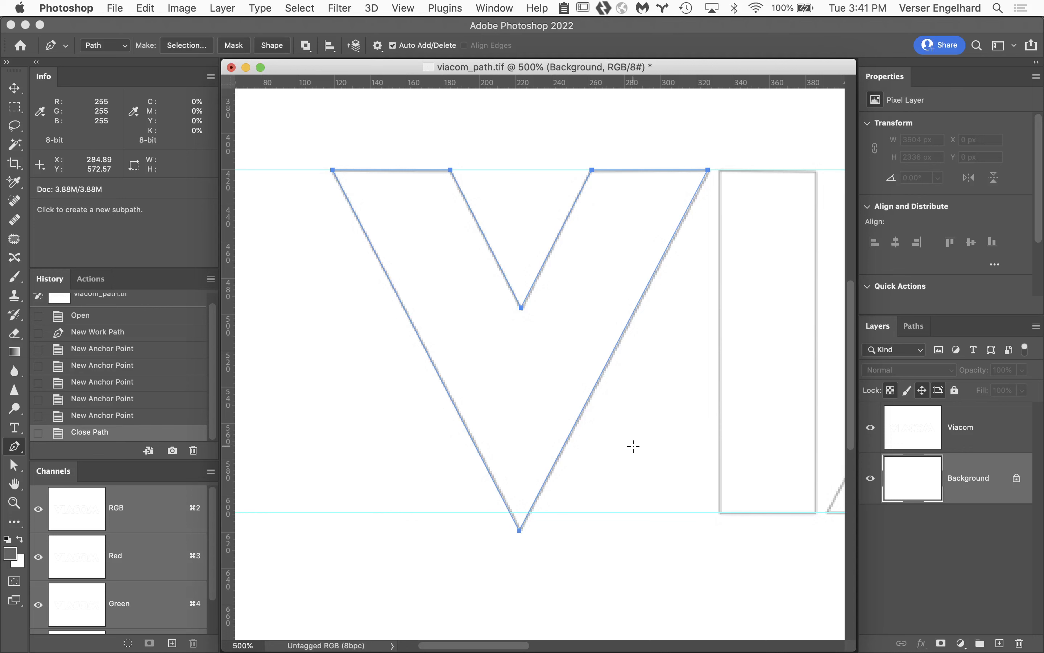
- Trace the rectangular letter I with a closed four-corner path using the Pen Tool
key(space)
drag(644, 390, 397, 387)
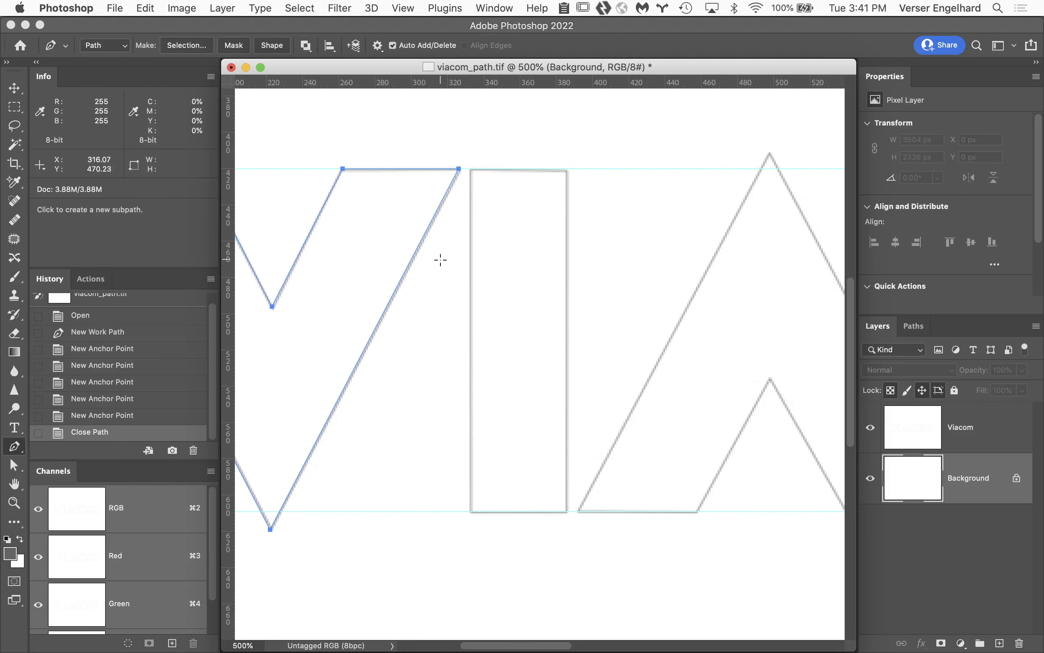
click(471, 168)
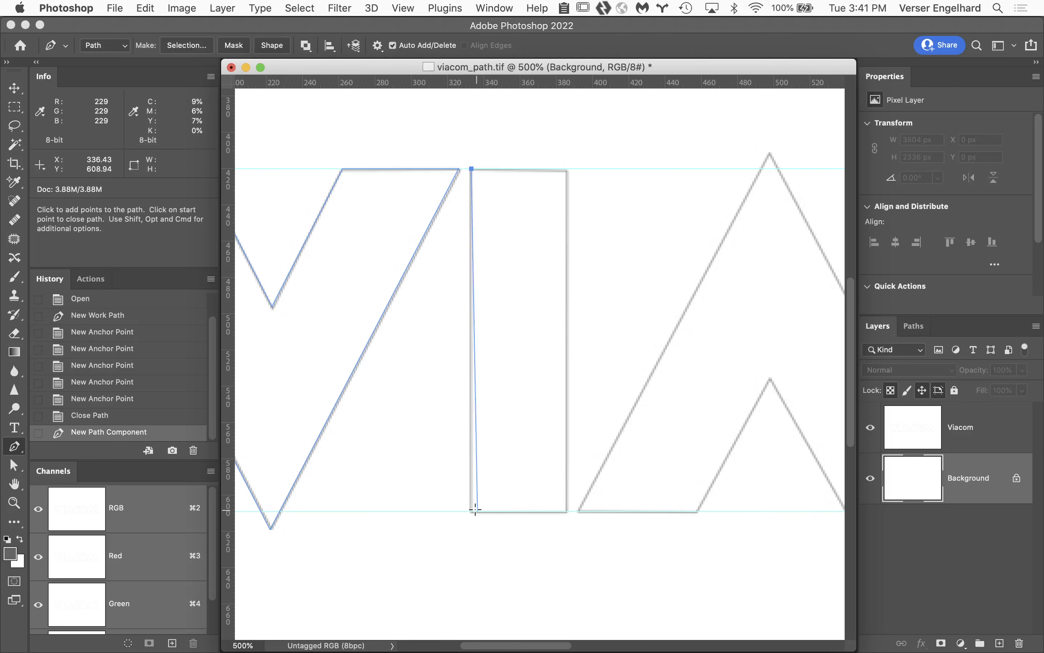
click(472, 511)
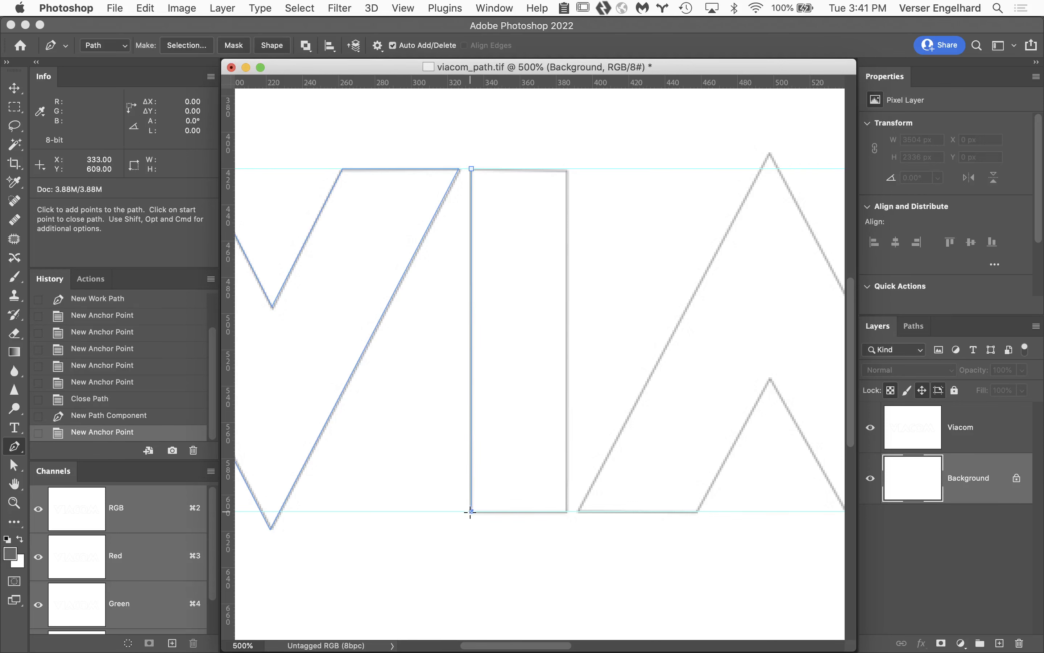
click(566, 511)
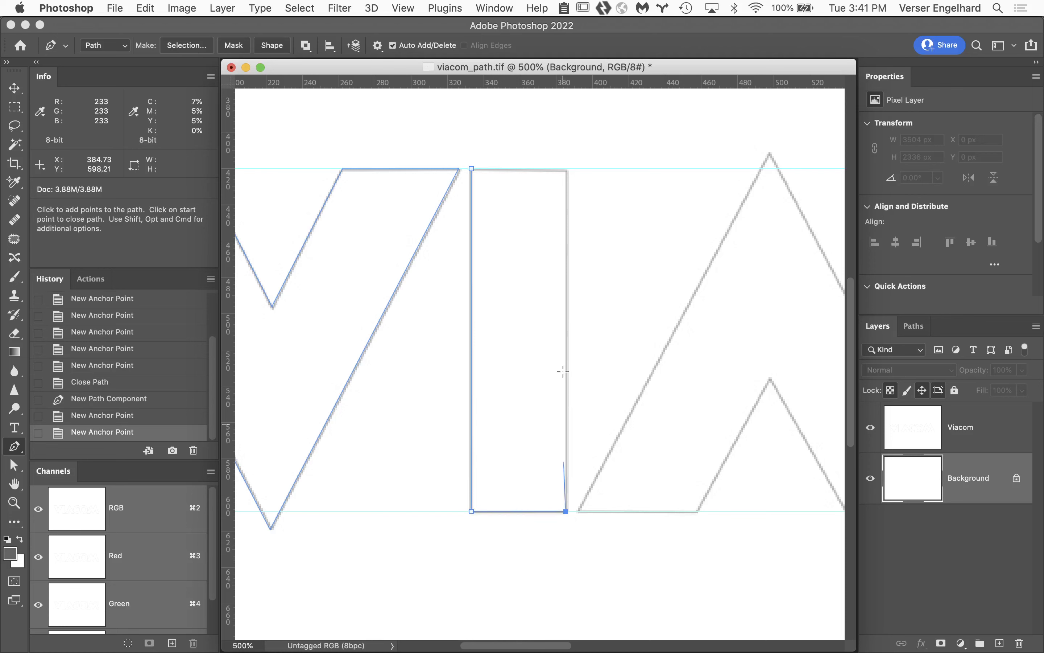
click(565, 168)
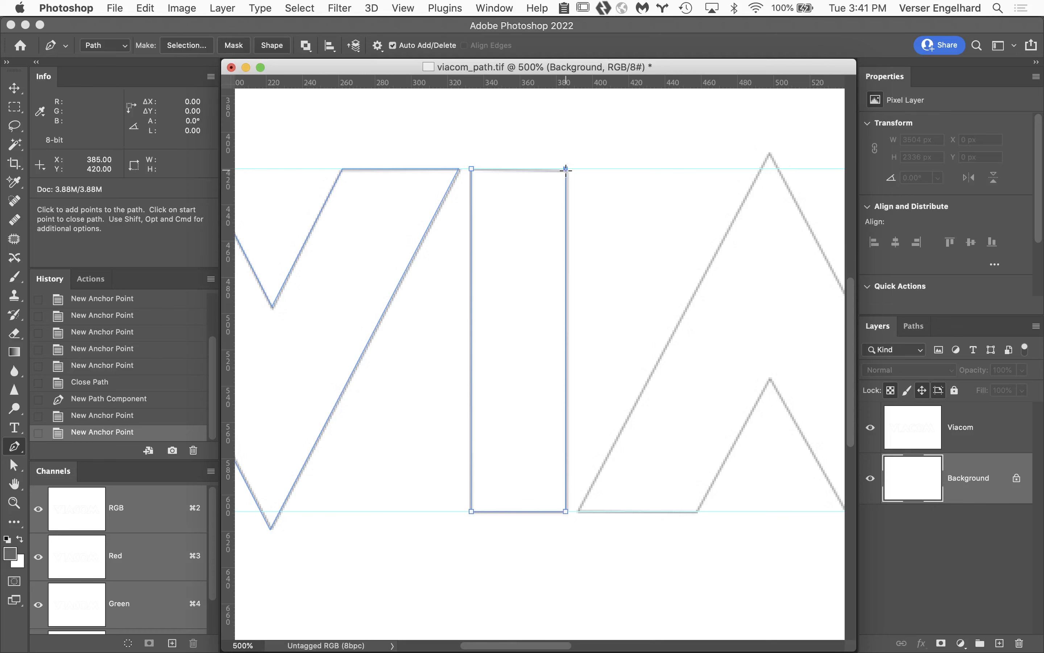
click(473, 168)
- Trace the letter A from its lower-left corner with straight segments, including the inner notch, and close the path
key(space)
drag(679, 205, 418, 210)
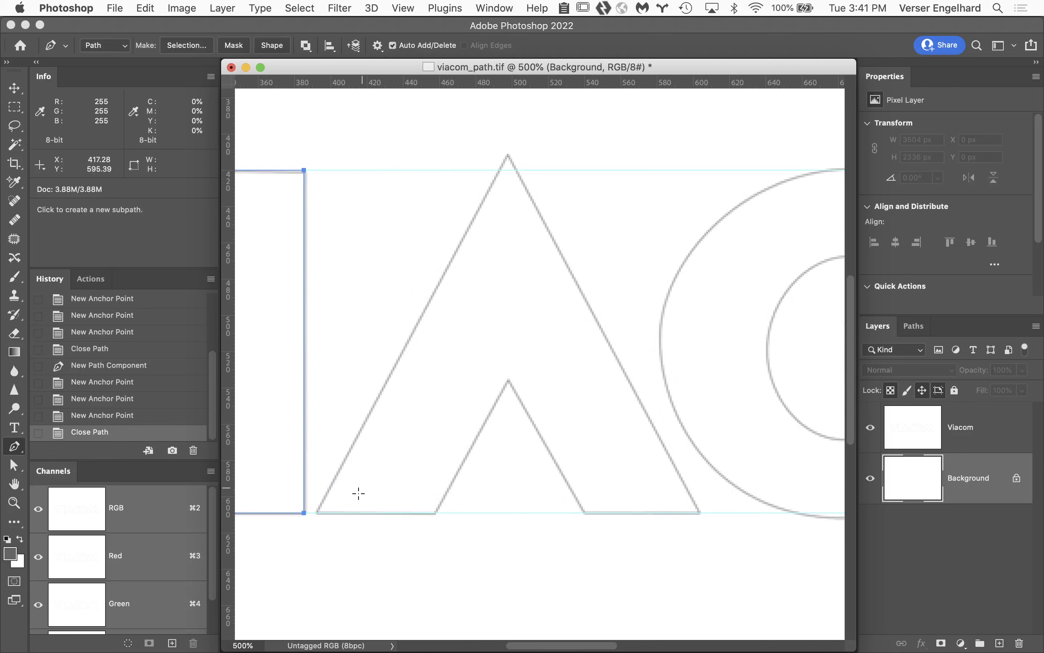
click(317, 513)
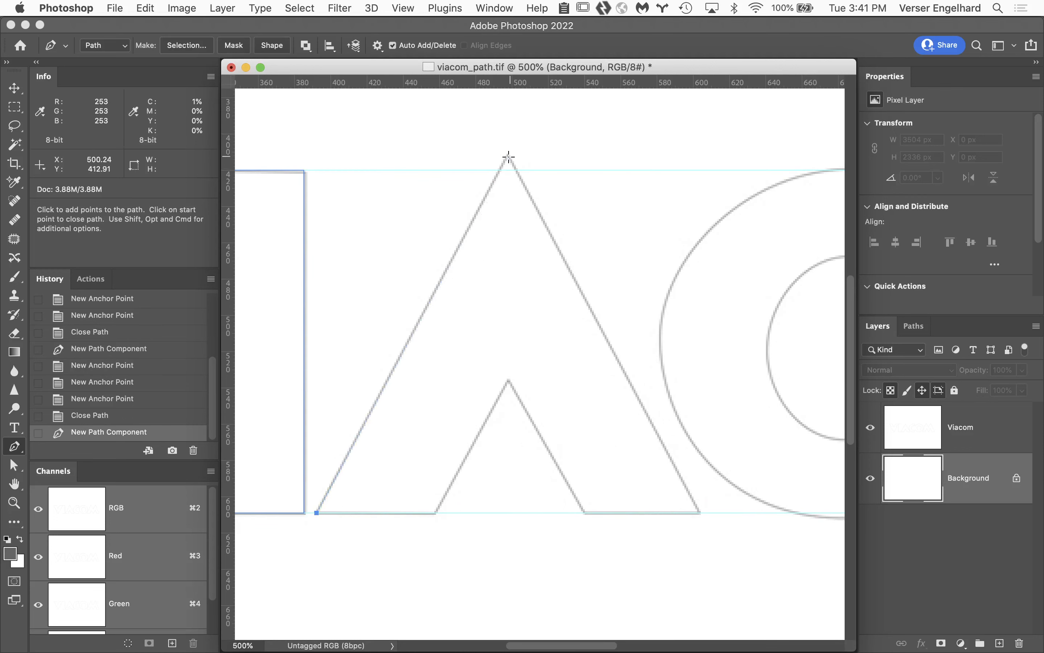
click(508, 154)
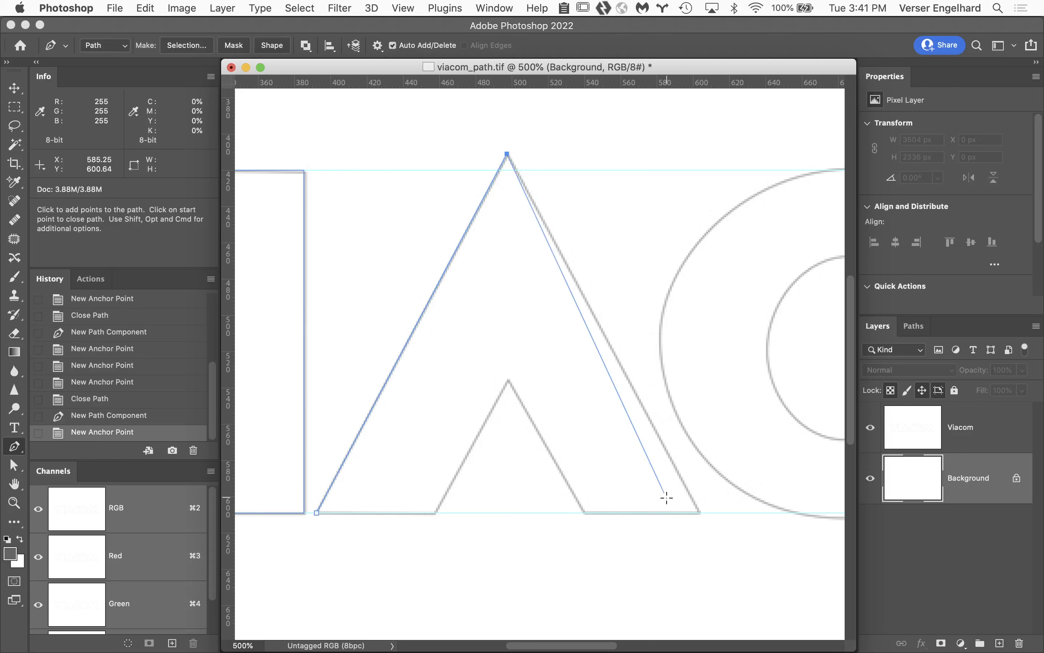
click(701, 513)
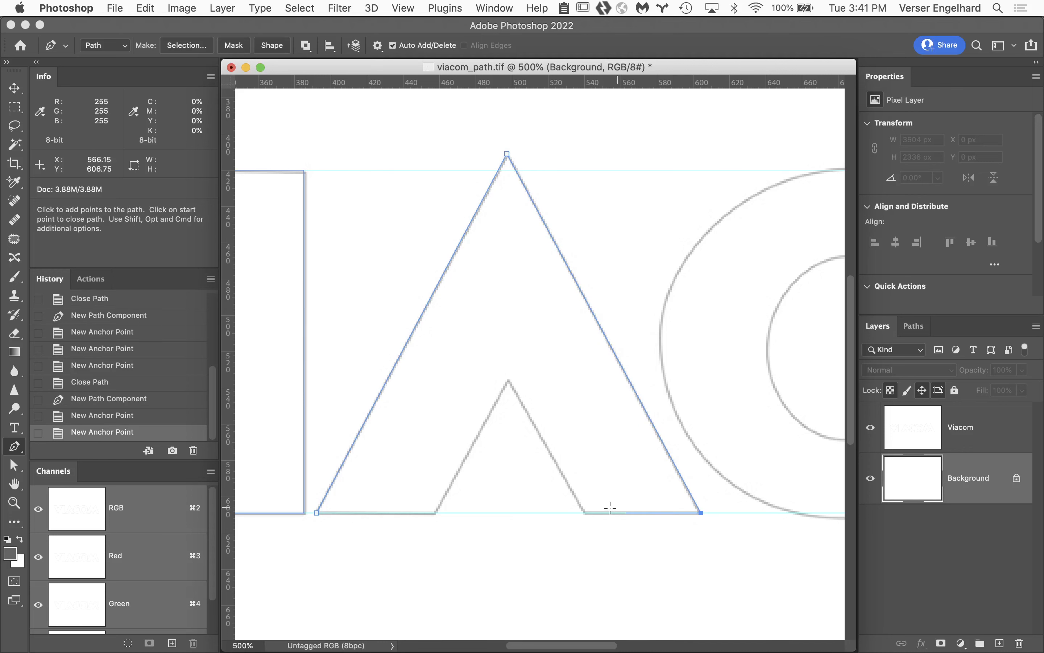
click(586, 513)
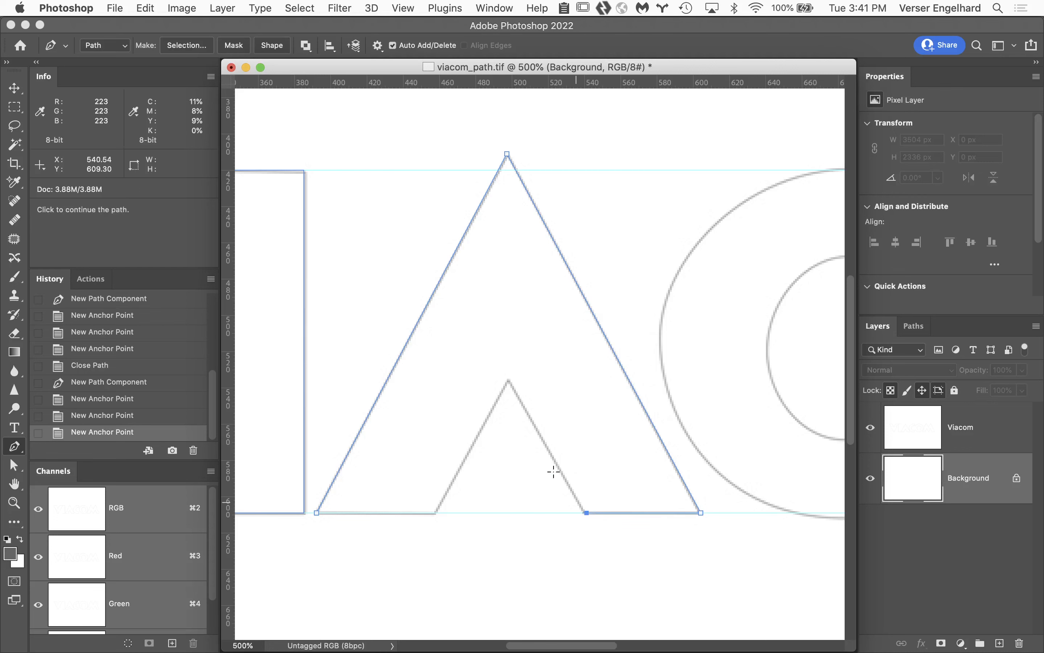
click(509, 381)
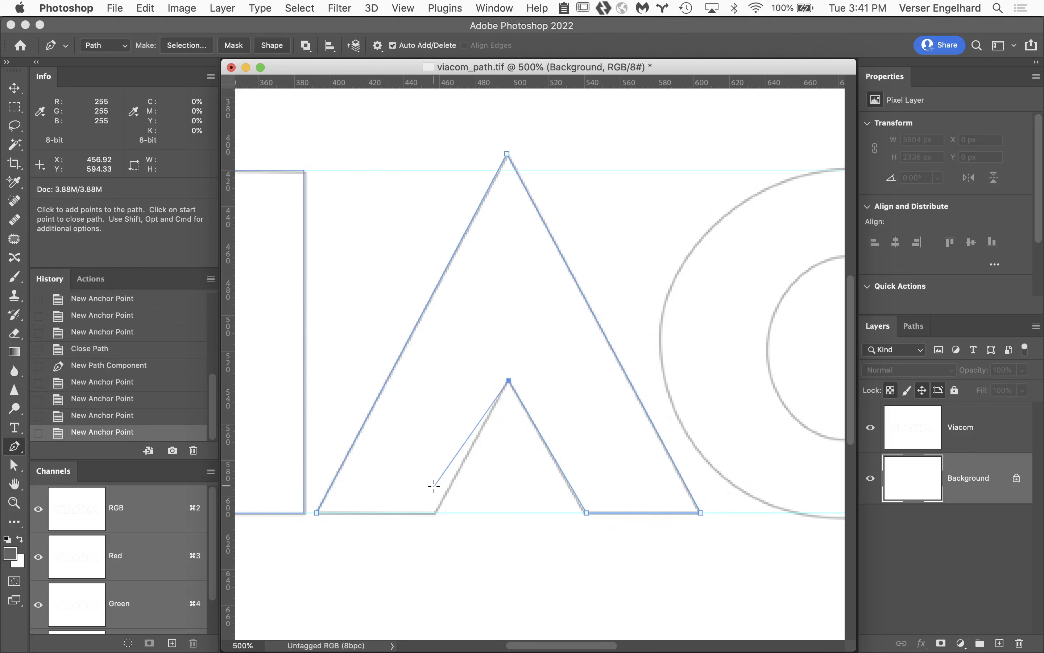
click(436, 513)
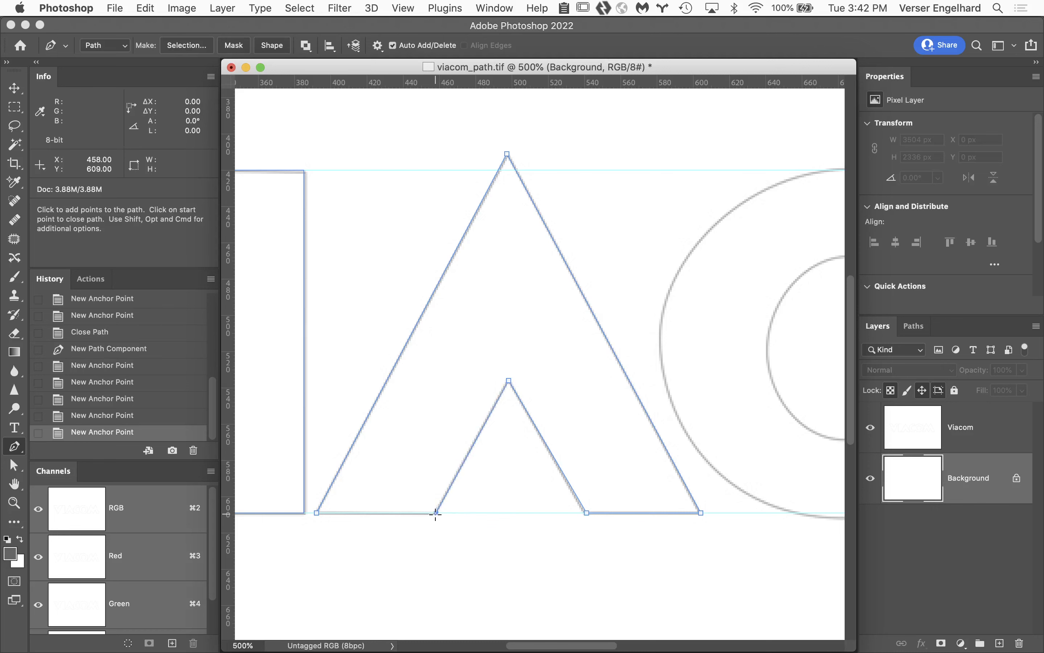
click(318, 515)
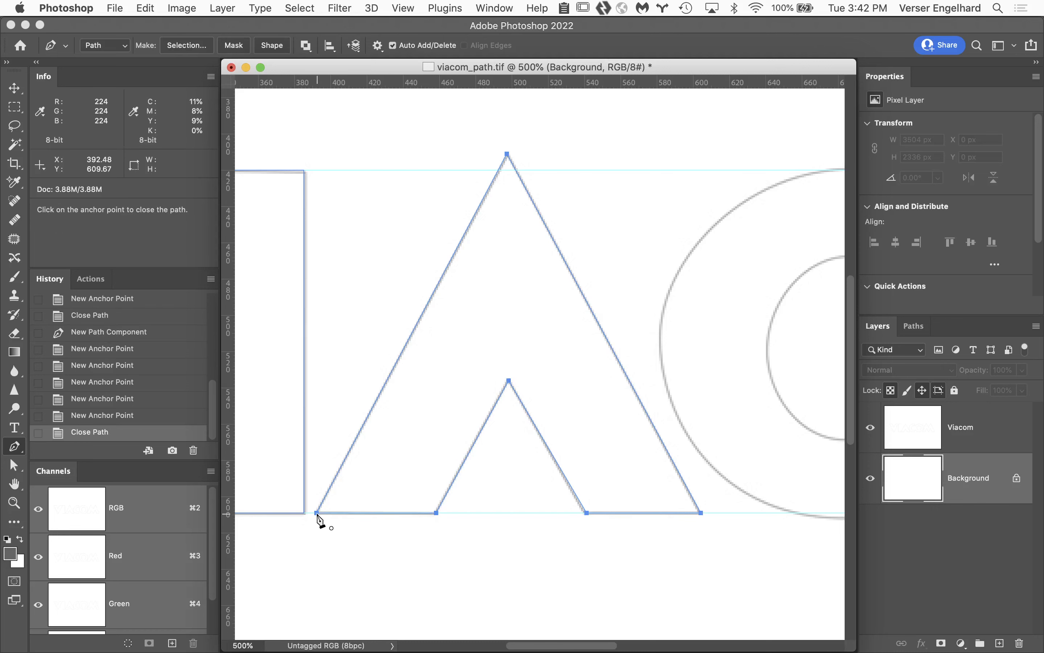
- Hide the path and guides around the letter C, and check the application's own hide commands
key(space)
drag(715, 534, 449, 525)
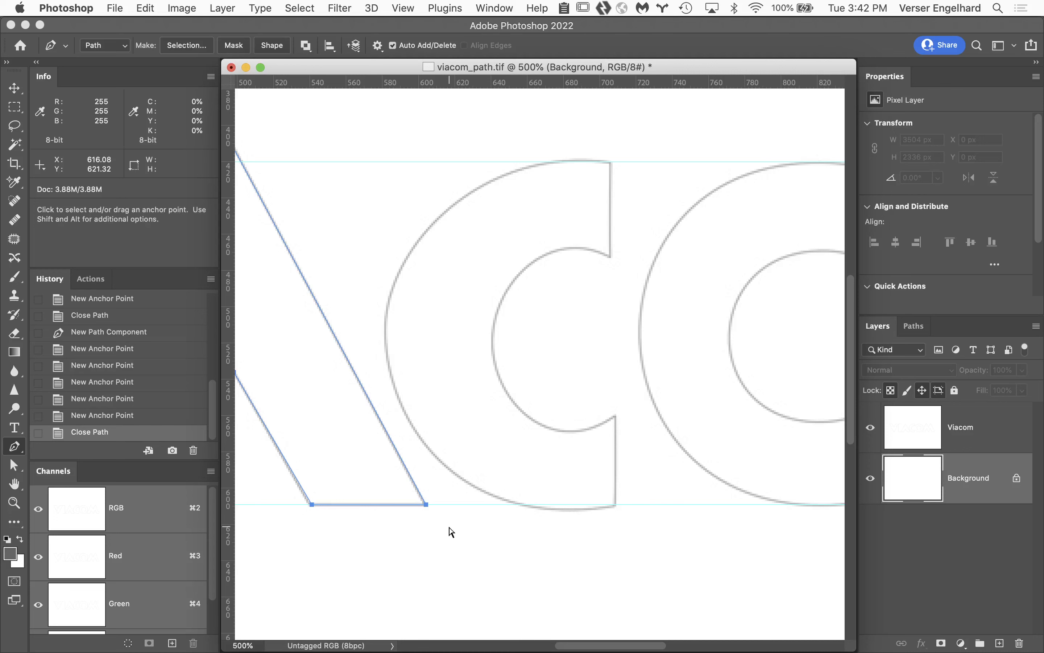
key(super+h)
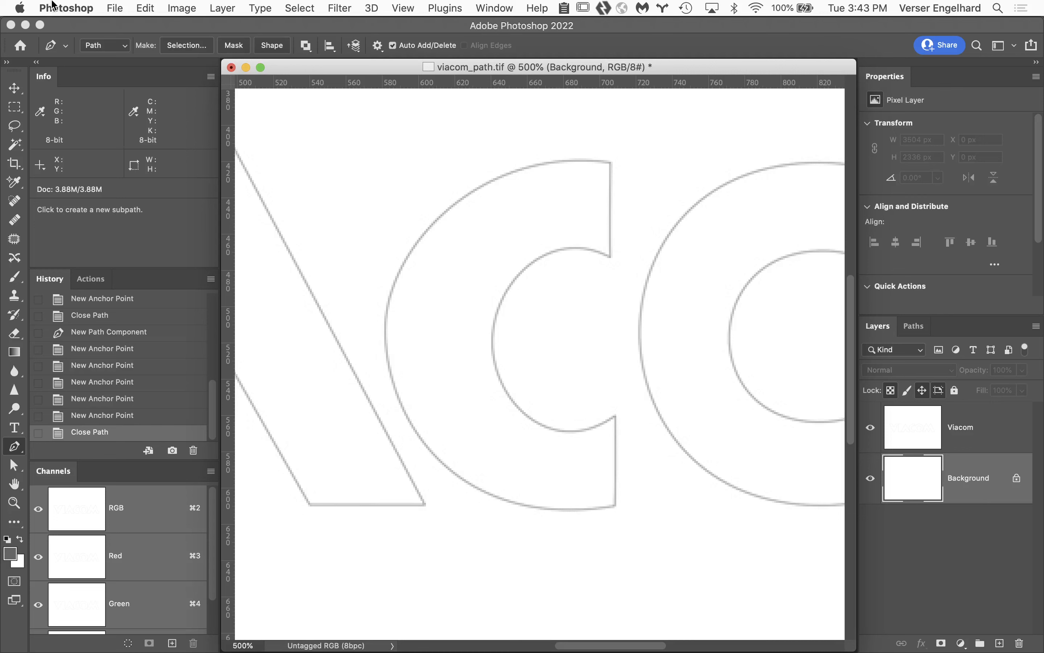
click(66, 6)
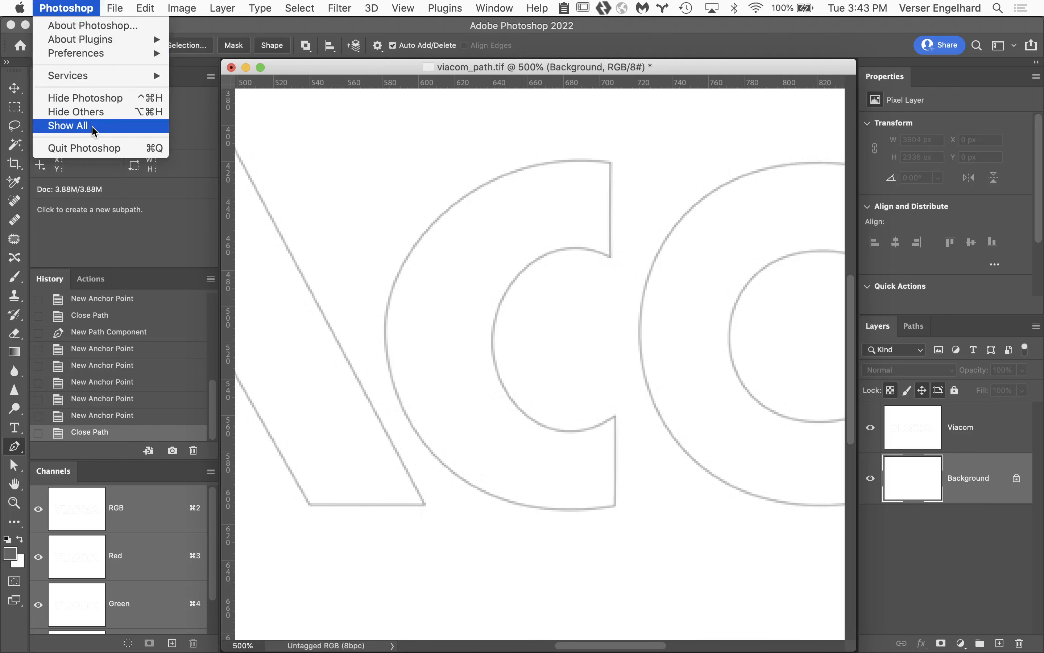
click(328, 156)
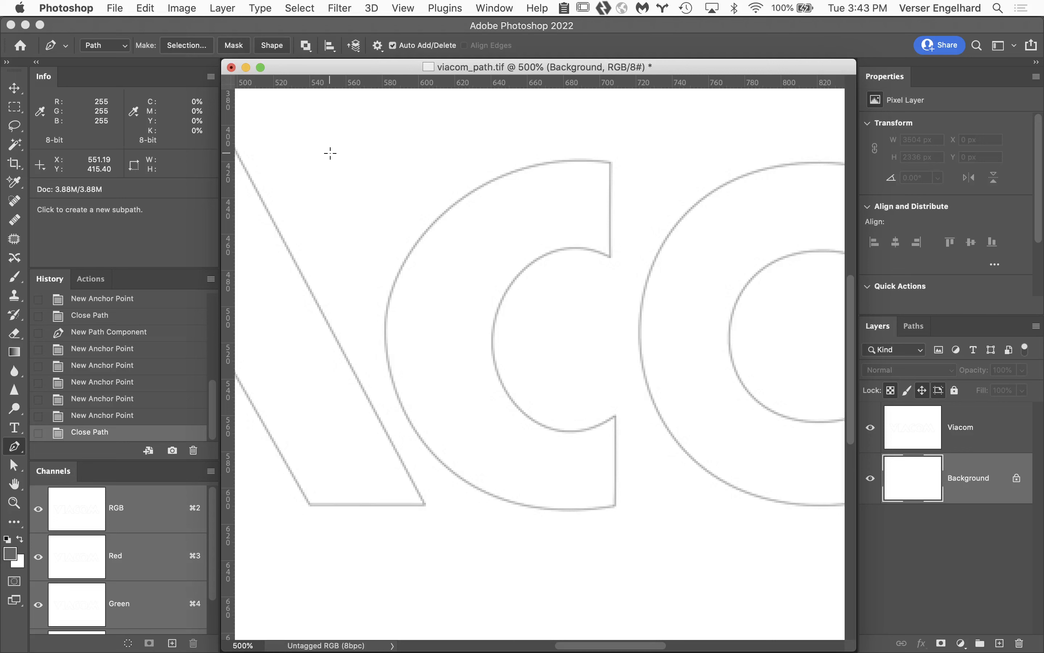
- Show the path and guides again, draw a lasso selection over the letter C, toggle the extras off and on, and deselect
key(super+h)
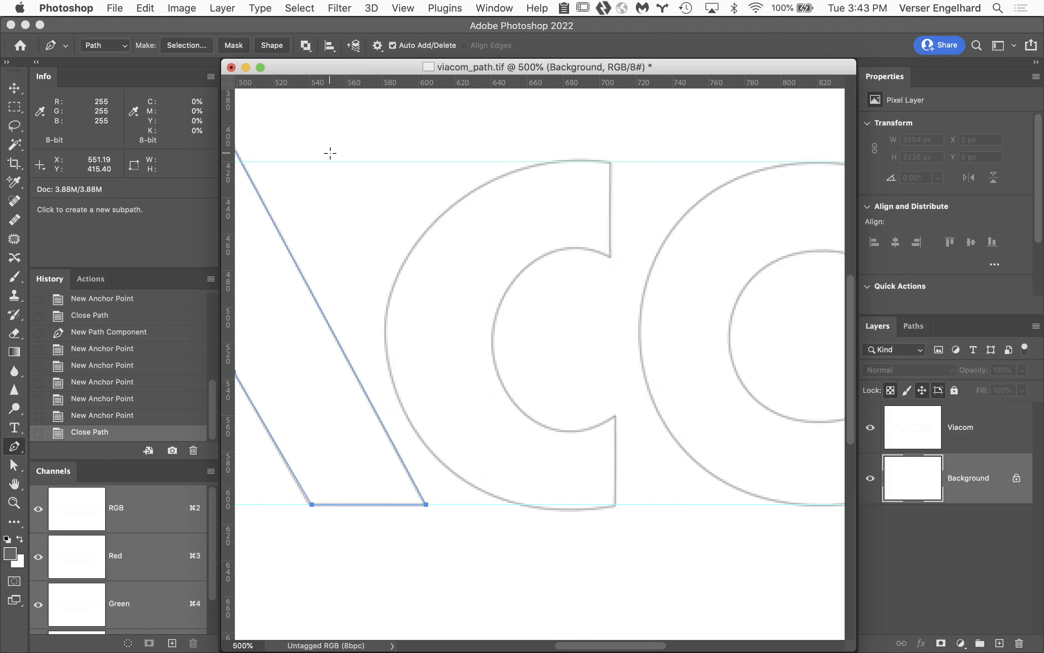
key(l)
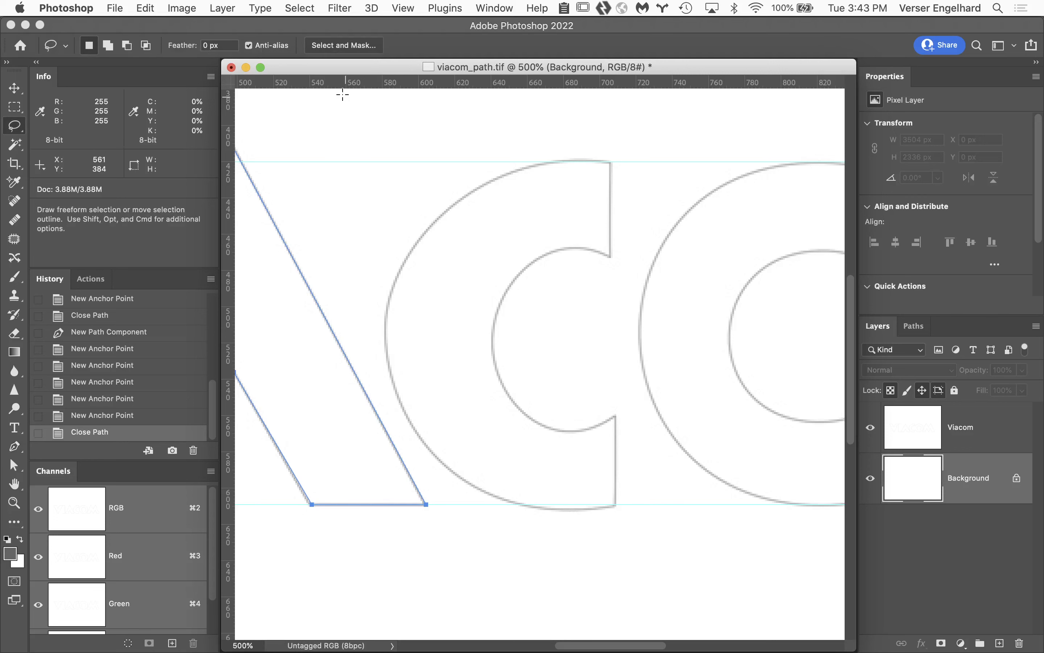
mouse_move(549, 212)
mouse_down()
mouse_move(446, 253)
mouse_move(521, 340)
mouse_move(590, 238)
mouse_move(560, 220)
mouse_up()
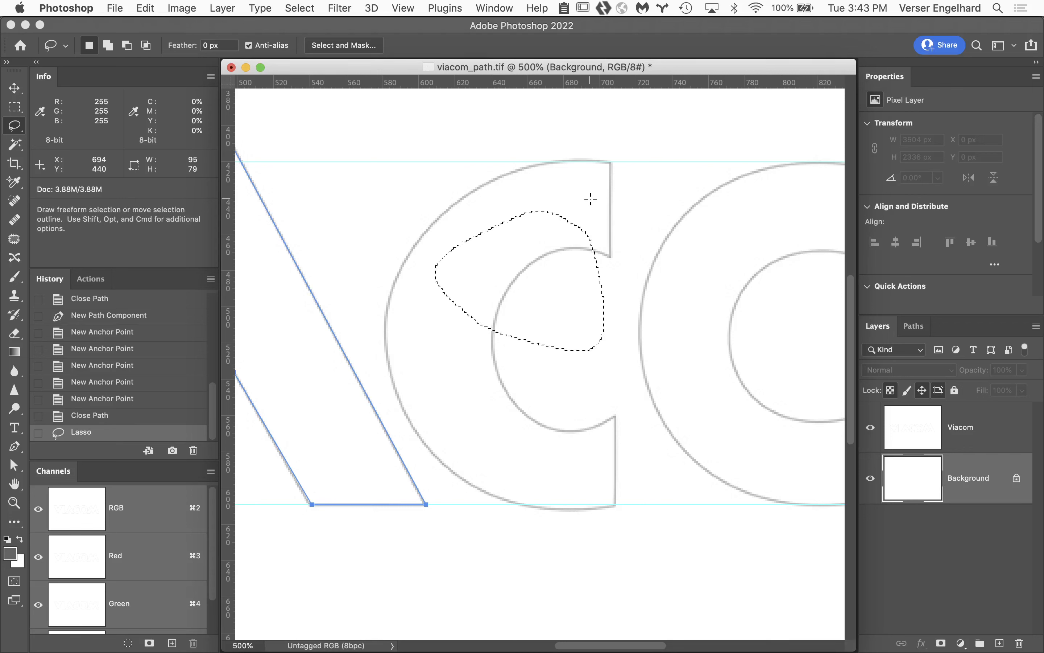
key(super+h)
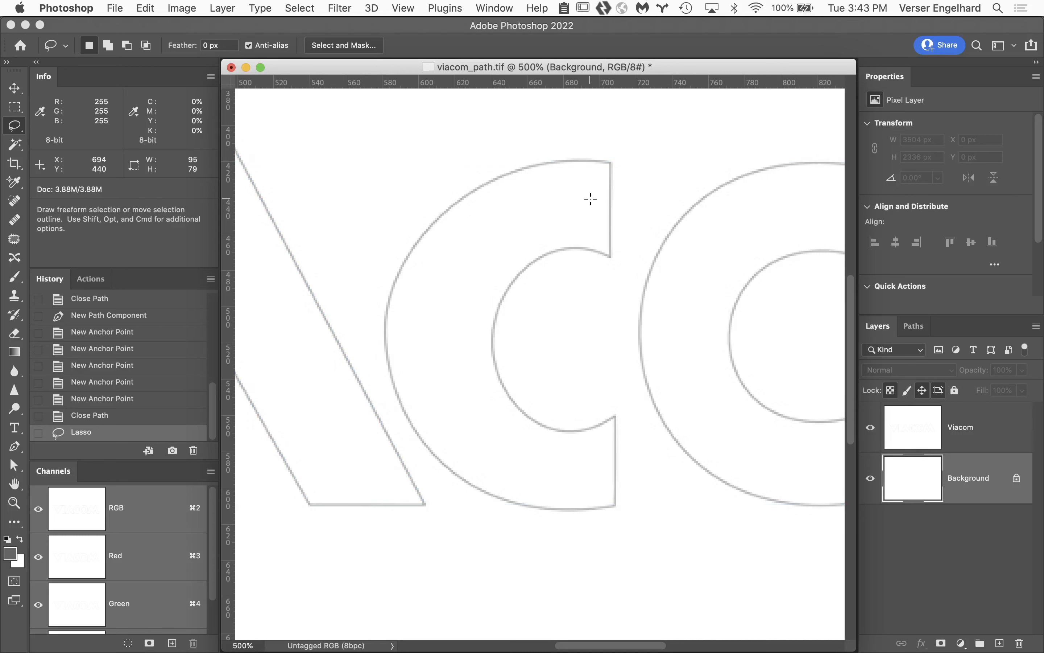
key(super+h)
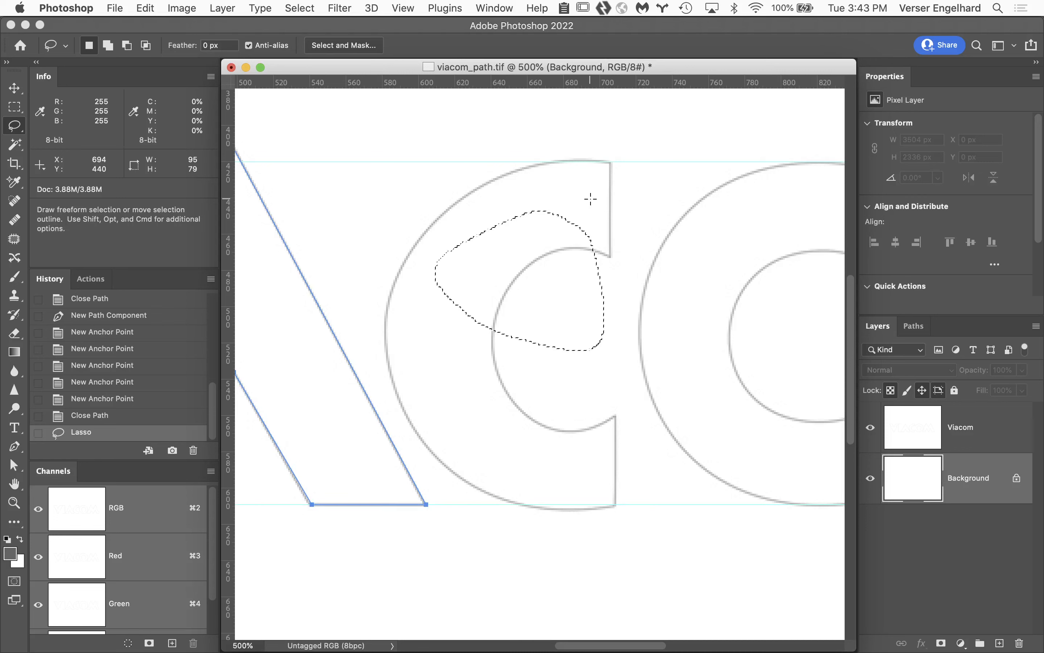
key(super+d)
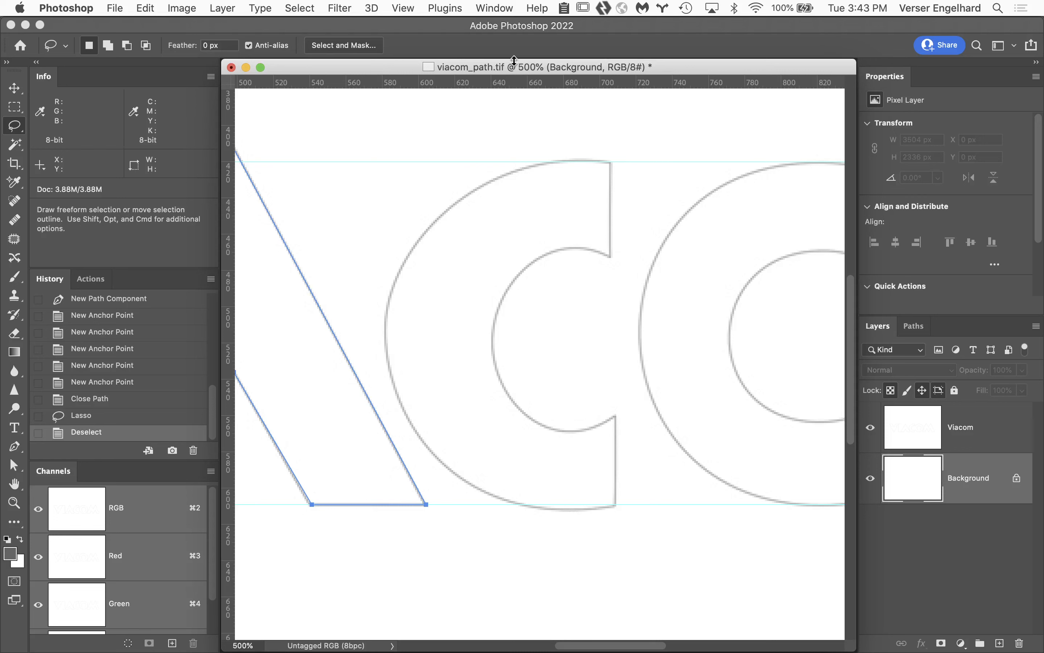
- Clear all guides from the document
click(402, 6)
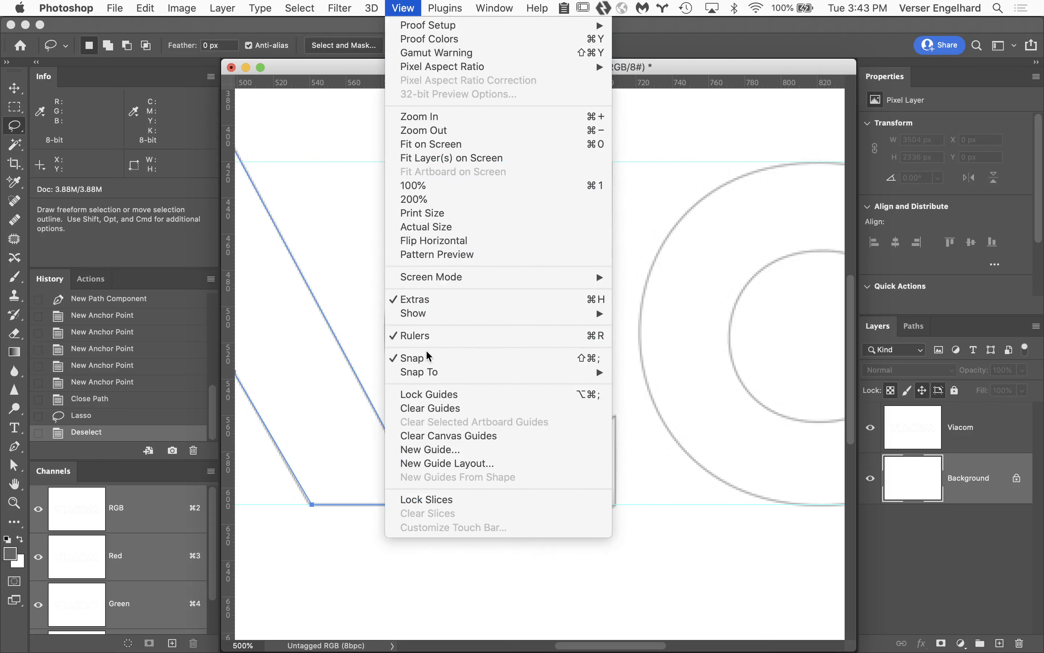
click(446, 407)
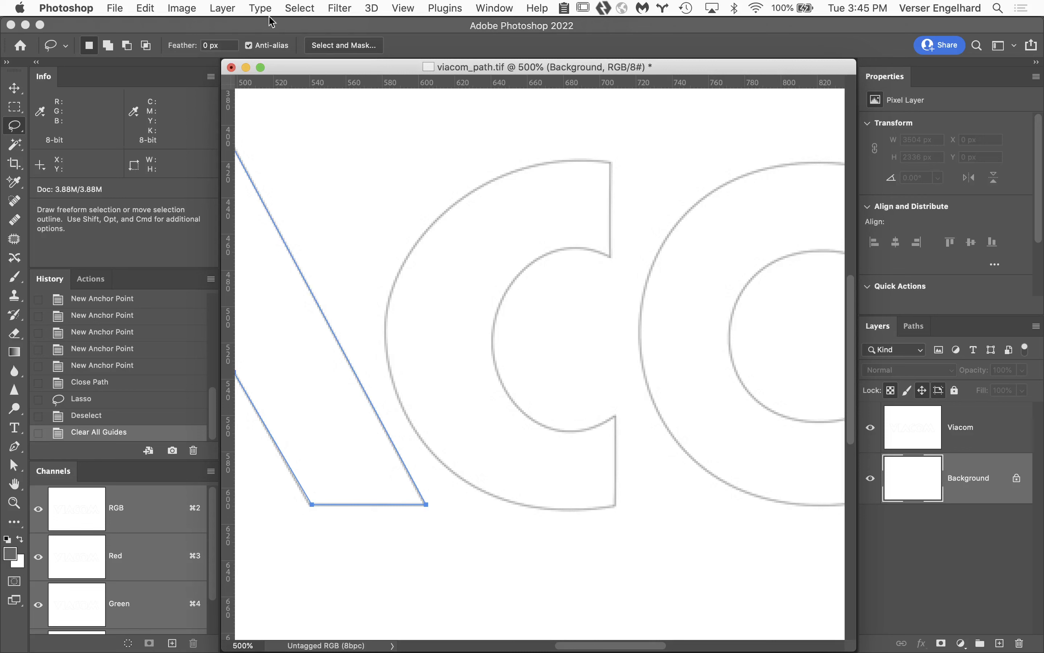
- Start a Pen Tool path on the letter C with a straight segment up its upper terminal, from inner to outer corner
key(p)
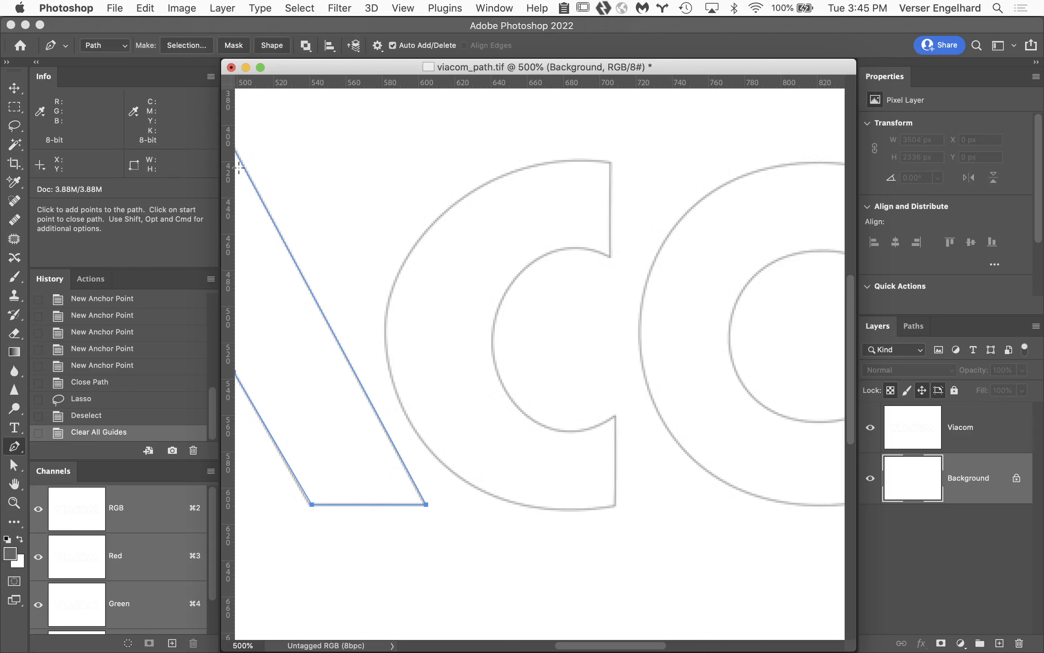
click(610, 256)
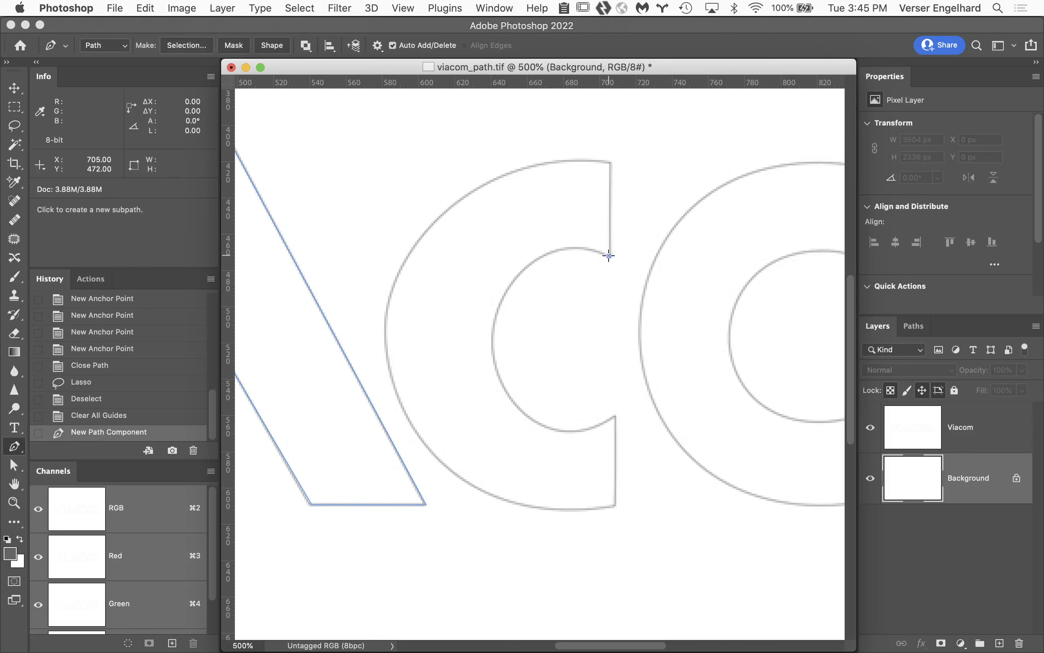
click(611, 162)
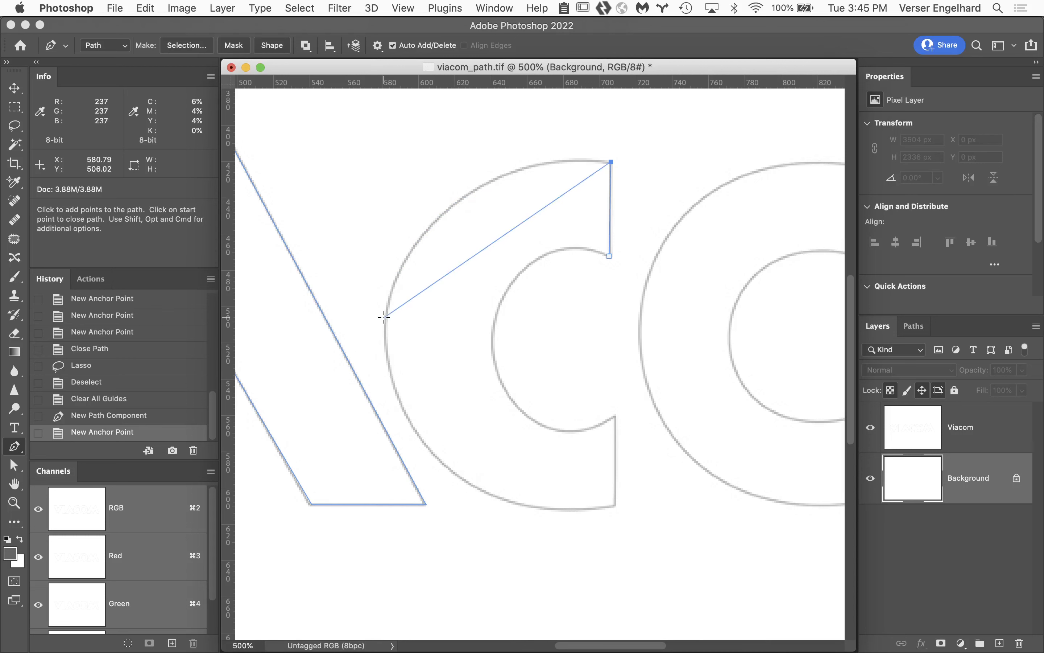
- Add a curved anchor on the C's upper-left outer arc, fit its handles to the outline, and remove the outgoing handle
click(438, 218)
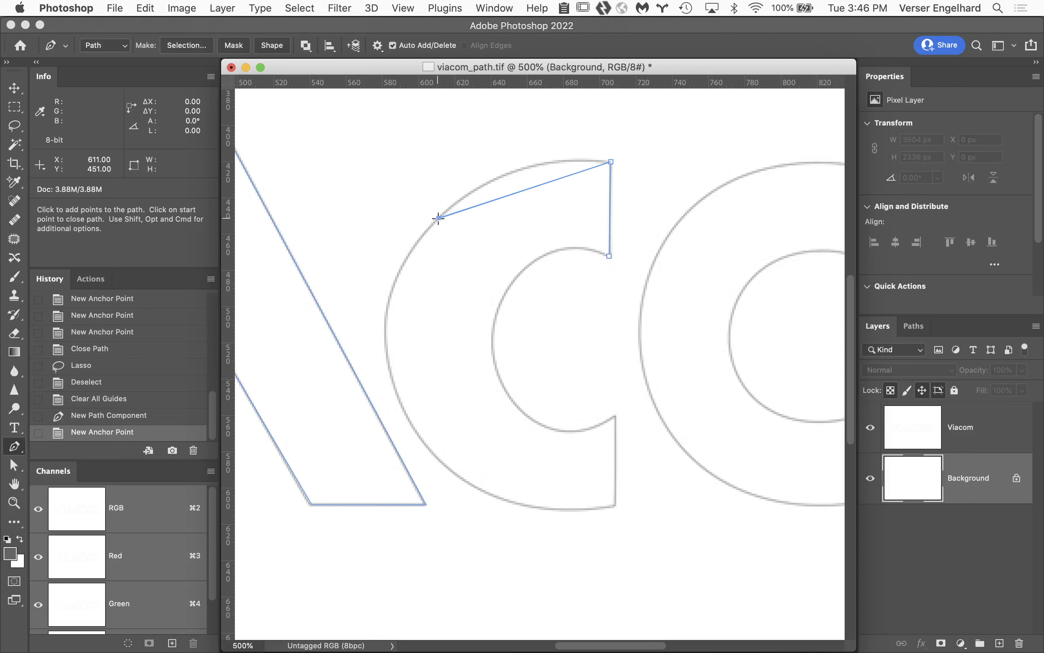
drag(438, 218, 456, 193)
drag(524, 175, 427, 231)
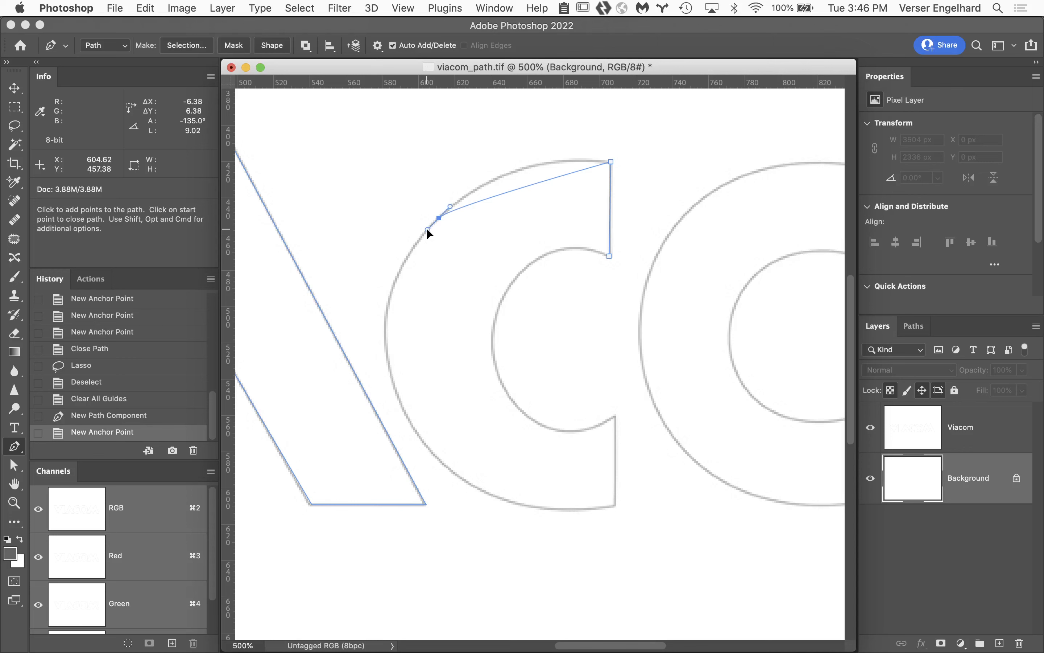
drag(426, 227, 282, 358)
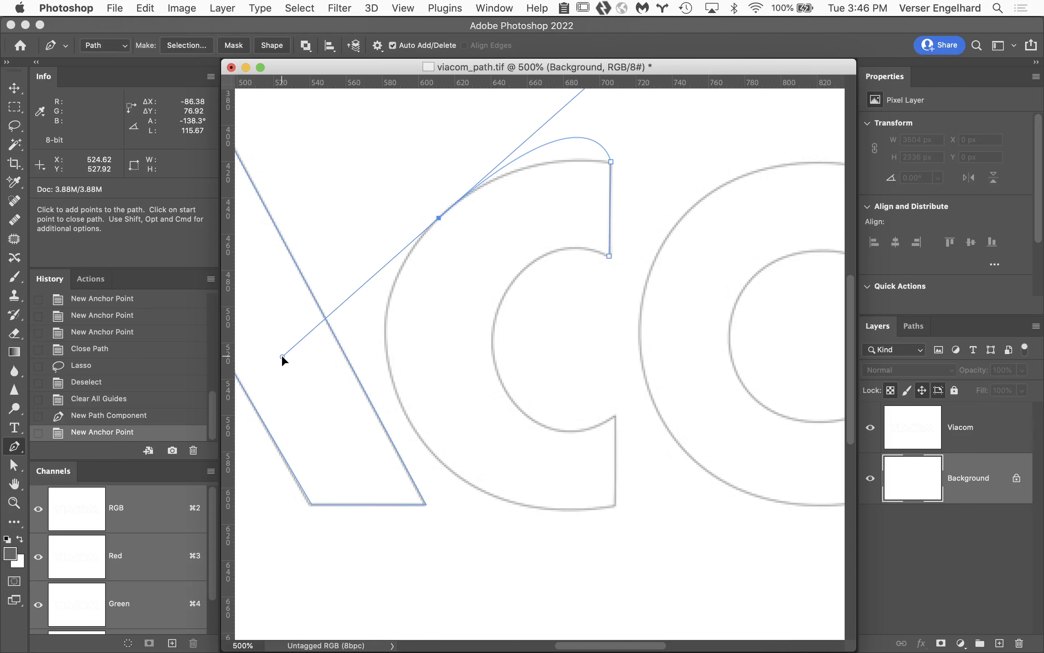
drag(281, 355, 358, 293)
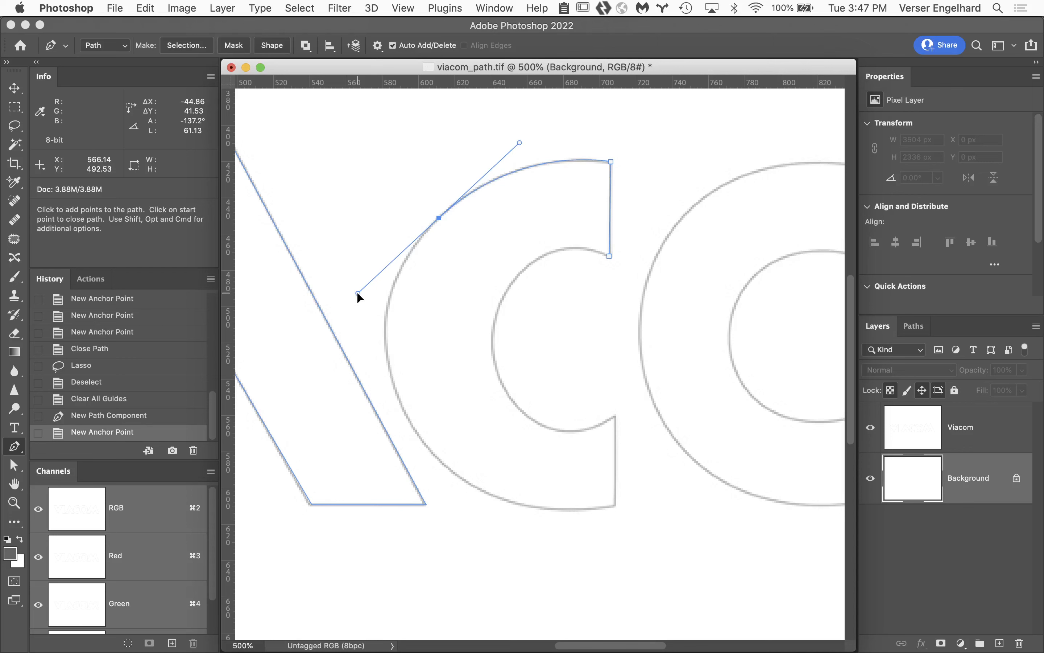
mouse_move(358, 293)
mouse_down()
mouse_move(368, 272)
mouse_move(363, 290)
mouse_up()
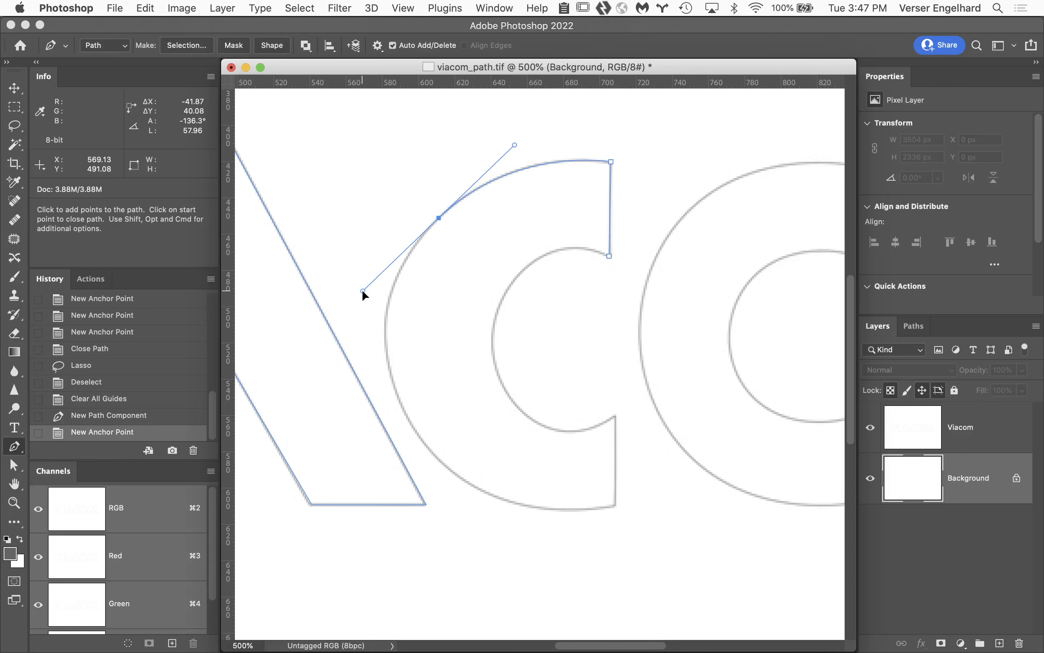
drag(363, 291, 363, 290)
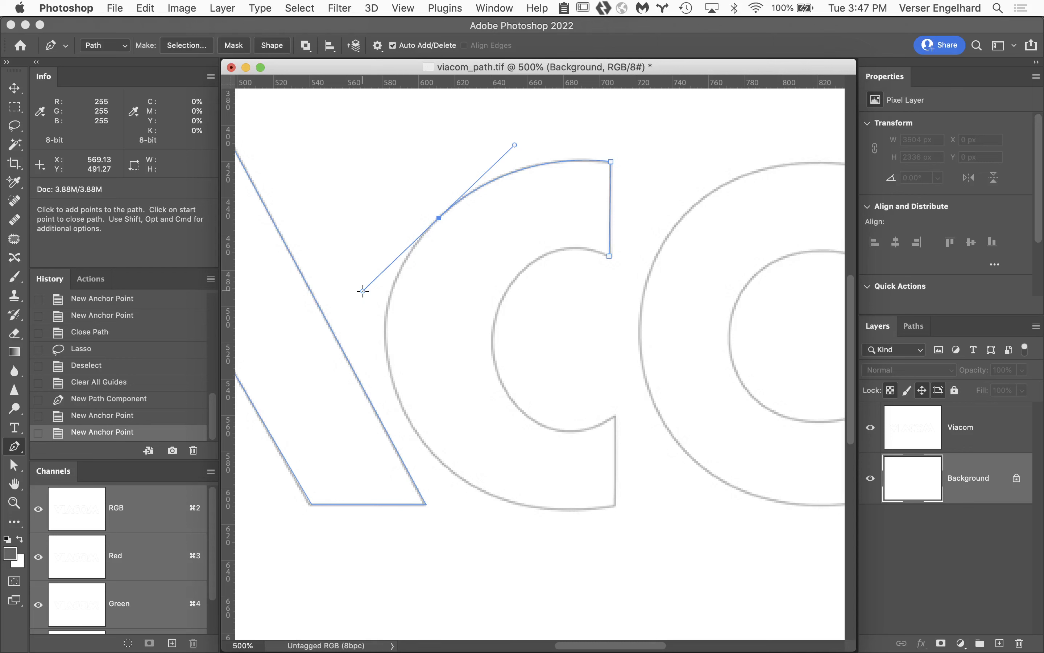
click(438, 218)
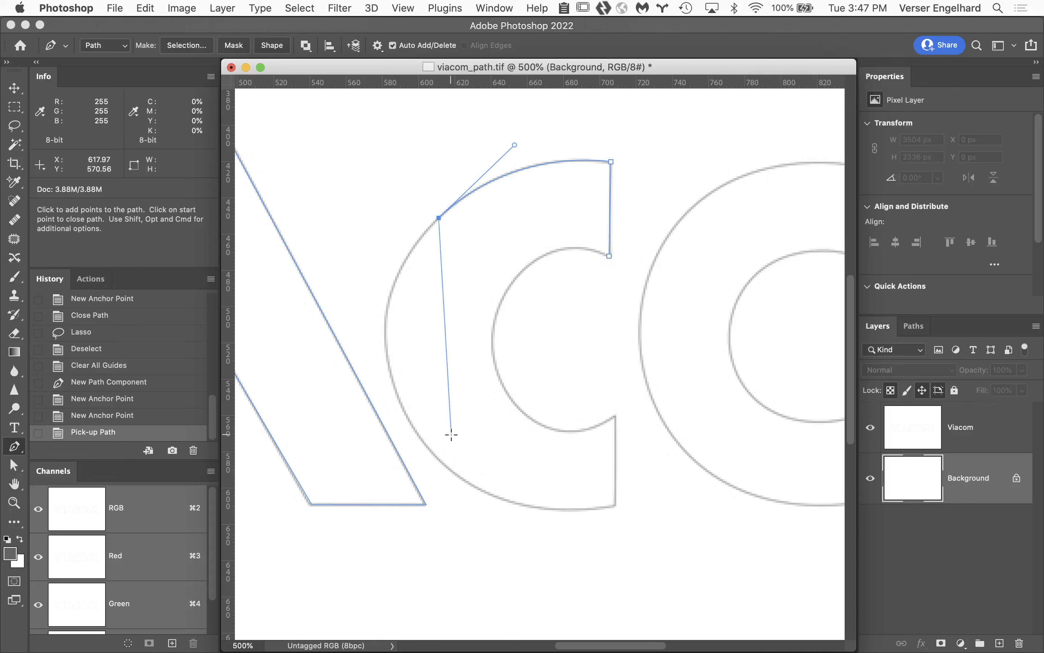
- Continue the C's outer curve through a lower-left anchor to the lower terminal's outer corner, removing each anchor's outgoing handle
drag(408, 415, 471, 542)
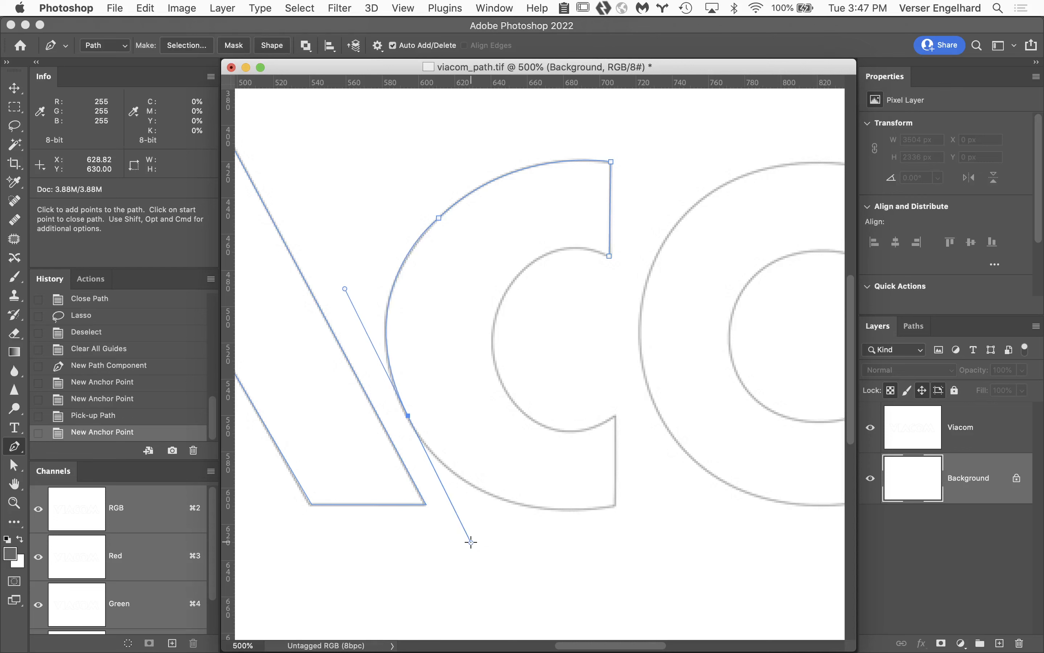
click(410, 417)
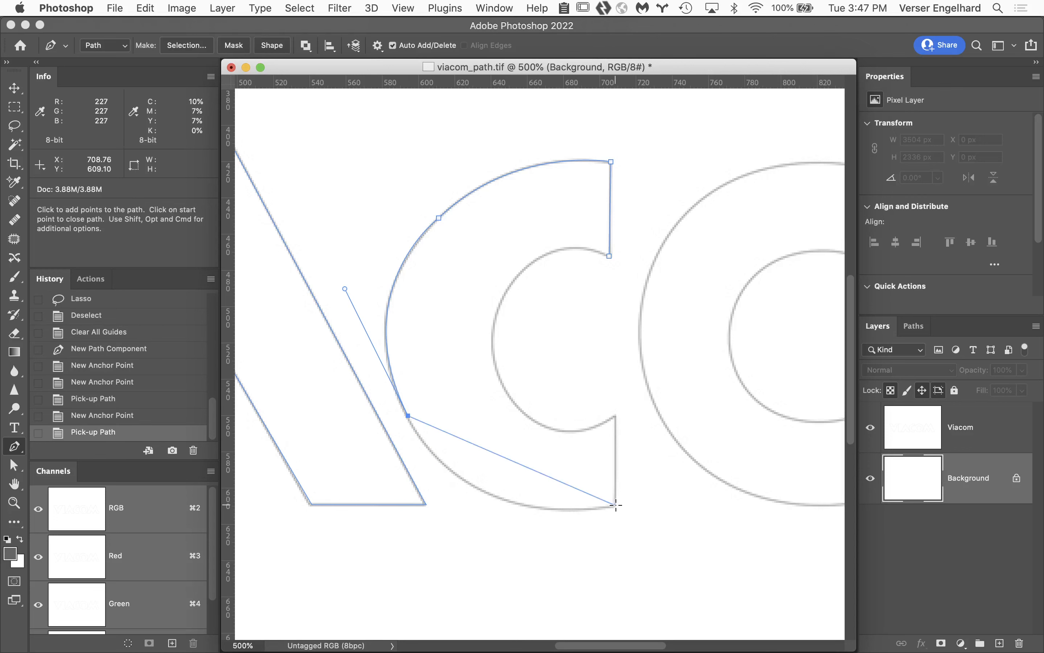
drag(616, 505, 772, 480)
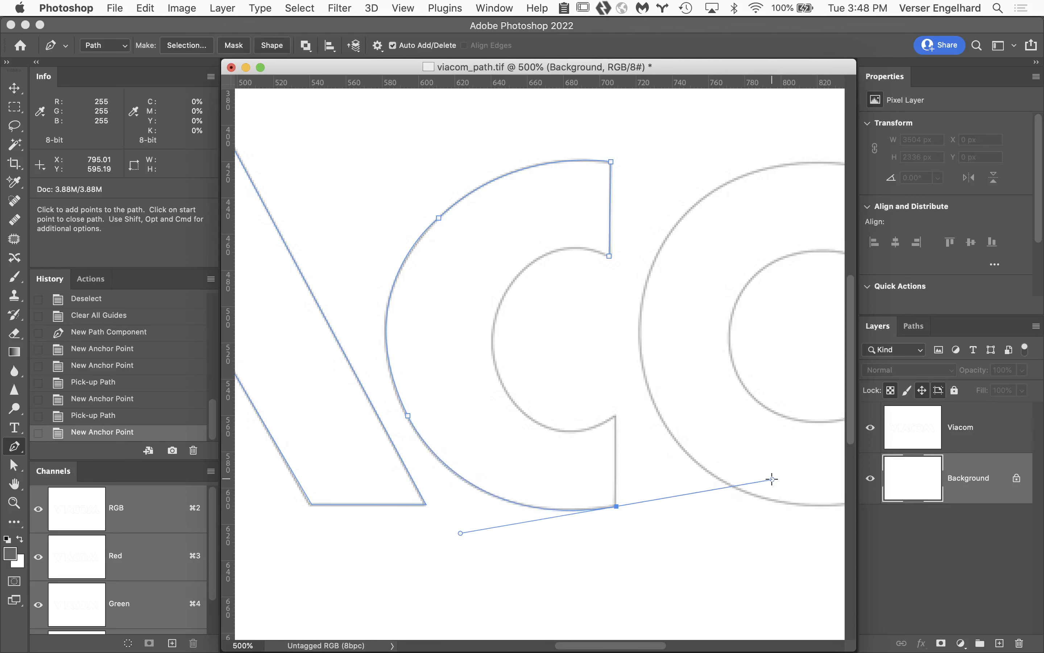
alt+click(616, 508)
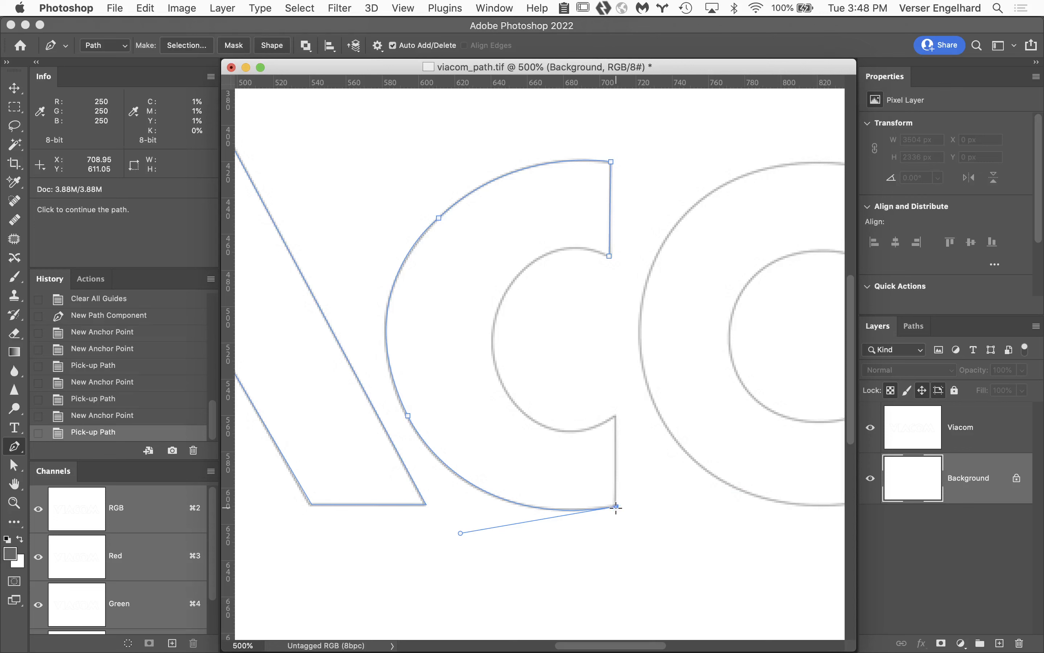
- Trace the C's straight lower terminal and its inner curve with two curved anchors, and close the path at the starting corner
click(615, 417)
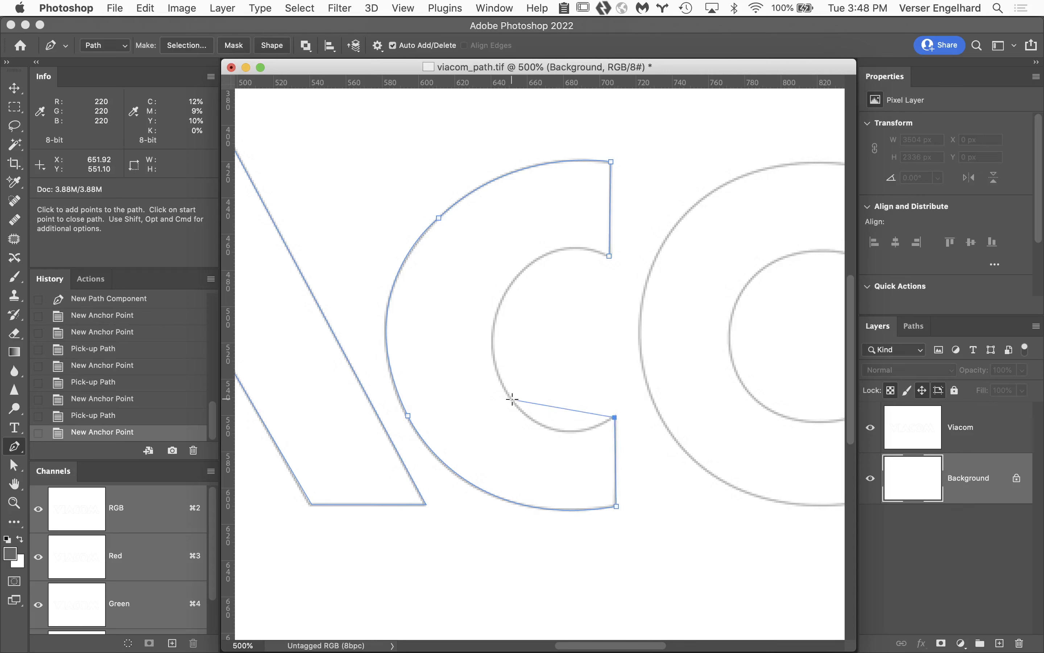
drag(511, 398, 474, 342)
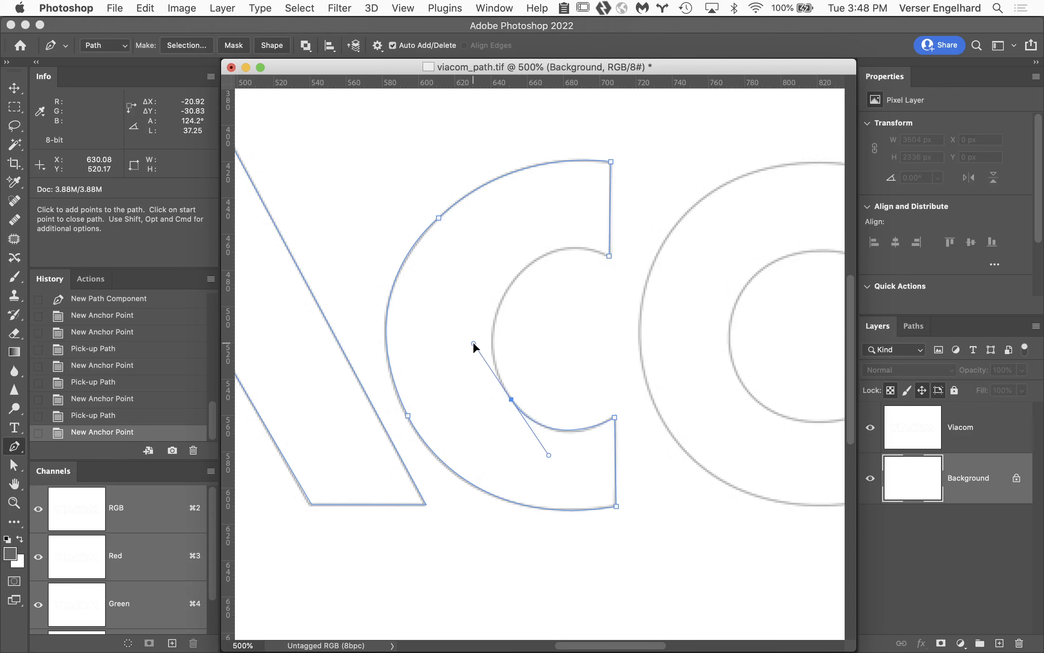
drag(474, 342, 474, 342)
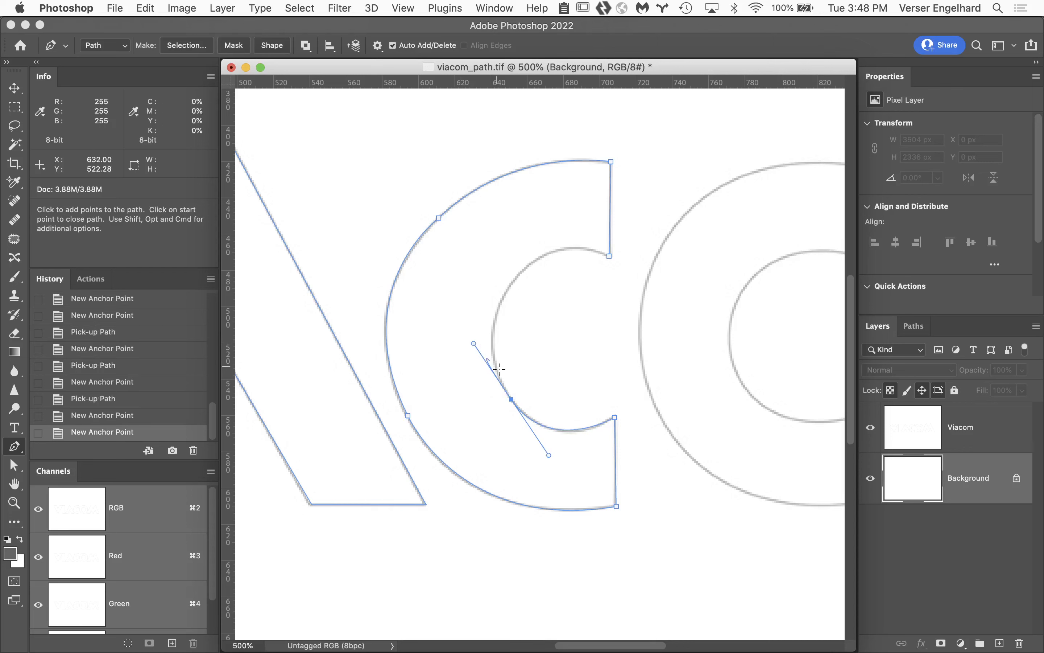
click(511, 399)
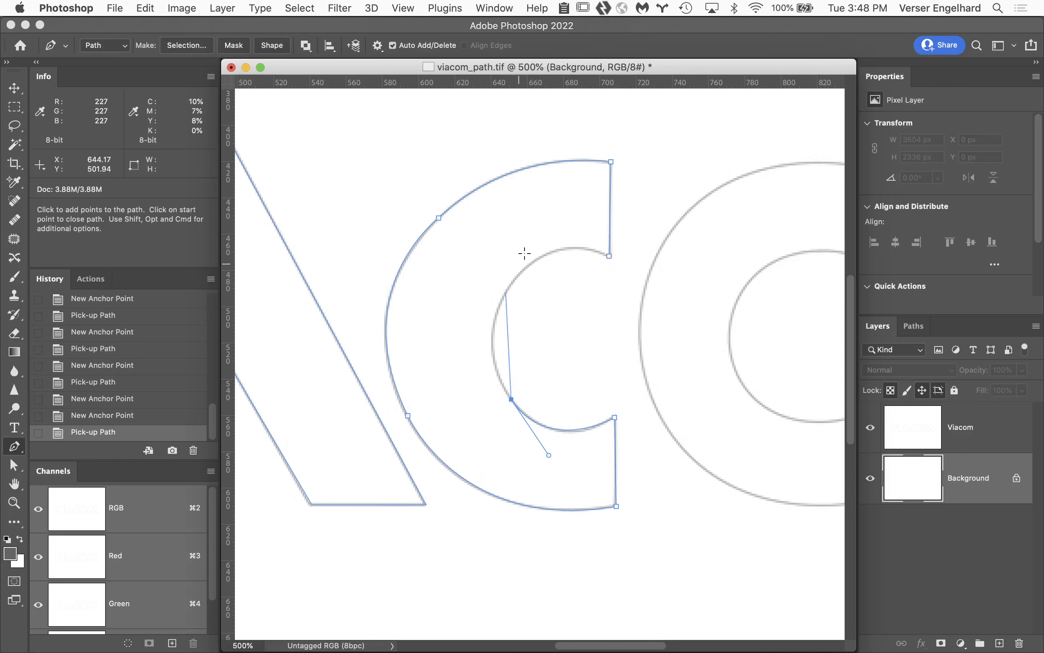
drag(522, 270, 580, 203)
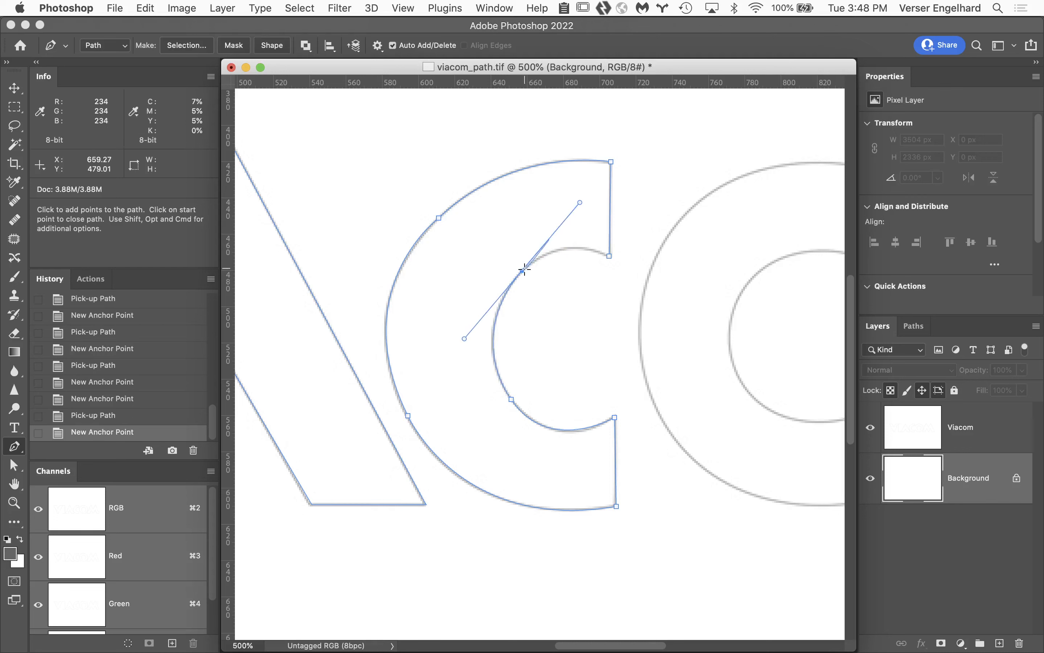
click(522, 270)
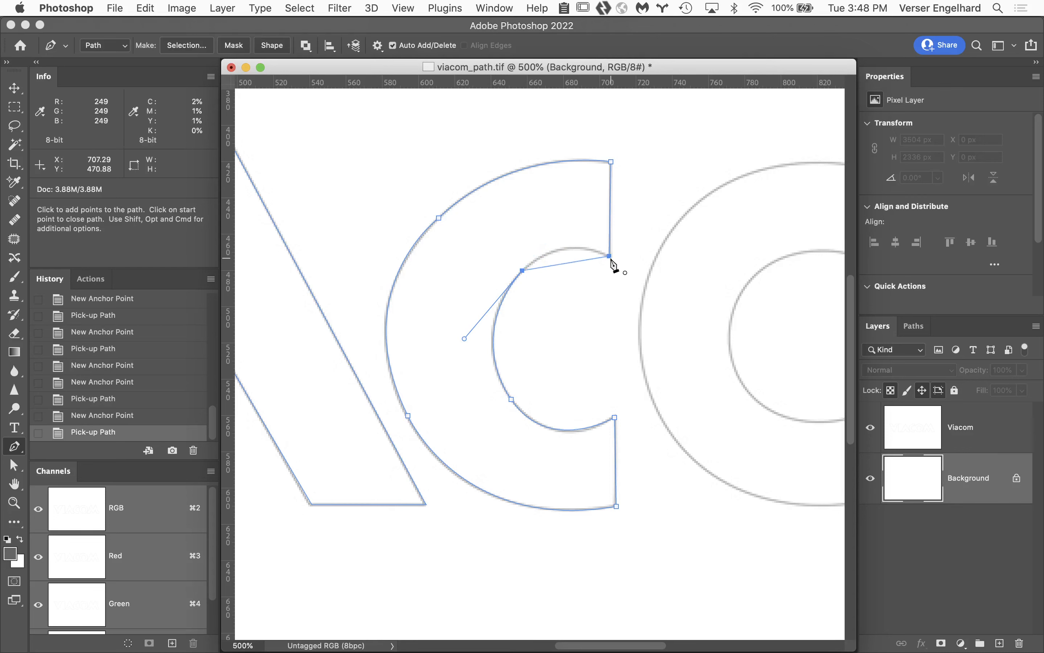
drag(610, 256, 663, 281)
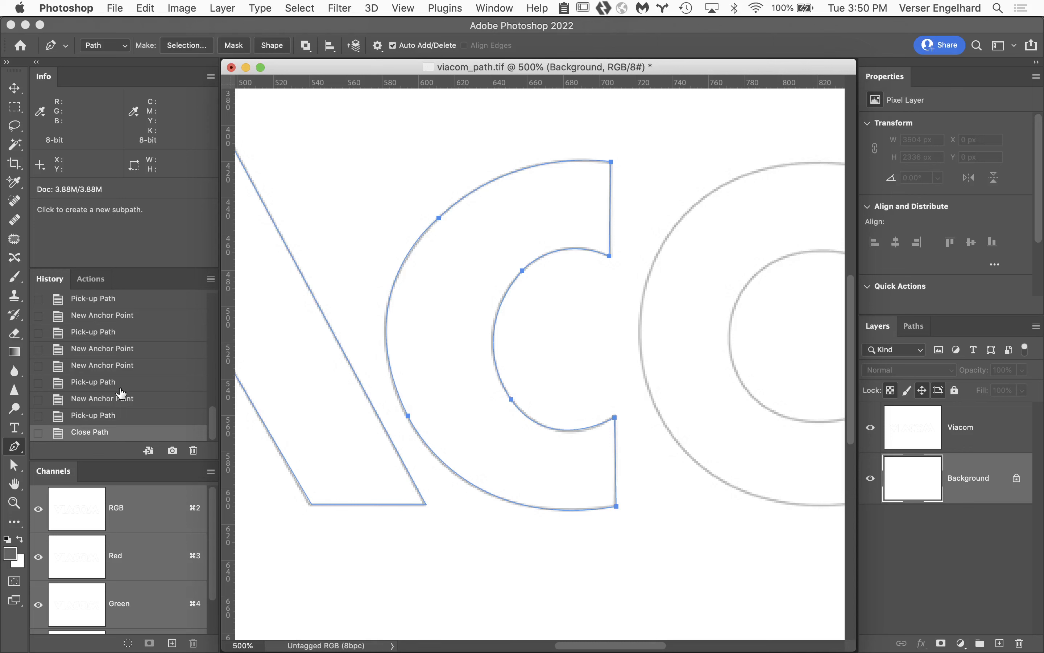
- Start a path at the top centre of the O's outer outline and add upper-left and lower-left curved anchors, removing their outgoing handles
key(space)
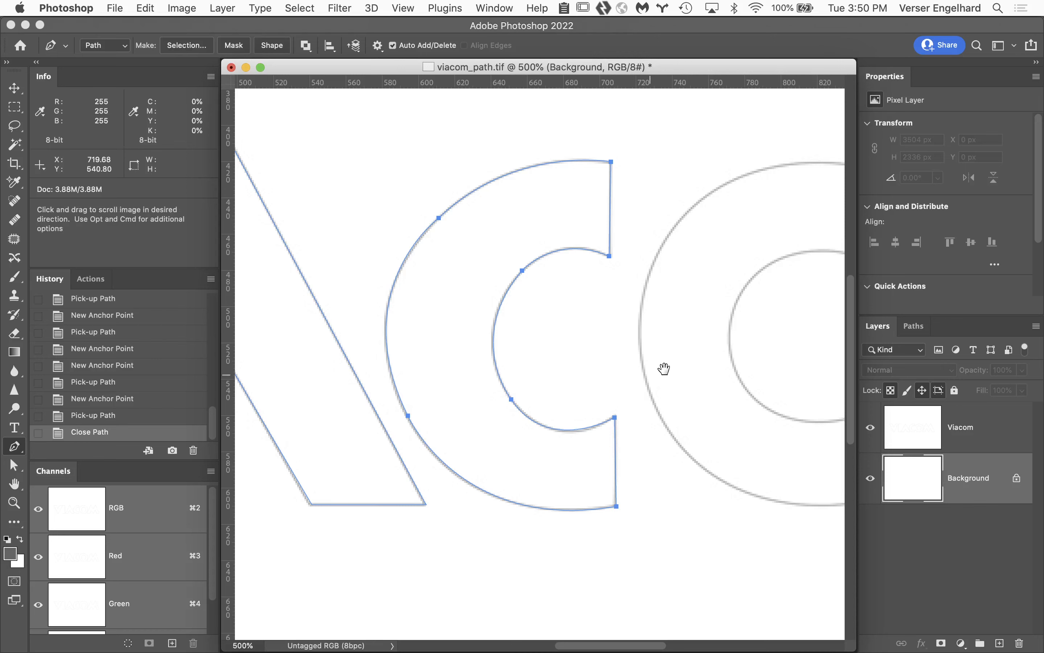
drag(732, 343, 440, 345)
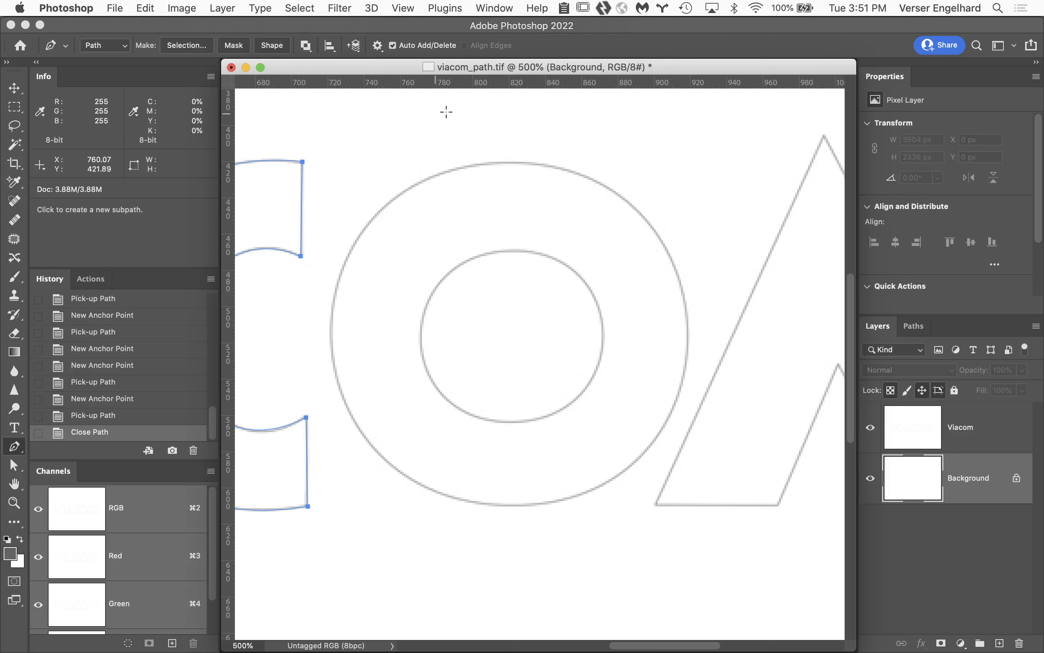
click(504, 162)
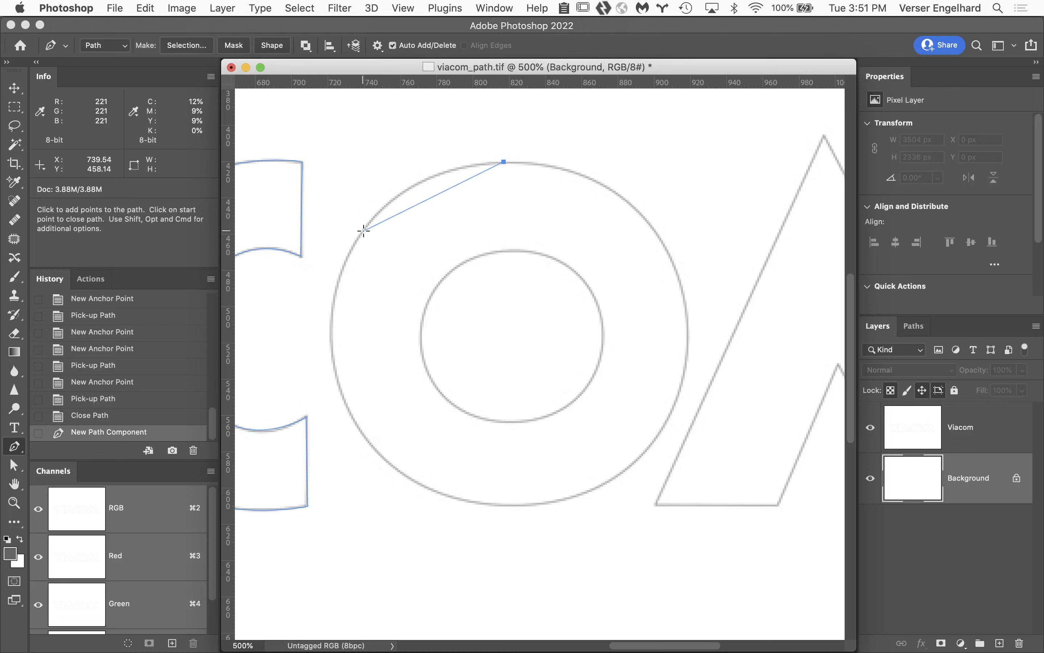
drag(364, 231, 304, 304)
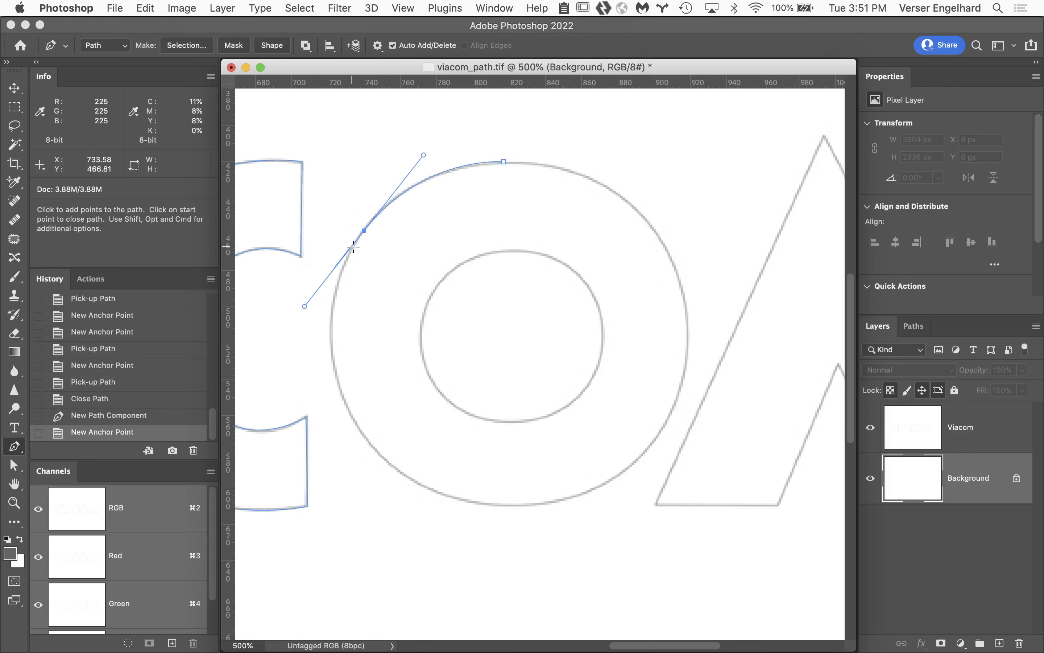
click(364, 231)
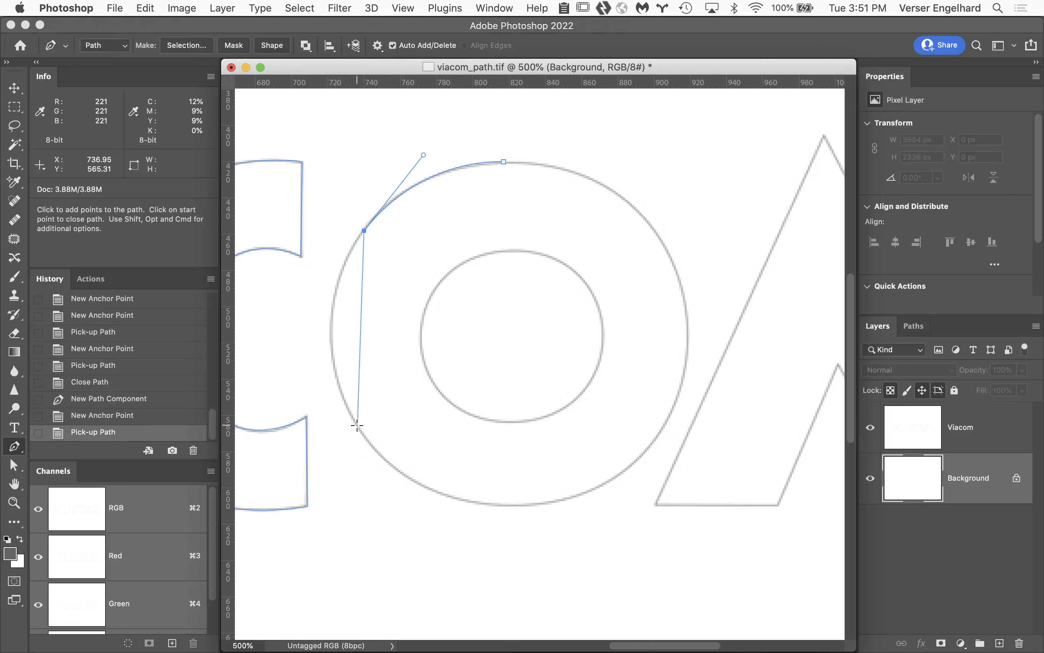
drag(357, 425, 419, 540)
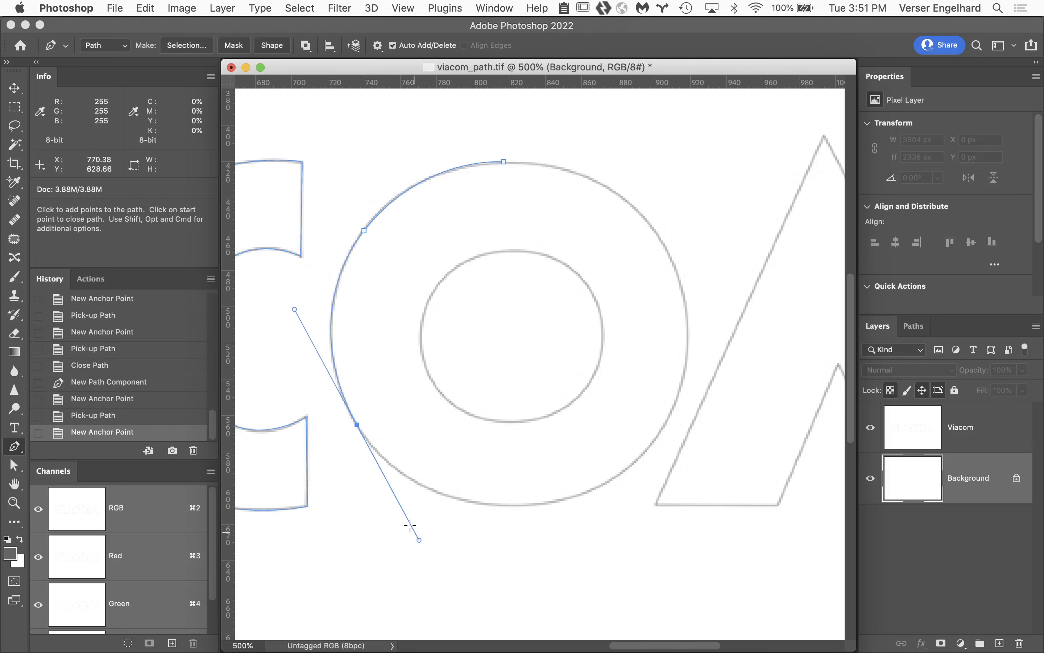
click(357, 424)
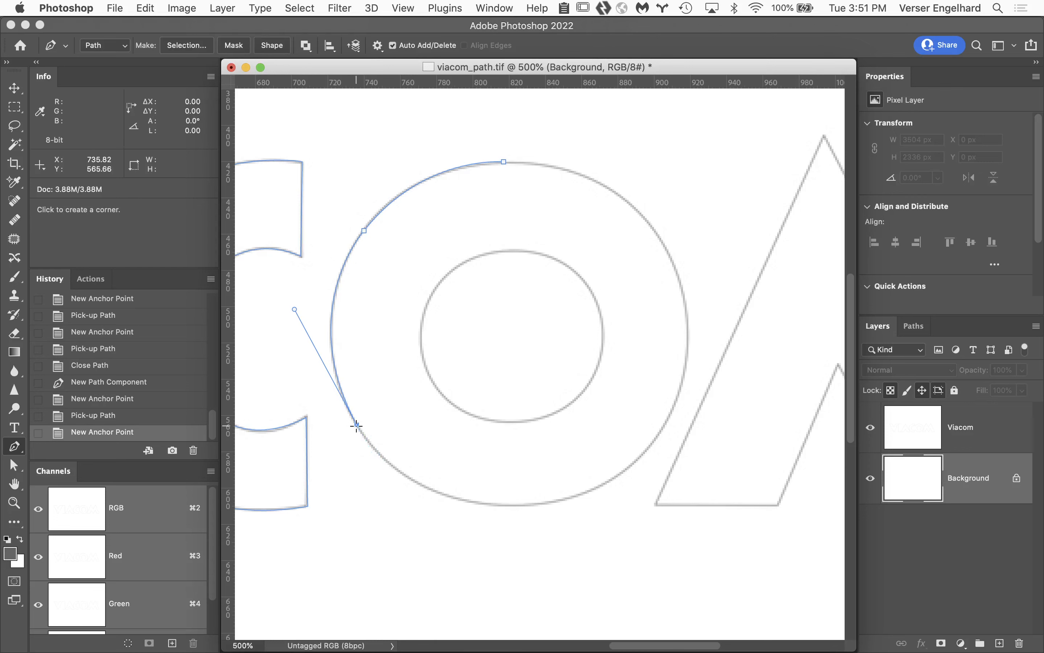
- Continue the O's outer curve through bottom, lower-right and upper-right anchors, removing each outgoing handle, and close it with a curve at the top anchor
drag(508, 506, 624, 513)
click(507, 506)
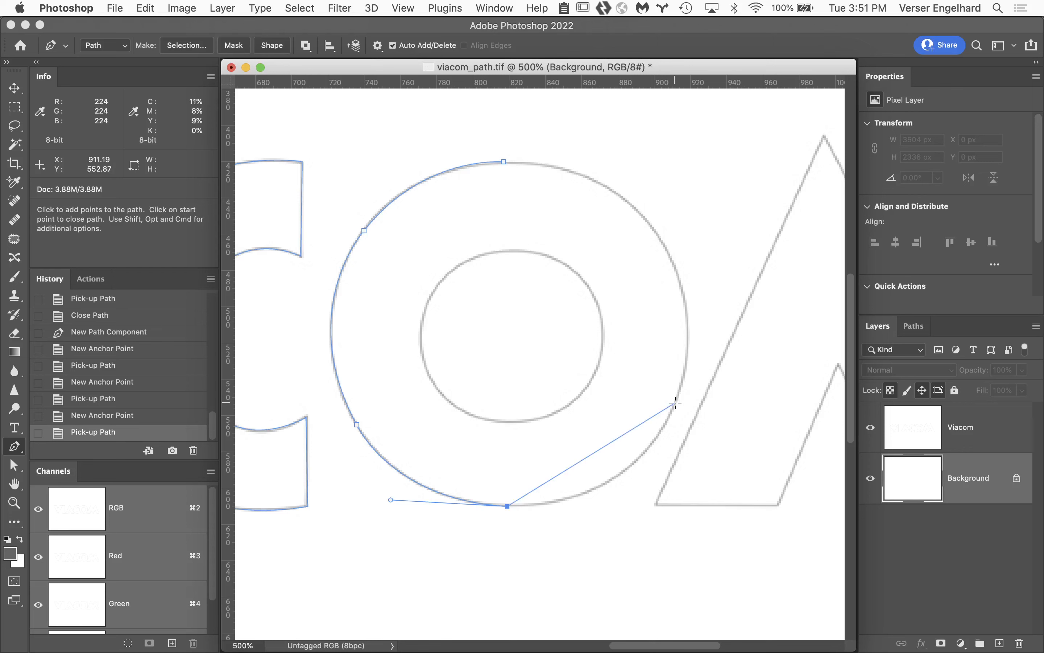
drag(675, 403, 715, 297)
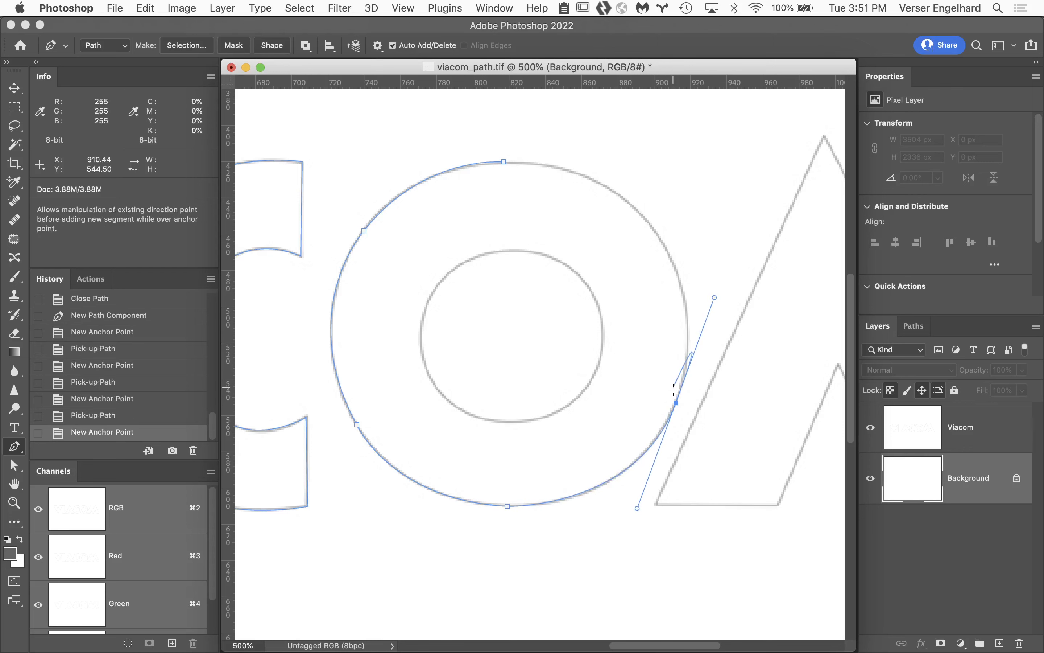
click(676, 403)
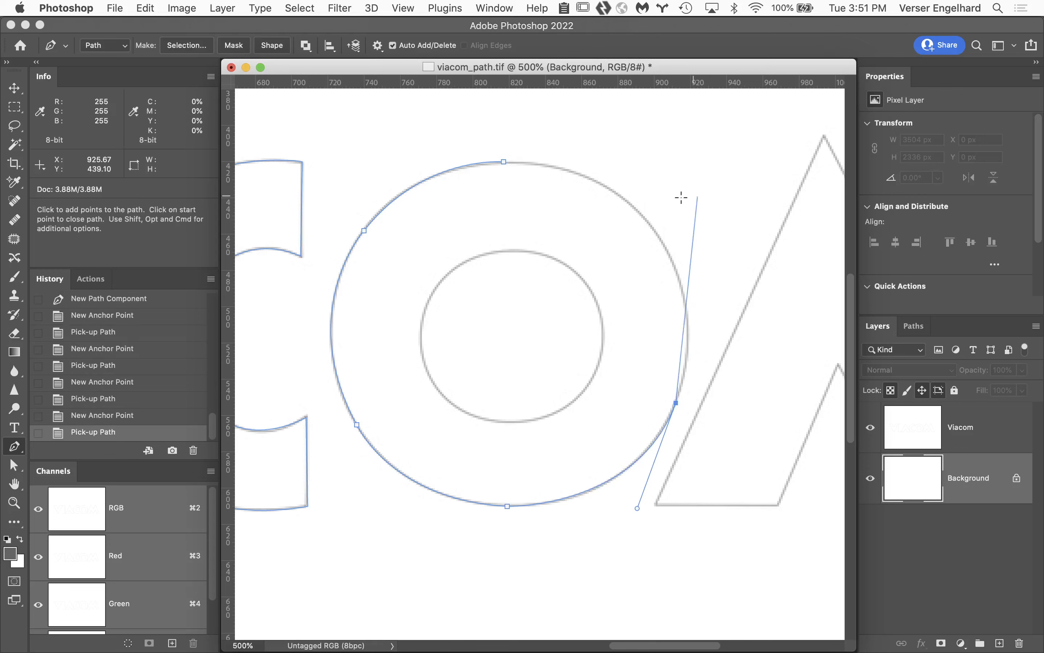
drag(647, 219, 577, 139)
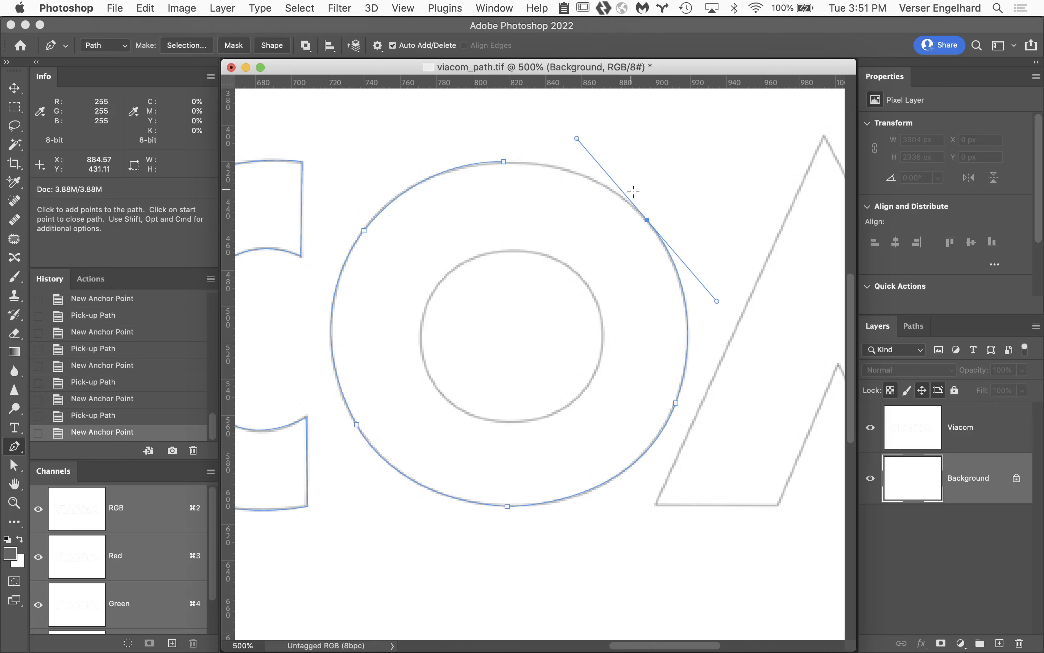
click(646, 219)
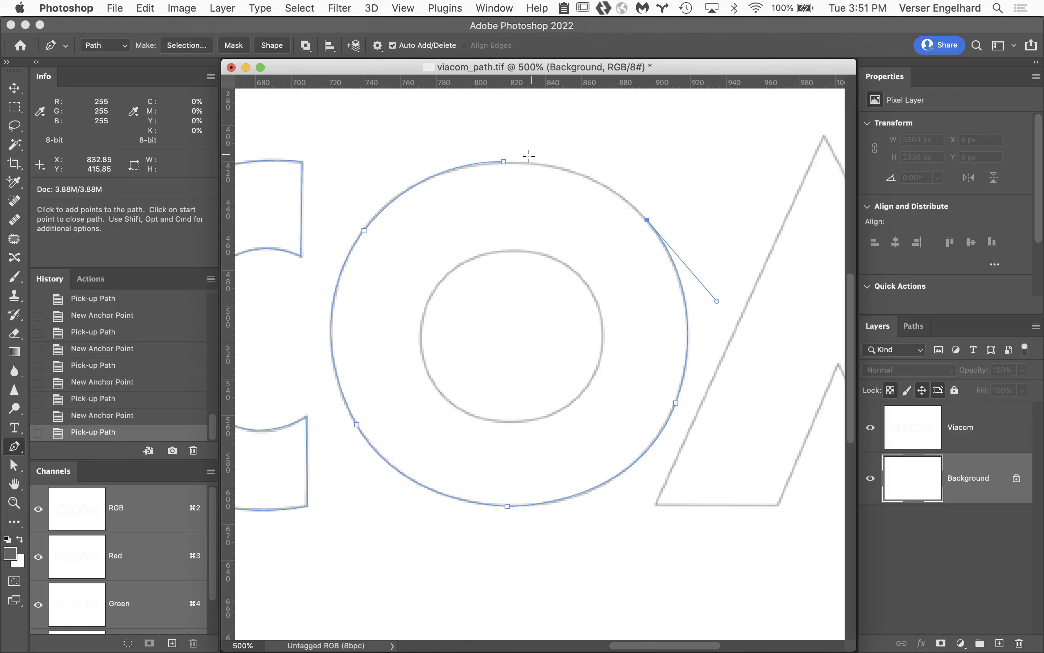
drag(504, 162, 402, 161)
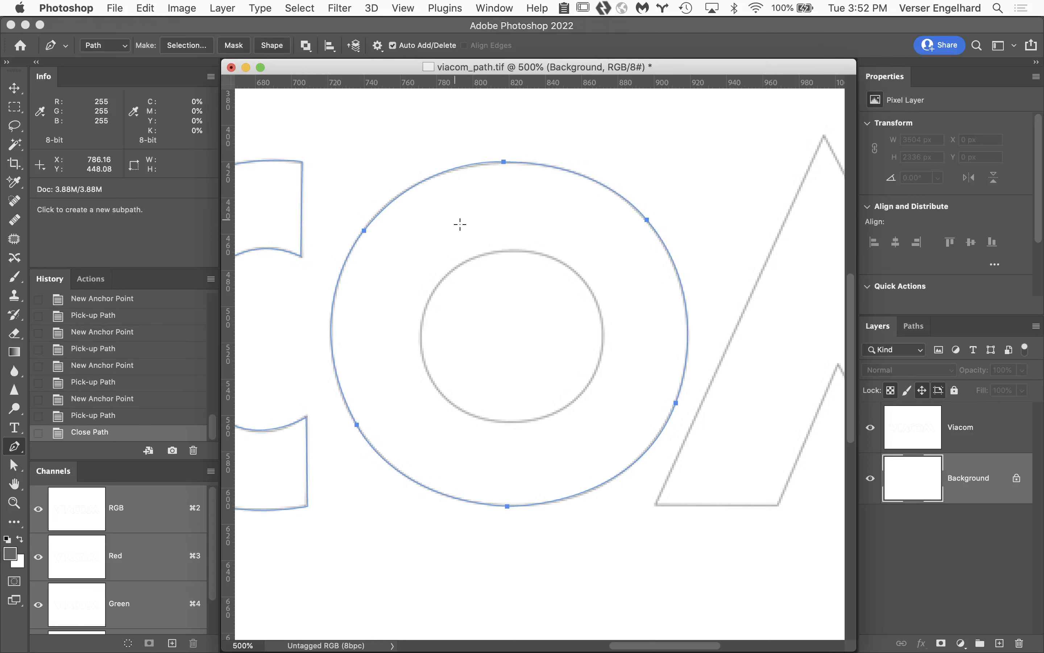
- Start a subpath at the top of the O's inner outline and add curved left and bottom anchors, removing their outgoing handles
click(507, 250)
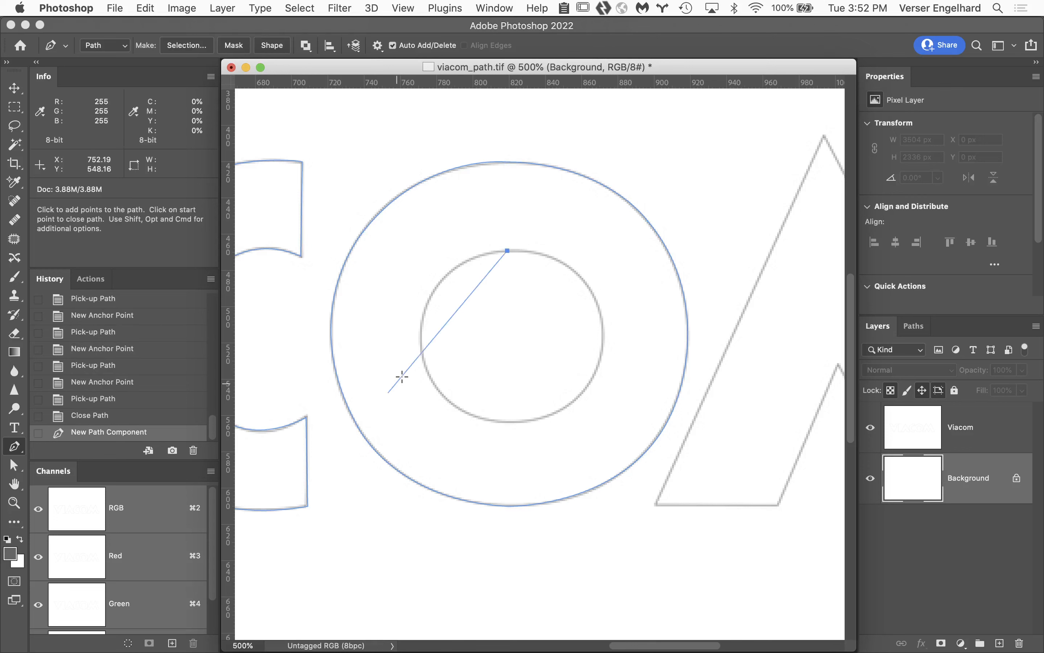
drag(420, 337, 412, 426)
alt+click(420, 337)
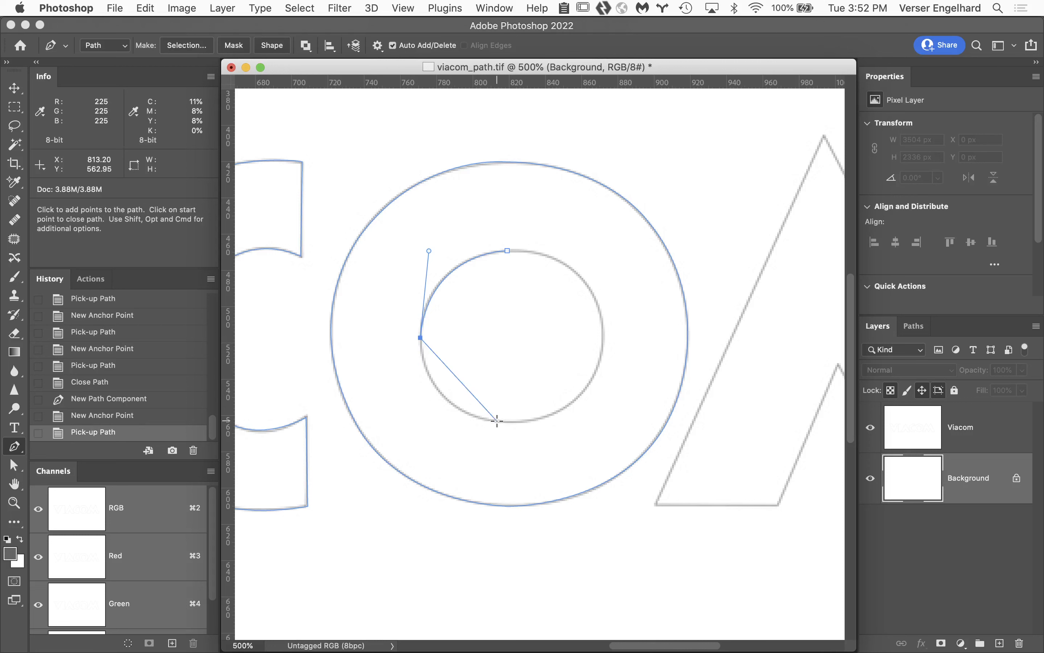
drag(497, 421, 574, 433)
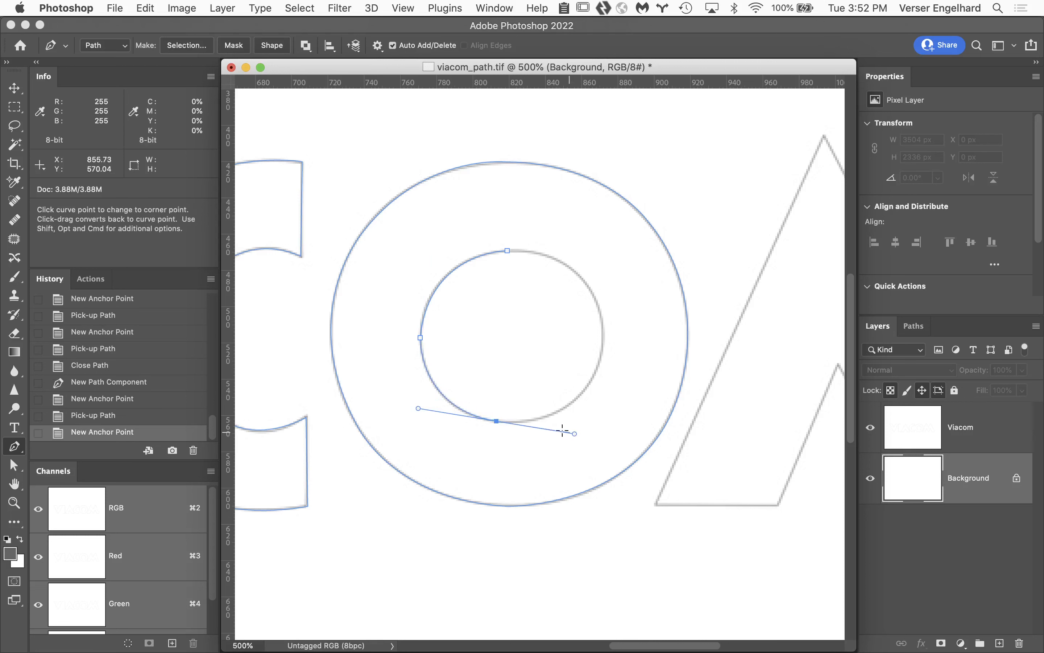
click(497, 421)
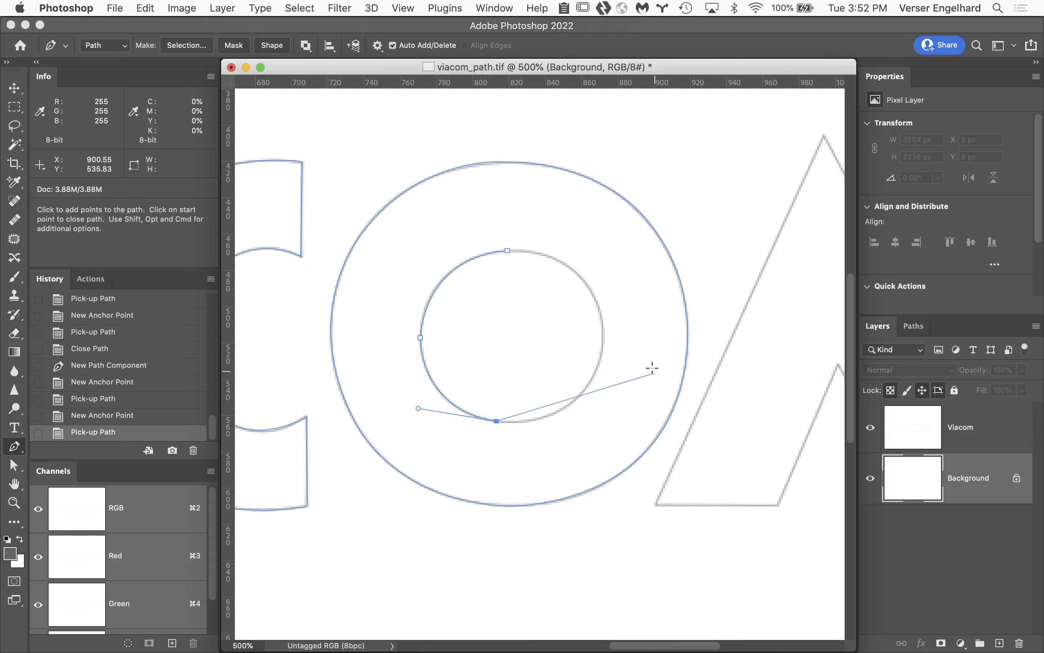
- Continue the O's inner curve through lower-right and upper-right anchors, removing their outgoing handles, and close it with a curve at the top anchor
drag(597, 364, 625, 297)
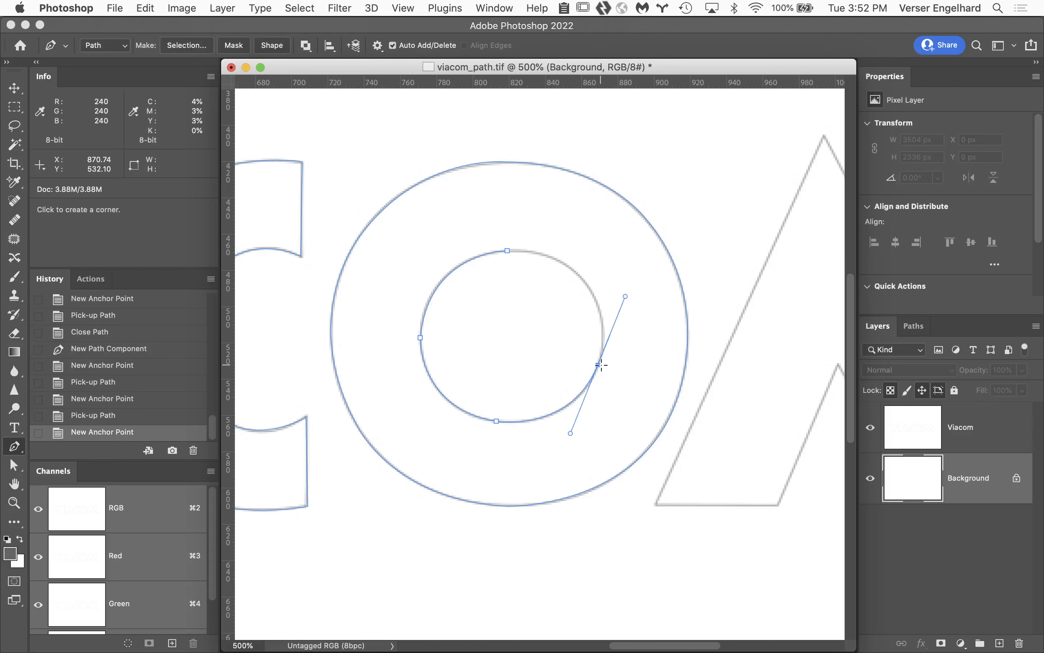
click(598, 365)
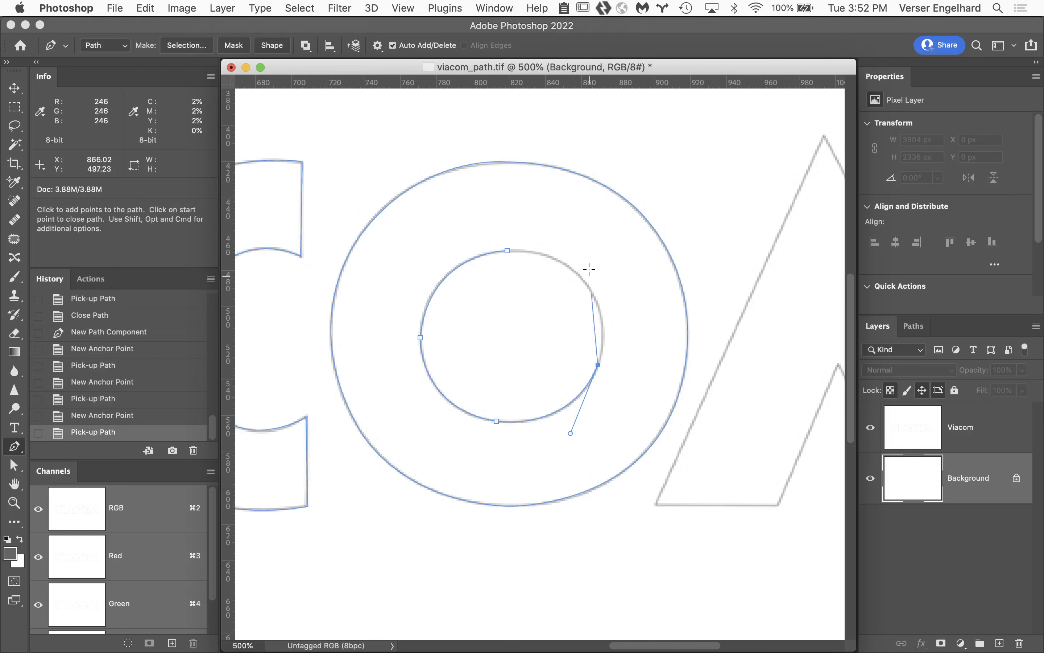
drag(570, 267, 520, 238)
click(570, 267)
drag(508, 253, 474, 257)
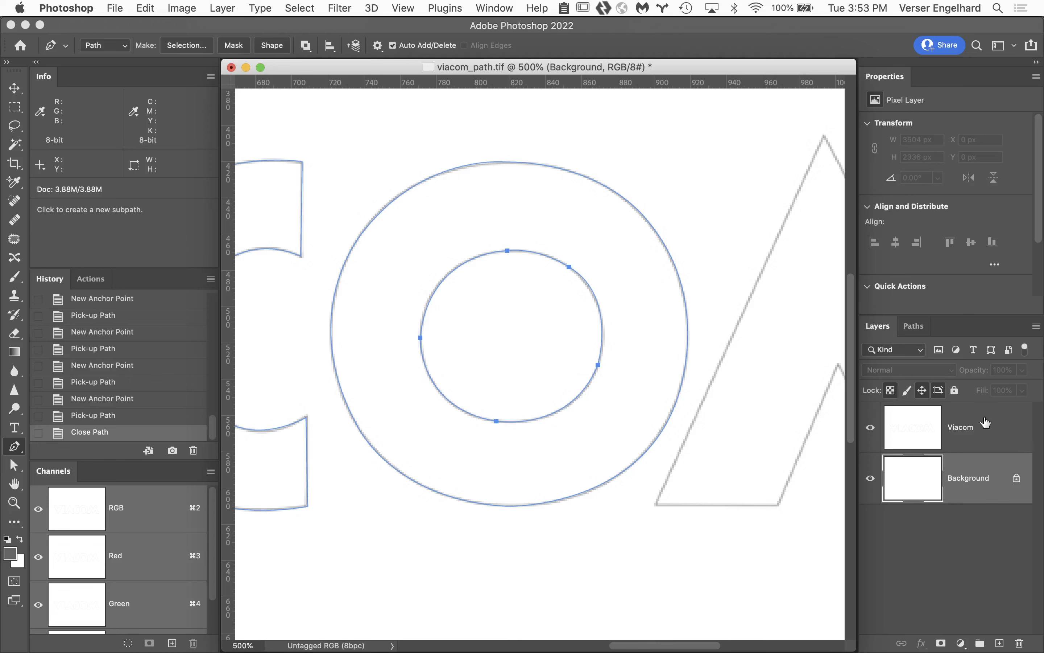
- Display the document's paths and accept the largest thumbnail size in the Paths Panel Options
click(917, 333)
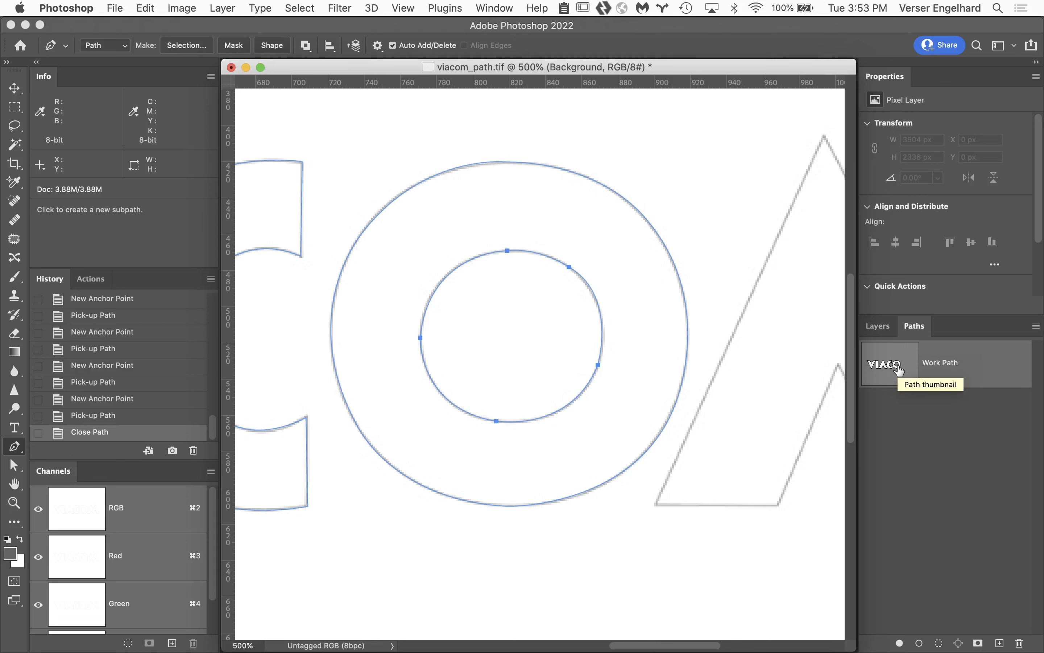
click(1038, 327)
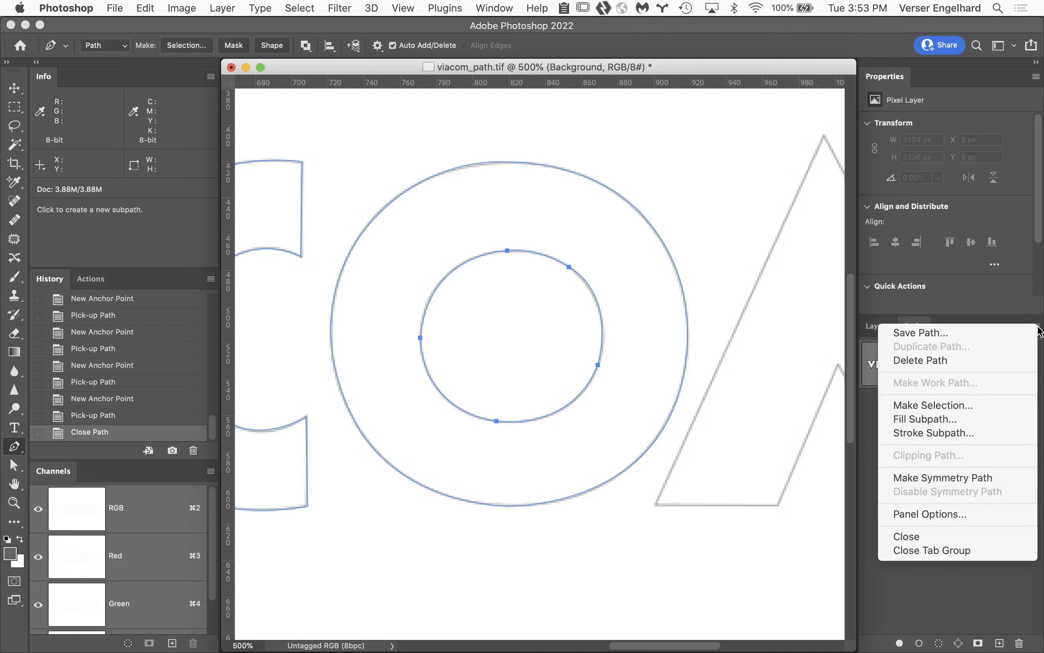
click(950, 514)
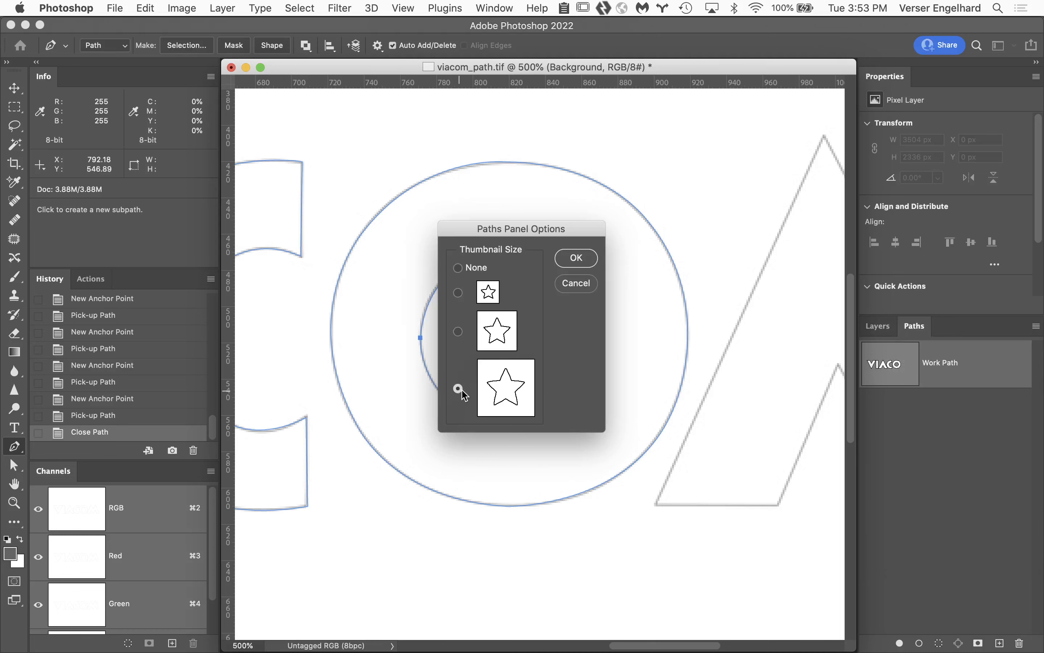
click(584, 259)
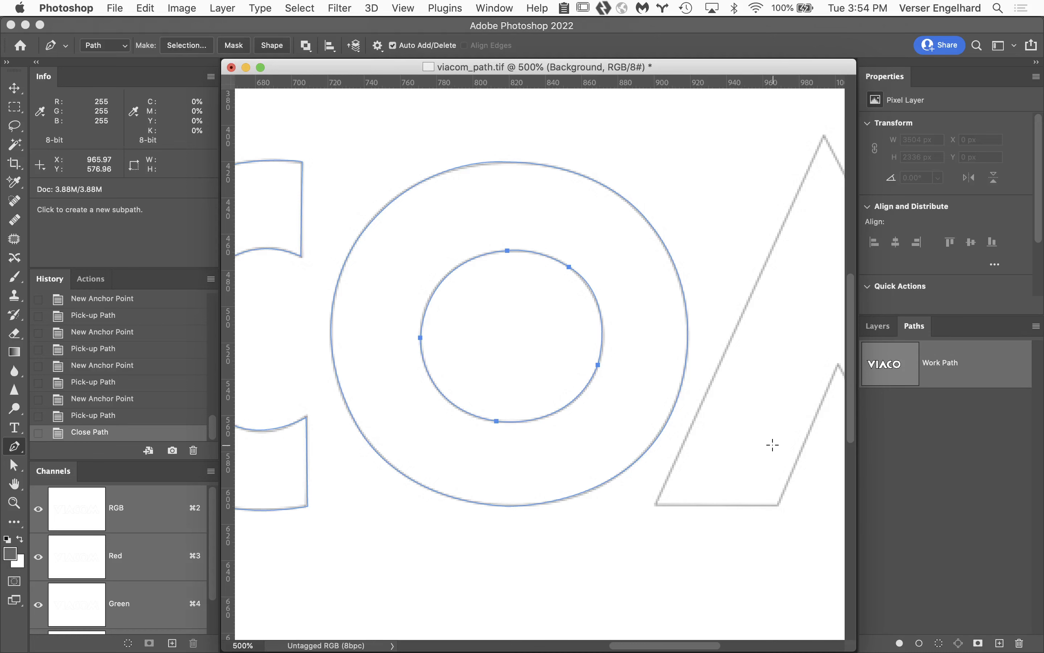
- Deselect the Work Path to view the letters without its outline, and select it again
key(space)
drag(745, 429, 420, 411)
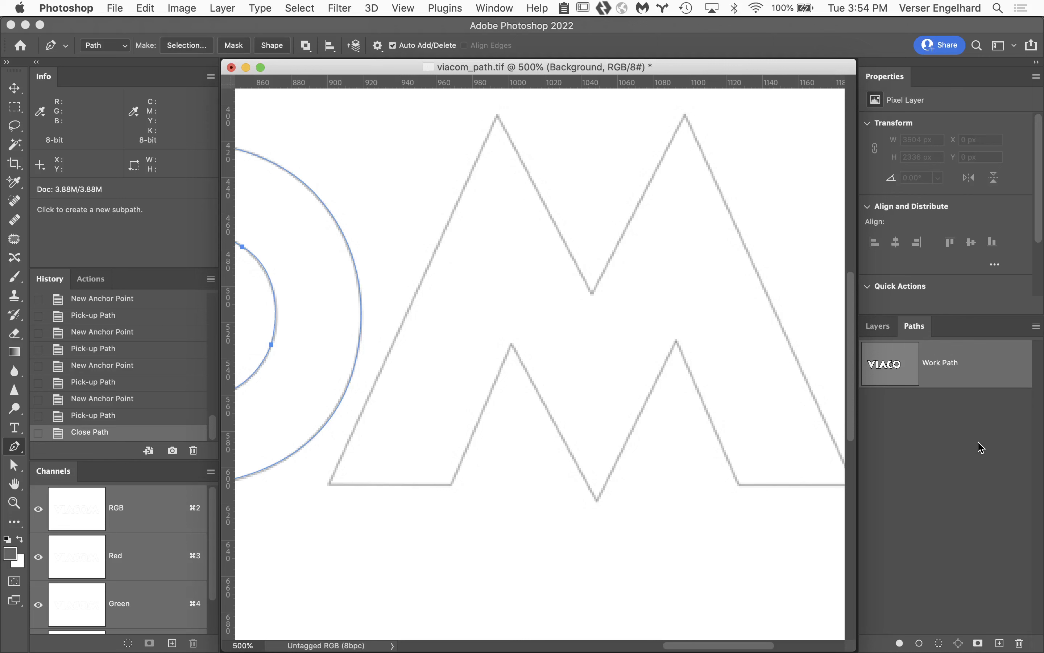
click(956, 445)
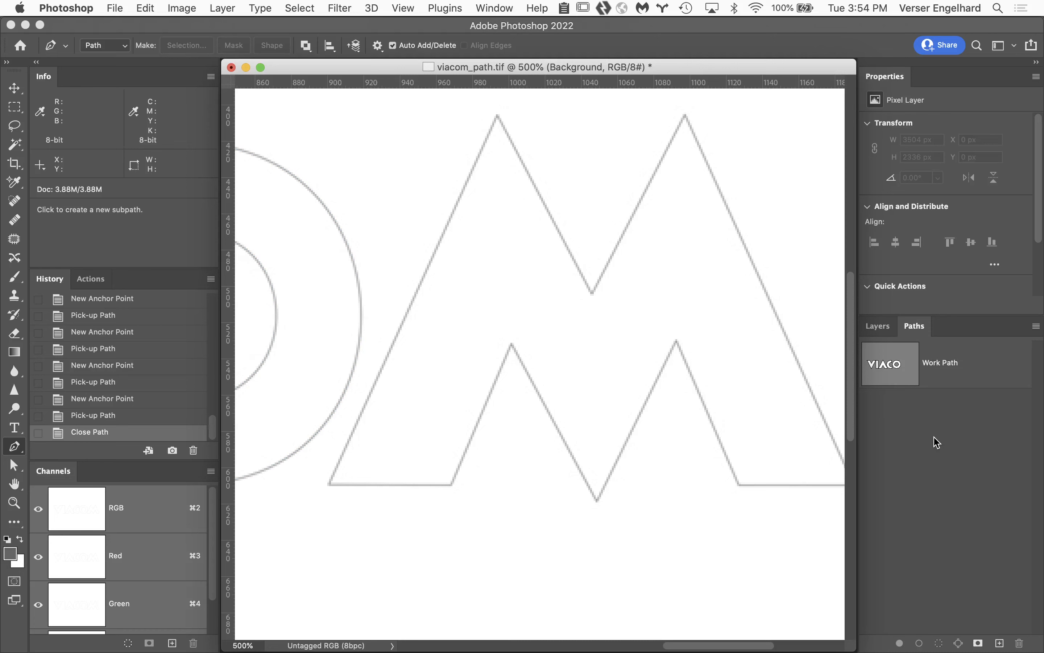
key(space)
drag(742, 405, 917, 432)
drag(552, 409, 694, 399)
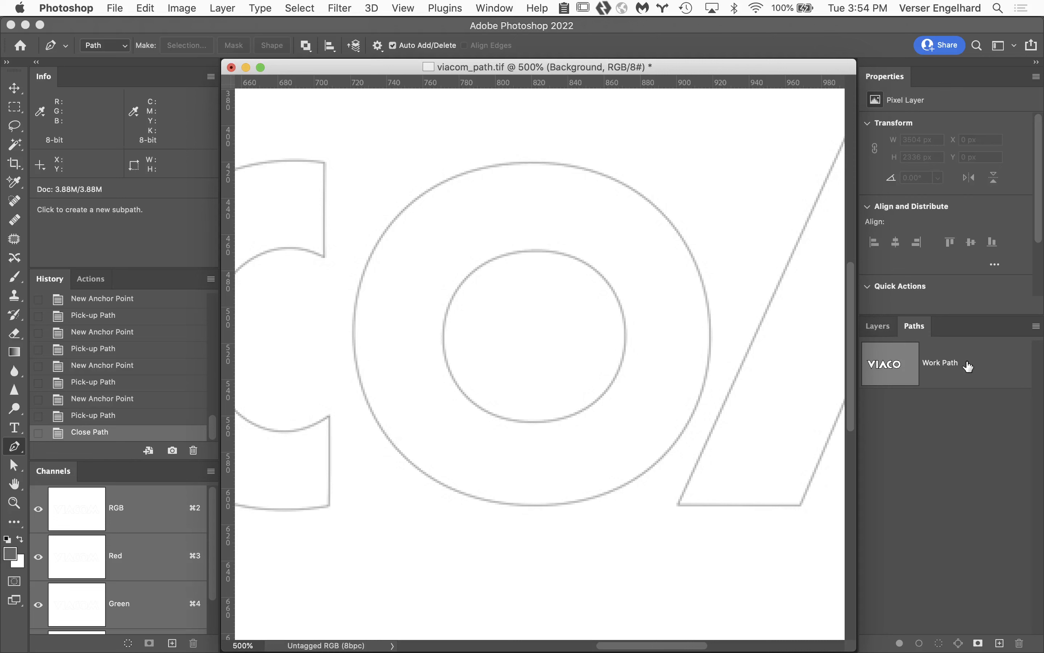
click(985, 366)
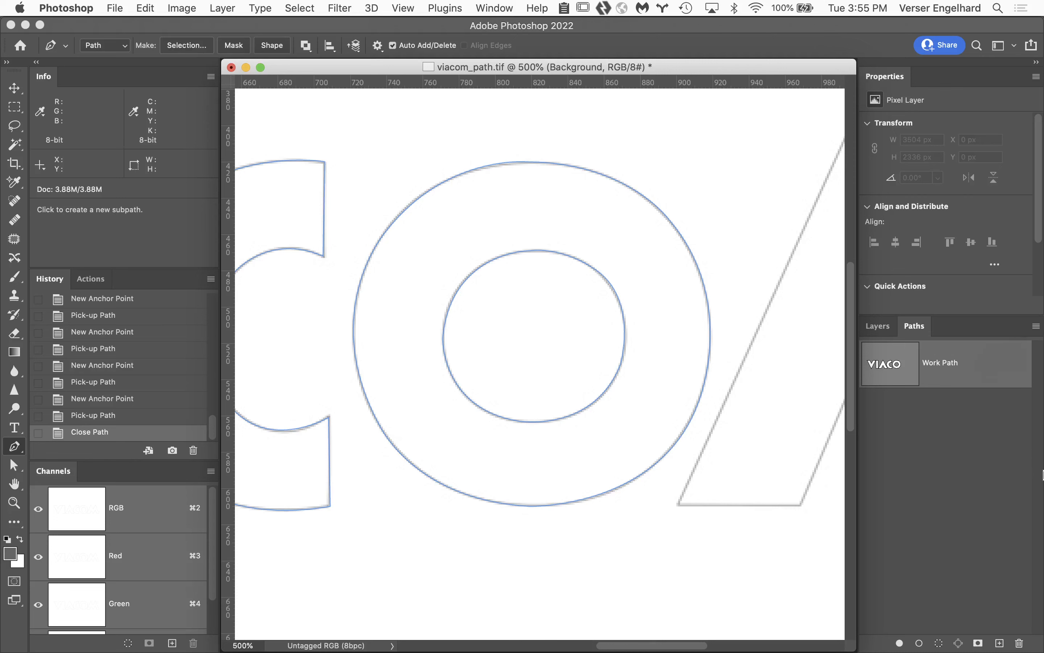
- With the Work Path deselected, try starting a path at the M's lower-left corner, and revert to the last Close Path history state
click(982, 461)
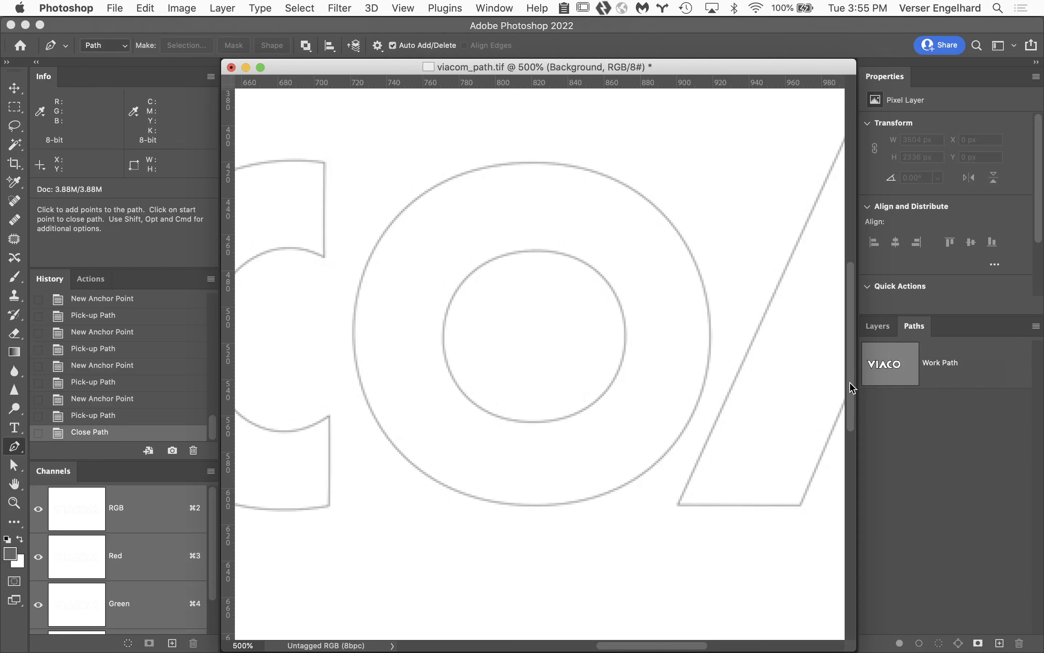
key(space)
drag(816, 396, 422, 385)
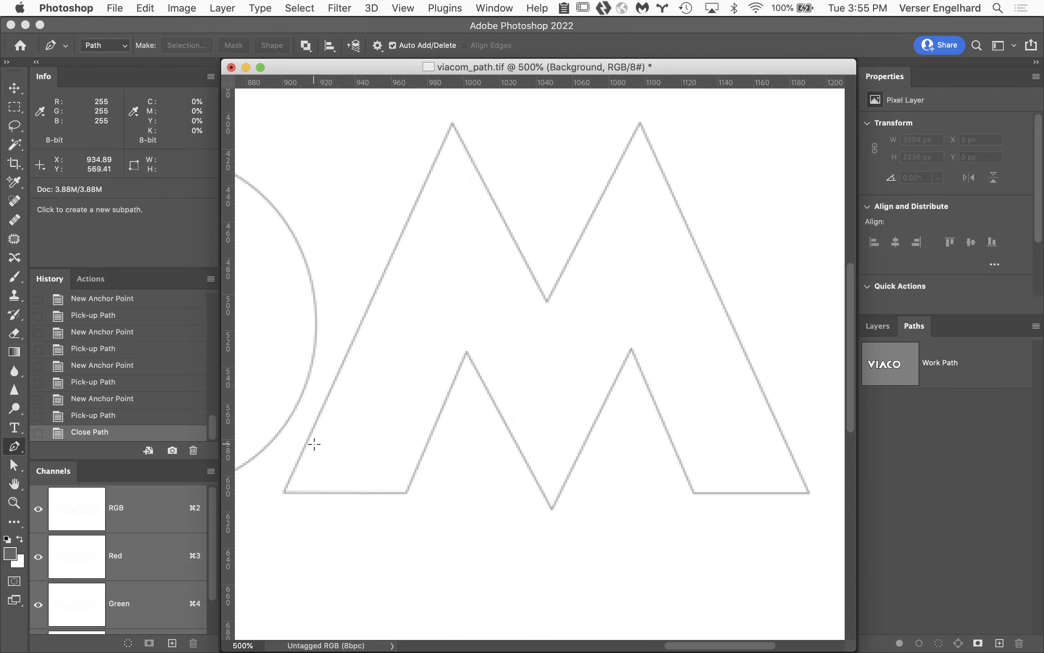
click(285, 491)
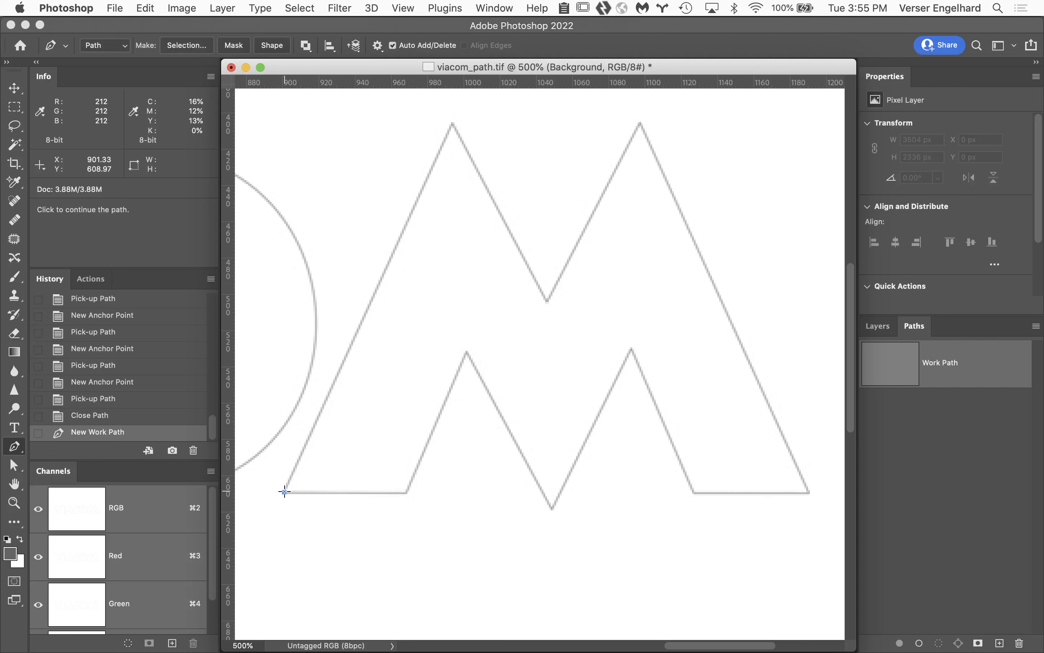
click(284, 492)
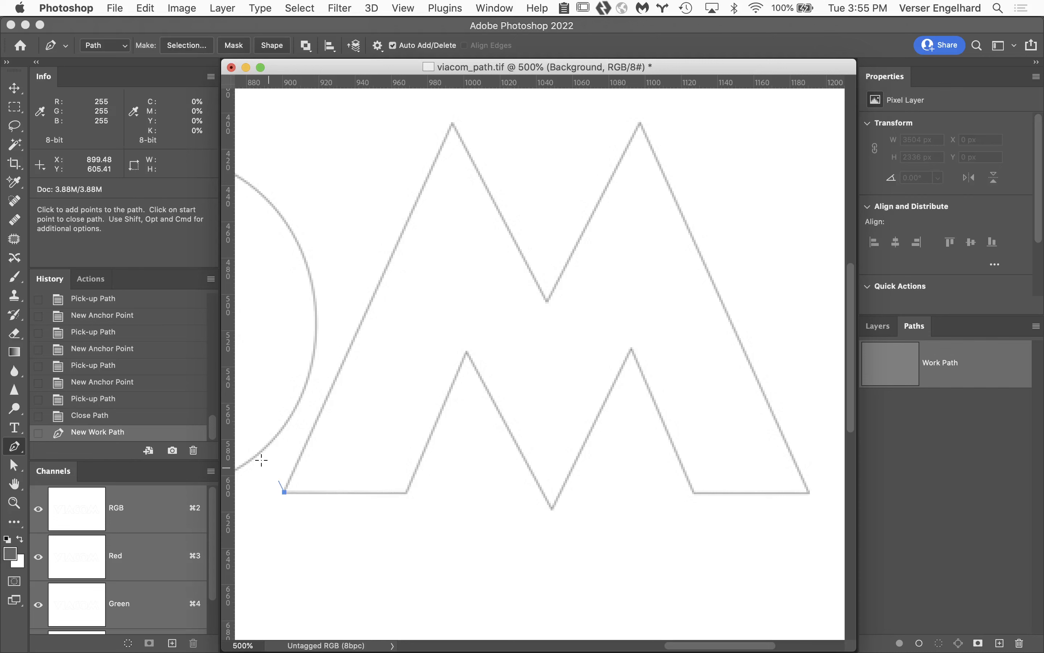
click(134, 417)
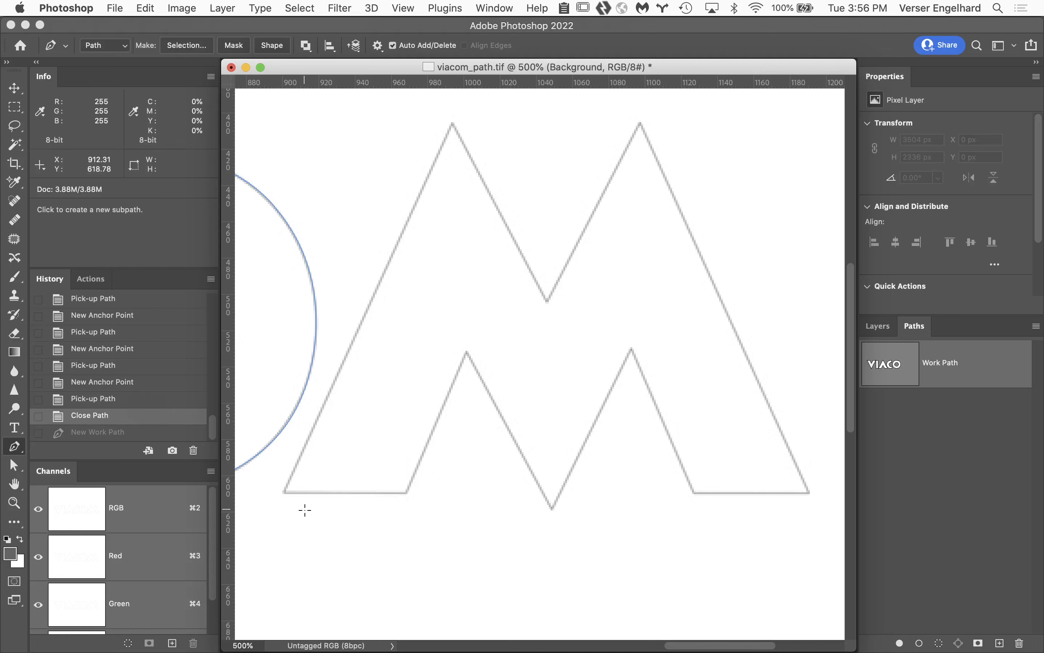
- Save the Work Path holding the traced letters under the name VIAC
key(space)
drag(309, 511, 406, 503)
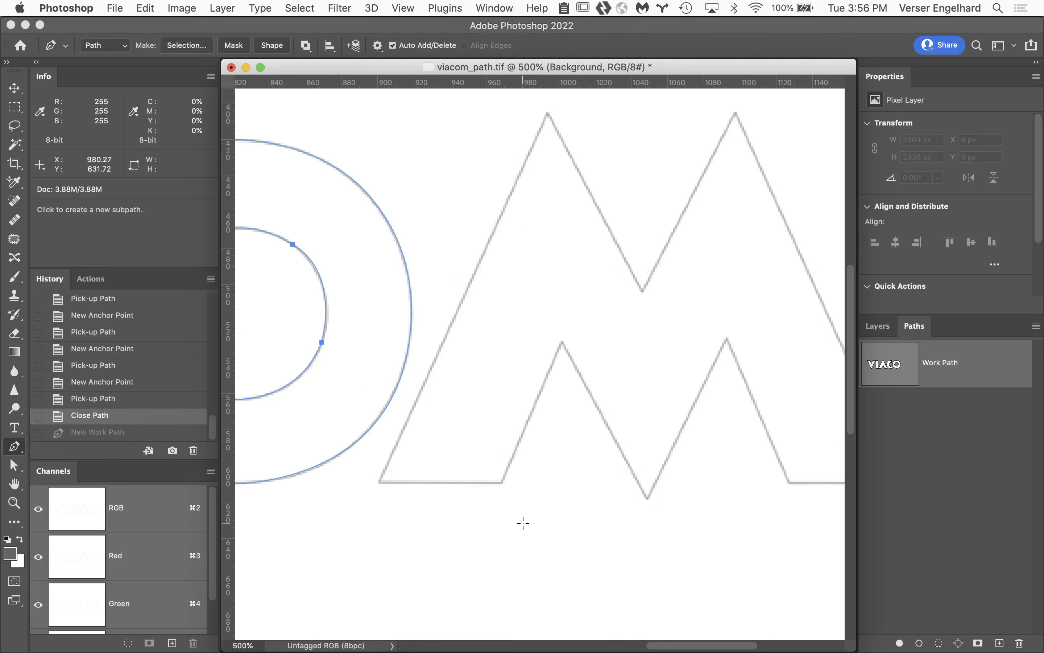
double_click(947, 367)
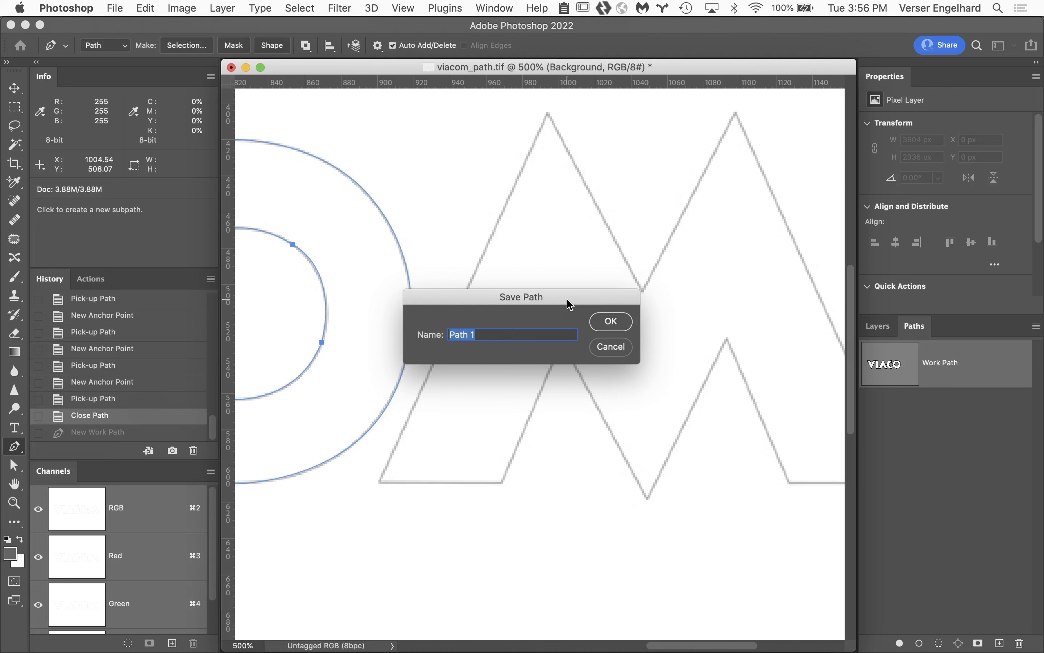
text(V)
text(AC)
click(599, 328)
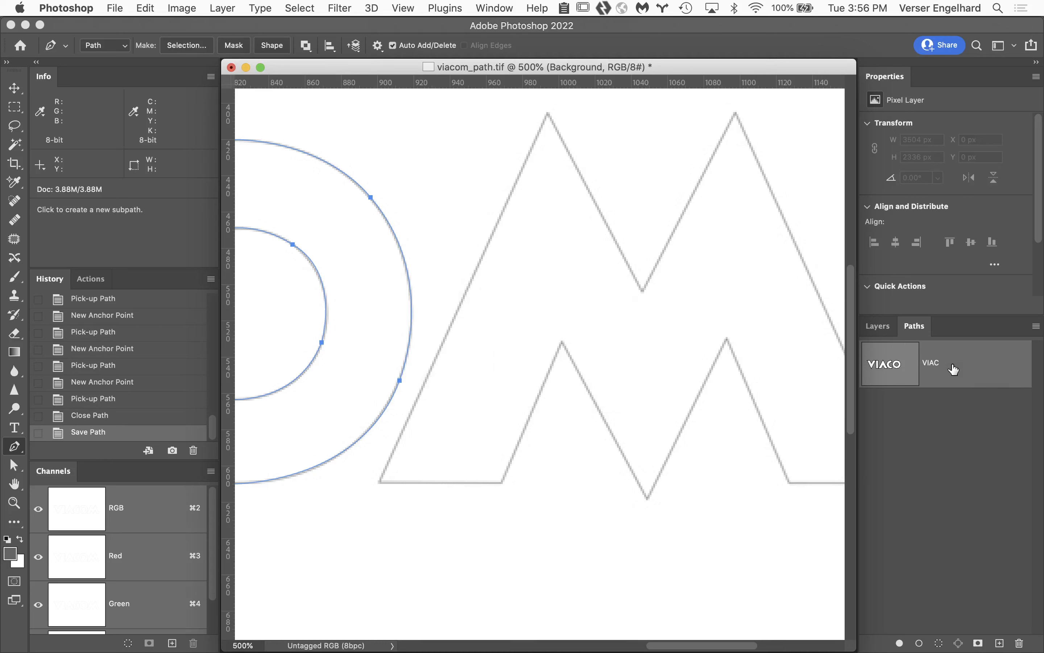
- With VIAC deselected, start a trial two-point Work Path from the M's lower-left corner, and delete that path
click(1037, 327)
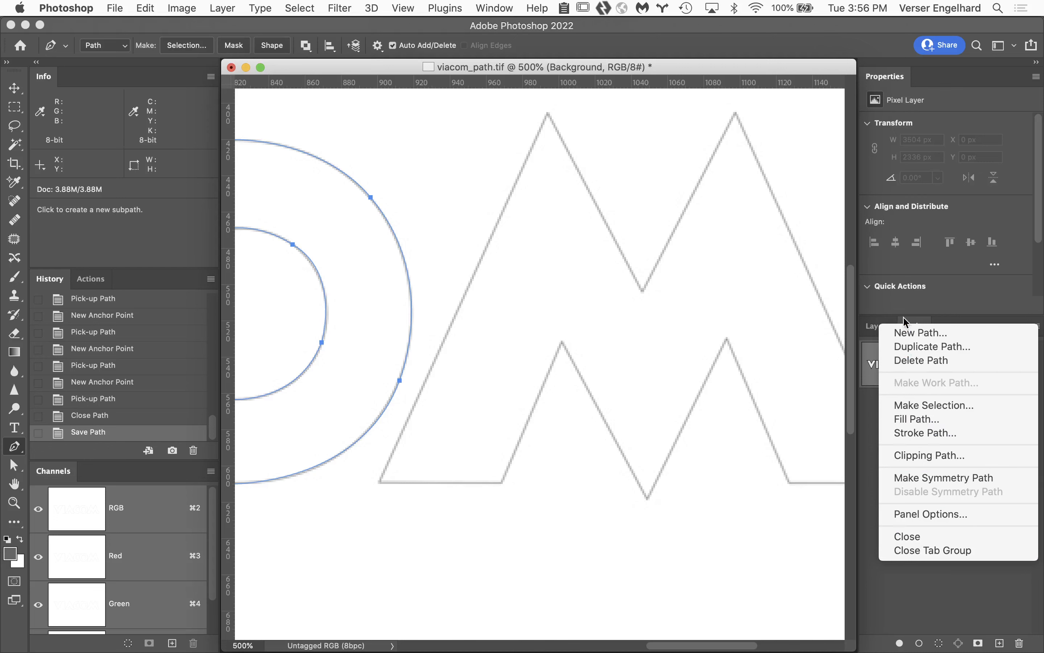
click(931, 621)
click(933, 622)
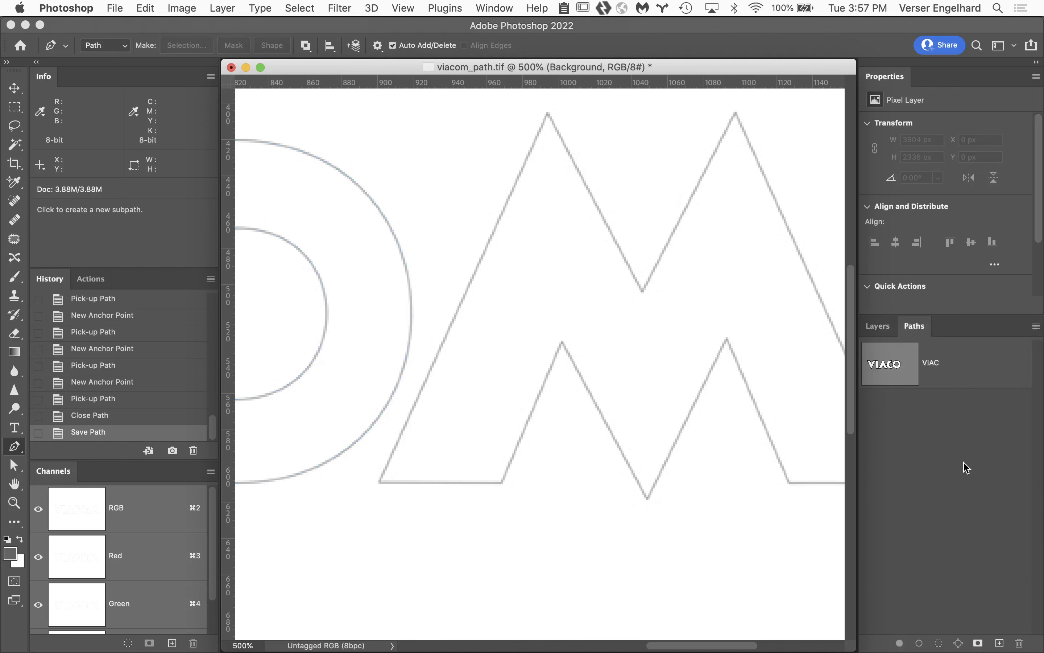
click(380, 482)
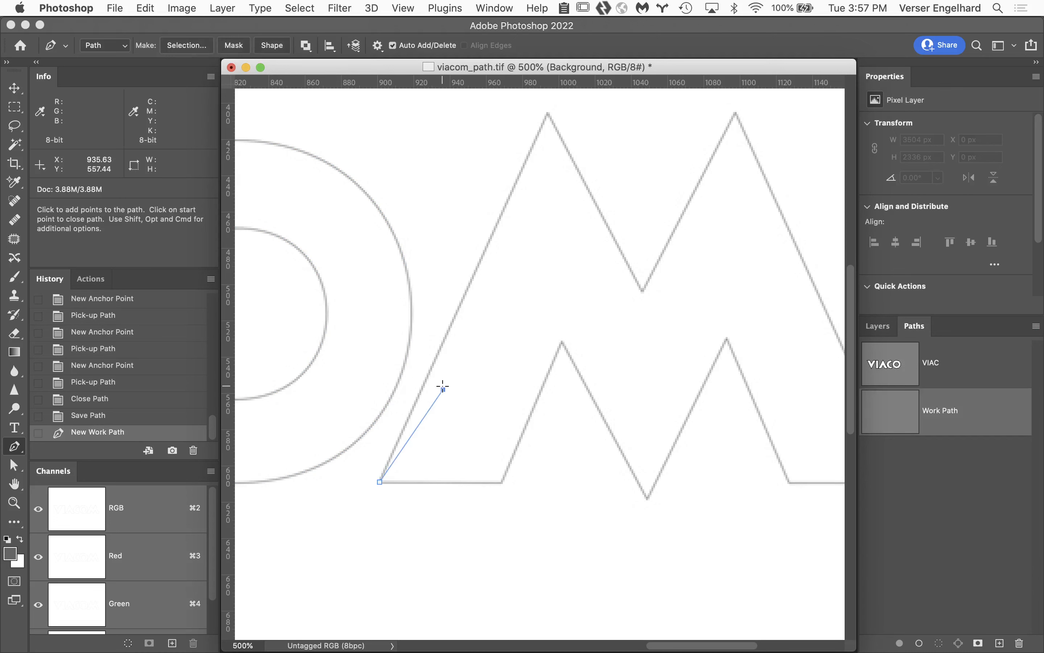
click(444, 390)
click(1037, 326)
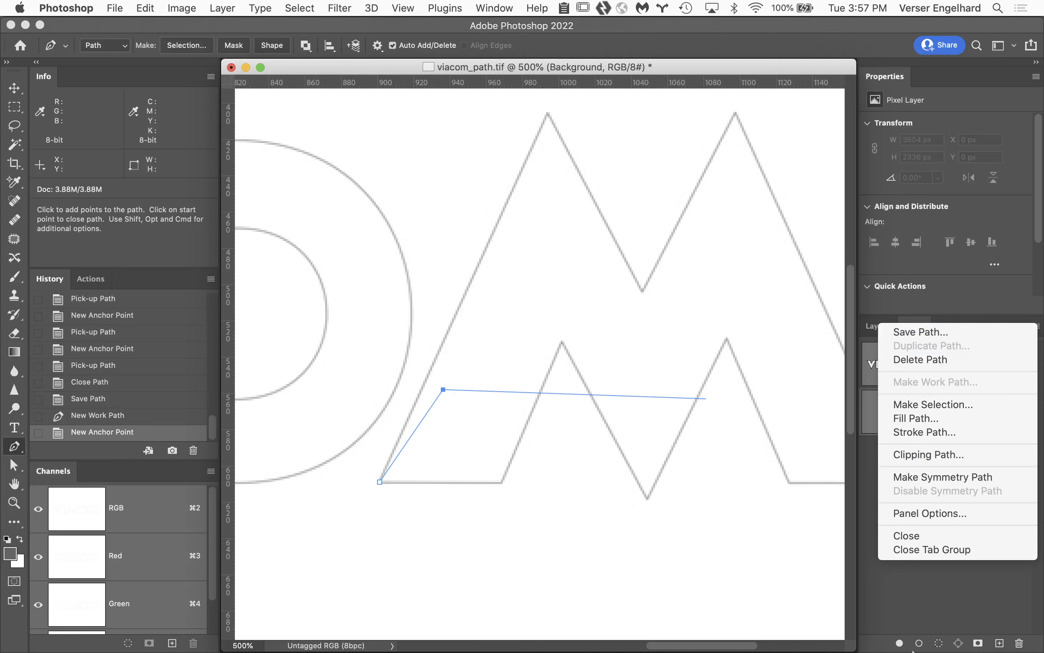
click(915, 600)
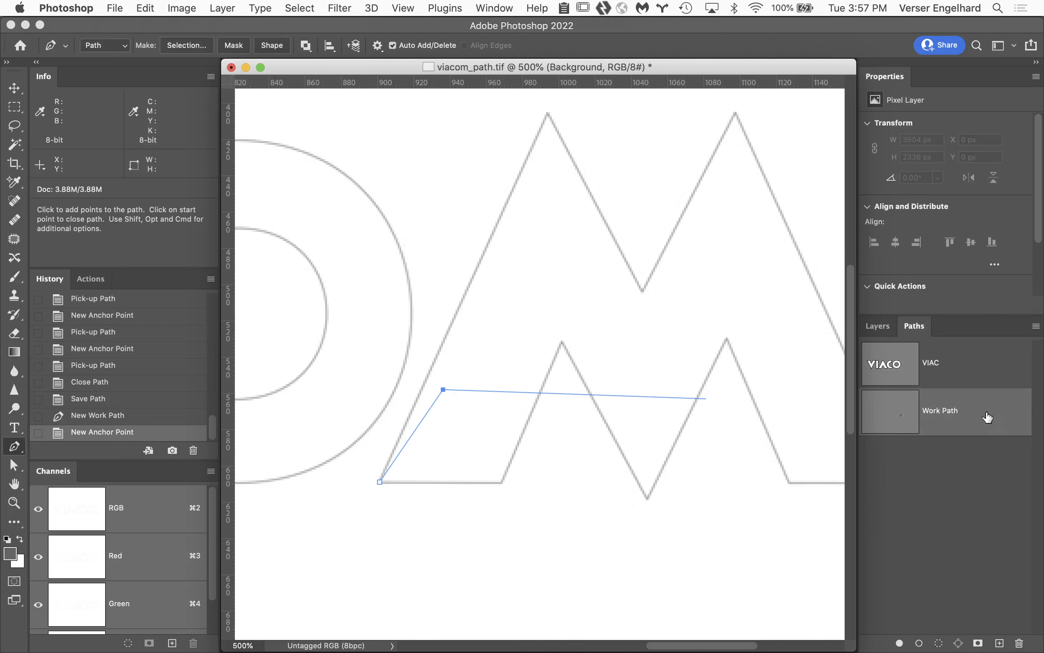
drag(987, 417, 1022, 646)
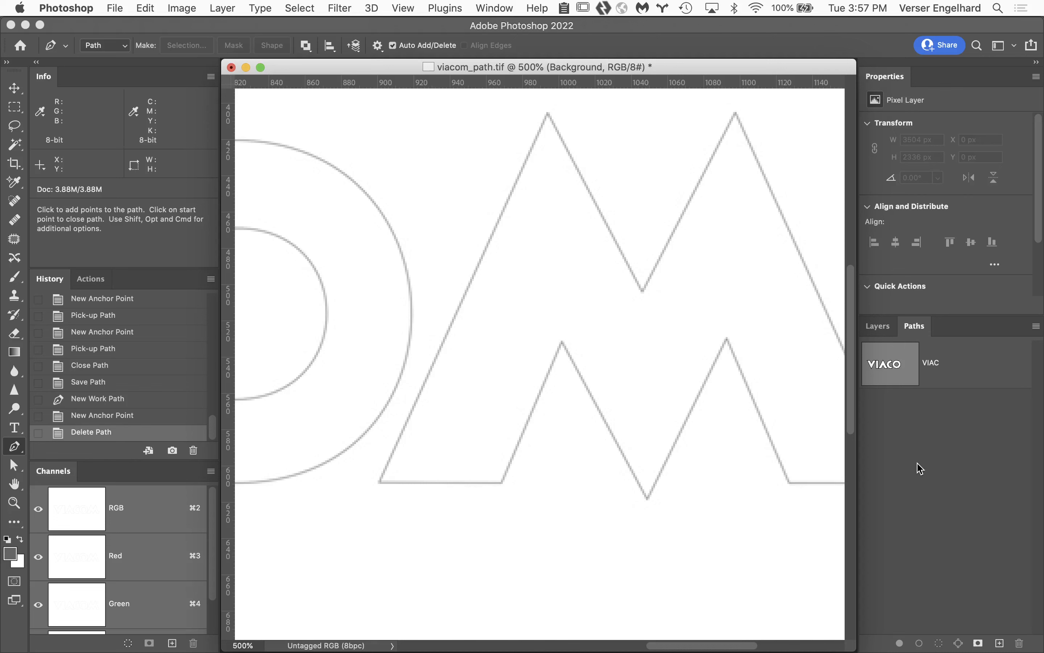
- With VIAC deselected, start a Work Path at the M's lower-left corner and trace straight segments over the left peak, upper valley and right peak
click(964, 376)
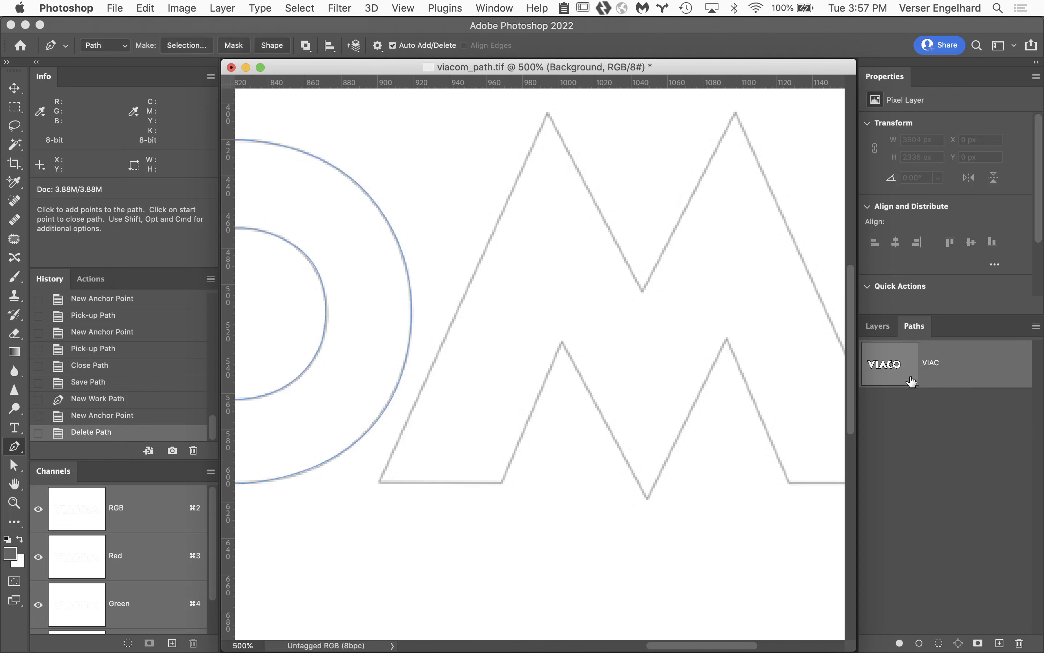
click(935, 433)
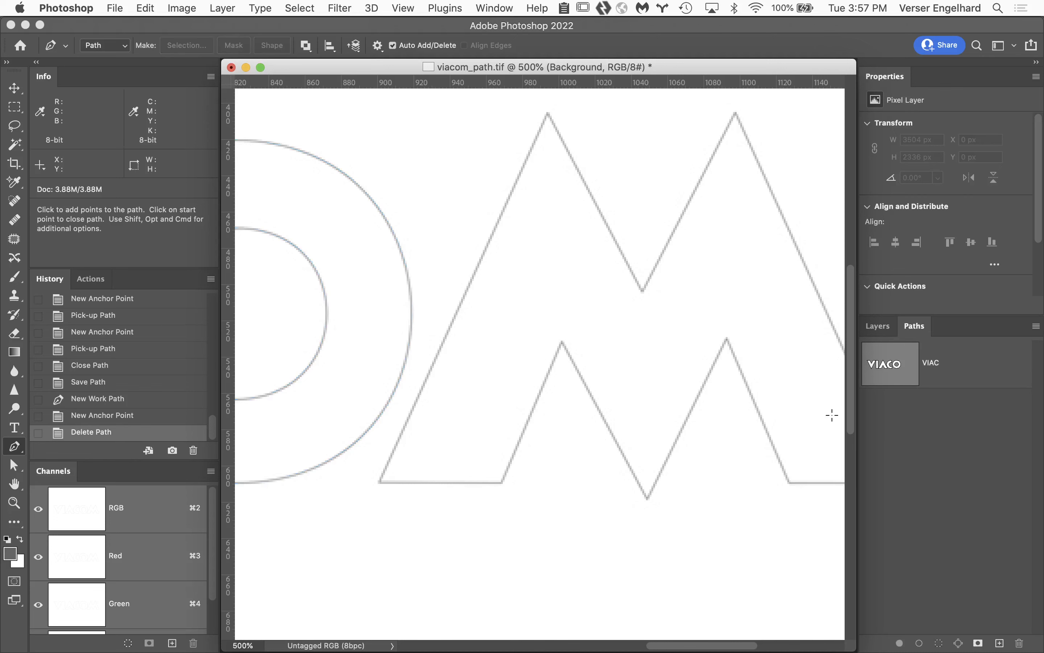
click(378, 481)
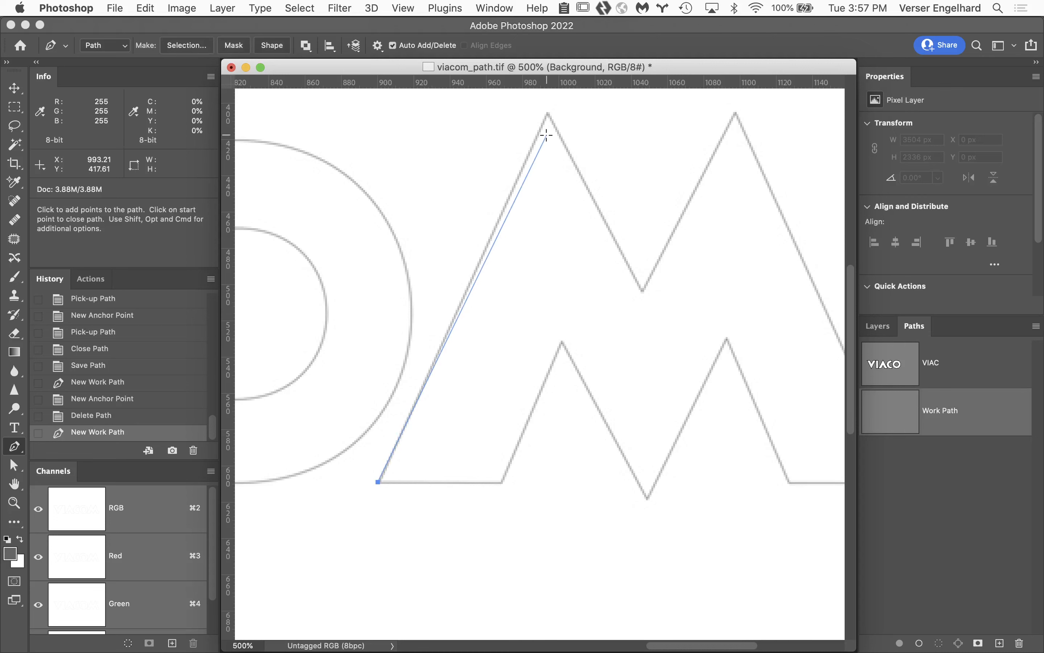
click(547, 113)
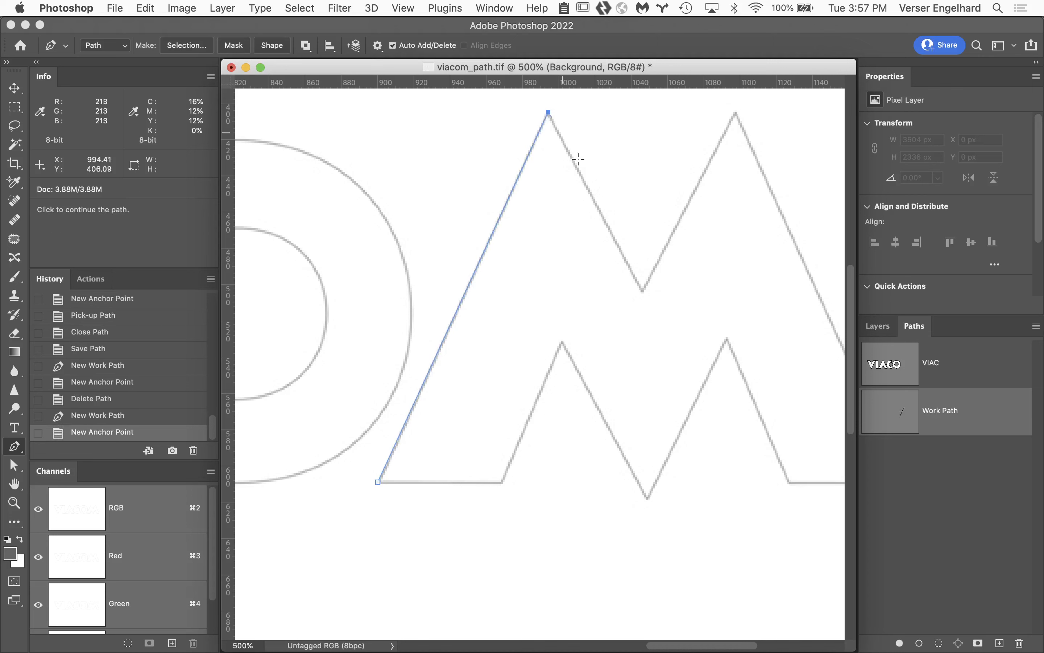
click(642, 290)
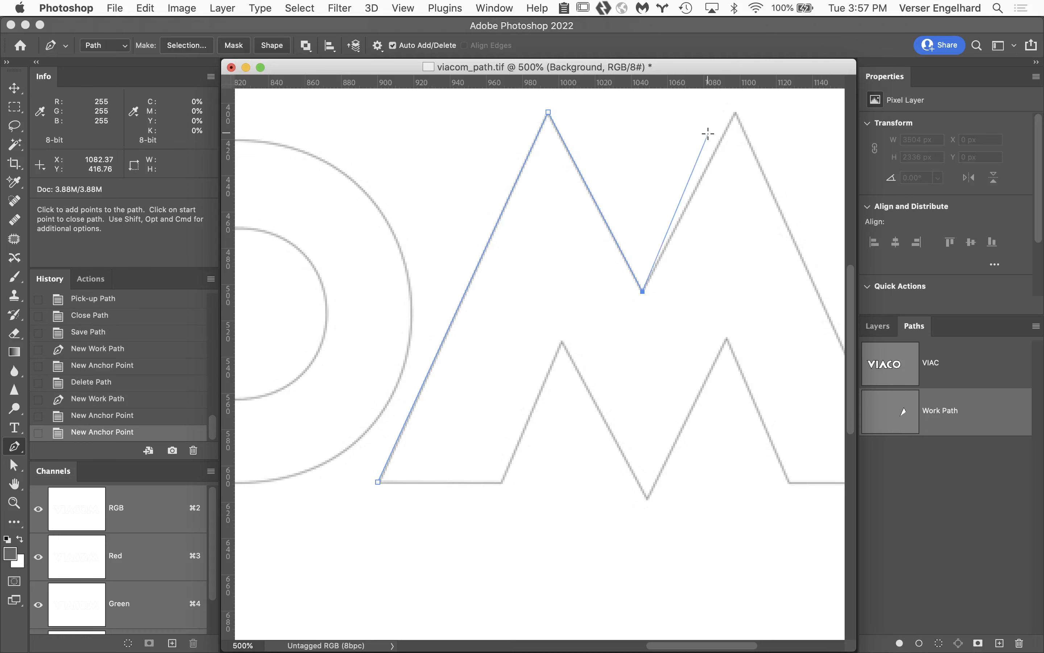
click(735, 113)
- Continue the M with straight segments through the lower-right corner, the right leg's inner corner, the right inner peak and the bottom centre point
drag(736, 198, 572, 210)
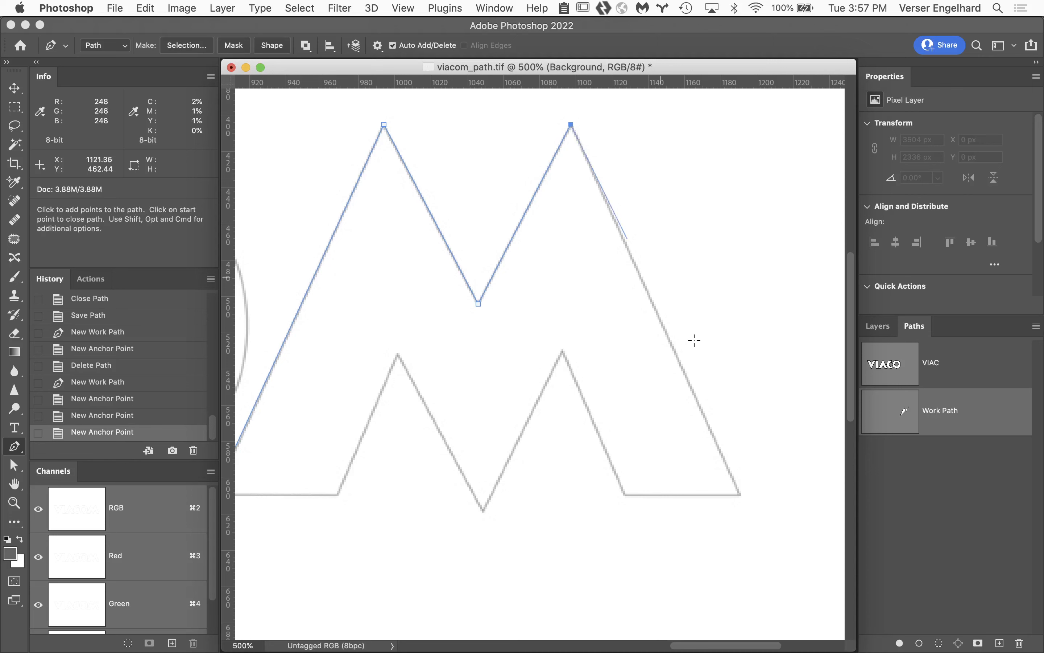
click(739, 494)
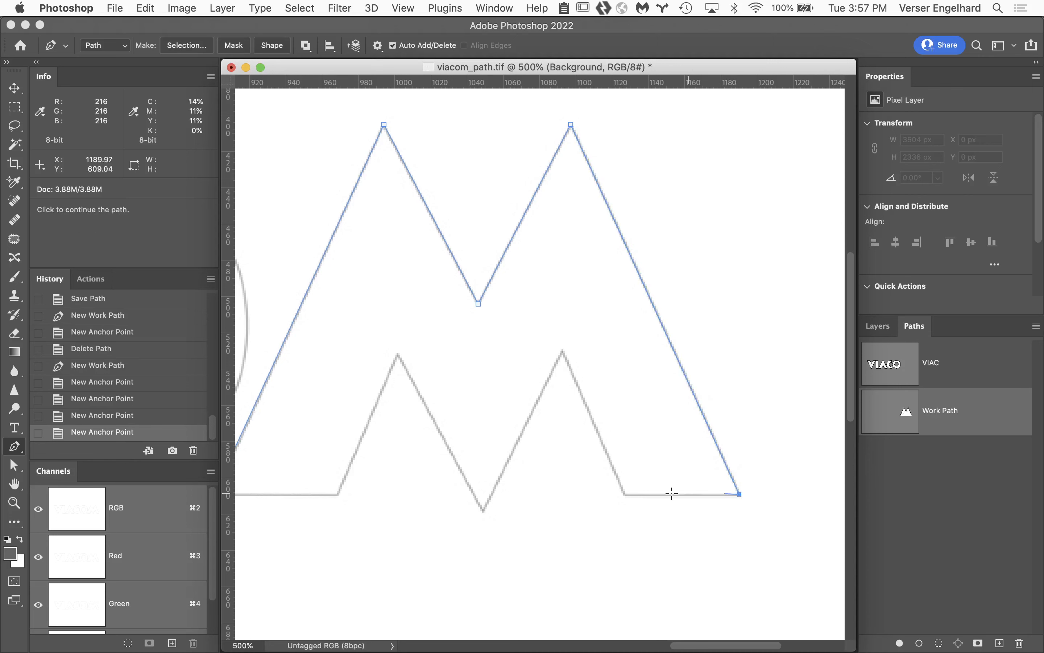
click(625, 496)
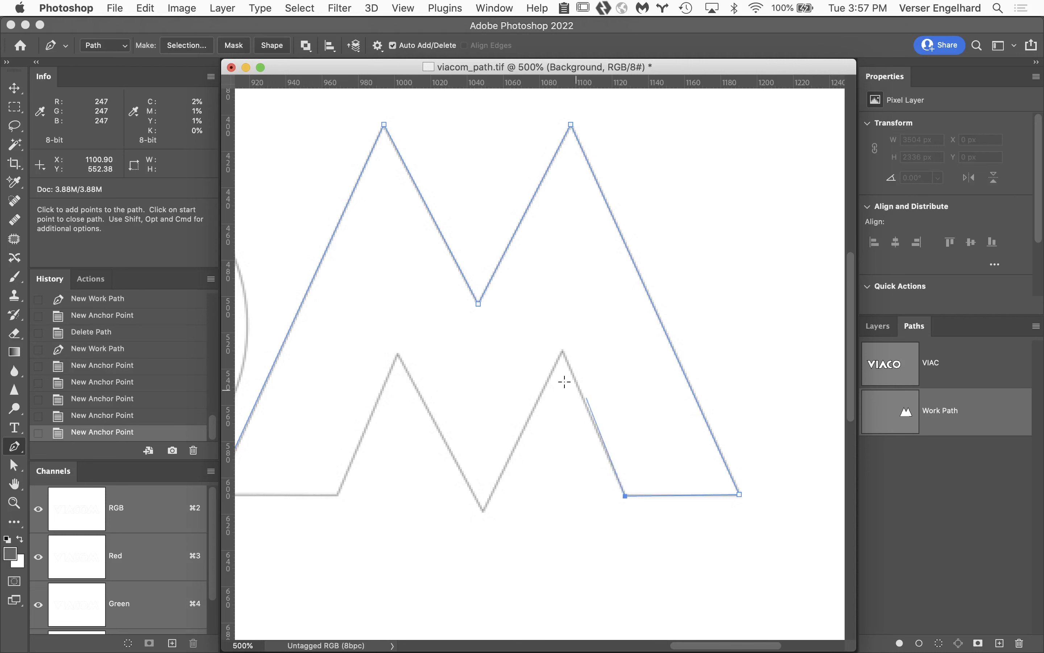
click(563, 351)
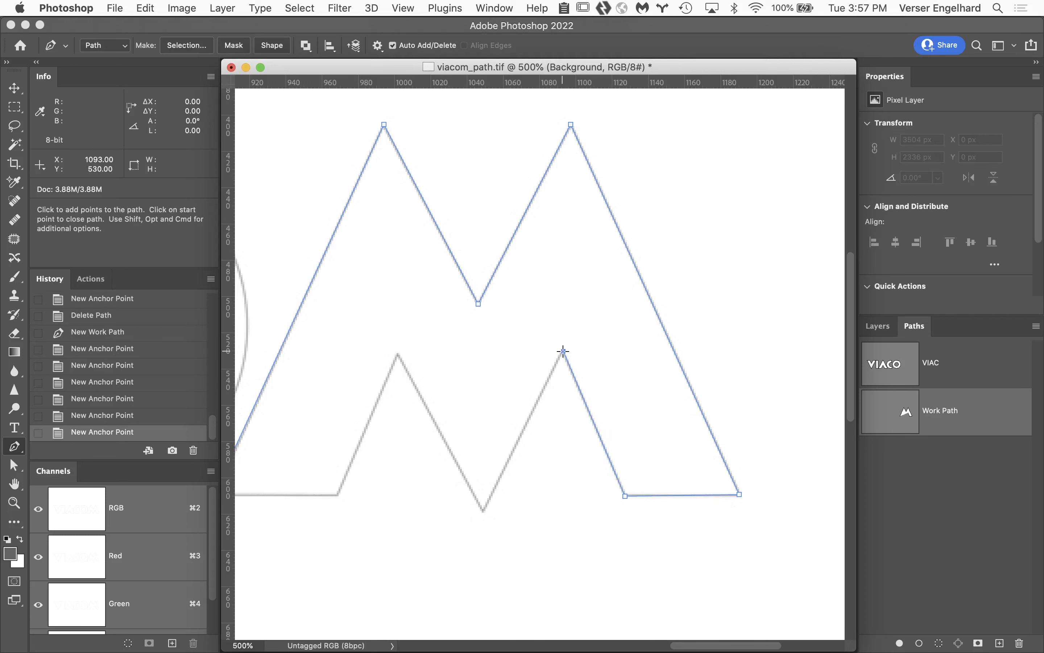
click(484, 510)
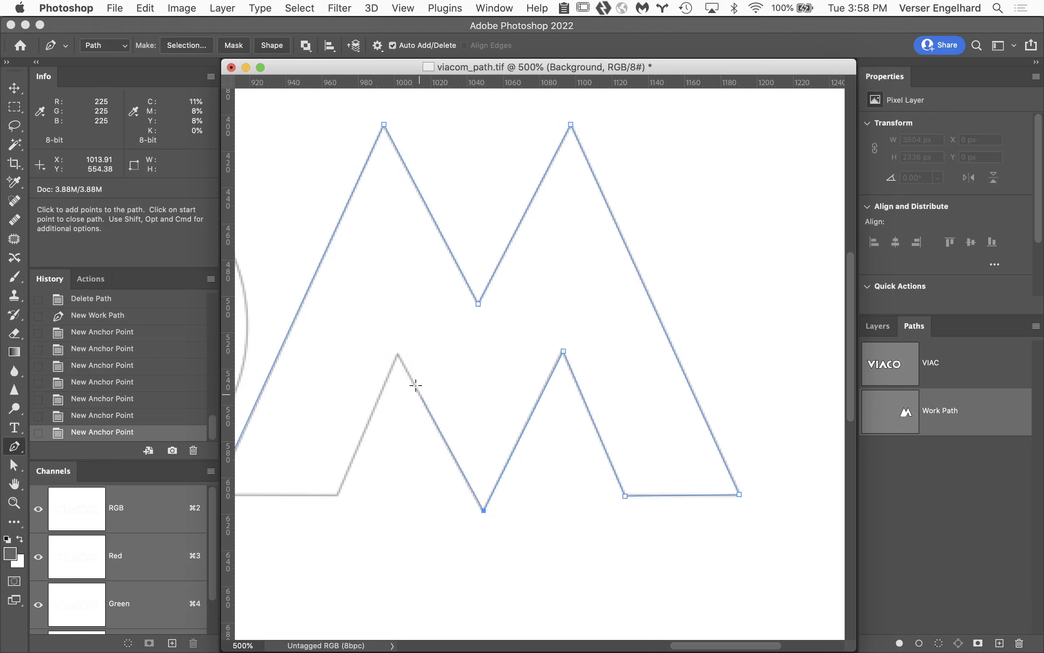
- Continue the M through the left inner peak and the left leg's inner corner, and close it at the starting lower-left anchor
click(399, 355)
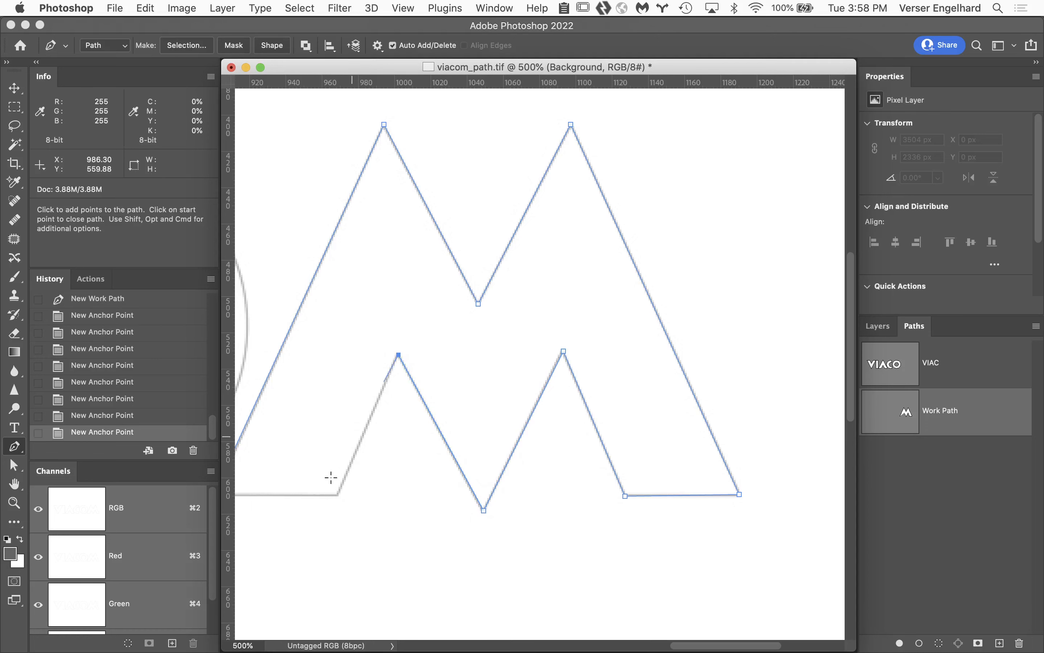
click(336, 495)
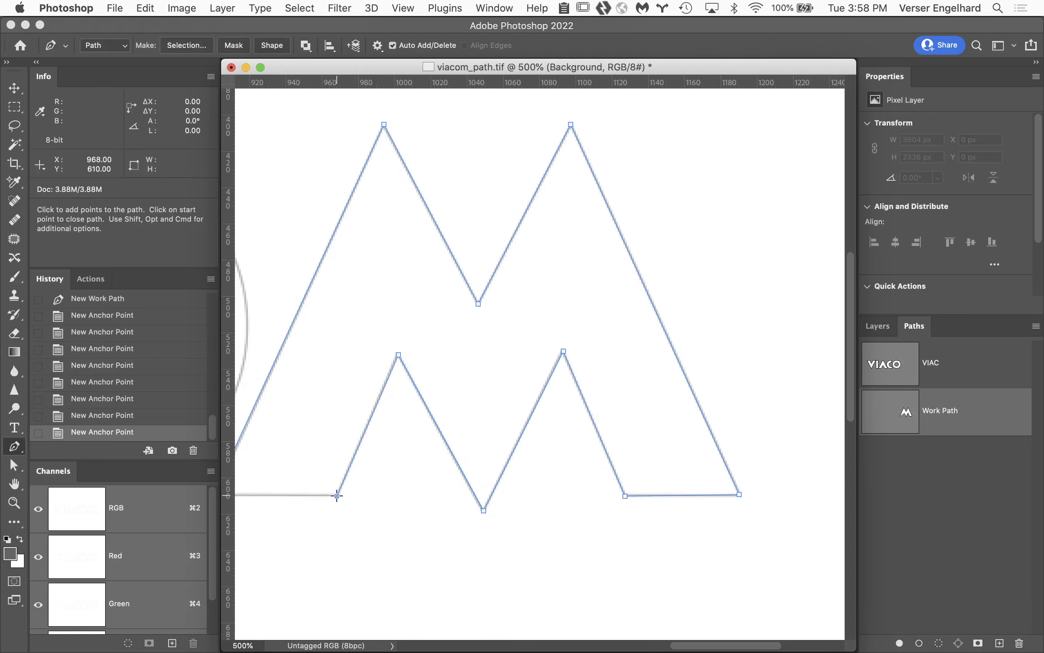
drag(332, 476, 498, 455)
click(381, 474)
click(382, 474)
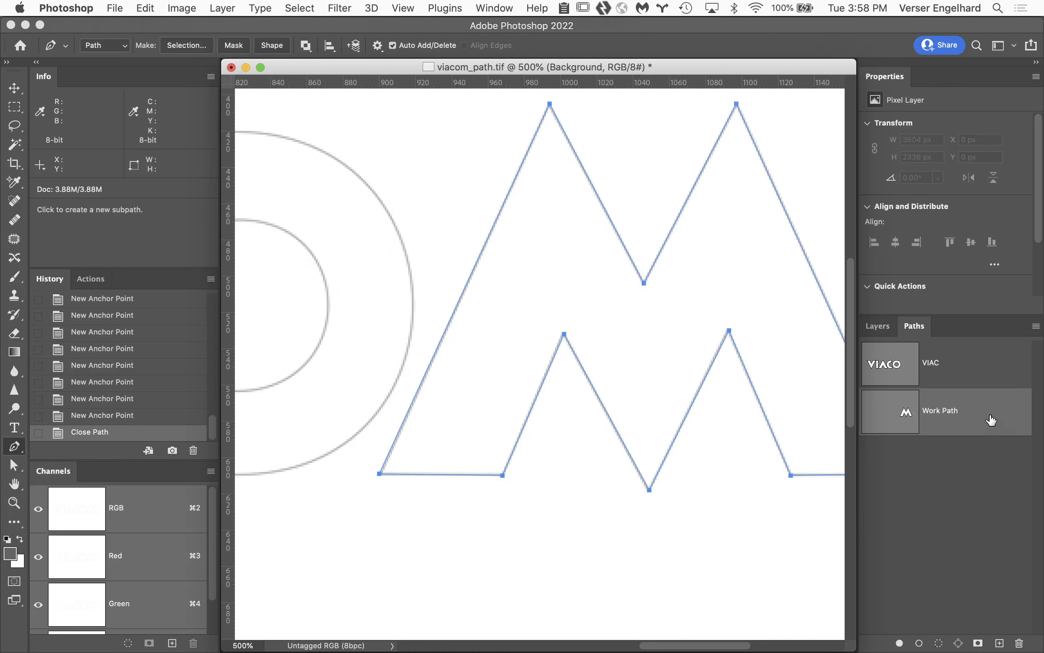
- Save the Work Path of the traced letter under the name M
click(1037, 326)
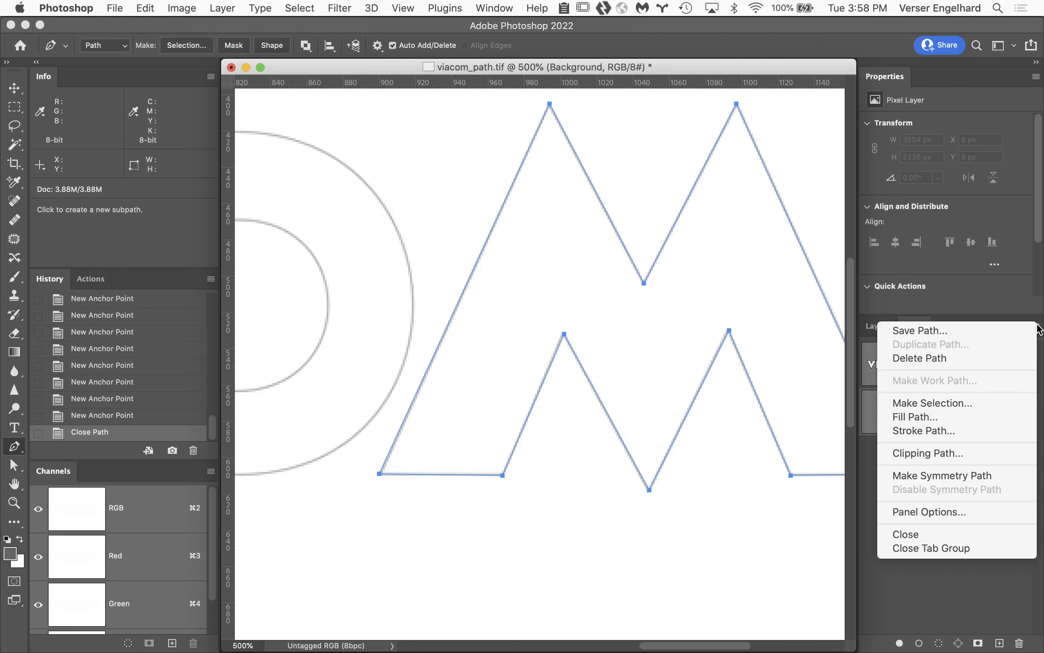
click(977, 331)
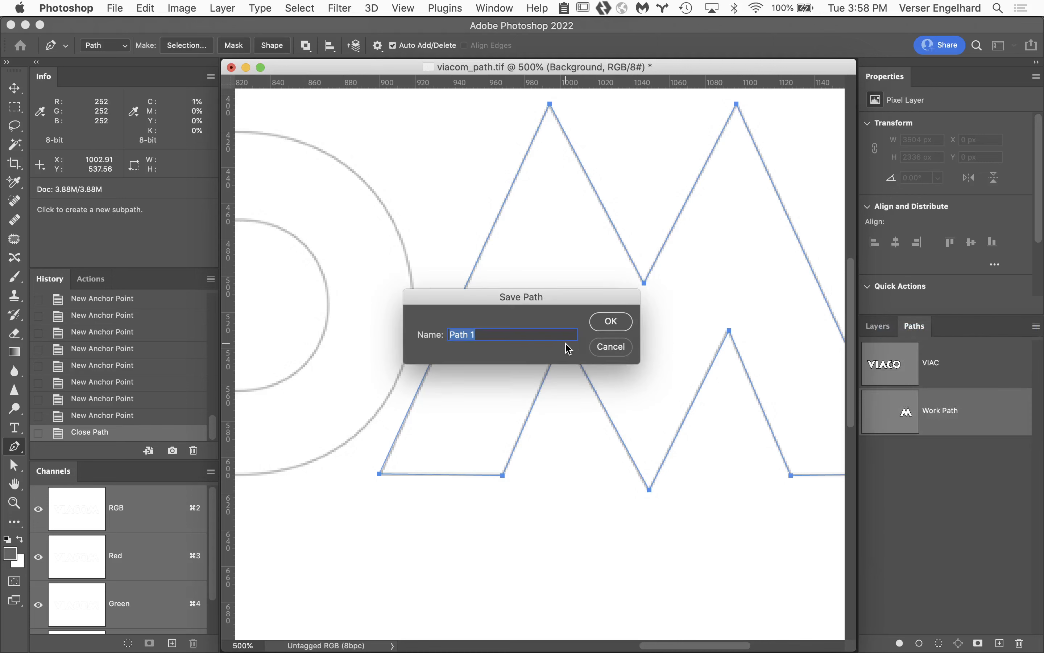
text(M)
click(624, 322)
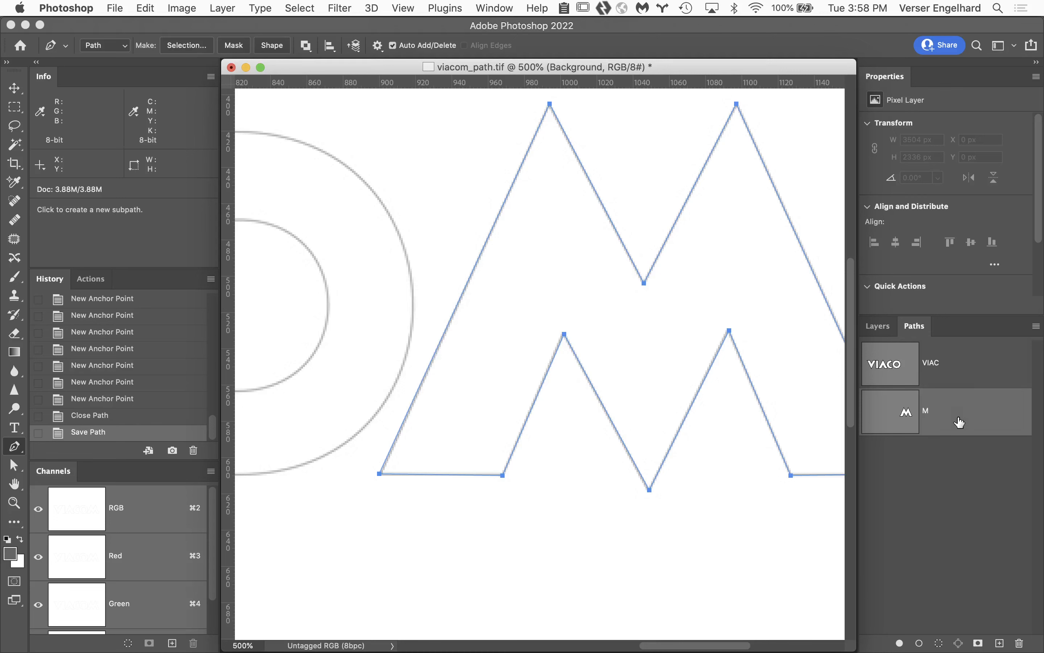
- Copy the M path and paste it into the VIAC path
click(943, 475)
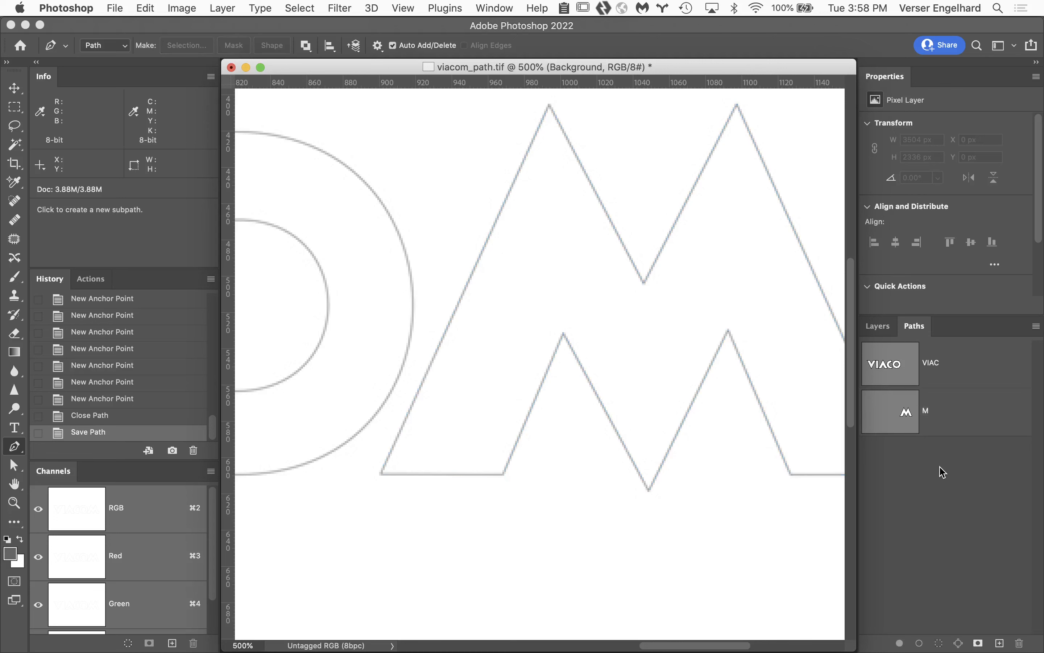
click(967, 414)
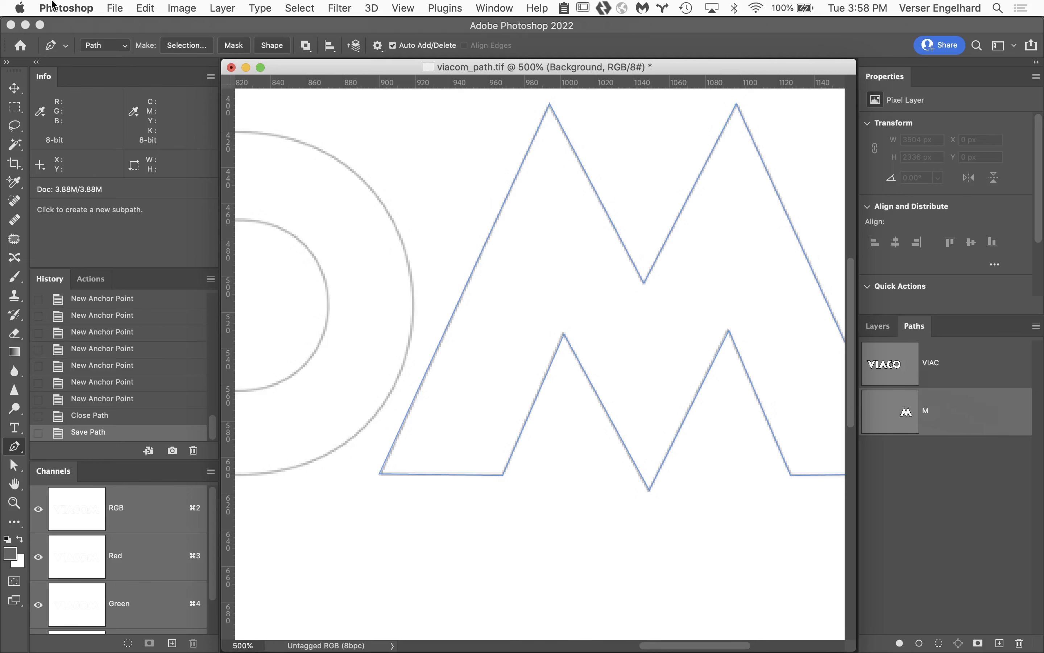
click(146, 7)
click(156, 114)
click(976, 364)
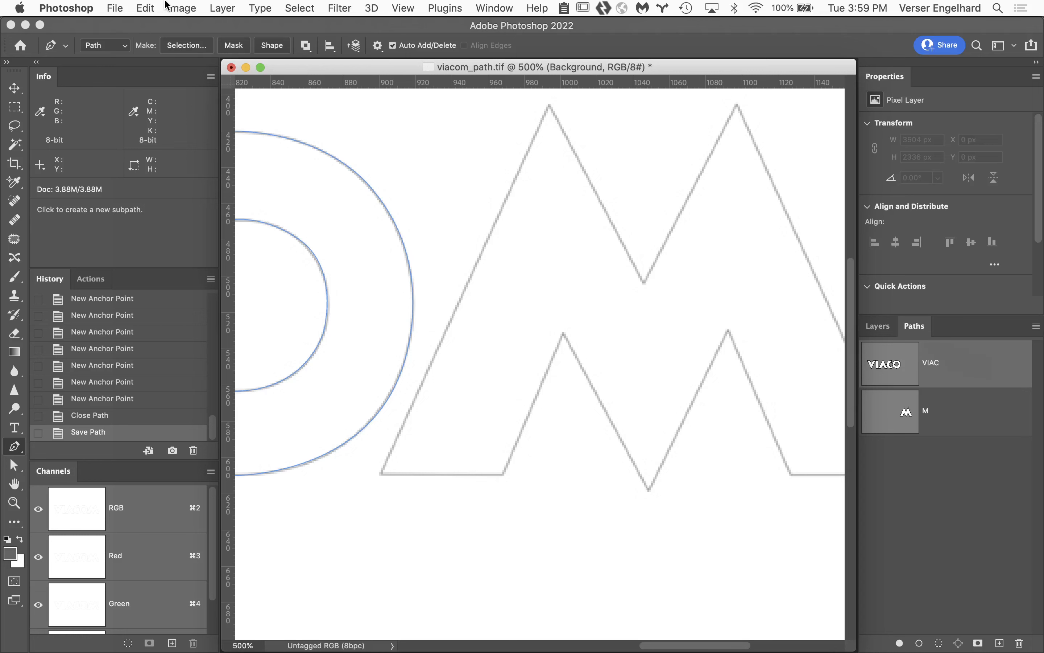
click(182, 7)
mouse_move(145, 8)
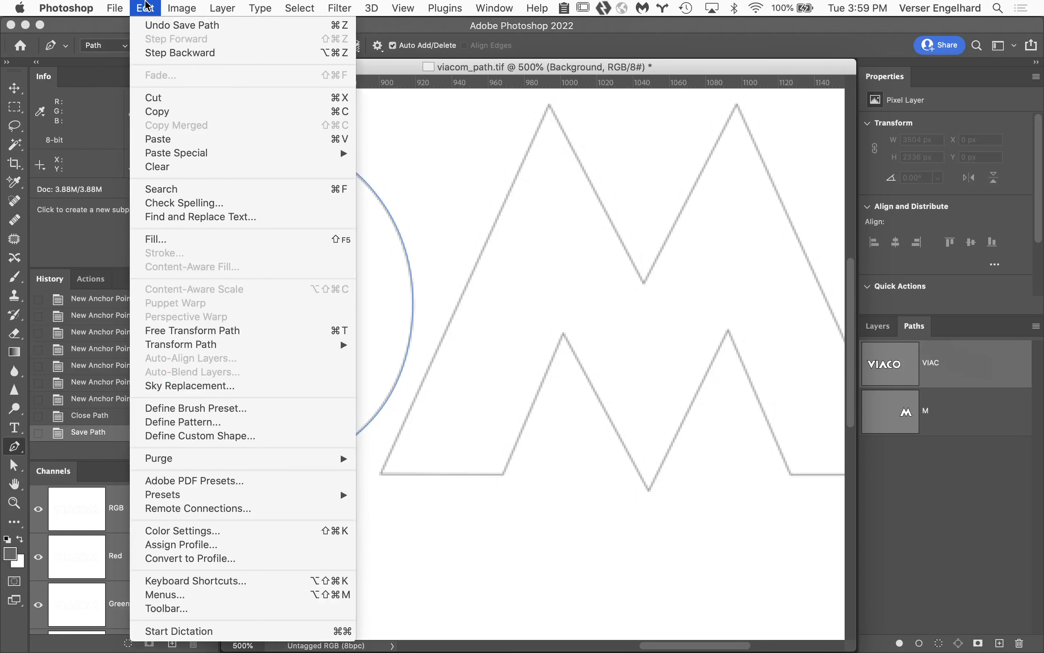
click(182, 140)
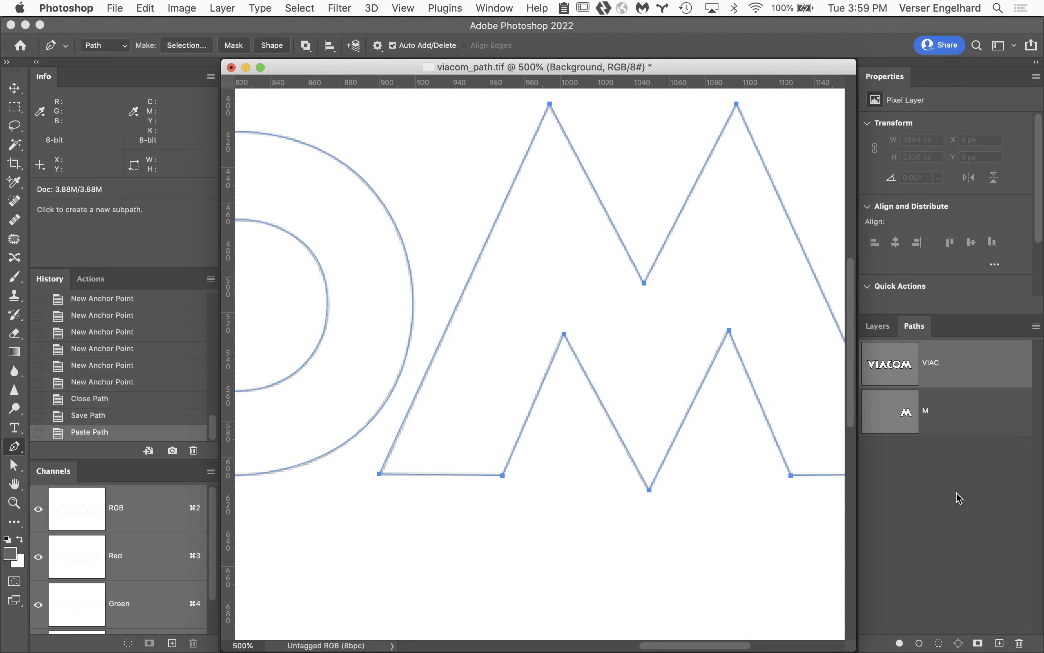
- Delete the separate M path and duplicate the VIAC path
click(967, 413)
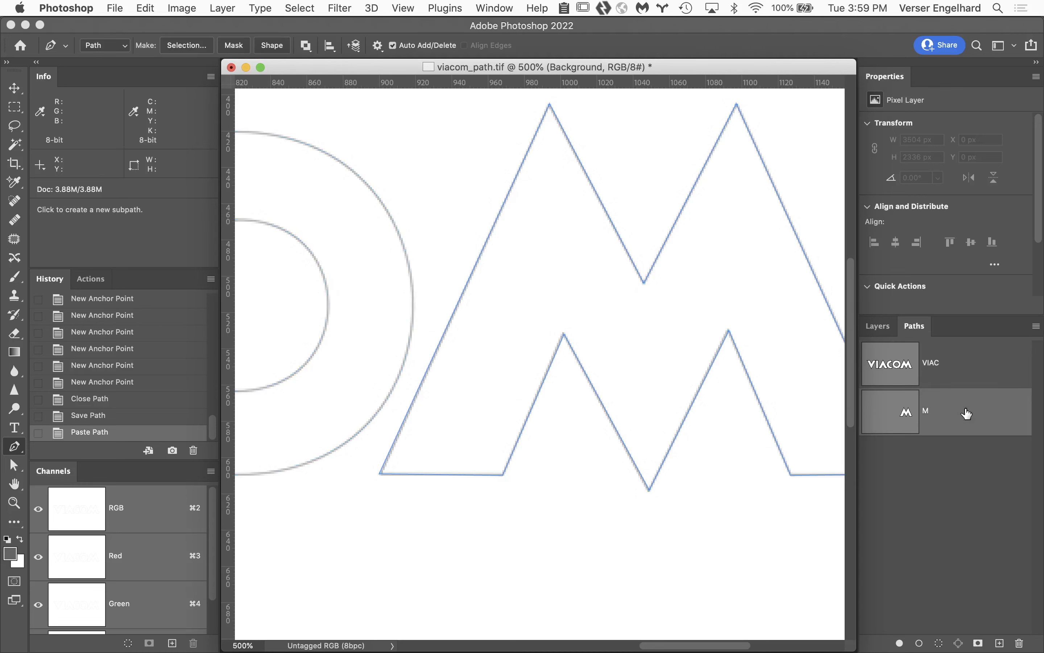
drag(991, 417, 1020, 643)
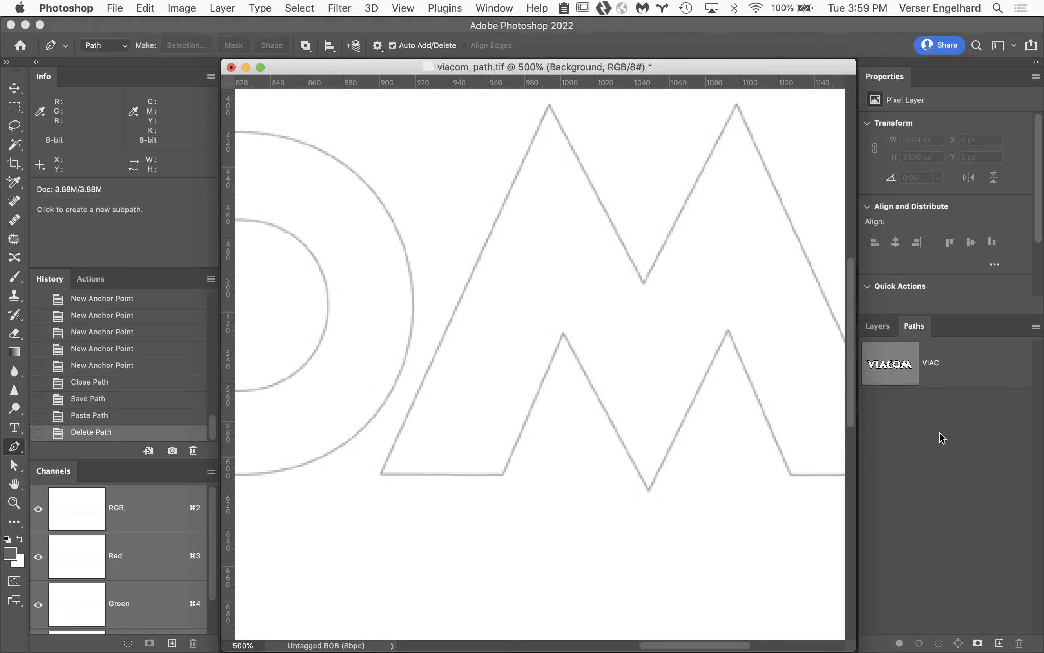
click(972, 368)
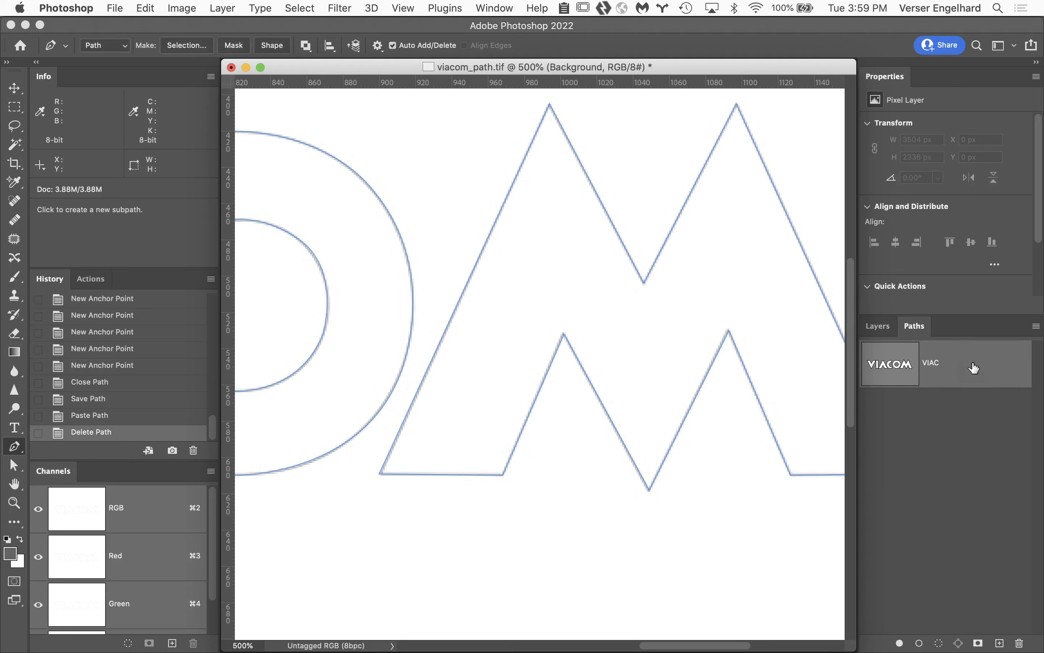
drag(981, 368, 1000, 643)
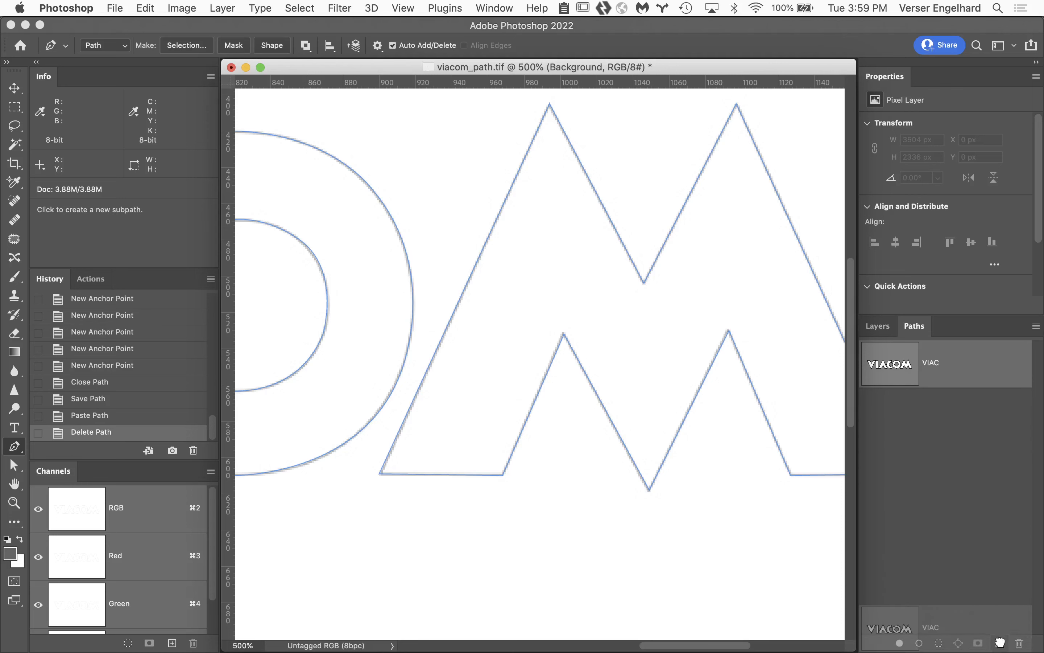
drag(999, 643, 1000, 643)
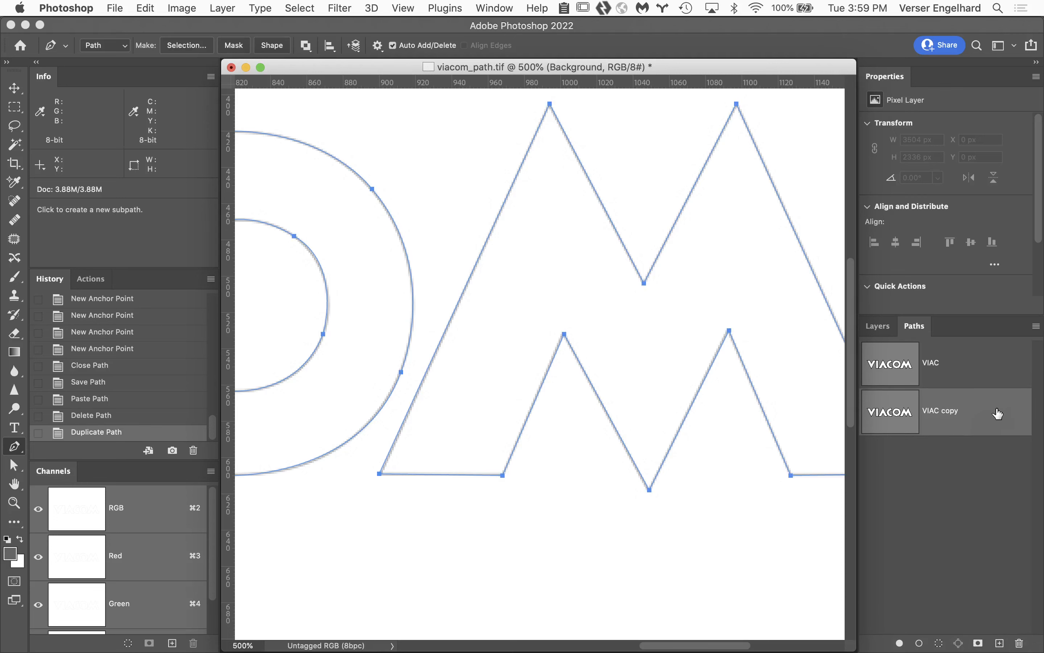
- Delete the VIAC copy path and load the VIAC path as a selection
drag(989, 417, 1022, 639)
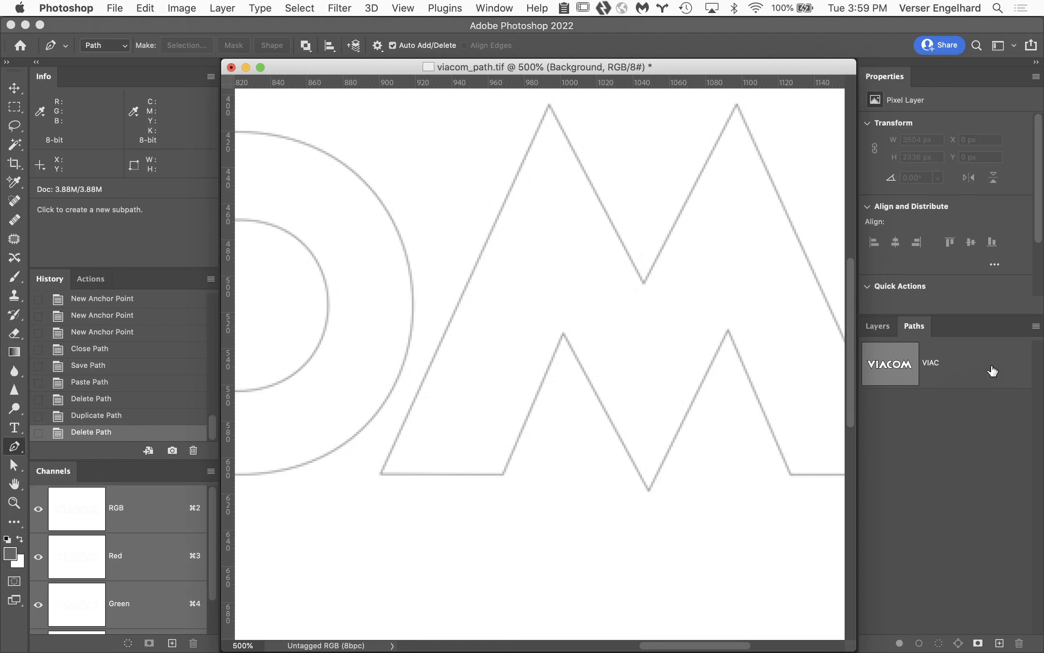
click(971, 367)
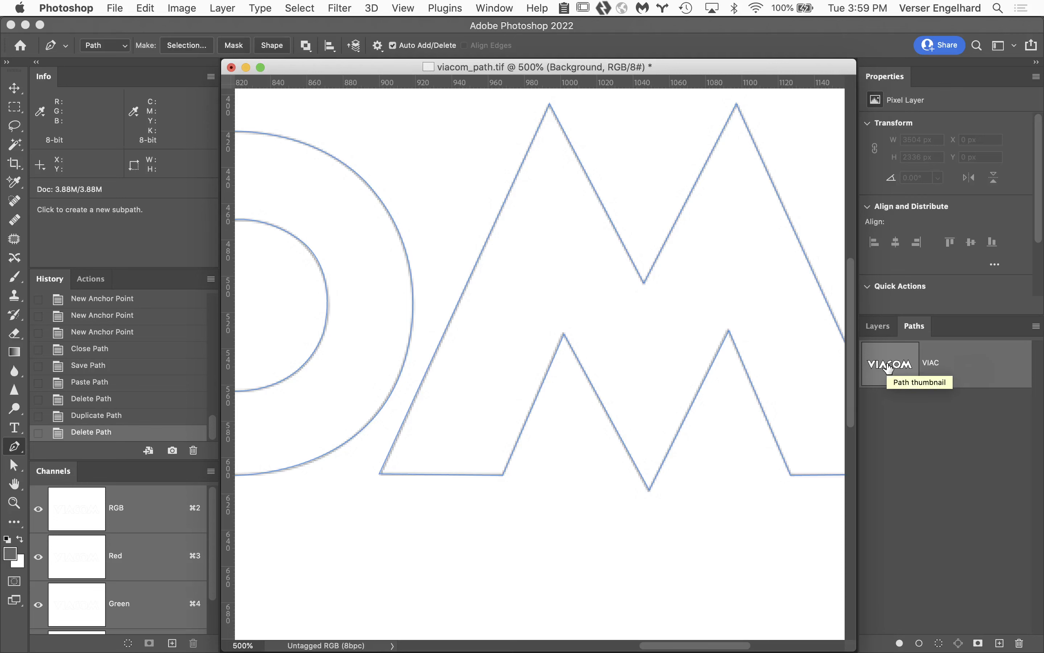
drag(888, 367, 890, 368)
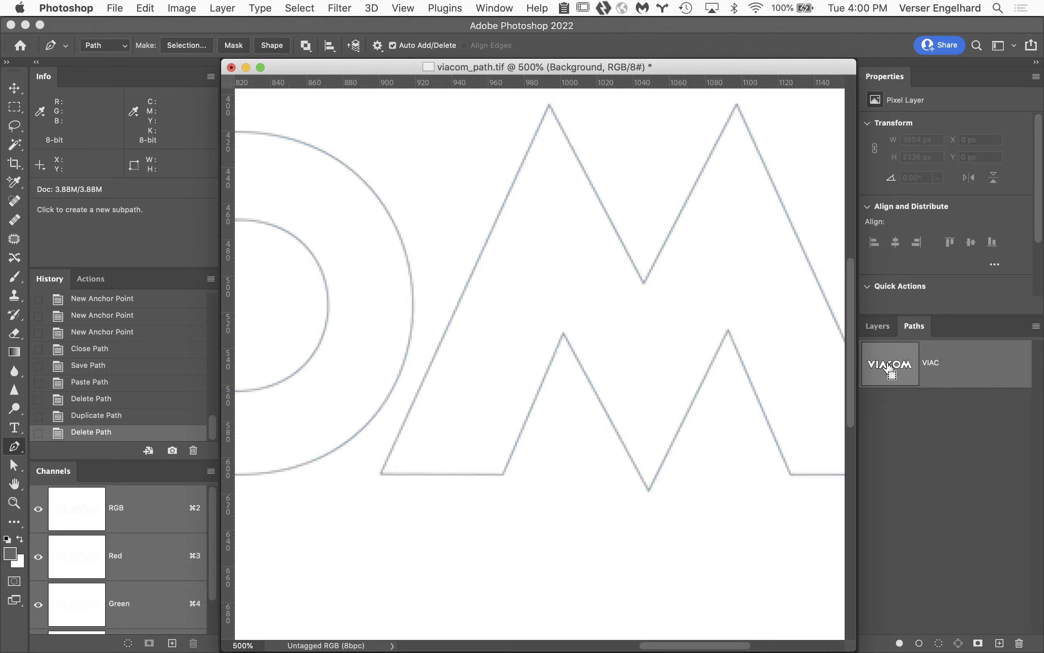
super+click(888, 368)
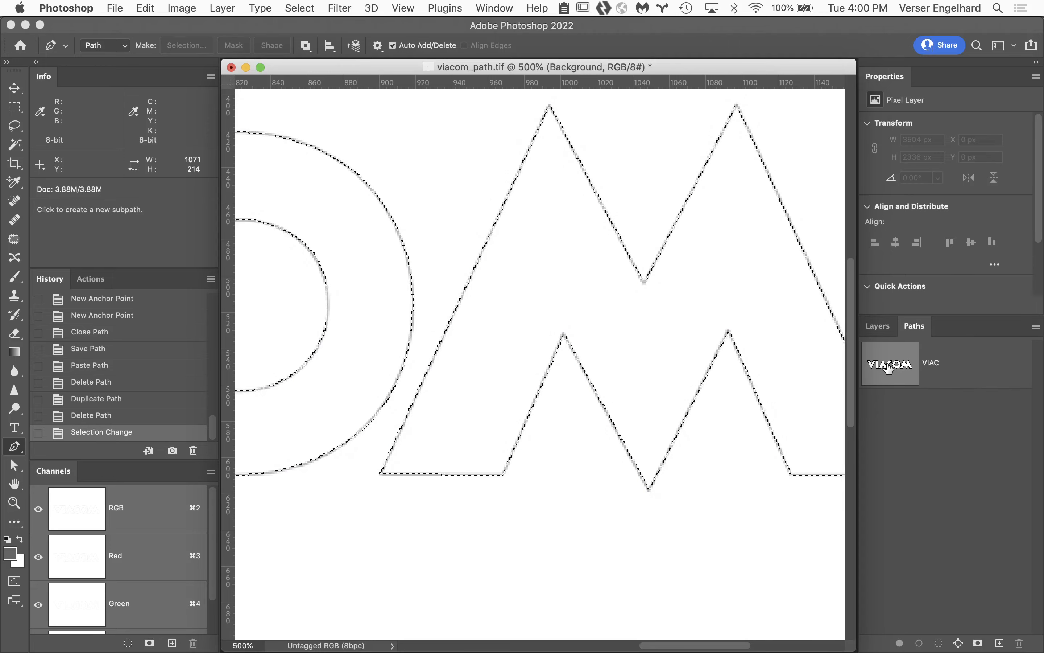
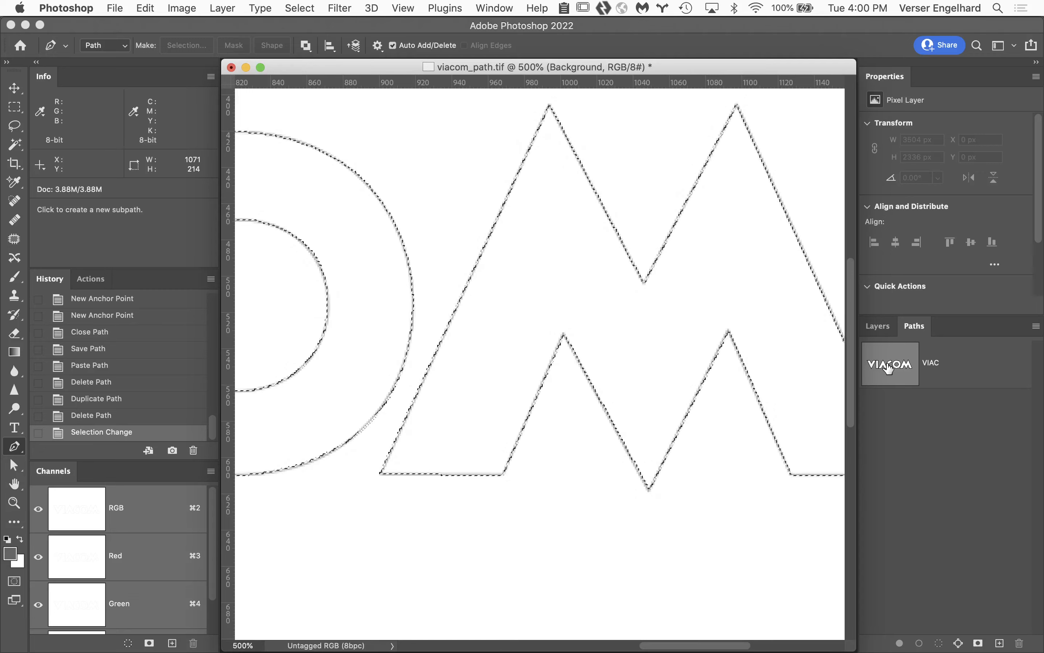
- Add a new empty layer directly above the Viacom layer, keeping the letter selection active
click(880, 327)
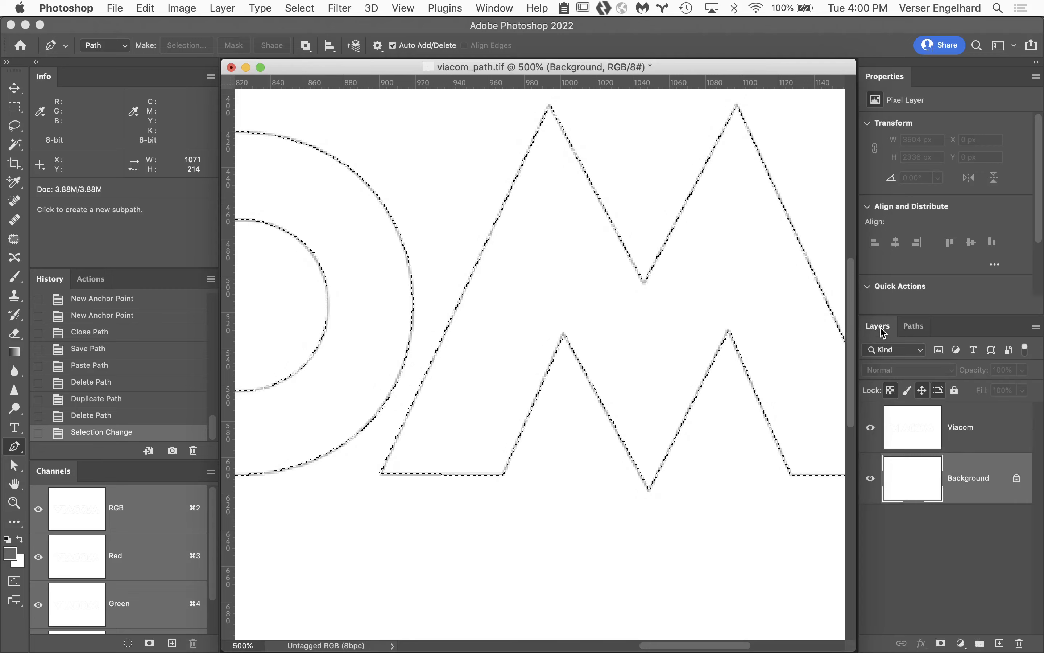
click(992, 422)
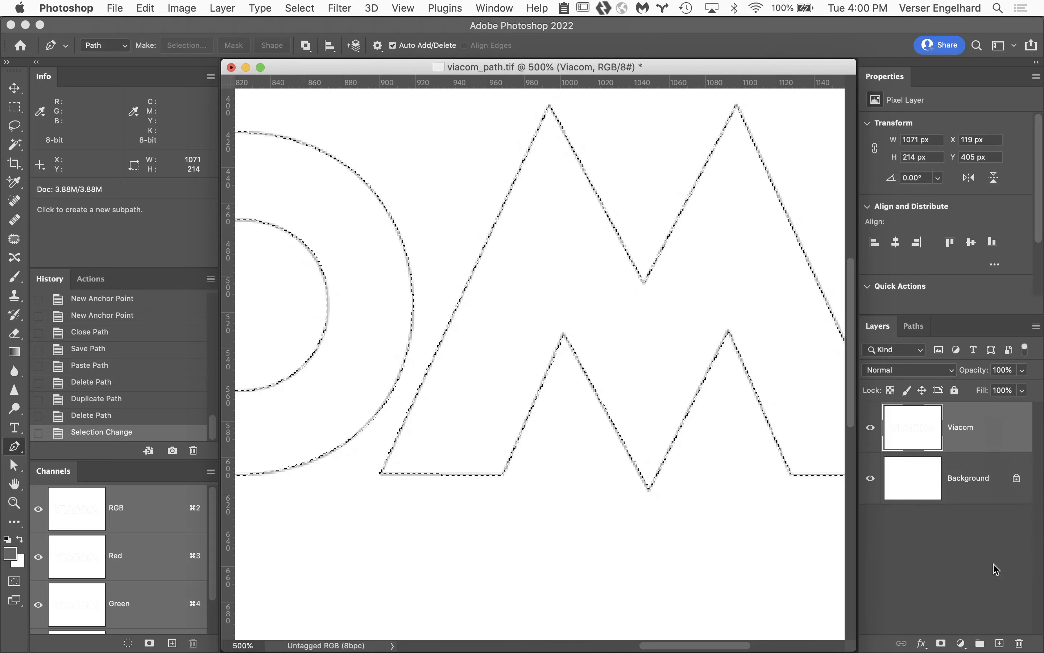
click(1000, 644)
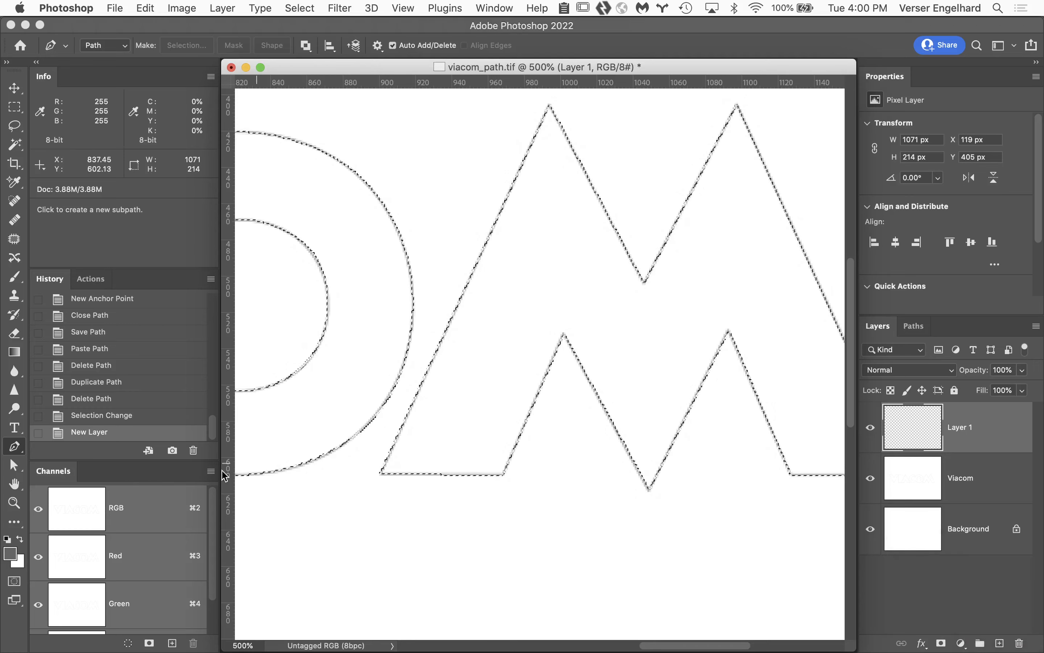
- Set the foreground color to pure red with RGB values 255, 0, 0
click(11, 552)
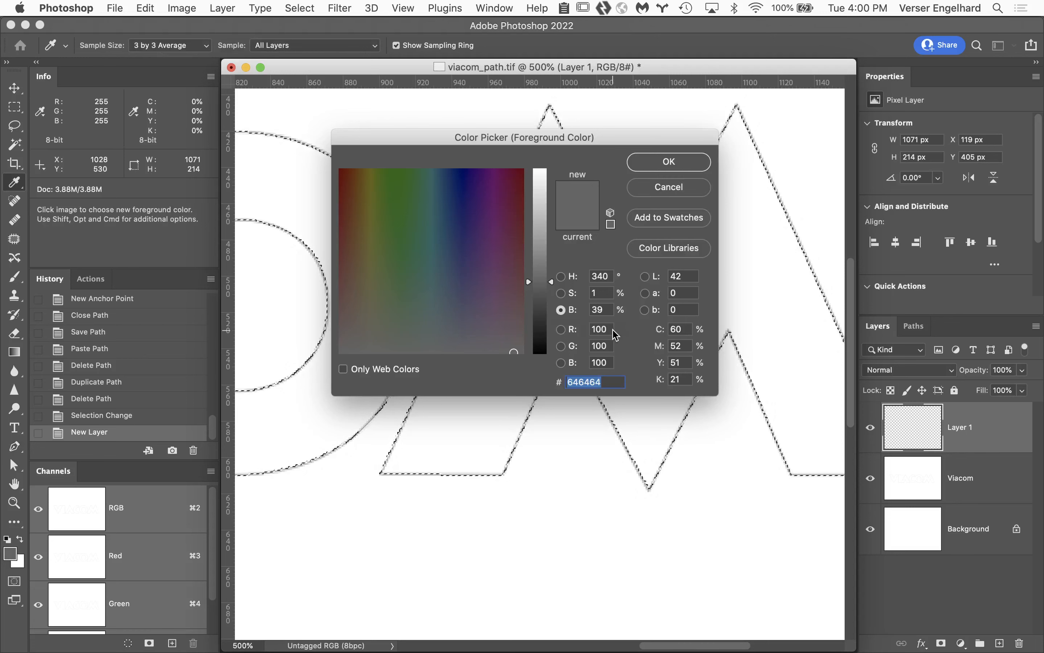
click(602, 329)
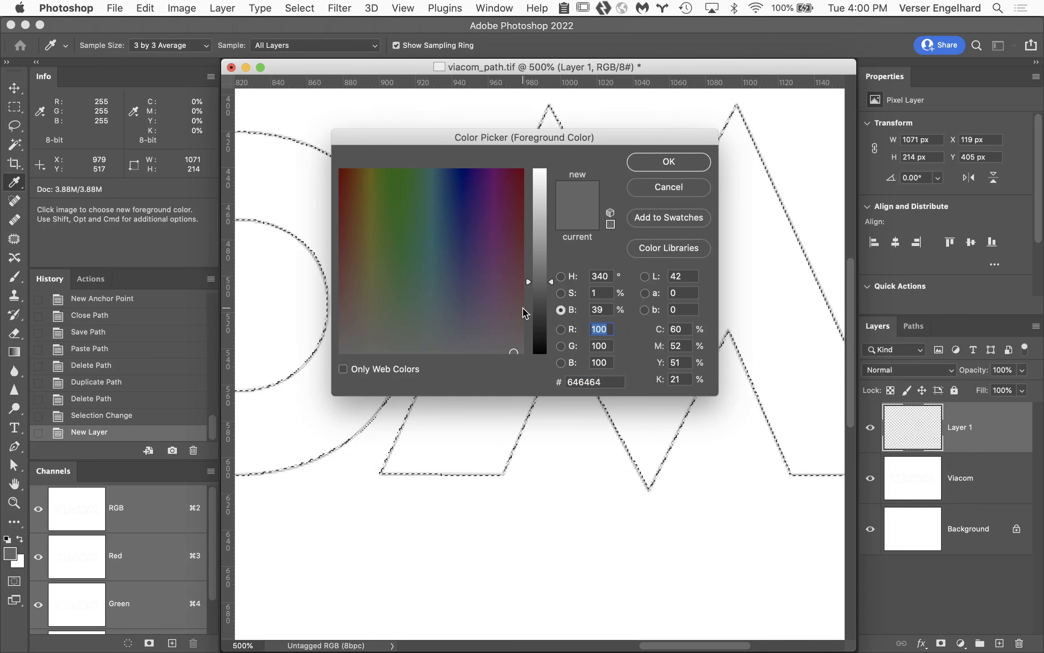
key(F1)
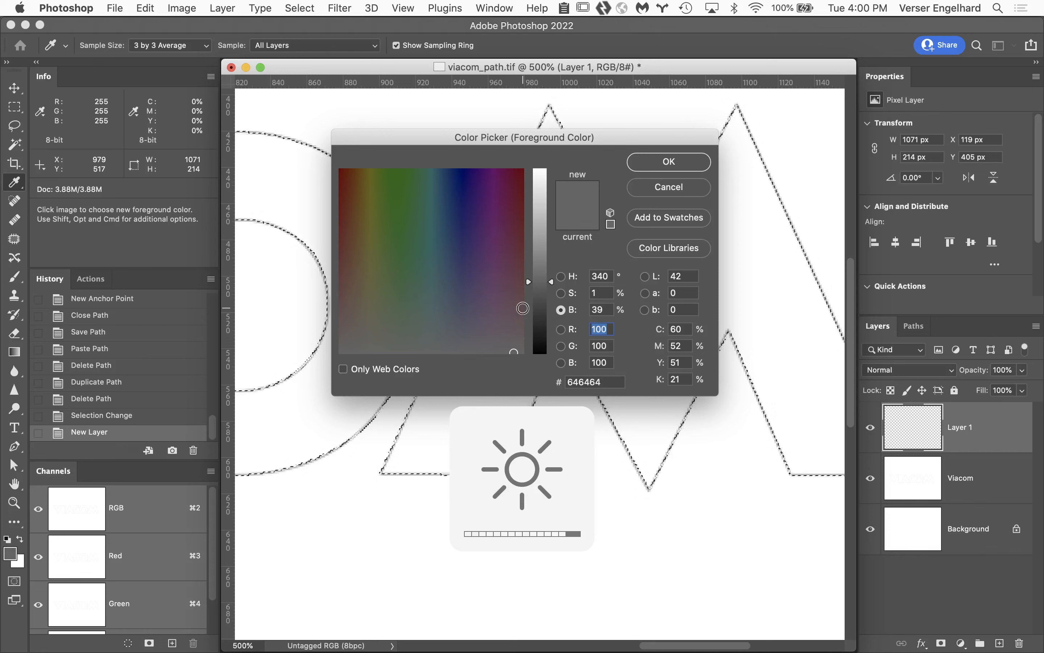
text(255)
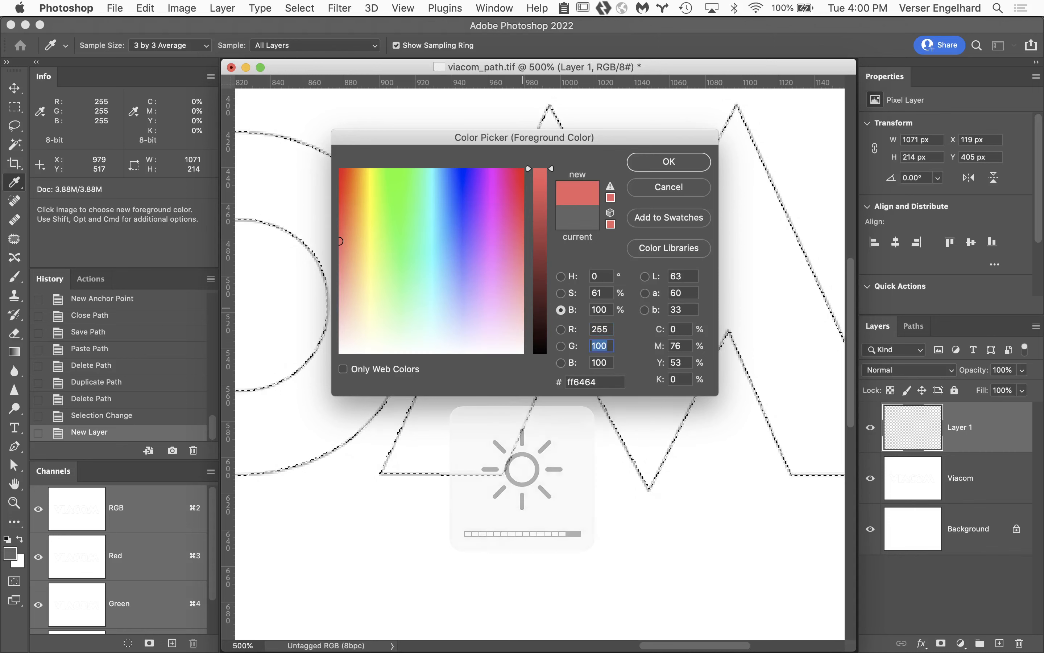
text(0)
key(Tab)
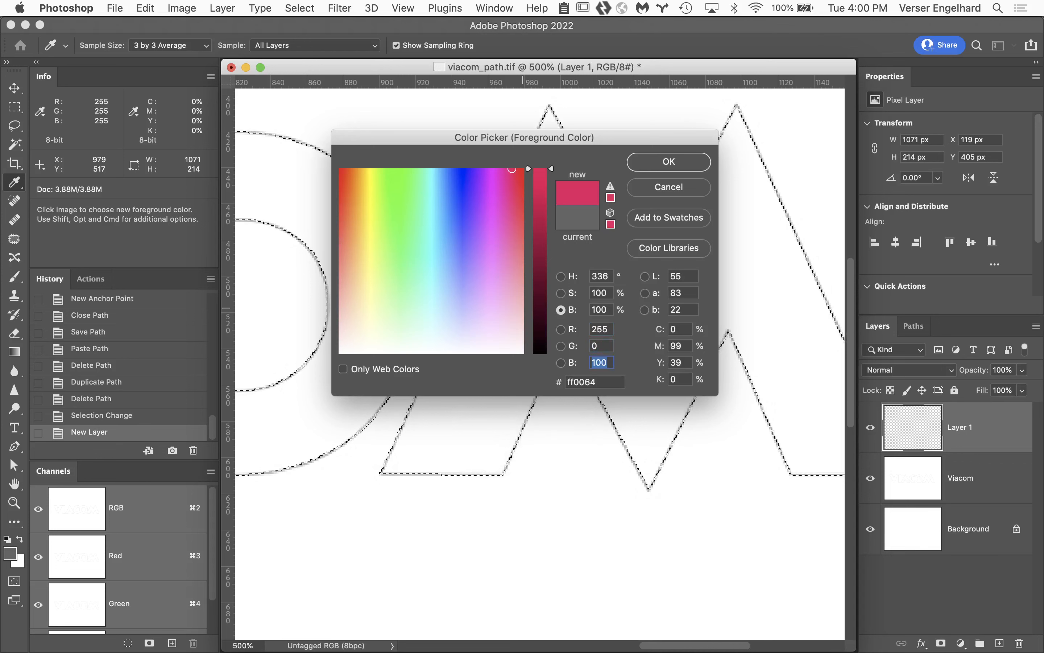
text(0)
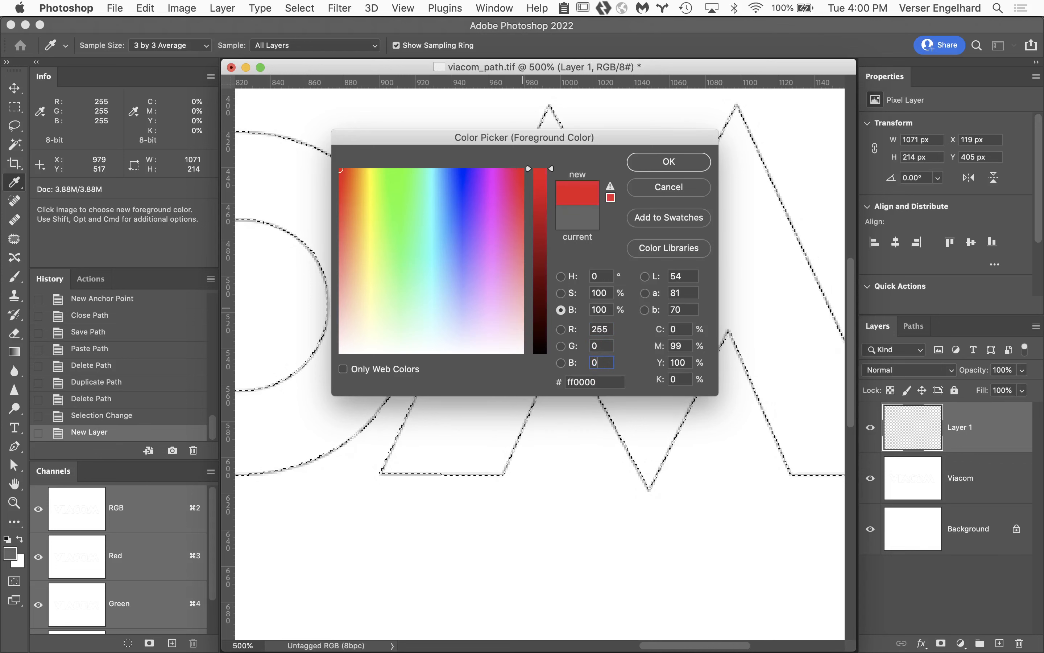
click(690, 161)
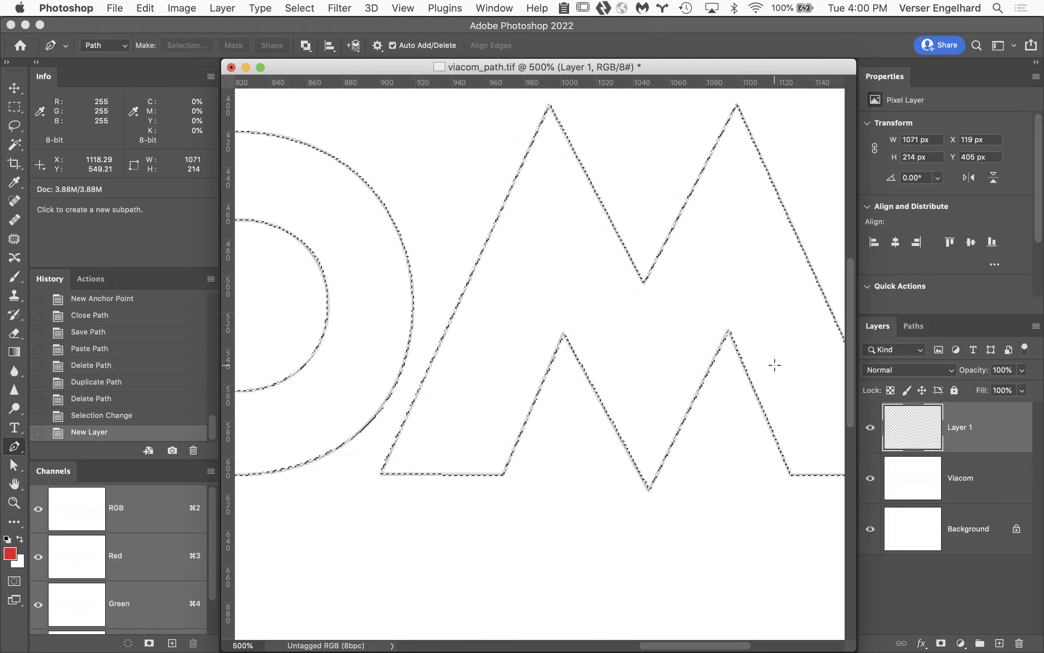
- Fill the letter selection with the red foreground color and deselect it
key(alt+BackSpace)
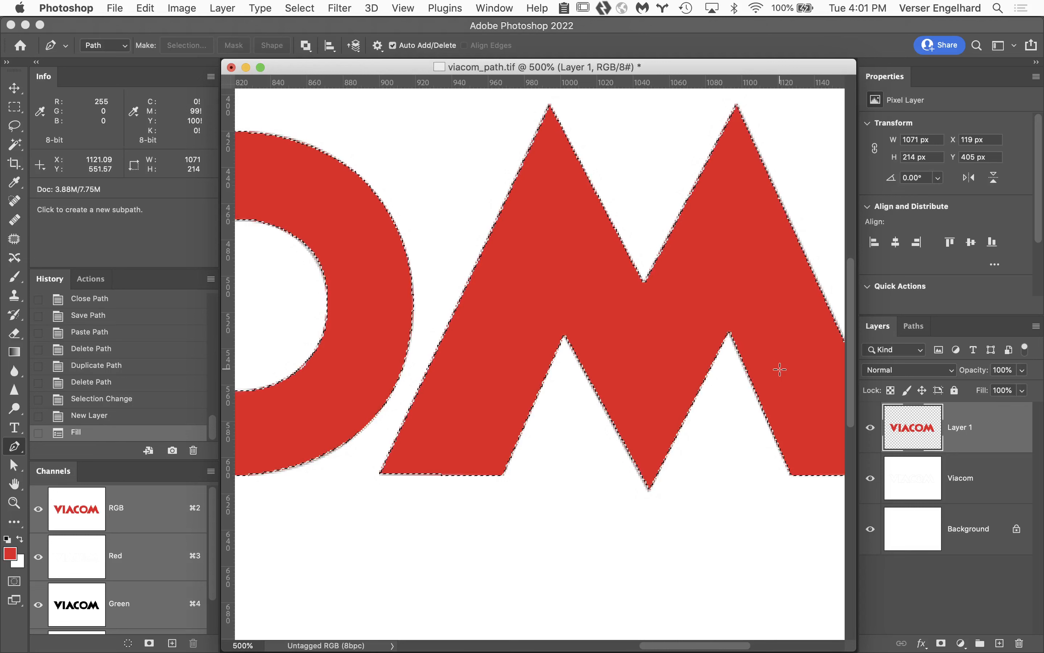
key(super+d)
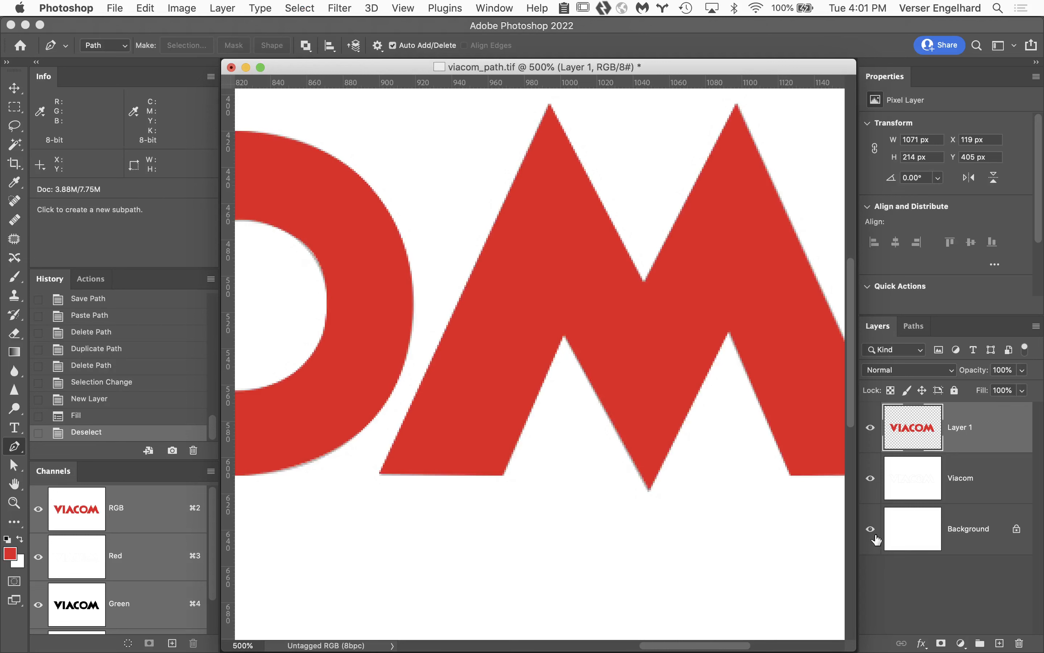
double_click(14, 484)
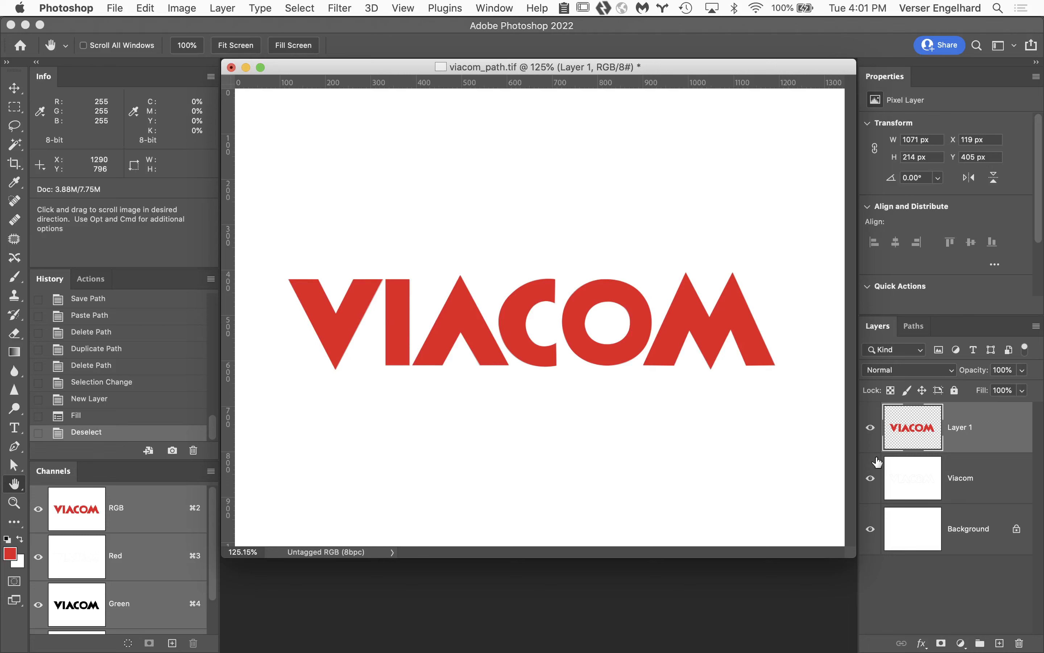
- Delete the red-filled layer and load the VIAC path as a selection again
drag(993, 445, 1022, 645)
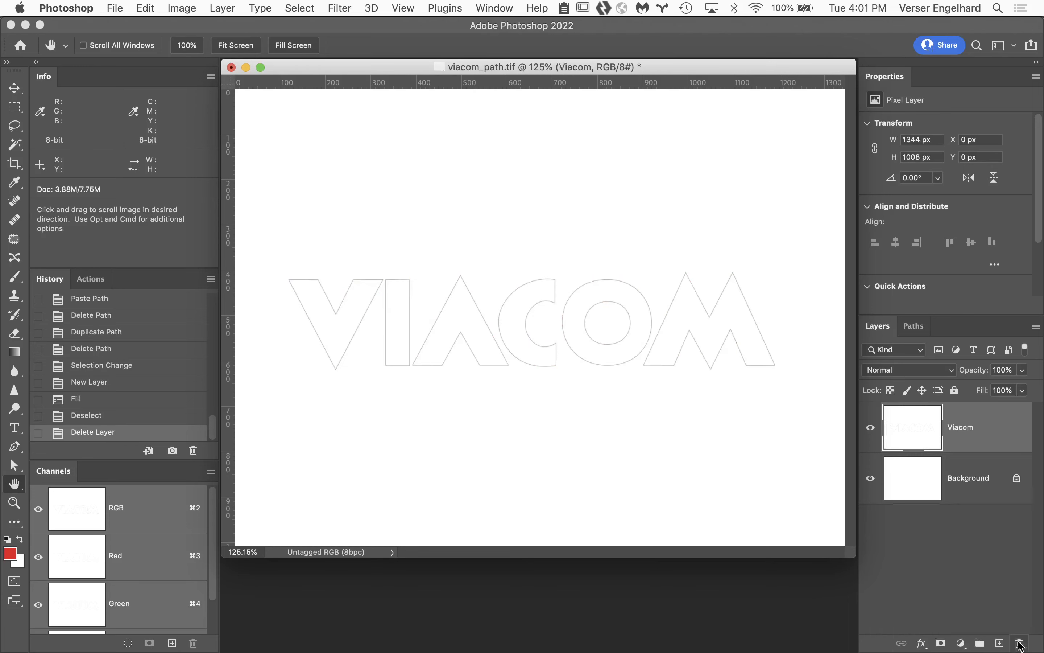
click(915, 326)
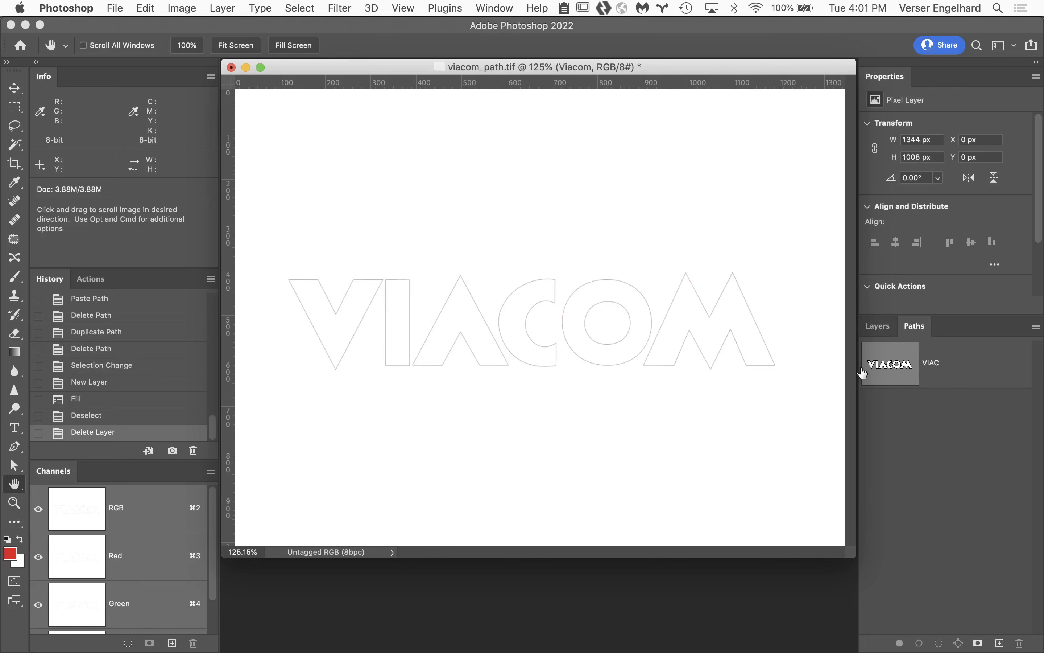
click(905, 366)
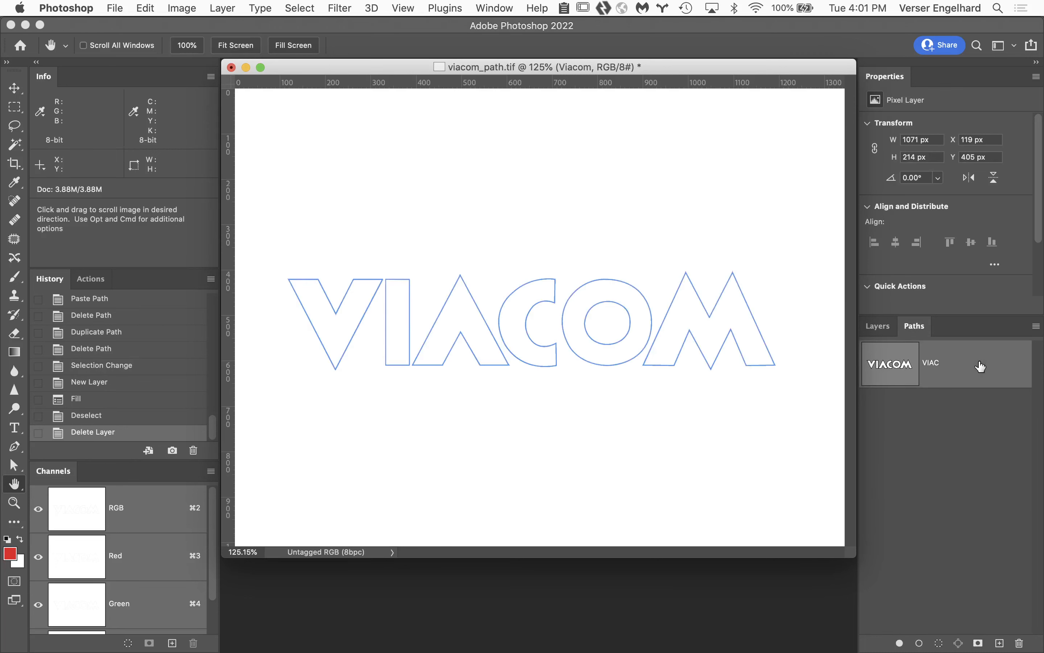
super+click(890, 366)
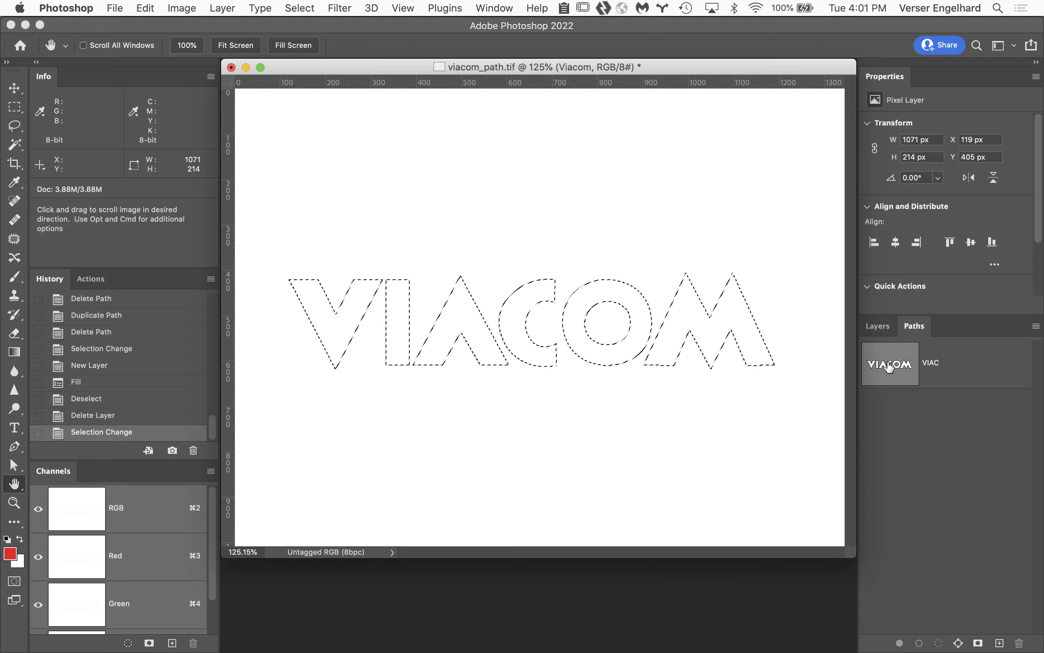
- Fill the letter selection with the red foreground color on a new layer above the Viacom layer, and clear the selection
click(882, 329)
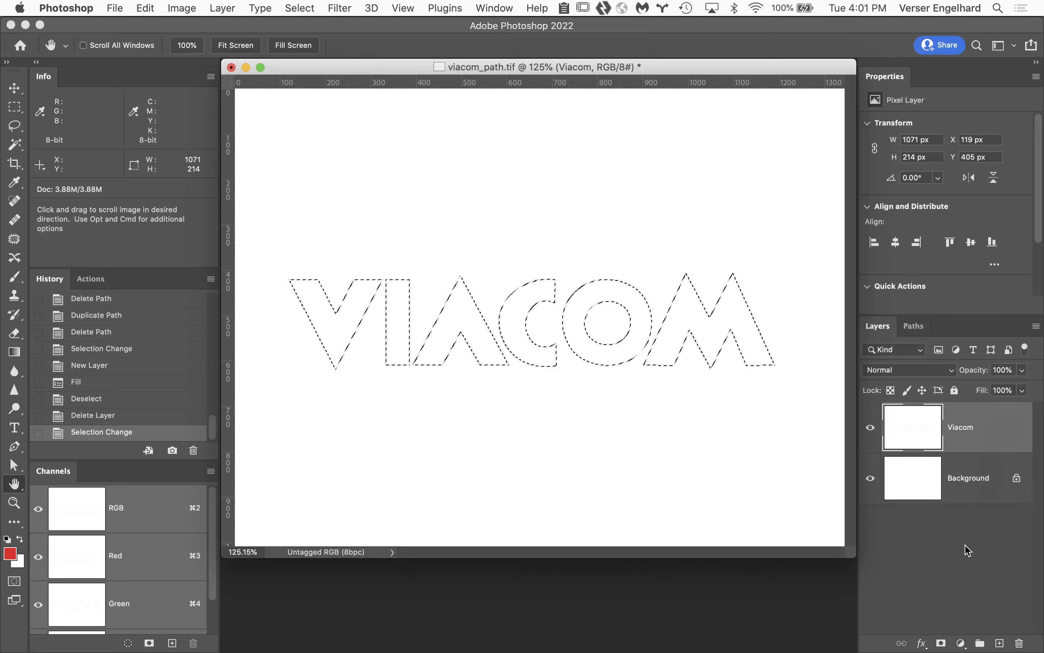
click(1000, 643)
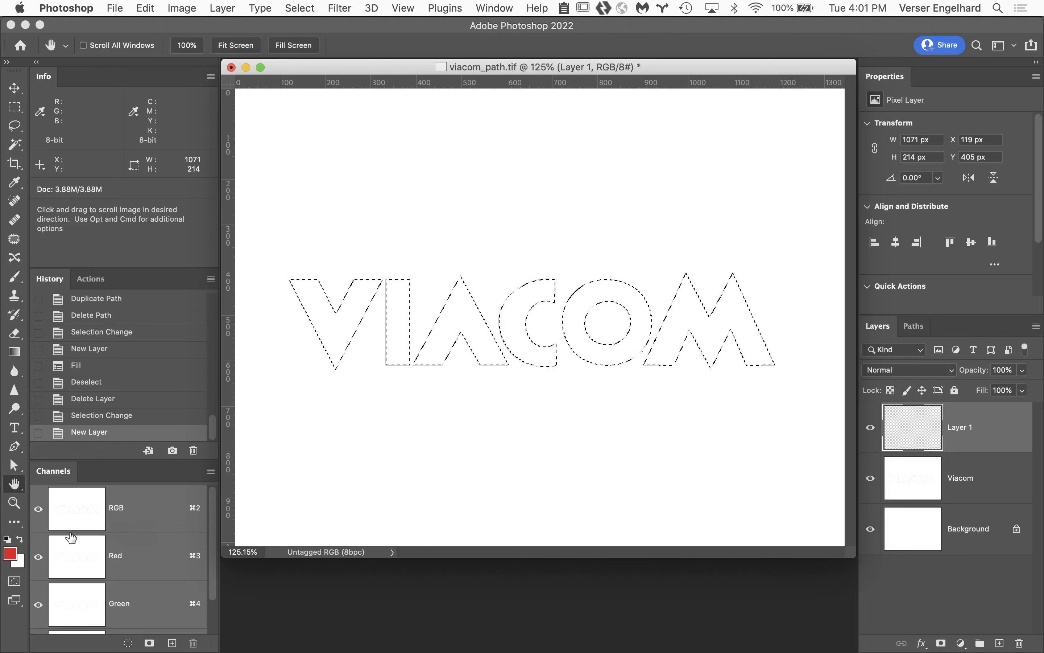
click(10, 554)
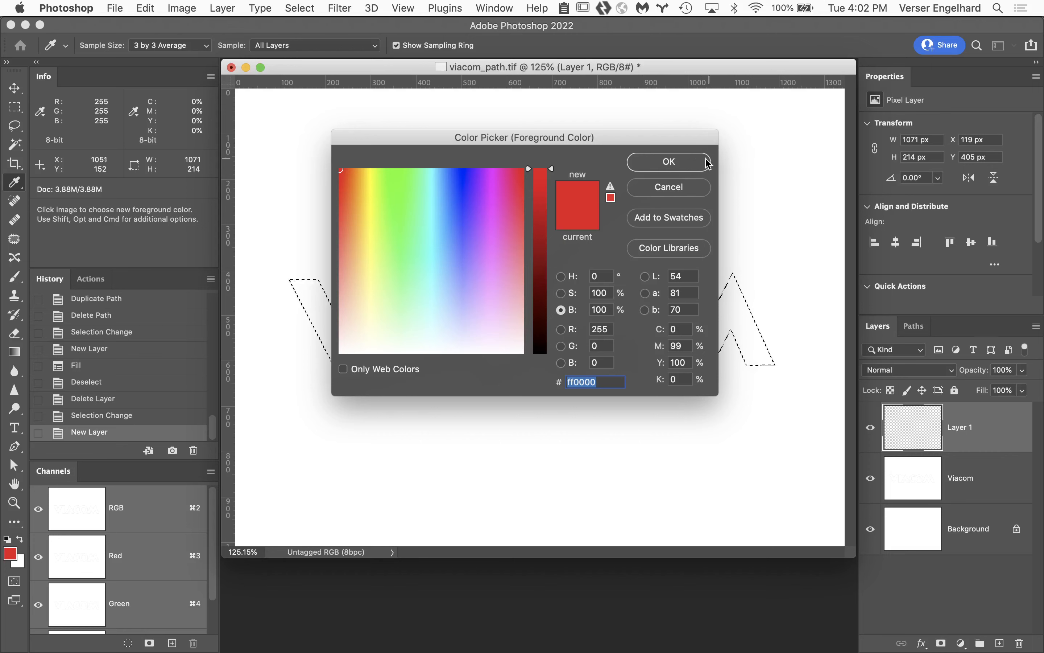
click(690, 163)
key(h)
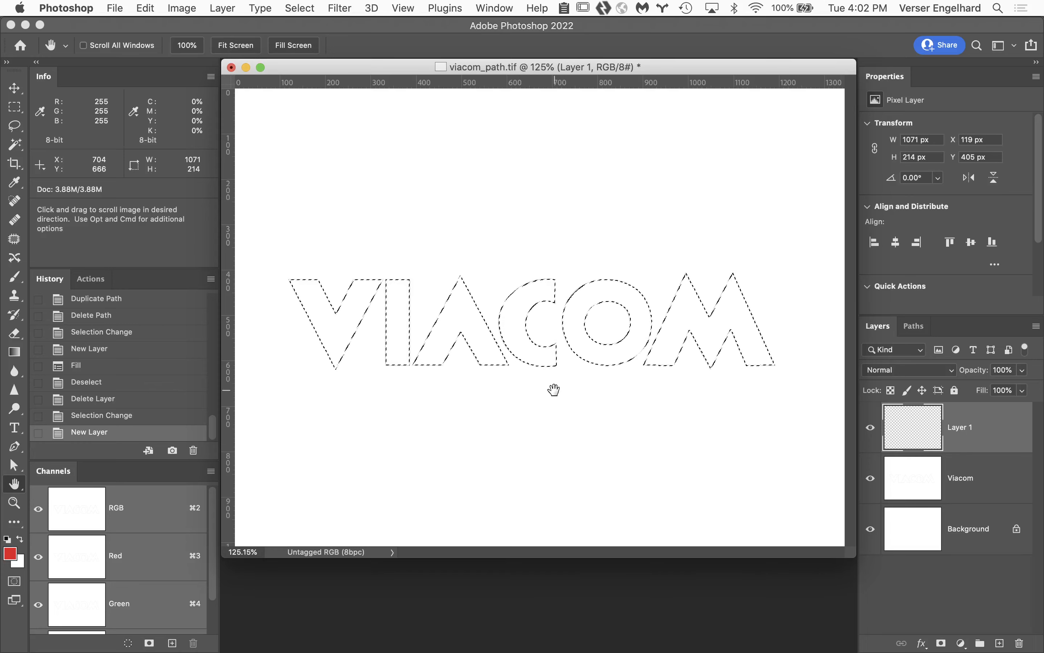
key(alt)
key(alt+BackSpace)
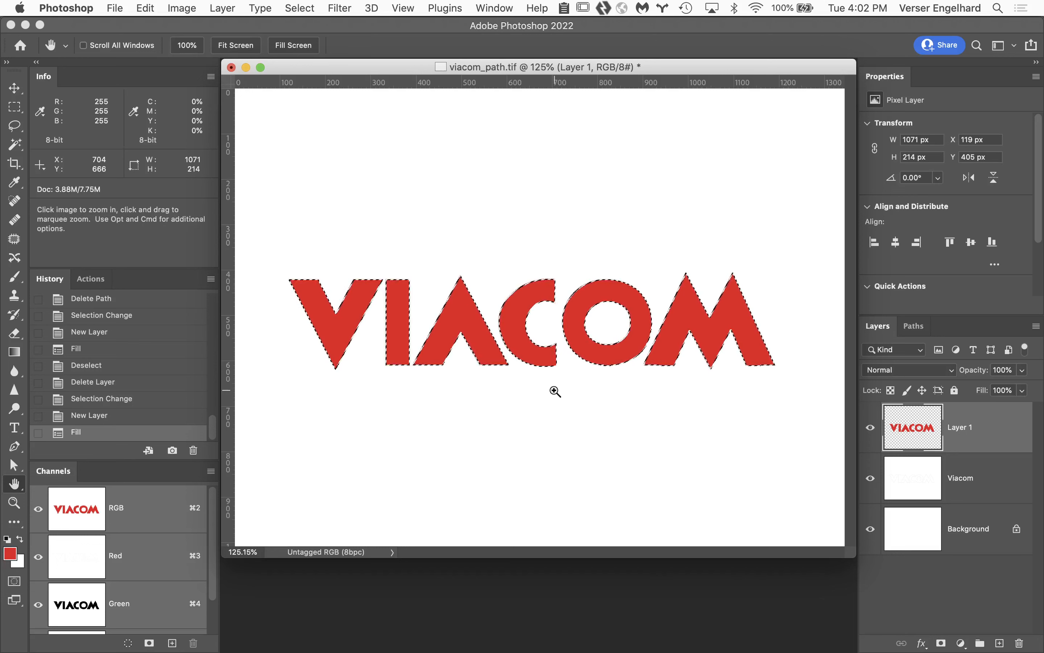
key(super+d)
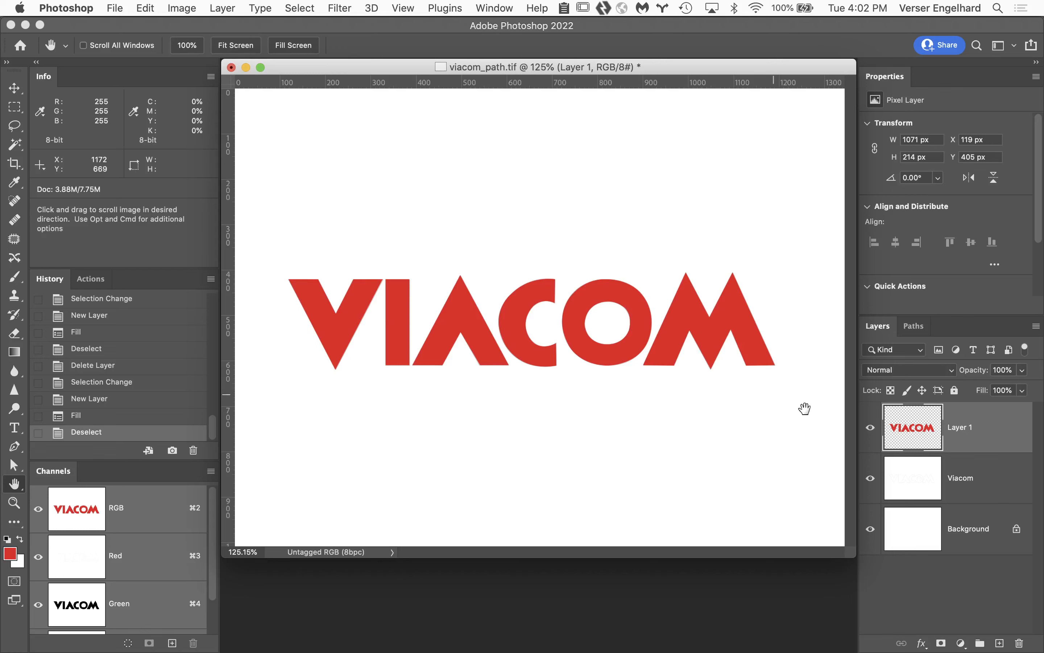
- Hide the red-filled lettering layer and display the VIAC path over the outlined letters
click(871, 428)
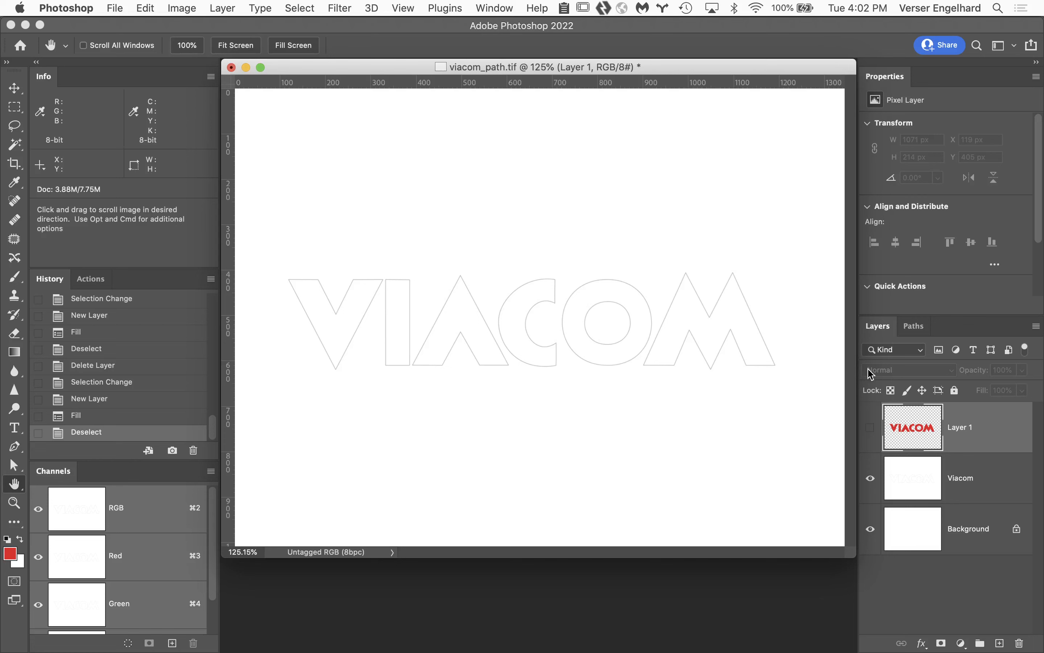
click(920, 326)
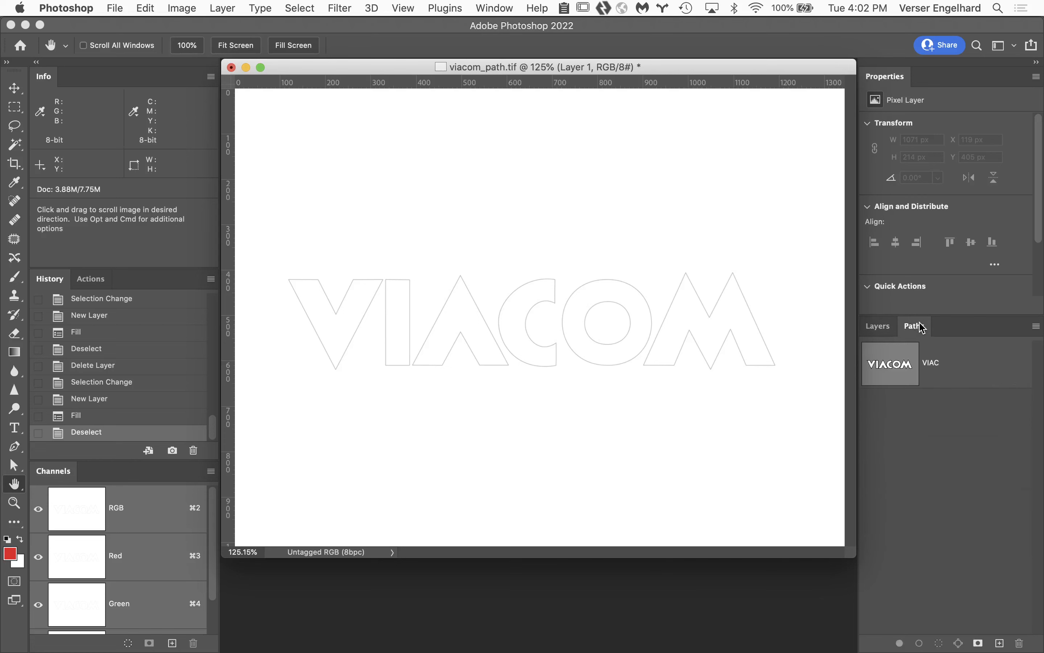
click(982, 366)
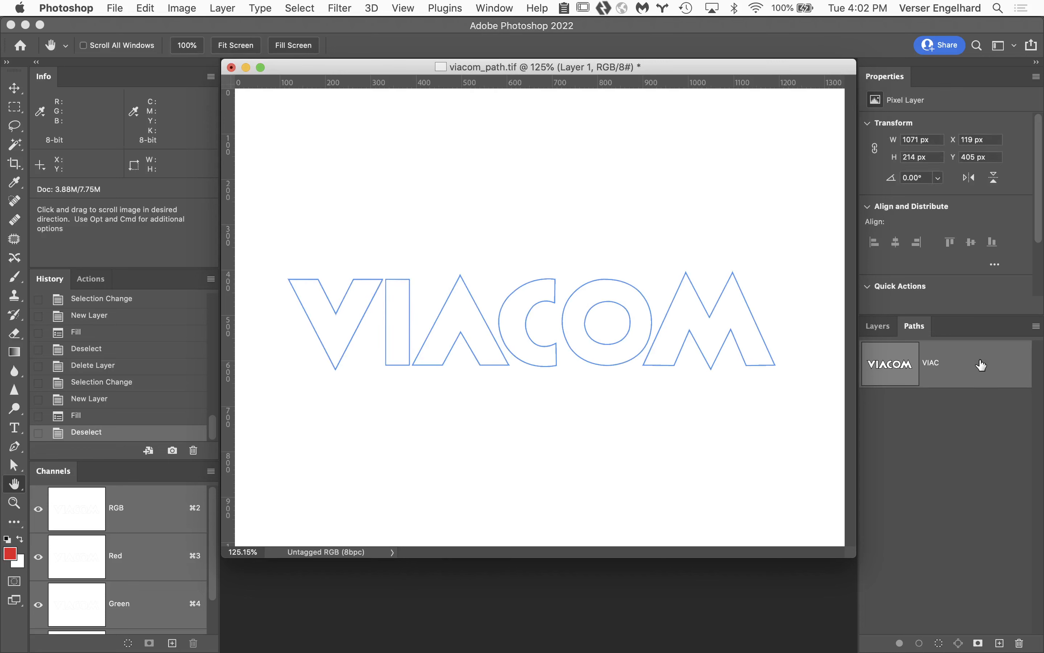
- Select the whole V subpath with the Path Selection tool, try moving it away from its outline, and undo the move
super+click(336, 343)
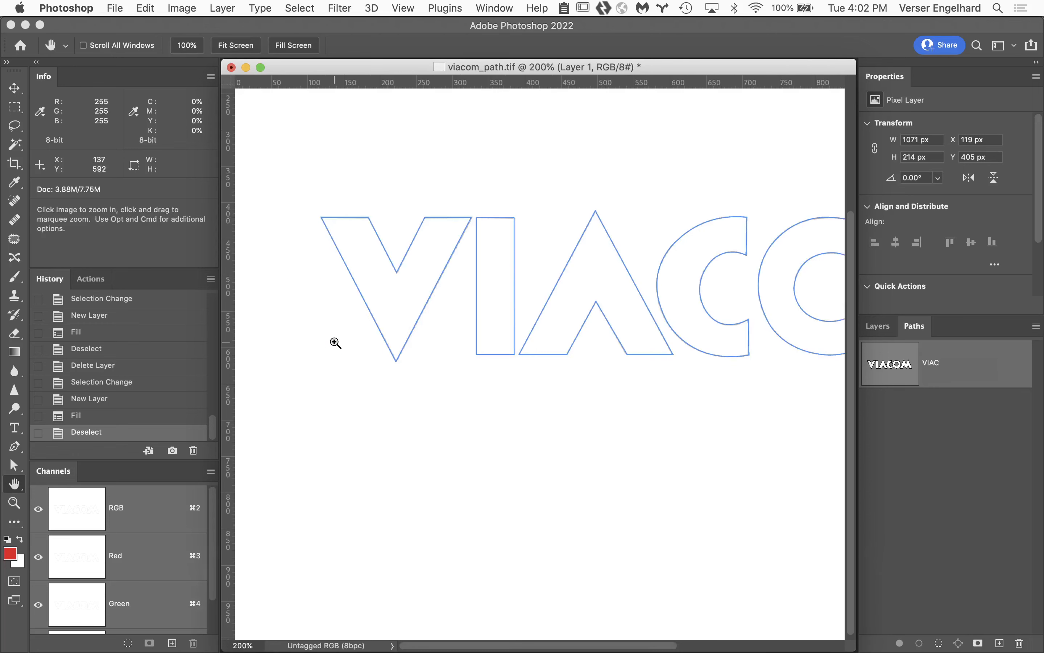
super+click(401, 290)
super+click(484, 362)
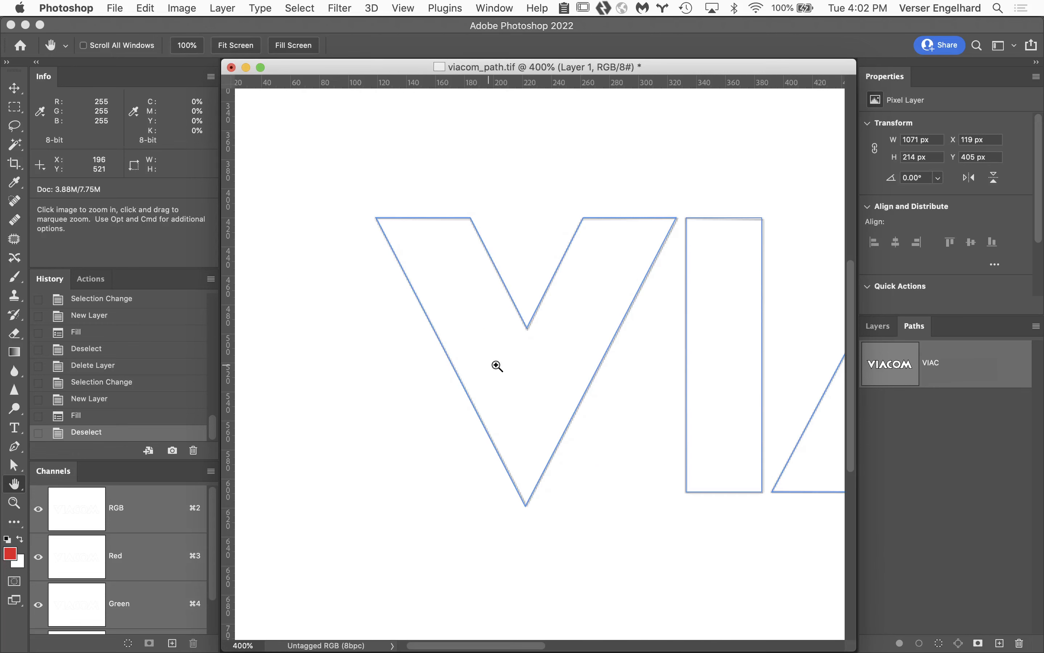
super+click(553, 375)
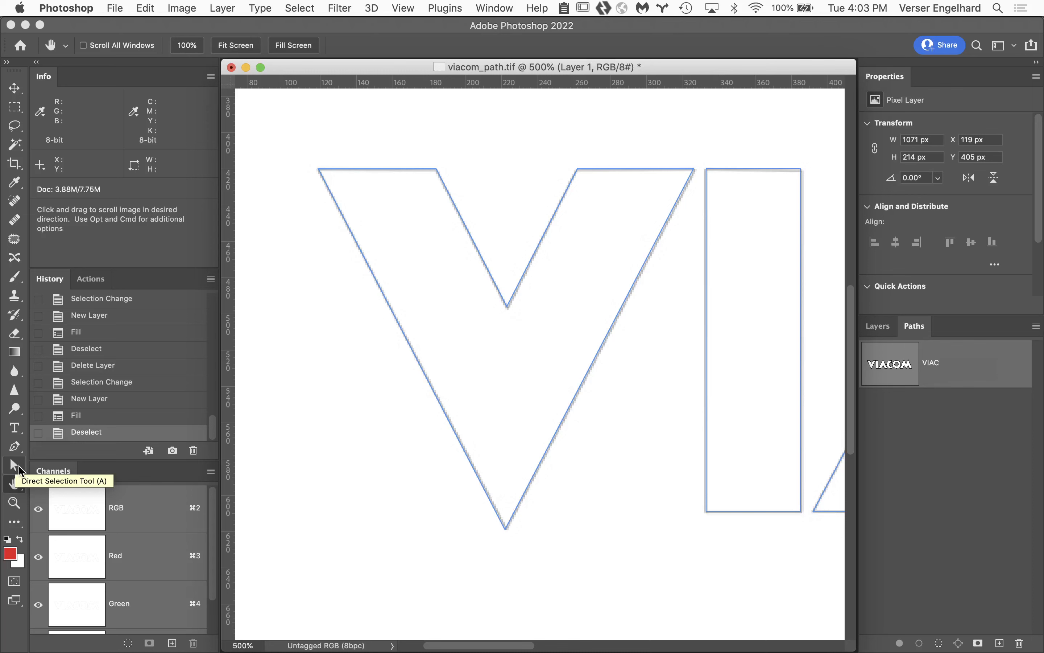
click(20, 469)
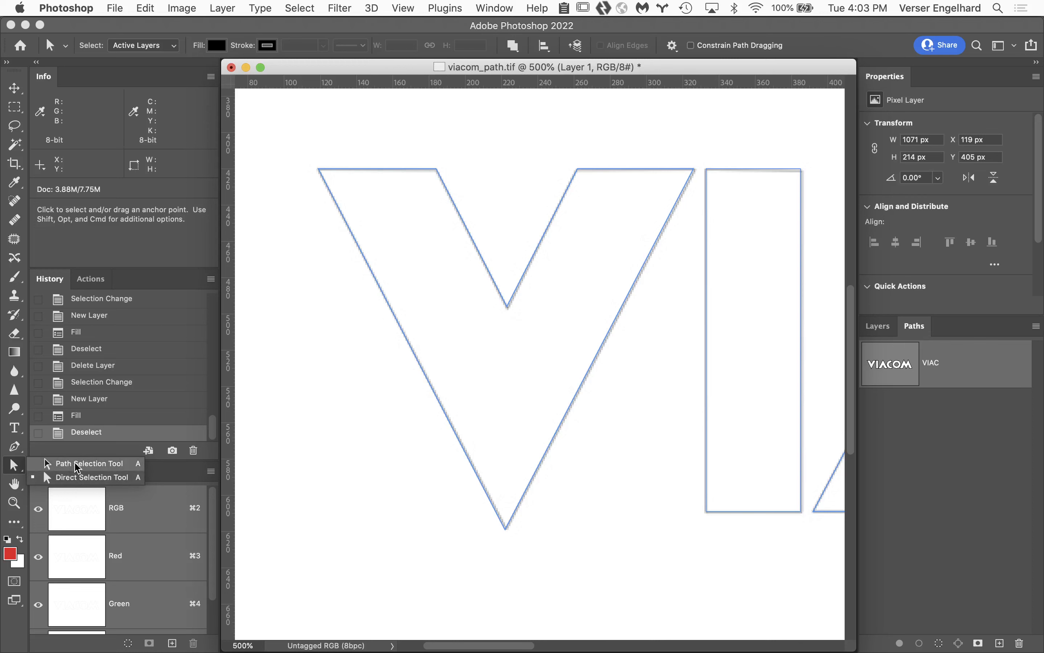
click(77, 468)
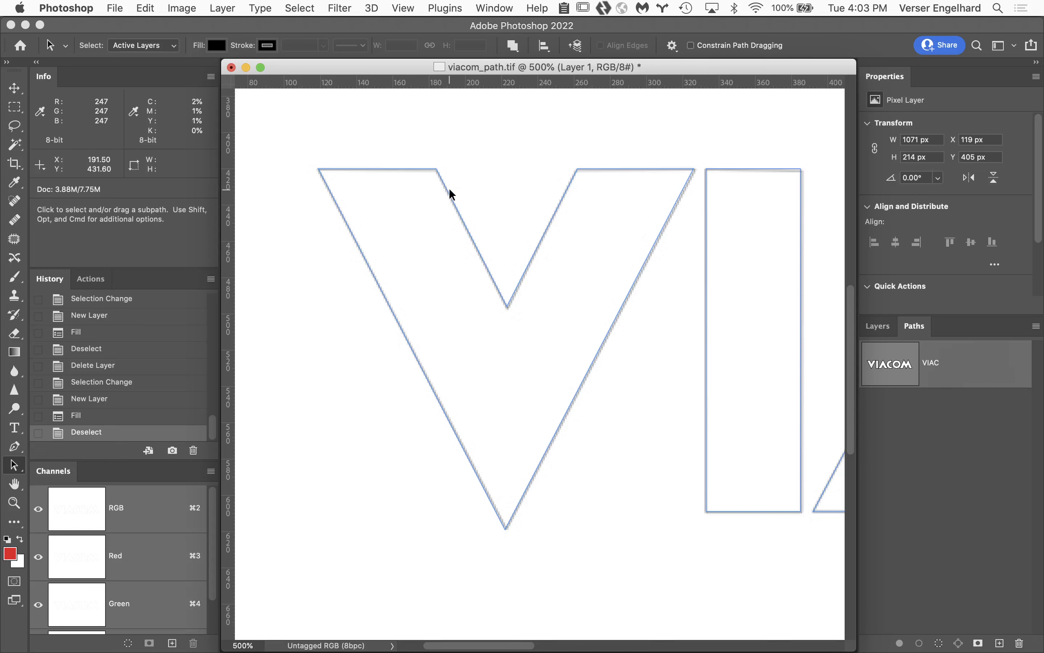
click(436, 171)
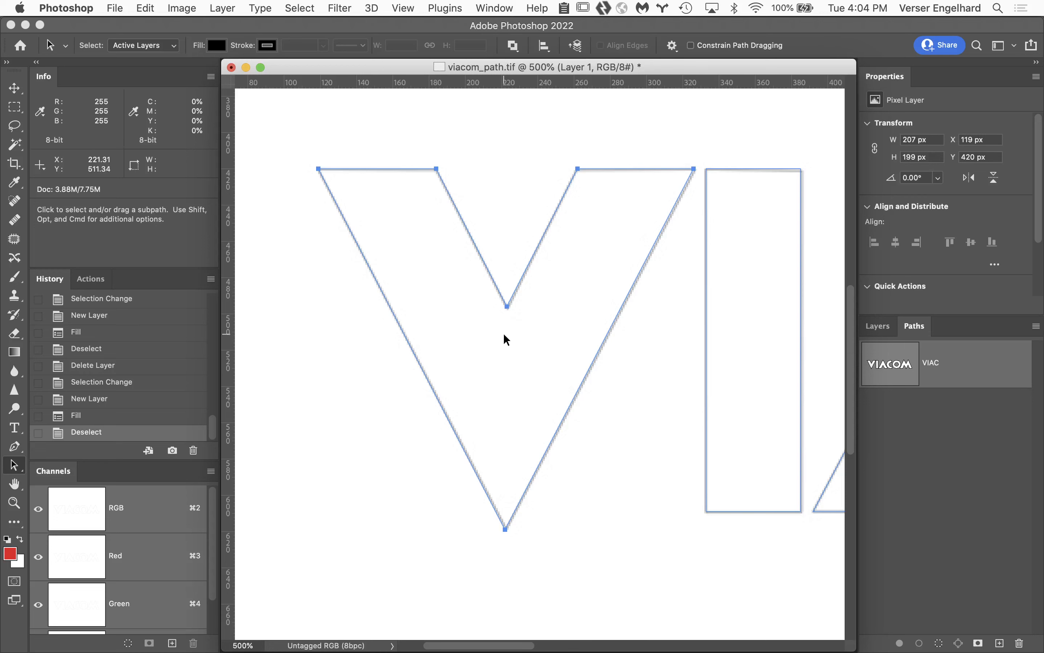
drag(506, 335, 446, 401)
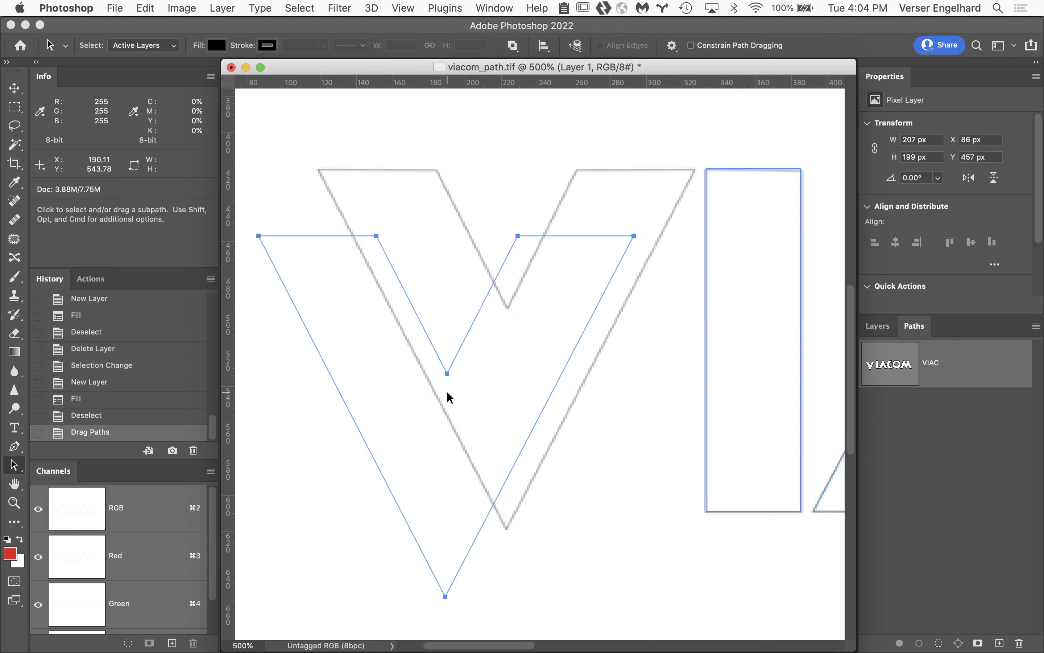
key(super+z)
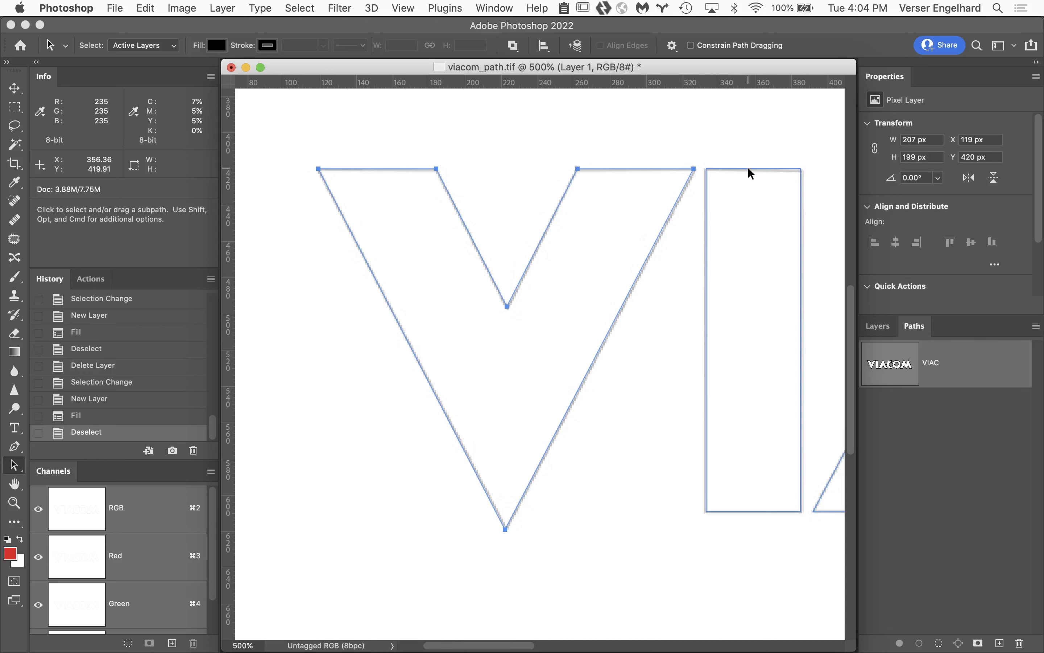
- Add the I subpath to the selected V, try moving both subpaths together, and undo the move
key(shift)
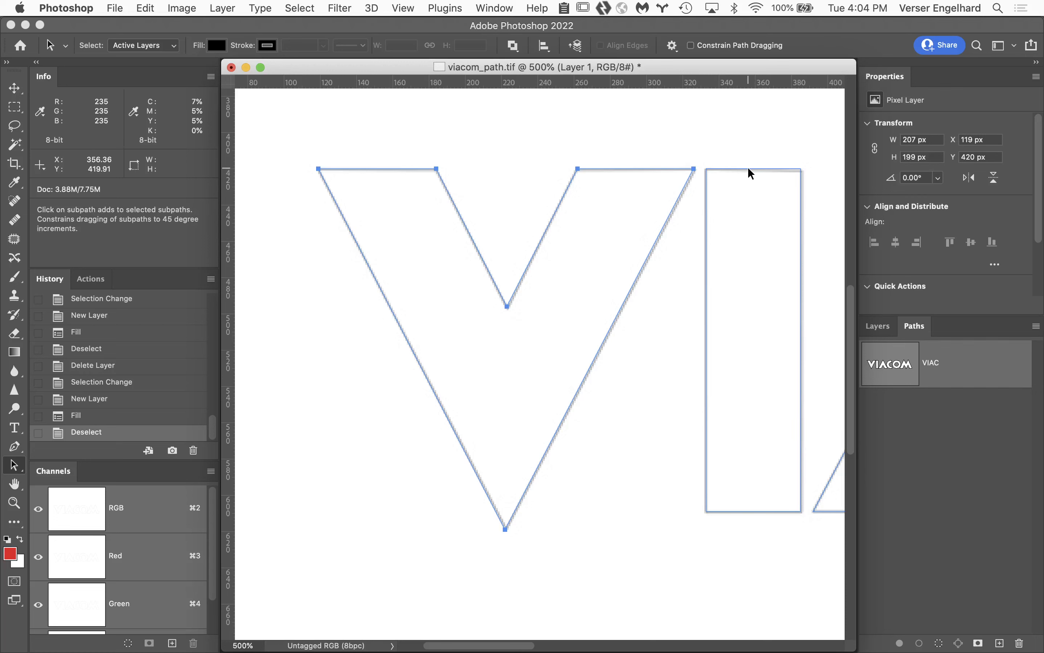
shift+click(749, 168)
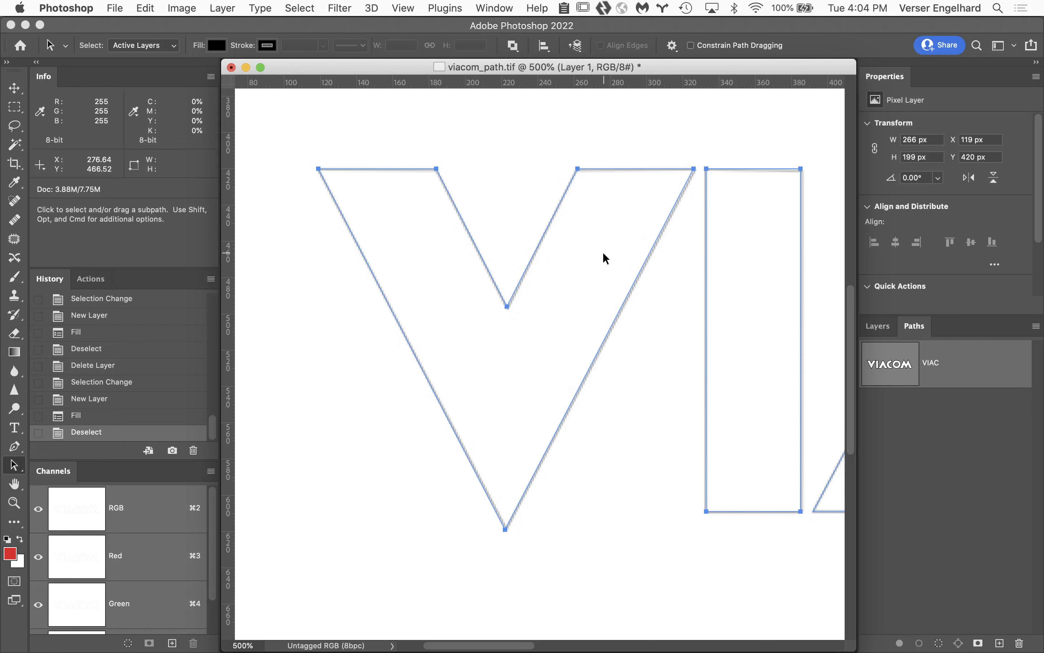
drag(604, 259, 549, 344)
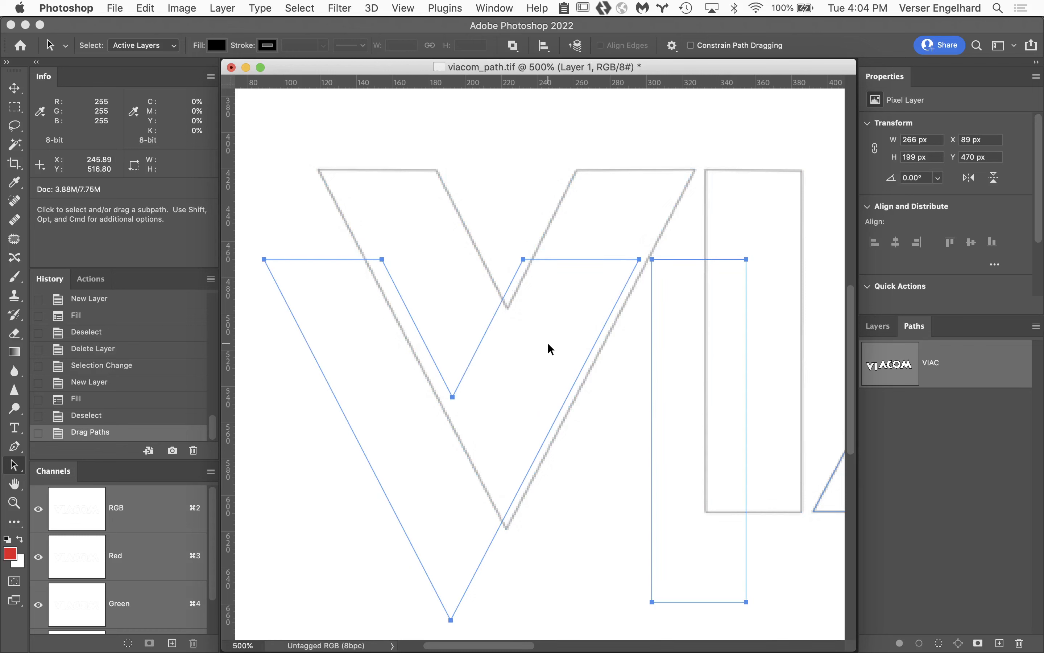
key(super+z)
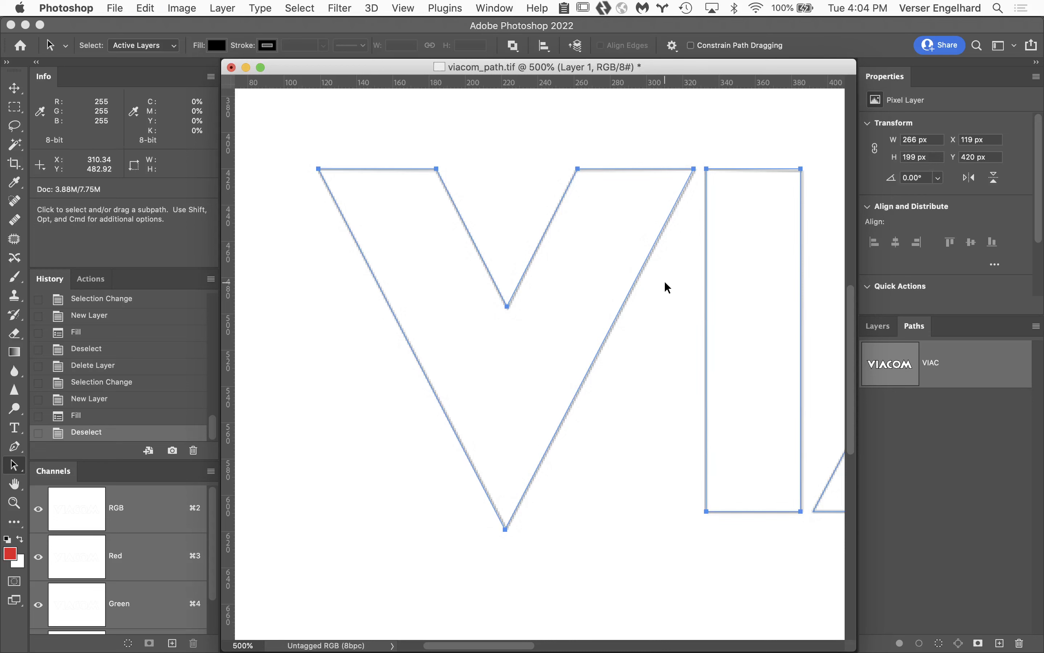
- Clear the subpath selection, try shifting the V subpath slightly by its upper-right corner with the Path Selection tool, and undo it
click(651, 539)
key(space)
drag(641, 531, 459, 511)
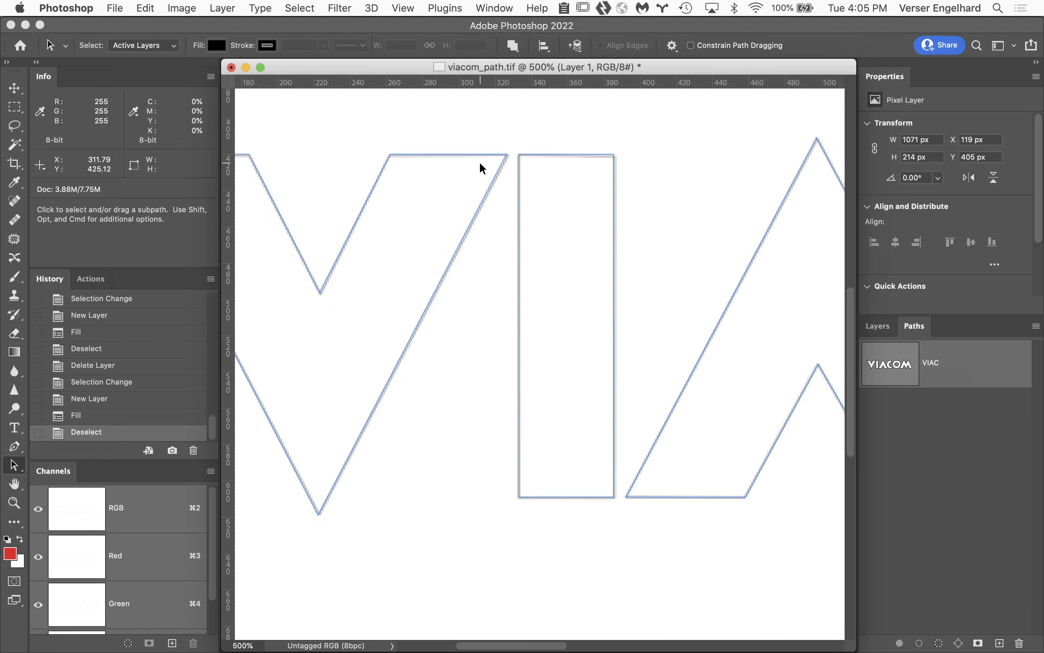
key(z)
click(502, 160)
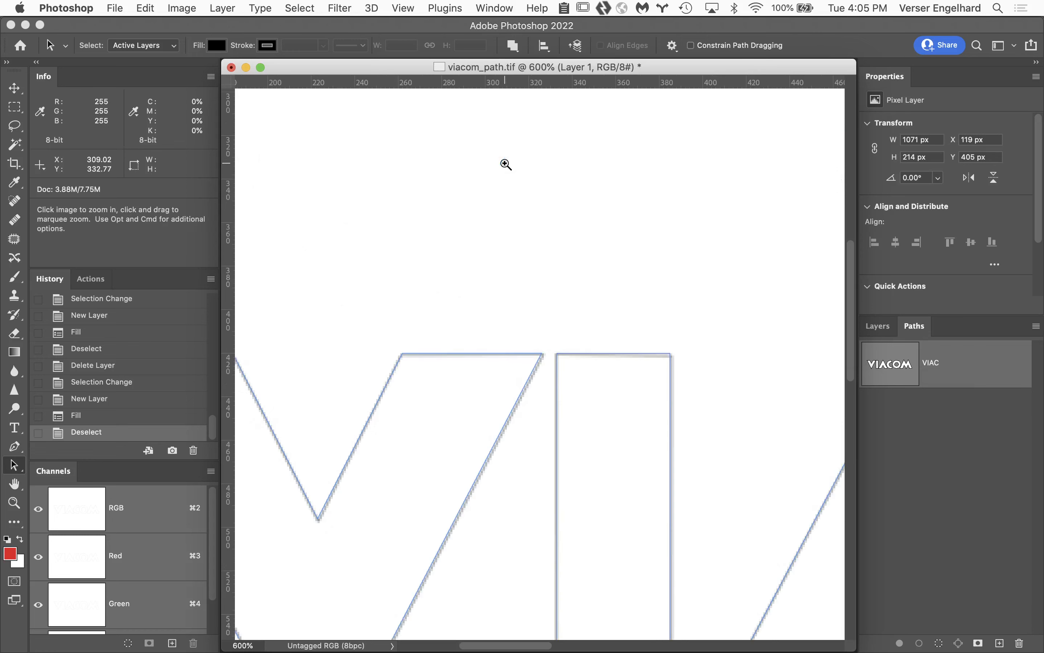
click(535, 367)
click(516, 364)
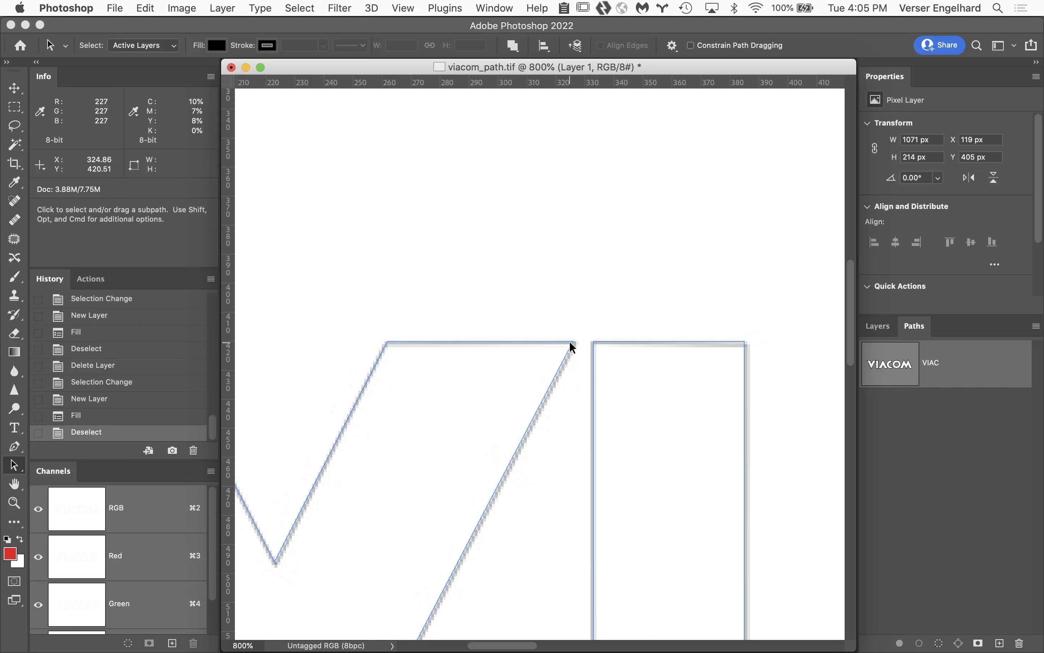
click(505, 347)
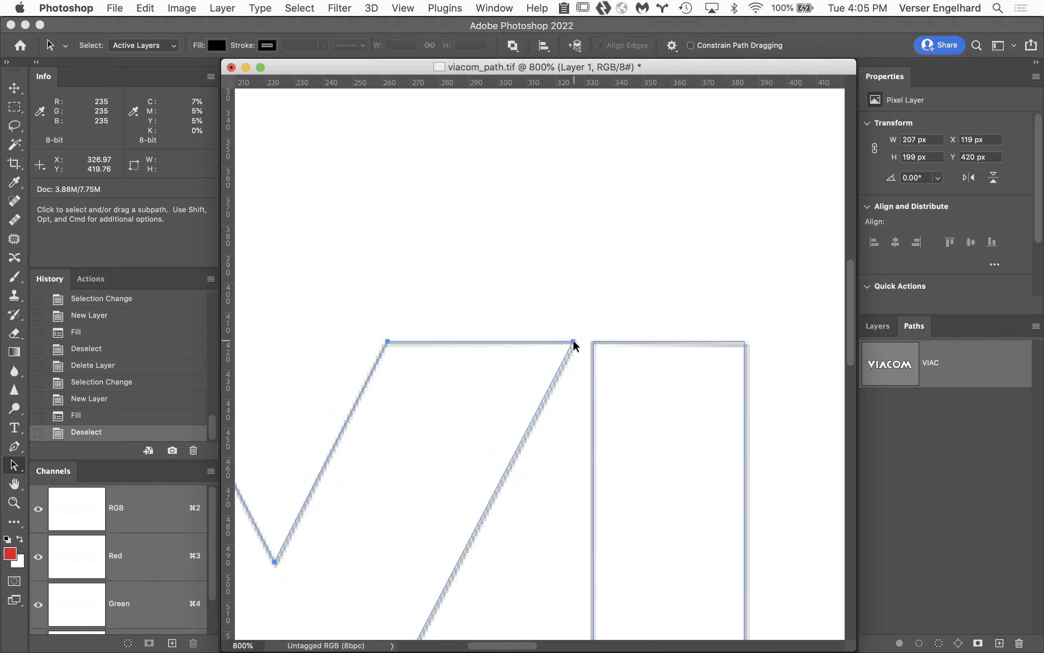
mouse_move(573, 345)
mouse_down()
mouse_move(586, 362)
mouse_move(574, 362)
mouse_move(579, 335)
mouse_move(552, 347)
mouse_move(581, 354)
mouse_up()
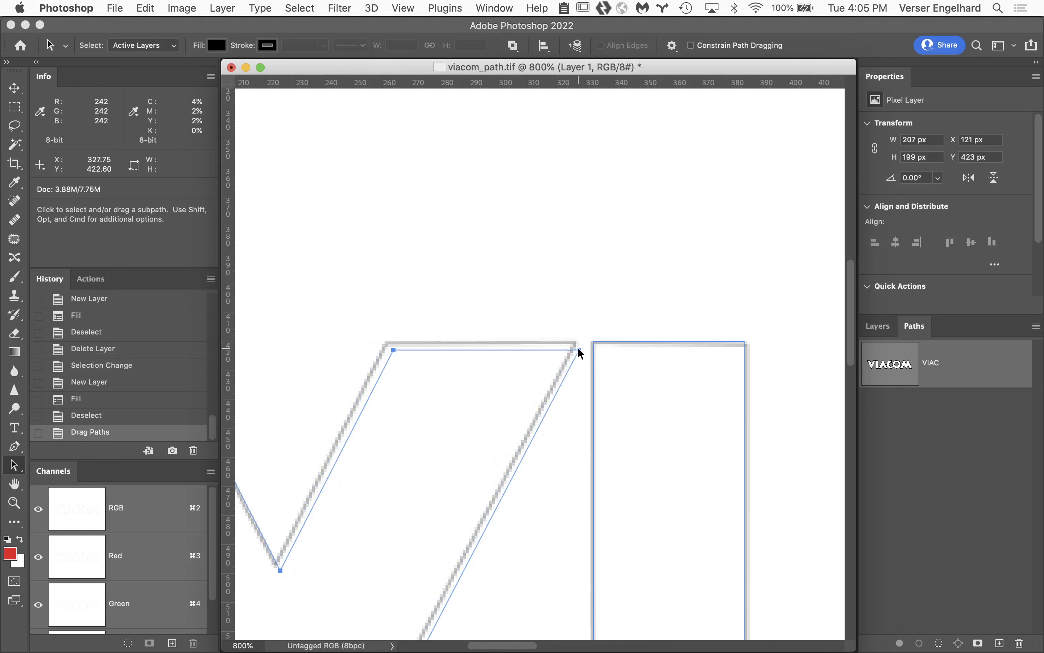
key(super+z)
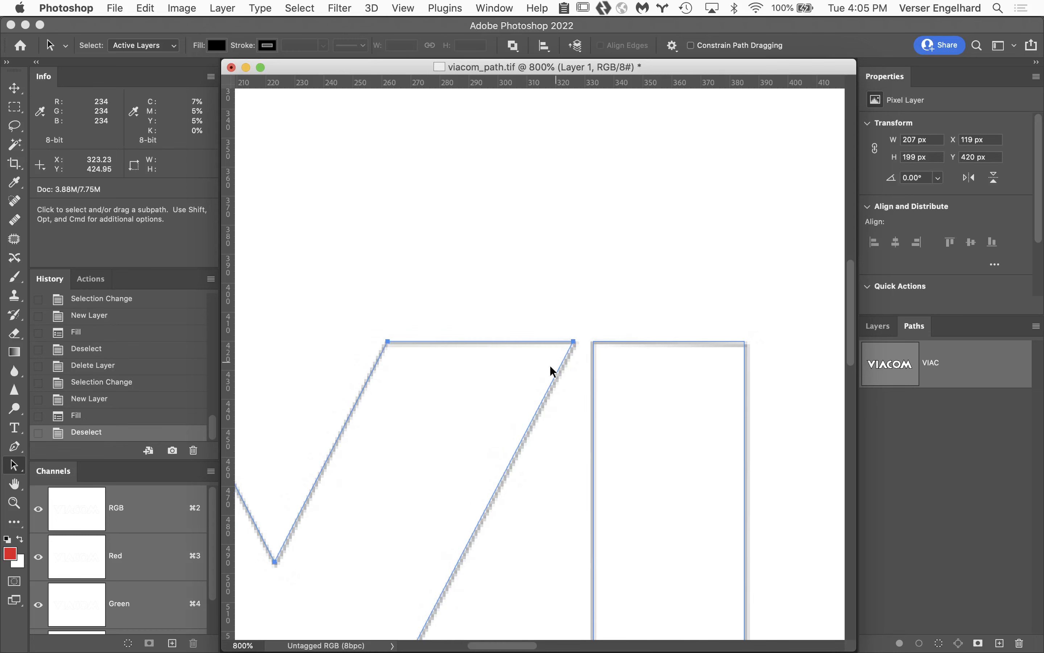
- With the Direct Selection tool, move the V's upper-right corner anchor and its inner vertex anchor onto the grey outline
alt+super+click(490, 387)
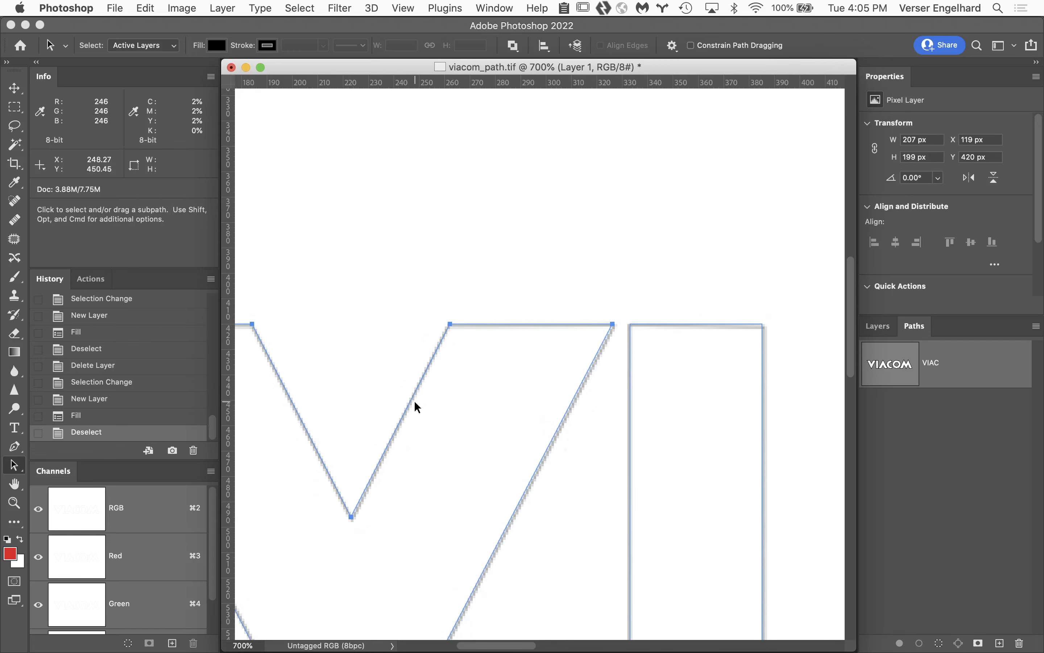
alt+super+click(412, 436)
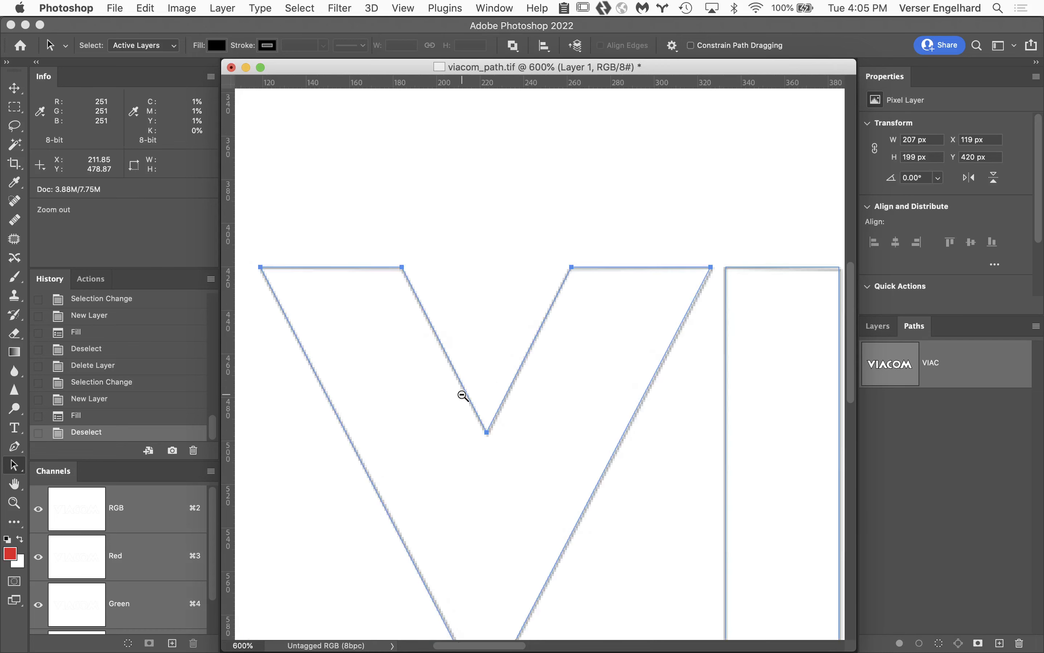
drag(503, 448, 492, 345)
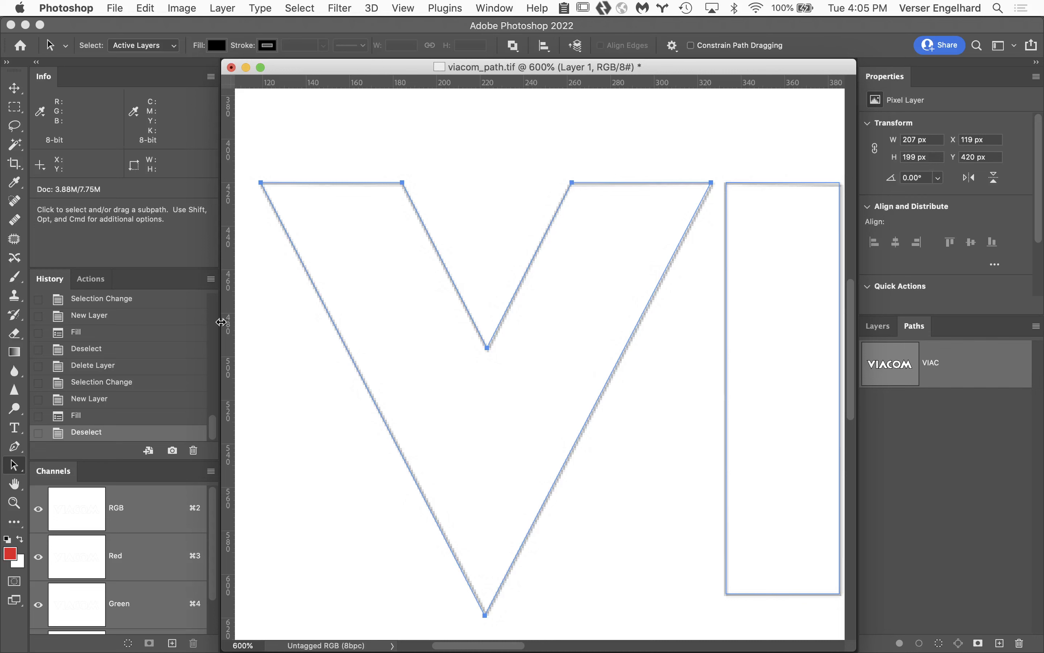
drag(16, 469, 65, 480)
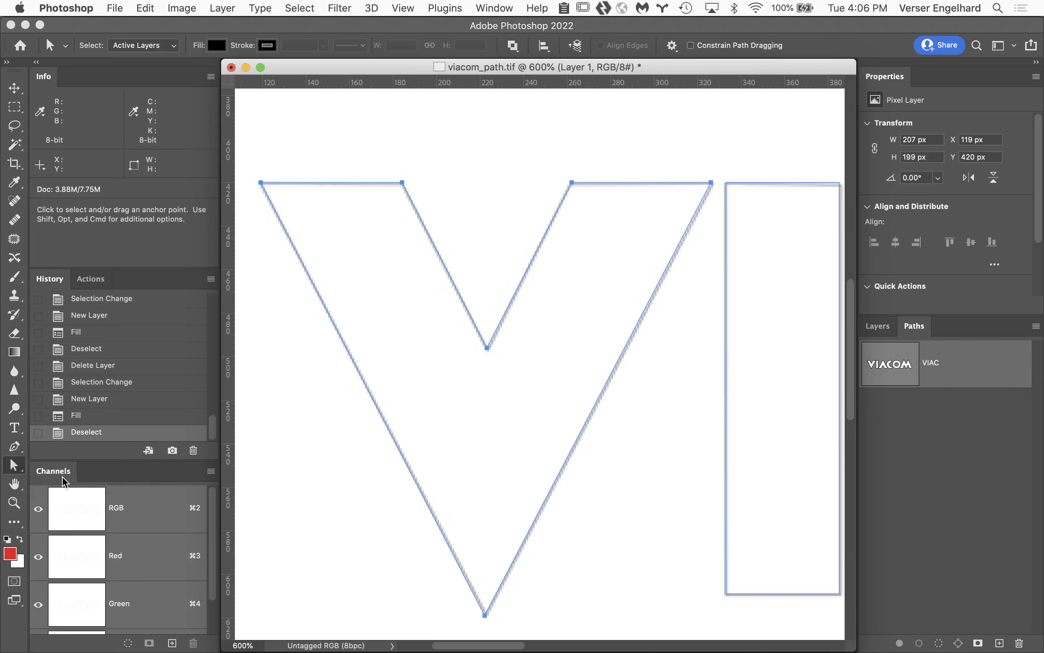
click(712, 183)
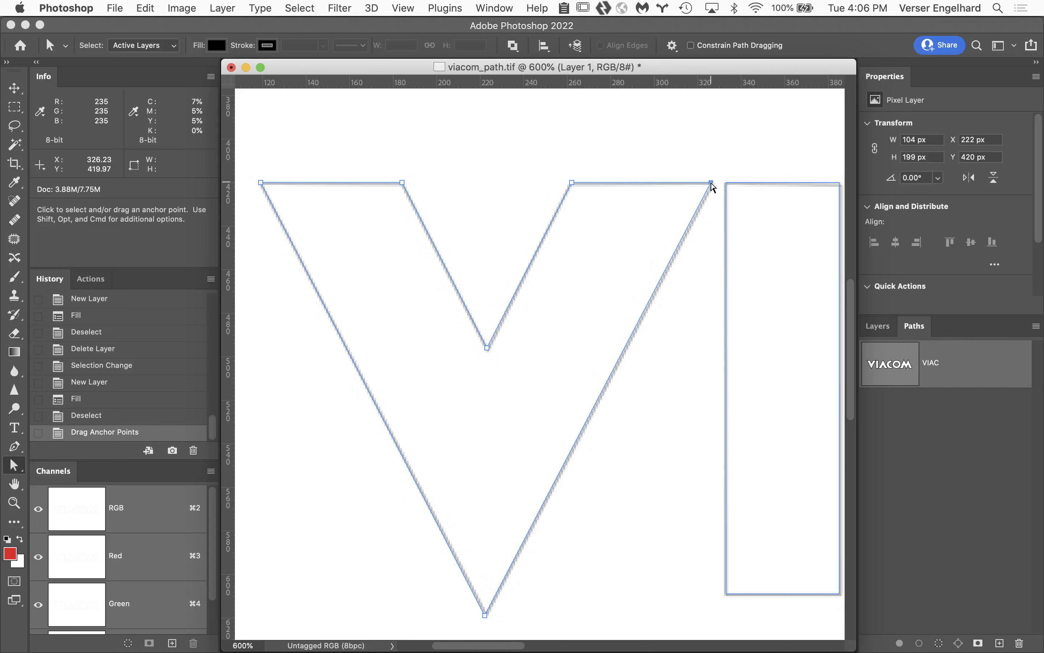
mouse_move(713, 184)
mouse_down()
mouse_move(717, 164)
mouse_move(695, 168)
mouse_move(634, 123)
mouse_move(725, 173)
mouse_move(683, 176)
mouse_move(715, 189)
mouse_up()
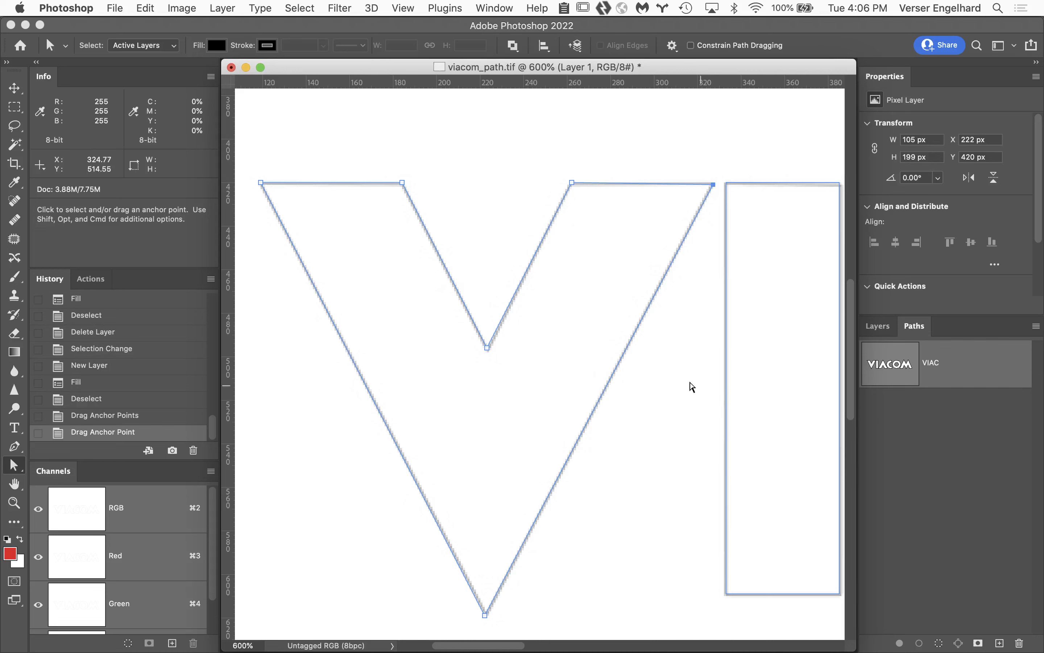
click(487, 348)
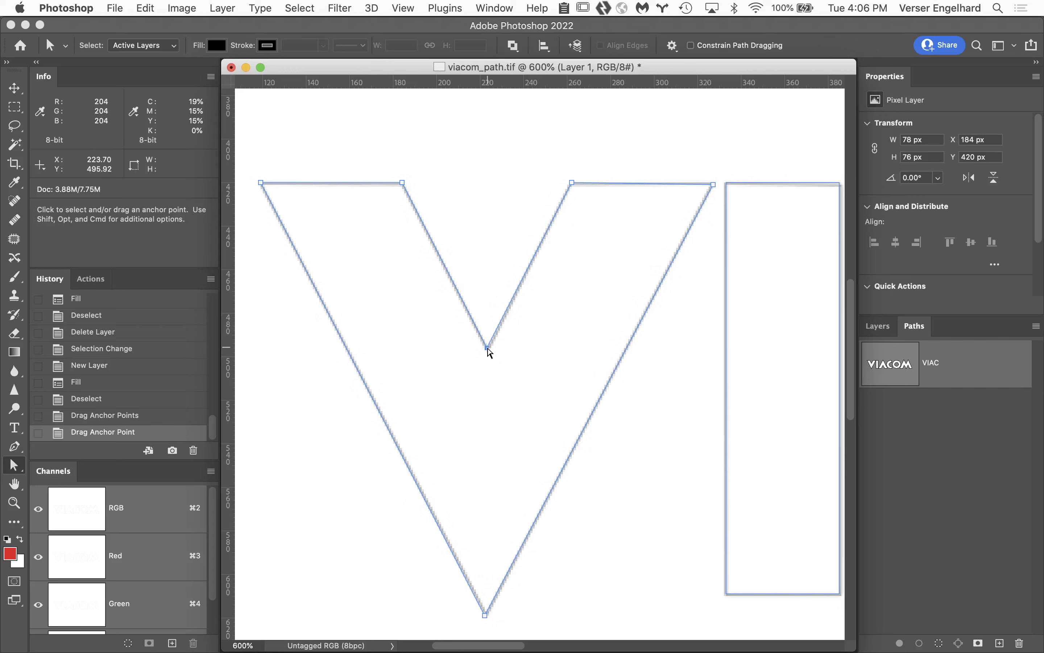
drag(490, 353, 488, 352)
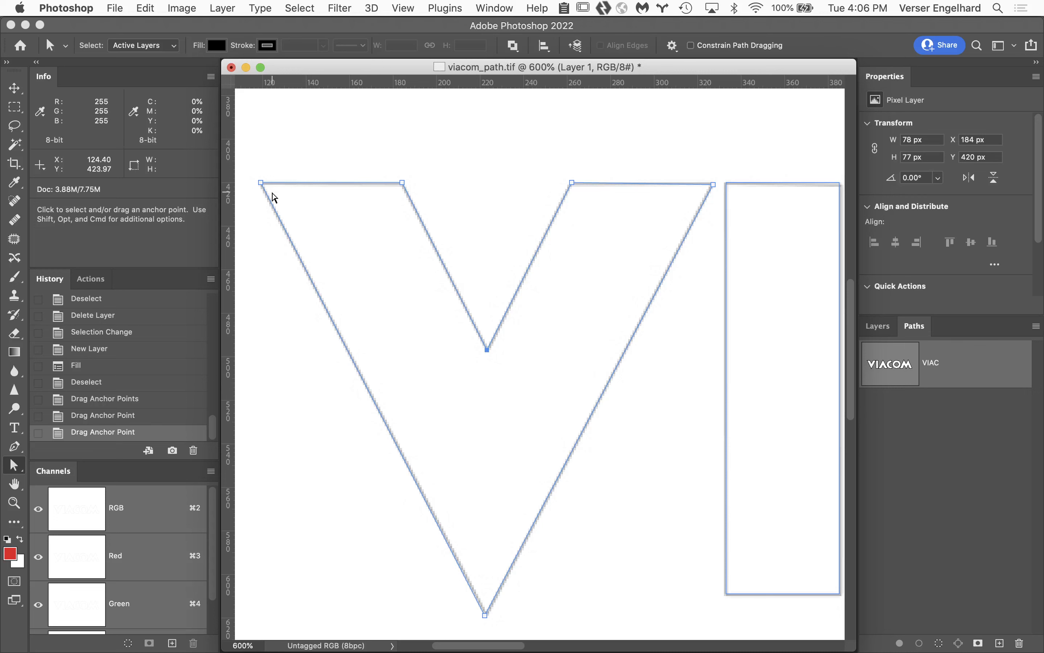
- Select both anchor points on the top edge of the V's left arm and shift that segment onto the outline
click(402, 184)
key(shift)
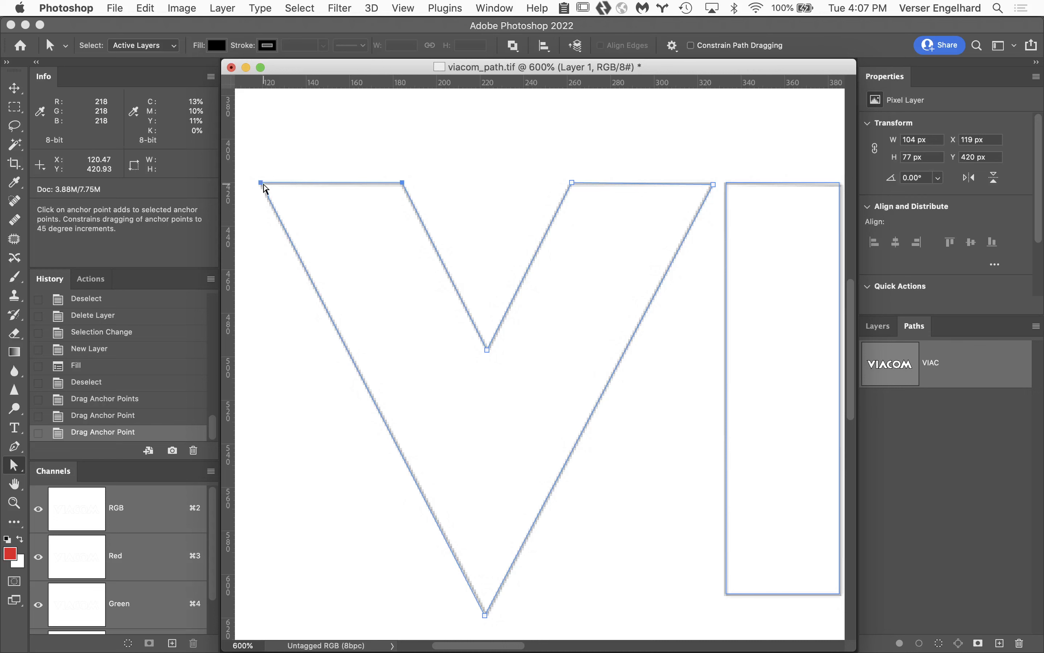
shift+click(261, 183)
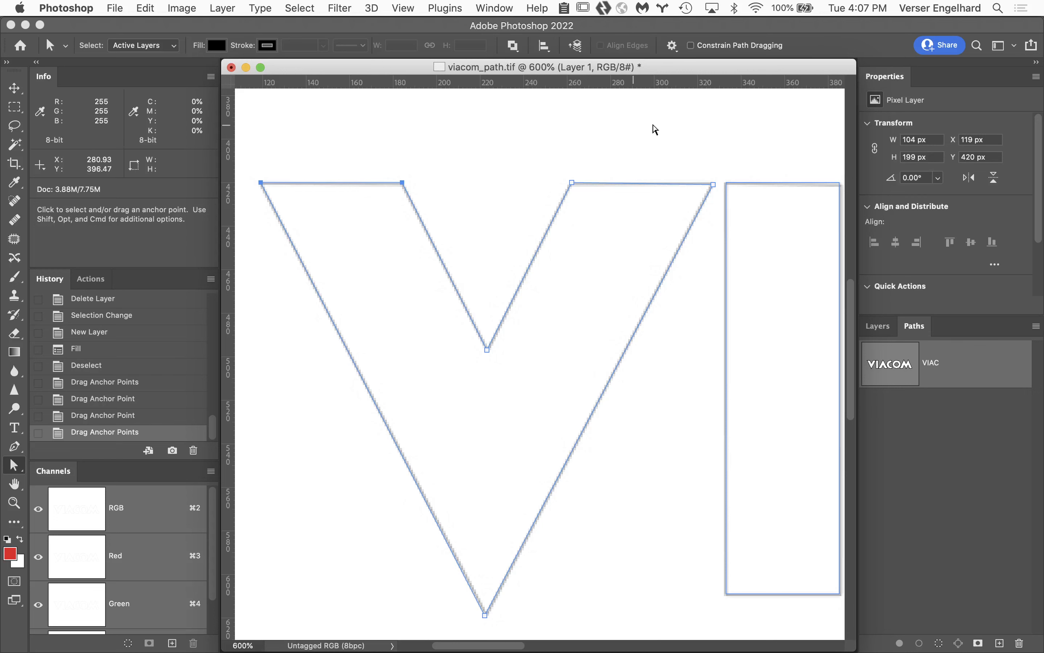
mouse_move(338, 185)
mouse_down()
mouse_move(333, 151)
mouse_move(333, 188)
mouse_move(399, 183)
mouse_move(331, 184)
mouse_move(340, 188)
mouse_up()
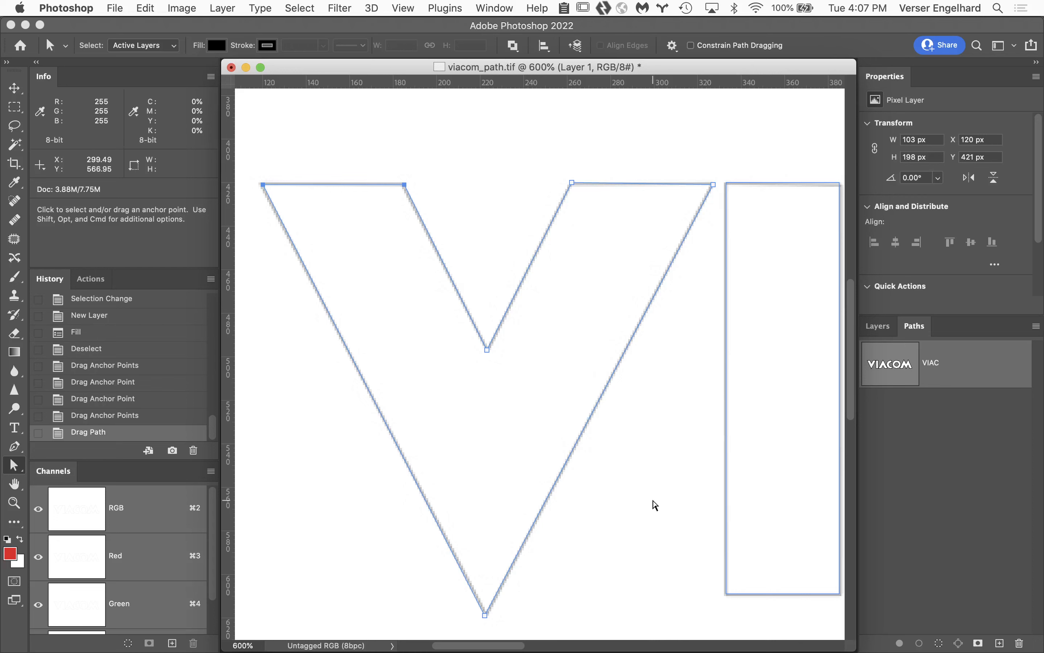
- Examine how closely the path follows the outlines of the remaining letters, ending at the lower part of the M
scroll(657, 476, right, 20)
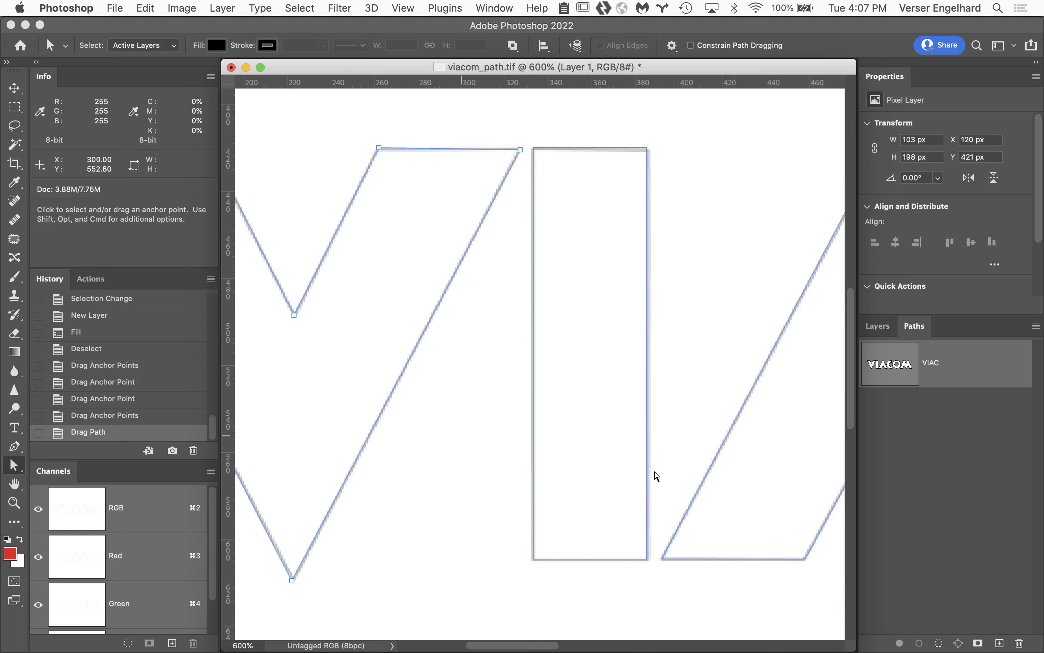
scroll(656, 477, down, 3)
scroll(656, 476, right, 5)
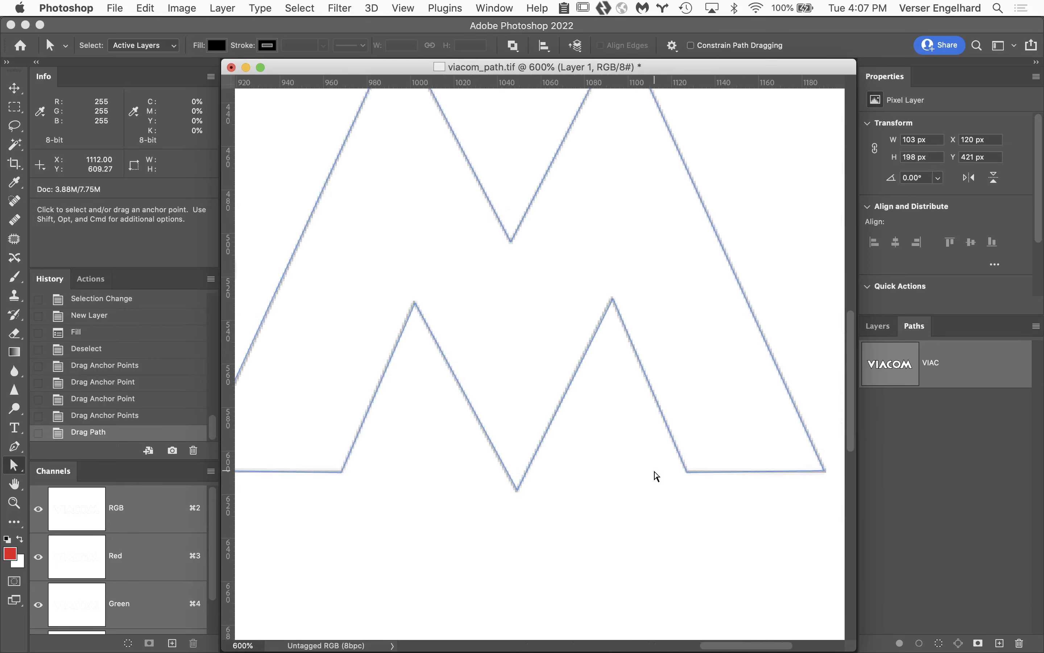
scroll(657, 476, left, 3)
drag(572, 343, 542, 314)
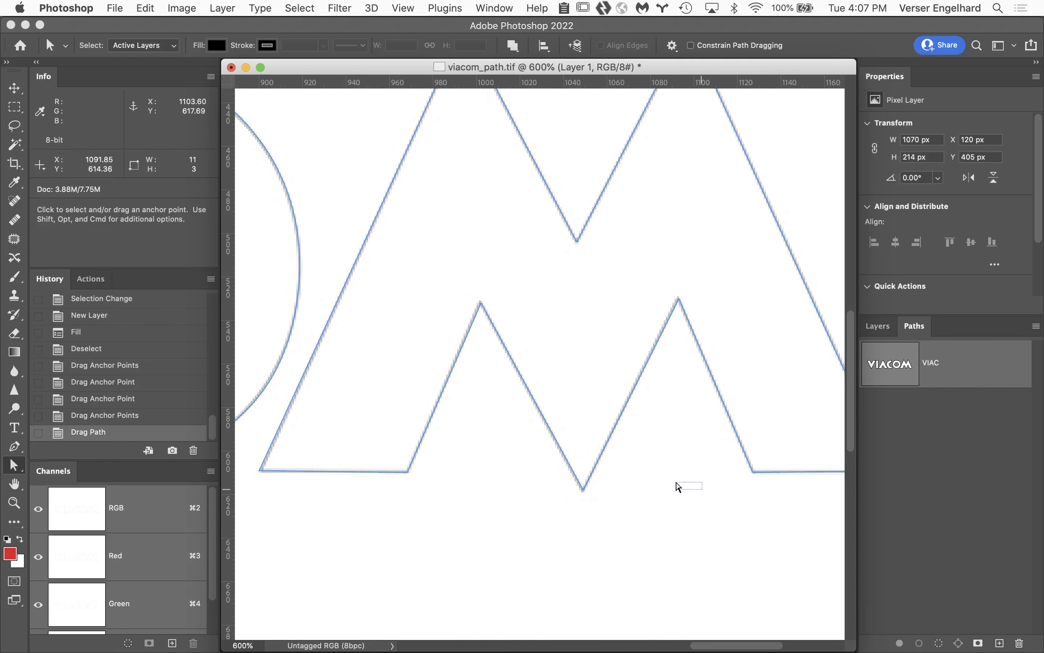
key(space)
mouse_move(664, 460)
mouse_down()
mouse_move(622, 448)
mouse_move(656, 445)
mouse_up()
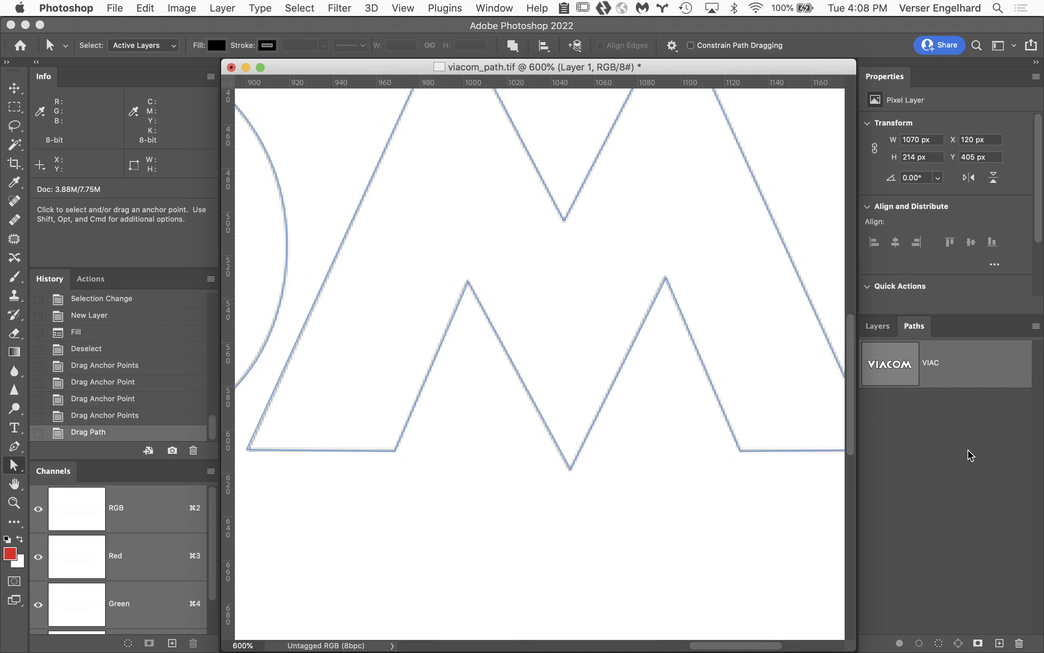
- Create a new empty path named dovetail and delete it again
click(941, 445)
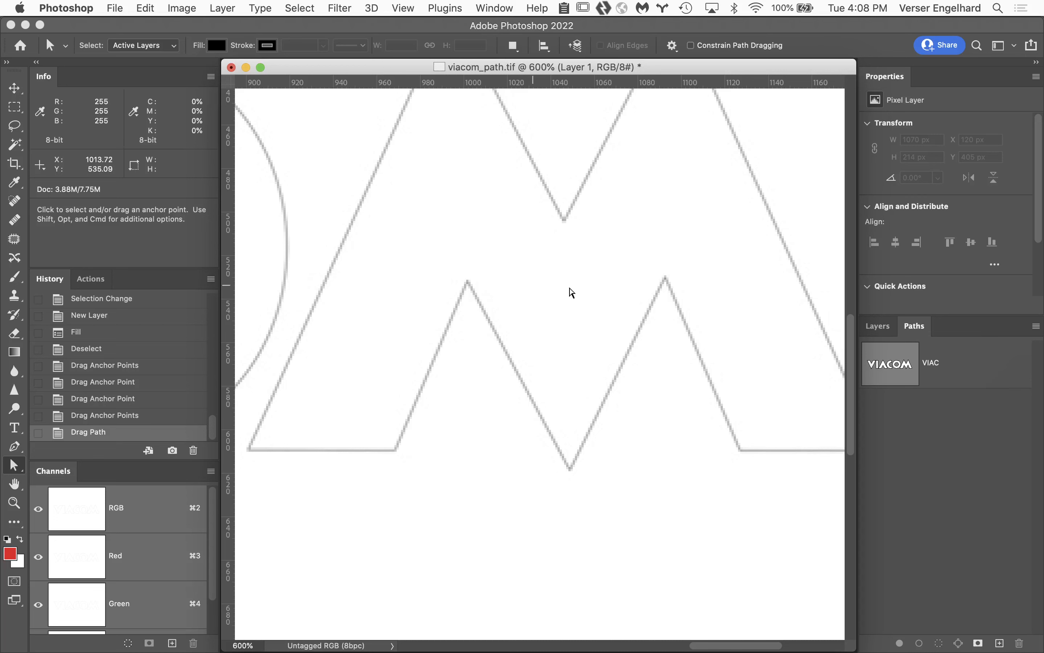
click(1037, 327)
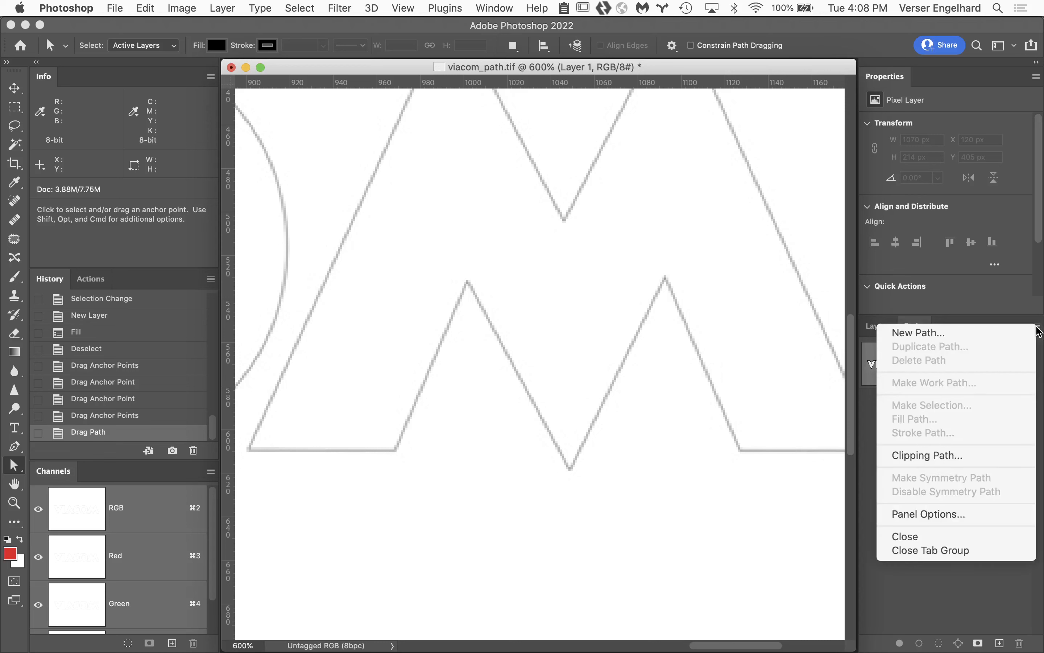
click(981, 333)
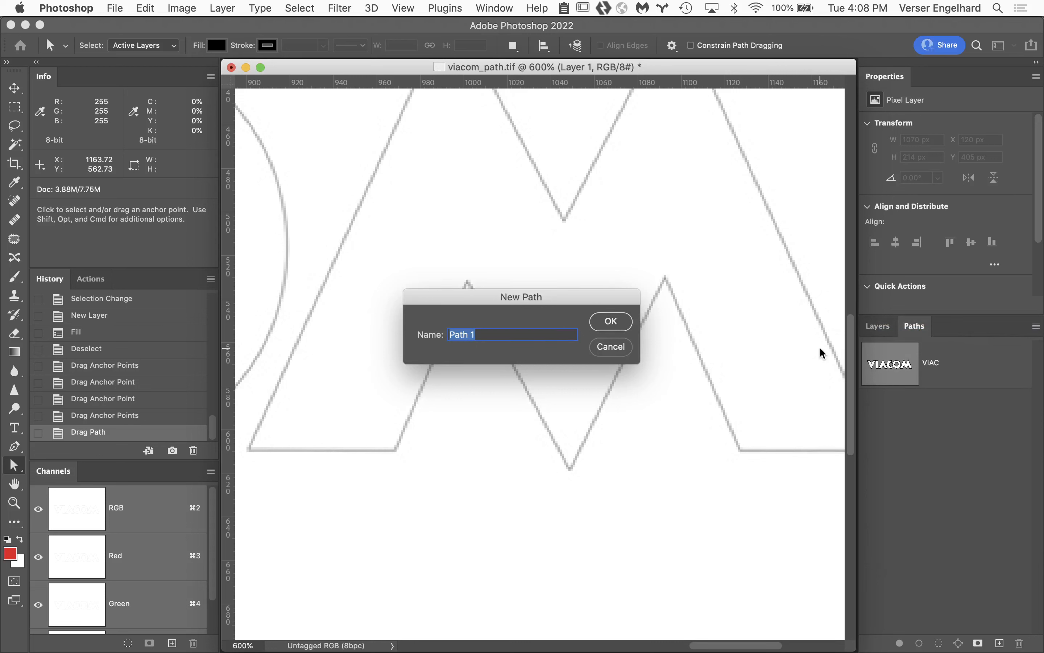
text(dovetail)
click(612, 322)
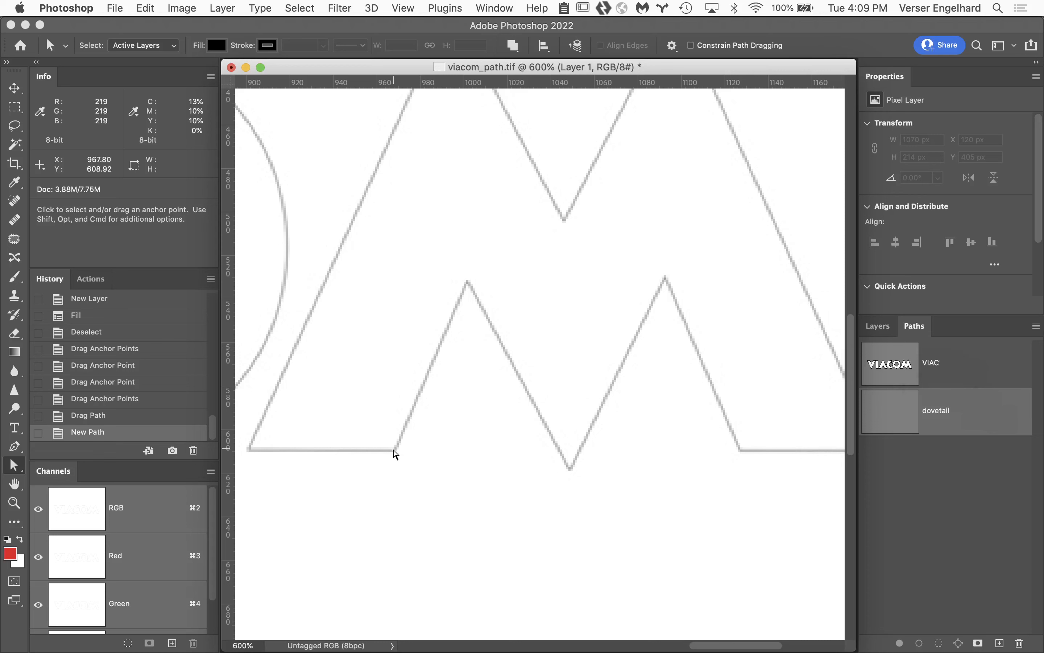
key(p)
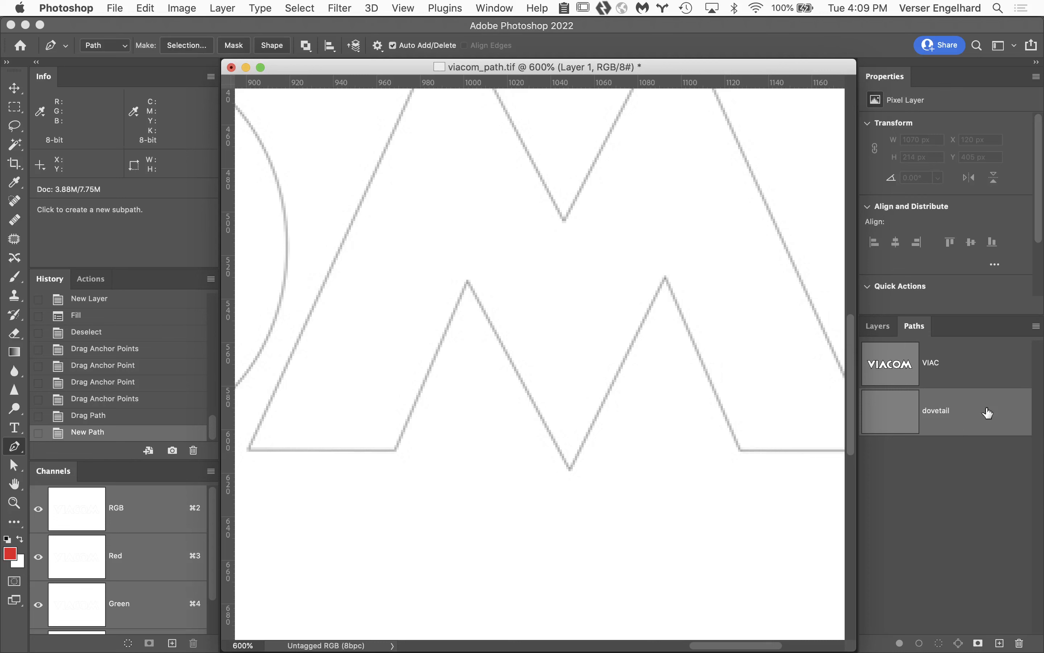
drag(976, 421, 1019, 643)
- Select the VIAC path and duplicate it
click(964, 365)
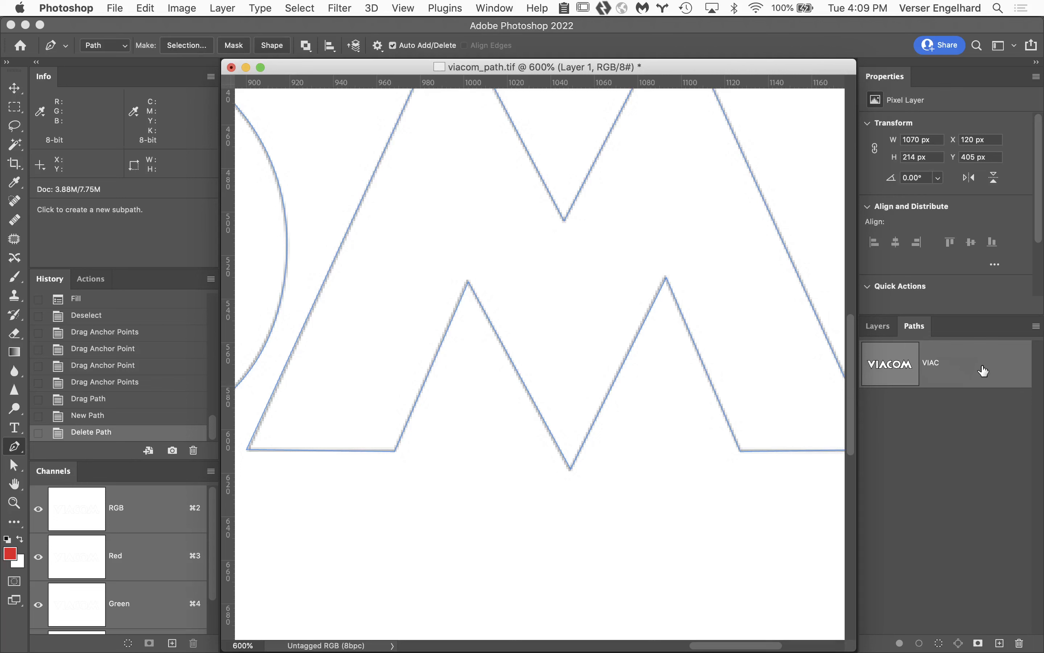
drag(984, 370, 1001, 642)
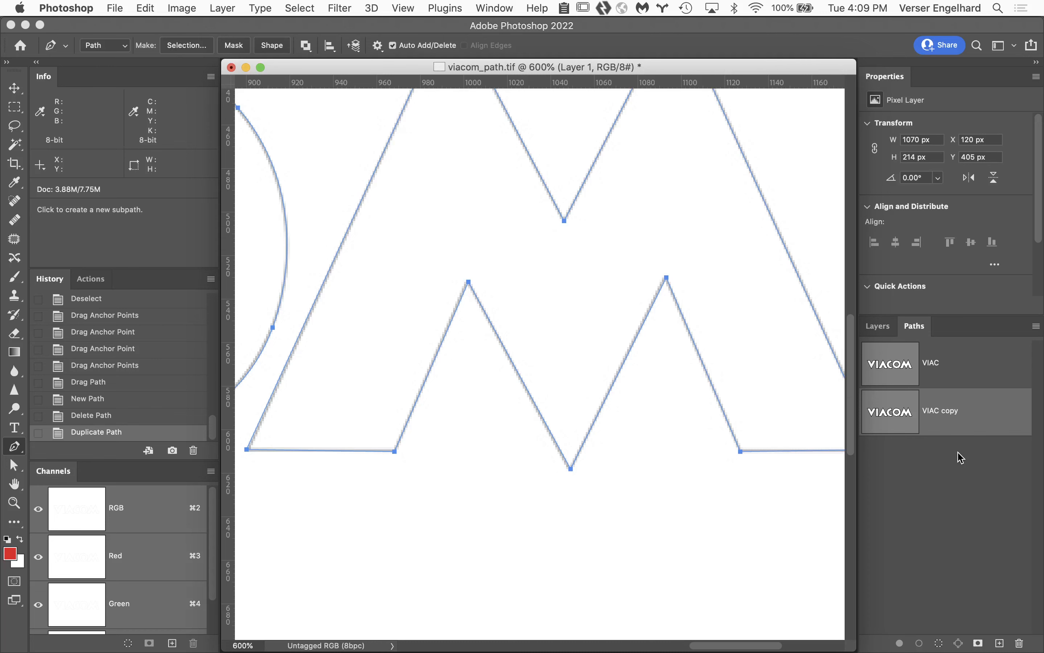
- With the Path Selection tool, select the V, I, A, C and O subpaths in the VIAC copy and delete them, keeping only the M
alt+click(636, 434)
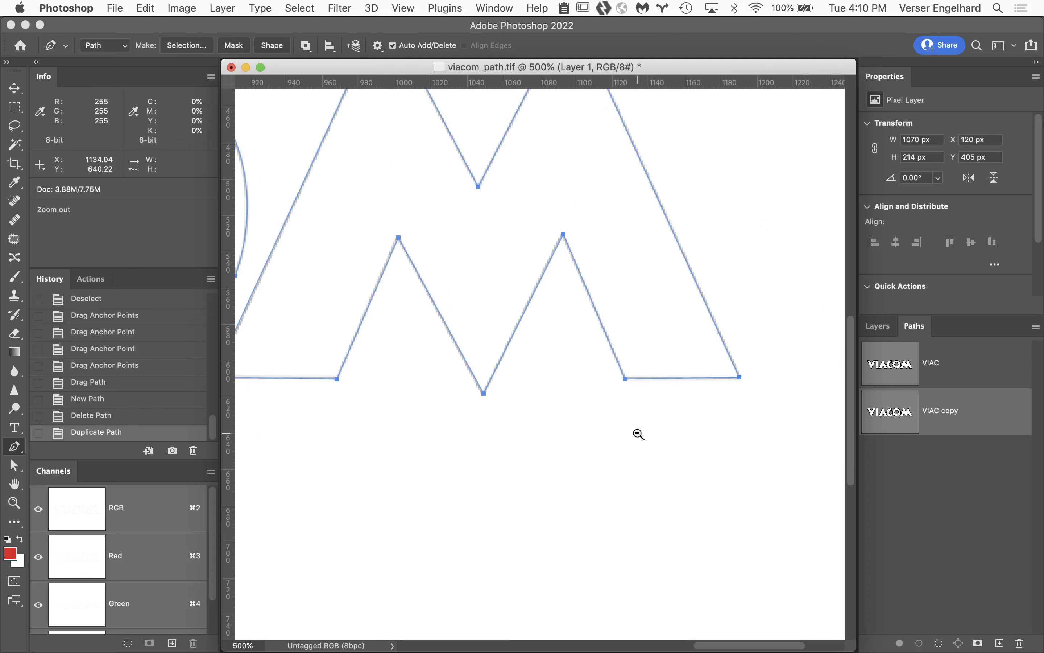
alt+click(536, 412)
drag(515, 403, 695, 471)
alt+click(693, 474)
drag(606, 449, 763, 487)
alt+click(715, 474)
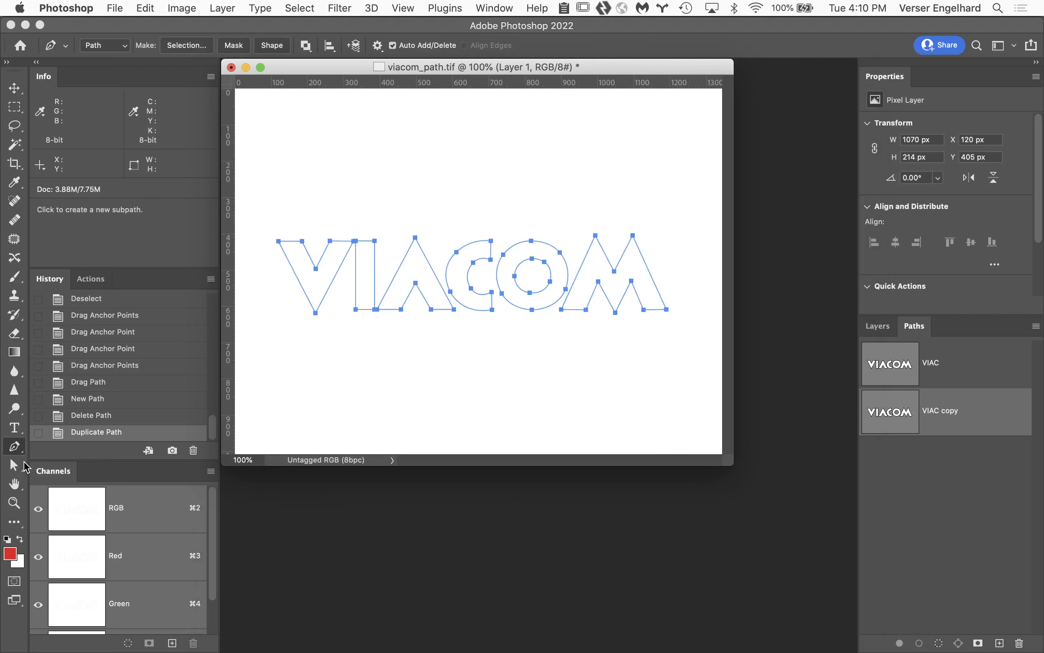
click(17, 467)
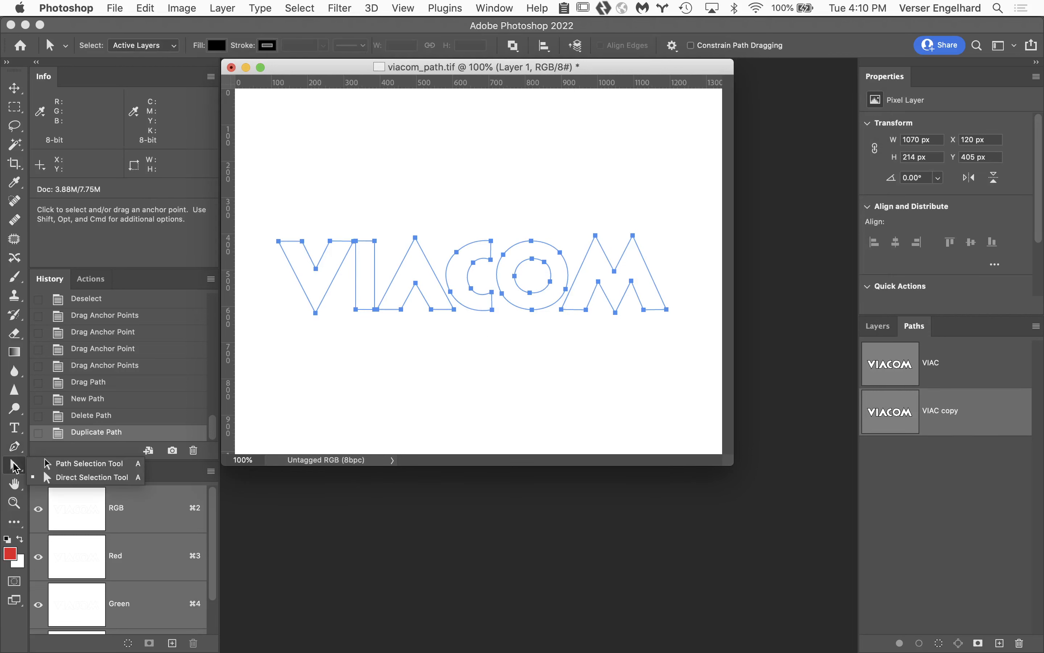
click(51, 465)
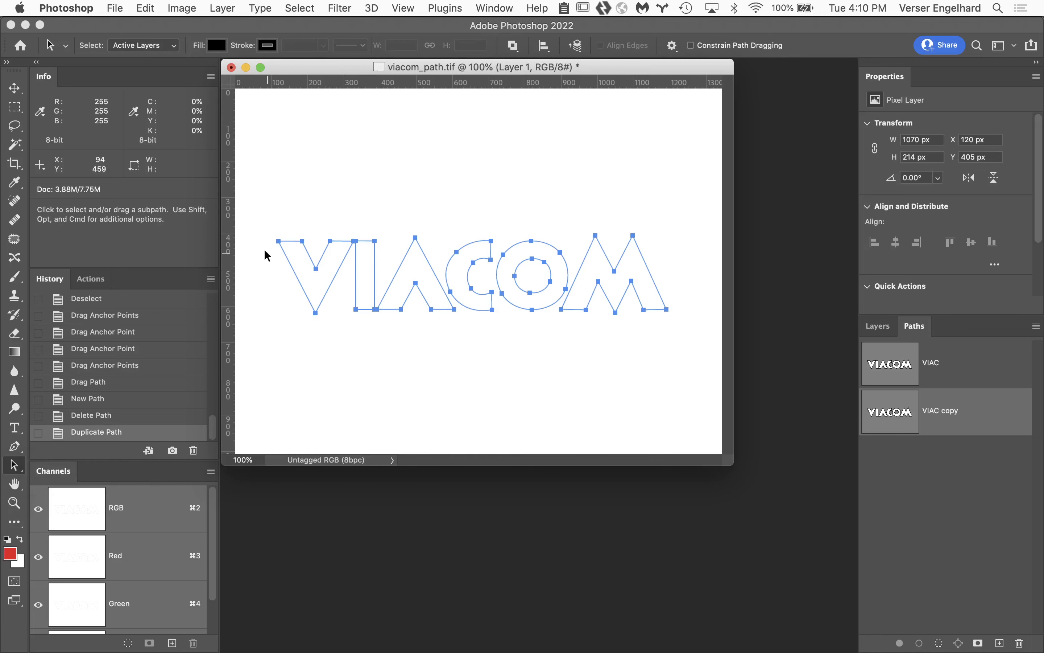
click(957, 486)
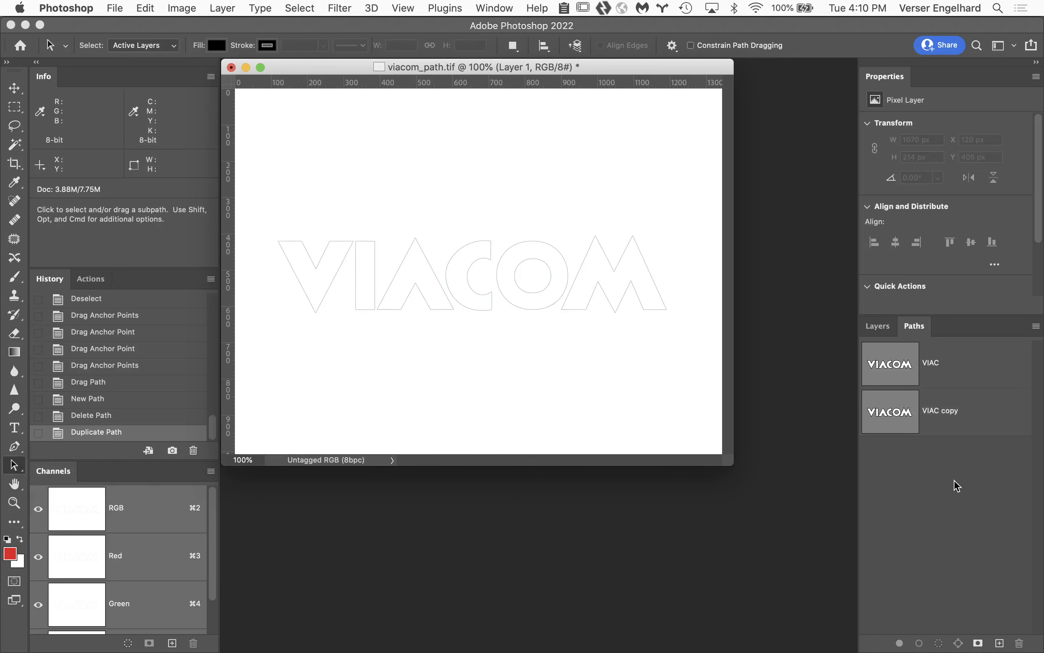
click(976, 418)
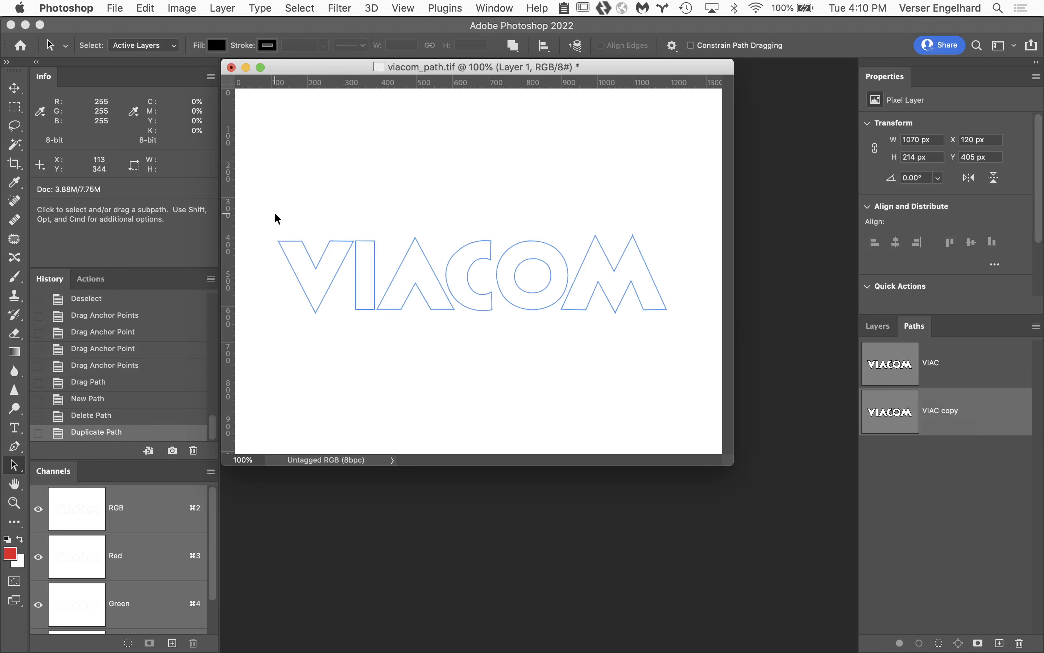
drag(247, 192, 543, 338)
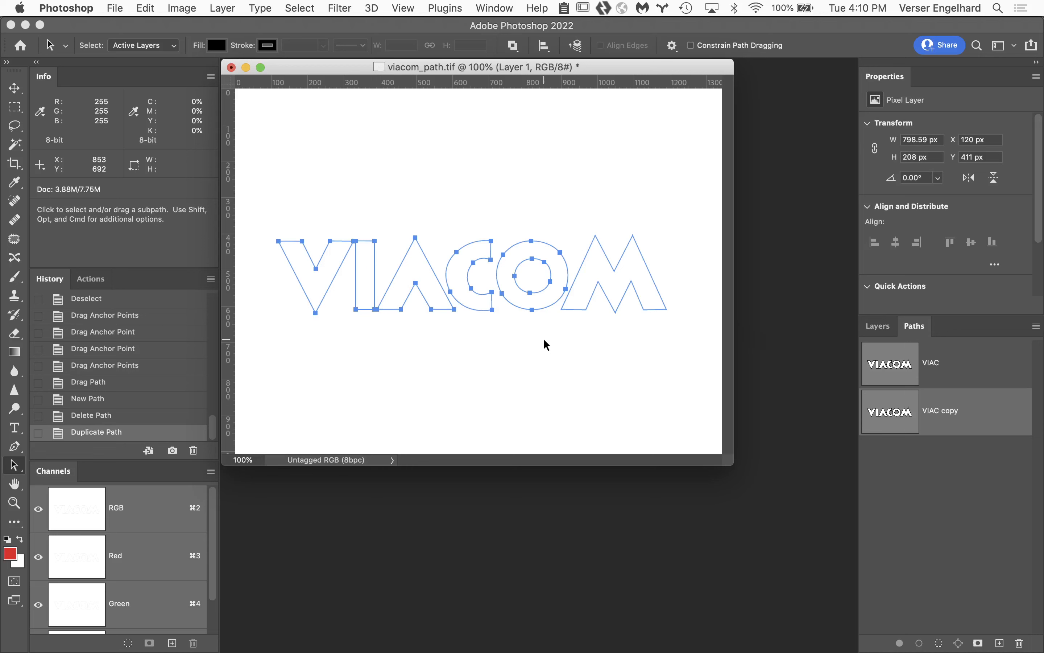
key(Delete)
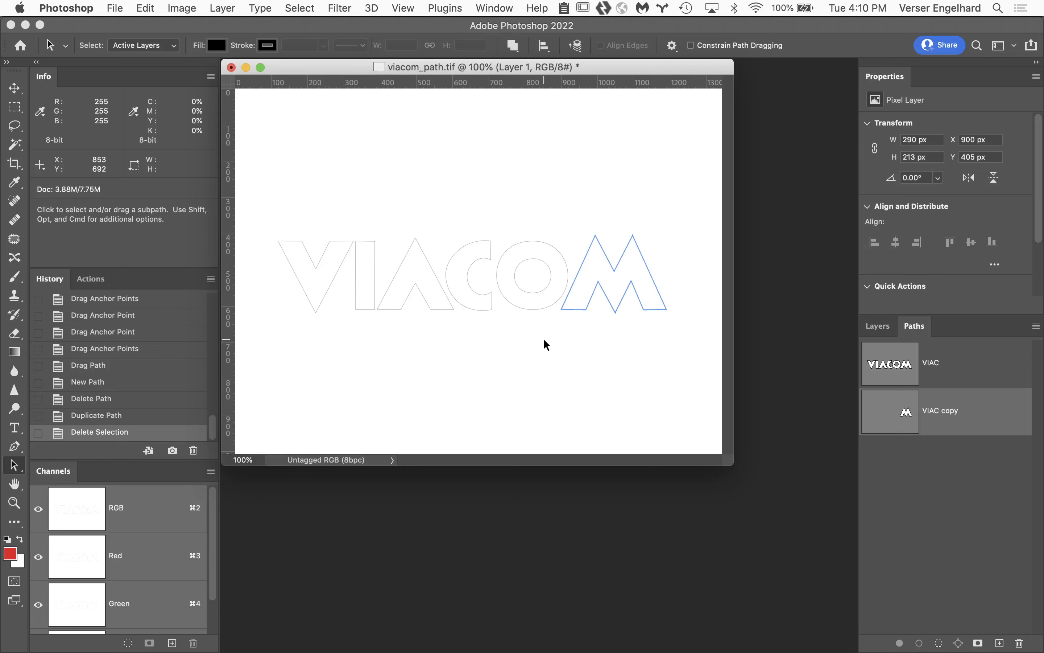
- Rename the VIAC copy path as dovetail
double_click(954, 411)
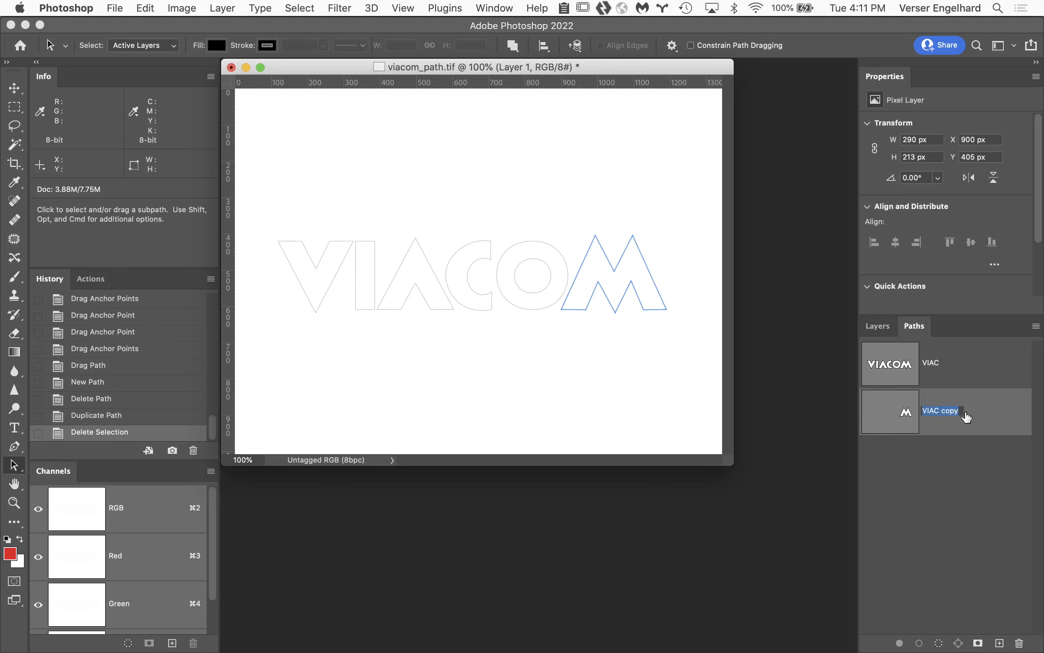
text(dovetail)
key(Return)
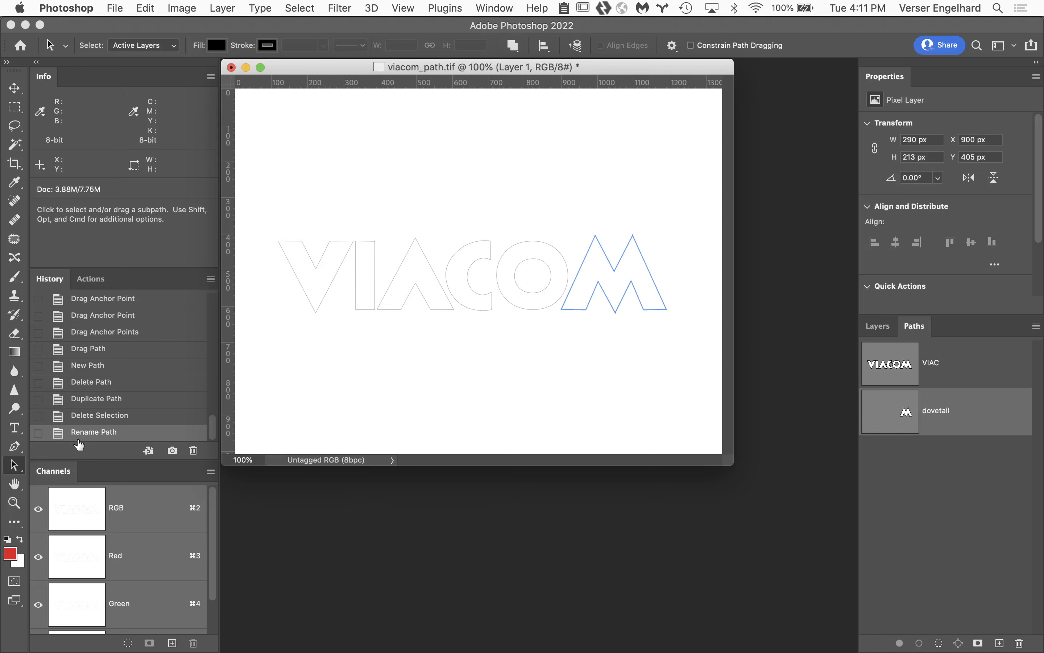
- With the Direct Selection tool, delete the anchor point at the M's right peak in the dovetail path
click(14, 465)
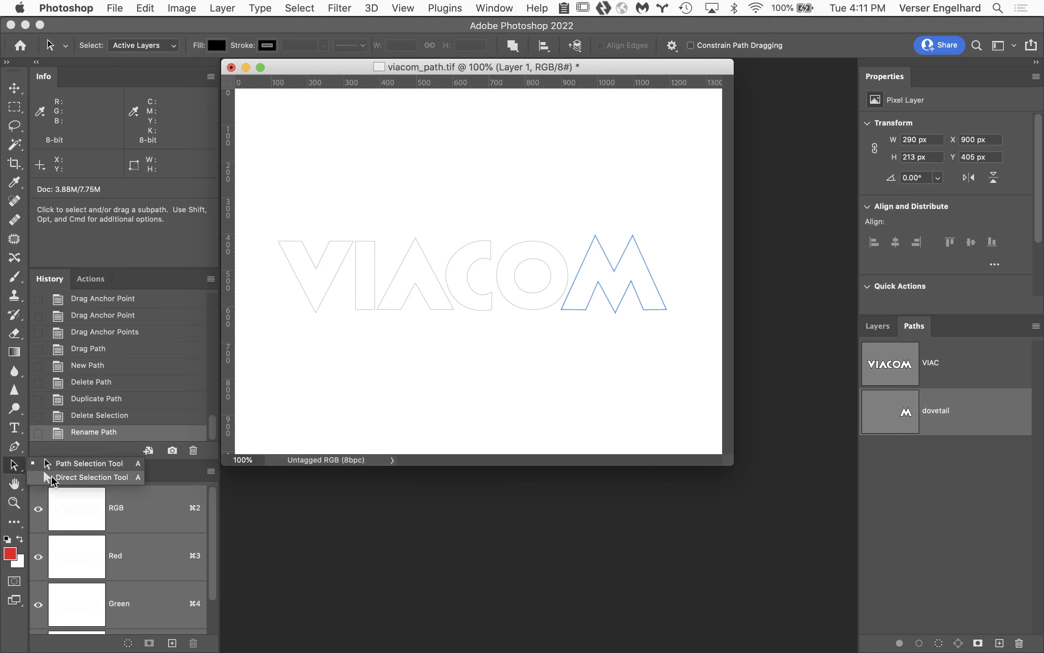
click(53, 477)
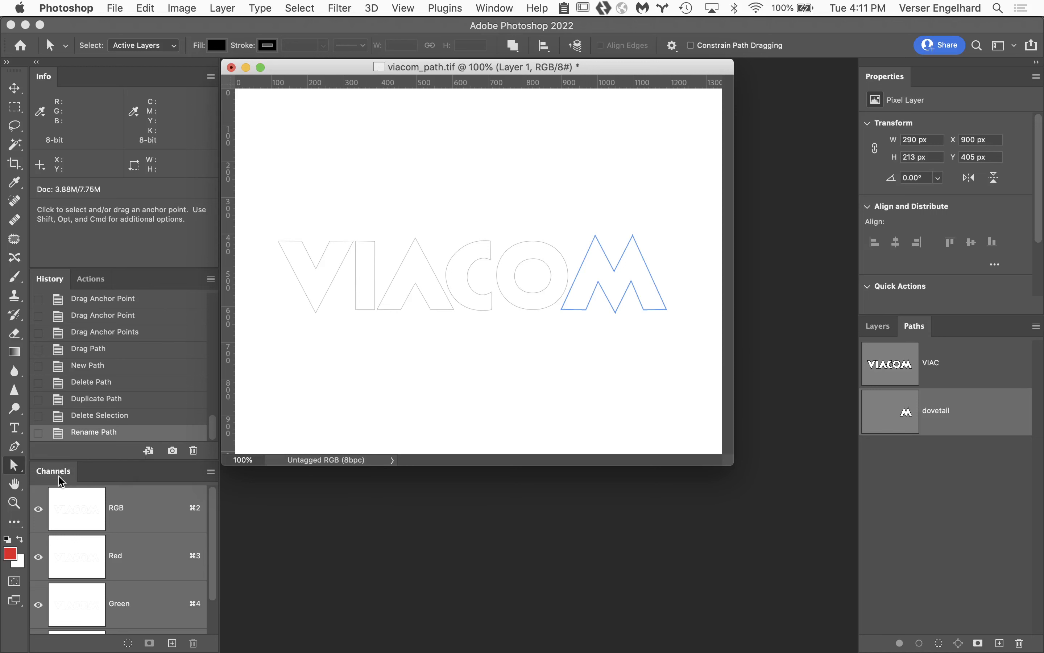
click(606, 253)
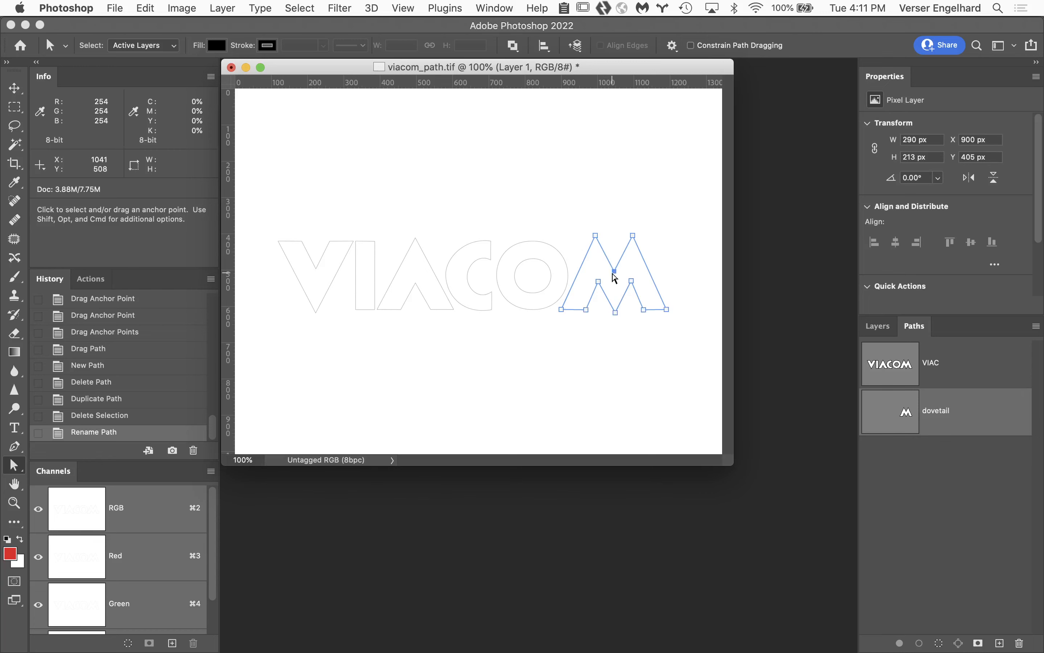
key(super+space)
click(634, 272)
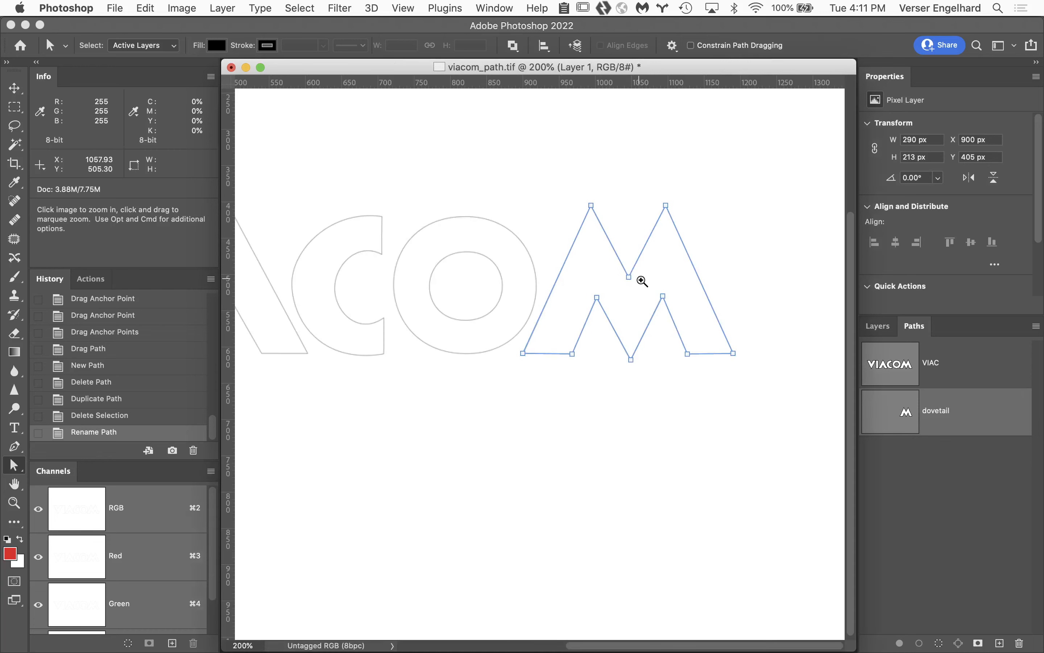
click(643, 282)
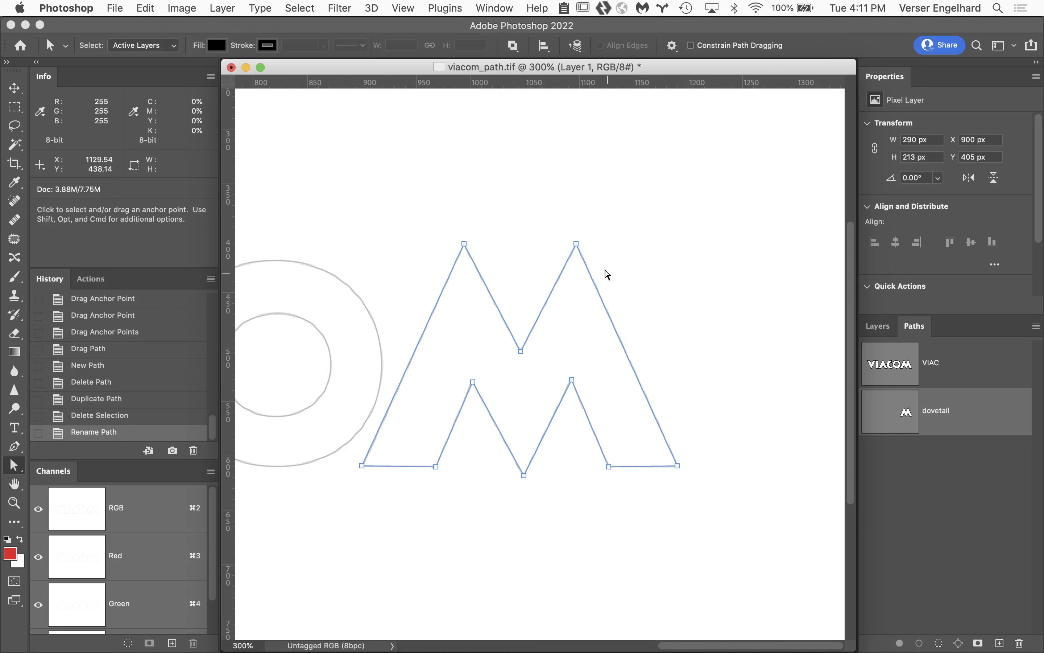
click(576, 245)
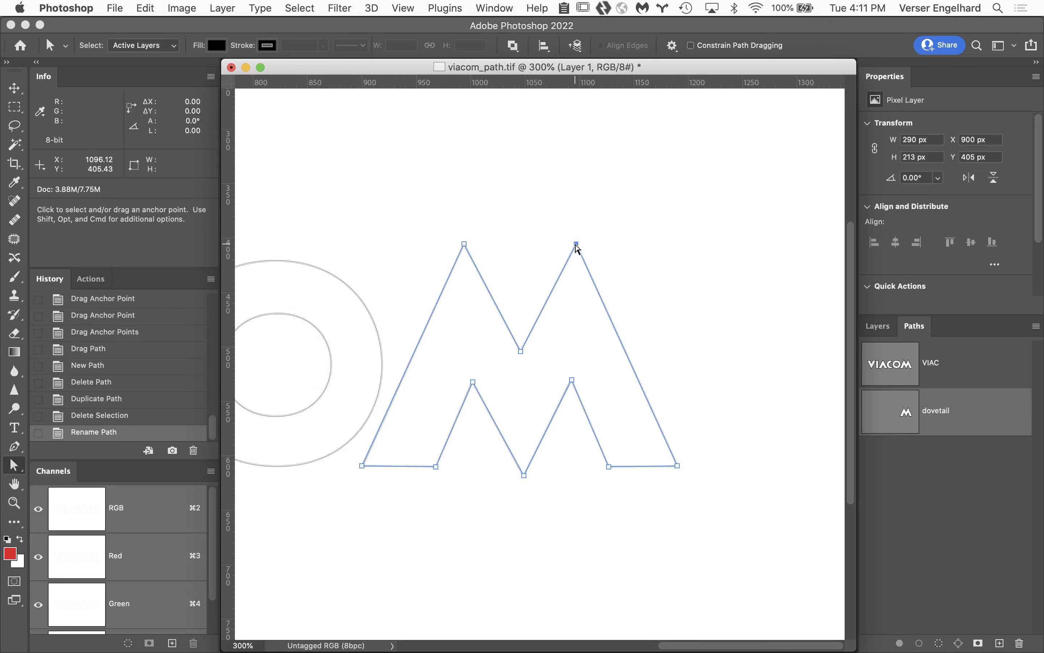
click(577, 248)
key(BackSpace)
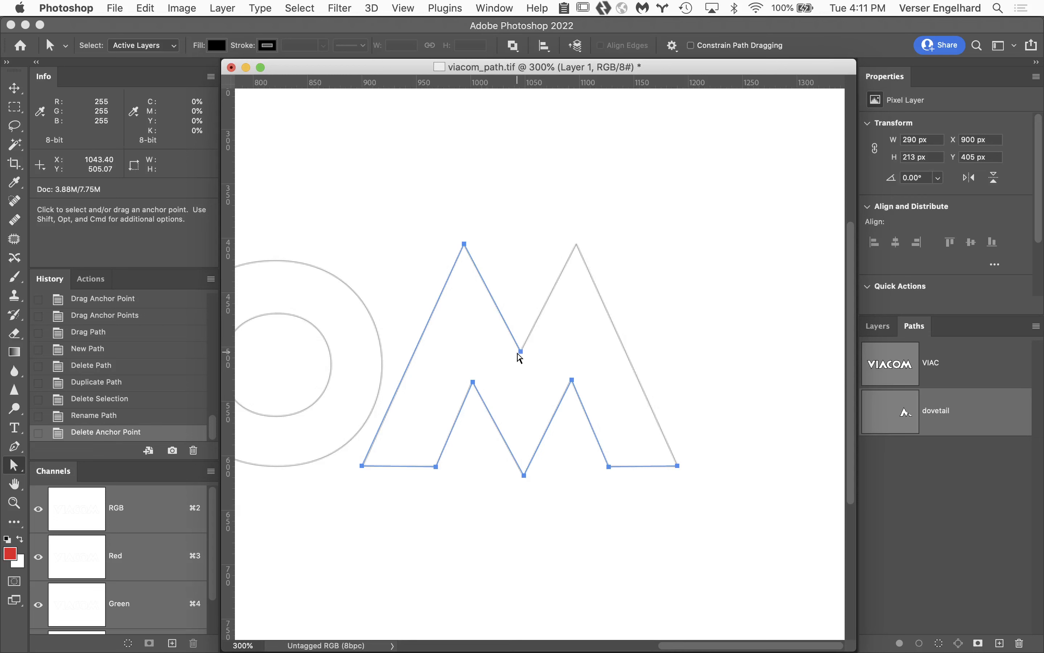
- Select the M's upper inner vertex and left peak anchor points together and delete them, leaving only the lower edge
drag(523, 356, 524, 356)
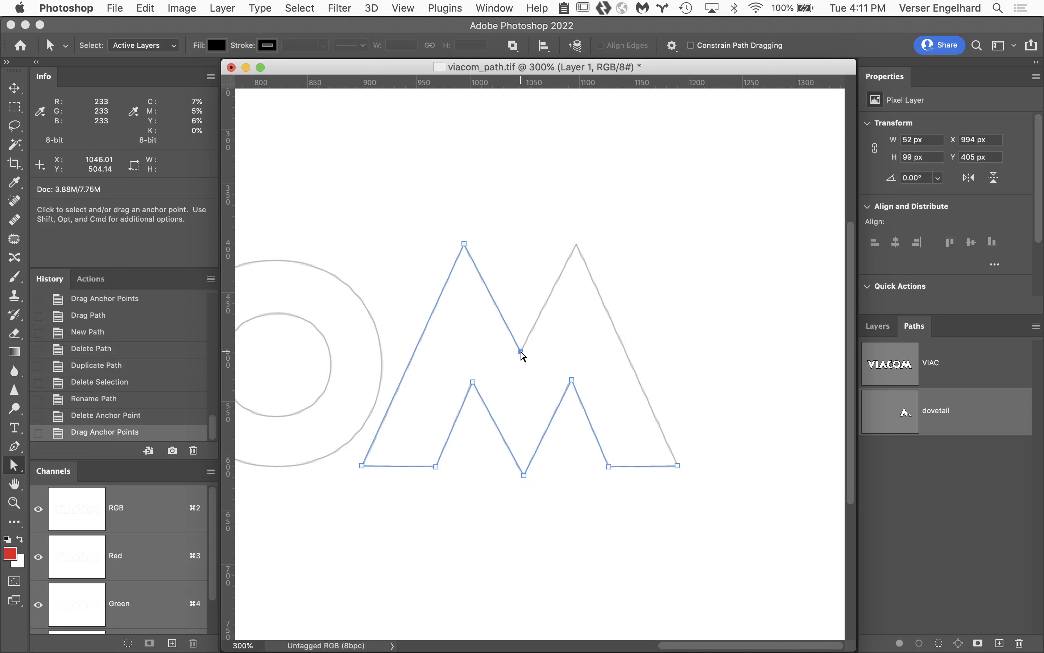
click(522, 352)
shift+click(465, 244)
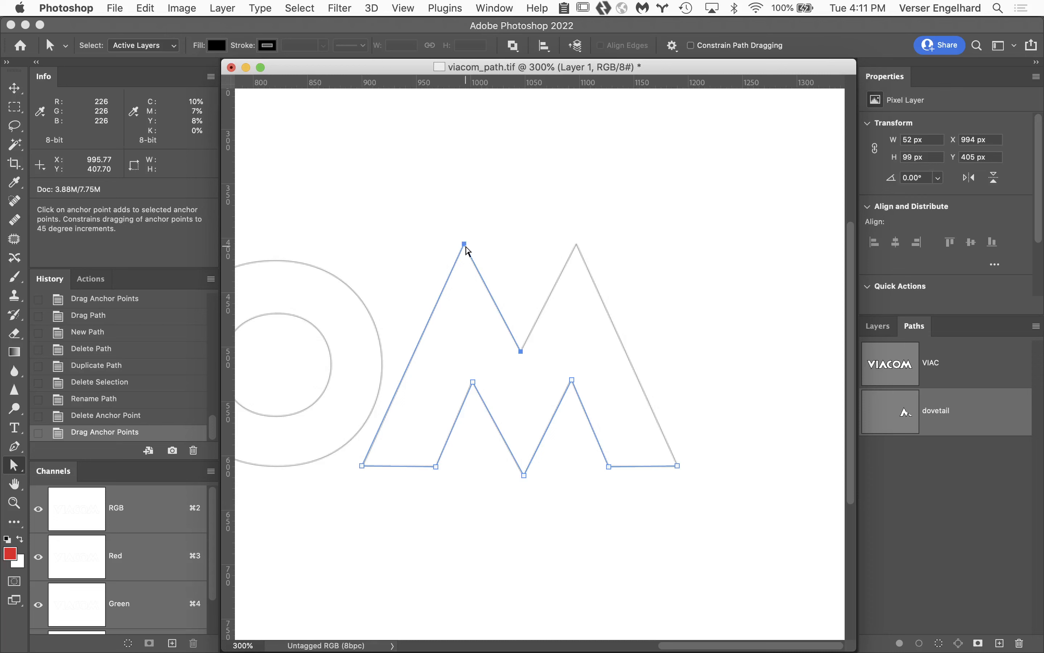
click(466, 247)
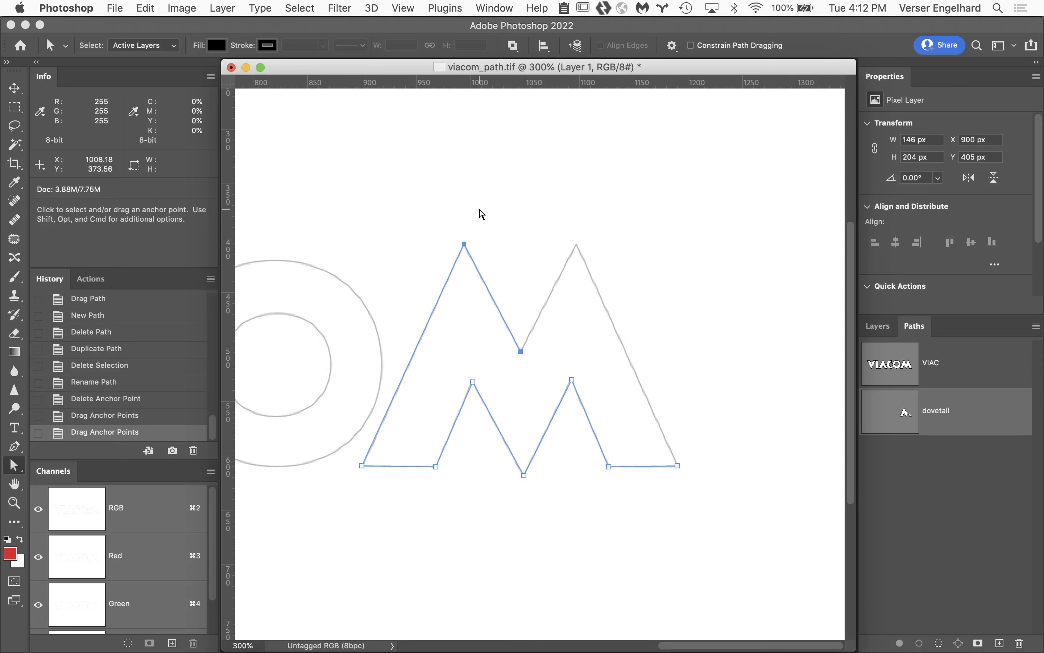
key(BackSpace)
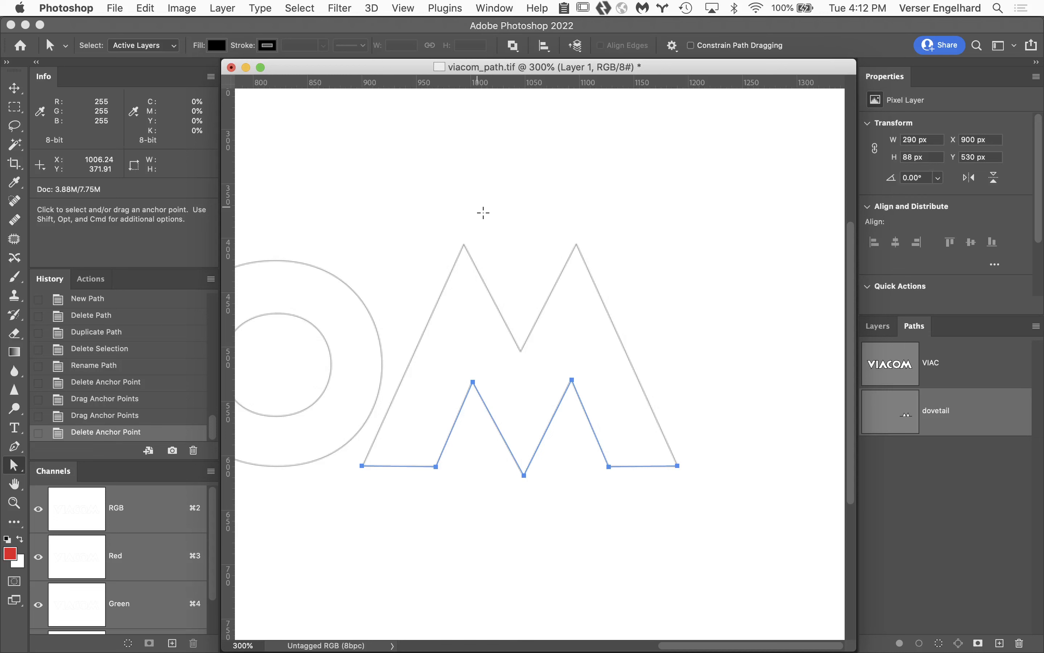
- With the Pen tool, continue the path from the M's lower-left corner through two points below the letter and close it at the lower-right corner
key(p)
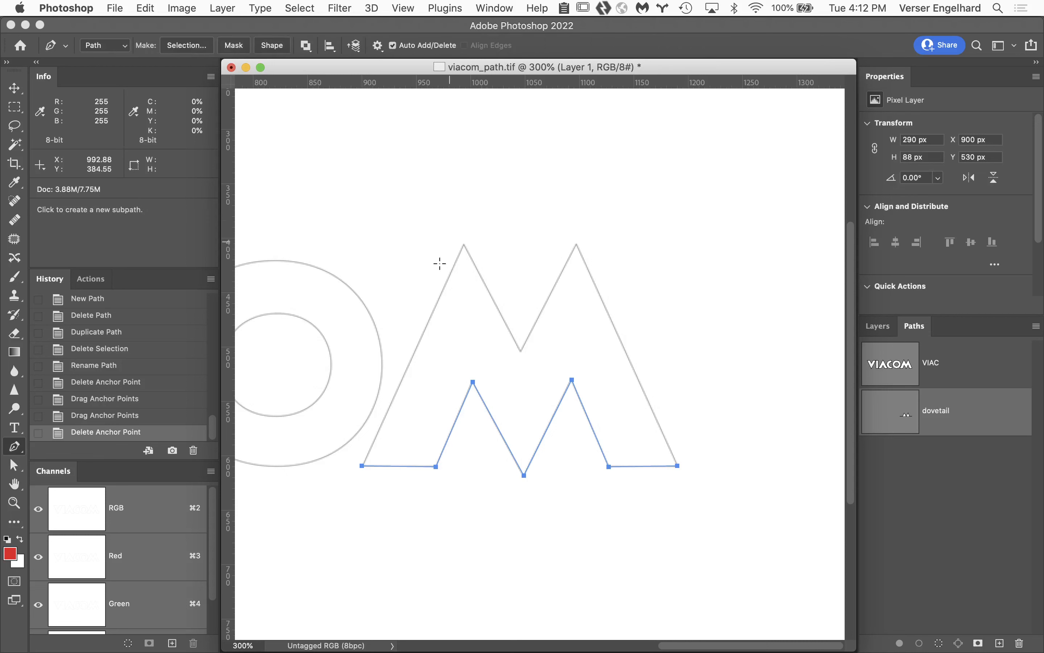
click(361, 466)
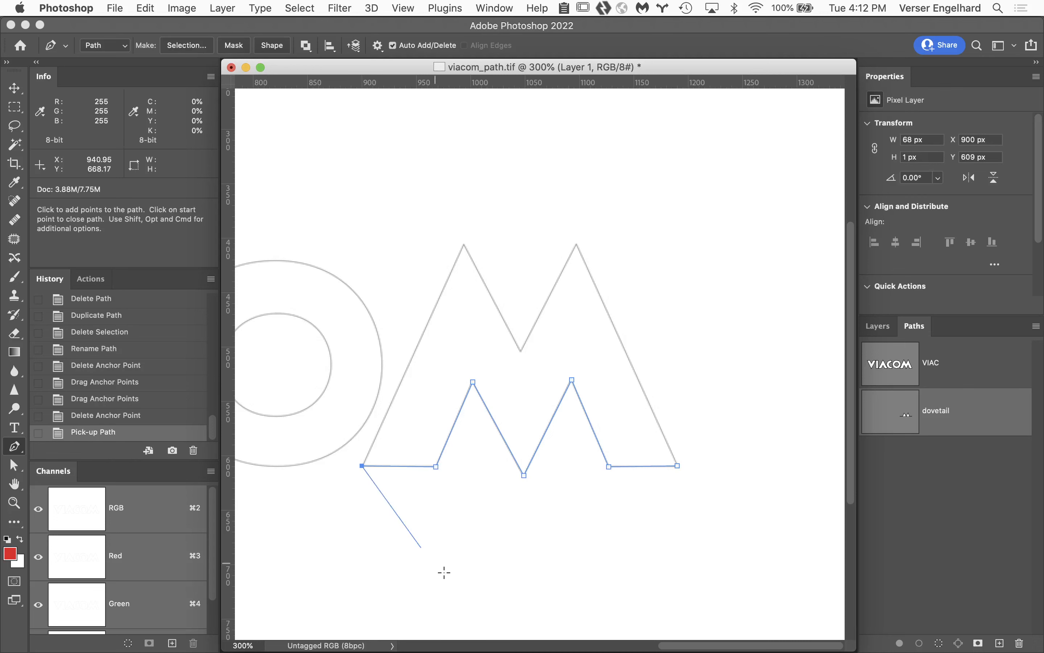
click(465, 591)
click(726, 567)
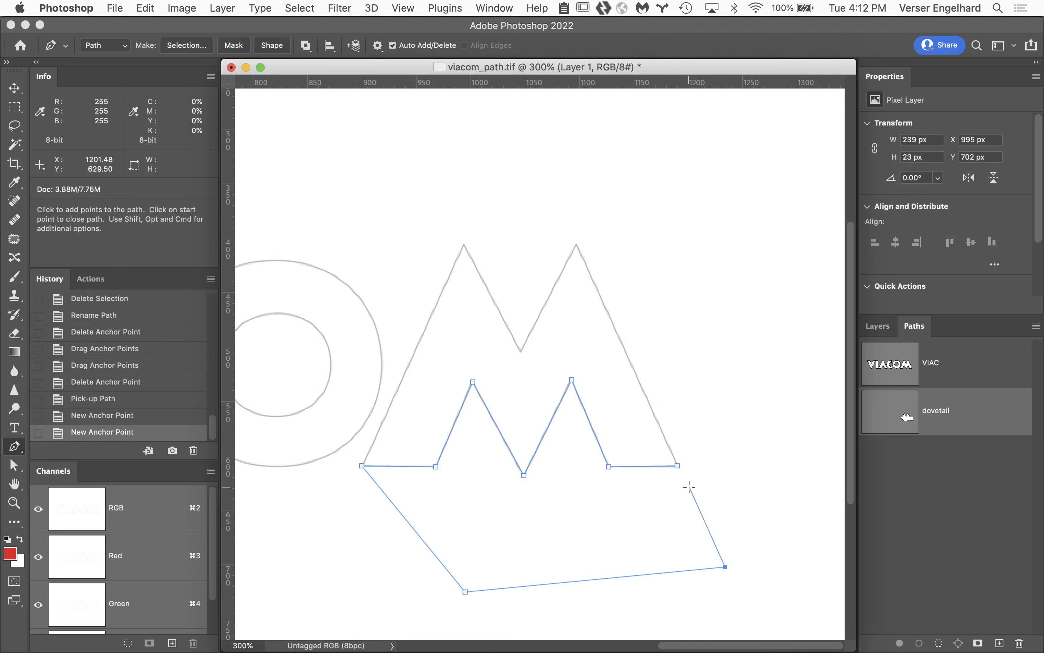
click(679, 467)
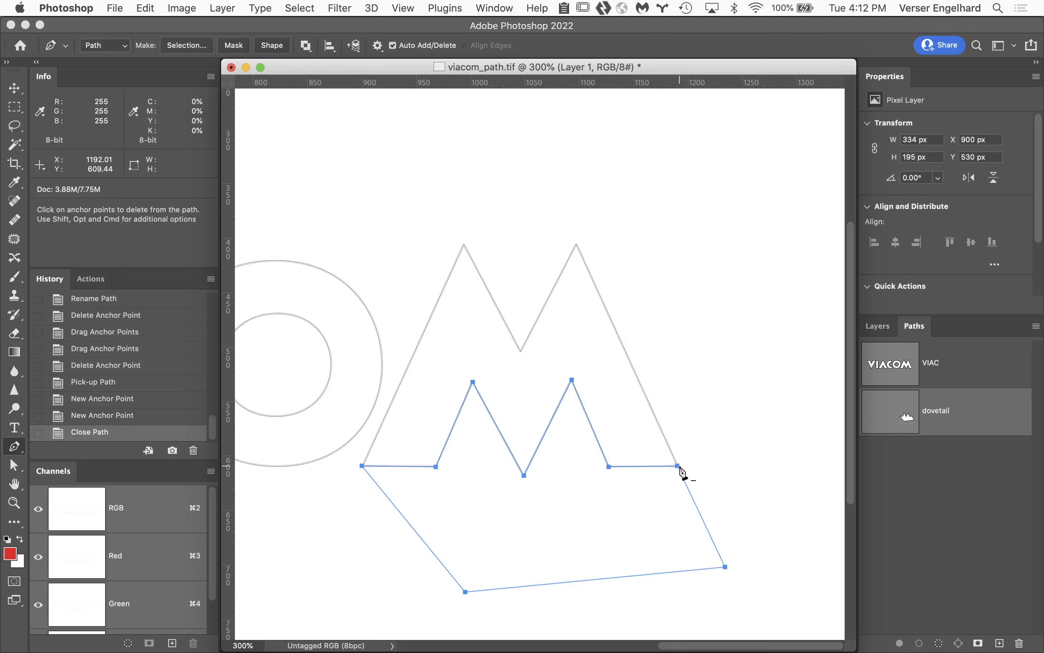
- Load the dovetail path as a selection and show Layer 1 with the red lettering
super+click(887, 410)
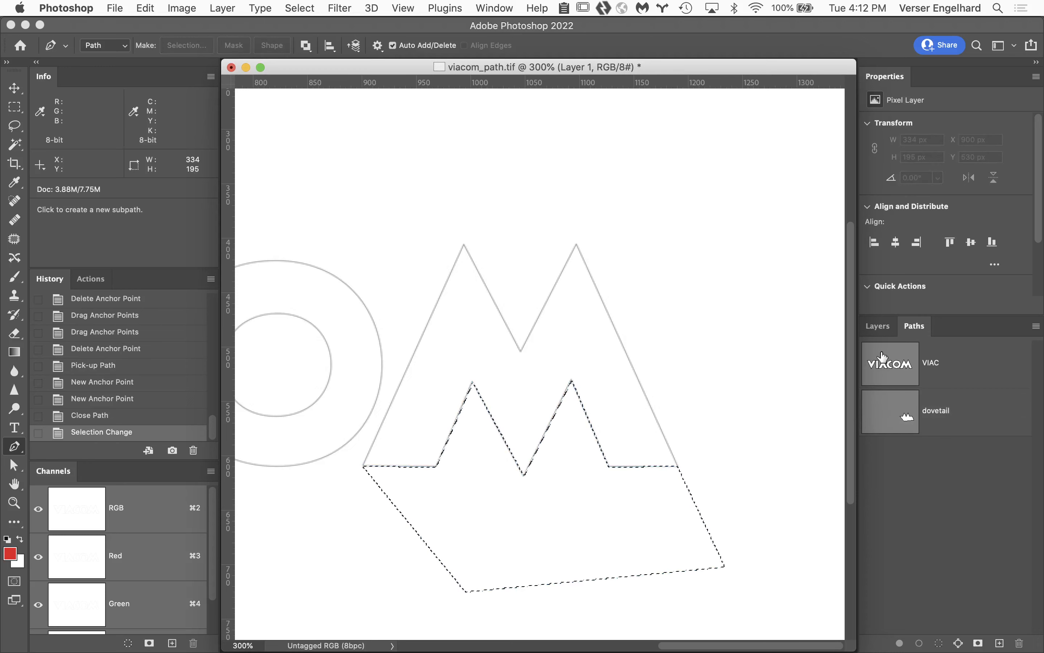
click(878, 327)
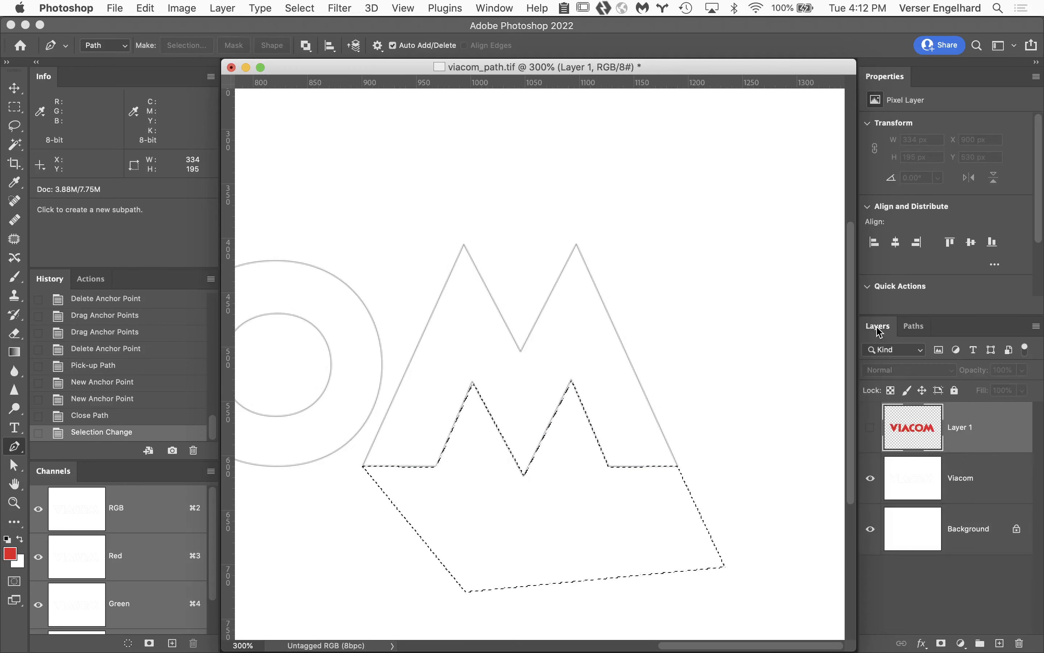
click(871, 429)
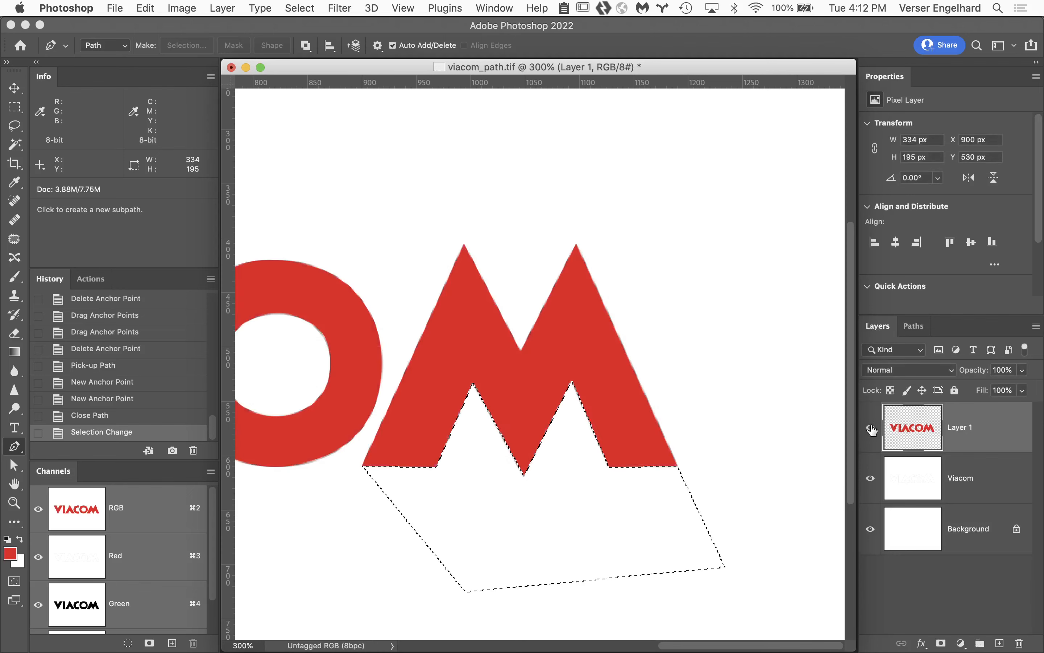
- Set the foreground colour to green with RGB values 0, 255, 0
click(11, 553)
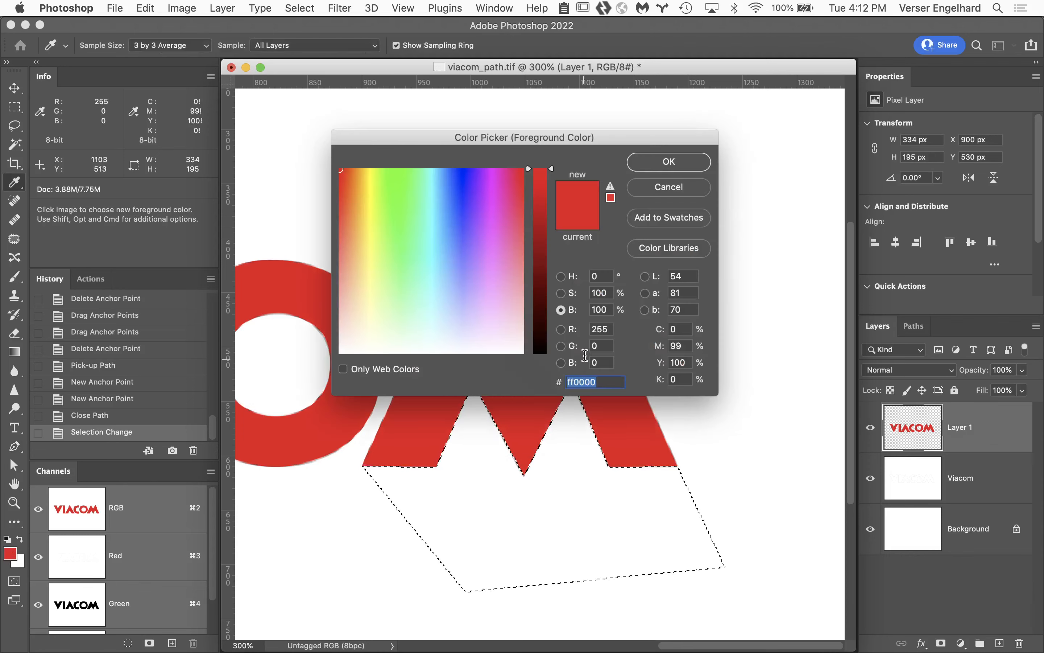
double_click(604, 329)
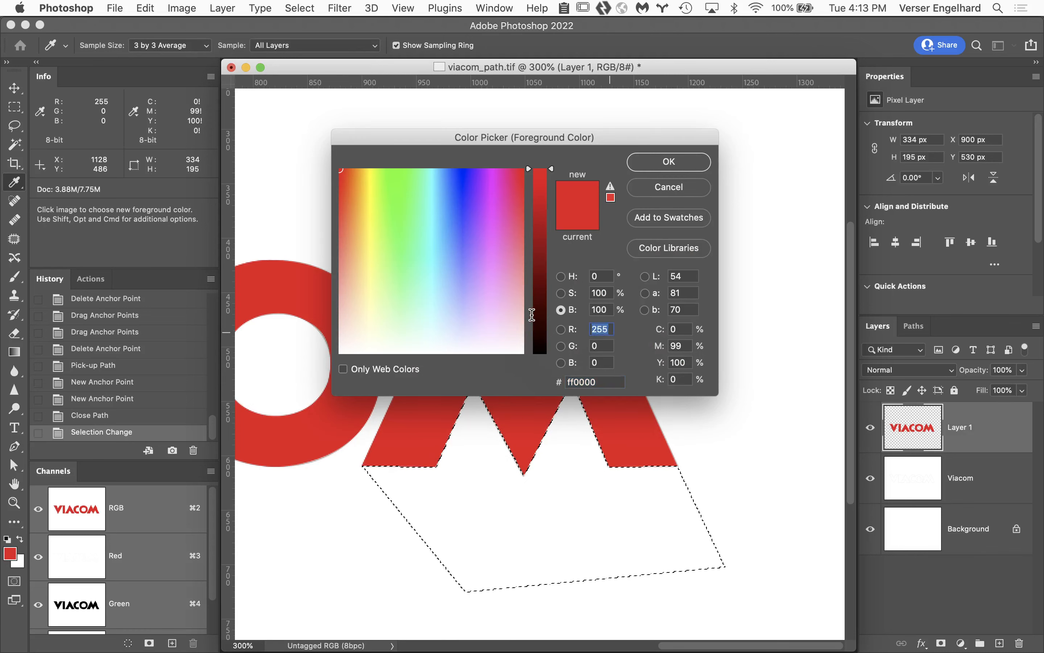
text(0)
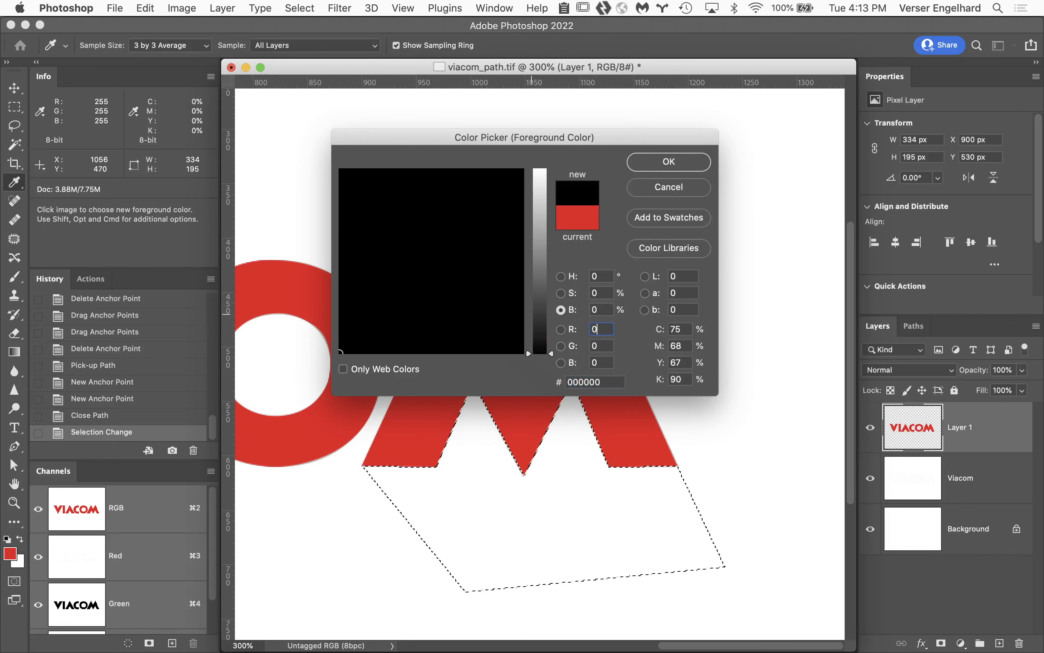
key(Tab)
text(255)
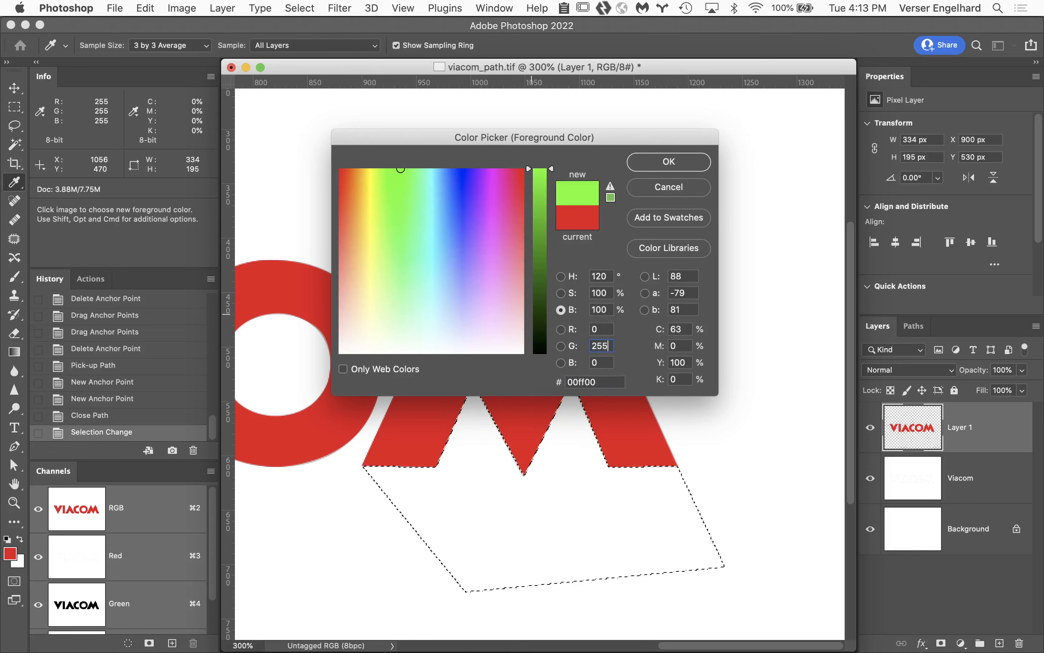
key(Tab)
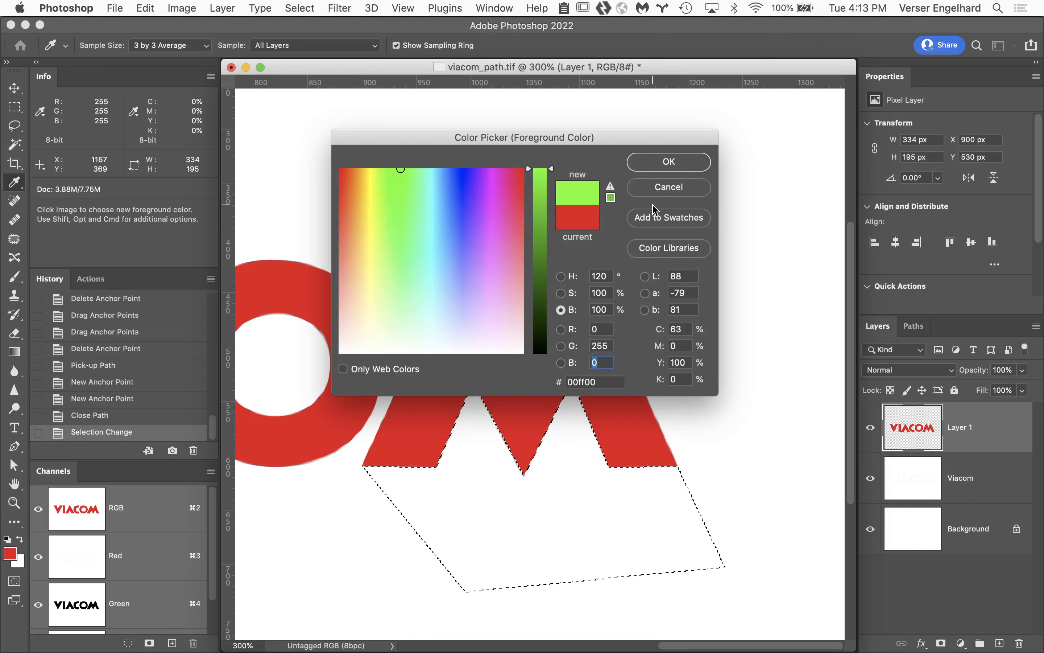
click(695, 166)
- Fill the dovetail selection below the M on Layer 1 with the green foreground colour and deselect
key(p)
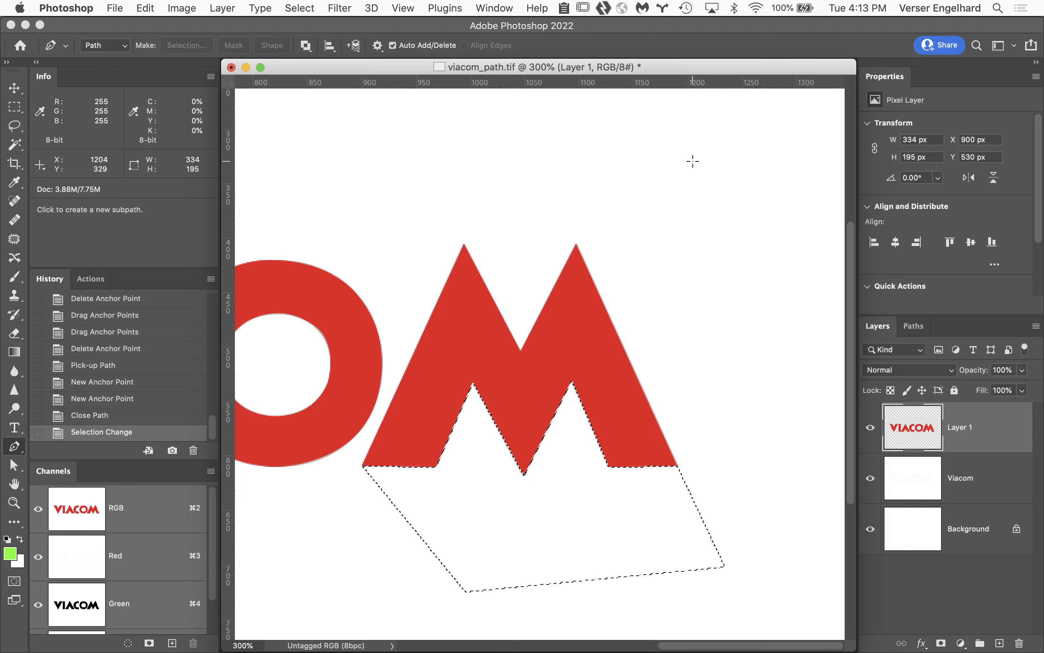
key(alt+BackSpace)
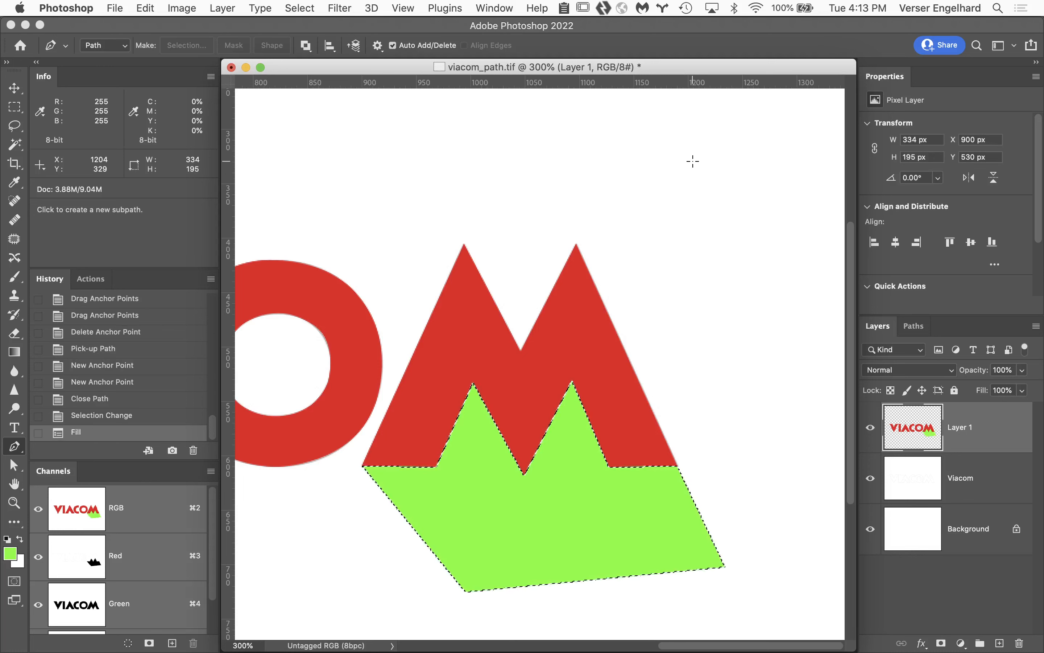
key(super+d)
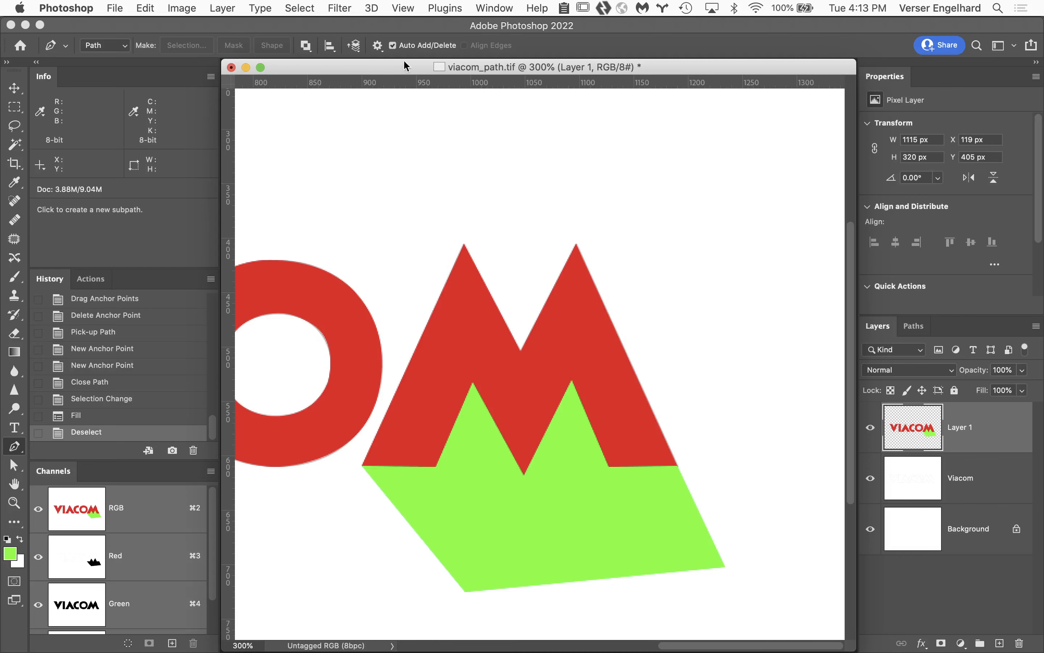
- Close viacom_path.tif without saving, then switch to Finder and open M_7027_02191.cr2 through Camera Raw as a Smart Object
click(231, 67)
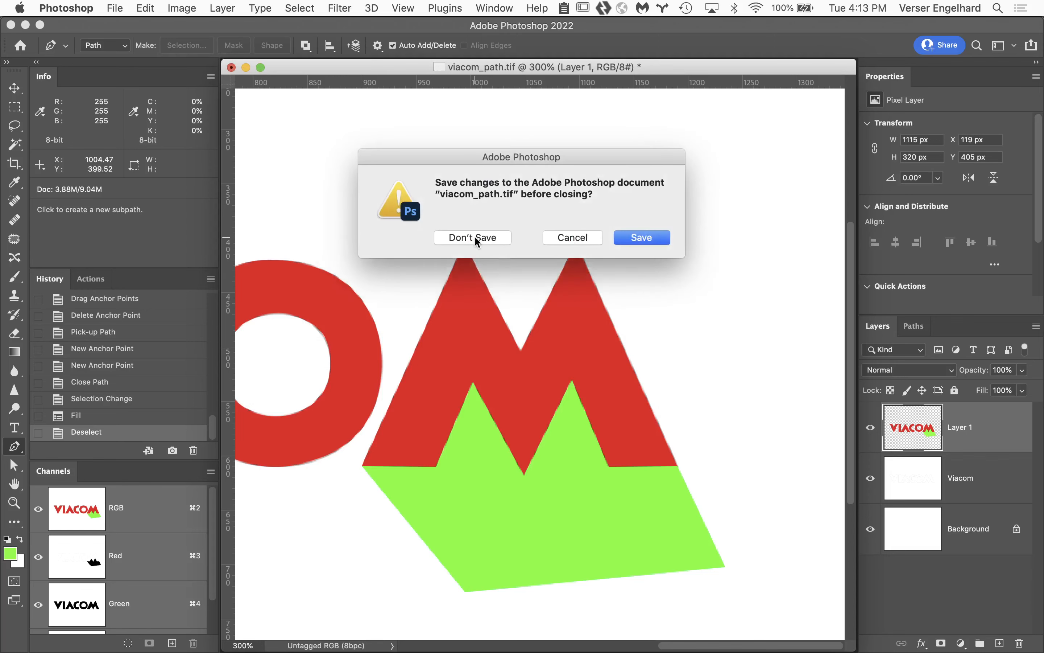
click(475, 238)
mouse_move(45, 639)
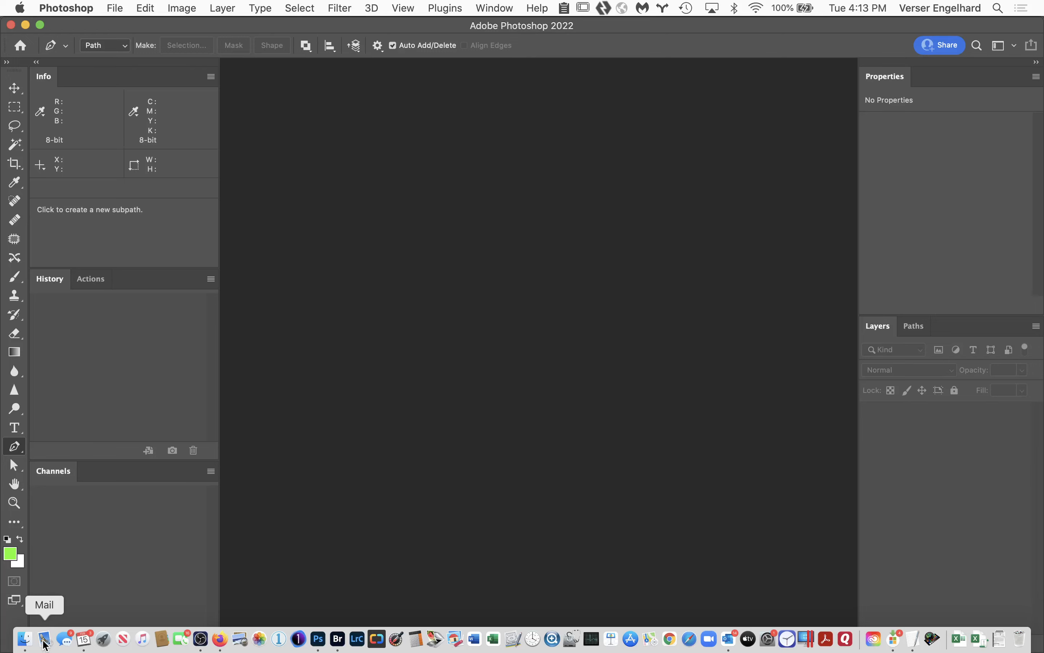
click(25, 640)
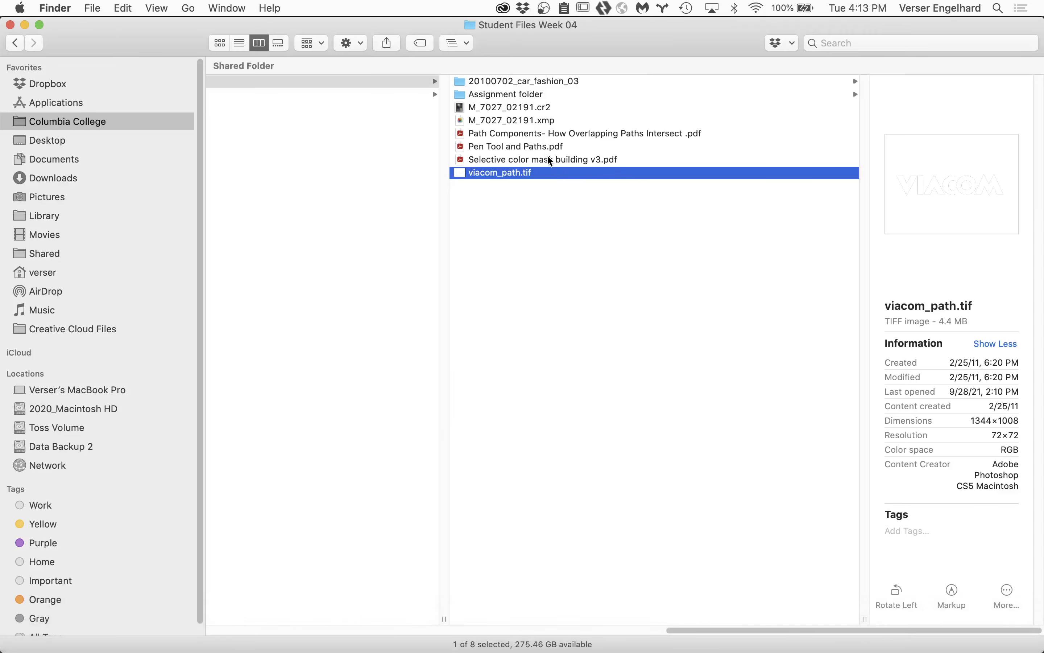
double_click(460, 108)
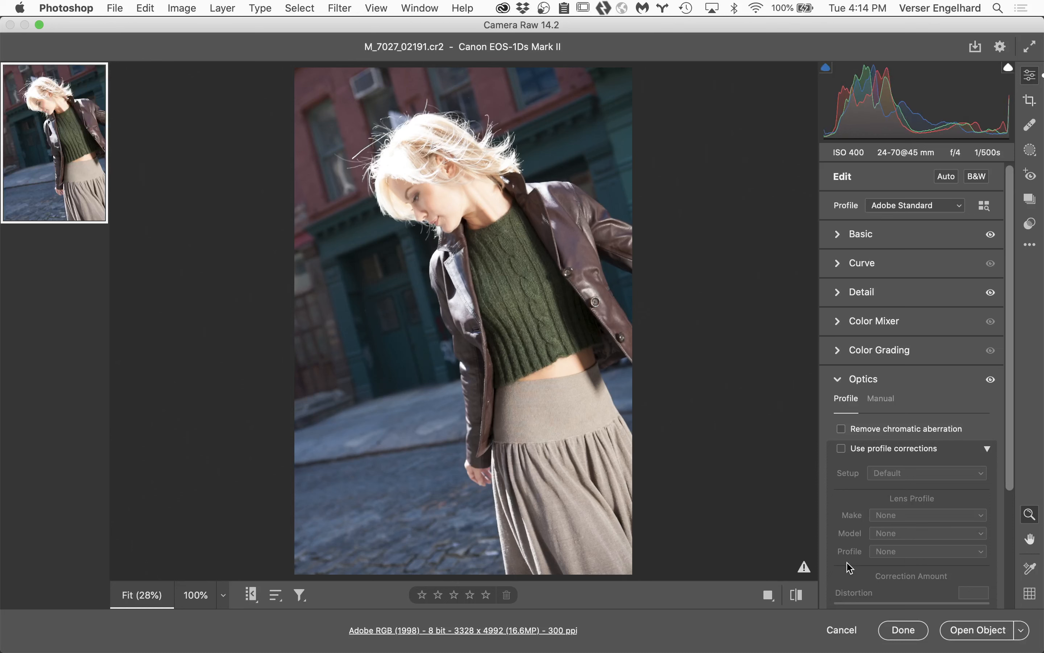
click(969, 631)
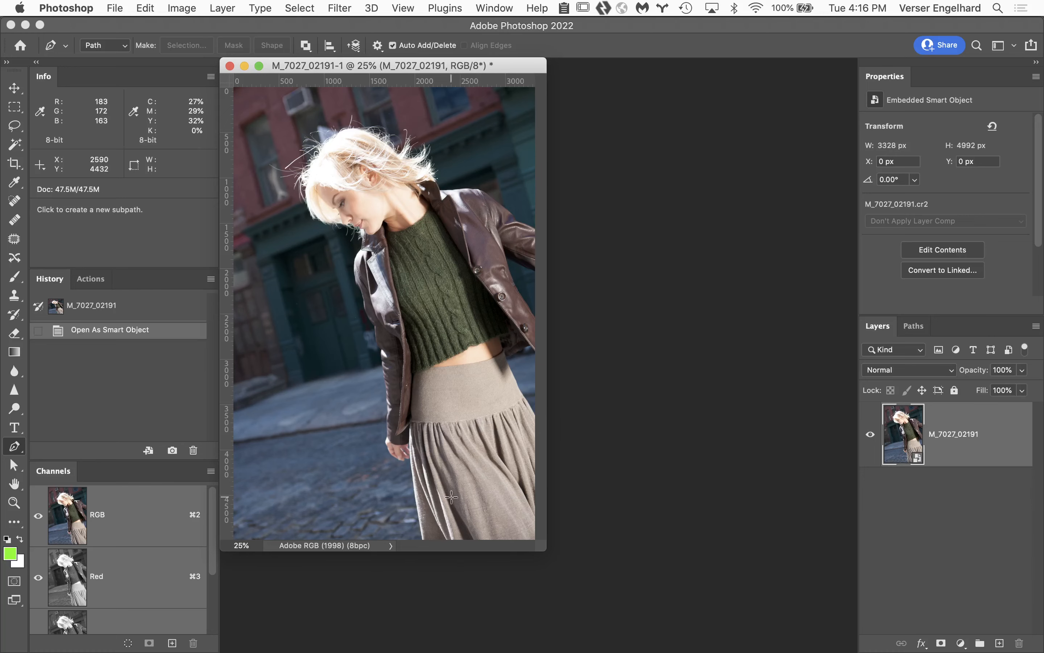
- Examine the skirt's outer edge near the bottom of the photo at close range
click(427, 540)
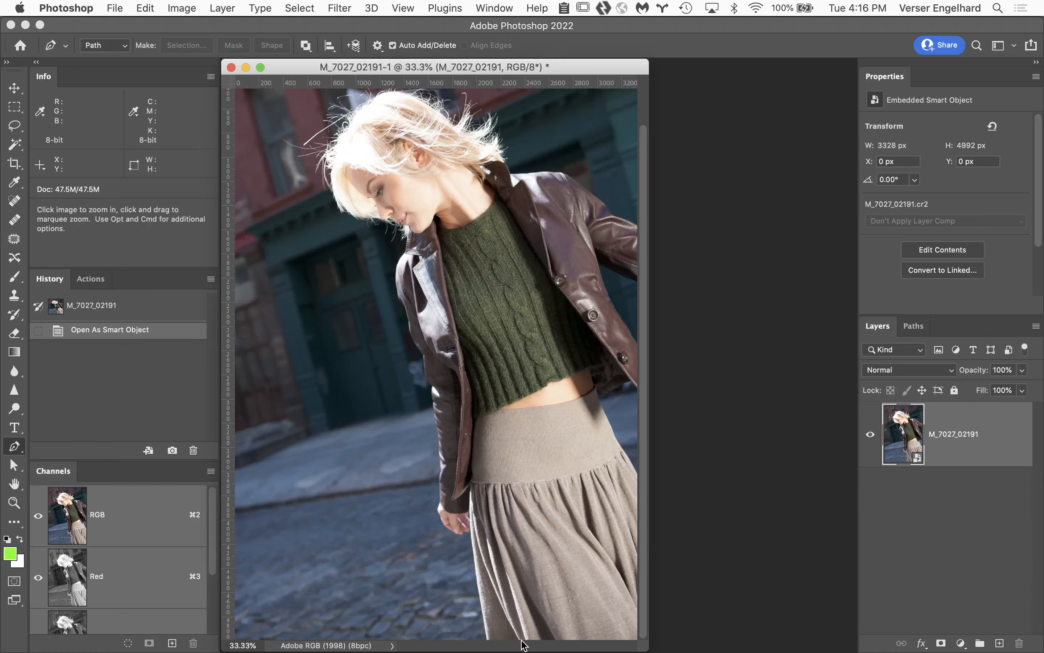
click(497, 630)
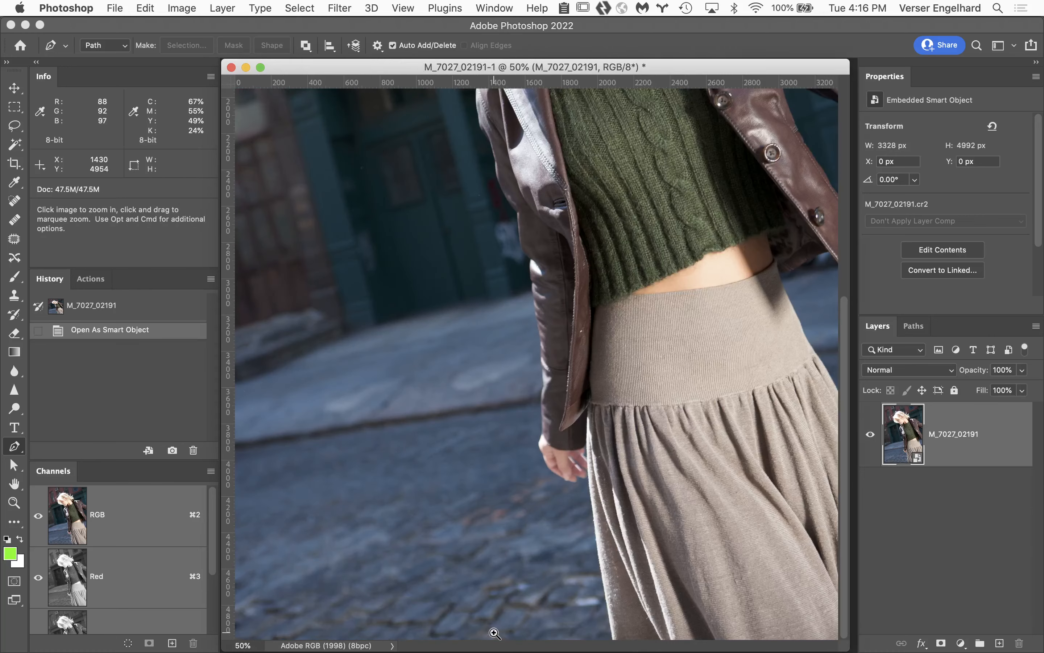
click(610, 622)
click(561, 614)
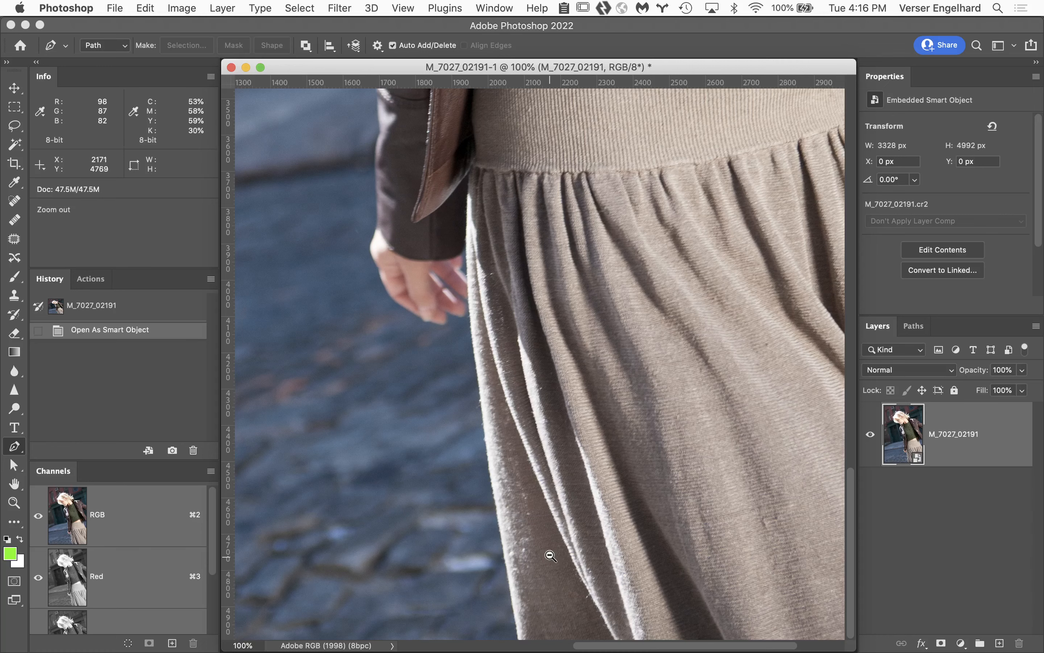
key(super+minus)
key(super+minus)
key(super+minus)
key(super+minus)
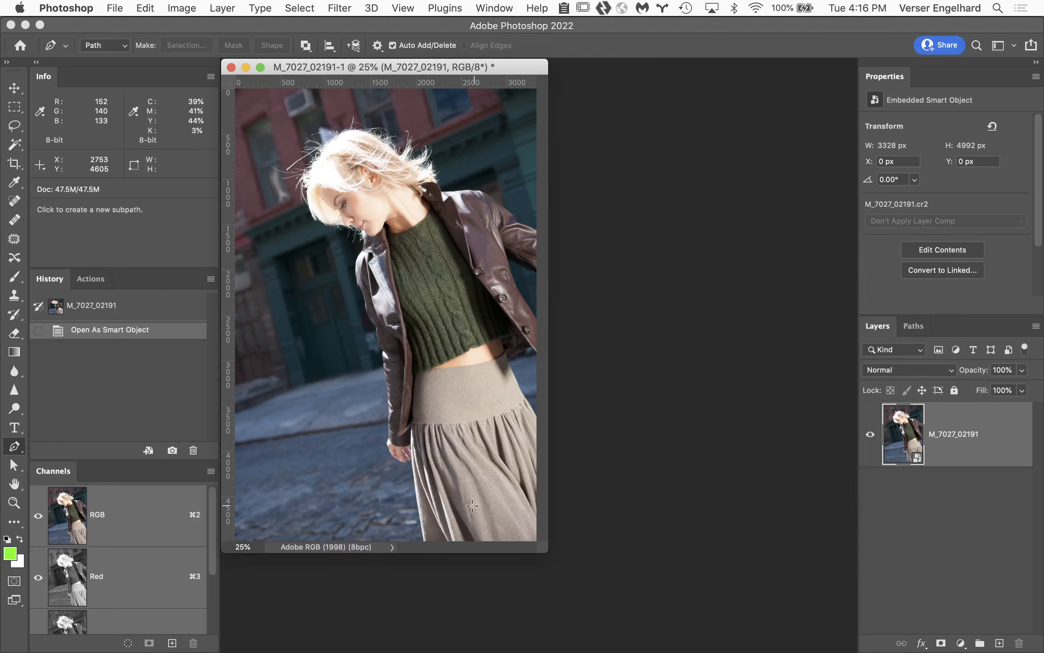
- Switch to full screen mode with the menu bar, exposing the area beyond the photo's lower border beside the skirt's outer edge
super+click(432, 530)
click(477, 512)
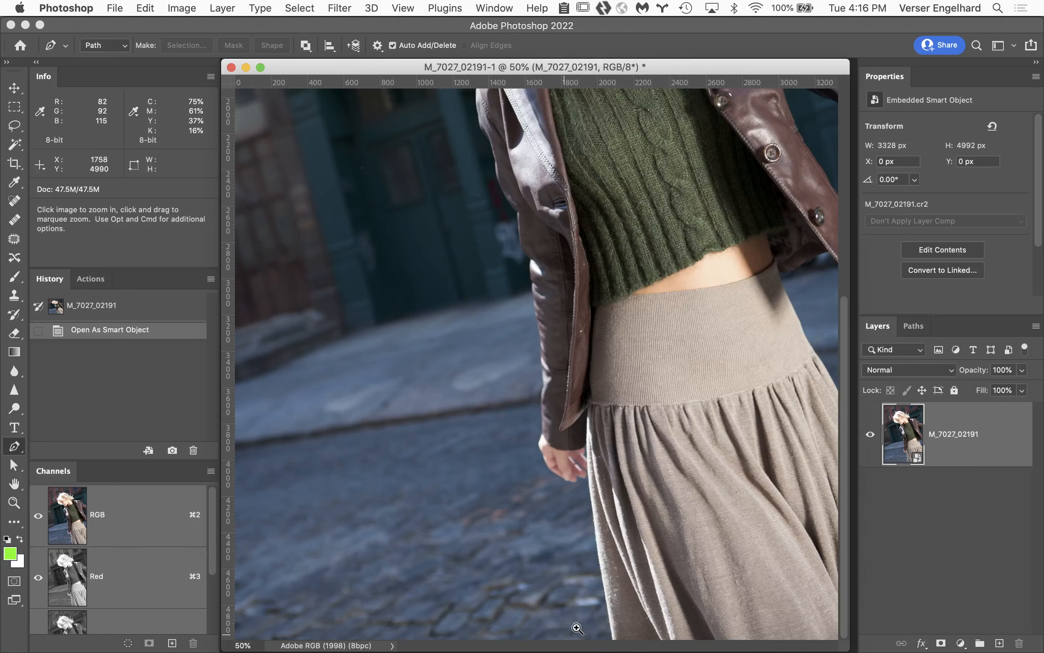
click(608, 615)
click(649, 593)
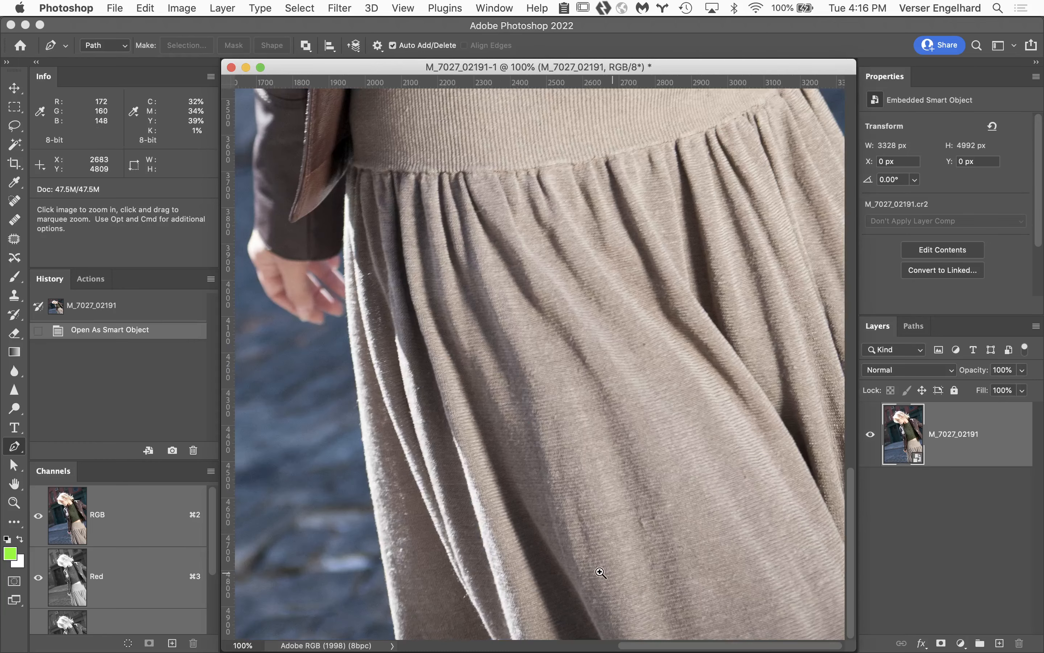
click(550, 566)
drag(483, 528, 762, 453)
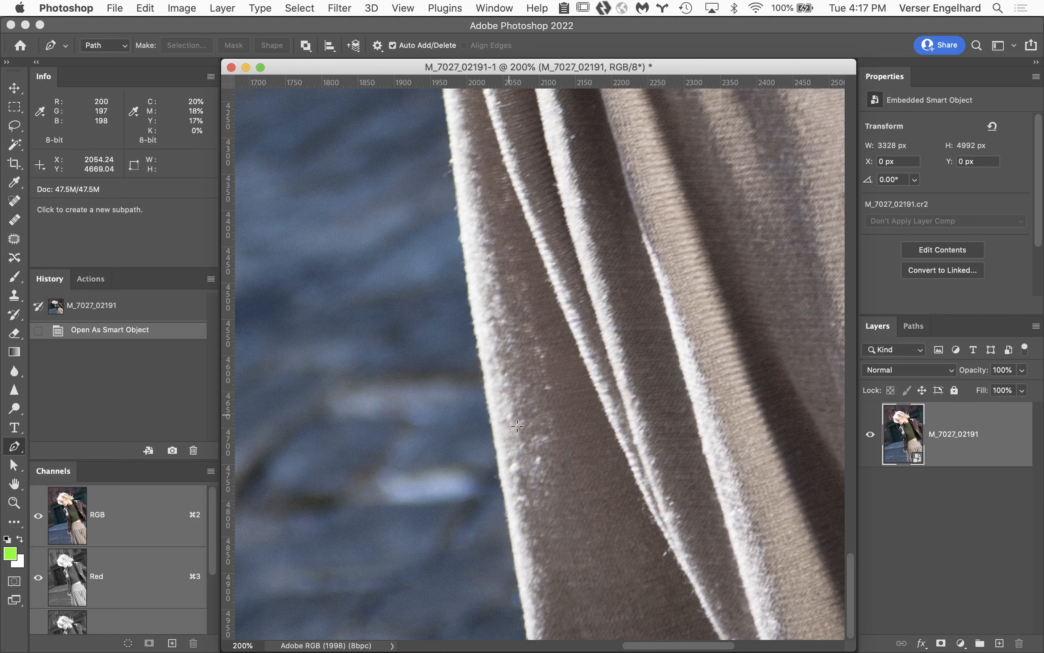
mouse_move(532, 646)
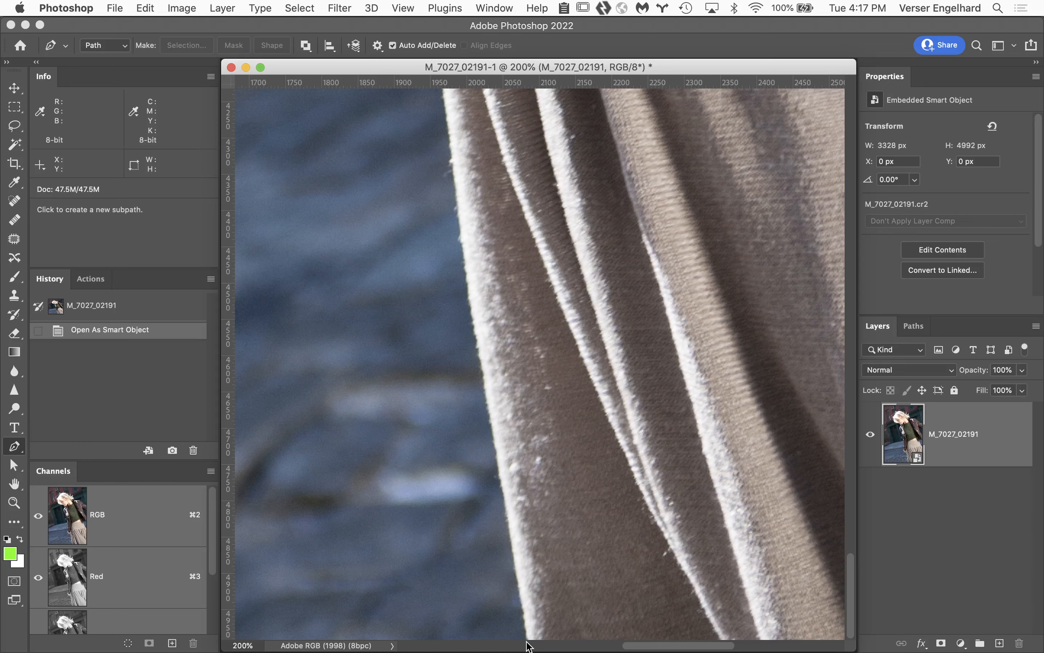
key(f)
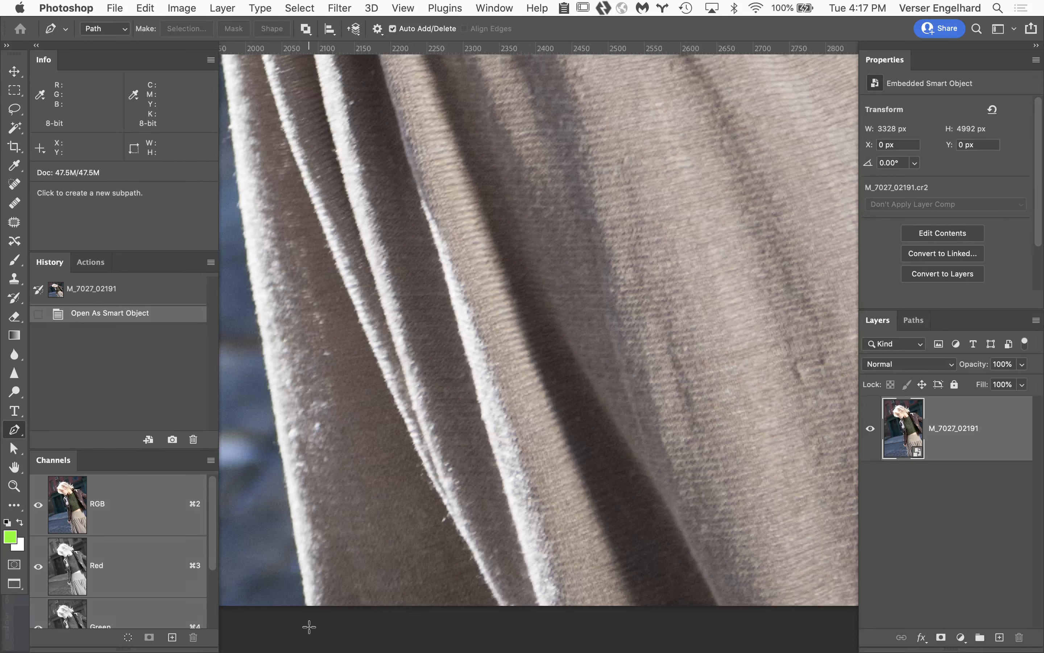
key(space)
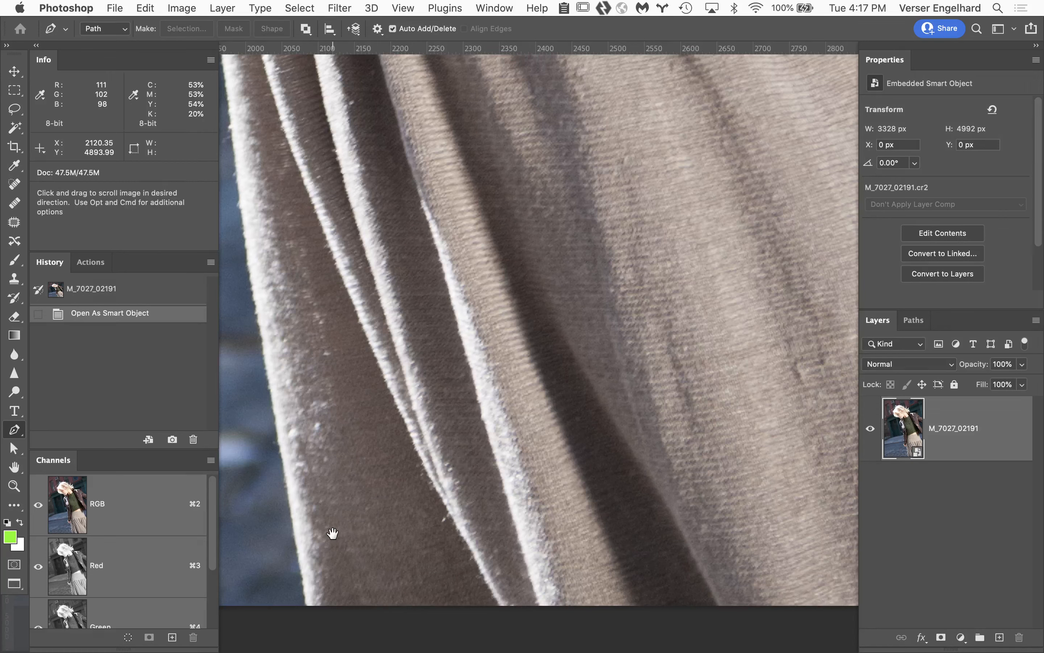
drag(296, 539, 492, 373)
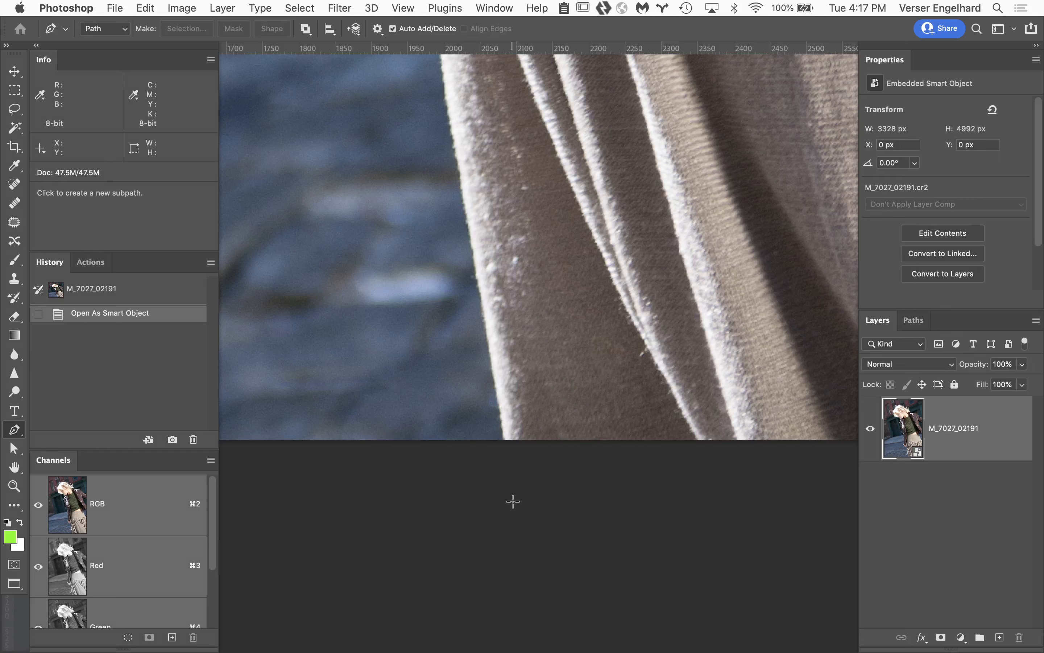
- With the Pen tool, start a work path below the photo and trace up the skirt's outer edge from where it meets the lower border
click(546, 550)
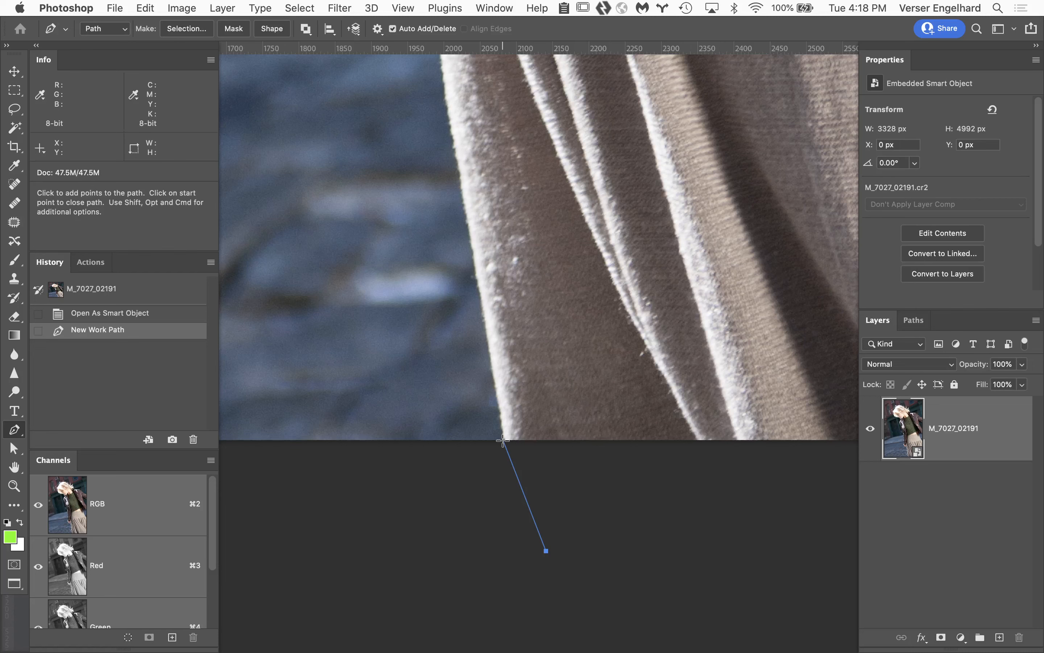
click(502, 439)
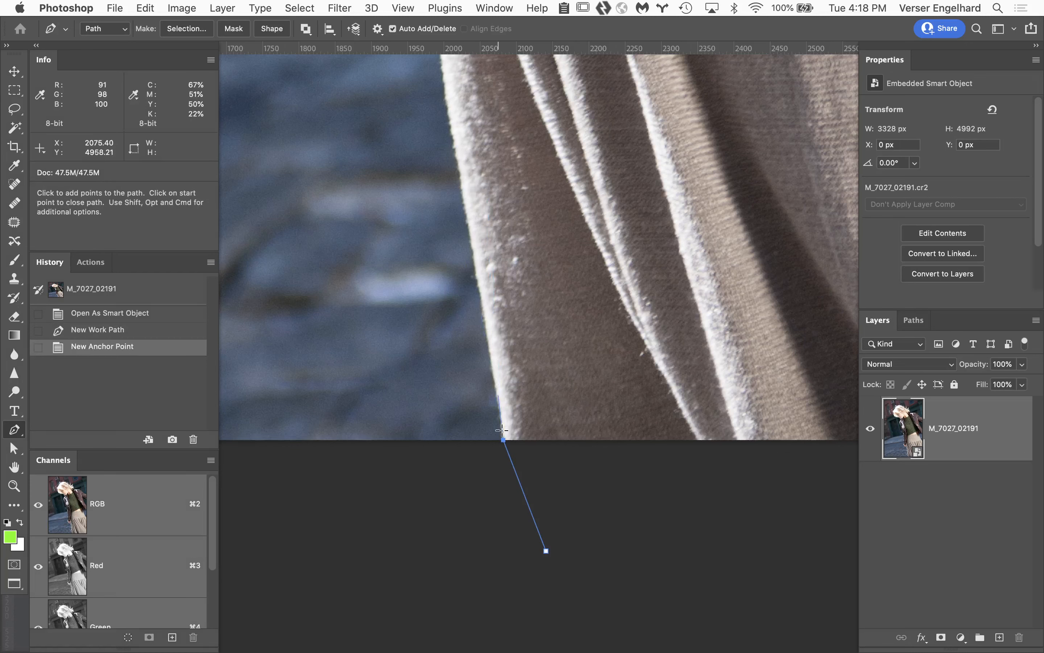
key(super+z)
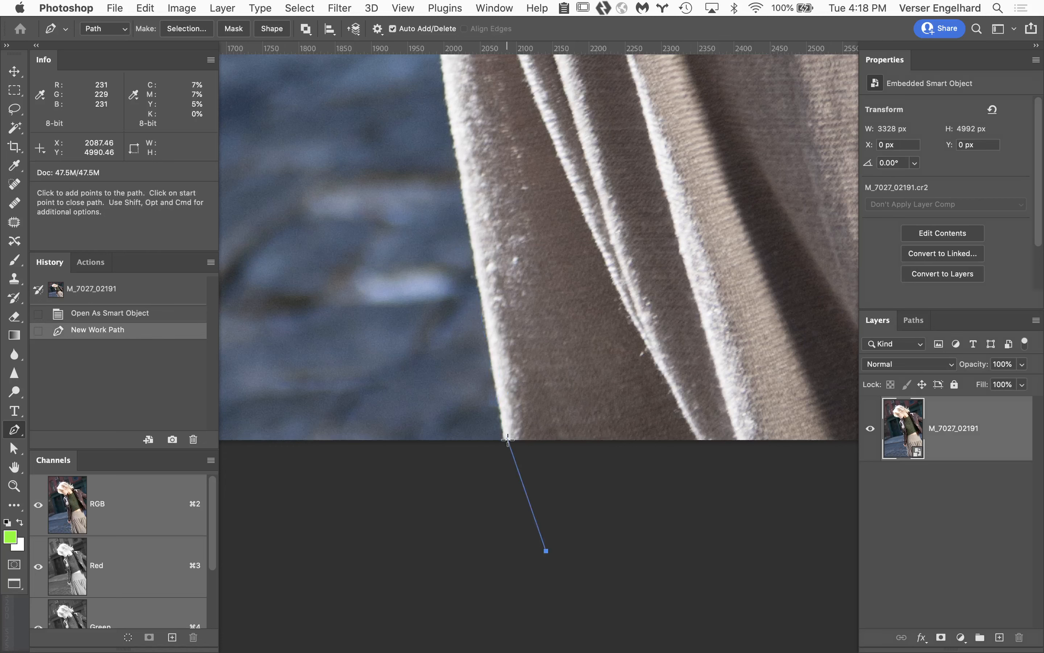
click(507, 439)
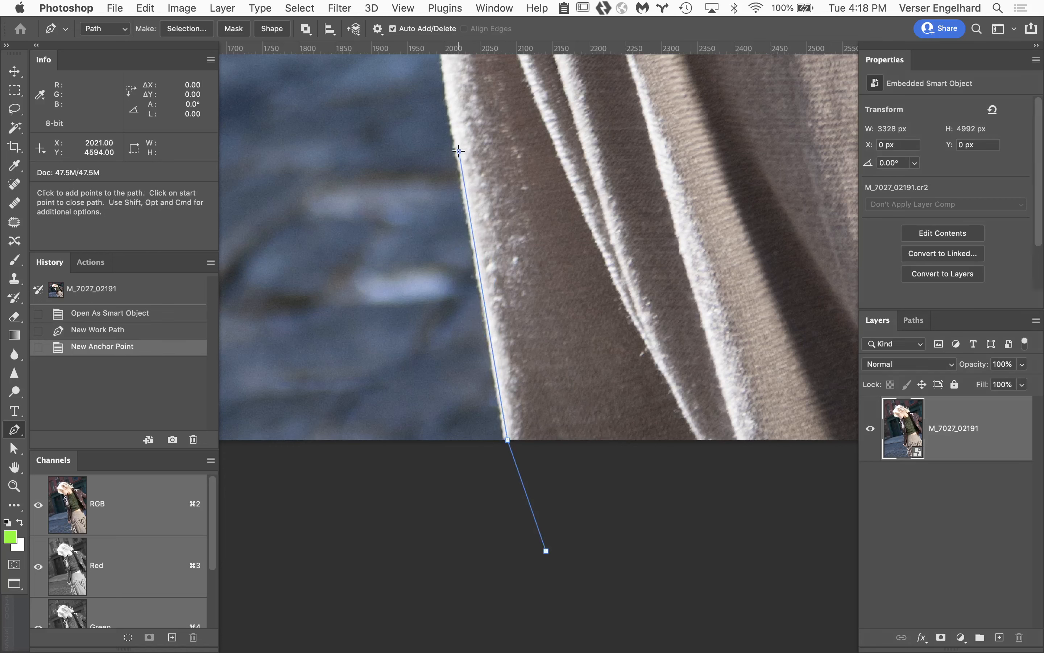
drag(458, 150, 451, 110)
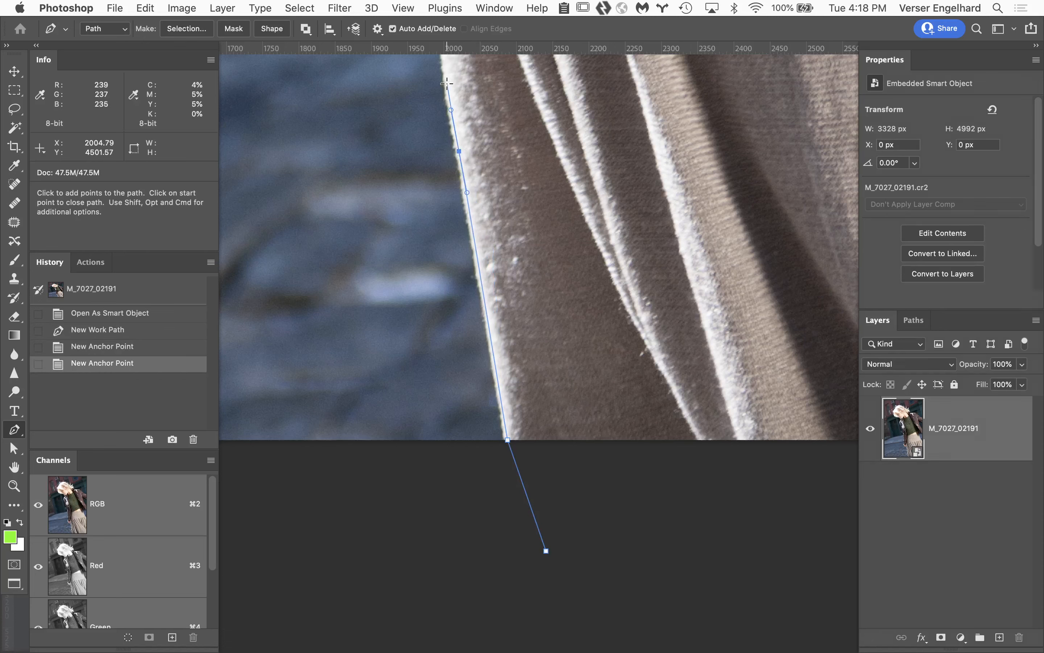
click(447, 82)
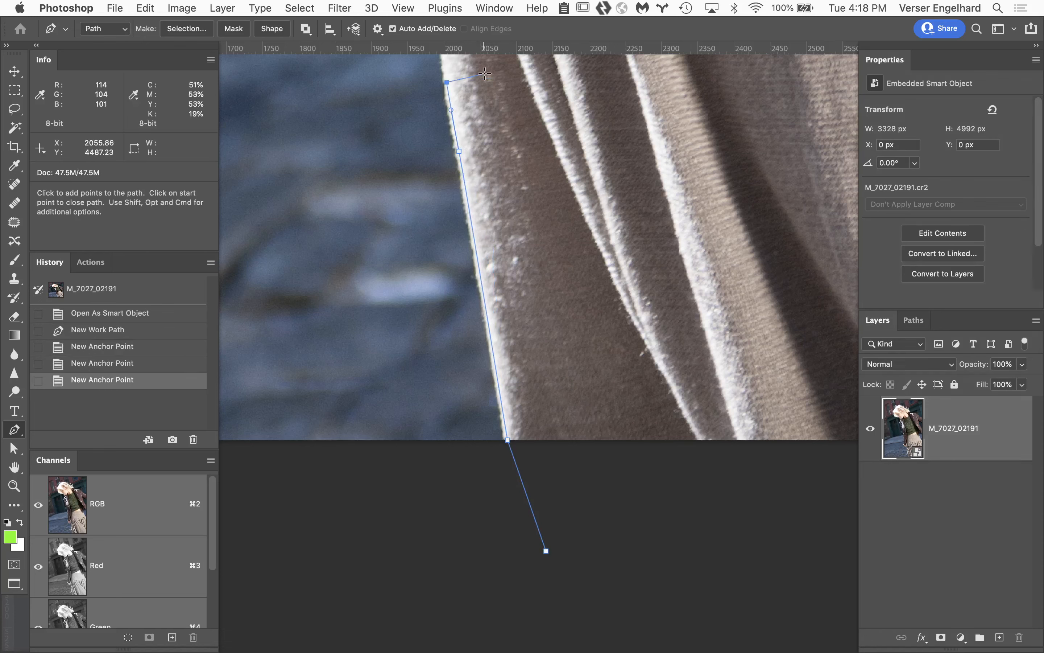
- Continue the path across the skirt's folds, down to the photo's lower border and below it, closing it at the starting point
click(684, 176)
click(702, 435)
click(578, 526)
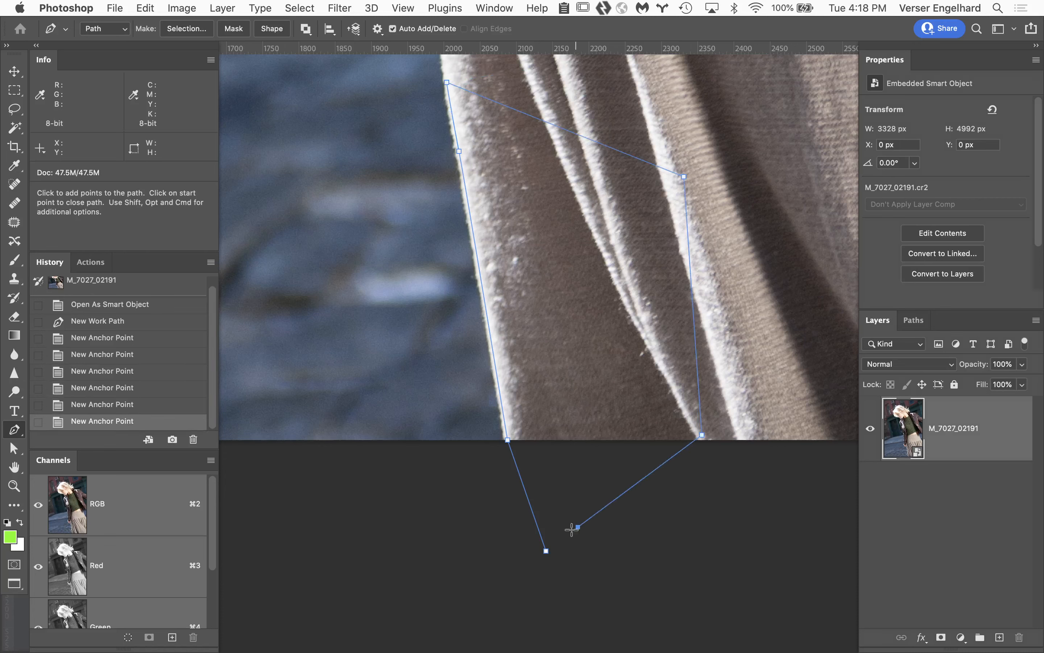
click(546, 551)
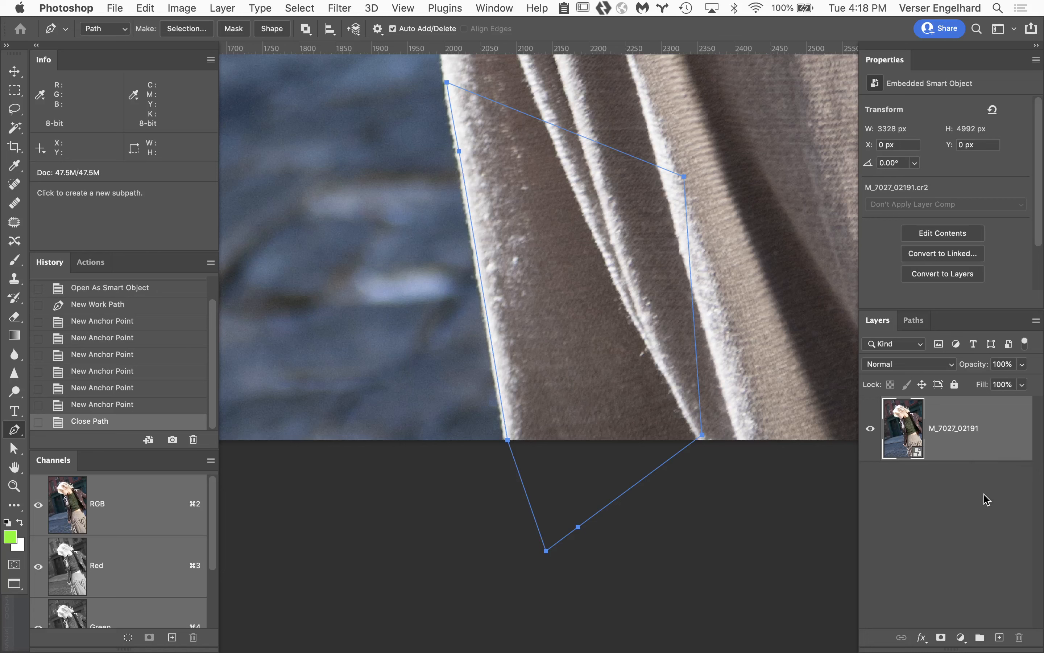
- Load the work path as a selection and return to the layer list
click(918, 323)
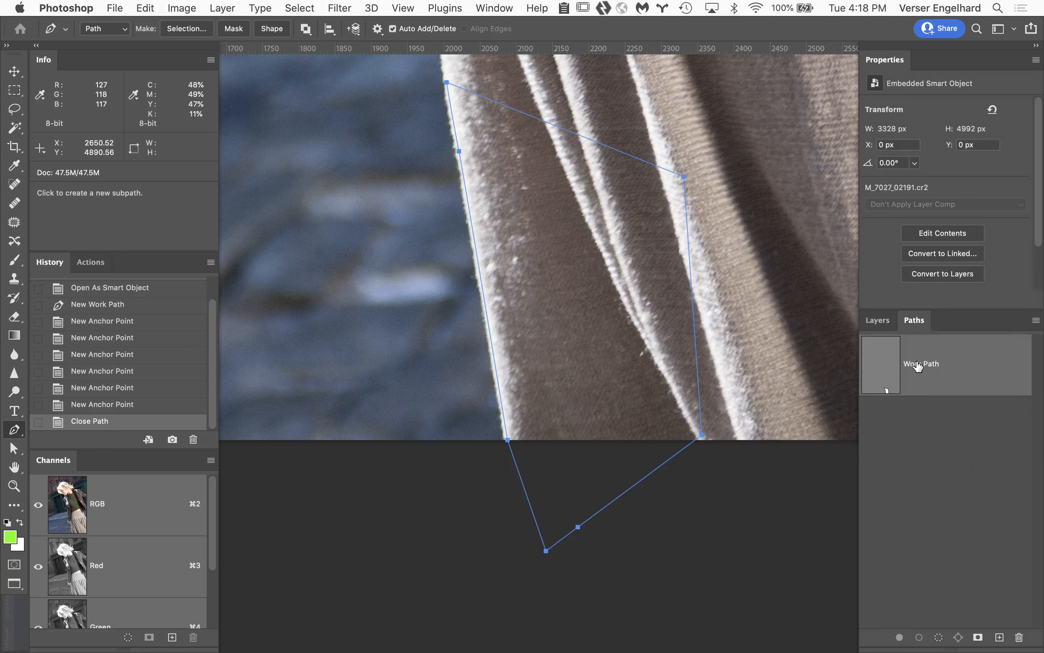
super+click(880, 384)
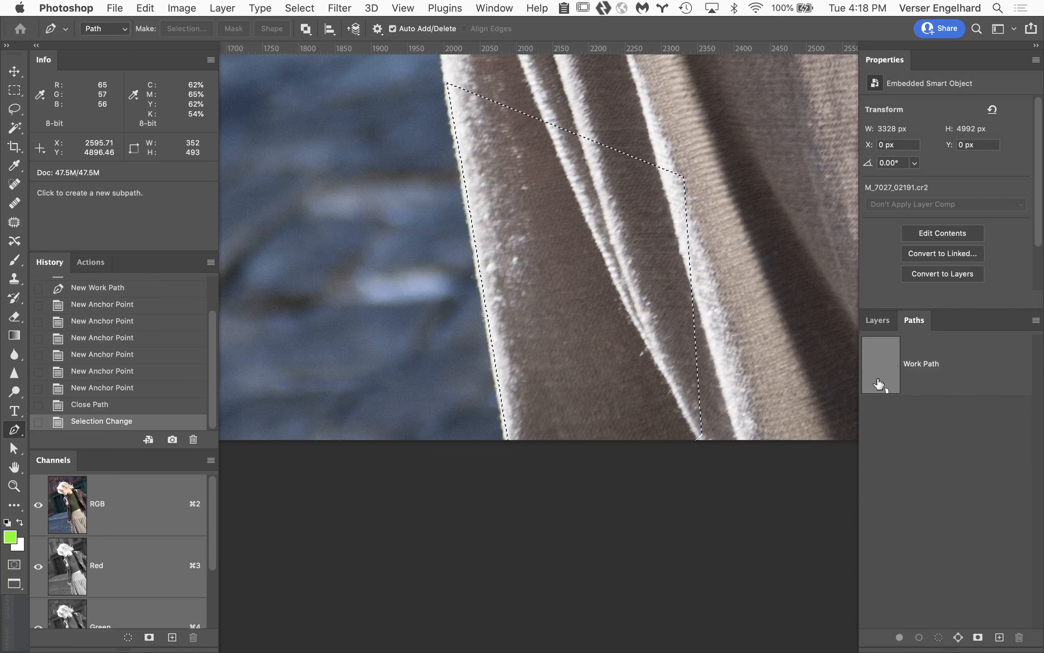
click(878, 320)
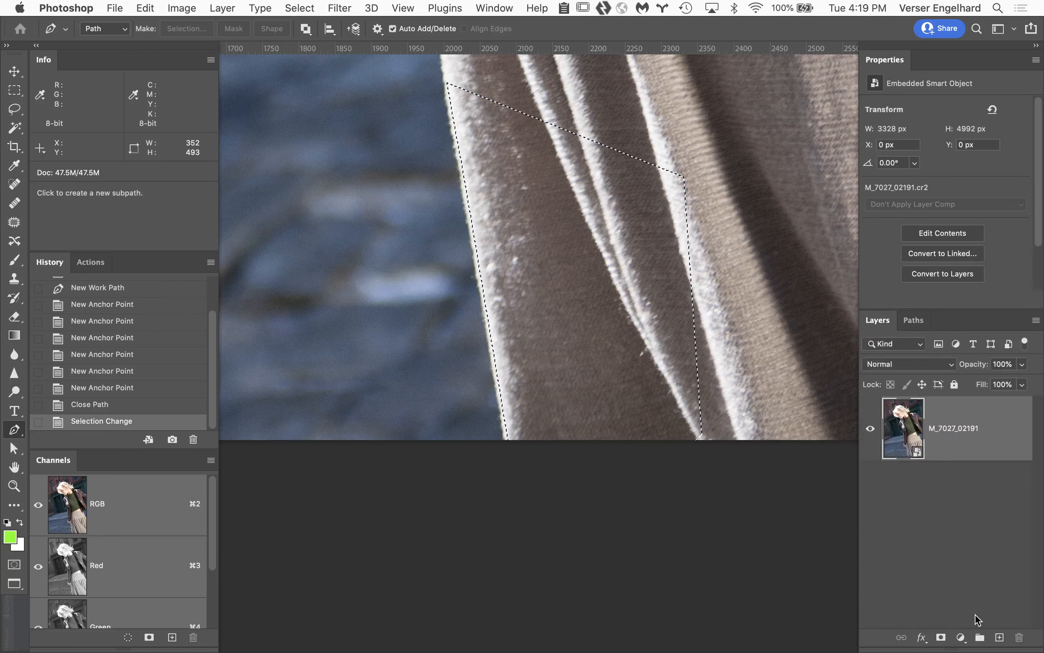
- Try masking the photo layer with the active selection and undo the layer mask
click(941, 638)
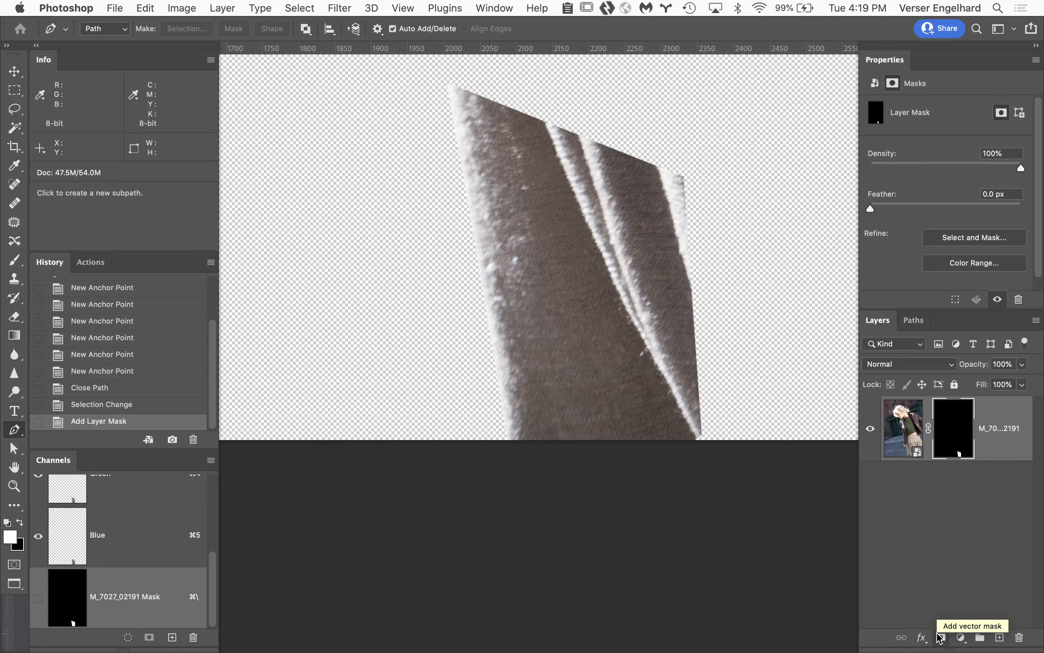
key(super+z)
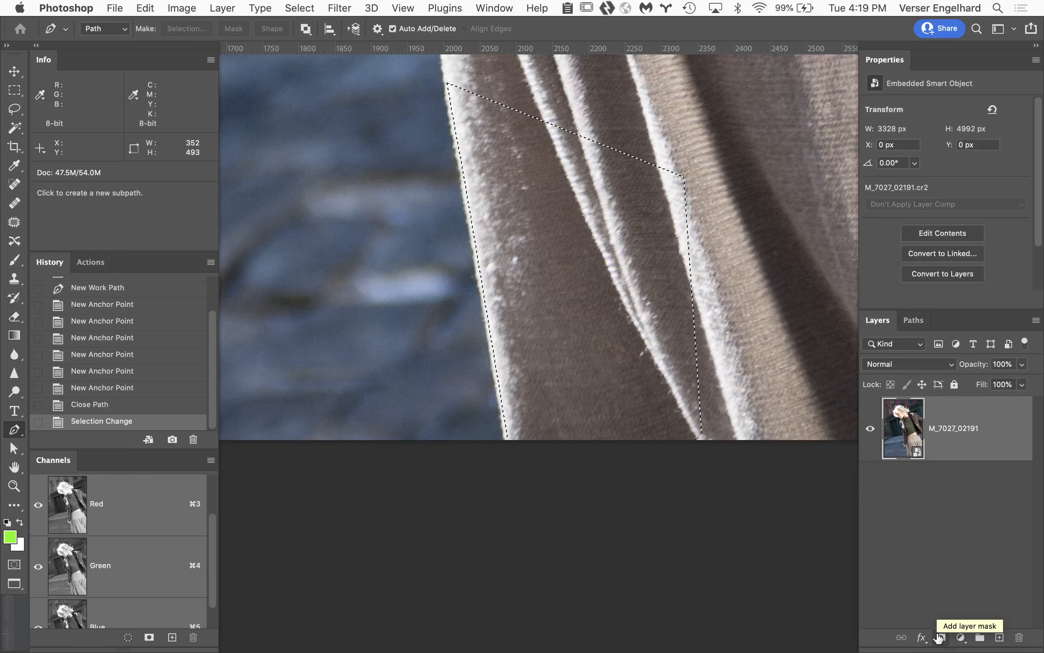
- Deselect the skirt selection and delete the existing work path
key(super+d)
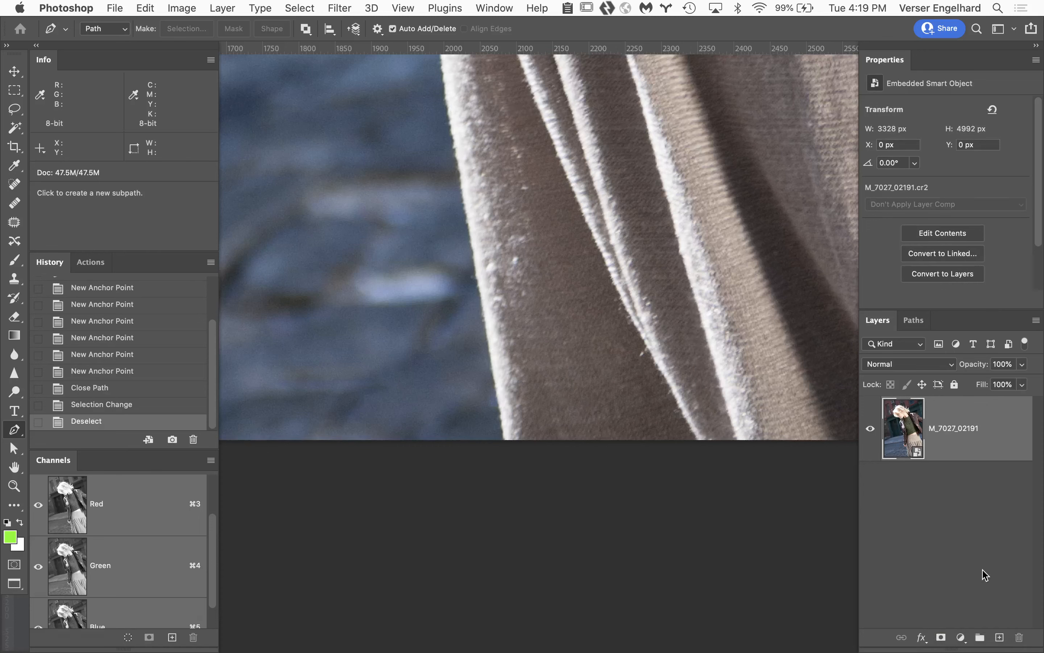
click(915, 321)
drag(995, 387, 1019, 637)
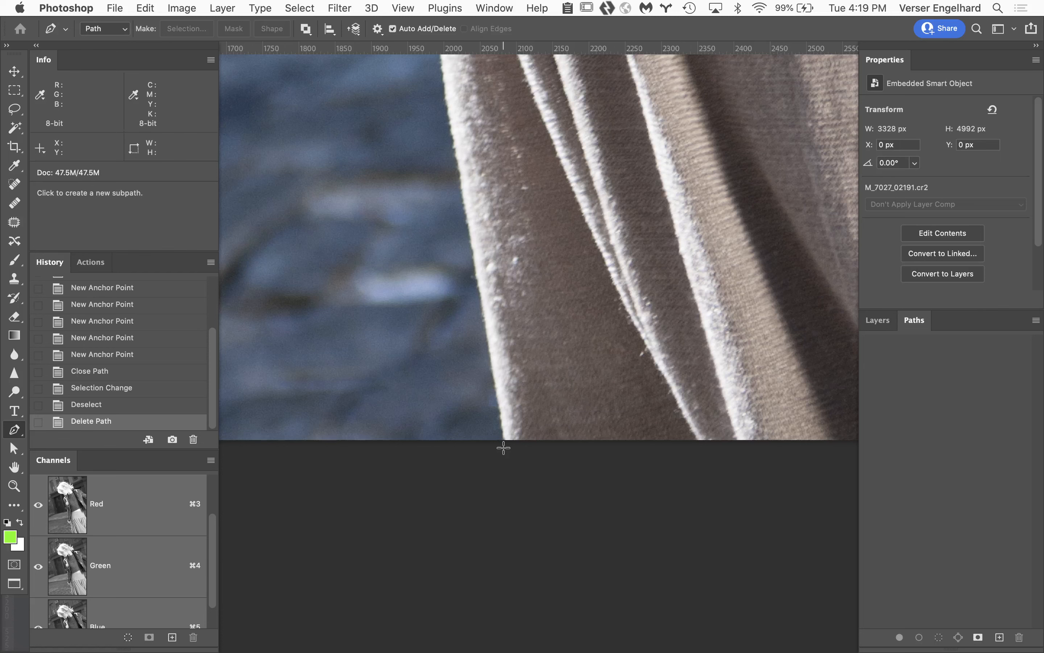
- With the Pen tool, start a new work path below the photo and trace up along the skirt's outer edge with straight segments
click(513, 483)
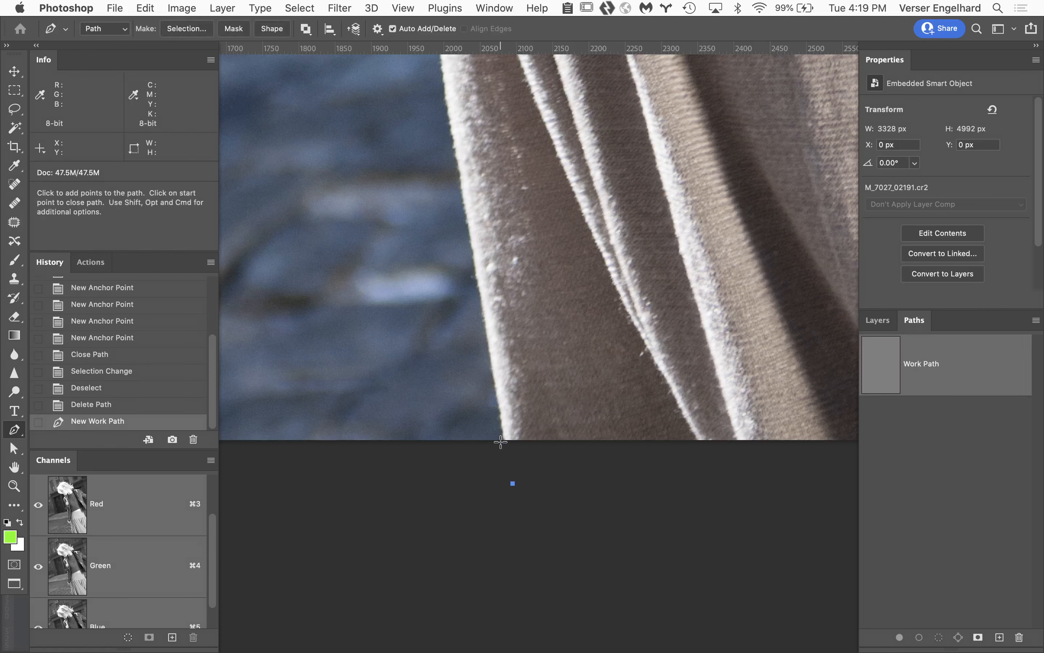
click(500, 442)
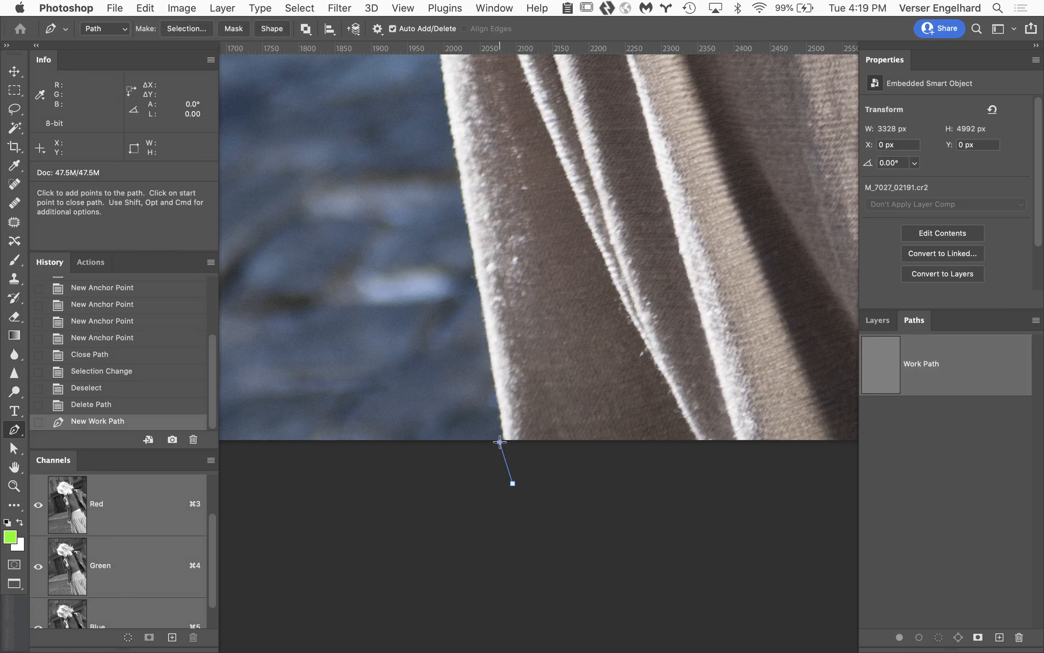
click(465, 228)
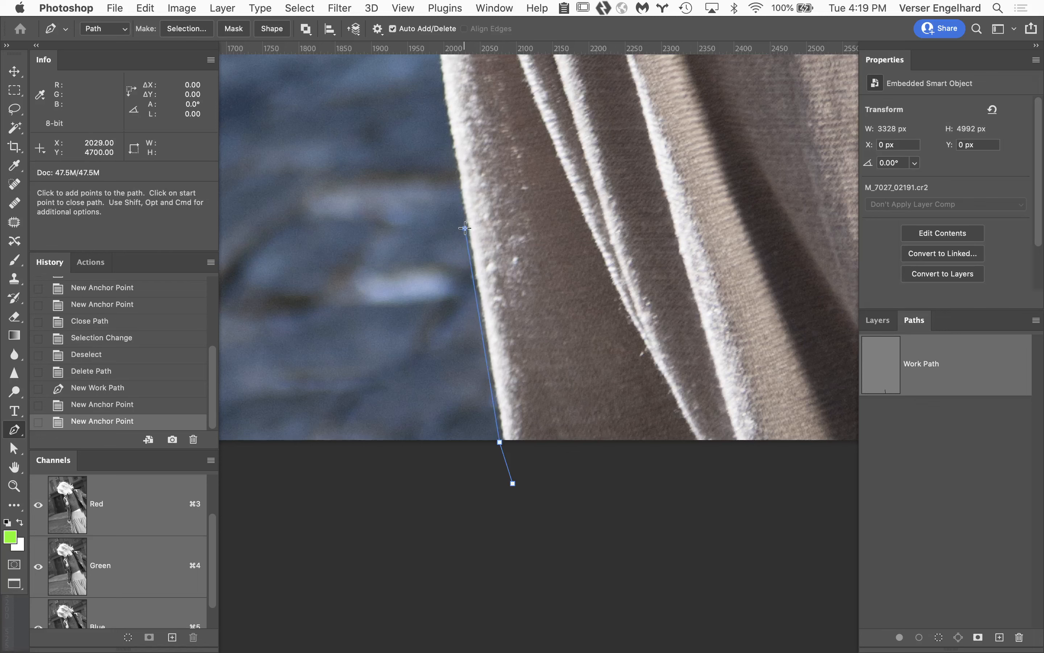
click(450, 147)
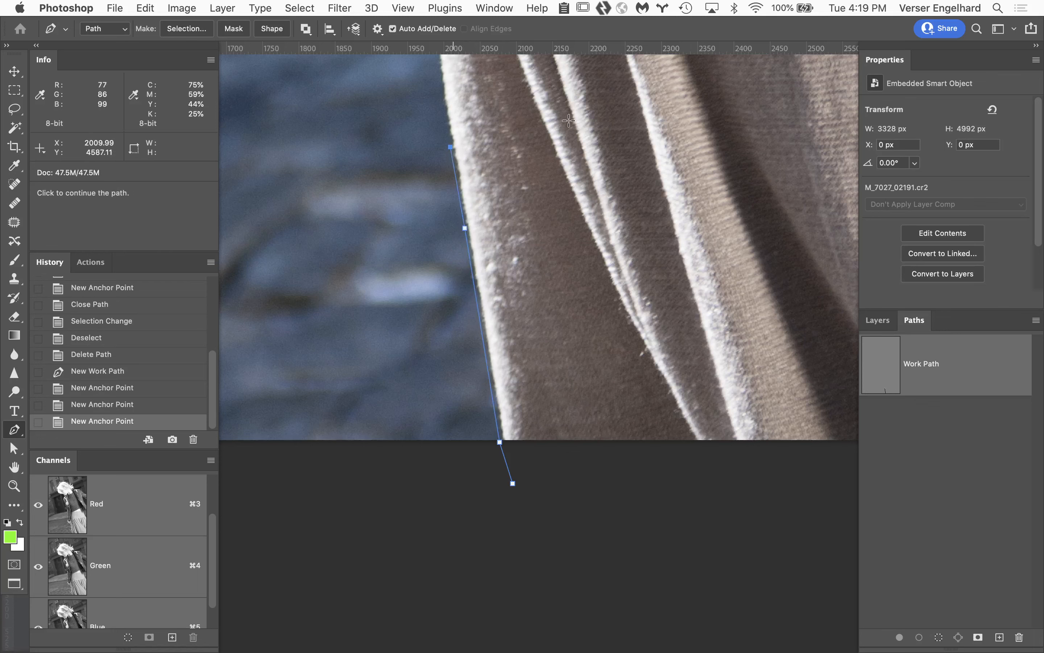
- Close the work path around the lower skirt folds, with two corners beyond the canvas's lower edge
click(640, 145)
click(701, 271)
click(700, 466)
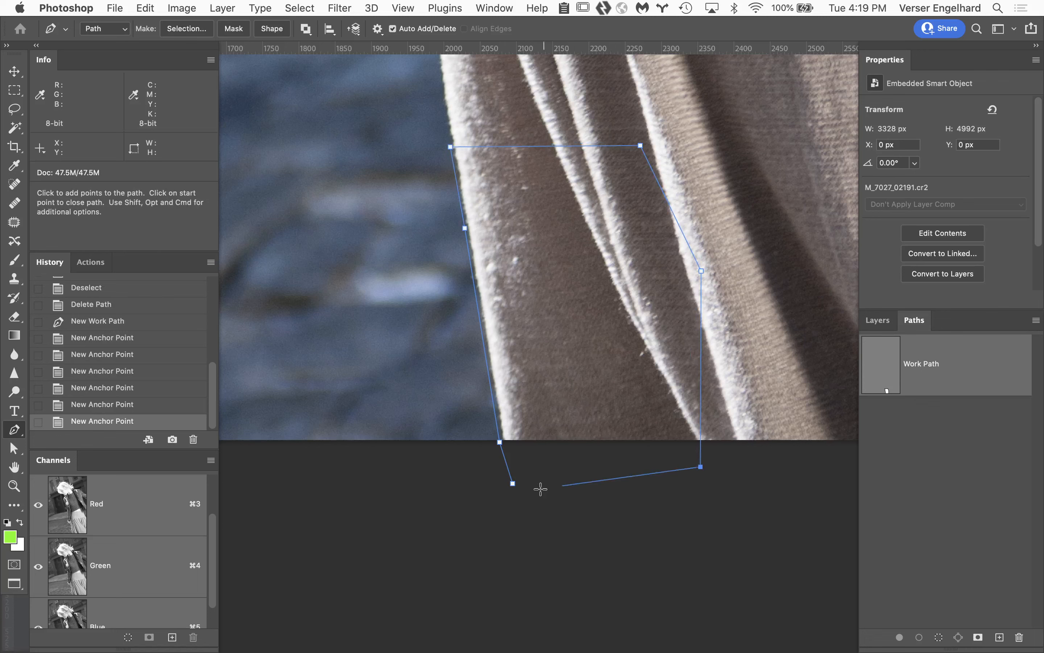
click(513, 483)
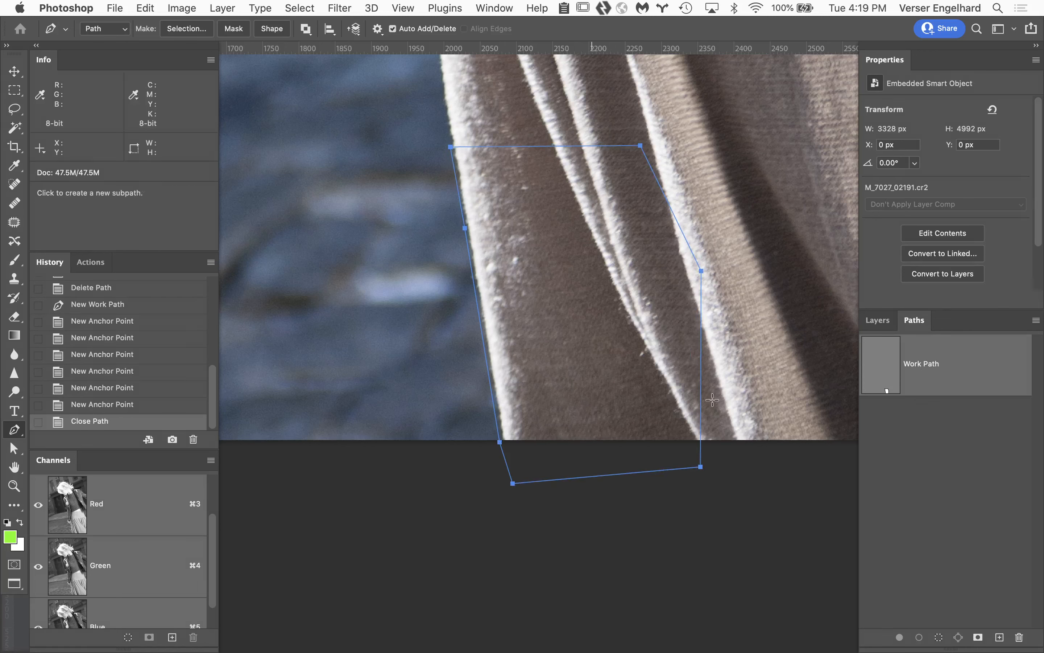
- Load the closed path as a selection and use it to add a mask to the M_7027_02191 layer
super+click(871, 370)
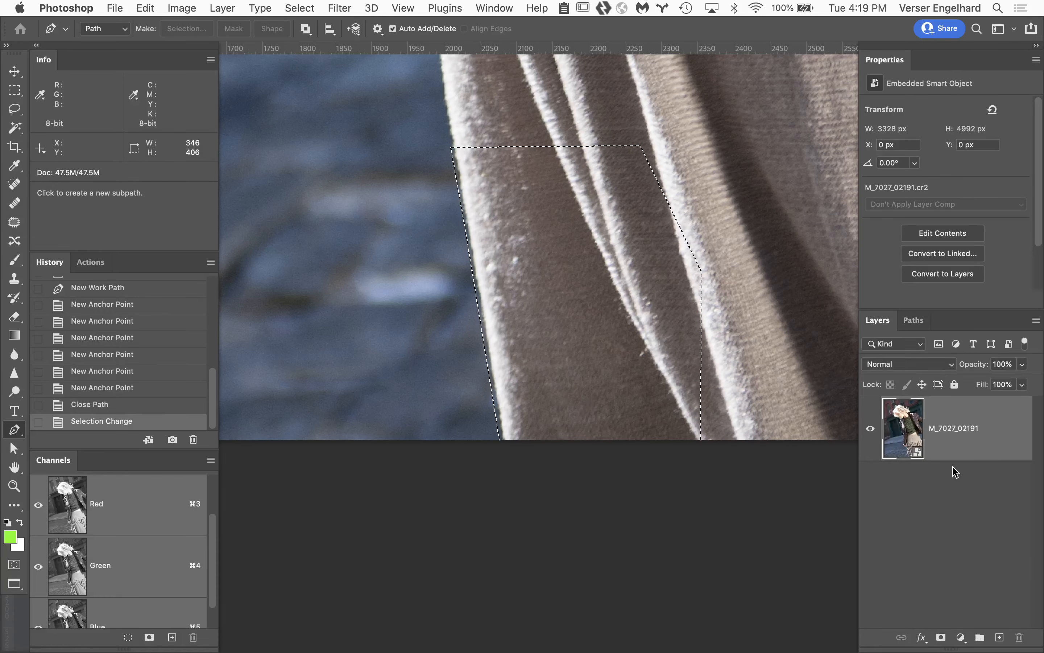
click(939, 638)
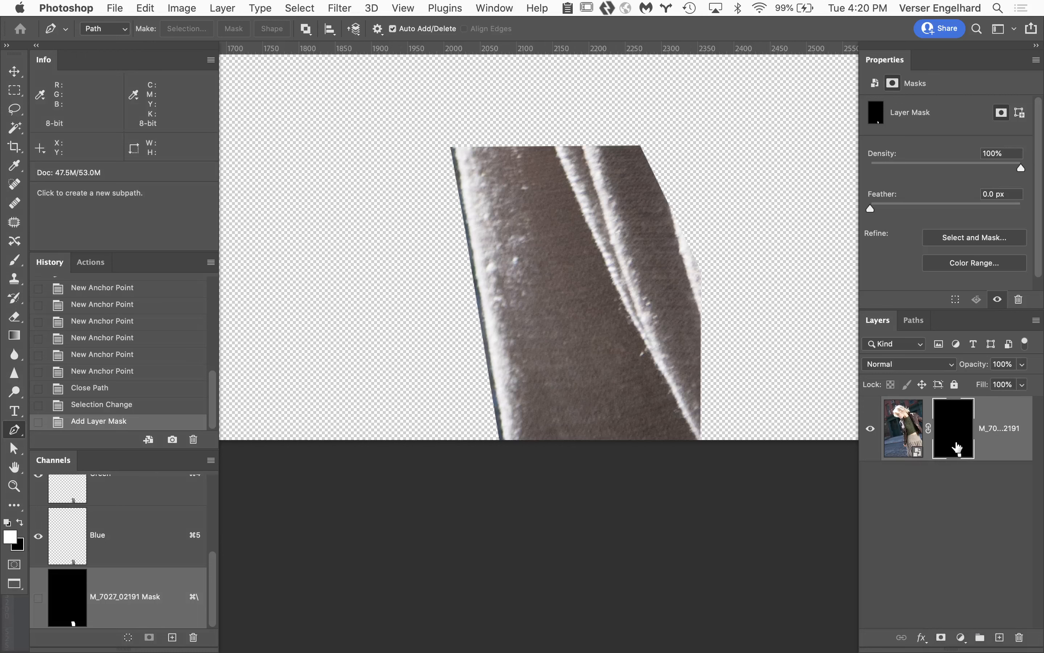
- Delete the layer mask from M_7027_02191 and delete the work path
drag(958, 449, 1020, 637)
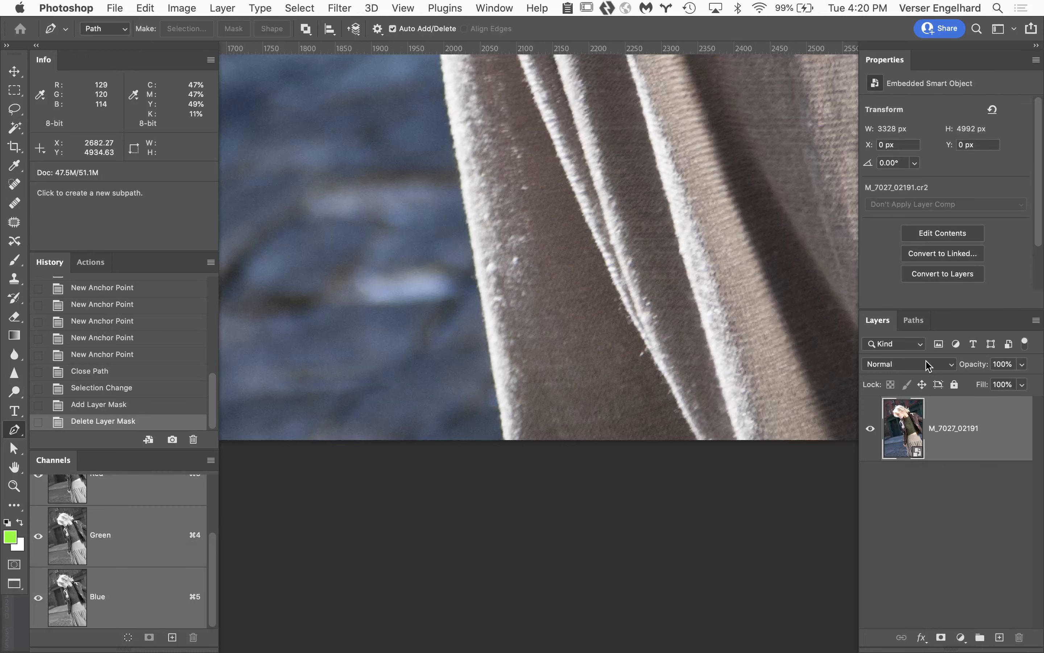
click(918, 328)
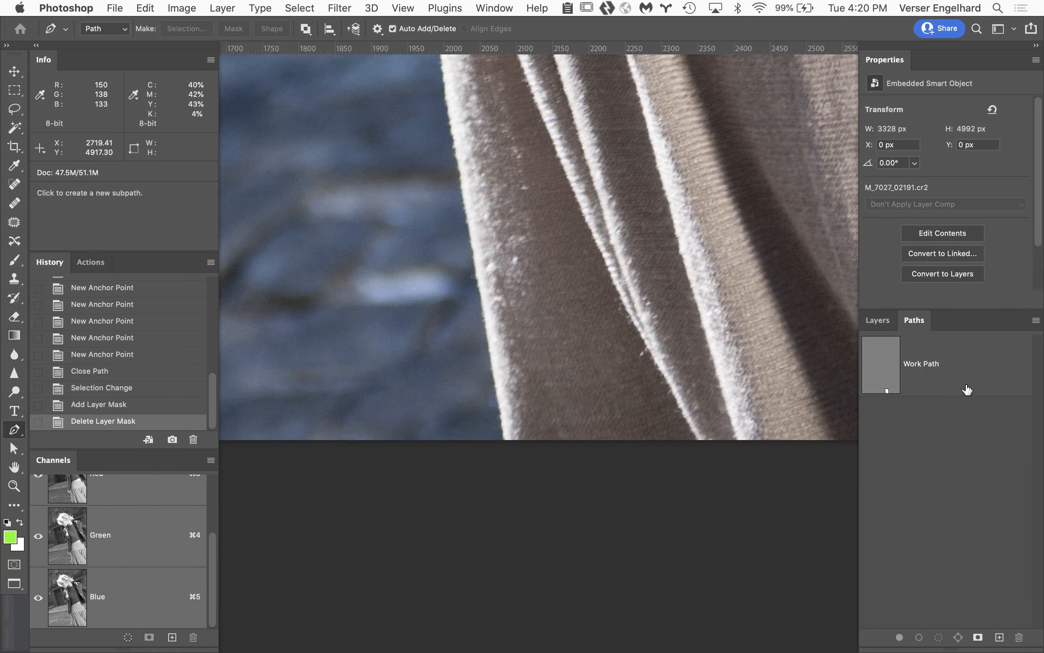
drag(963, 381, 1020, 637)
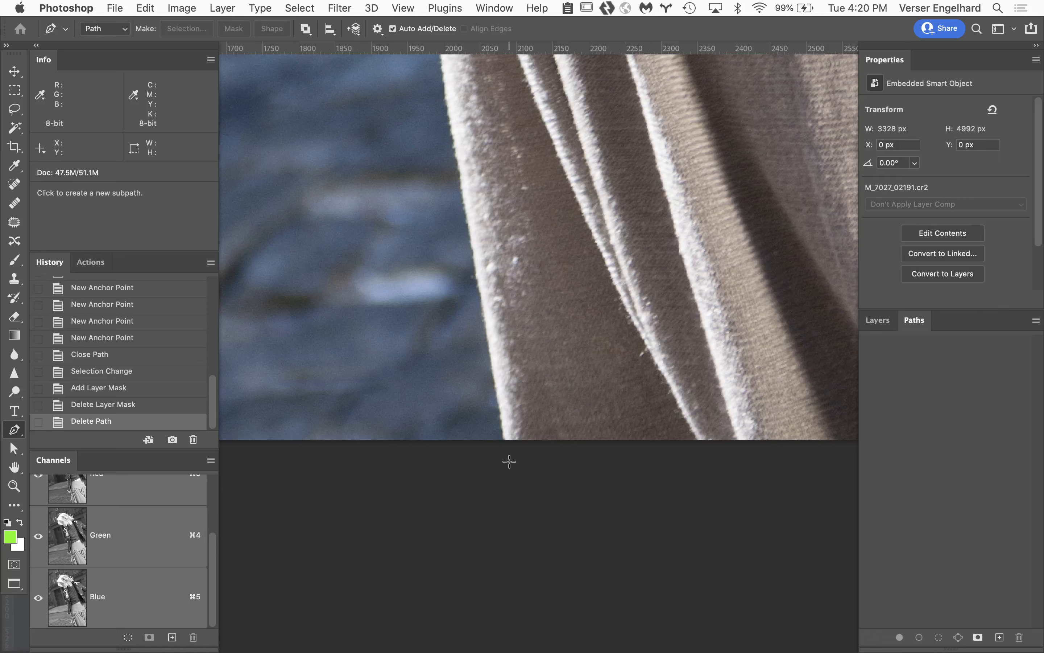
- Start a new Pen path below the canvas, anchored at the skirt's outer edge, with a smooth anchor further up that edge
click(523, 490)
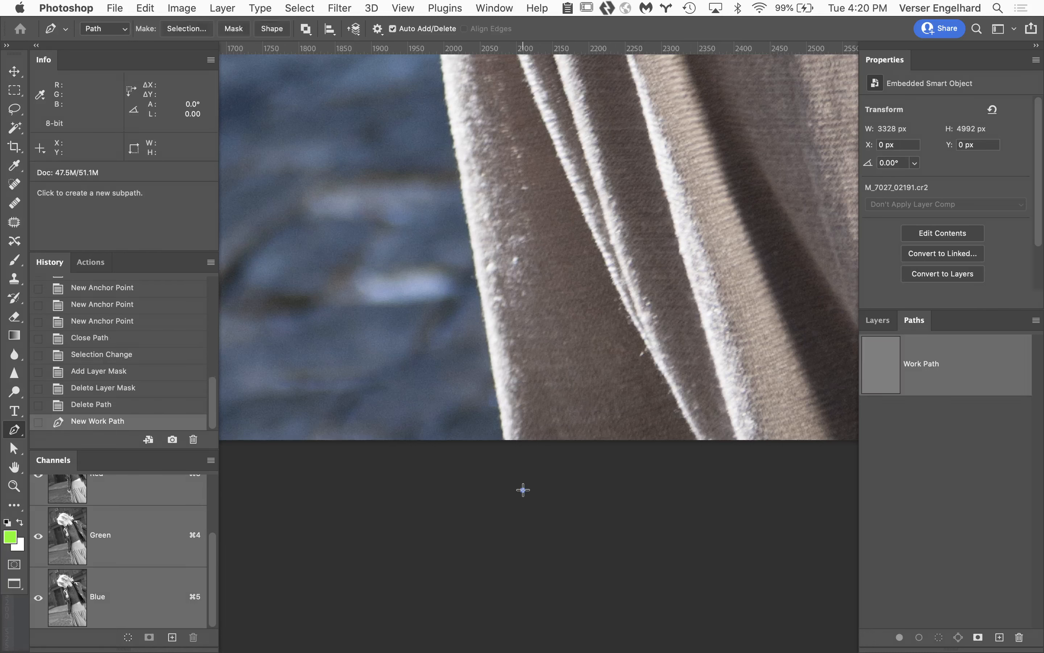
click(504, 438)
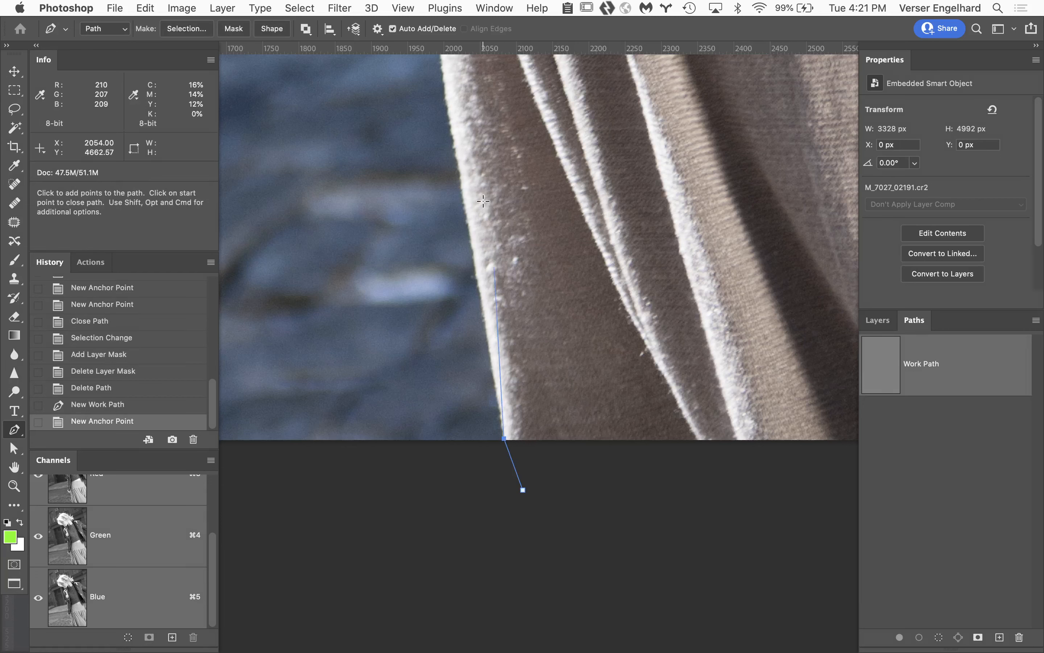
click(460, 173)
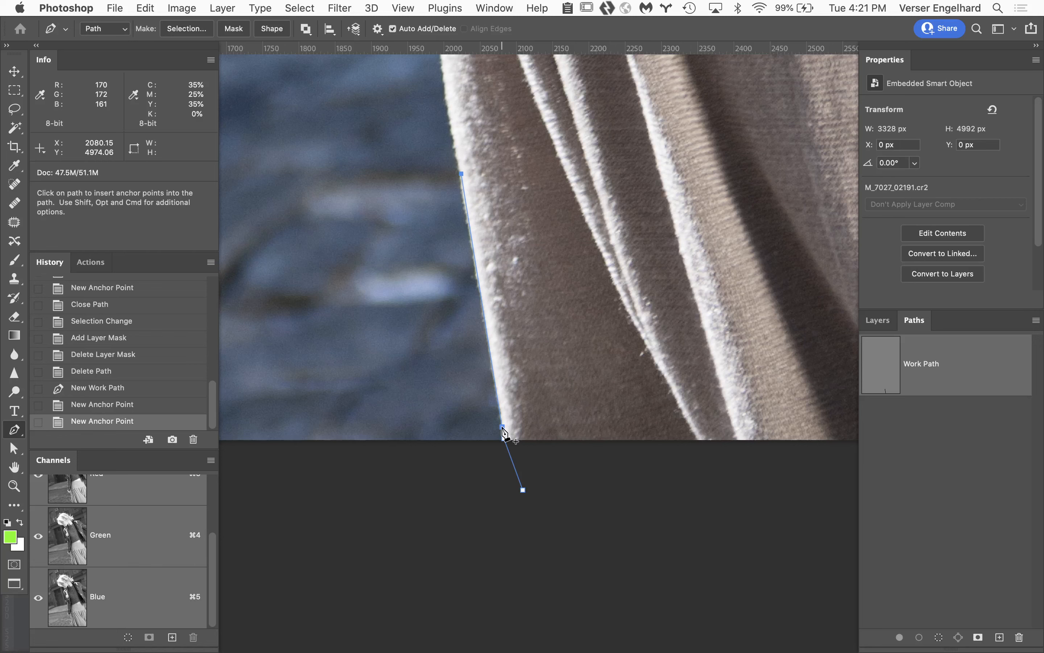
key(super+z)
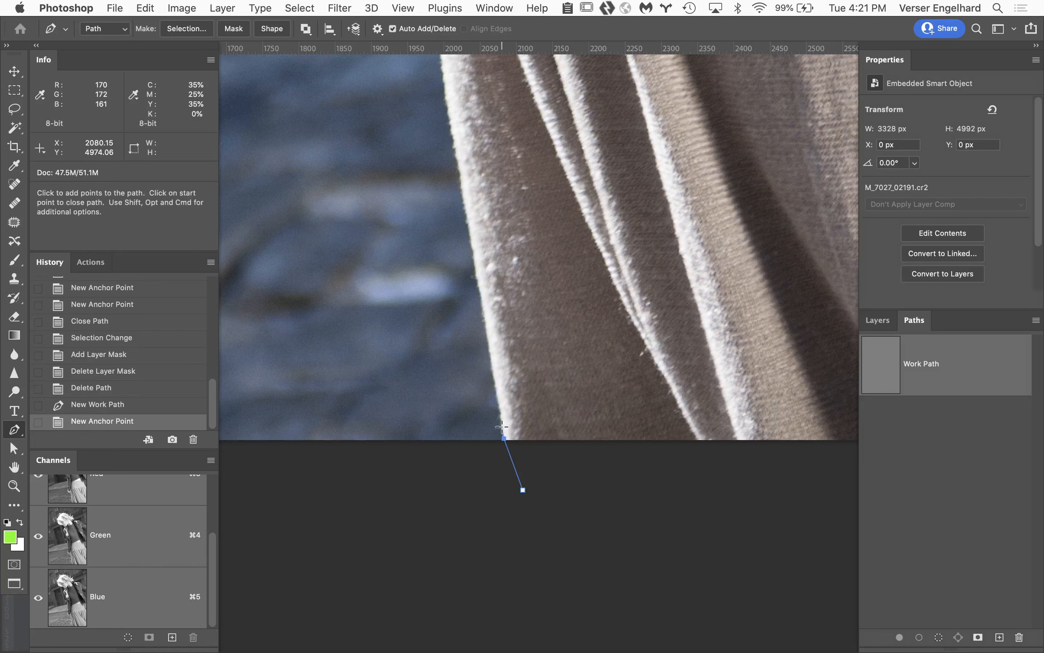
click(461, 166)
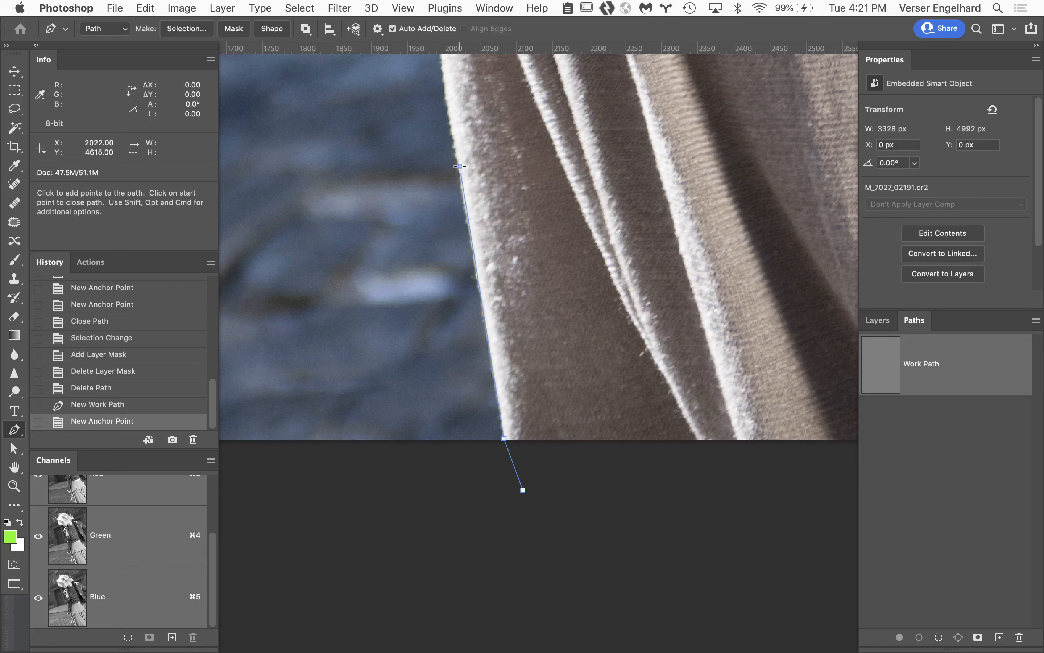
drag(460, 166, 454, 143)
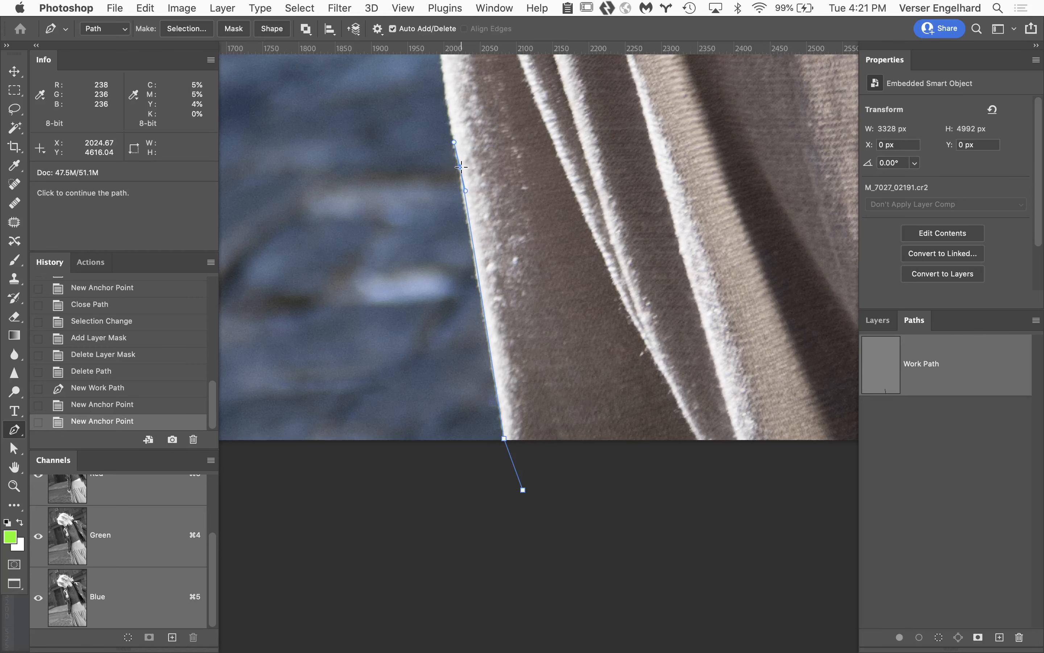
- Extend the path up the skirt's outer edge with two more smooth anchors
key(space)
drag(453, 81, 452, 294)
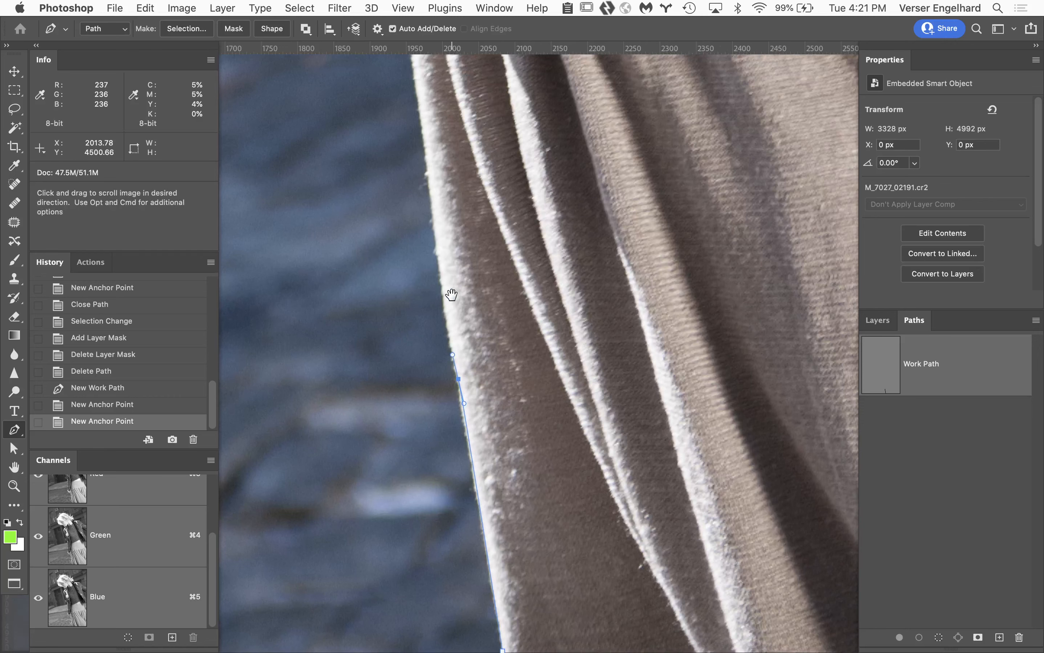
click(441, 267)
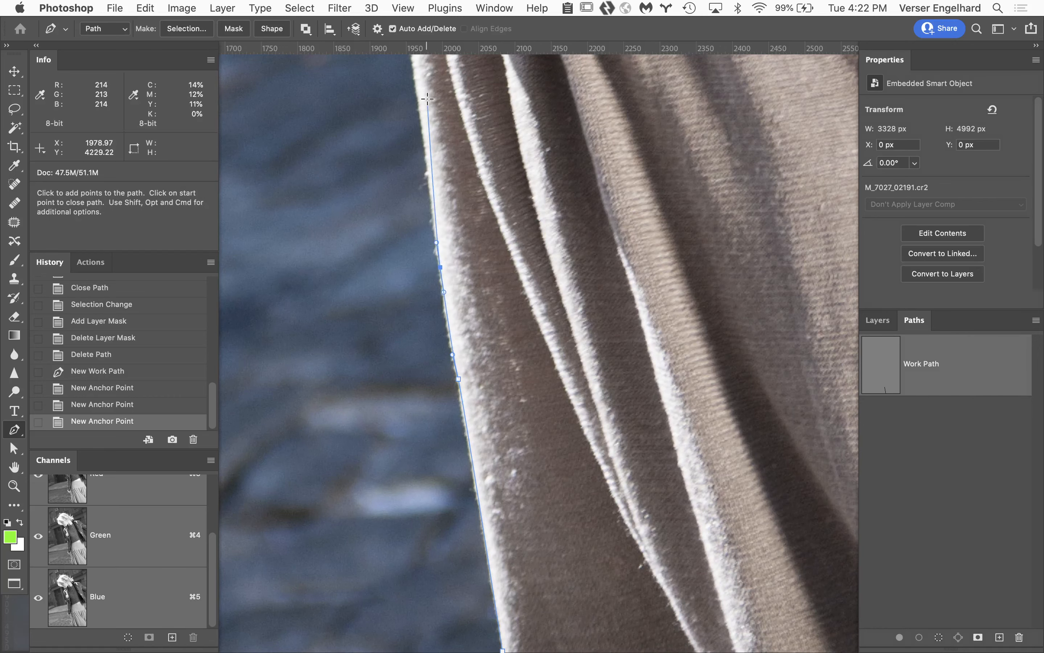
drag(419, 95, 413, 69)
- Continue the path up the skirt's edge past the fingertips to where the jacket cuff meets the skirt
key(space)
drag(490, 108, 574, 447)
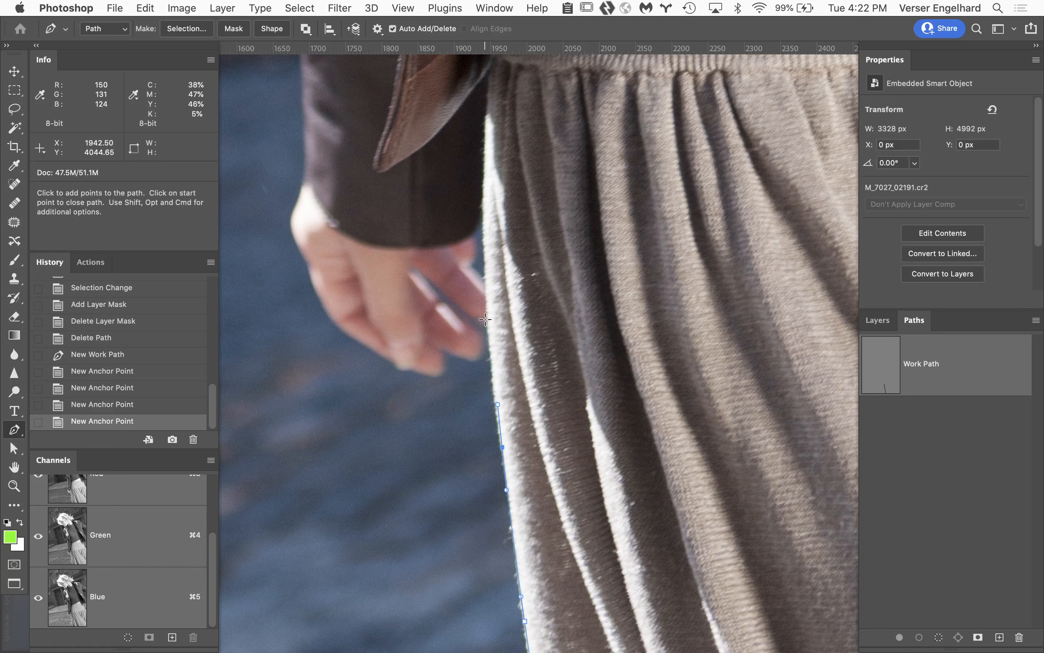
drag(486, 320, 484, 305)
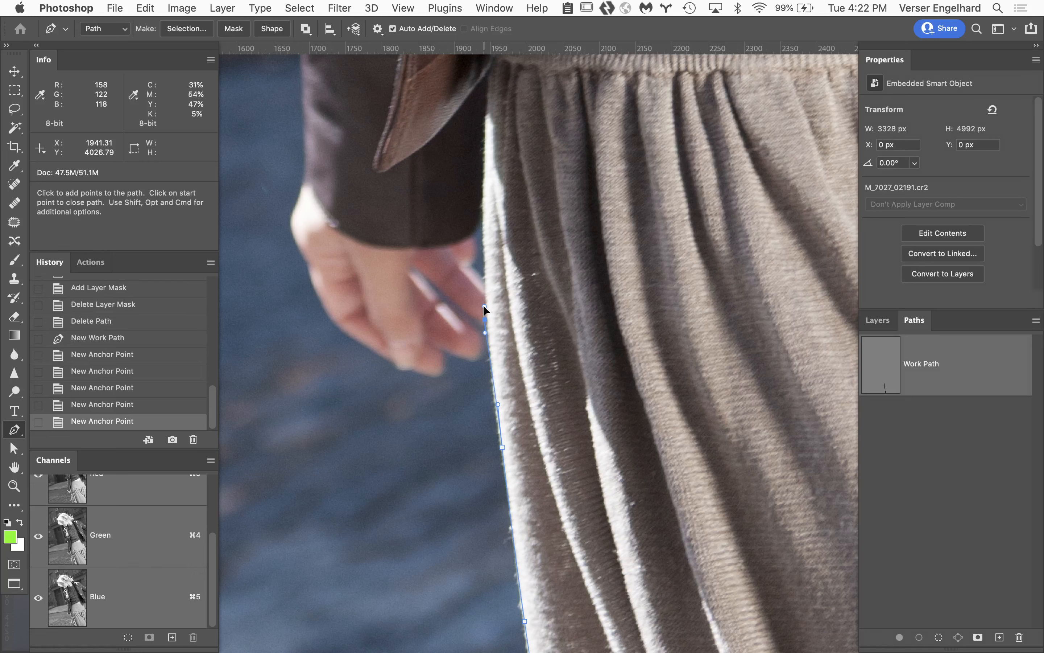
click(483, 217)
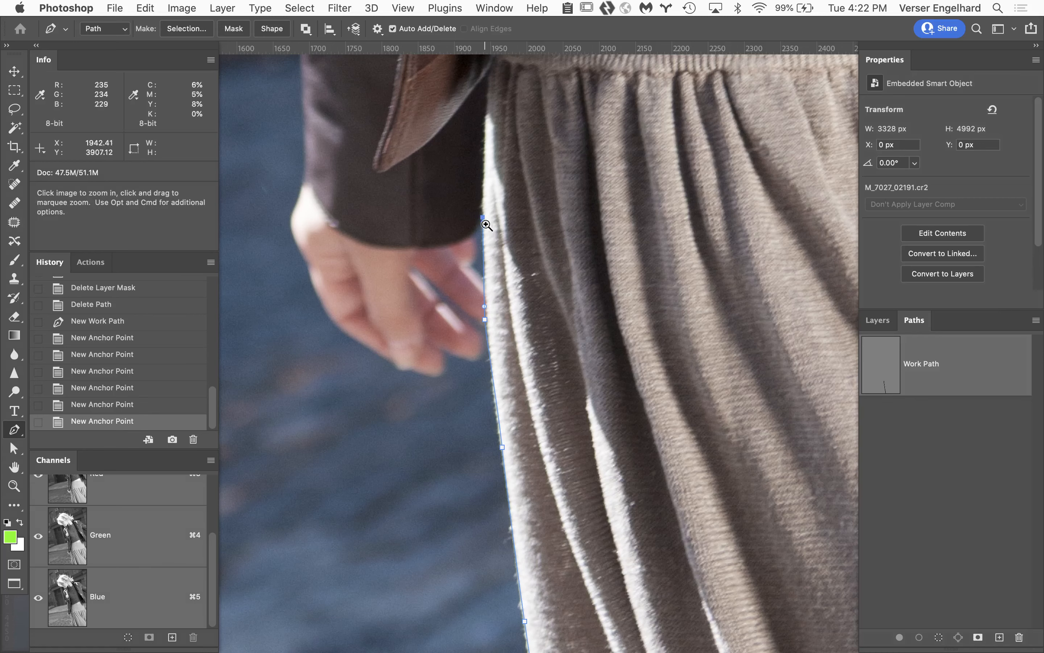
- Try tracing the jacket cuff and the finger below it, and roll the path back to the skirt-edge anchor below the hand
super+click(484, 226)
super+click(484, 226)
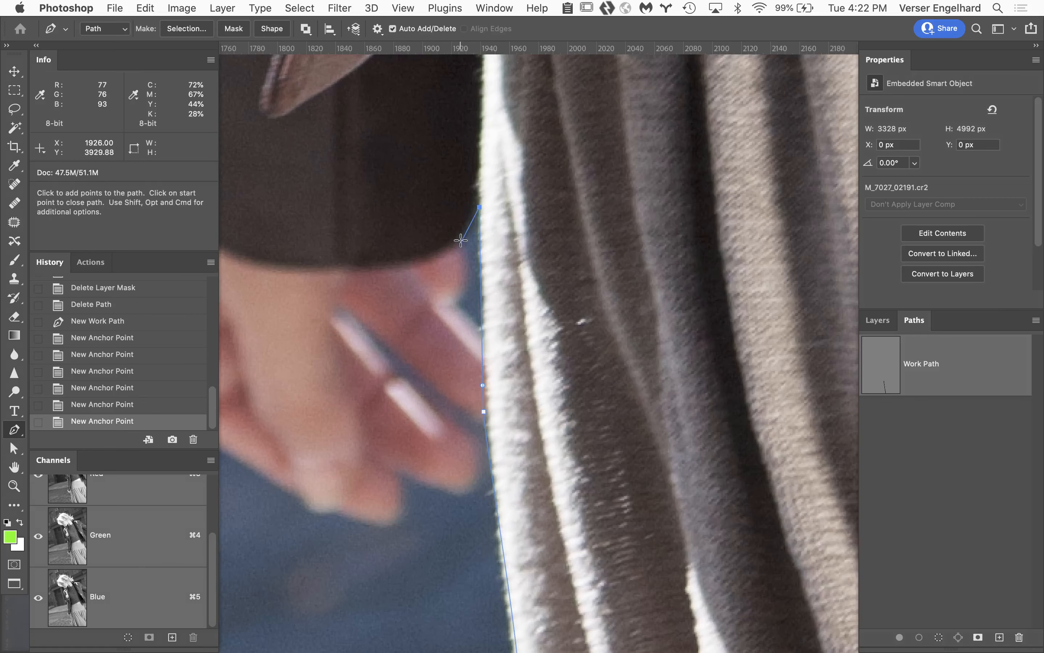
mouse_move(460, 239)
mouse_down()
mouse_move(440, 250)
mouse_move(449, 255)
mouse_up()
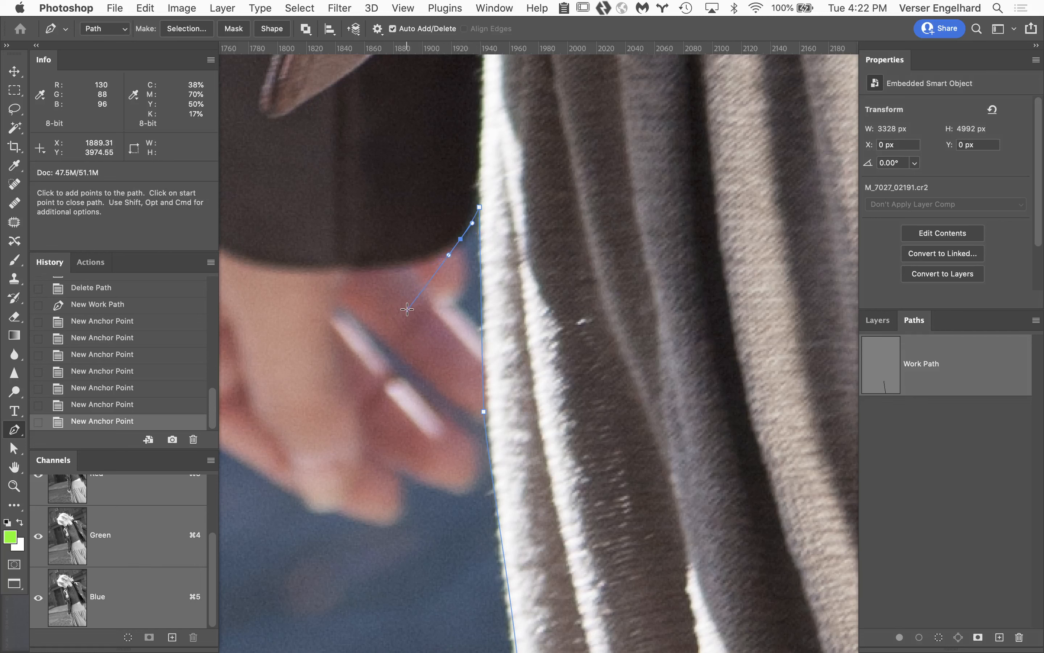
click(461, 239)
drag(455, 300, 433, 316)
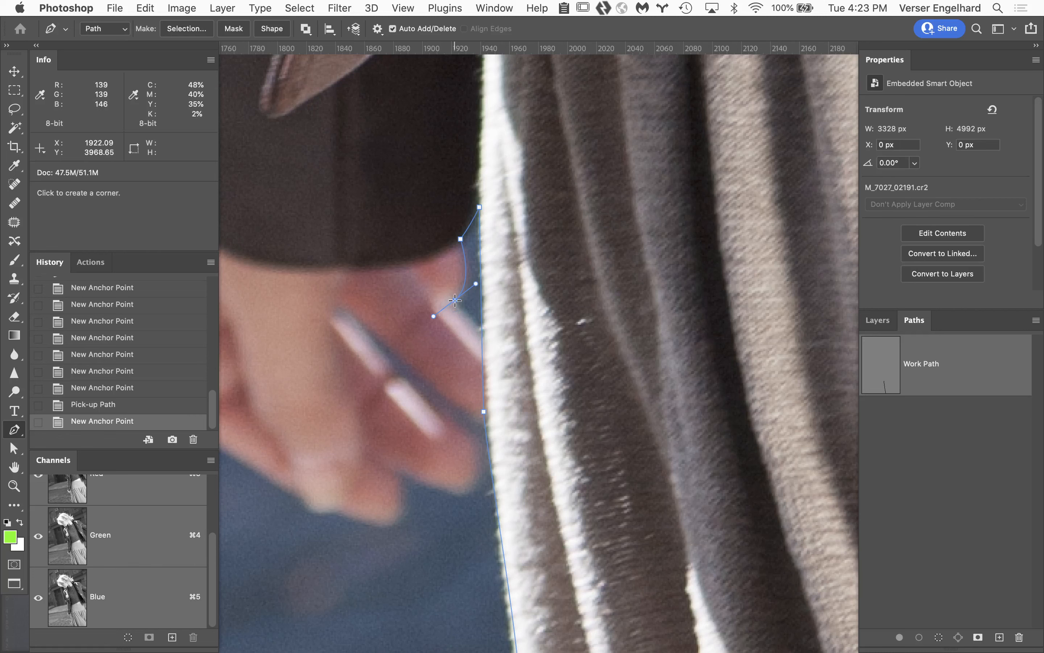
alt+click(455, 300)
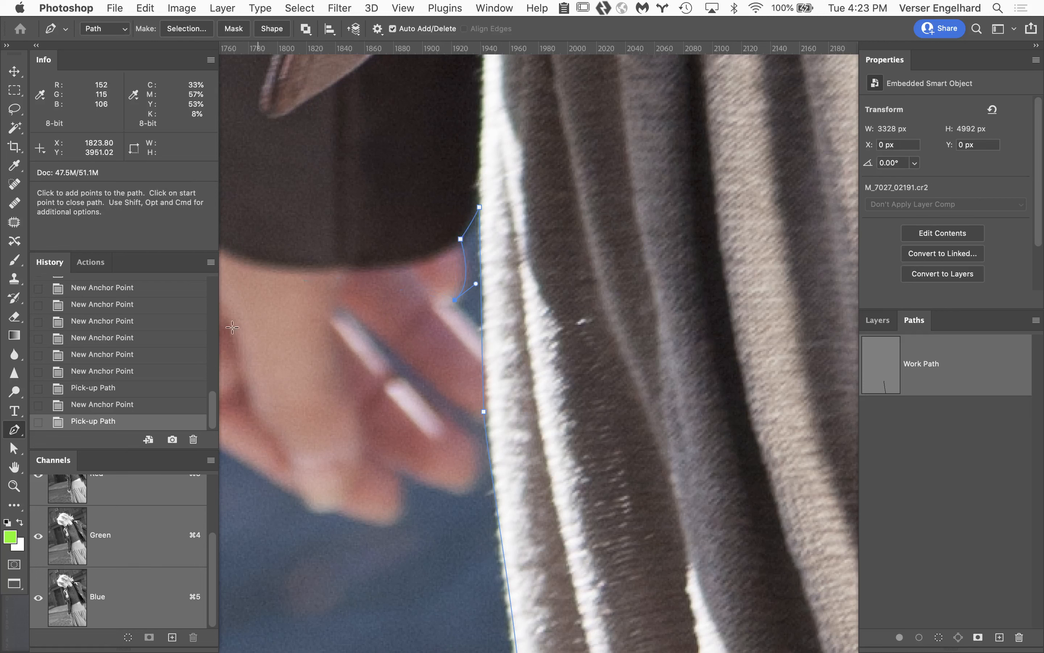
click(135, 340)
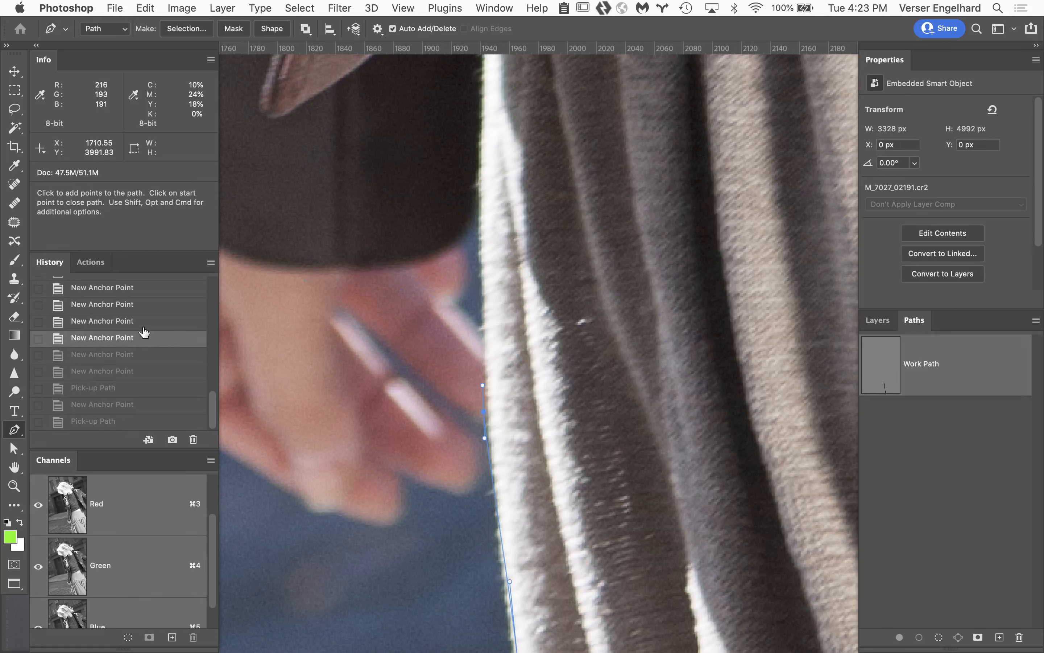
click(158, 320)
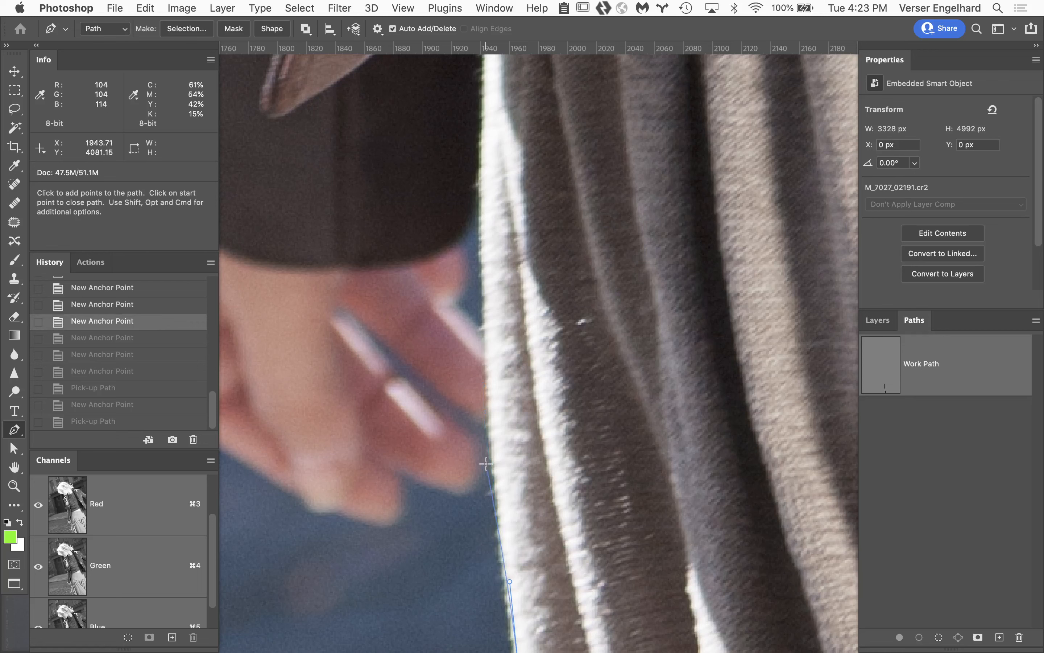
- Place an anchor where the finger meets the skirt and trace the finger's lower edge to the inner end of the gap
click(487, 427)
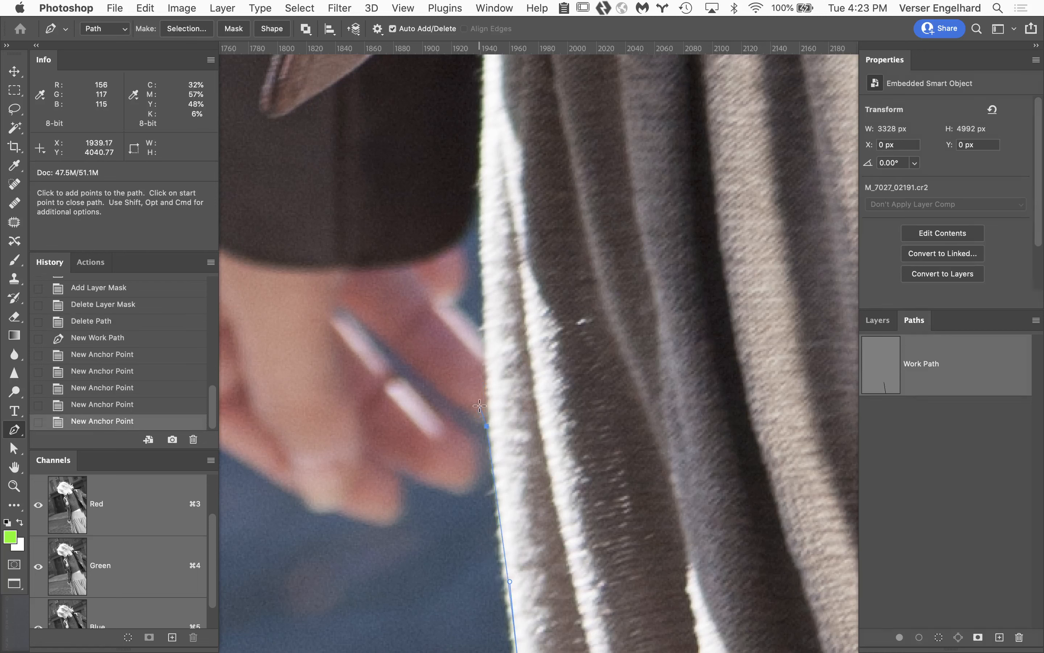
click(418, 375)
drag(378, 342, 371, 336)
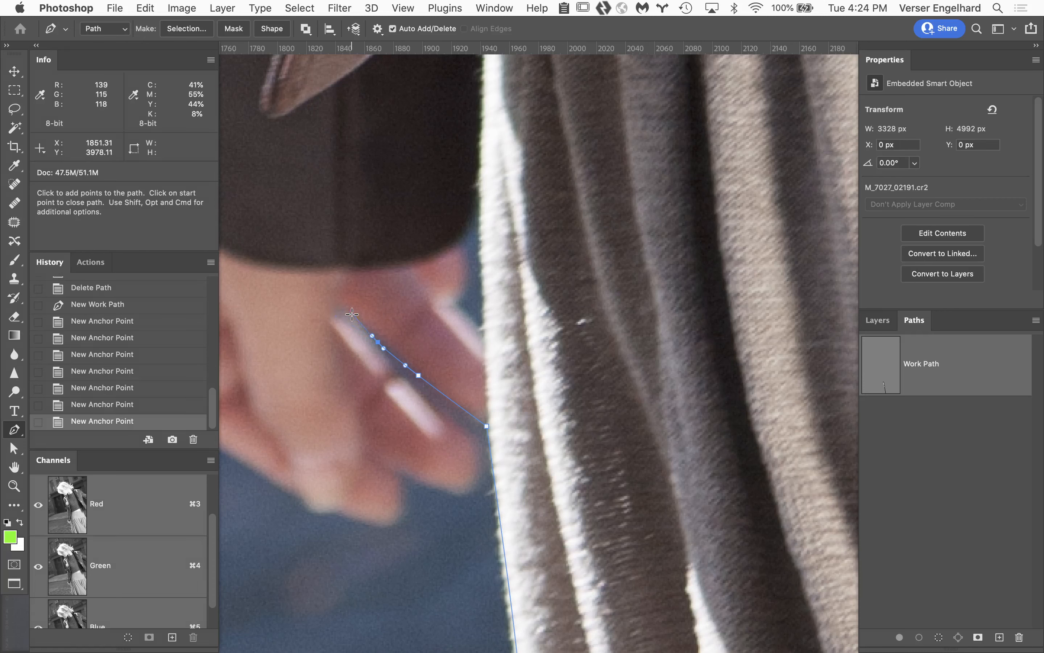
key(super+space)
click(330, 329)
super+click(362, 327)
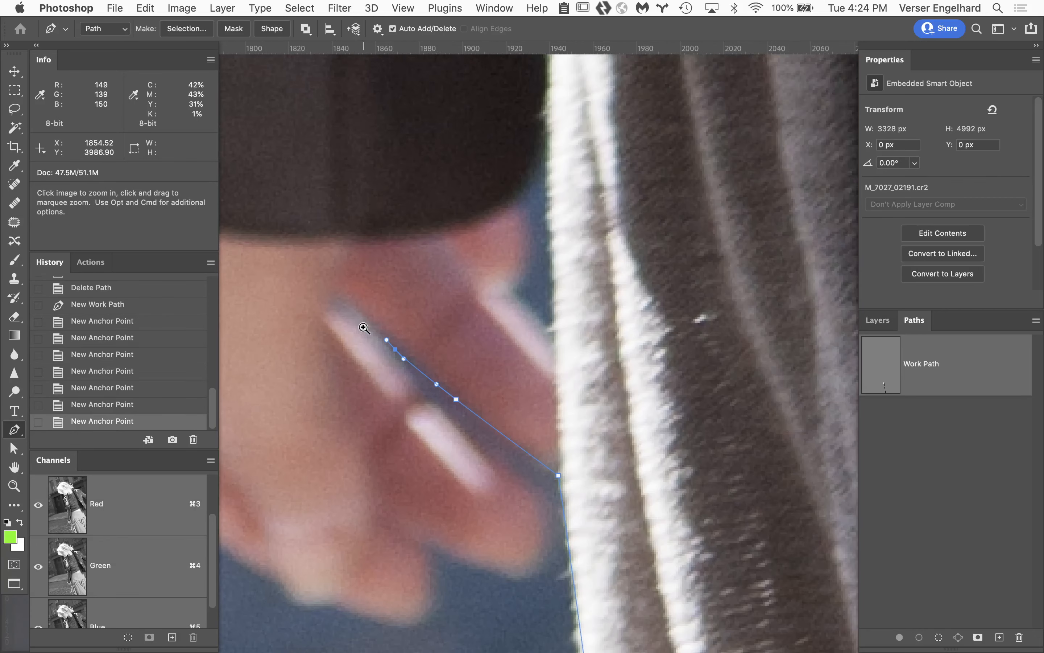
click(354, 310)
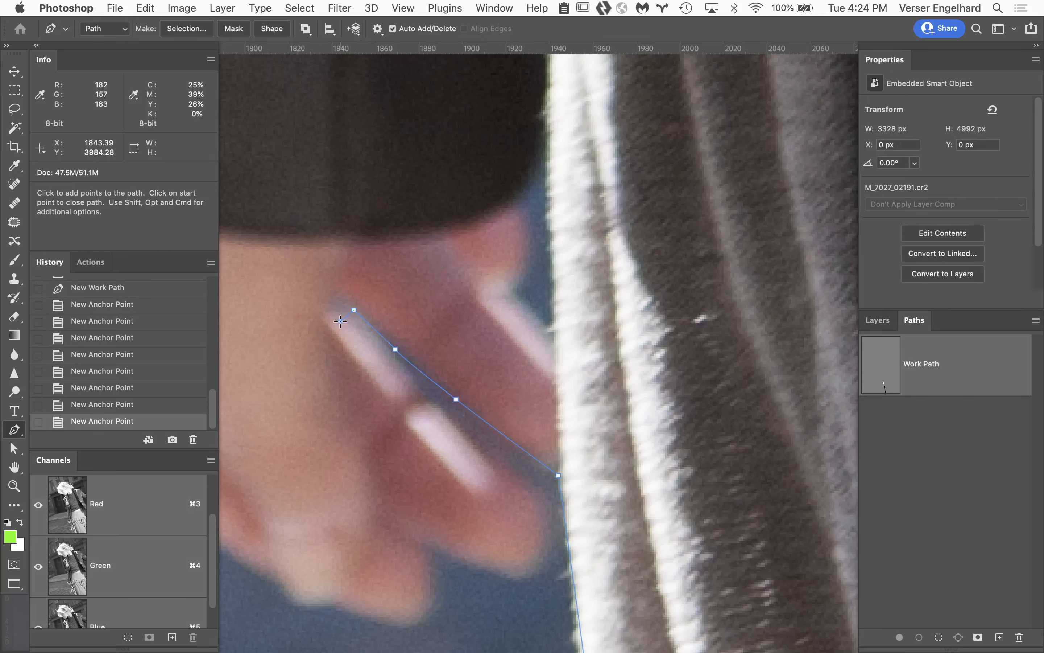
- Curve the path around the gap's inner end, make that anchor a corner, and trace back along the lower finger's edge
drag(341, 321, 371, 370)
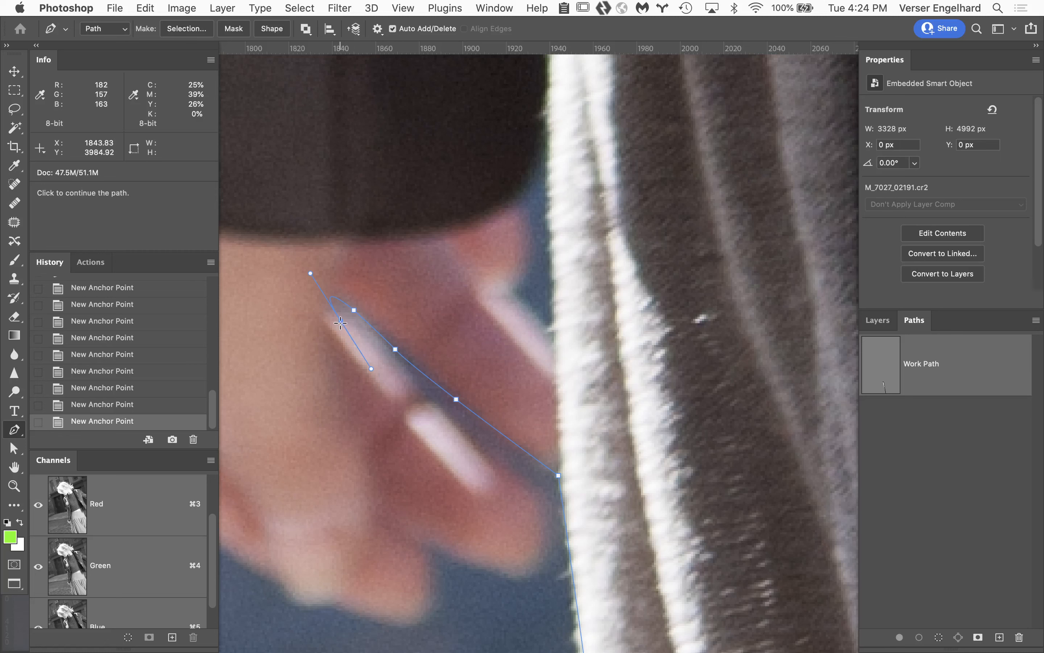
click(341, 321)
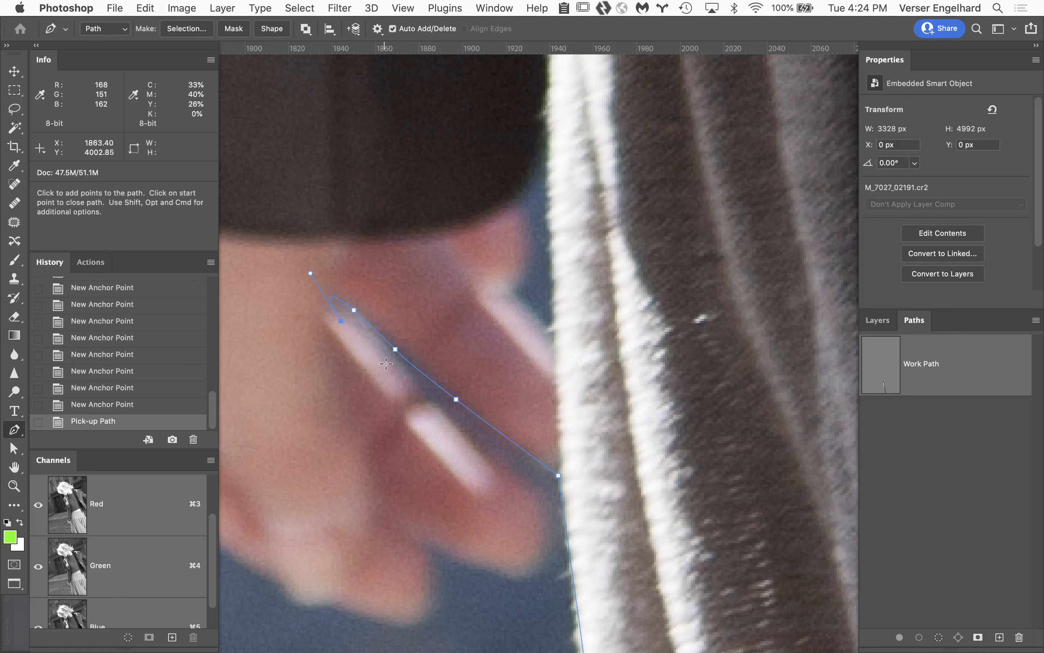
drag(400, 370, 418, 388)
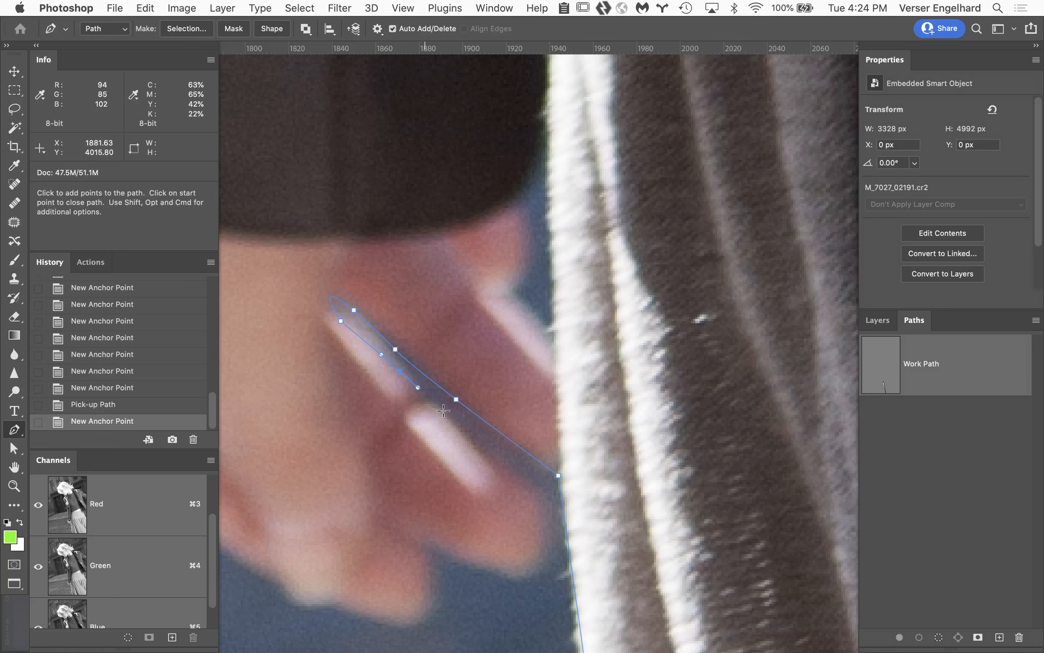
drag(470, 436, 492, 459)
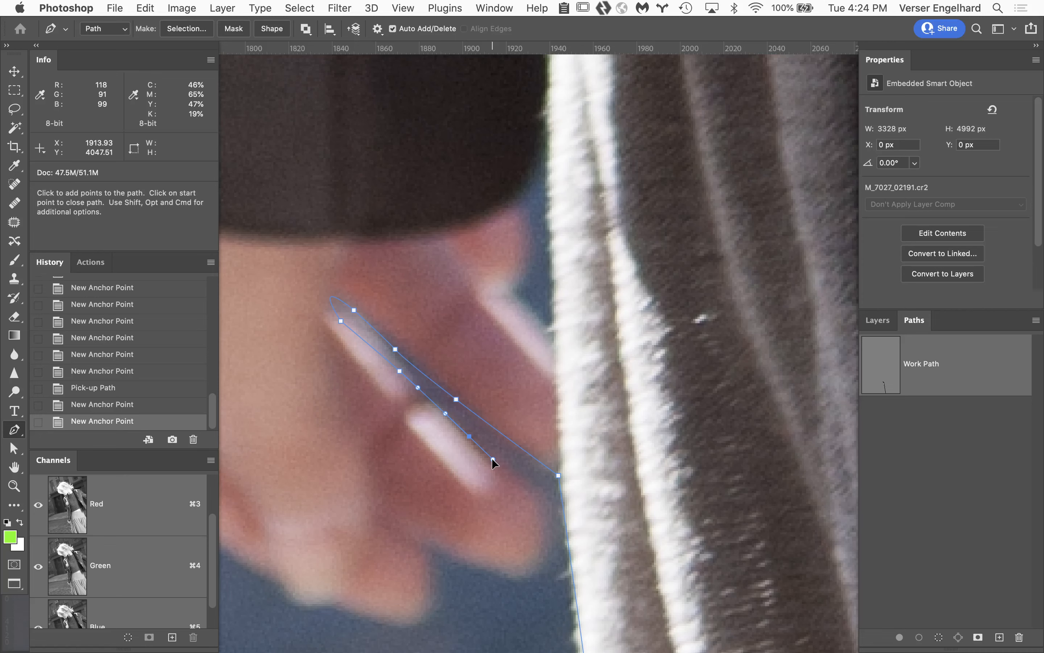
- Examine the rest of the figure's outline above the hand, up to the jacket collar and hair
alt+super+click(491, 407)
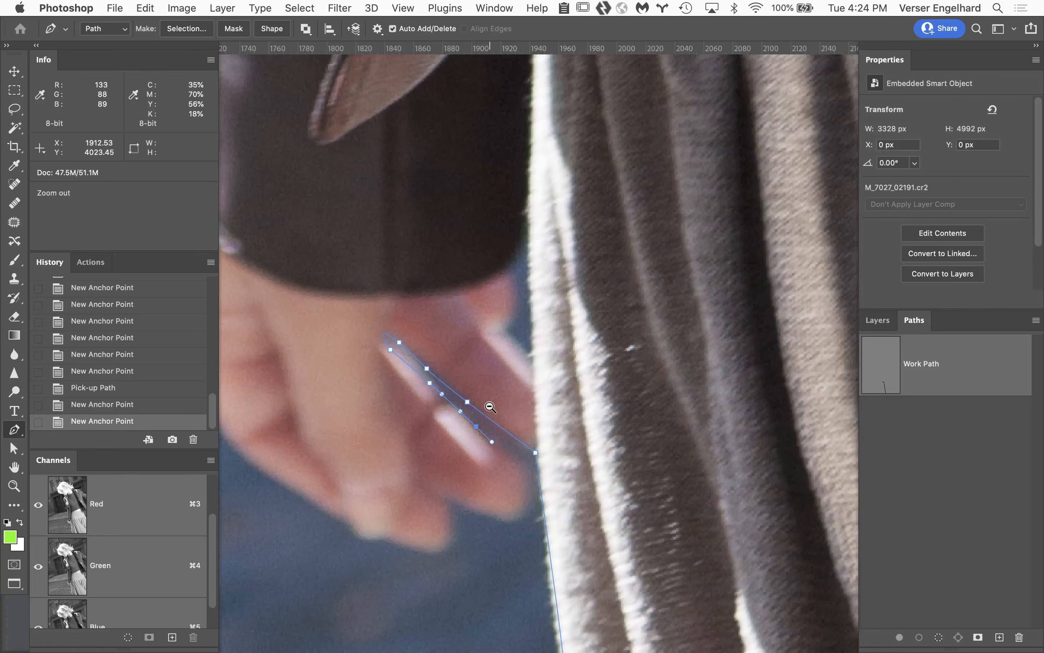
alt+super+click(490, 407)
alt+super+click(498, 385)
alt+super+click(531, 329)
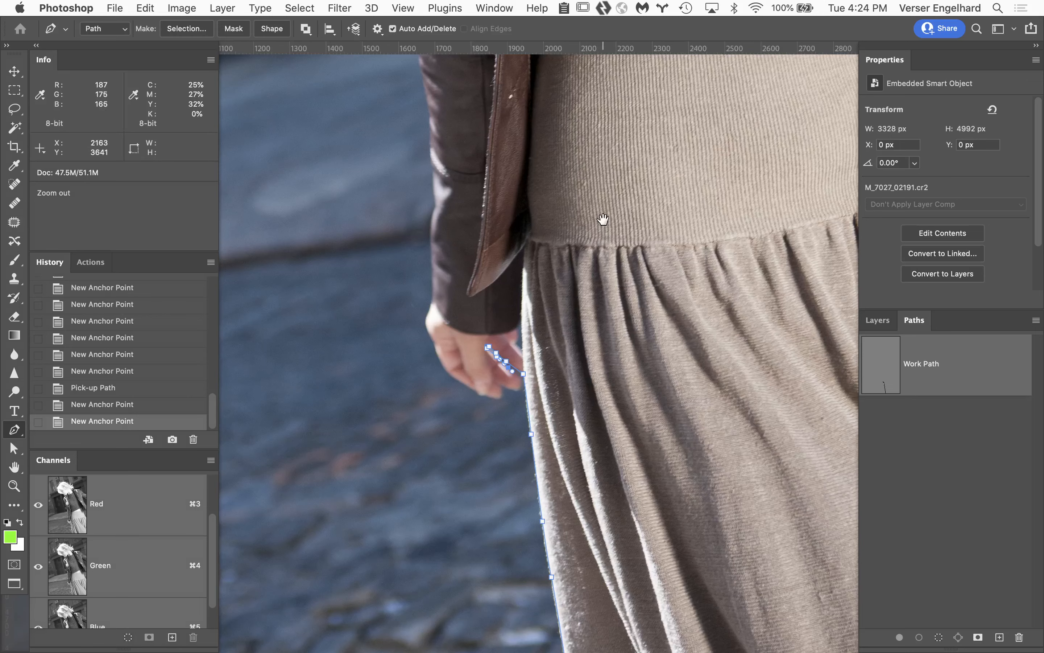
drag(603, 220, 634, 569)
drag(603, 190, 634, 511)
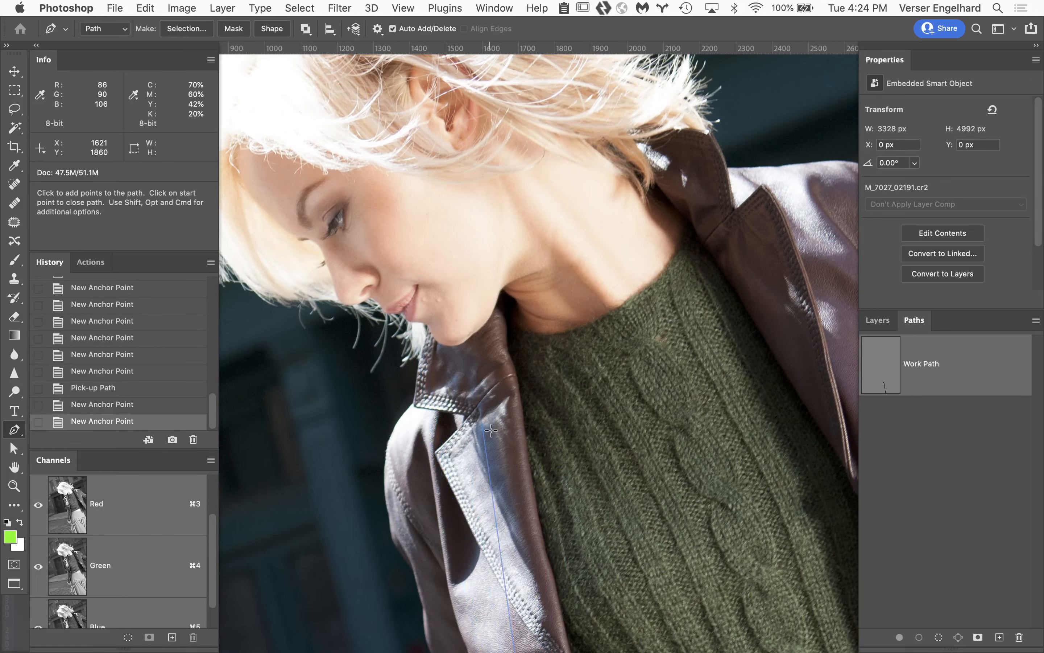
- Follow the jacket's outer edge from the collar down the sleeve, back to the partly traced hand
super+click(584, 551)
alt+super+click(583, 551)
super+click(584, 552)
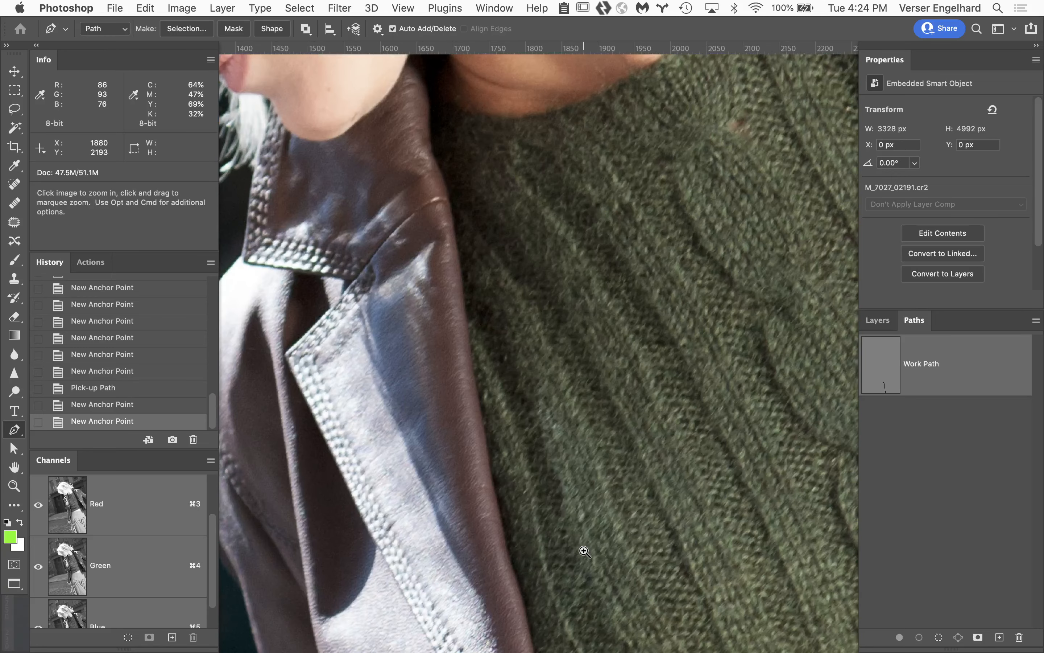
drag(538, 541, 709, 294)
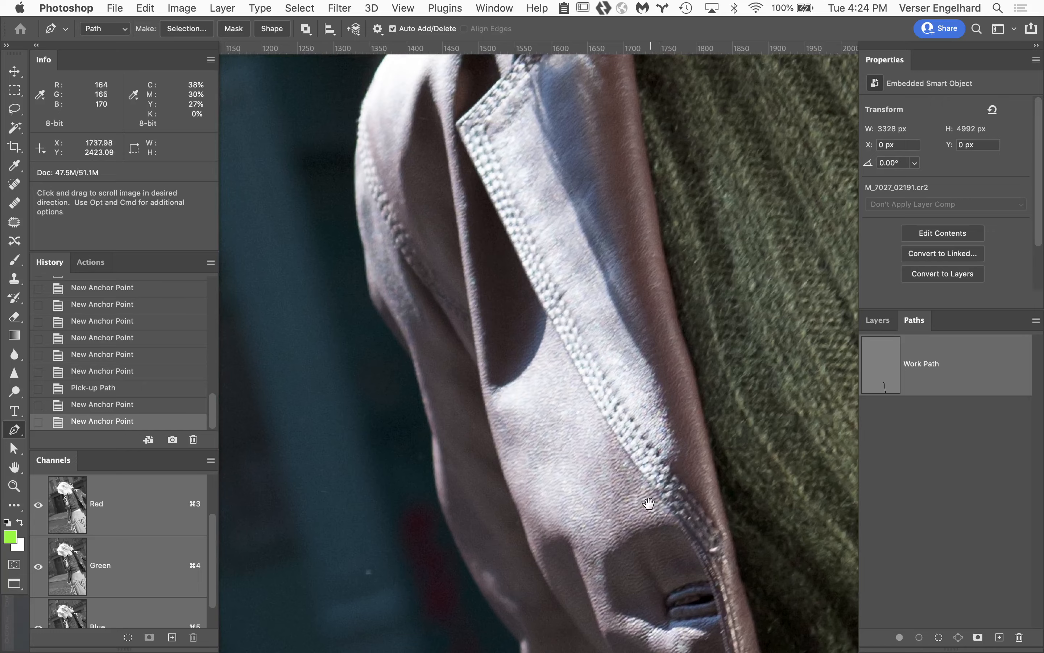
drag(649, 504, 680, 116)
drag(670, 542, 632, 151)
drag(723, 408, 594, 75)
drag(702, 369, 659, 296)
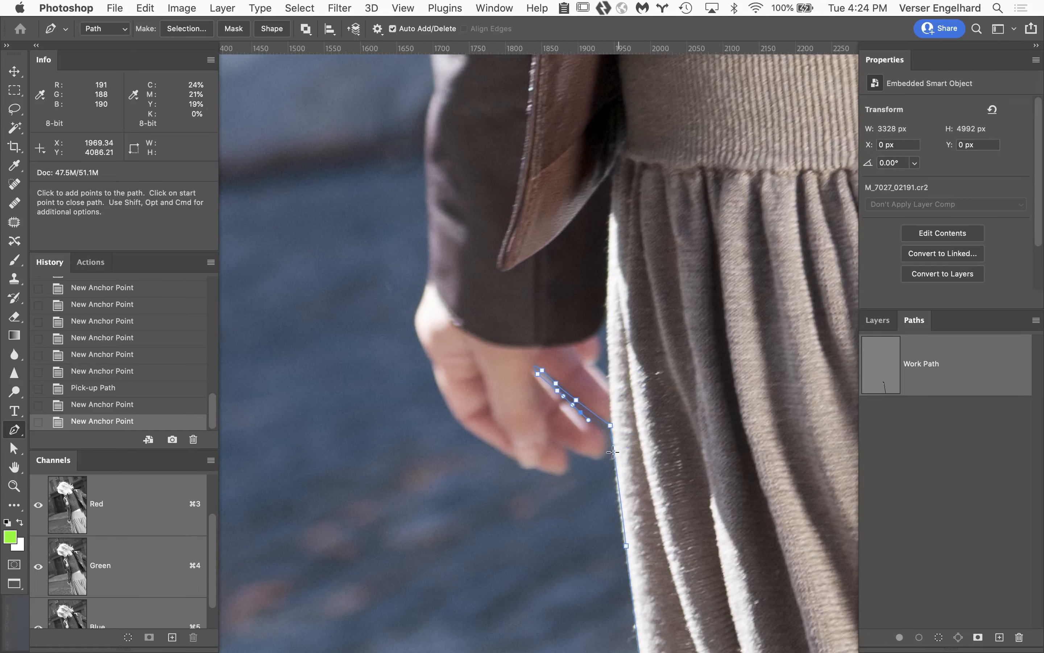
- Curve the path from the finger gap around the fingertip beside the skirt, and make the anchor on its underside a corner
click(606, 454)
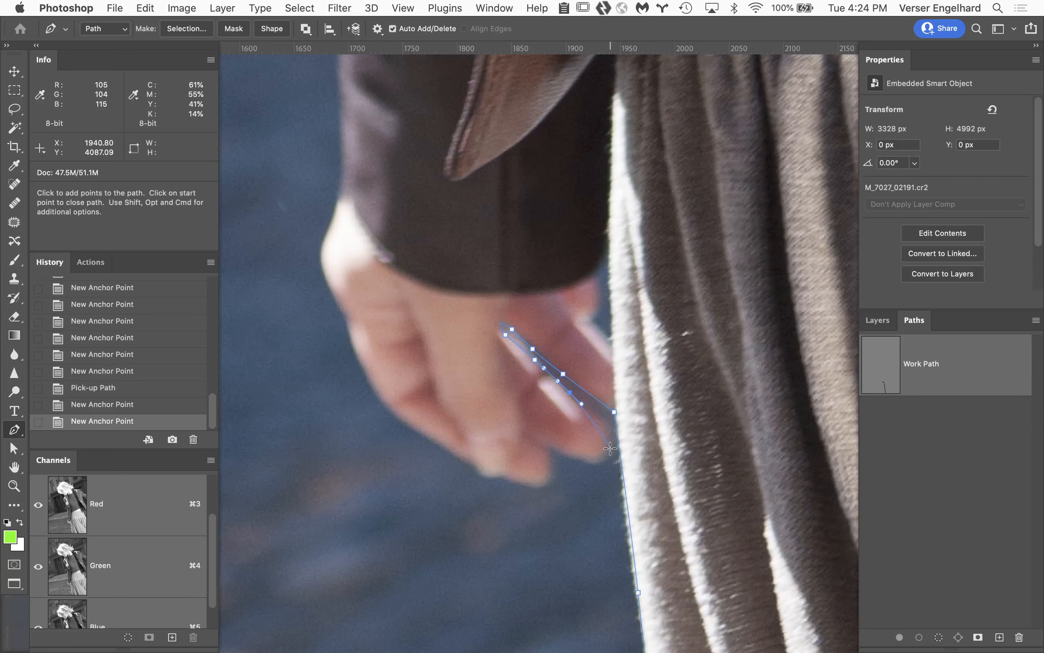
drag(605, 426, 607, 433)
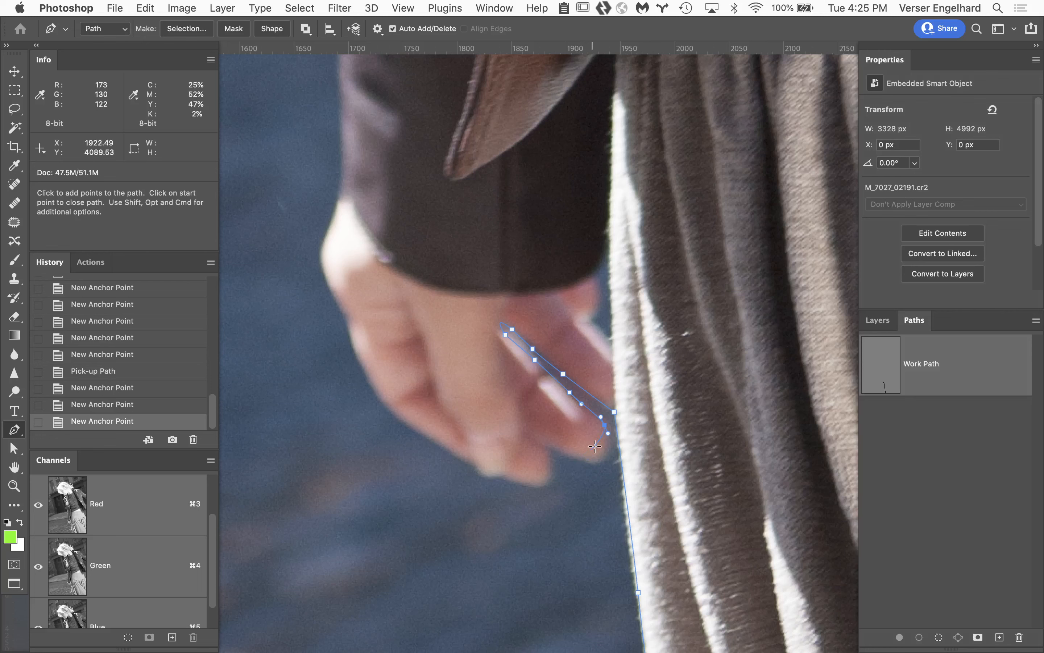
key(super+z)
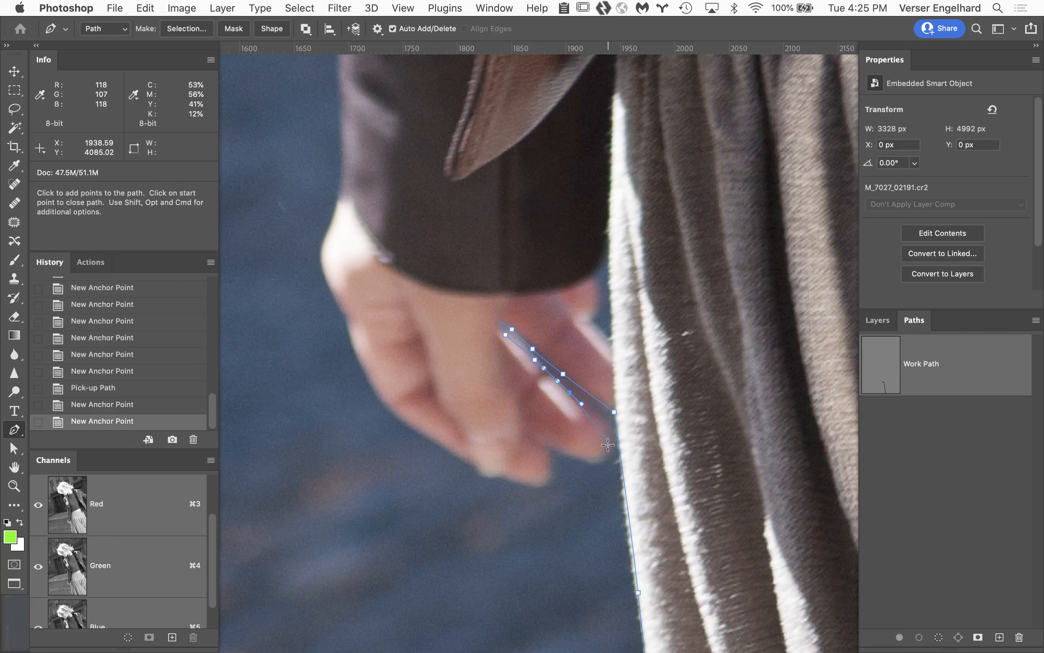
click(602, 417)
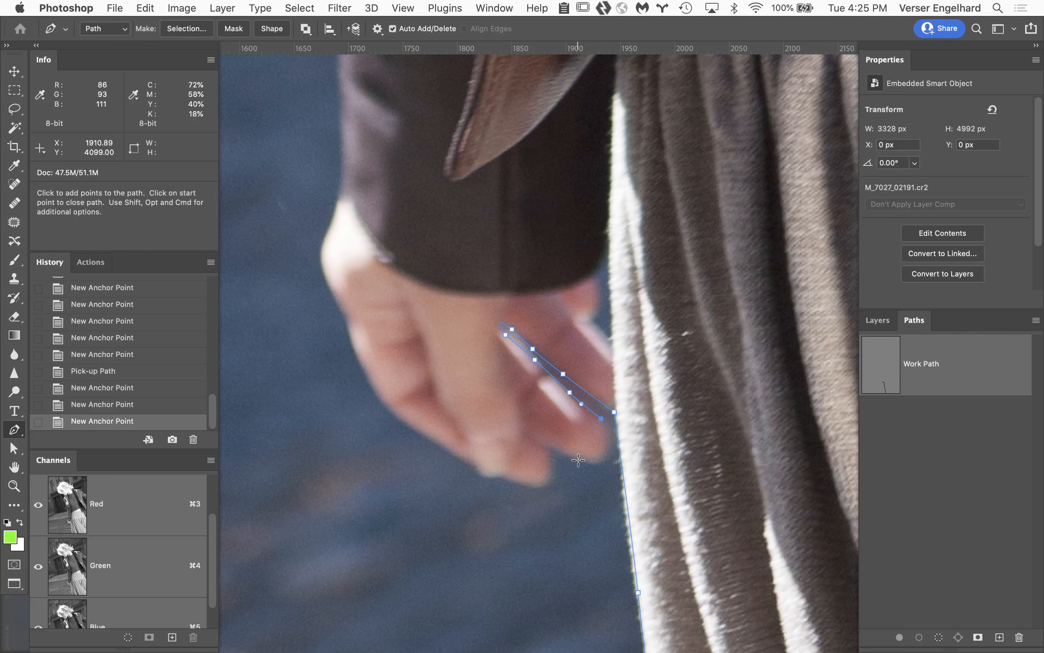
drag(579, 460, 527, 452)
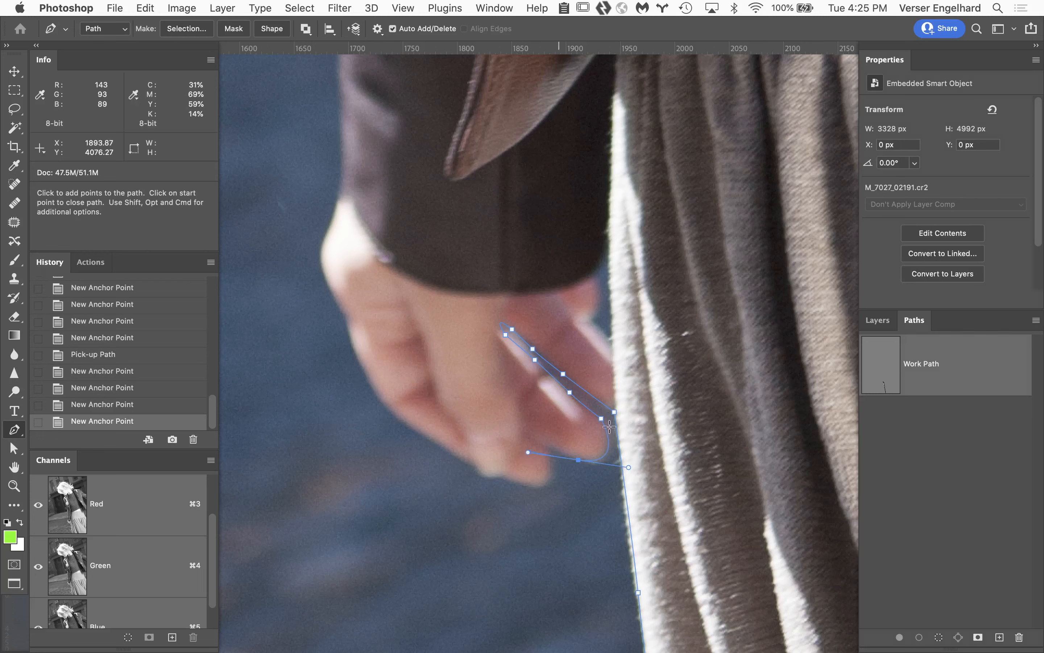
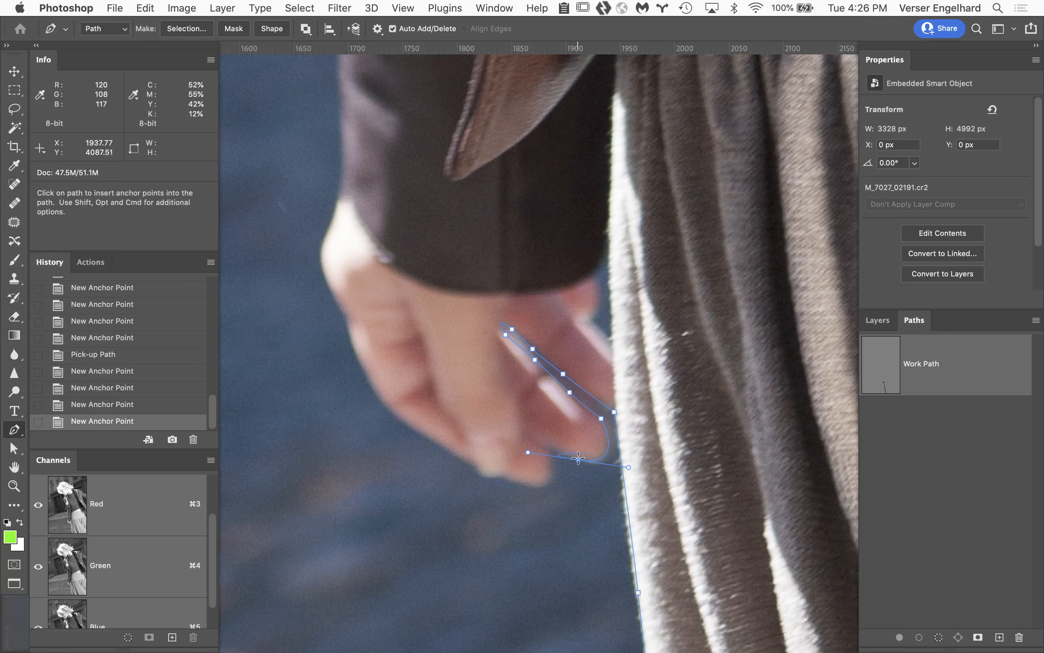
click(575, 458)
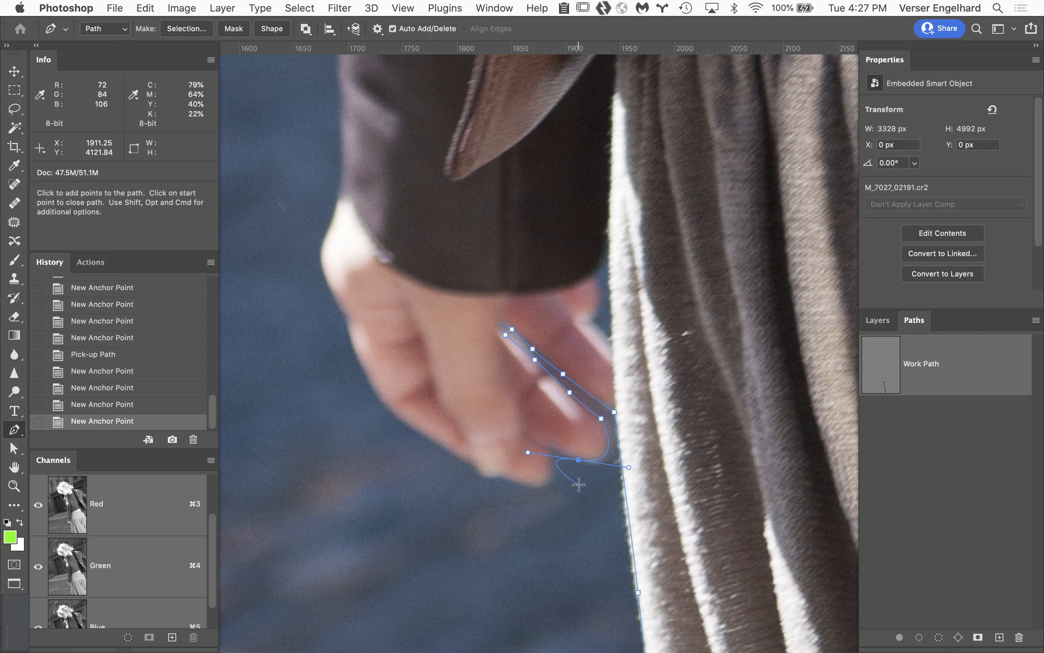
click(579, 461)
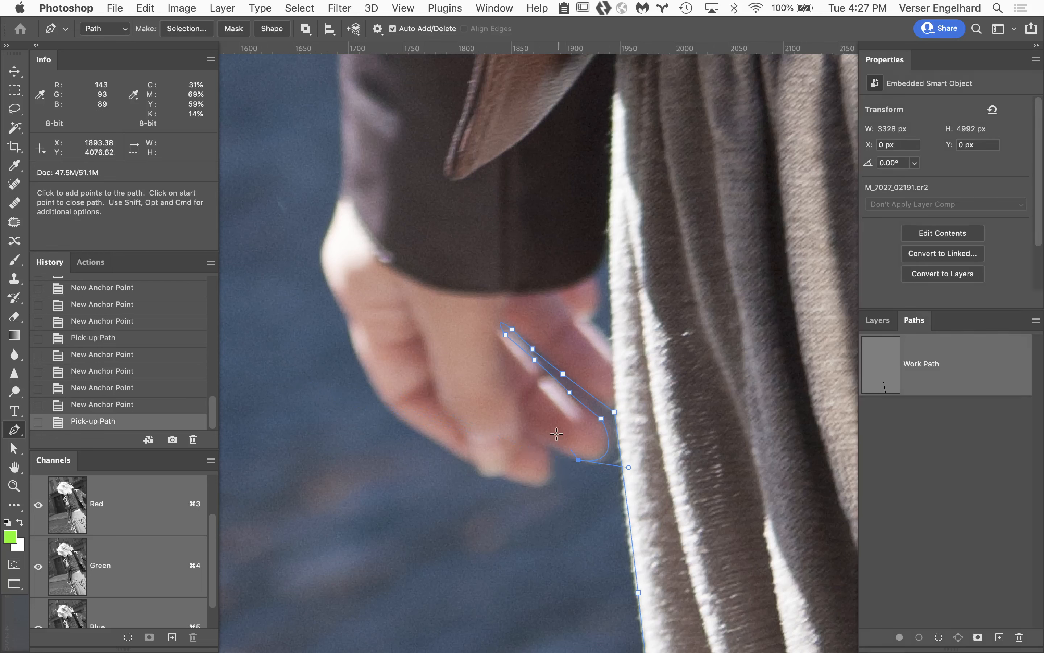
- Place an anchor in the notch between the fingertips and trace around the lowest fingertip, with a corner anchor at its tip
click(548, 447)
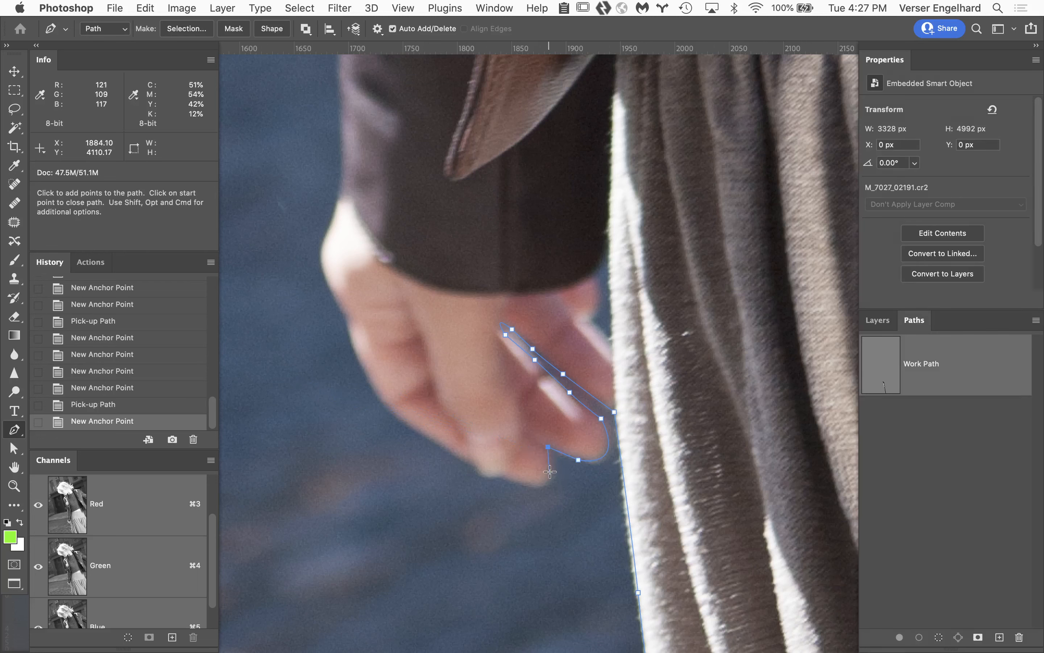
click(524, 487)
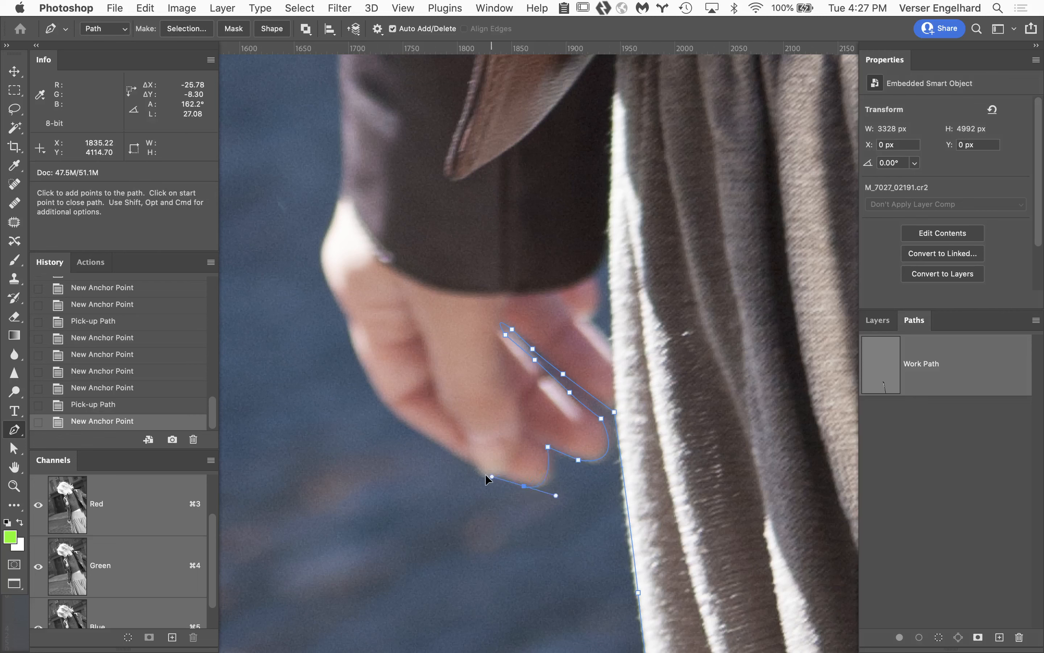
drag(485, 473, 482, 469)
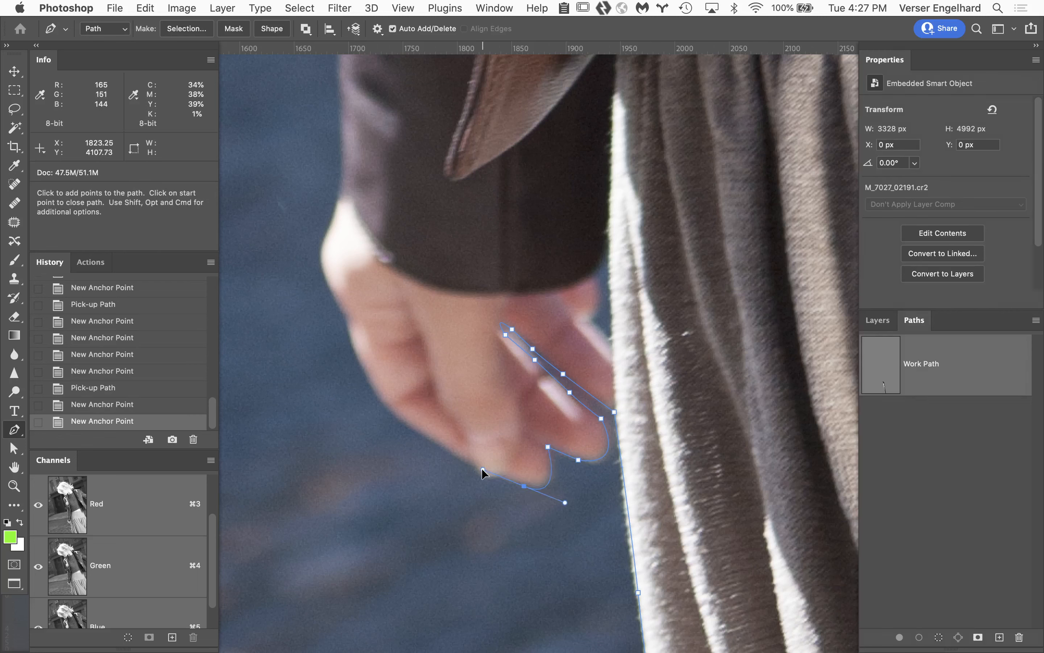
click(523, 486)
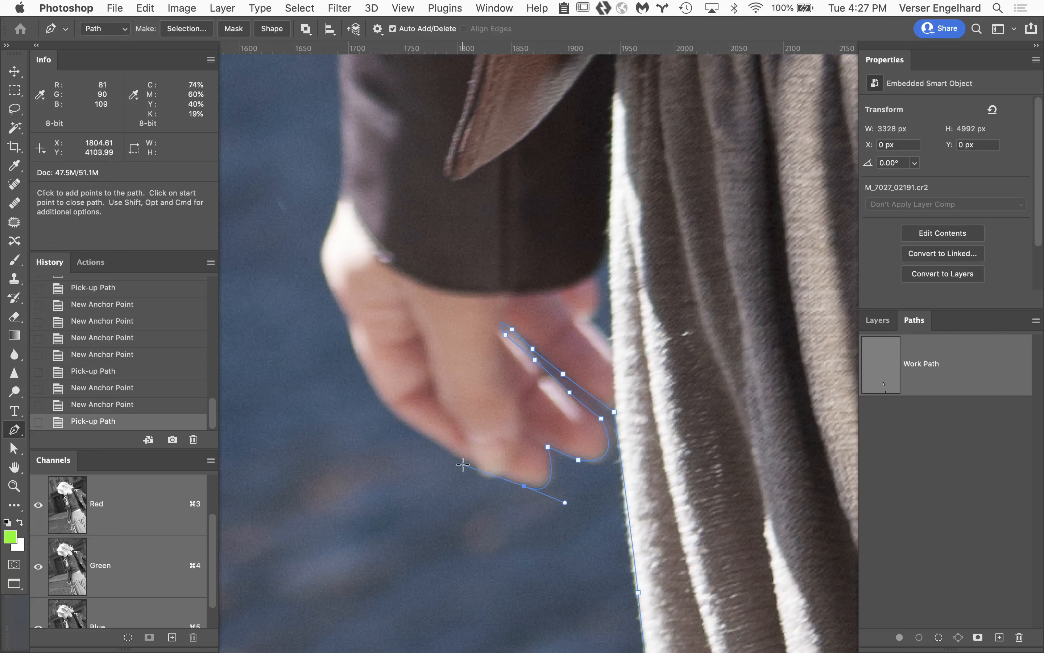
click(500, 475)
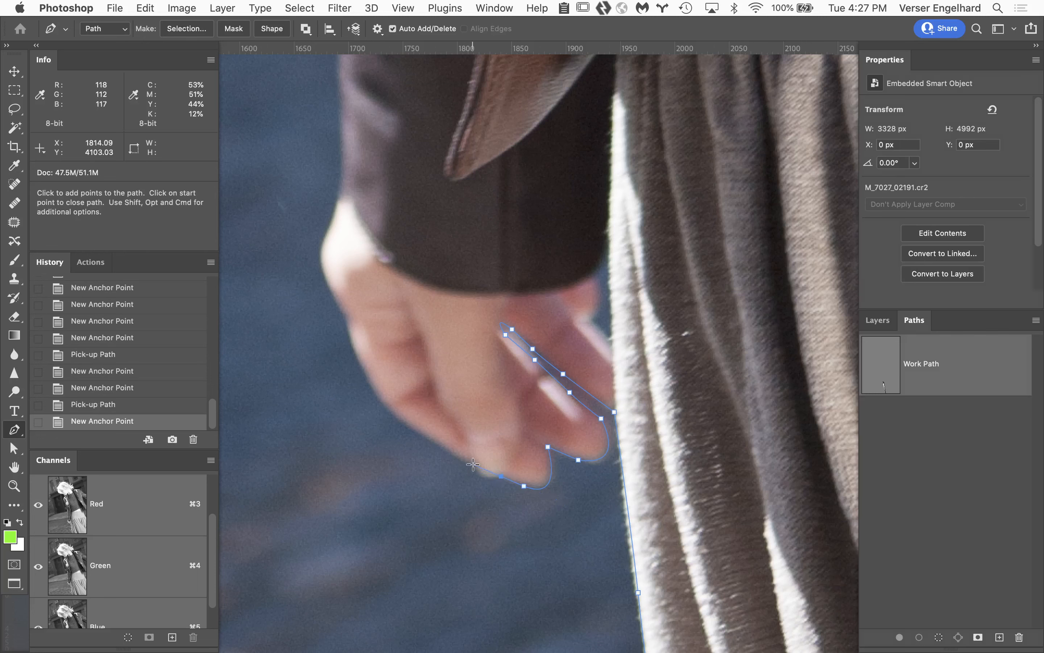
- Curve the path from the lowest fingertip onto the adjacent finger's lower edge, and make that anchor a corner
drag(473, 465, 461, 450)
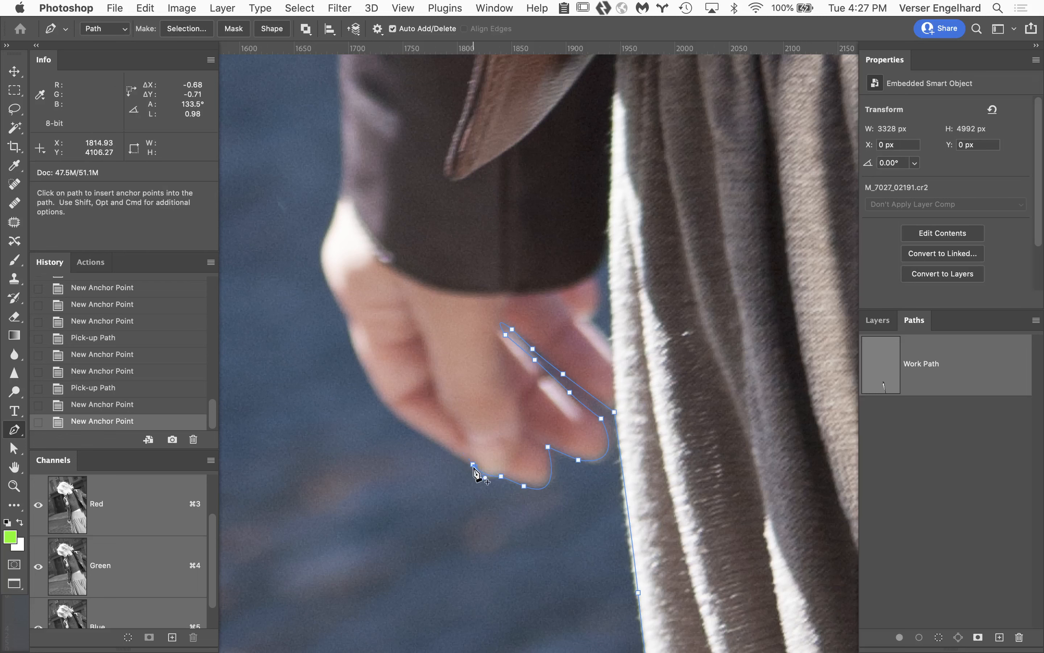
click(486, 478)
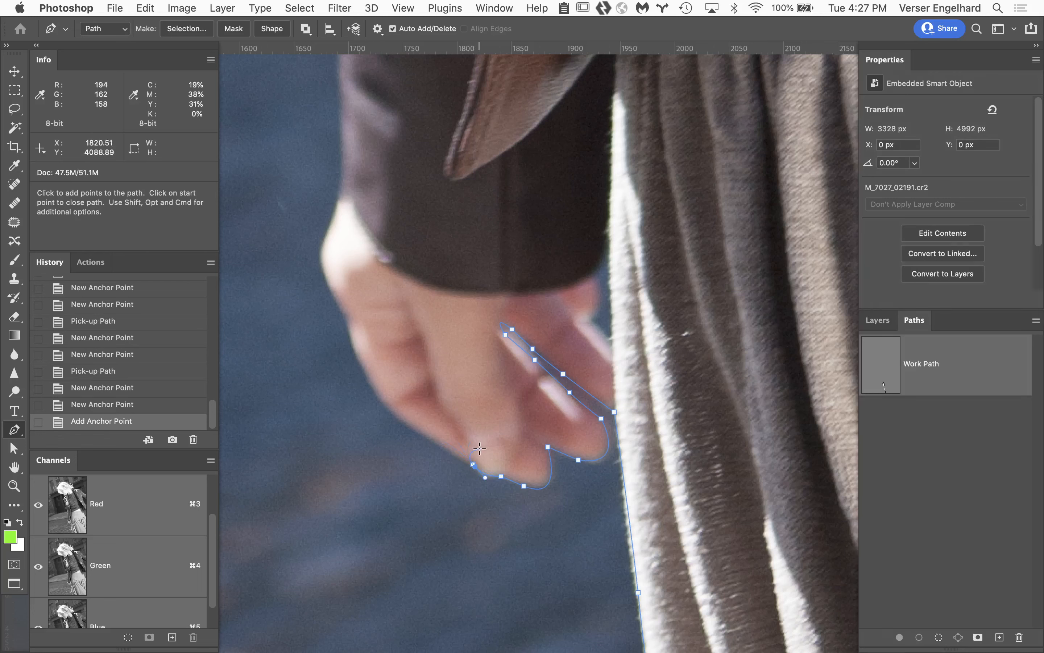
key(super+z)
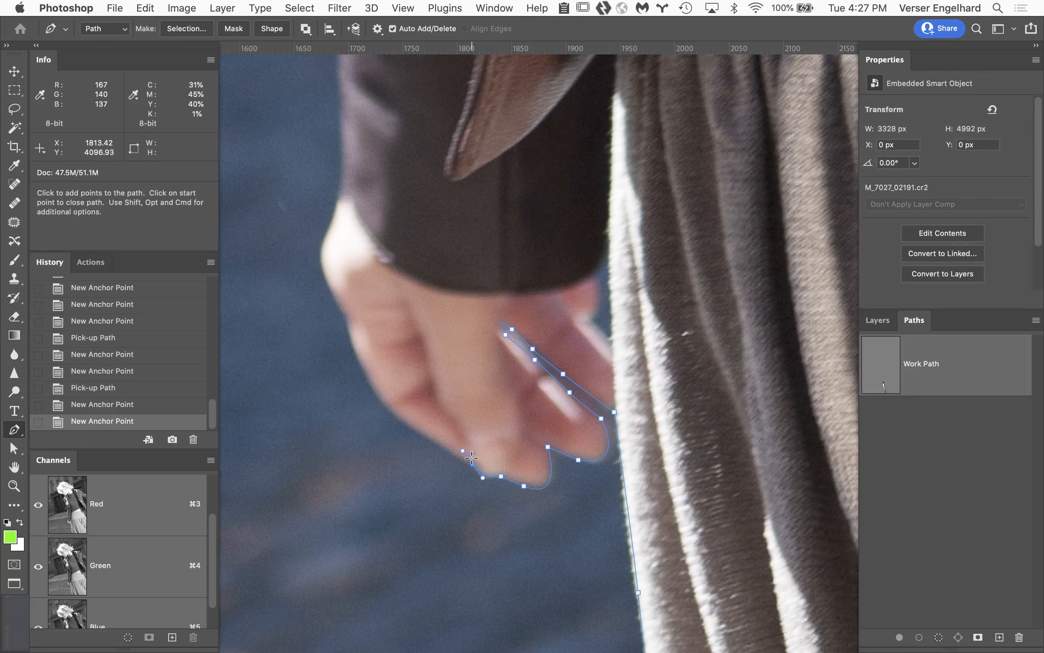
alt+click(472, 464)
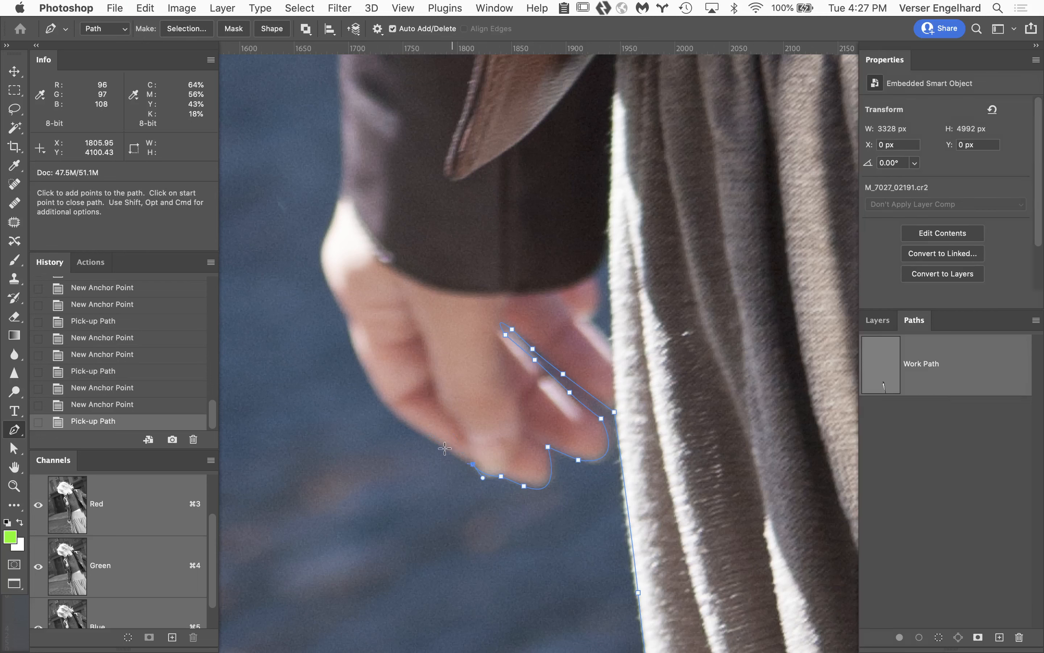
- Trace the outer edge of the hand with curved anchors from the lower finger up to the bright wrist
drag(433, 438, 365, 379)
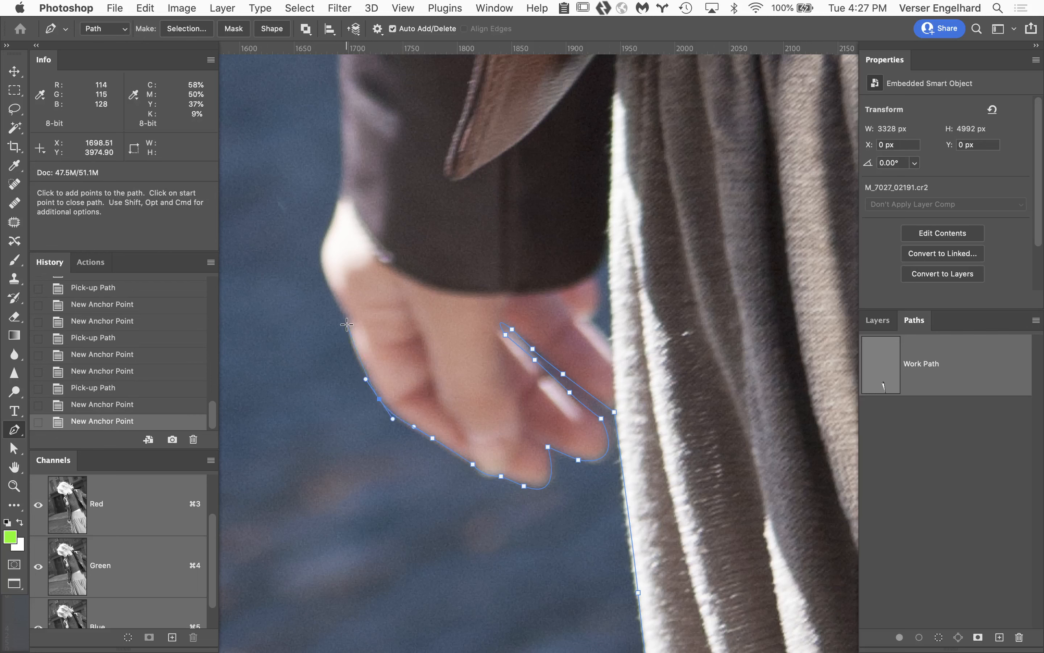
drag(347, 324, 346, 317)
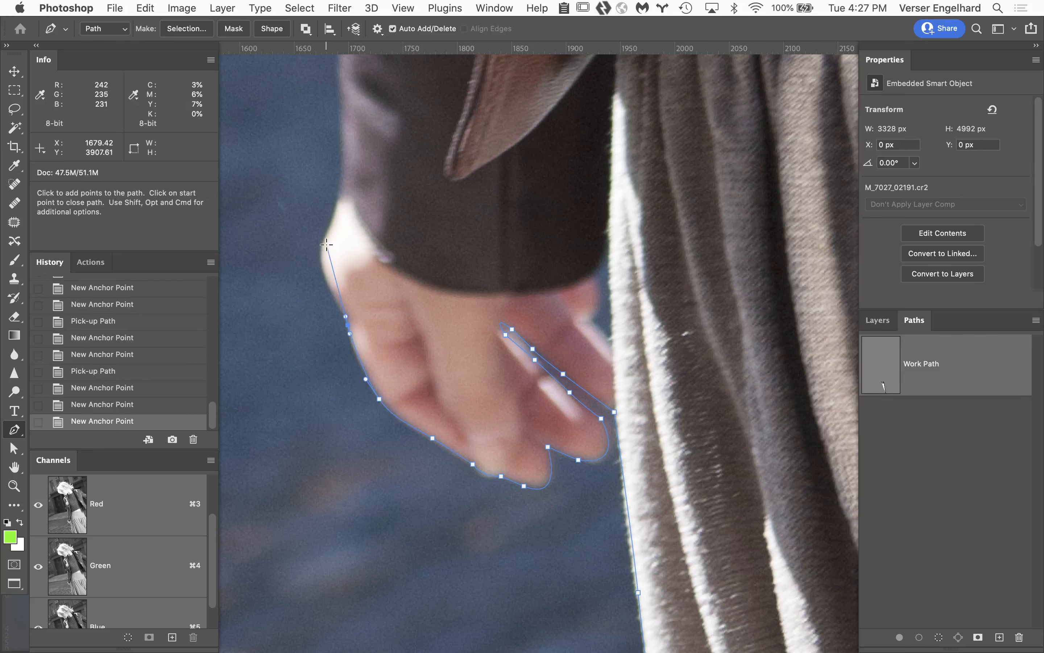
drag(325, 240, 336, 208)
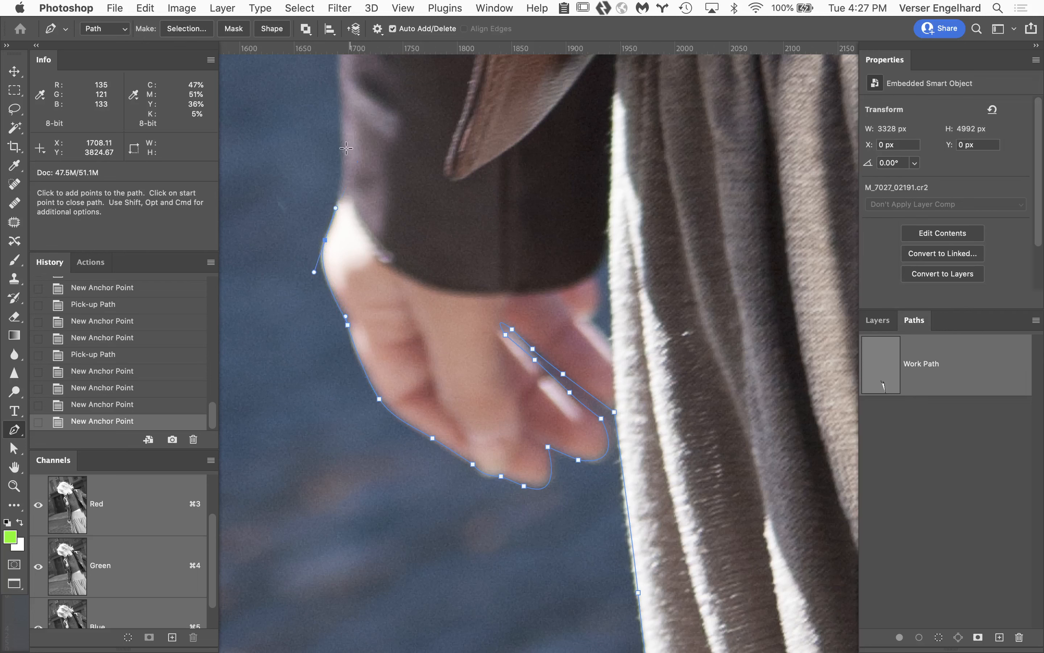
- Trace the lower sleeve's outer edge from the wrist up to the light patch just below the stitched seam
drag(349, 156, 431, 389)
key(space)
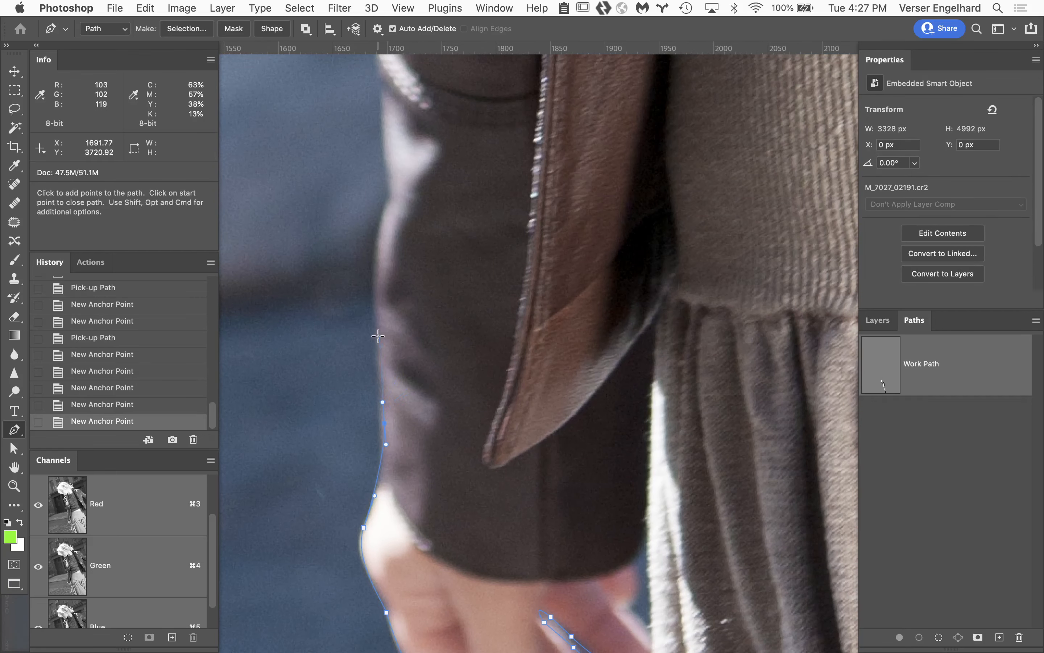
drag(377, 334, 374, 311)
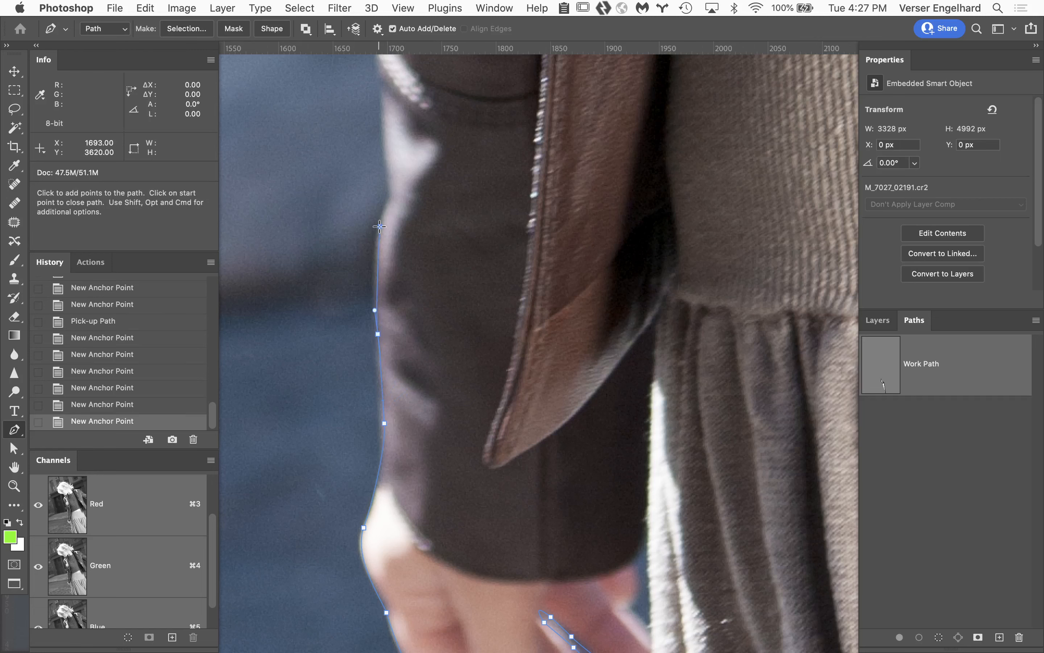
drag(385, 206, 379, 143)
drag(438, 116, 466, 432)
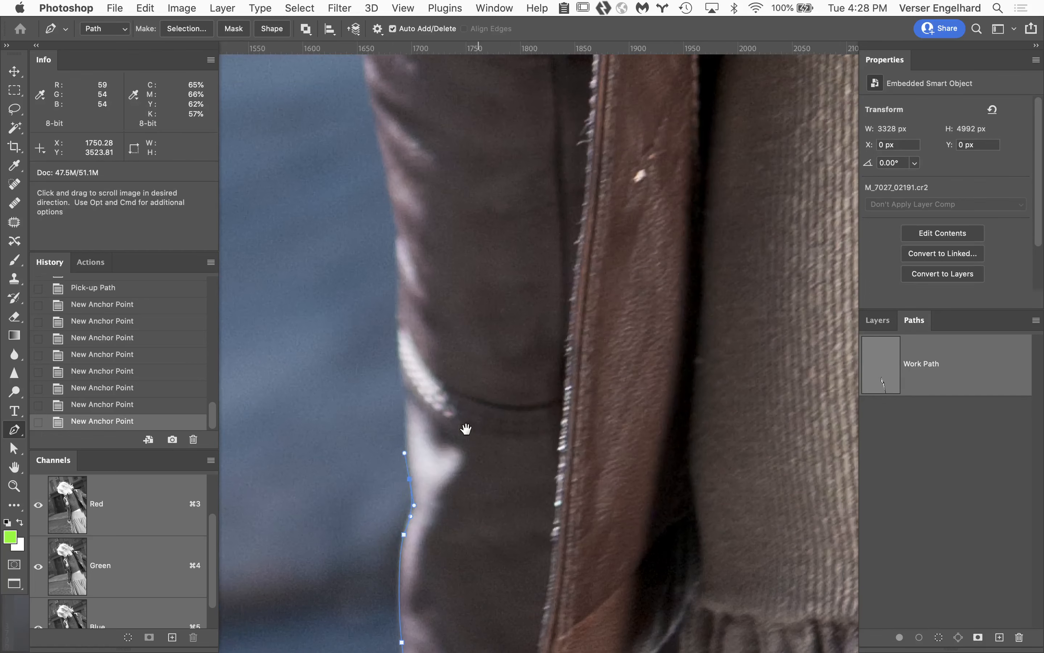
- Continue the path up the sleeve past the stitched seam, with a corner anchor at the seam's upper end
click(404, 390)
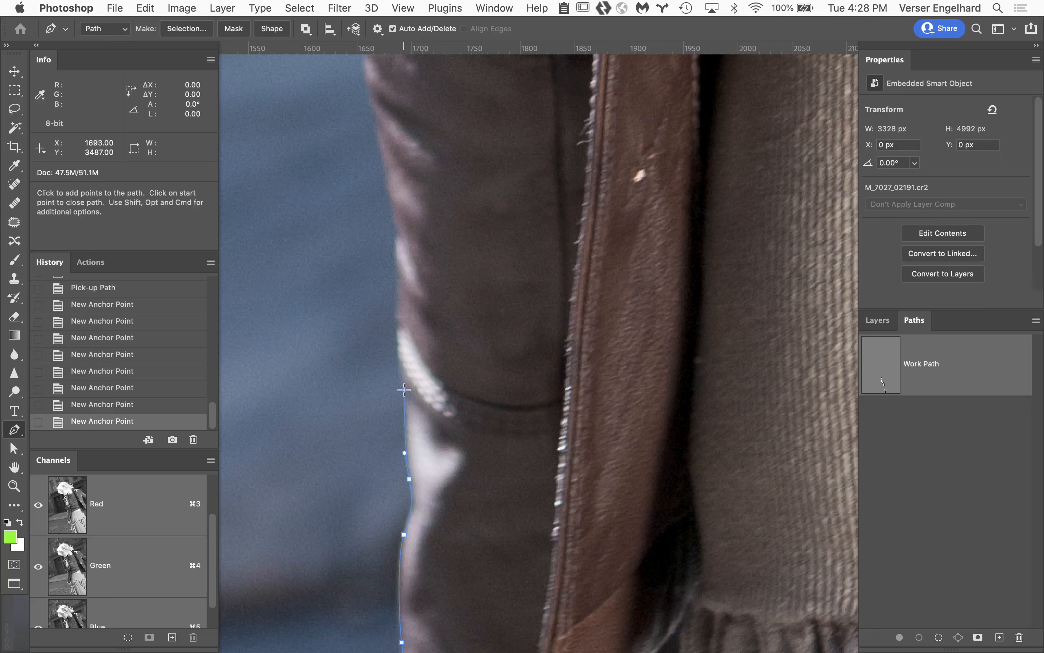
drag(404, 384, 404, 383)
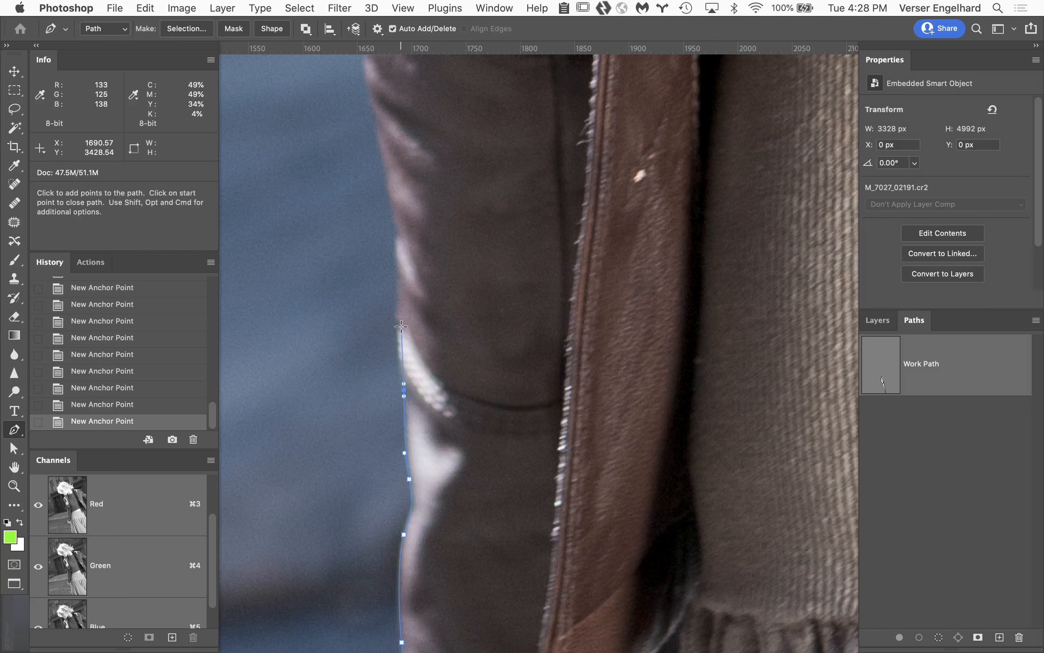
click(397, 331)
drag(398, 331, 433, 336)
alt+click(398, 330)
click(392, 212)
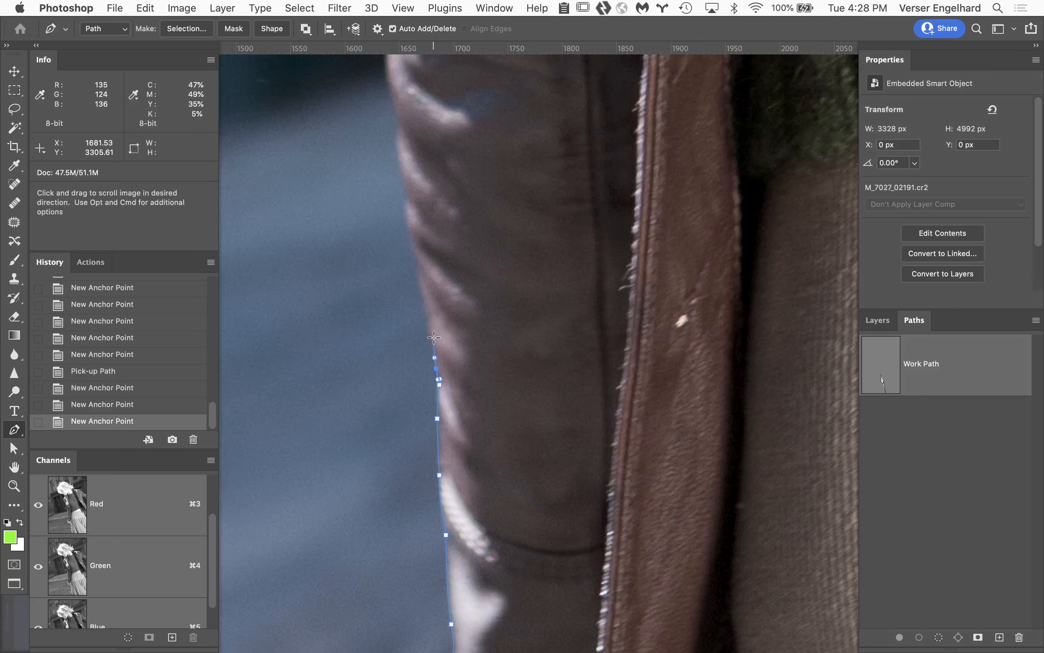
- Trace the sleeve's outer edge past the small creases above the seam, and make the uppermost anchor a corner
drag(422, 288, 416, 269)
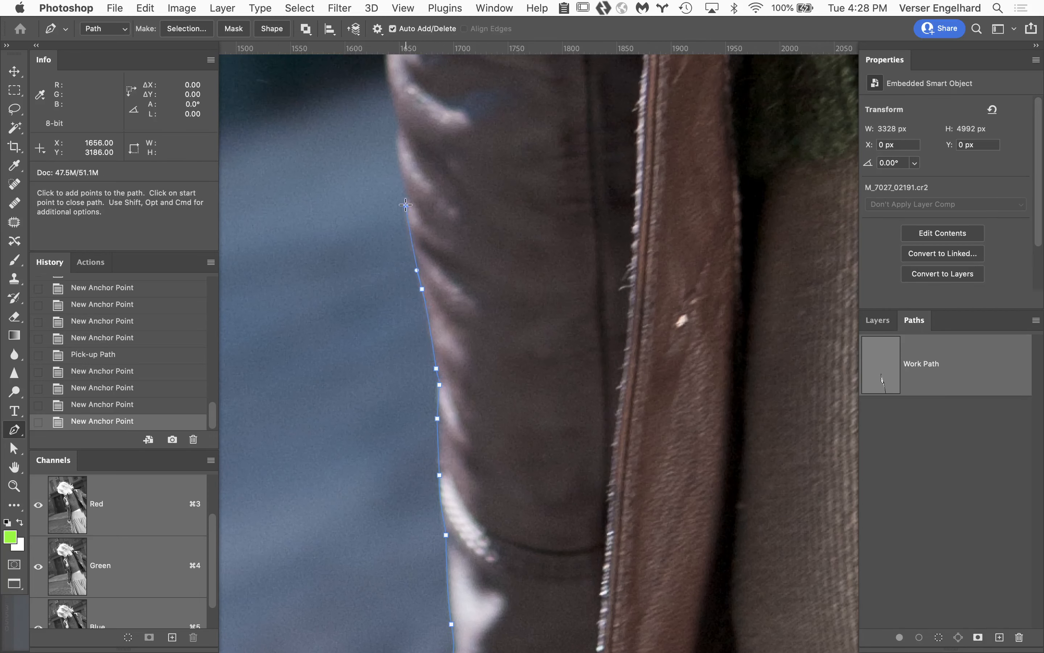
drag(406, 207, 409, 200)
click(401, 178)
drag(417, 163, 456, 355)
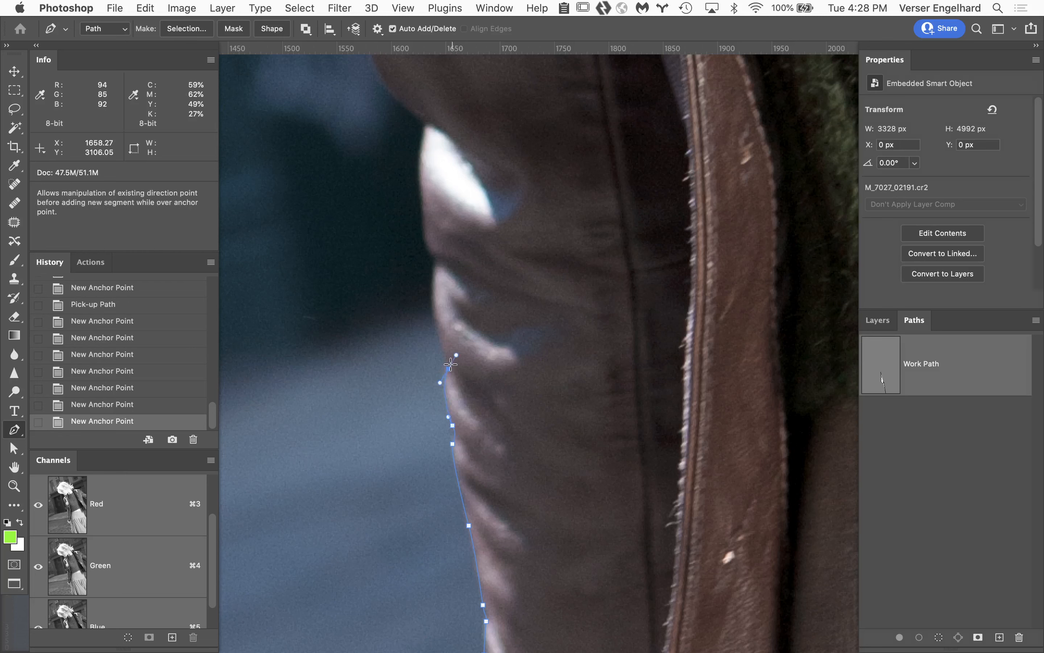
click(449, 367)
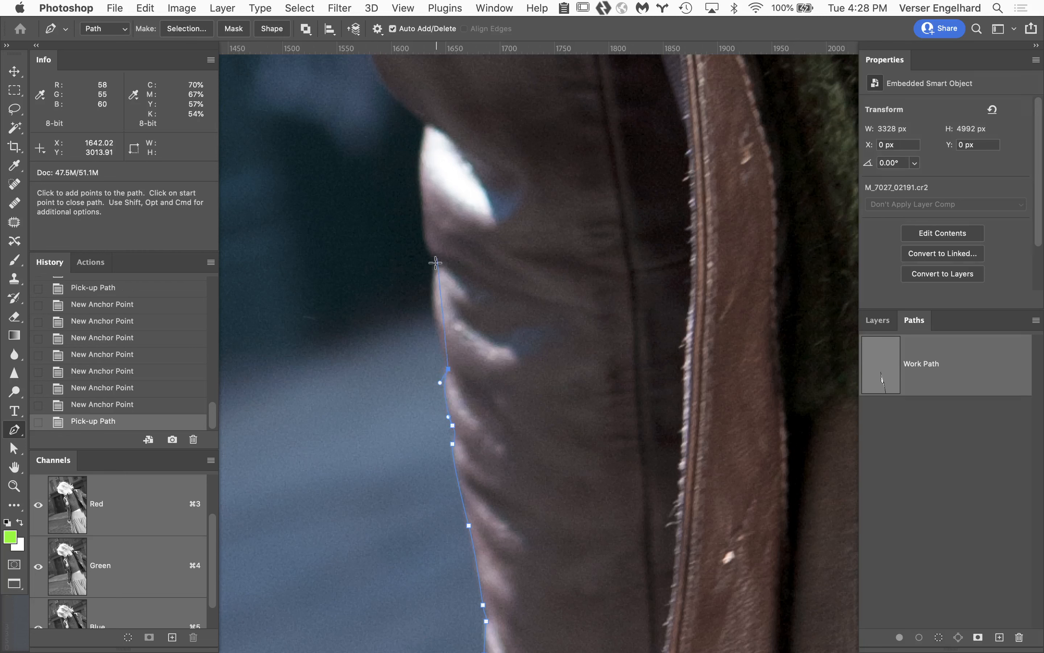
- Trace the sleeve around the fold with the bright highlight, adding corner anchors at its creases, and continue up the bulge above it
drag(436, 268, 461, 342)
click(435, 267)
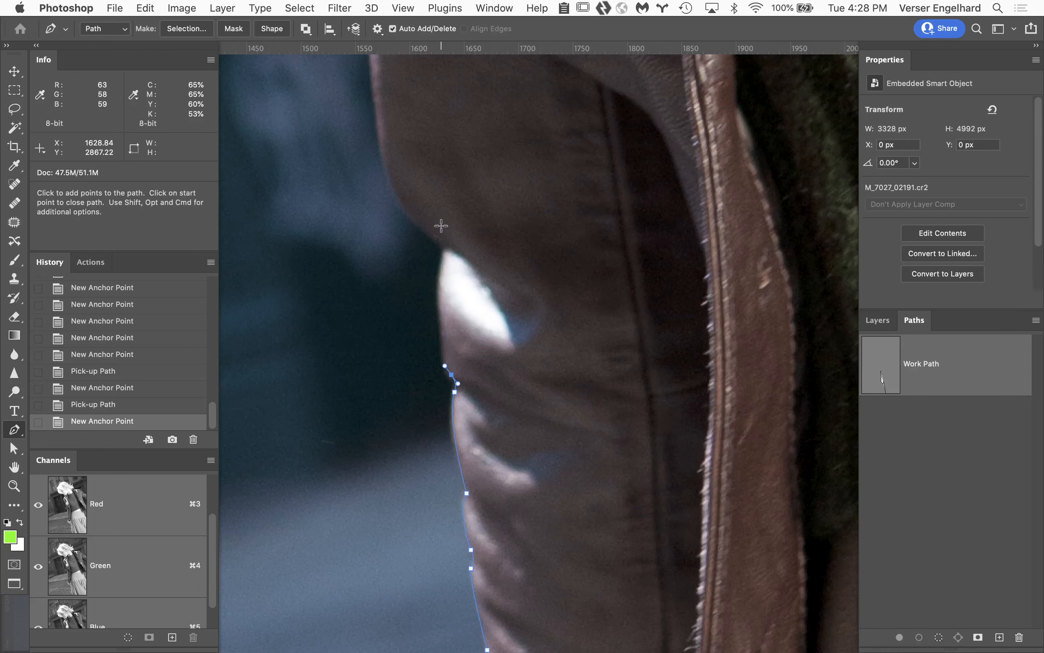
drag(444, 249, 409, 216)
alt+click(444, 250)
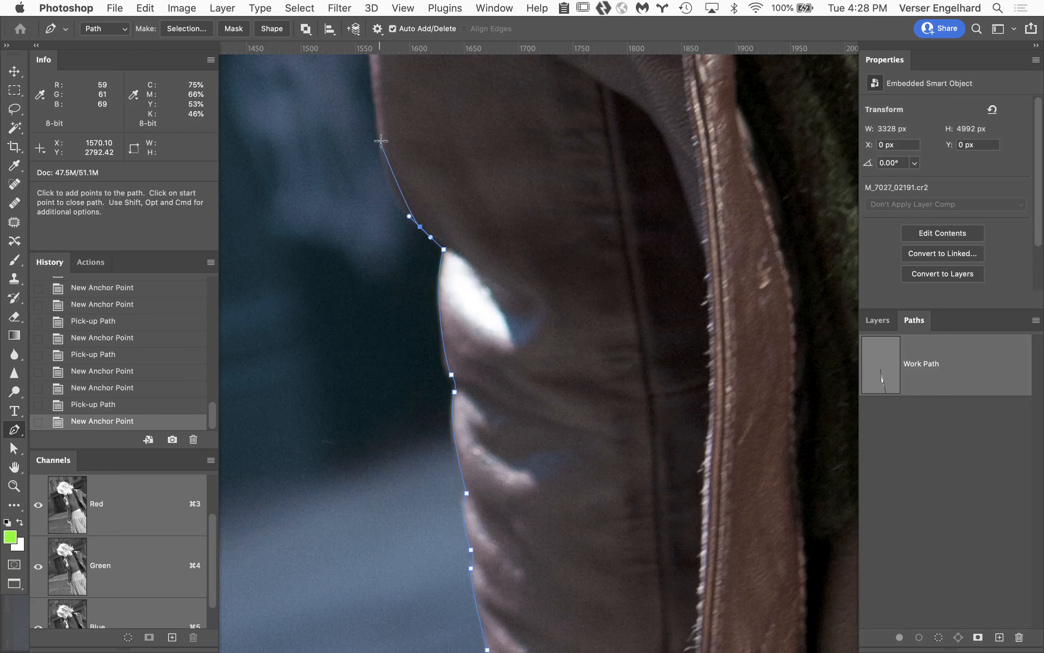
drag(379, 139, 513, 413)
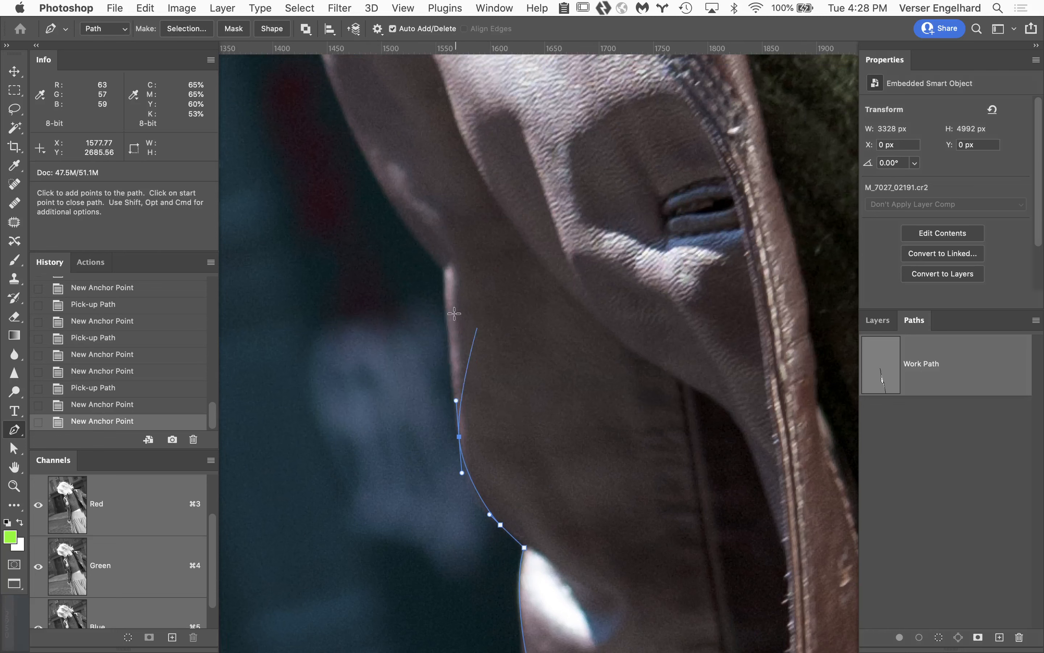
- Trace the sleeve's outer edge past the notch above the bulge and up the long smooth stretch toward the next bend
drag(446, 292, 422, 243)
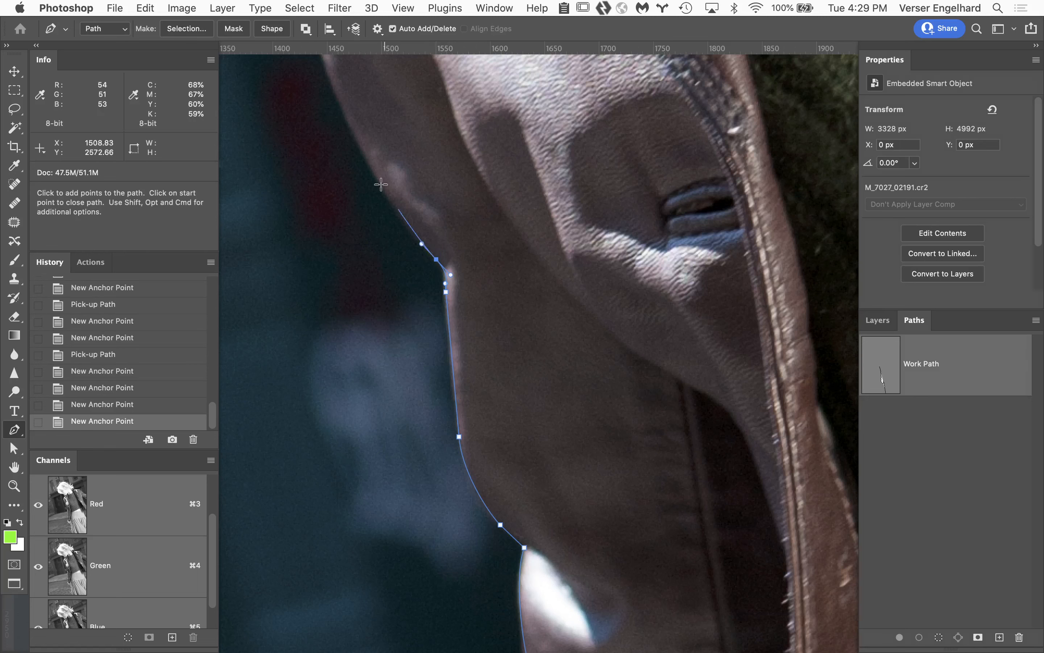
drag(378, 179, 363, 152)
key(space)
drag(421, 129, 519, 441)
drag(431, 402, 424, 383)
drag(408, 285, 520, 429)
key(space)
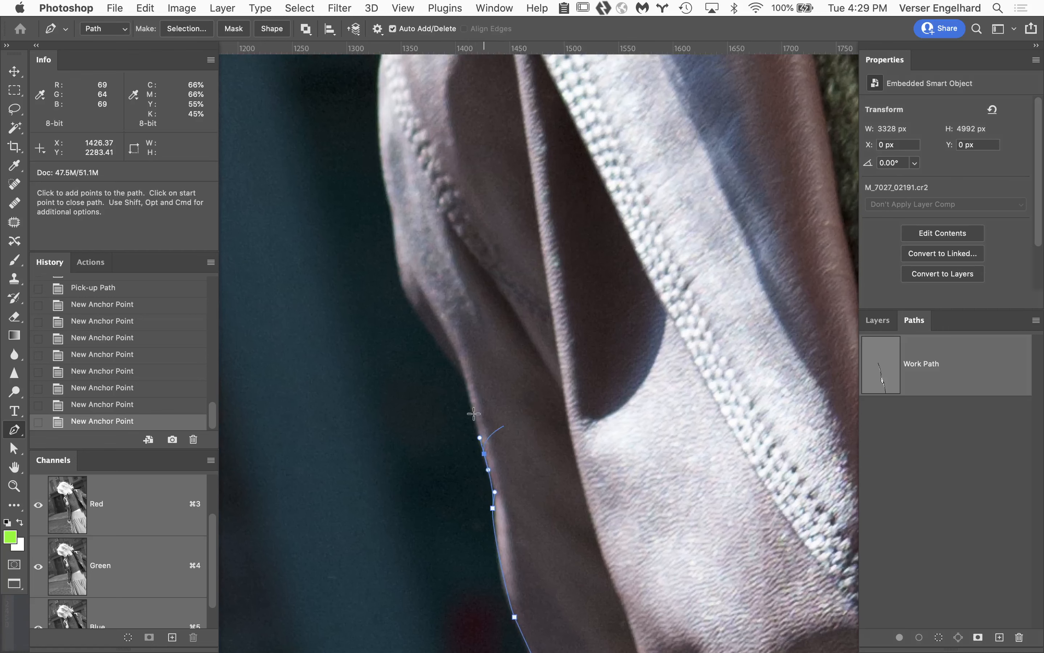
- Continue the path around the sleeve's inward bend and up the curved edge beside the stitched seam
drag(464, 380, 455, 368)
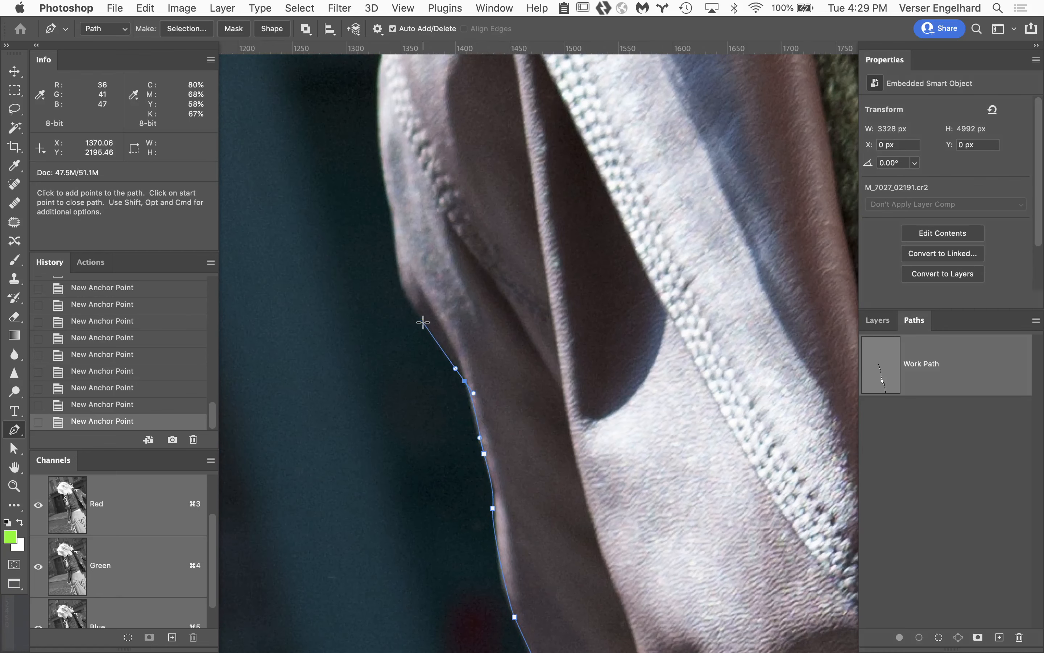
drag(423, 322, 415, 312)
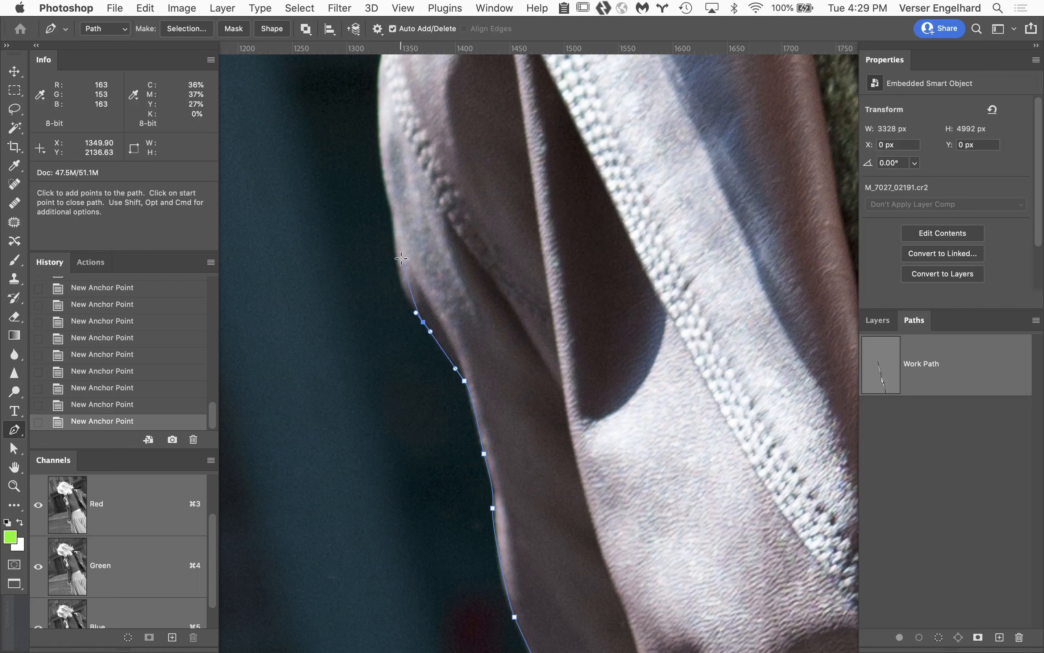
drag(396, 255, 394, 229)
drag(386, 185, 381, 170)
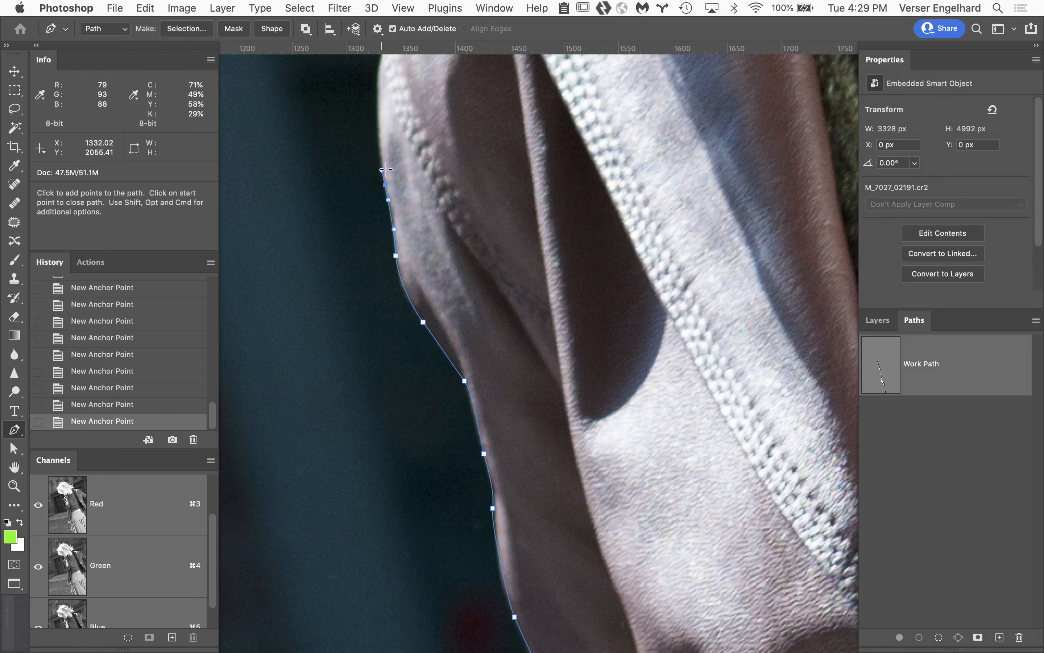
- Trace the rounded shoulder to the collar's lower tip, make that anchor a corner, and continue up the collar edge to the hair
drag(440, 143, 511, 426)
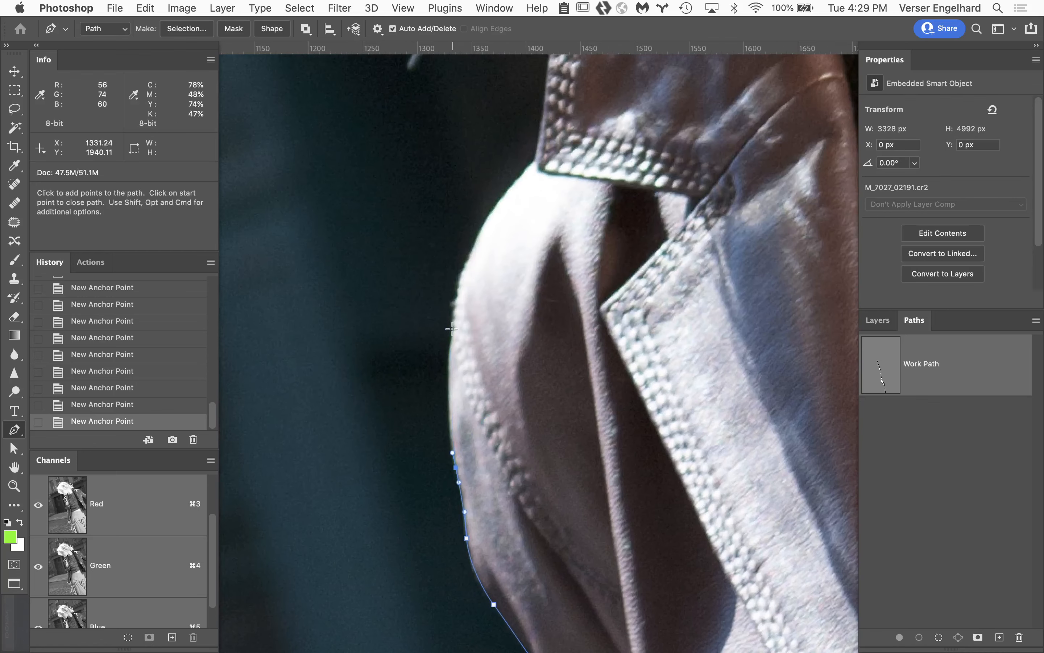
drag(453, 328, 455, 302)
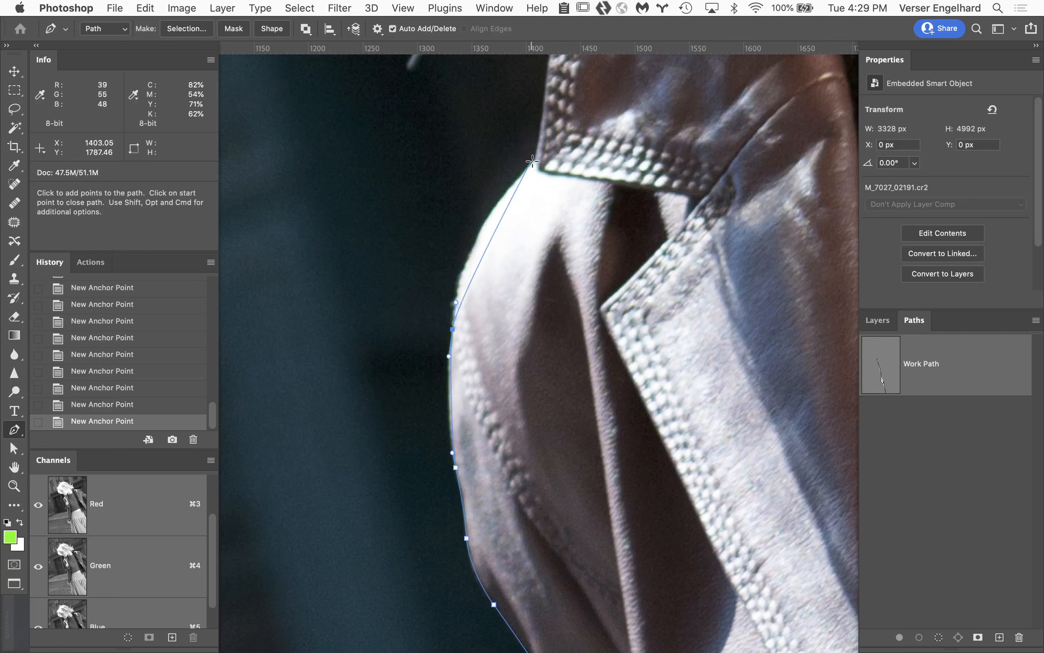
drag(535, 161, 506, 248)
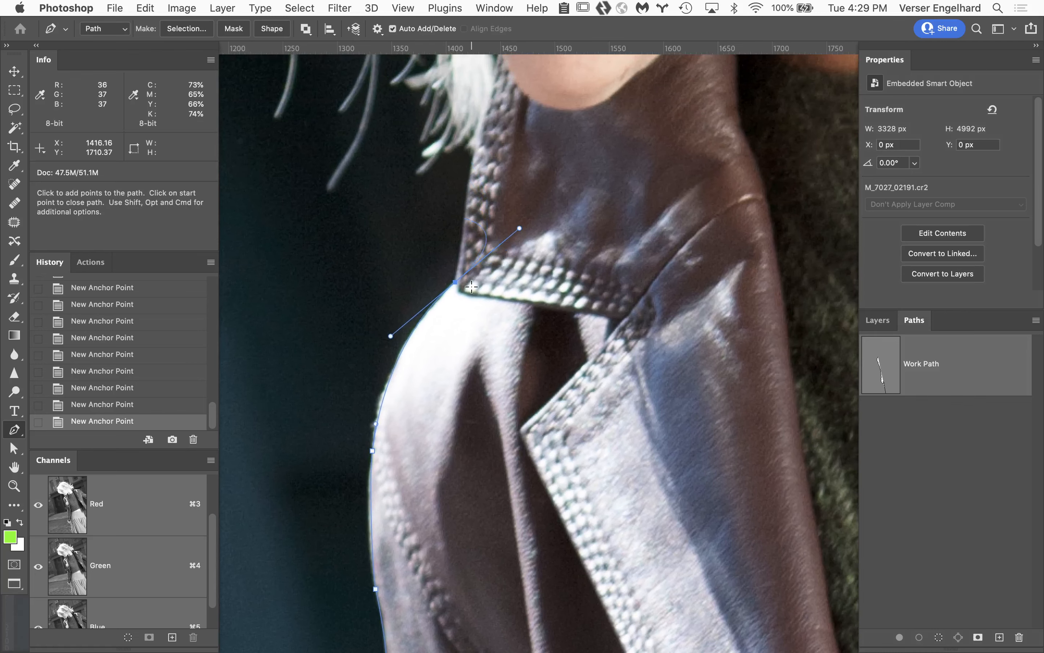
click(454, 283)
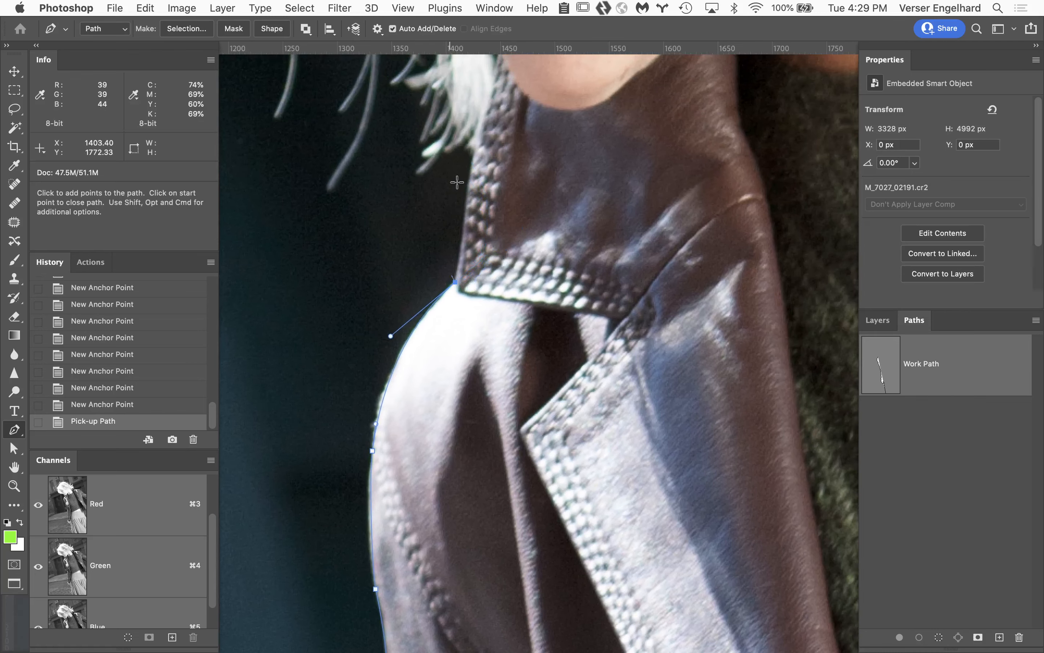
click(473, 155)
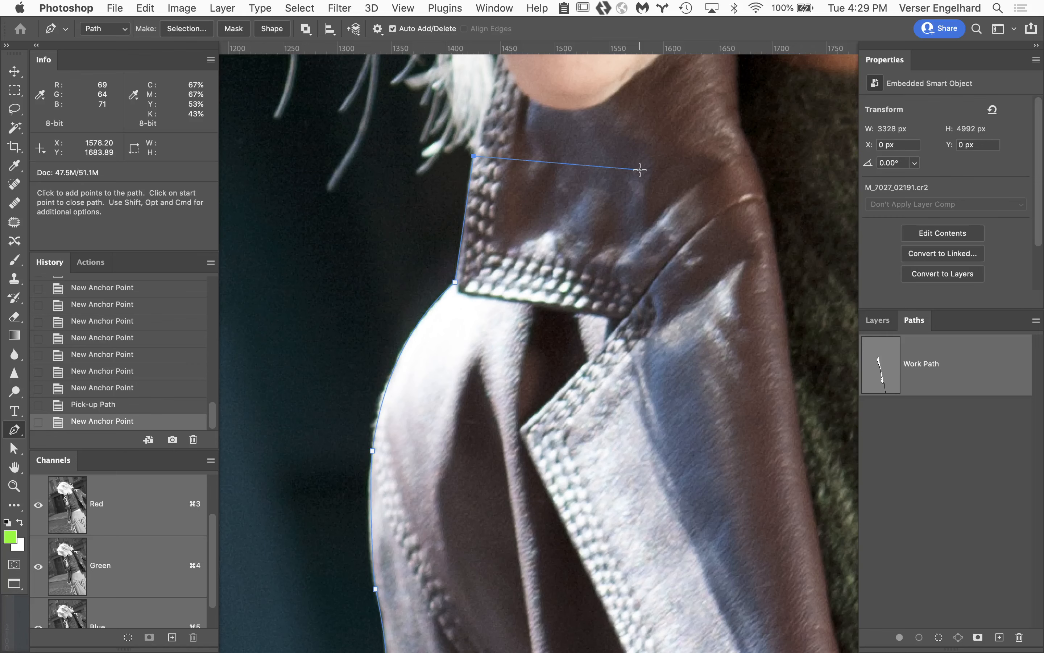
alt+click(638, 145)
alt+click(639, 144)
key(space)
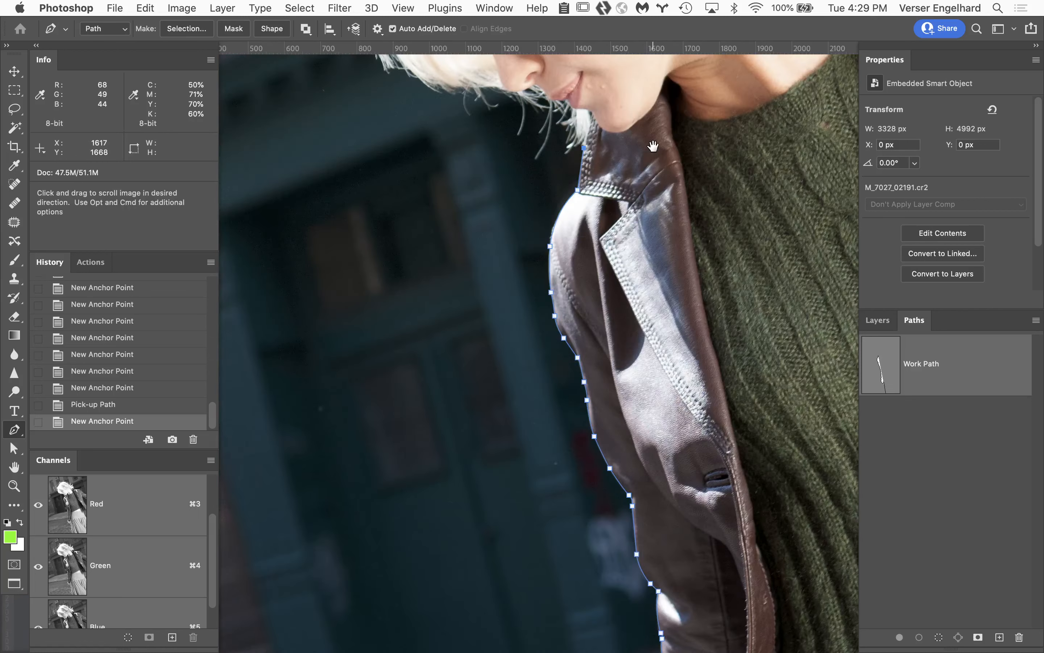
drag(645, 145, 407, 302)
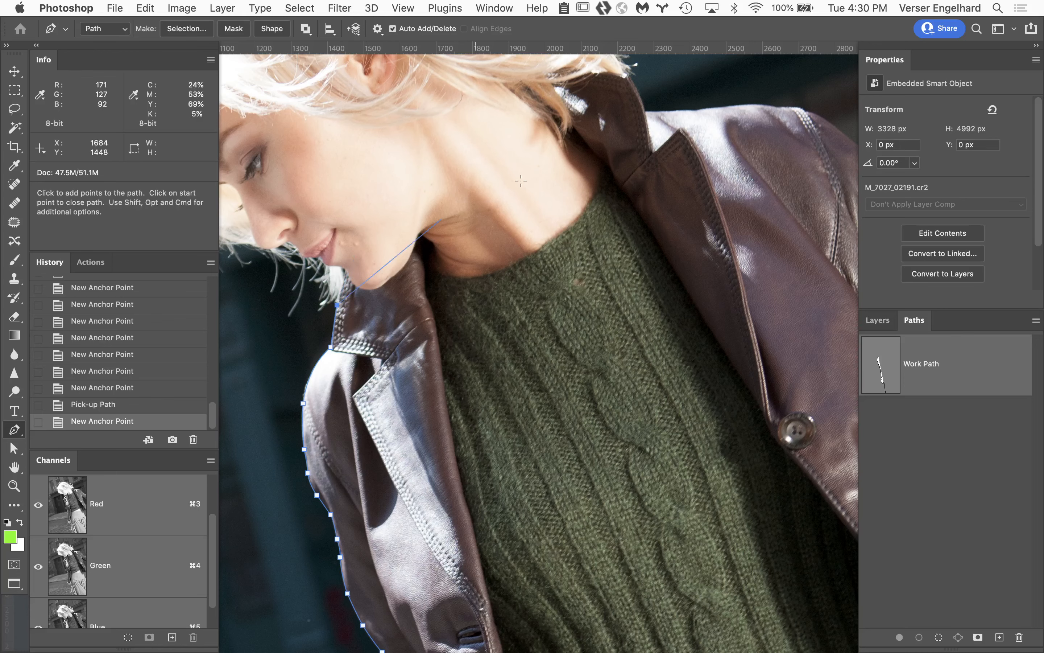
key(space)
drag(588, 153, 517, 262)
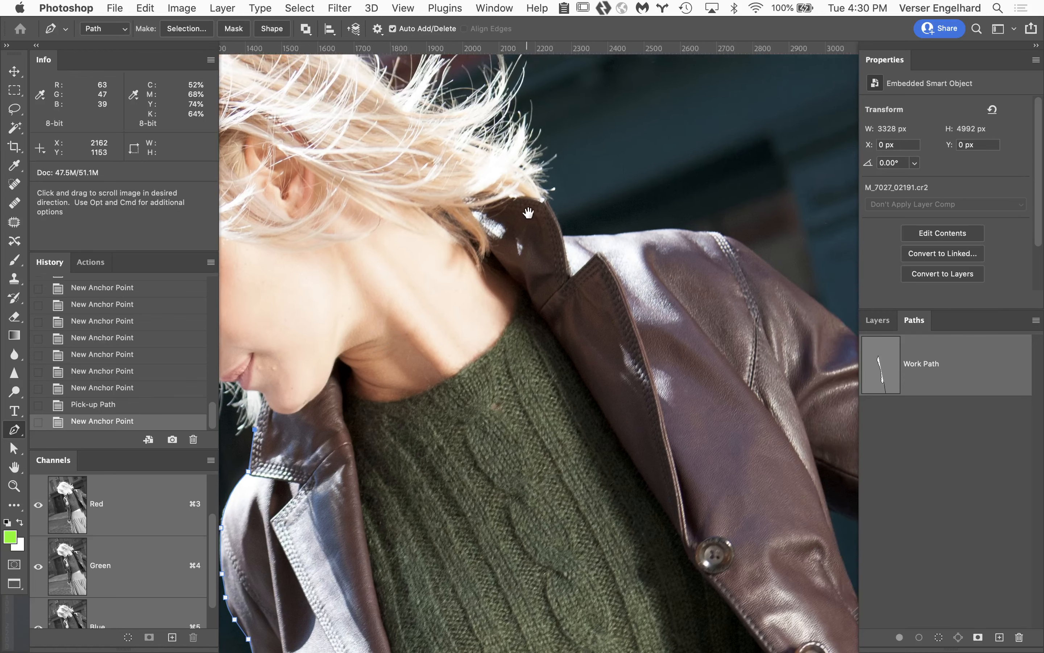
key(super+space)
drag(548, 205, 548, 204)
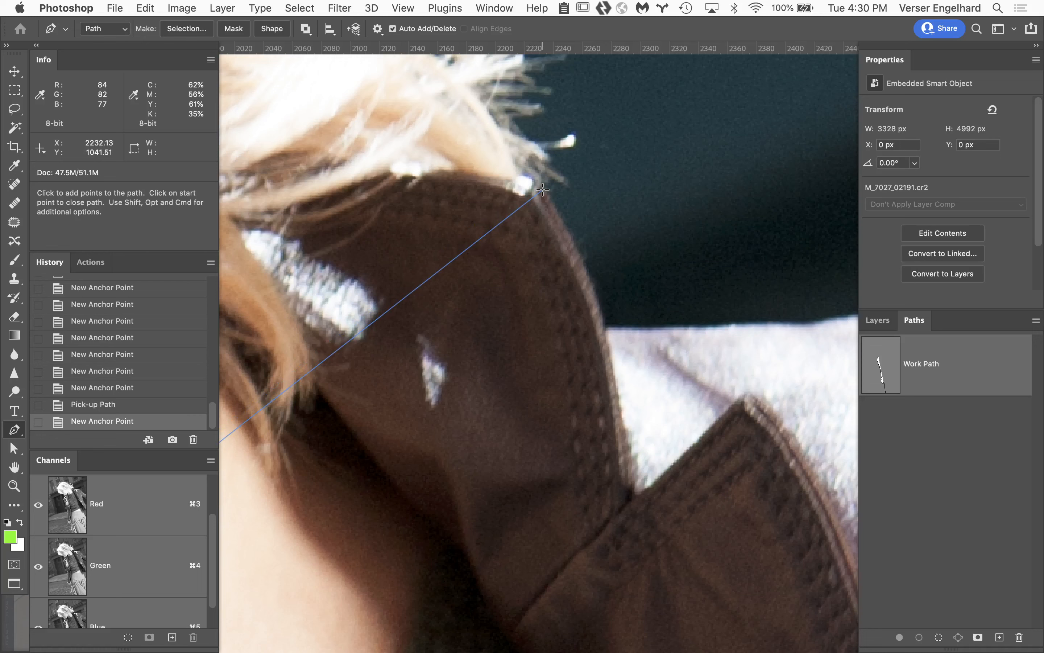
click(543, 190)
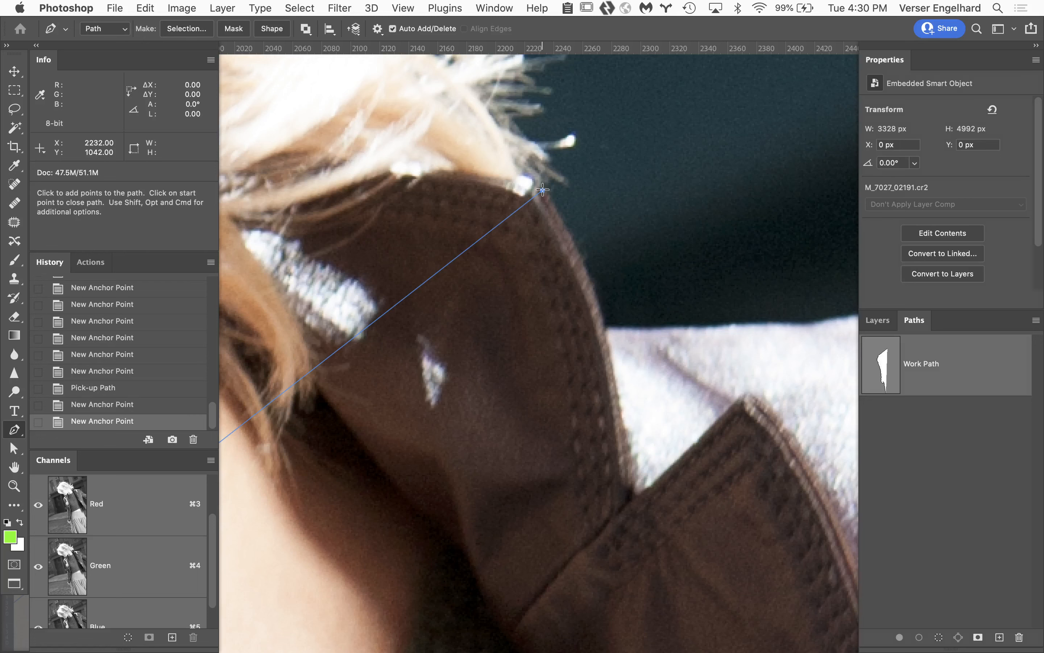
drag(604, 326, 615, 395)
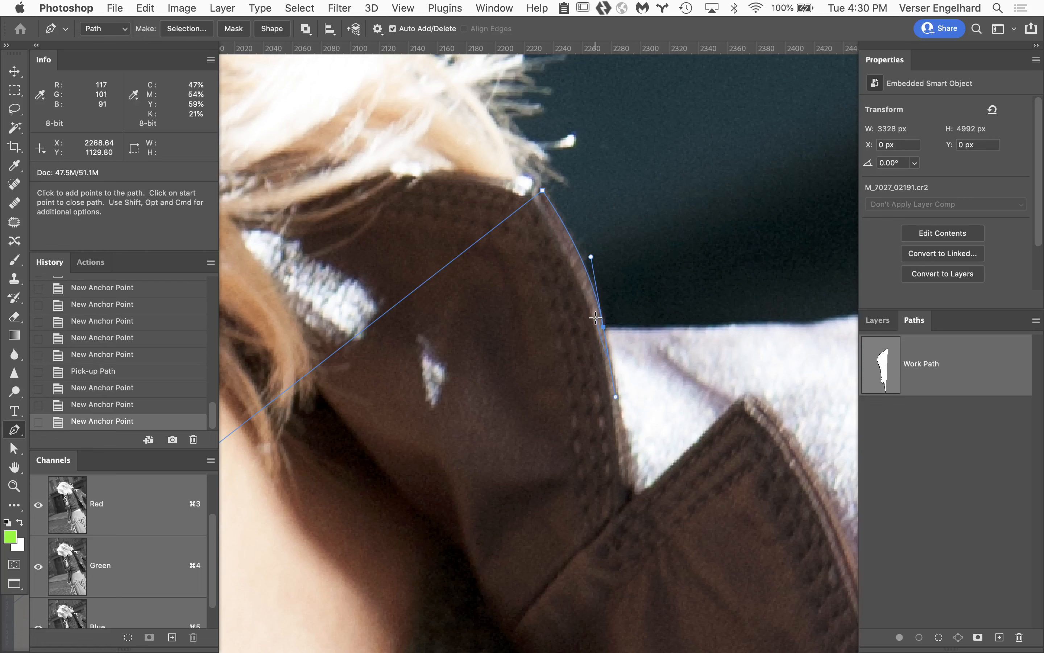
key(super+z)
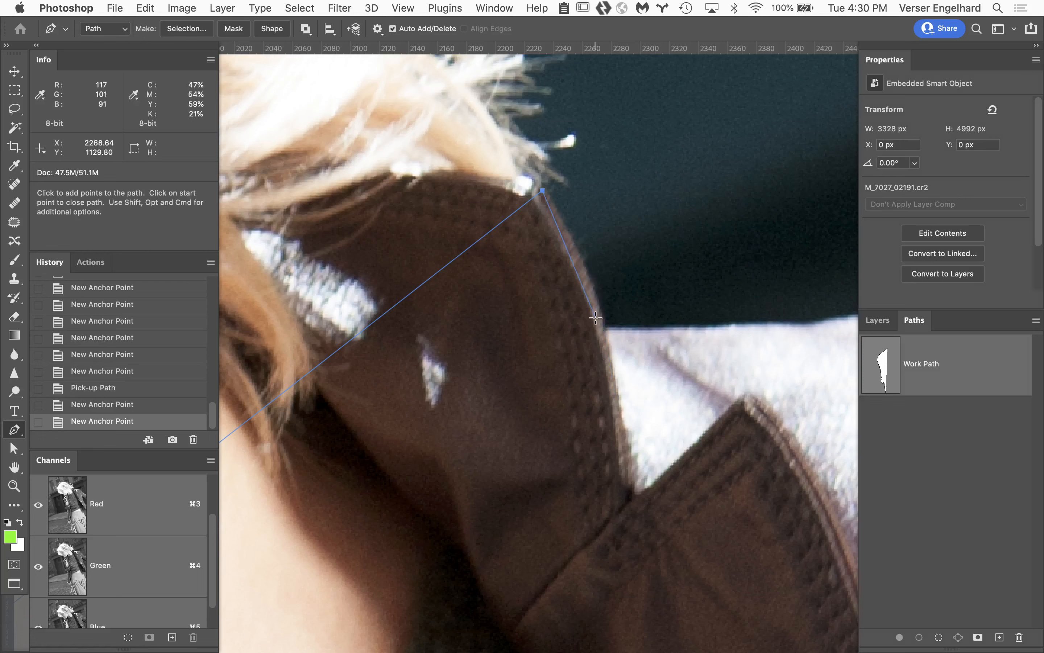
key(shift+super+z)
key(super+z)
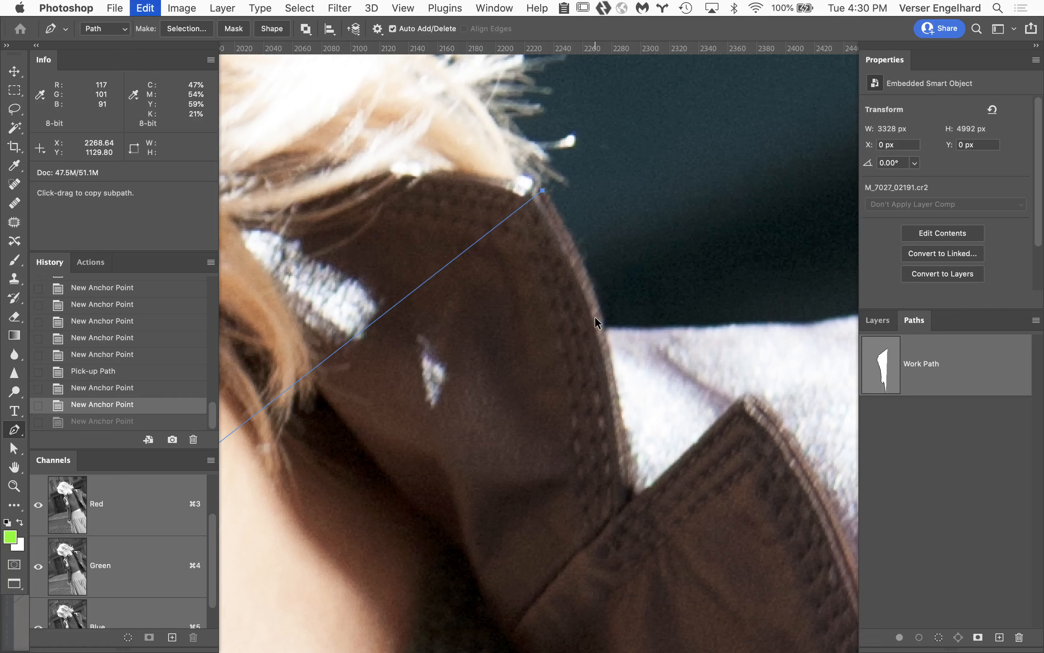
key(super+z)
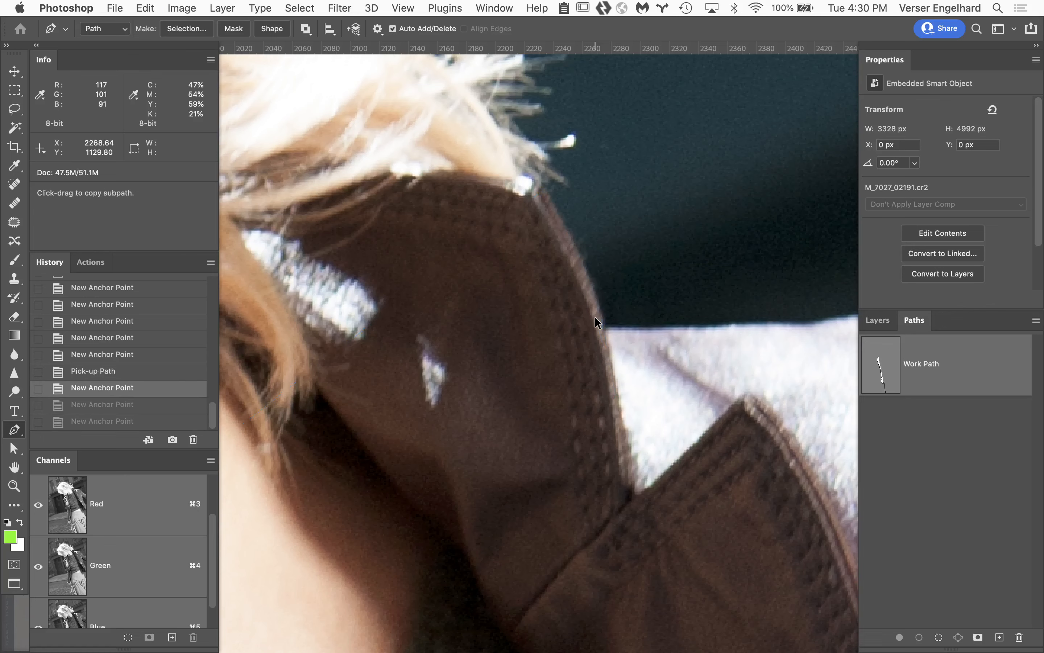
- Run a straight path segment across the face and neck from the front collar edge to the far collar's upper tip beneath the hair
alt+click(452, 322)
alt+click(451, 323)
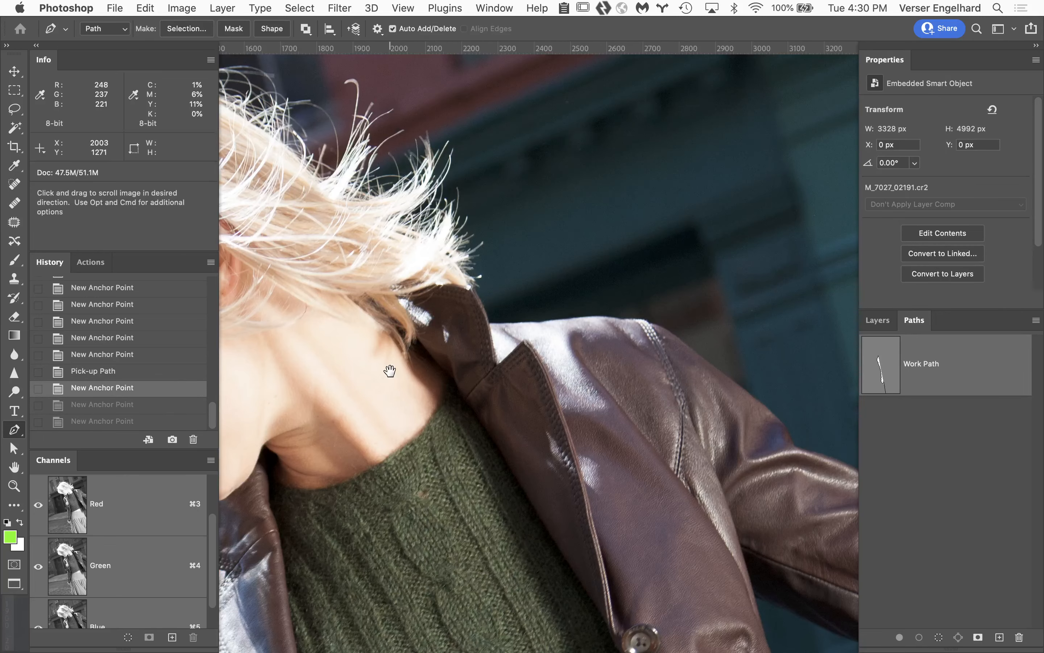
drag(387, 368, 613, 252)
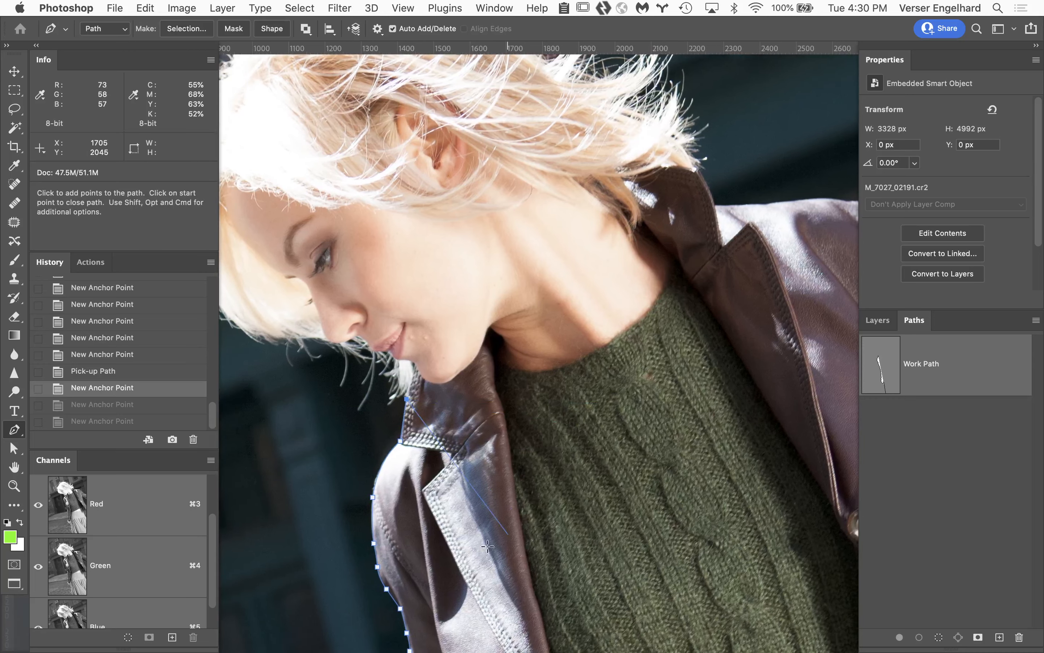
drag(451, 489, 487, 417)
super+click(444, 329)
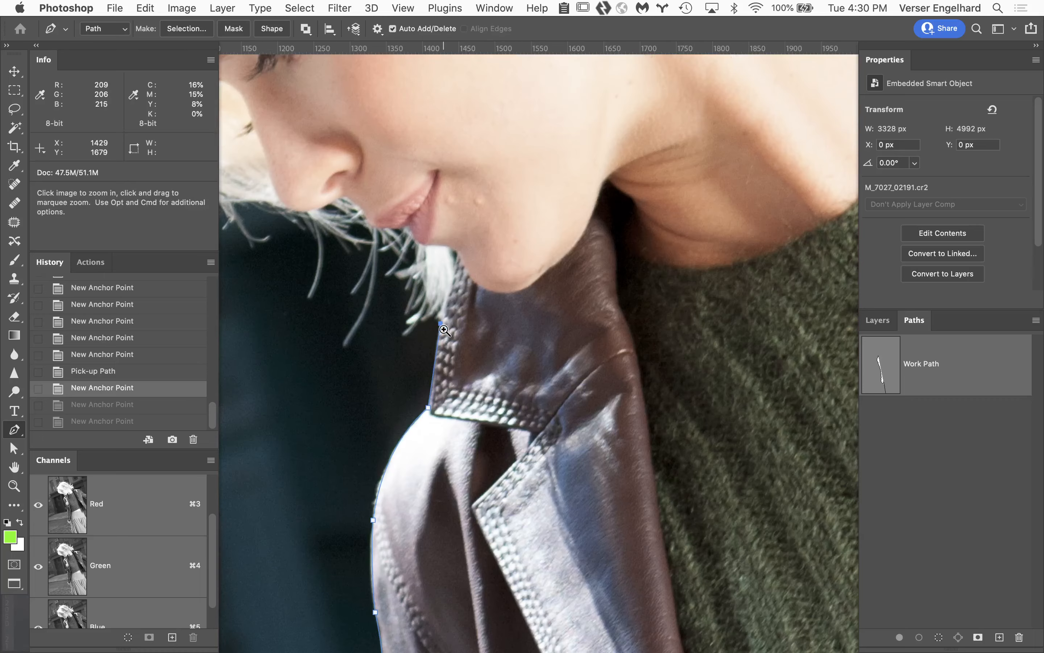
super+click(443, 329)
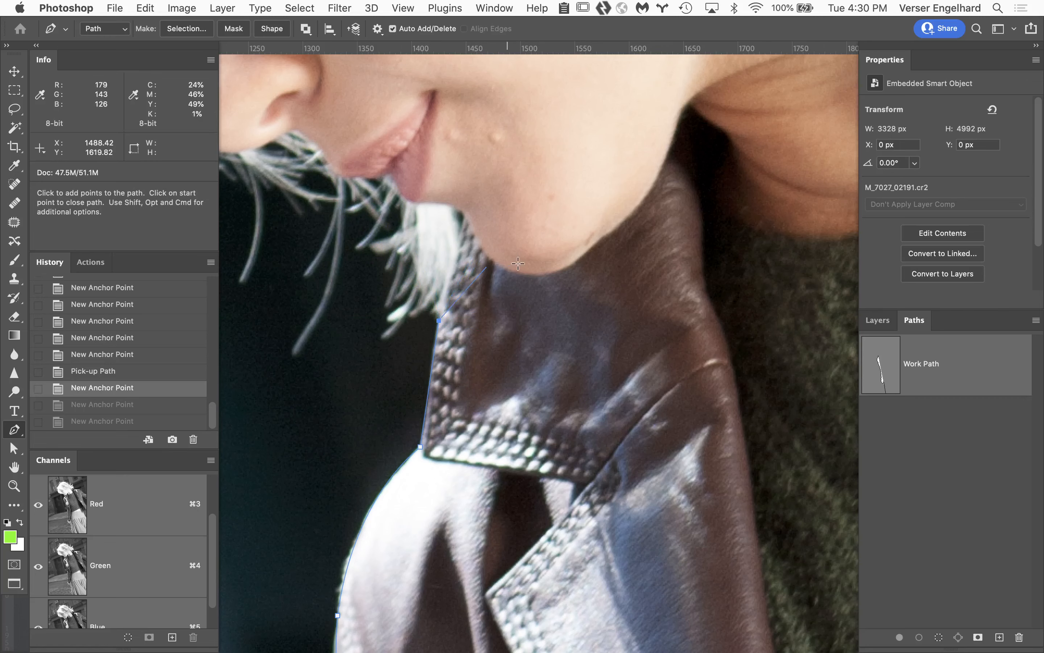
drag(540, 271, 326, 357)
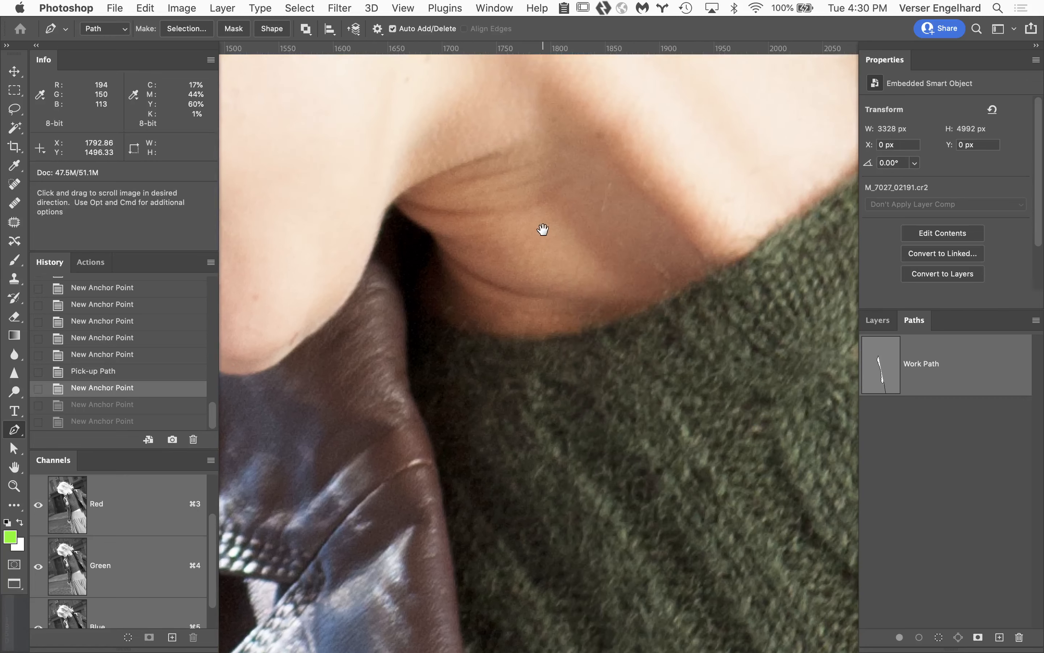
drag(543, 228, 368, 406)
drag(511, 247, 366, 433)
drag(604, 181, 463, 275)
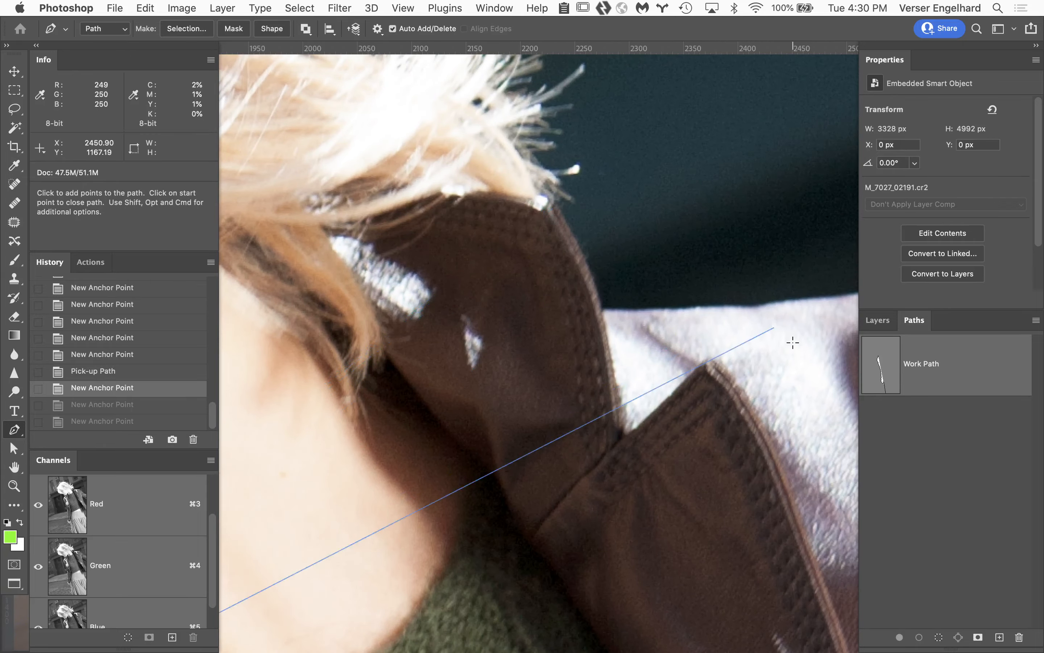
click(555, 207)
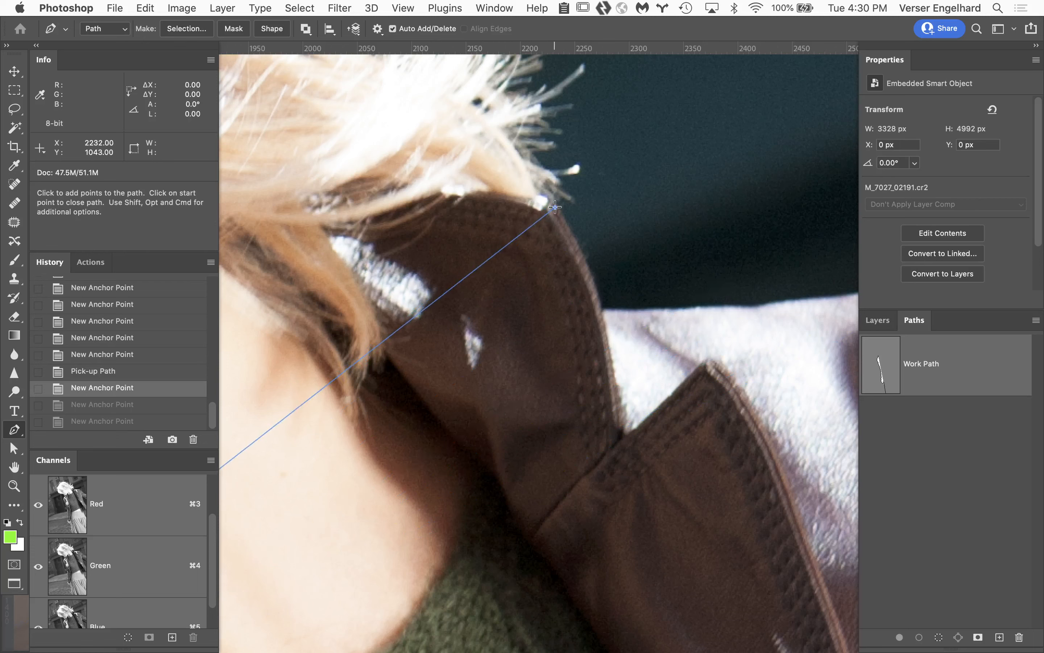
- Trace the far collar's edge down to a corner anchor at the shoulder, and continue along the shoulder's top to the stitched seam
drag(603, 311, 610, 349)
alt+click(603, 311)
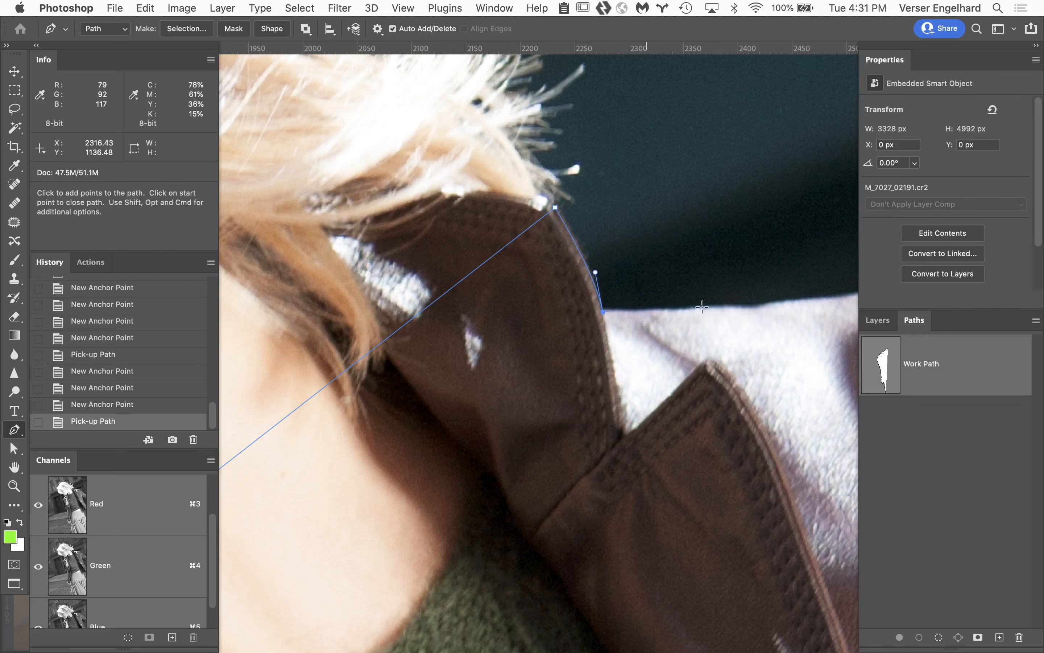
drag(722, 307, 484, 315)
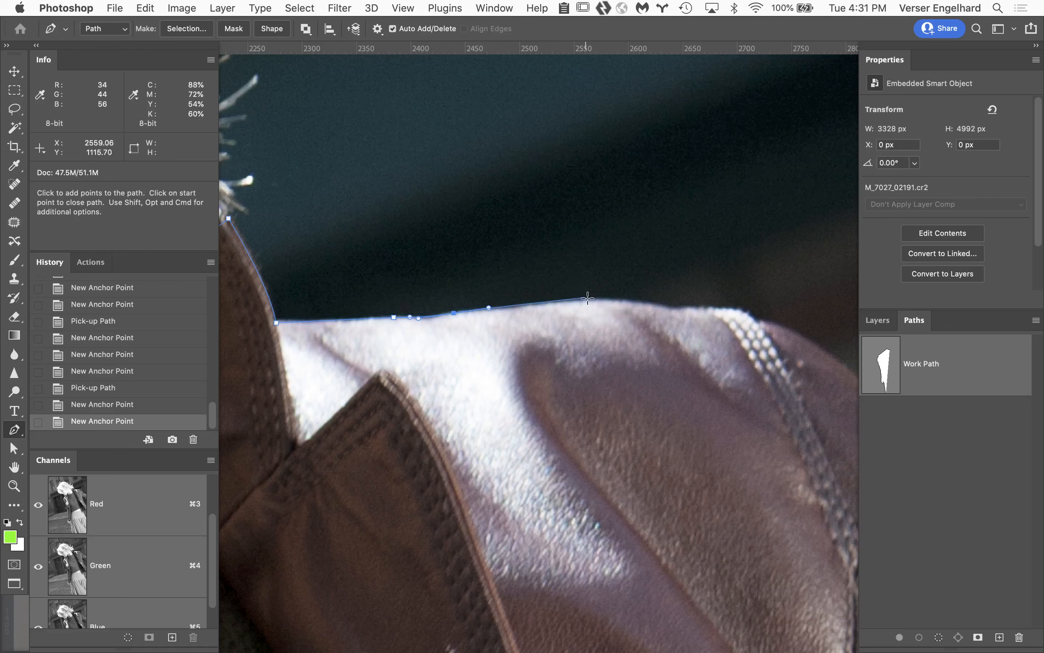
drag(594, 297, 603, 297)
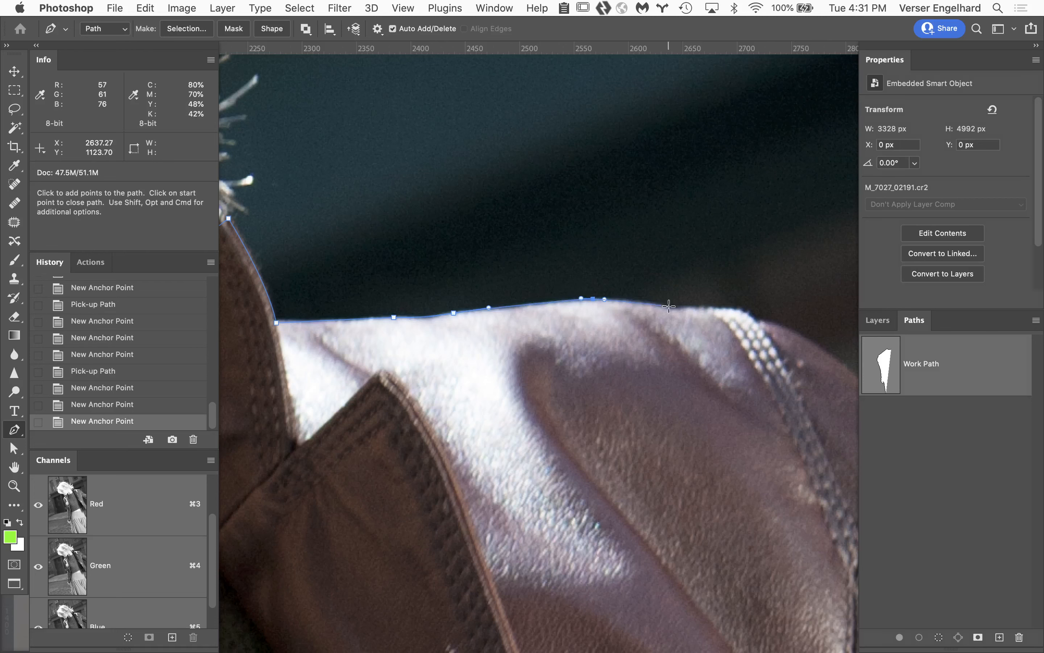
drag(669, 307, 452, 245)
key(space)
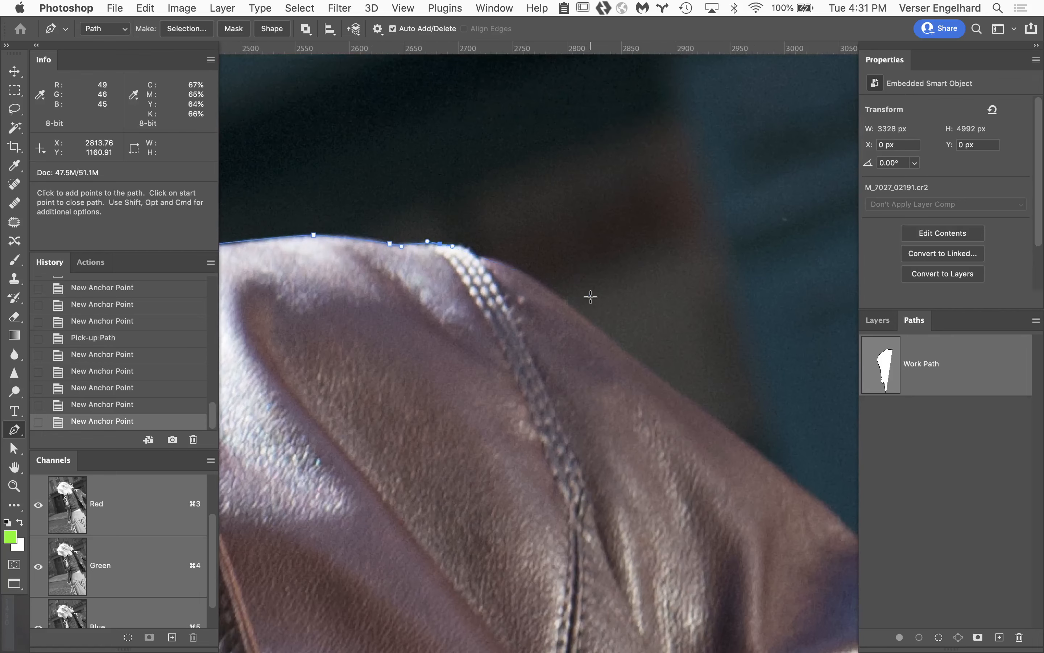
- Trace the shoulder curve past the stitched seam to a corner anchor, and continue down the sloping upper sleeve to just above the fold
drag(579, 315, 645, 376)
click(577, 317)
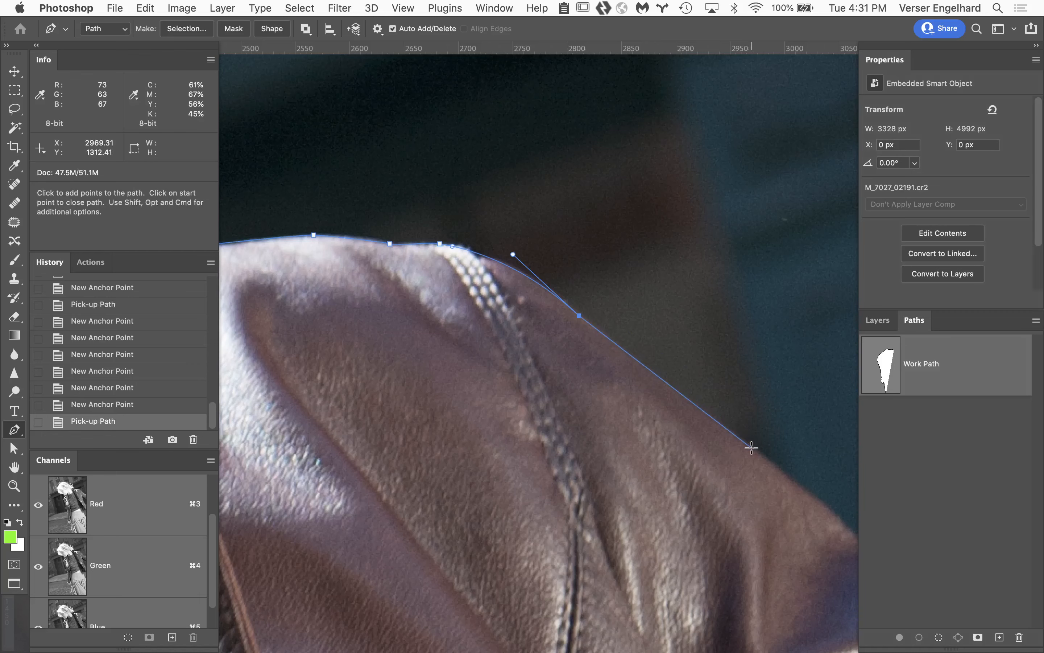
drag(751, 447, 775, 465)
drag(688, 396, 440, 243)
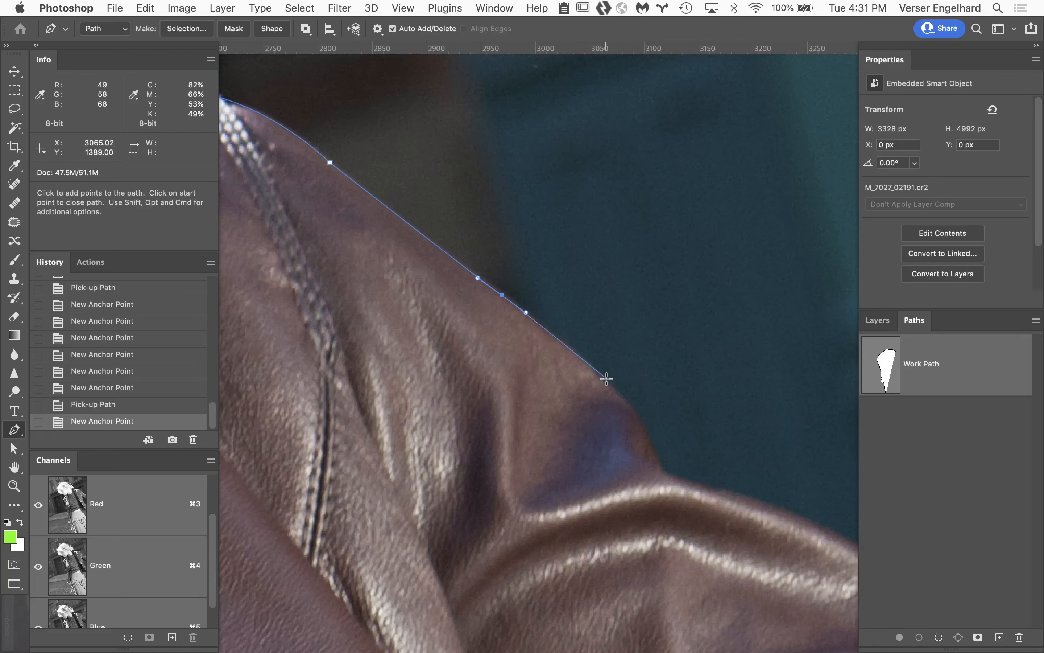
drag(607, 378, 613, 386)
click(656, 446)
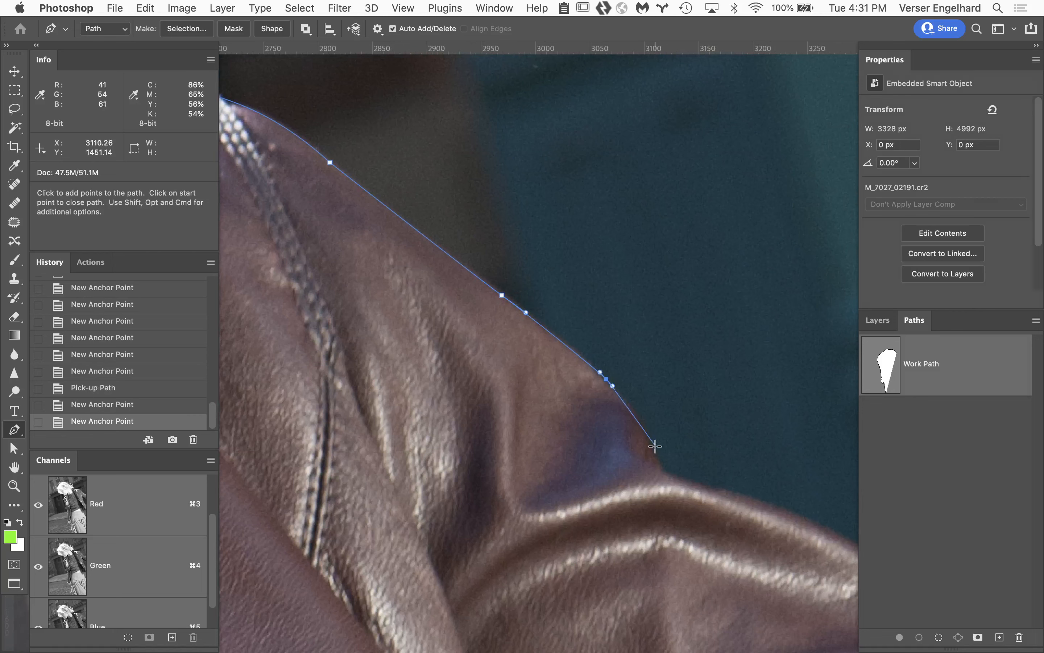
- Carry the path through the notch at the sleeve fold and onto the upper edge of the highlighted ridge beyond it
drag(656, 451, 473, 380)
key(space)
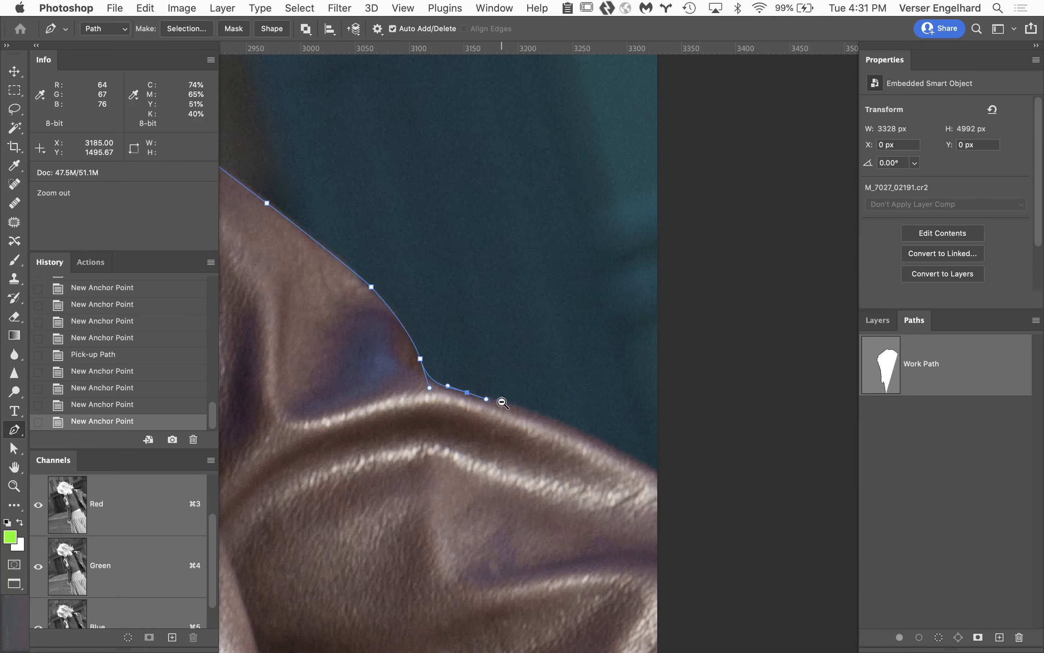
alt+click(501, 402)
alt+click(501, 401)
alt+click(502, 401)
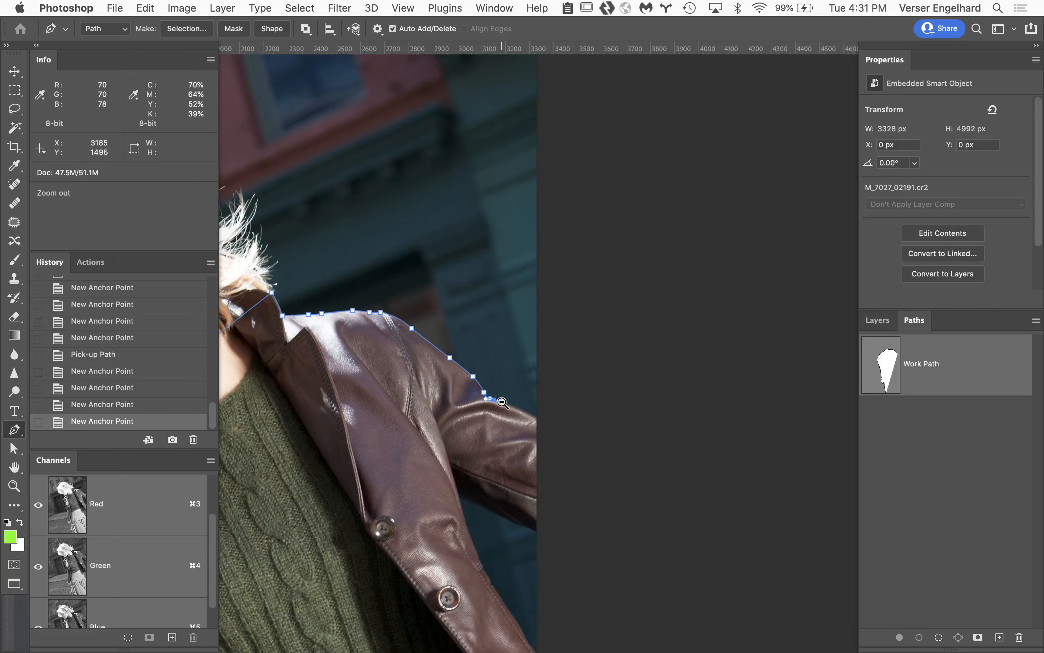
- Extend the path along the far sleeve's upper edge to a smooth anchor just beyond the image's edge
key(space)
drag(478, 436, 540, 357)
alt+click(509, 344)
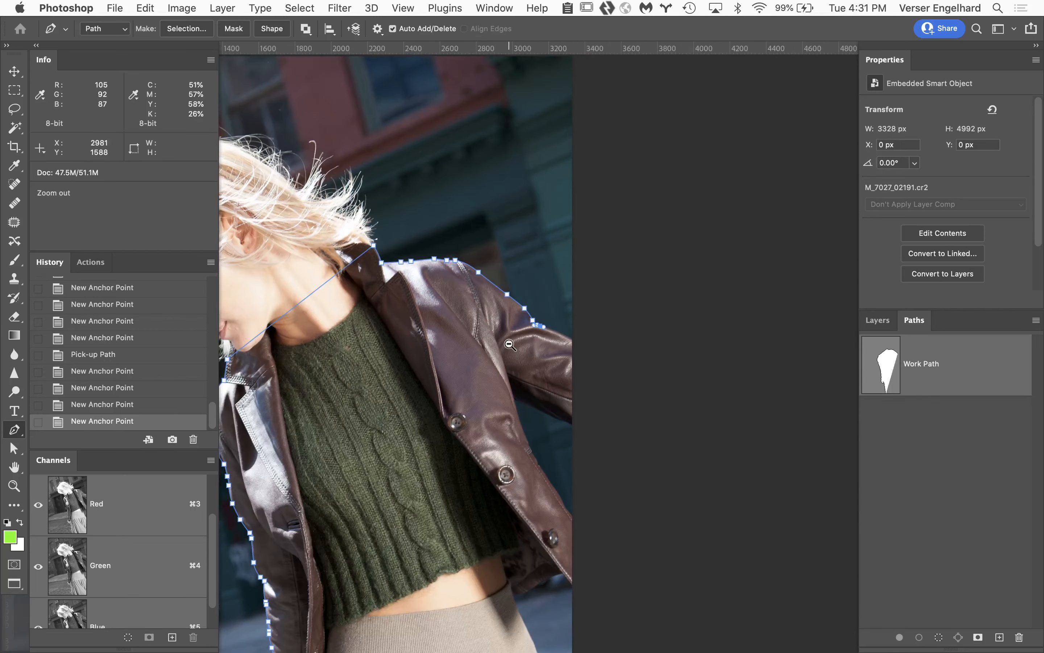
alt+click(510, 345)
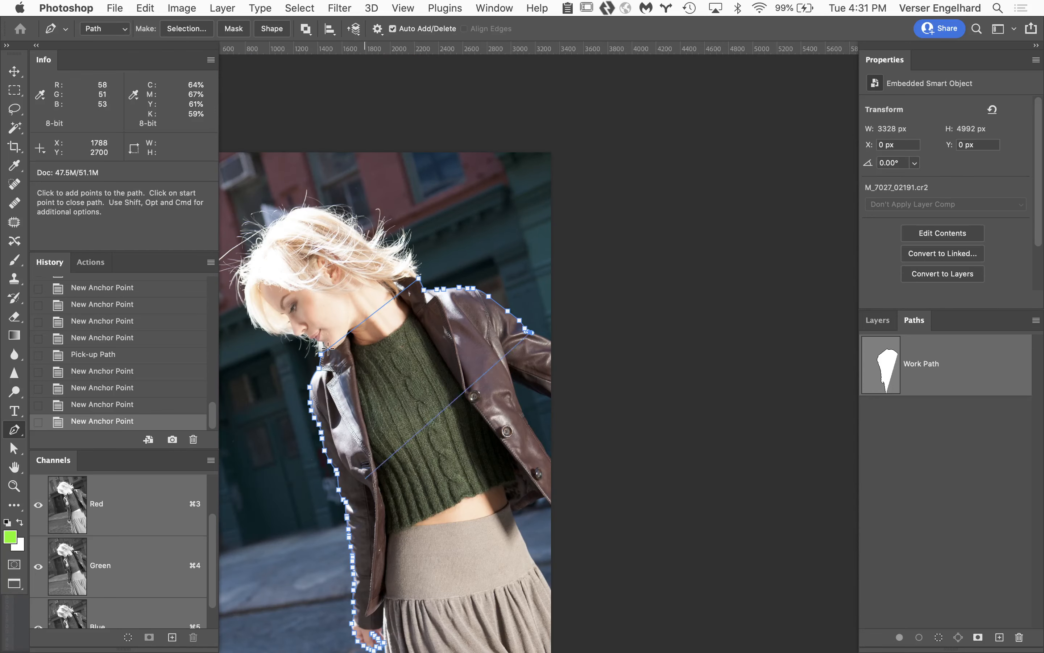
click(520, 320)
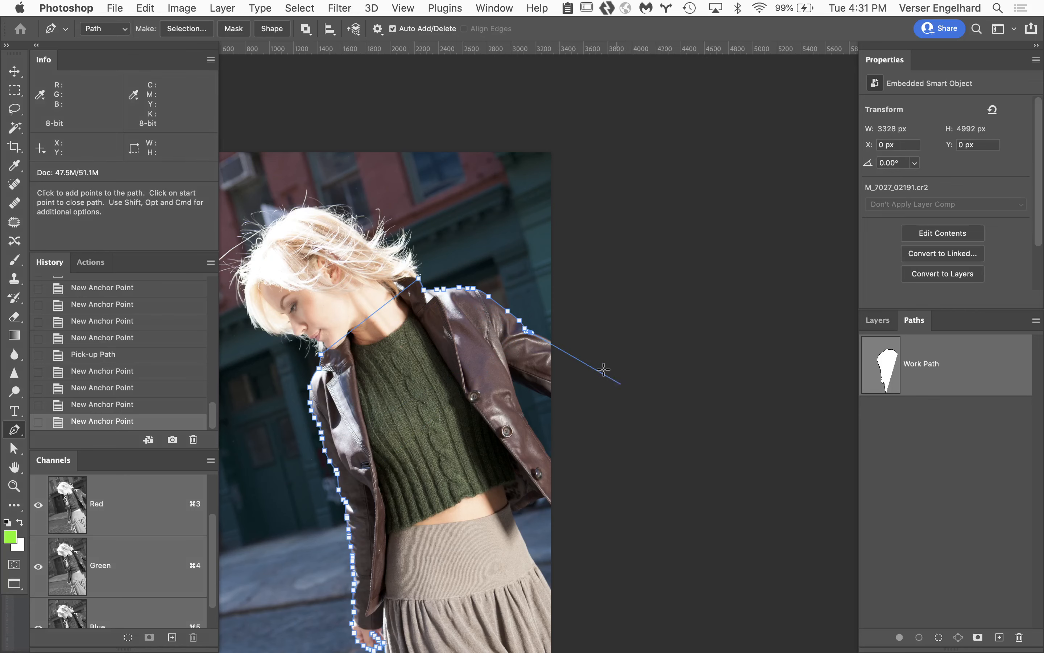
super+click(538, 358)
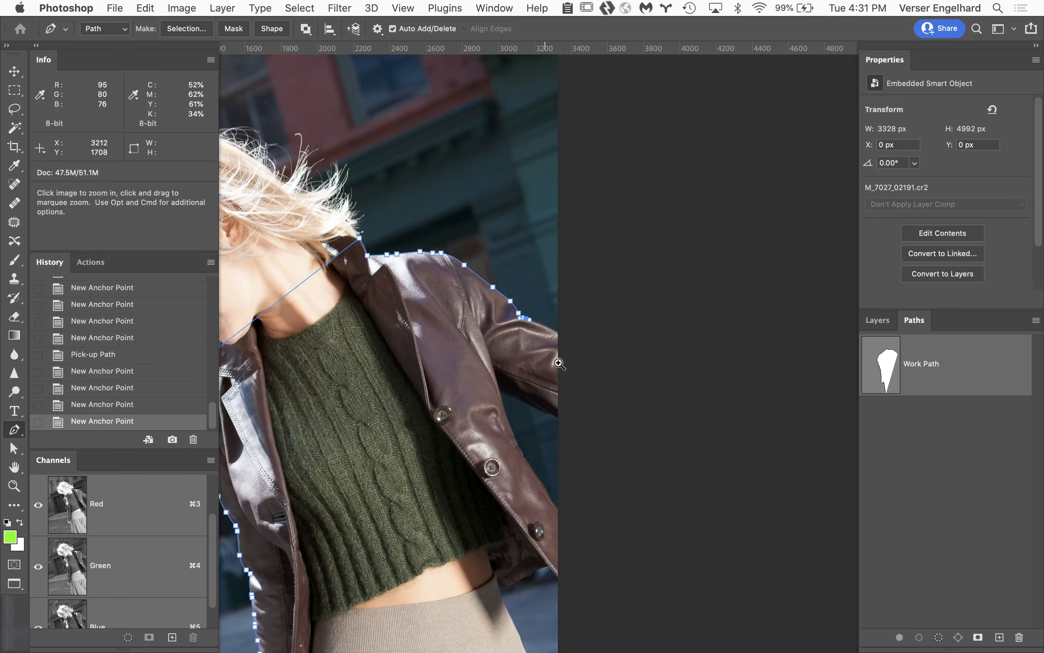
super+click(559, 364)
super+click(560, 363)
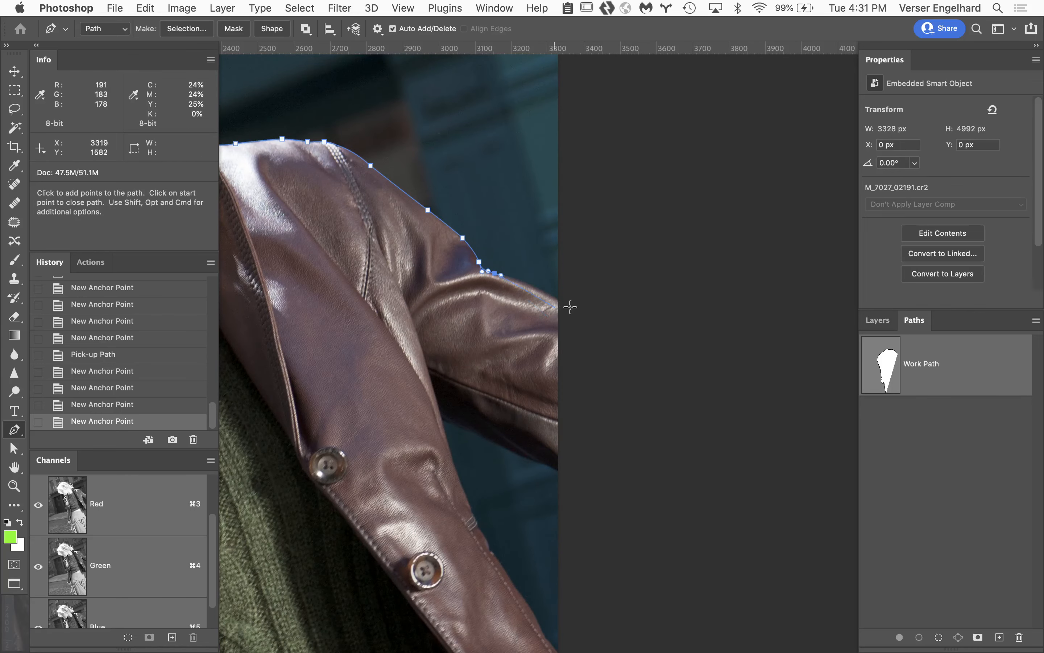
drag(577, 308, 597, 320)
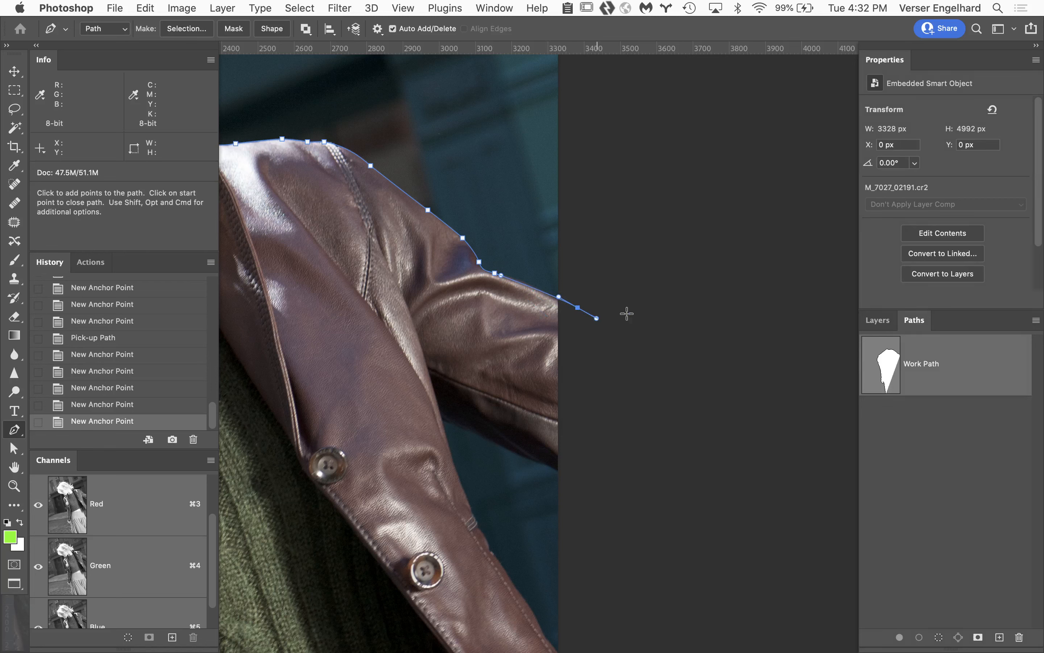
- Loop the path outside the canvas with corner anchors, returning to the sleeve's lower edge at the image boundary
click(737, 335)
click(793, 469)
click(715, 549)
click(623, 503)
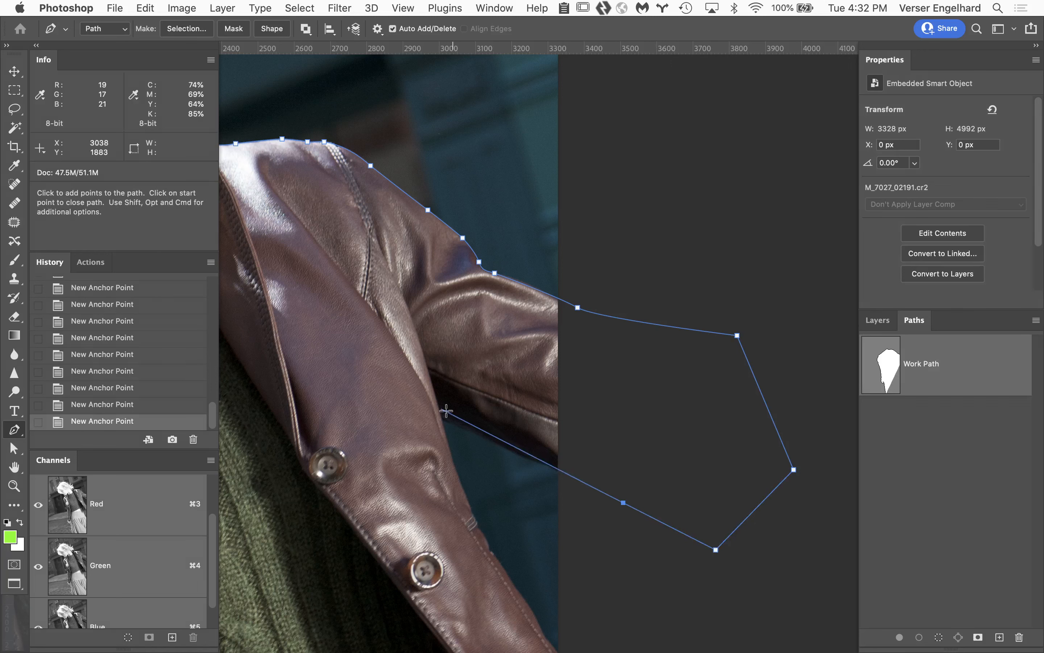
click(558, 469)
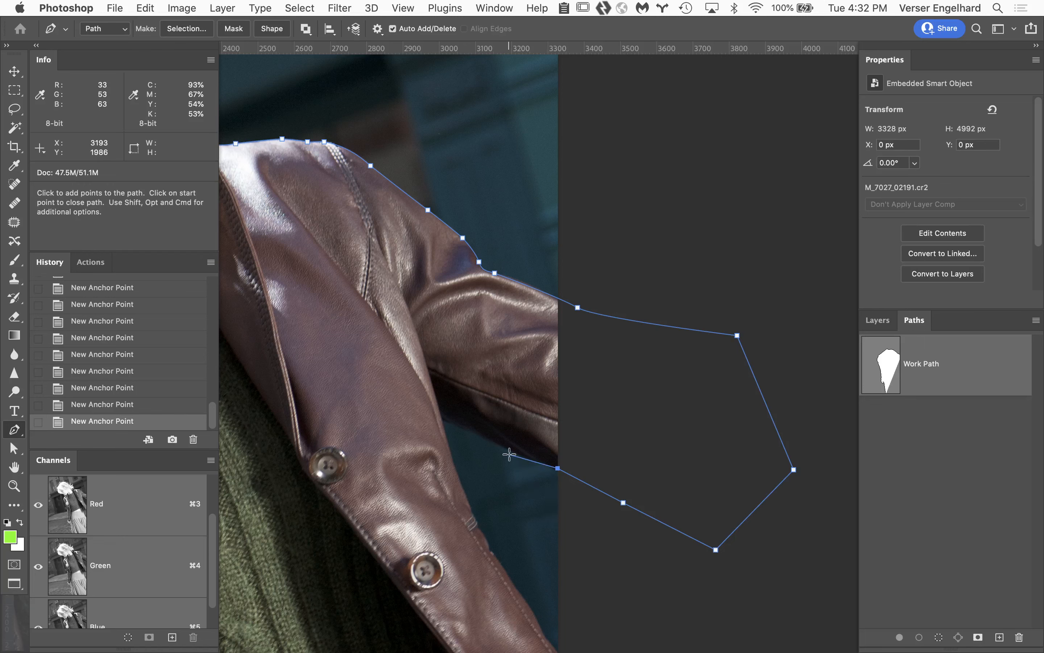
- Trace the sleeve's underside from the image boundary inward to a corner anchor where it meets the jacket body
scroll(509, 453, up, 2)
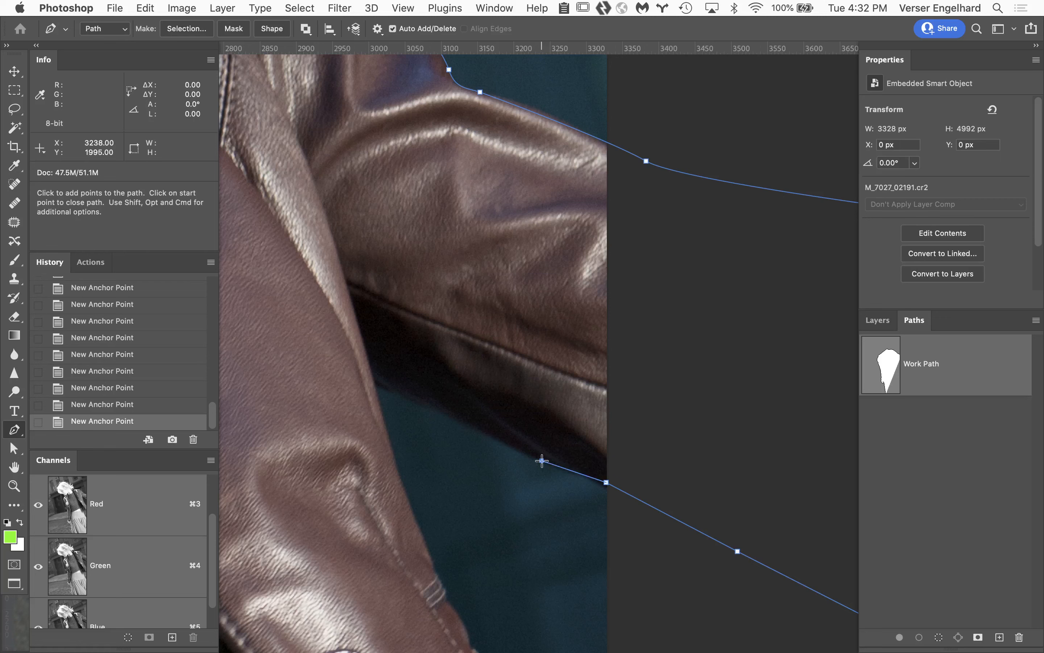
drag(542, 461, 526, 451)
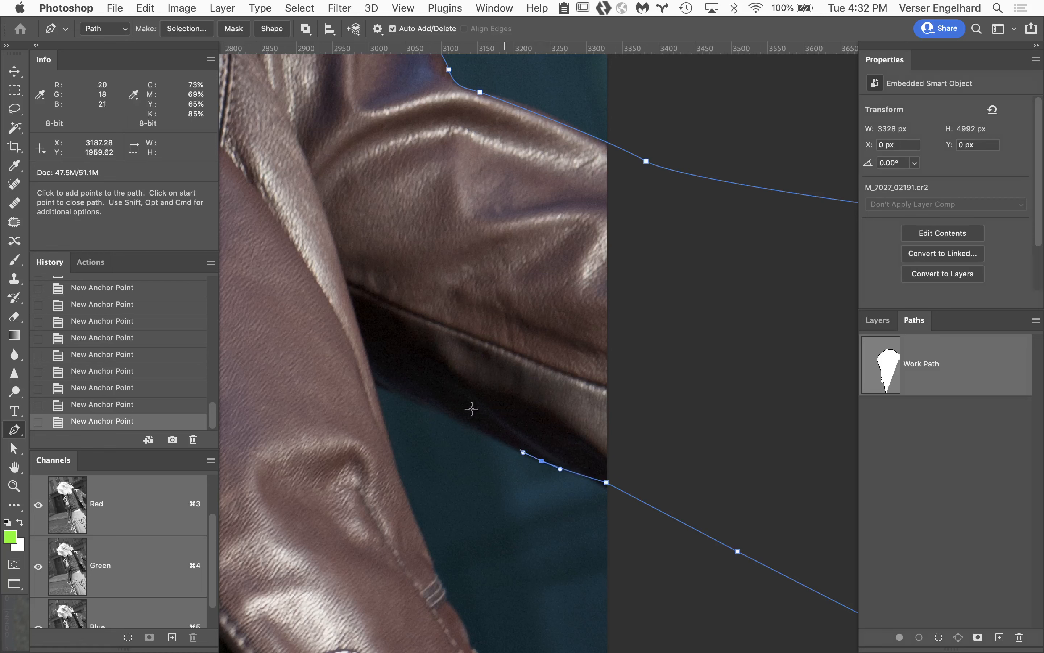
drag(431, 409, 413, 400)
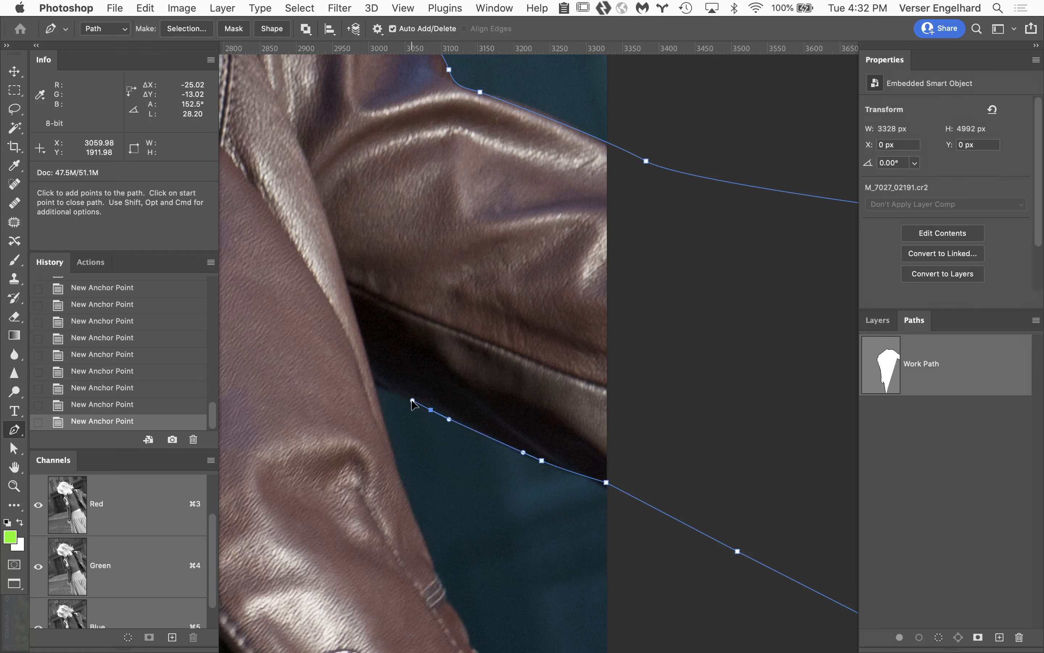
click(375, 383)
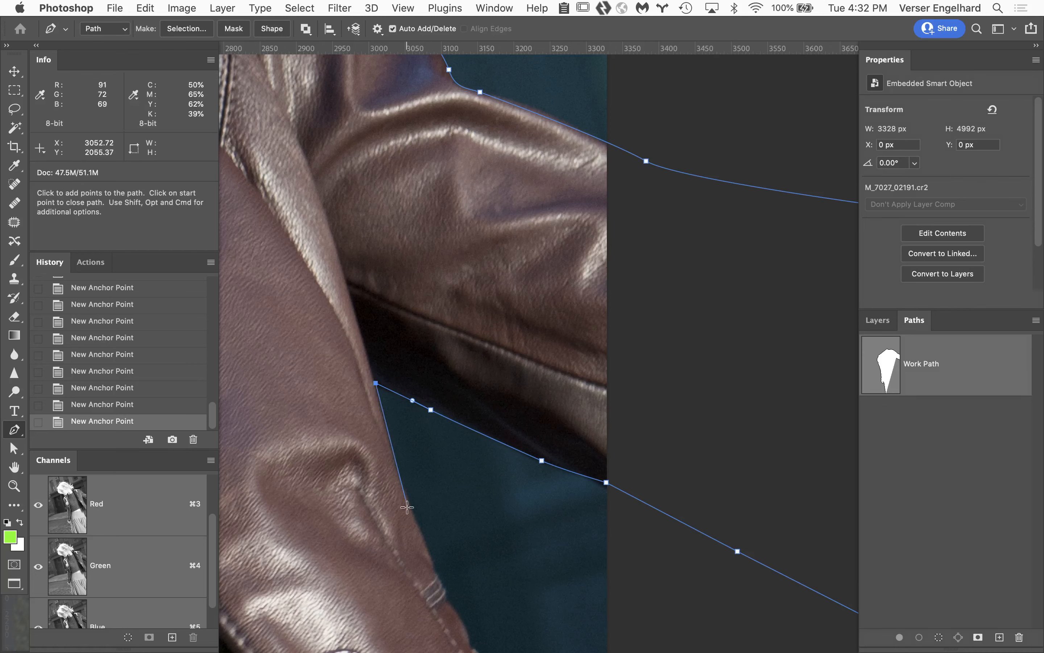
- Trace the jacket body's outer edge from the underarm down past the stitched bar tack, ending in a corner anchor at the small notch
drag(417, 474, 419, 396)
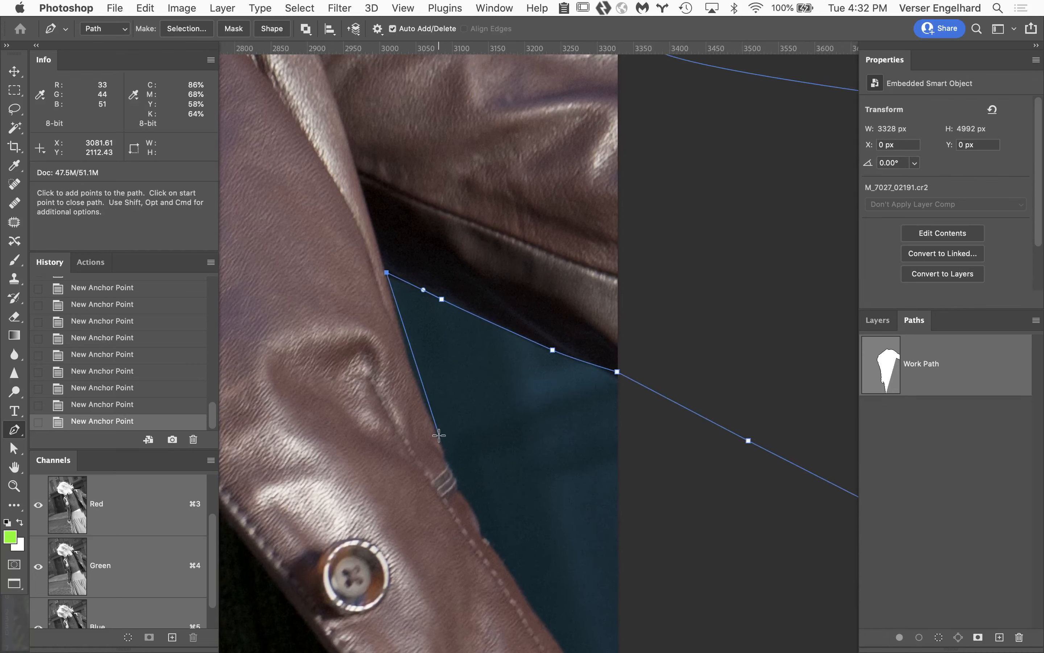
drag(437, 436, 473, 503)
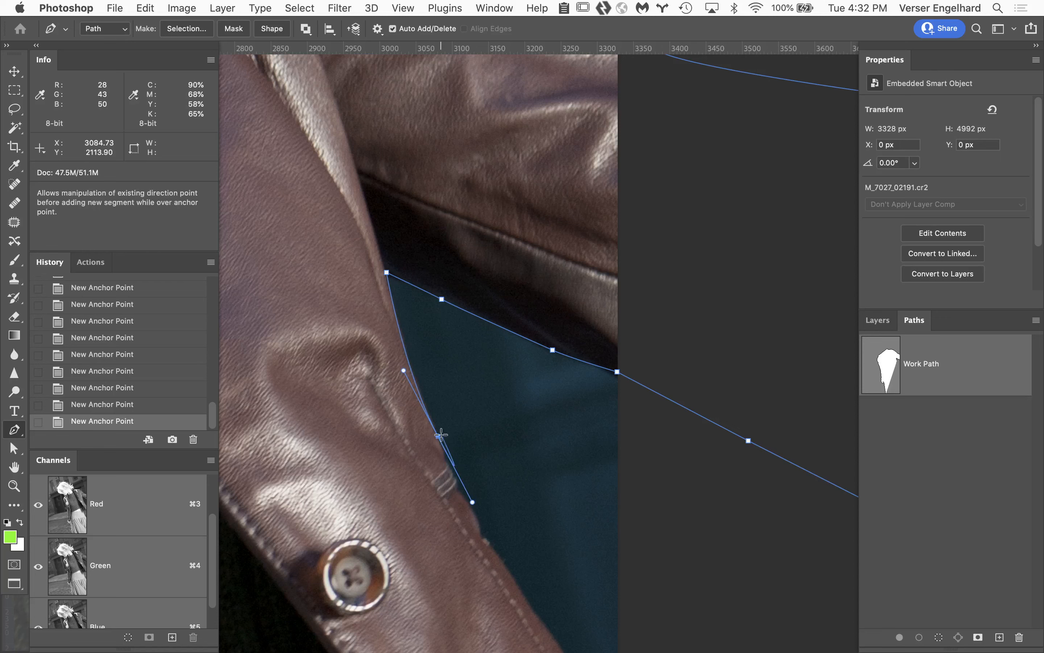
click(438, 436)
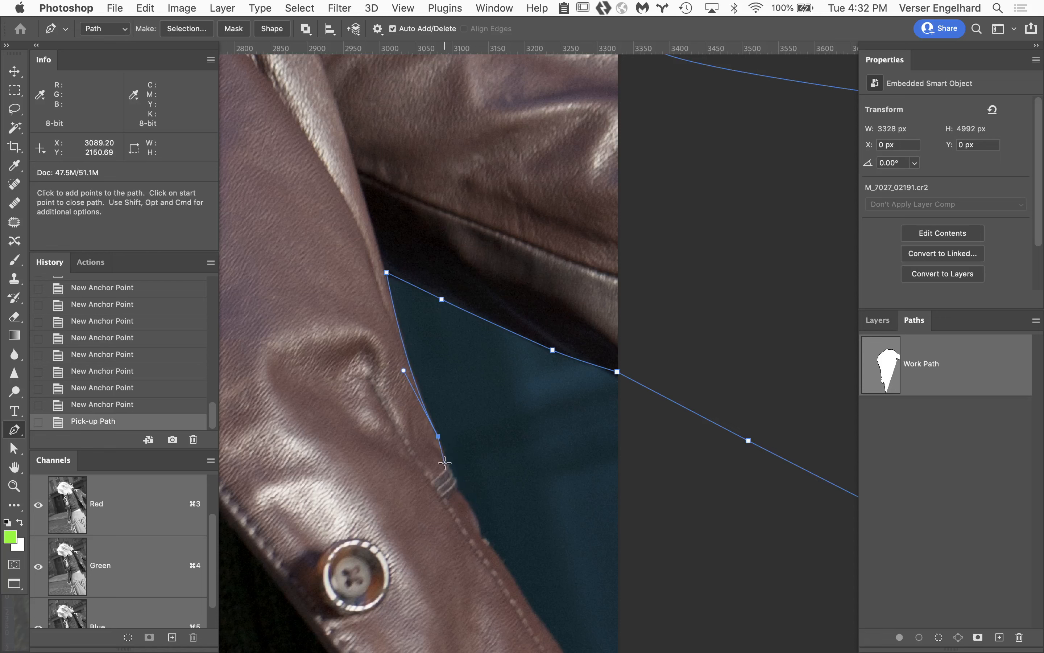
drag(445, 463, 495, 543)
alt+click(458, 490)
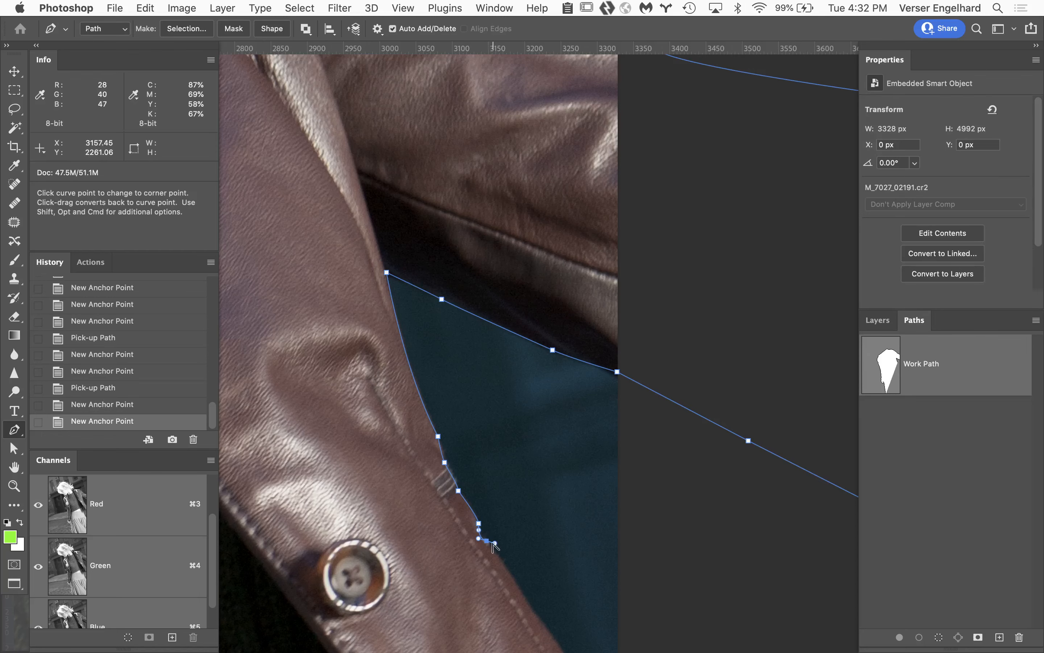
alt+click(485, 540)
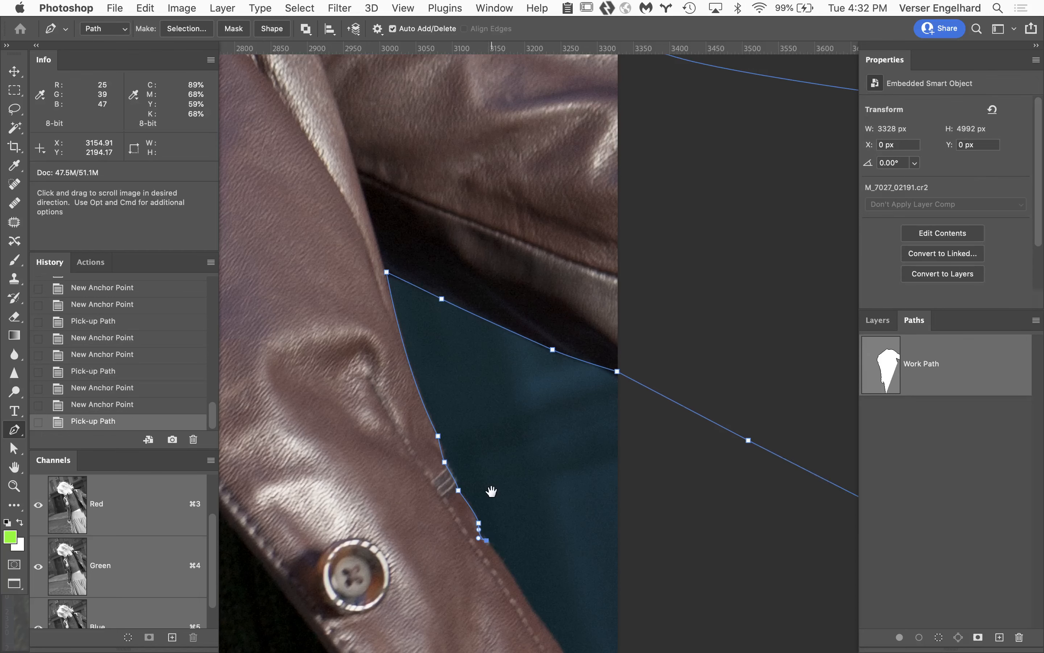
- Continue the path along the jacket's stitched outer edge from the notch to an anchor outside the image boundary
drag(491, 492, 480, 301)
click(555, 463)
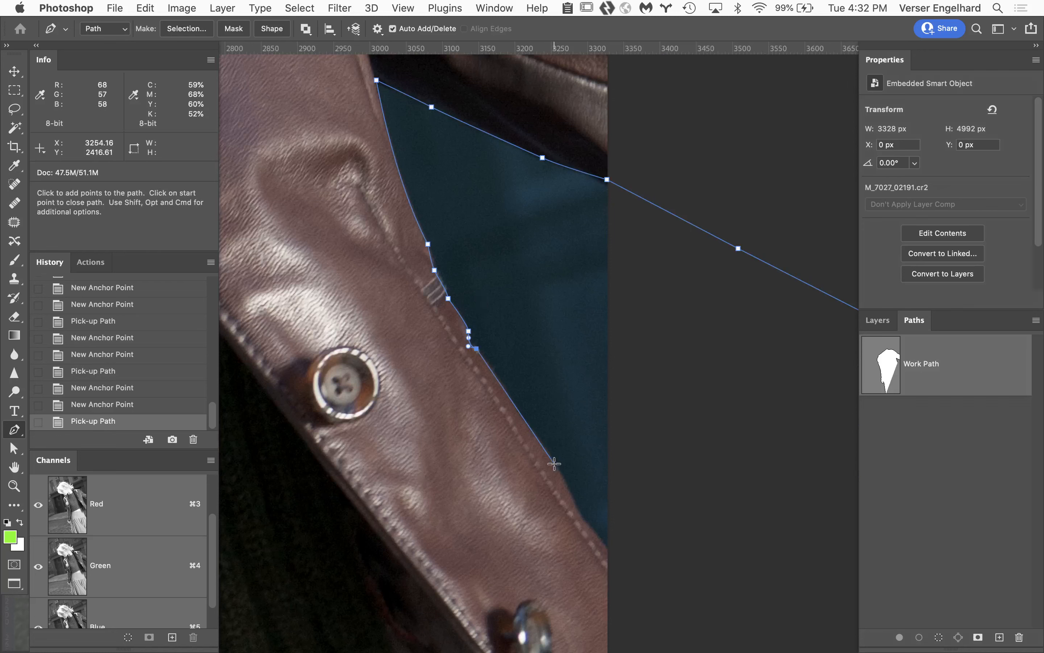
drag(562, 476, 562, 477)
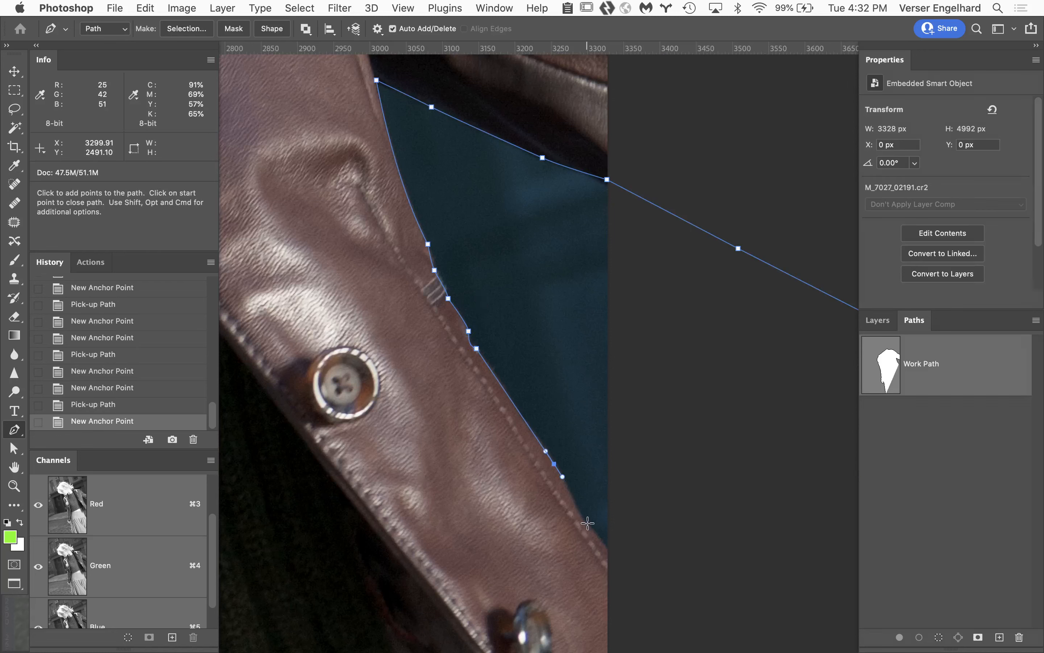
drag(589, 525, 608, 549)
click(636, 587)
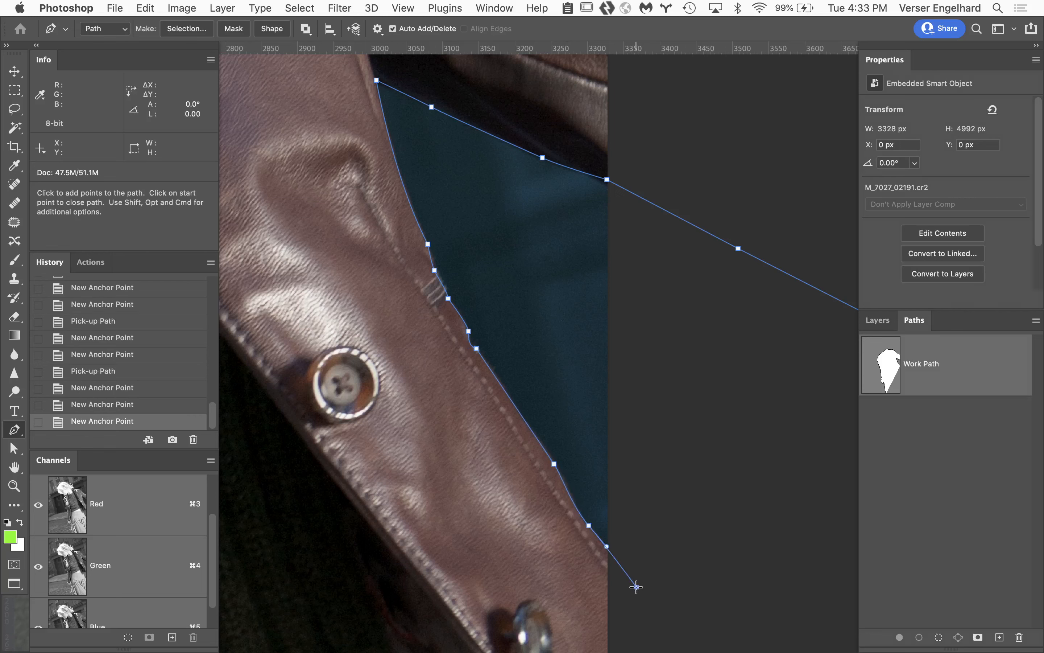
- Route the path outside the canvas past the lowest button and back to the jacket front's edge at the image boundary
drag(645, 442, 629, 198)
drag(695, 548, 704, 458)
click(706, 592)
click(601, 488)
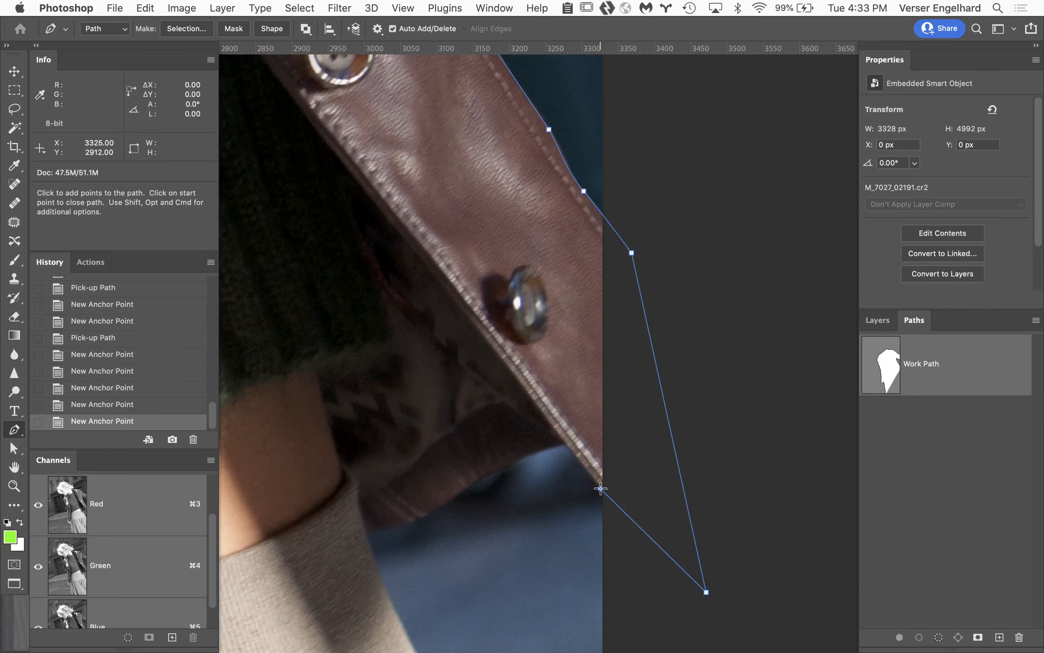
- Trace up the jacket's front edge and along the curved inner hem to a corner anchor at the skirt's waistband
click(563, 442)
drag(450, 499, 419, 526)
click(450, 499)
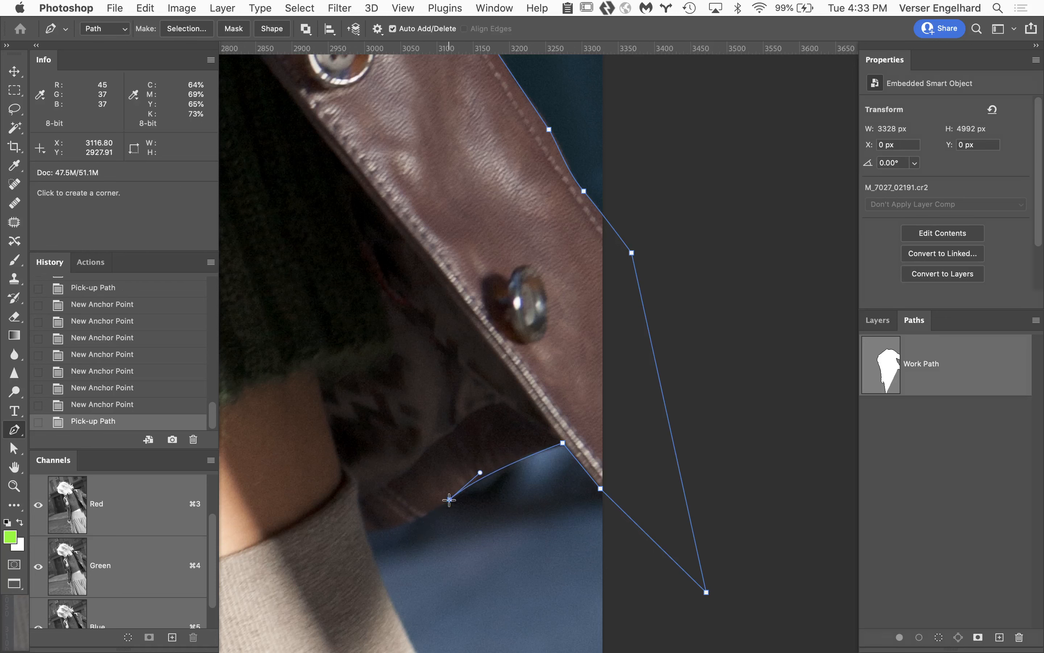
drag(395, 531, 381, 533)
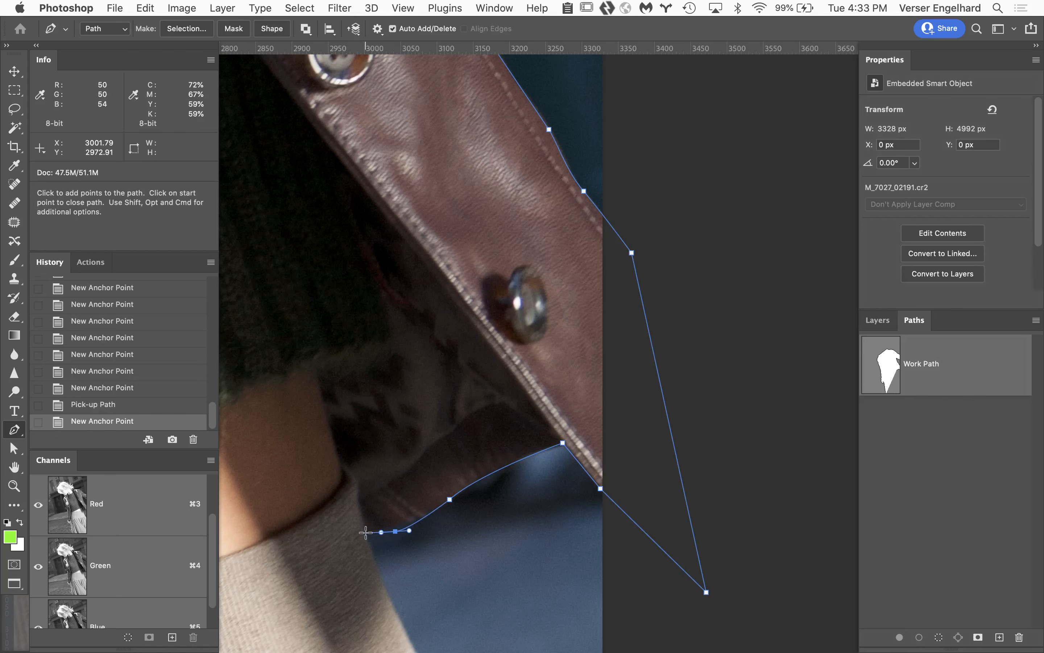
click(366, 532)
- Trace the skirt's smooth upper section down from the jacket hem, ending in a corner anchor at the bend in its edge
drag(438, 562, 449, 332)
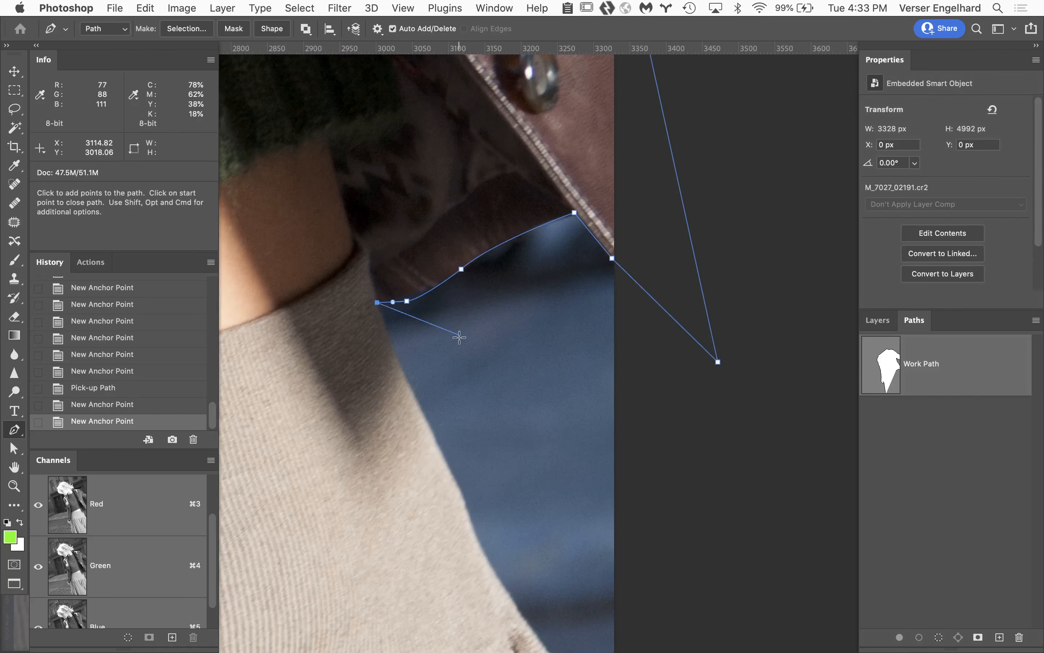
click(422, 417)
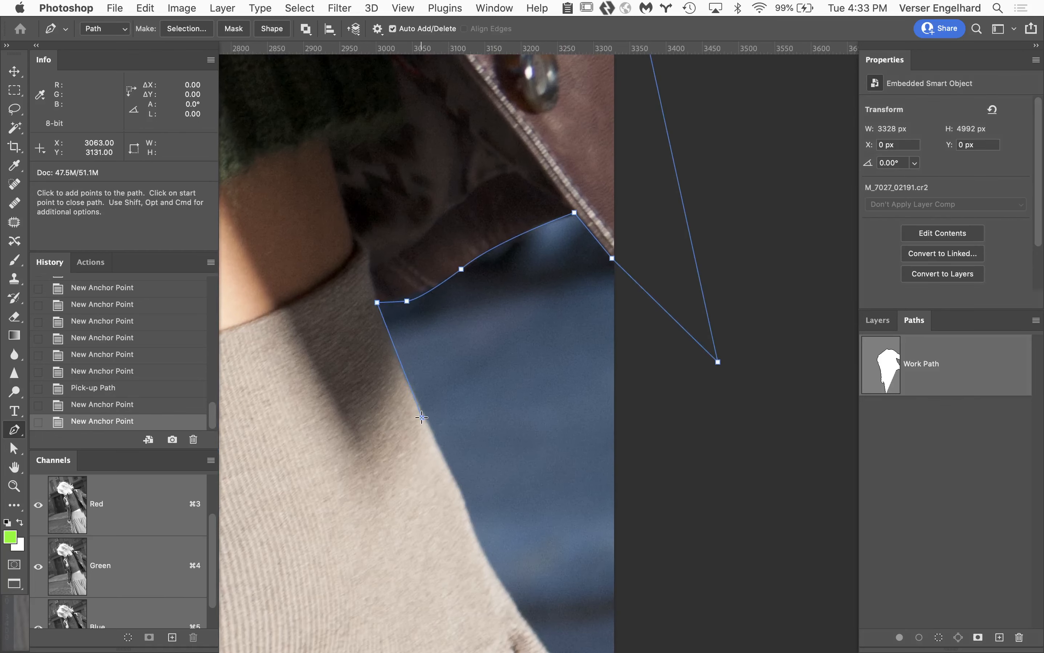
drag(432, 436, 433, 437)
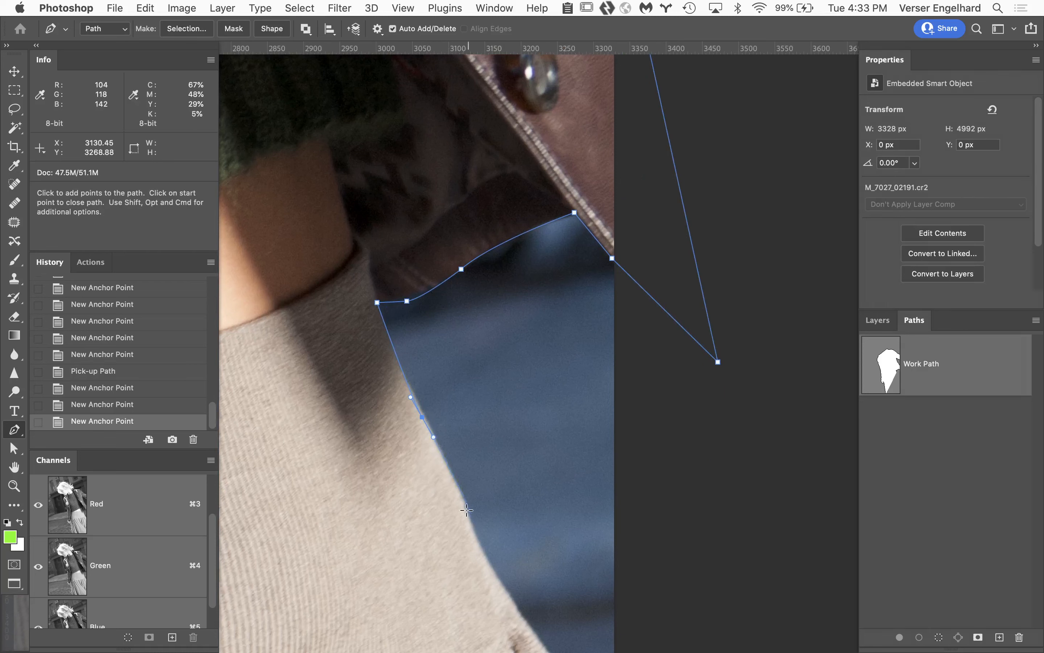
drag(468, 523, 473, 555)
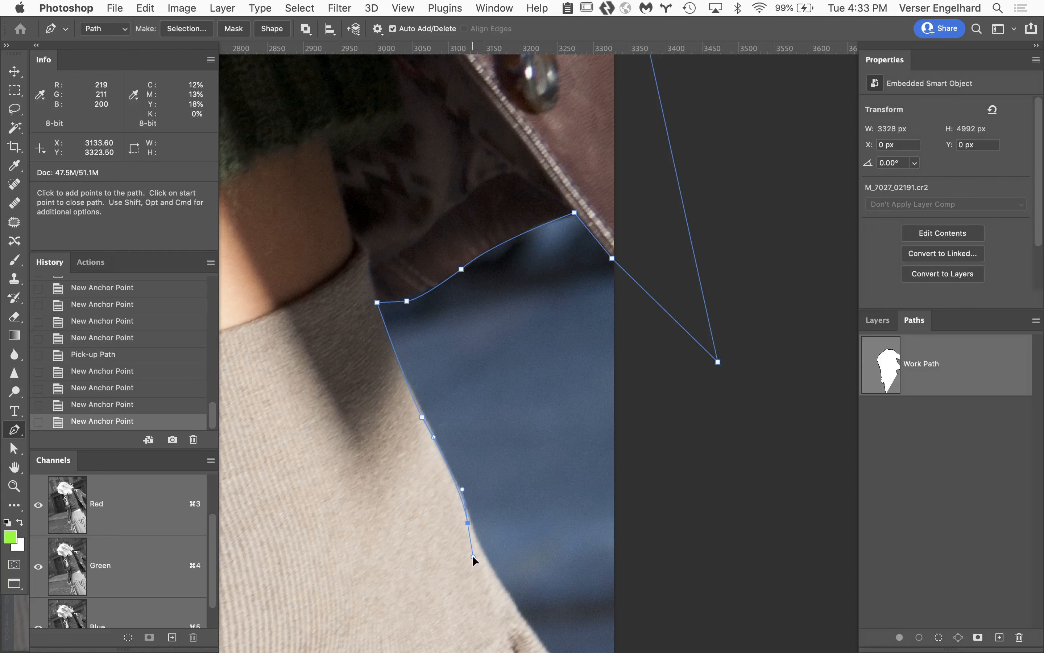
alt+click(467, 522)
- Continue the path down the skirt's edge past the gathered seam to a smooth anchor outside the image boundary
scroll(468, 497, down, 10)
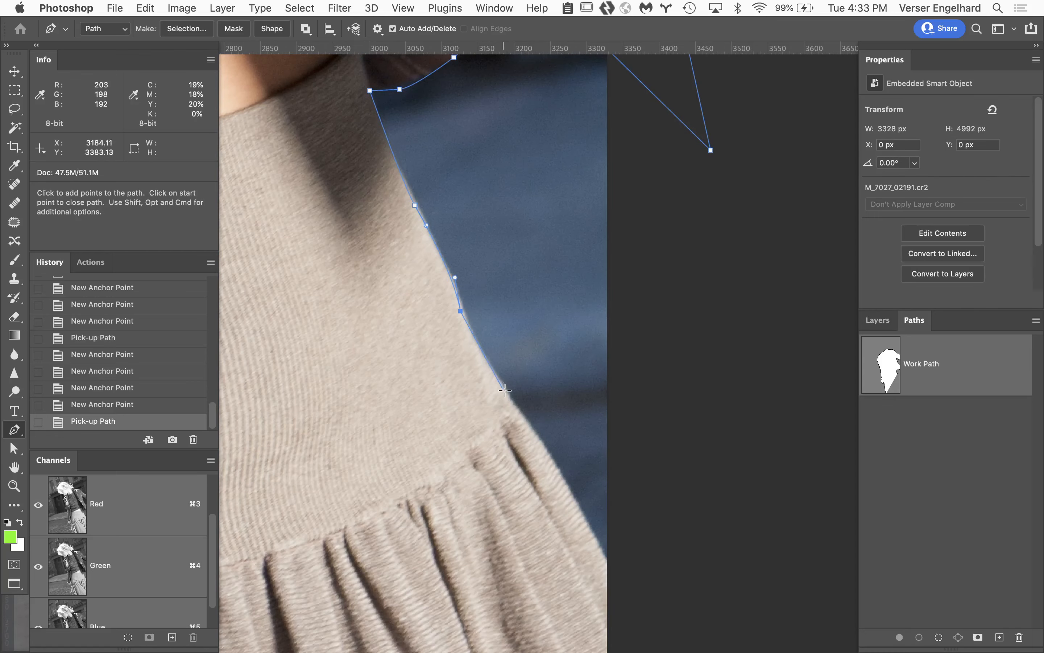
drag(506, 390, 517, 408)
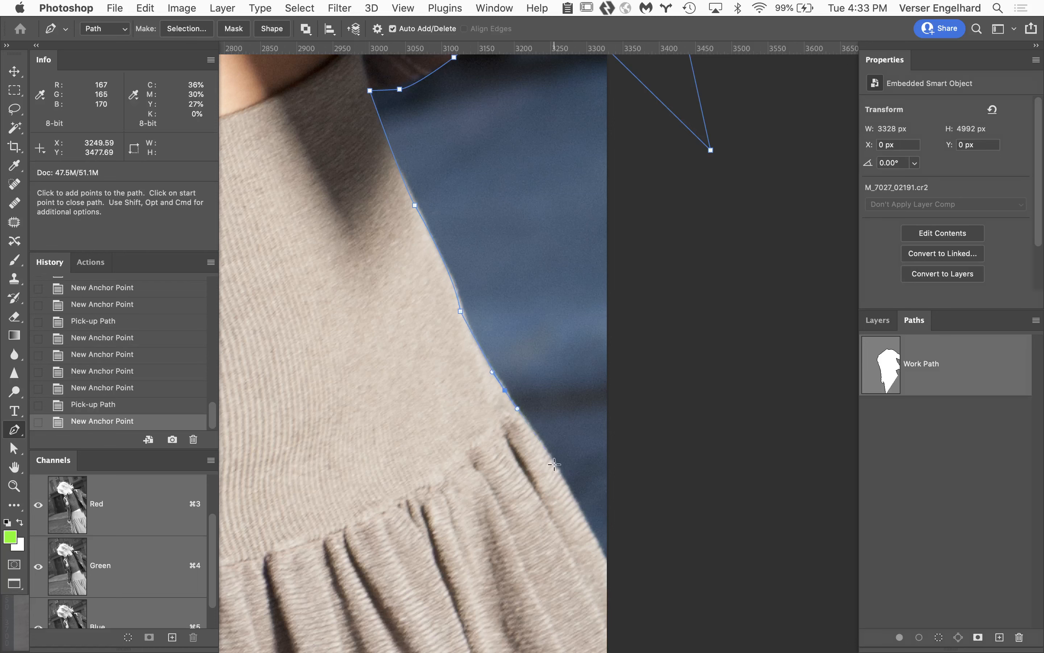
drag(556, 468, 568, 488)
drag(627, 593, 633, 610)
- Route the path outside the canvas around the skirt's lower corner and close it at the starting anchor below the image
key(space)
drag(702, 530, 690, 317)
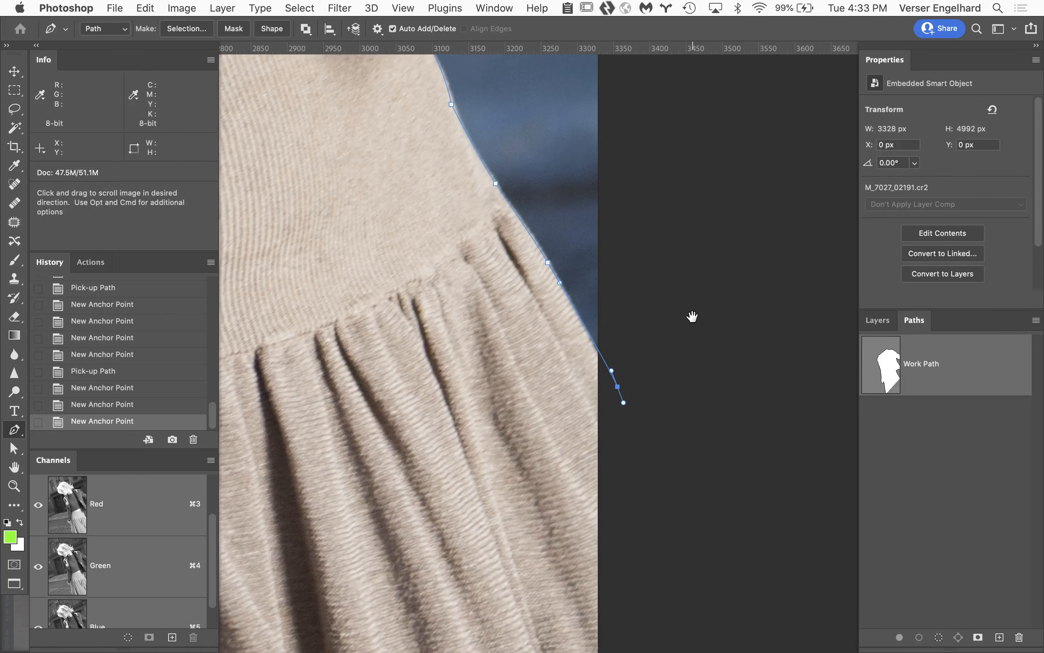
alt+click(686, 316)
alt+click(686, 315)
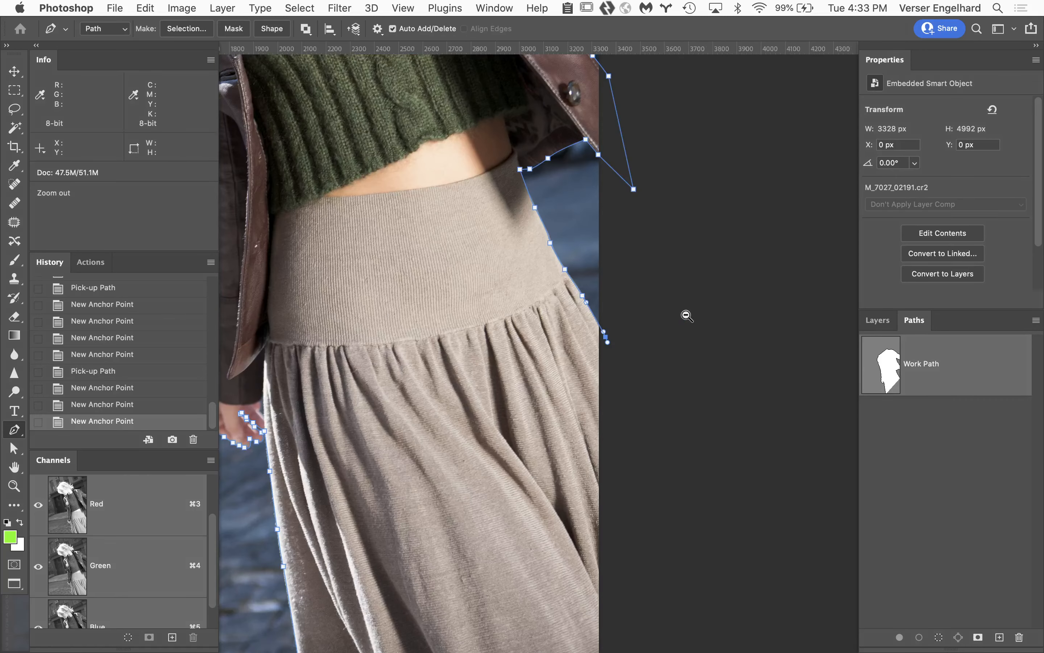
alt+click(686, 316)
alt+click(686, 315)
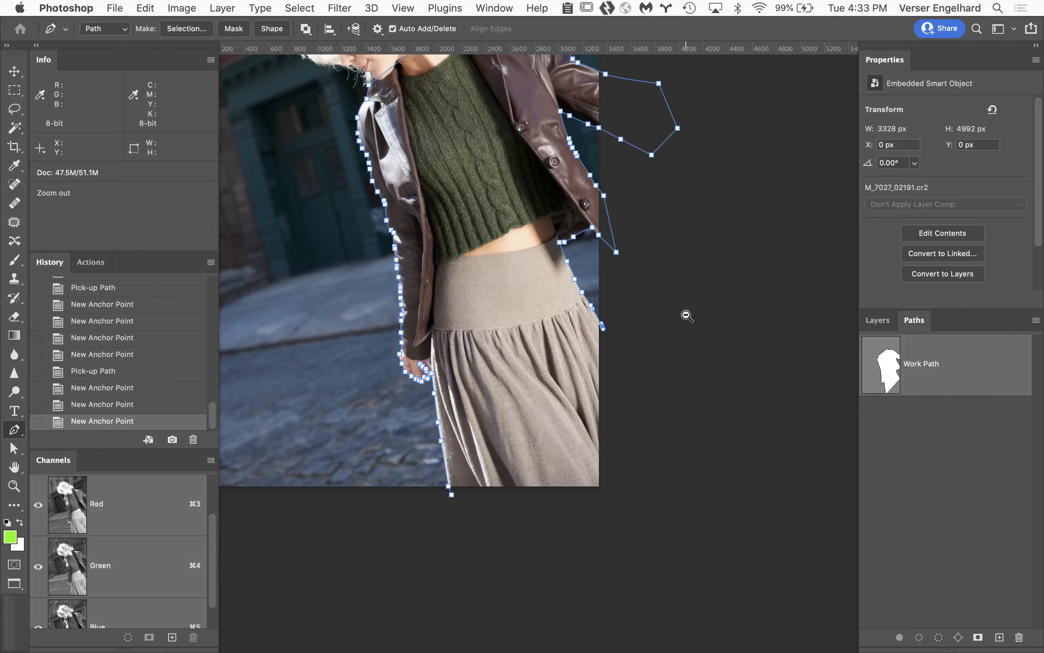
alt+click(686, 315)
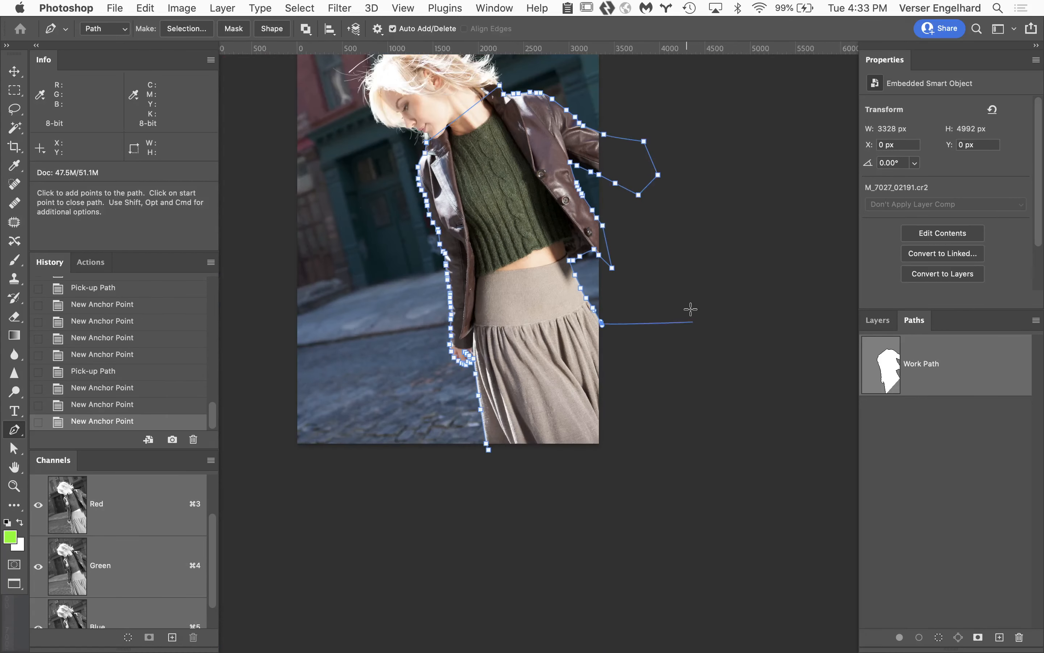
click(713, 404)
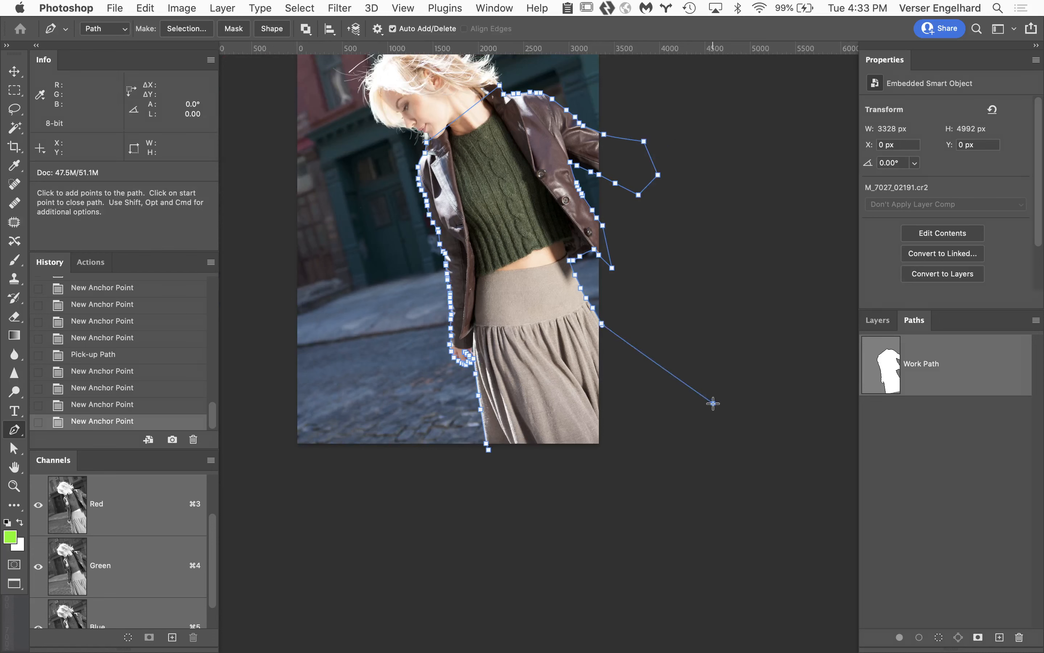
click(726, 529)
click(604, 592)
click(490, 569)
click(489, 515)
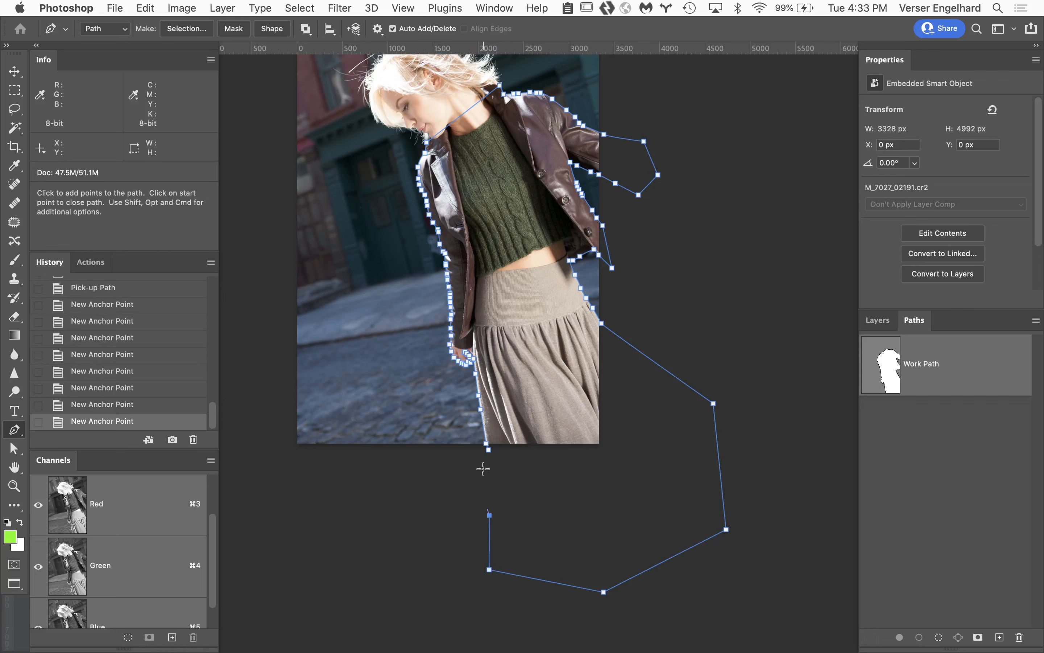
click(489, 450)
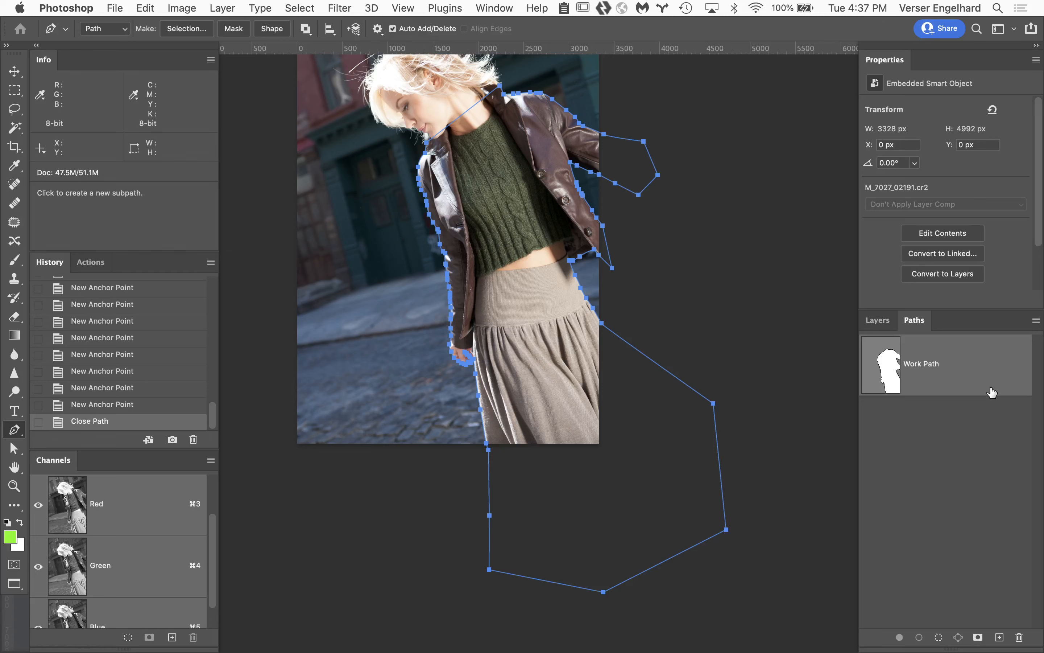
- Save the work path under the name "body"
double_click(949, 365)
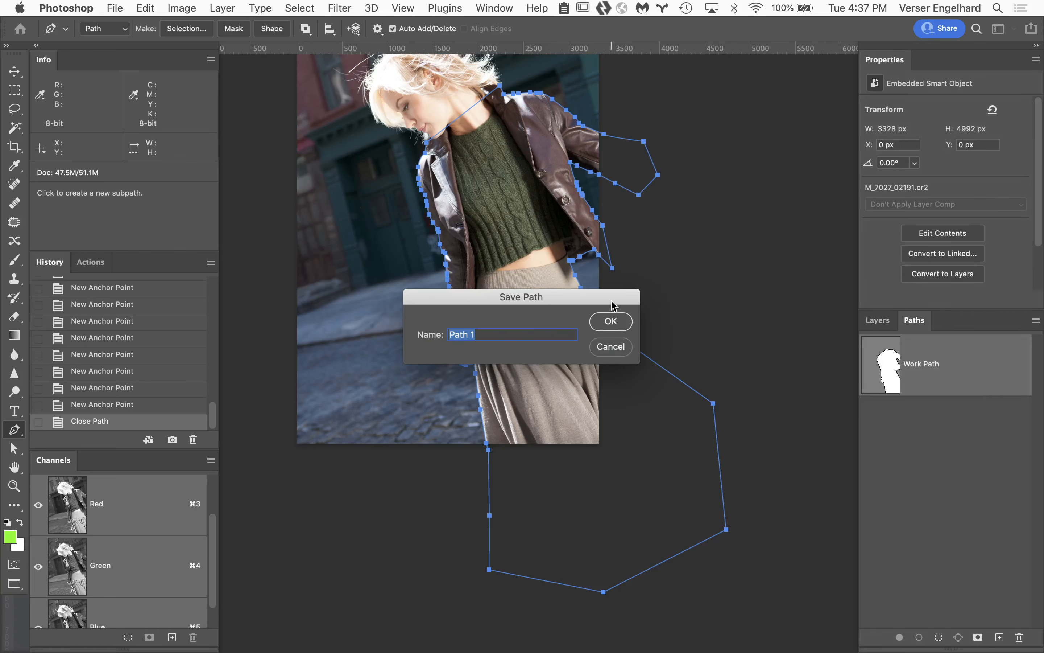
text(body)
key(Return)
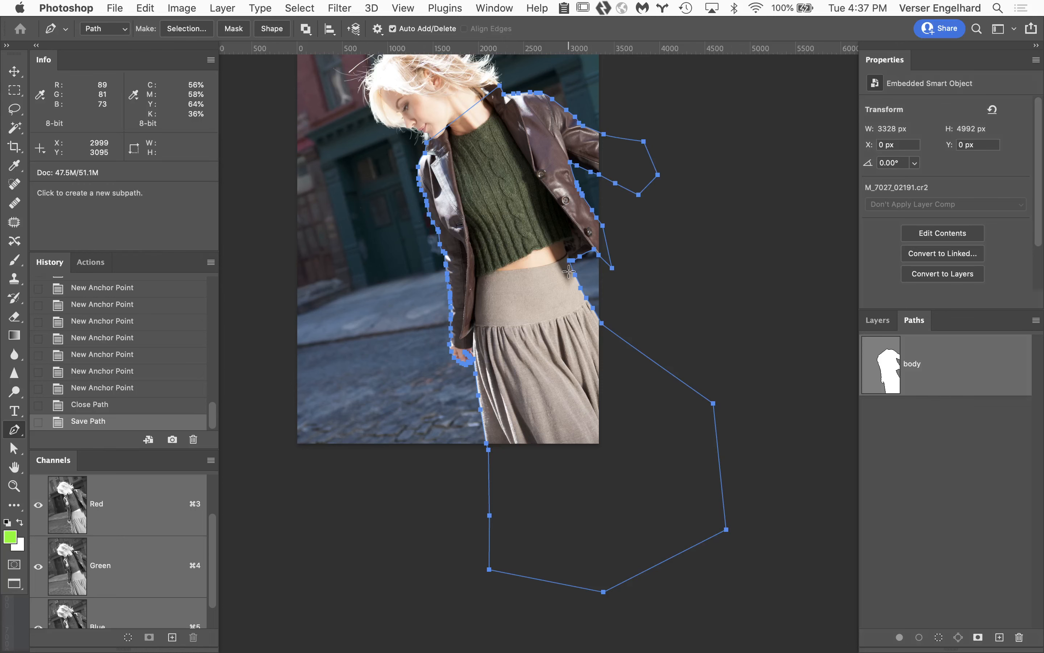
- Load the body path as a selection and fill it with black on a new layer, leaving nothing selected
scroll(602, 270, up, 5)
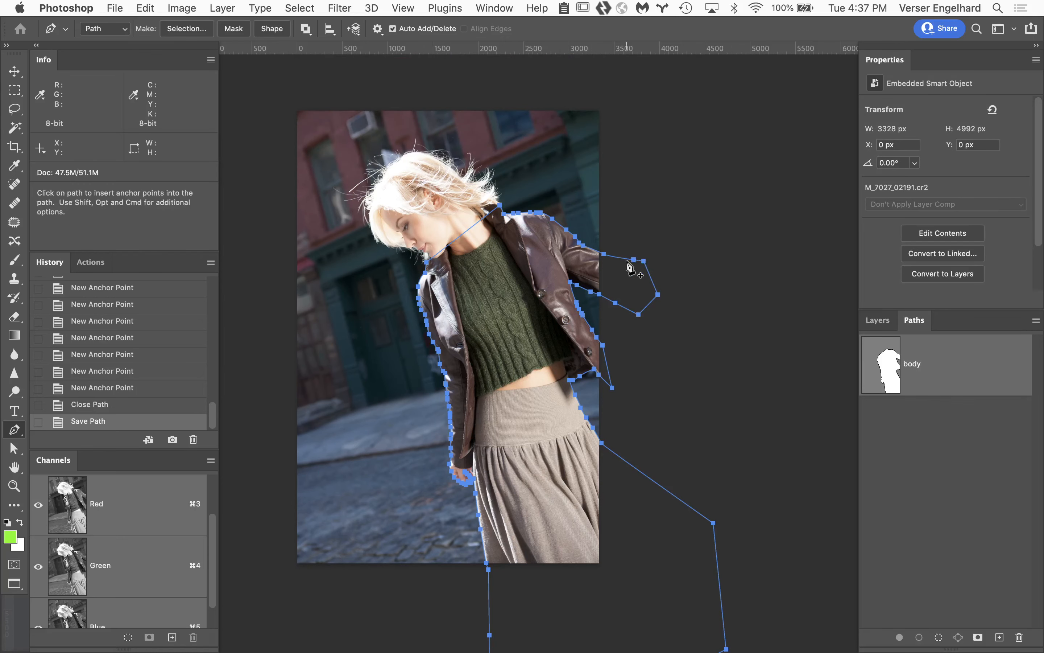
scroll(641, 363, down, 4)
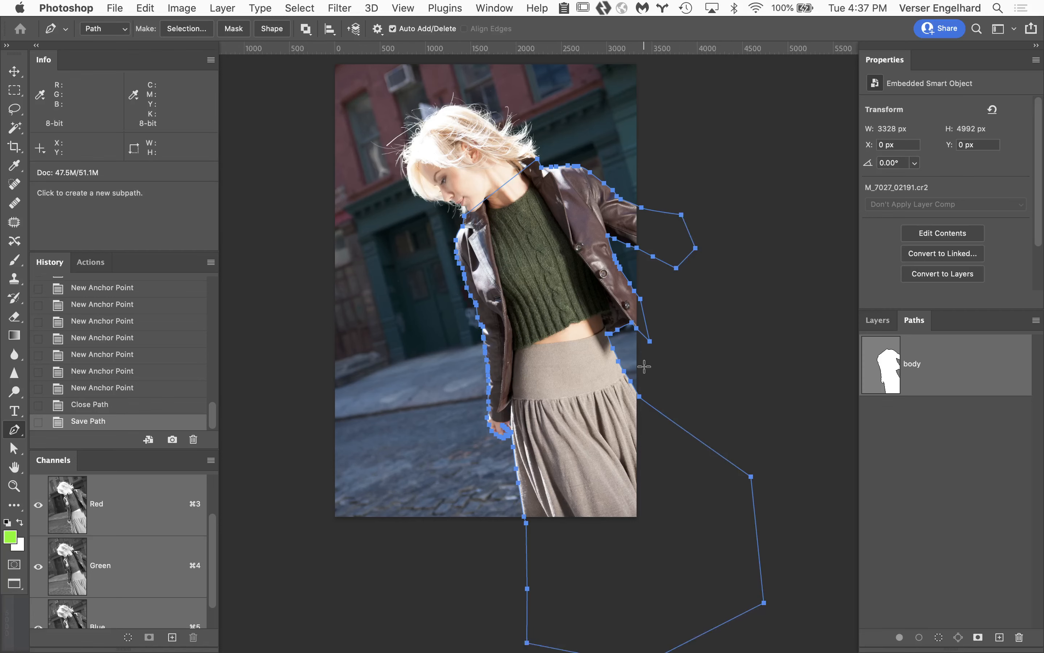
super+click(883, 359)
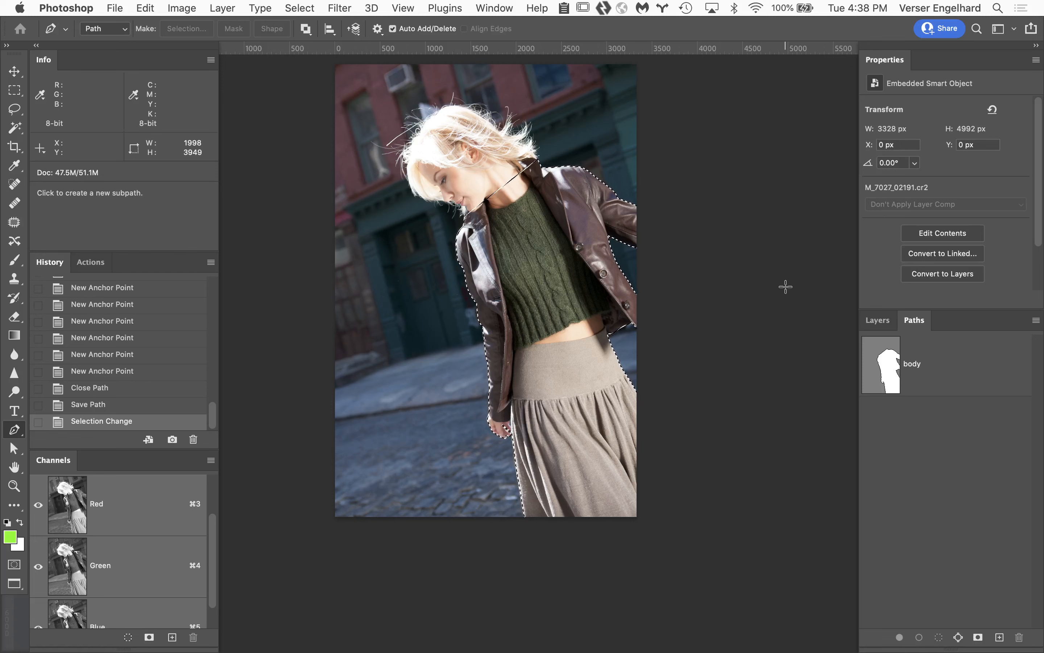
click(881, 320)
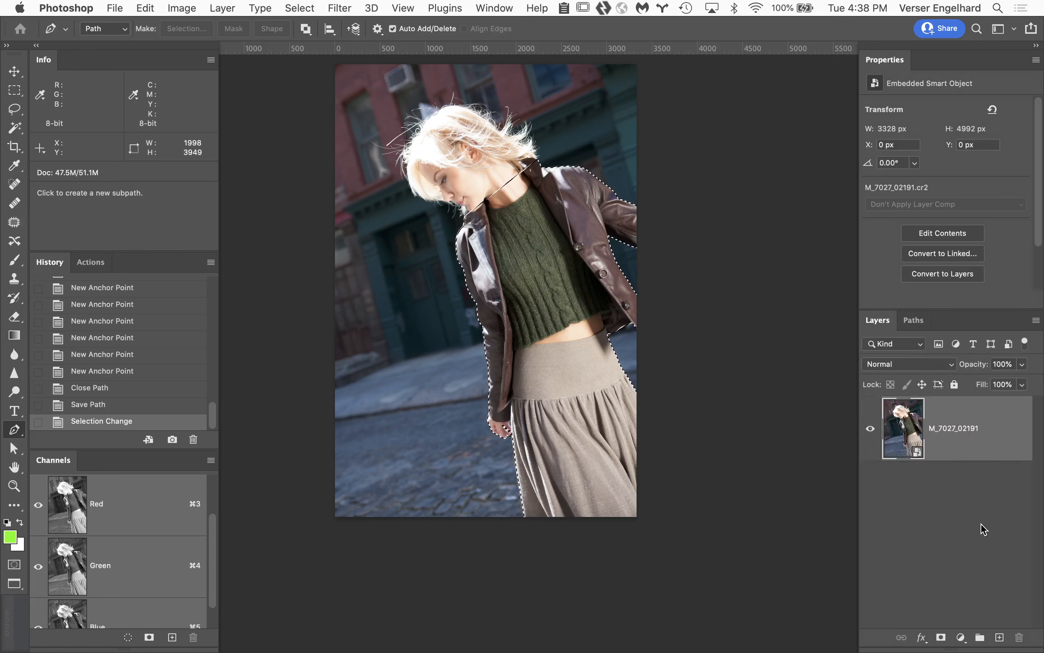
click(1001, 637)
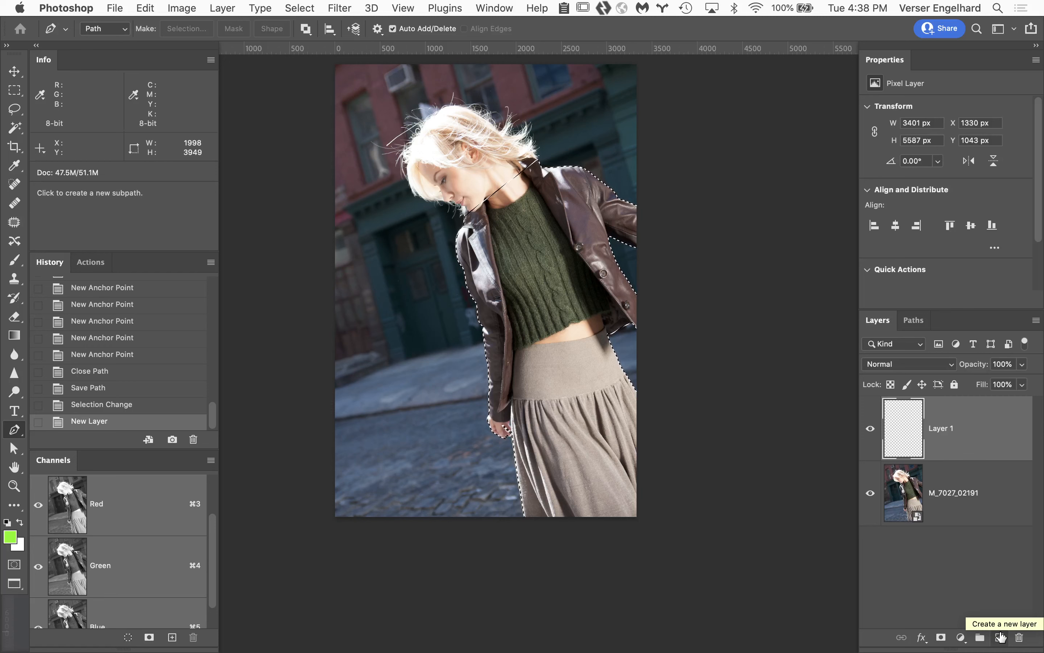
key(d)
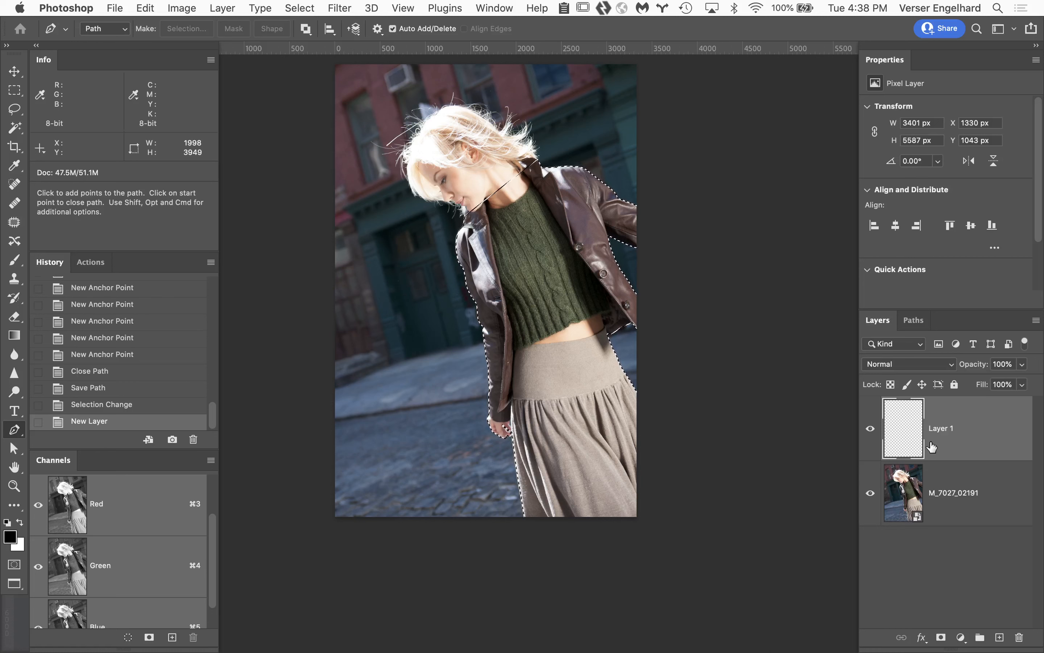
key(alt+BackSpace)
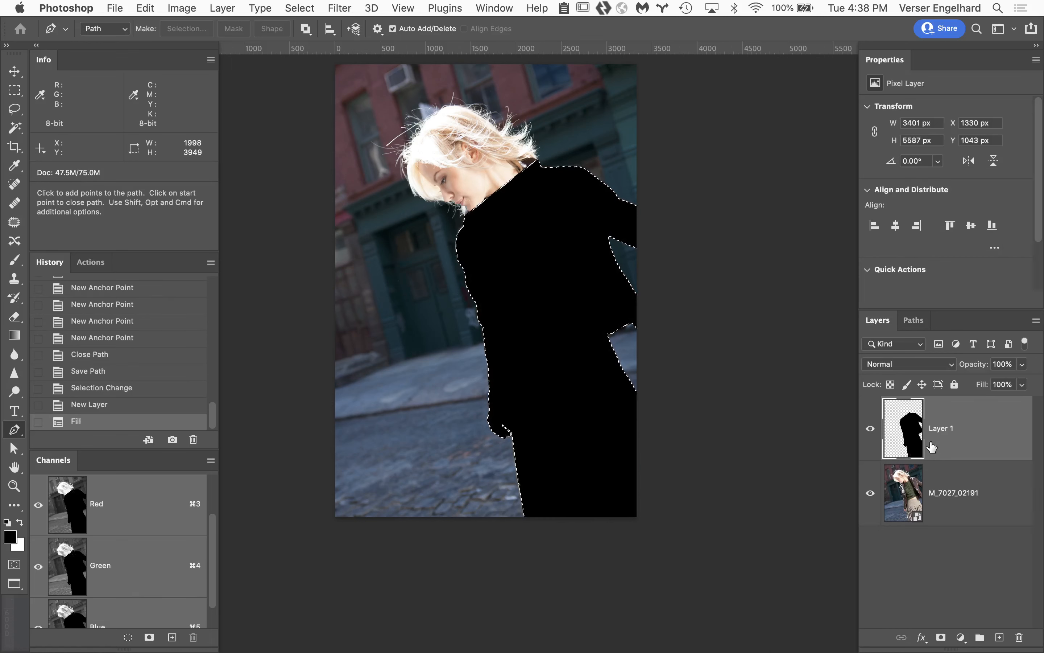
key(super+d)
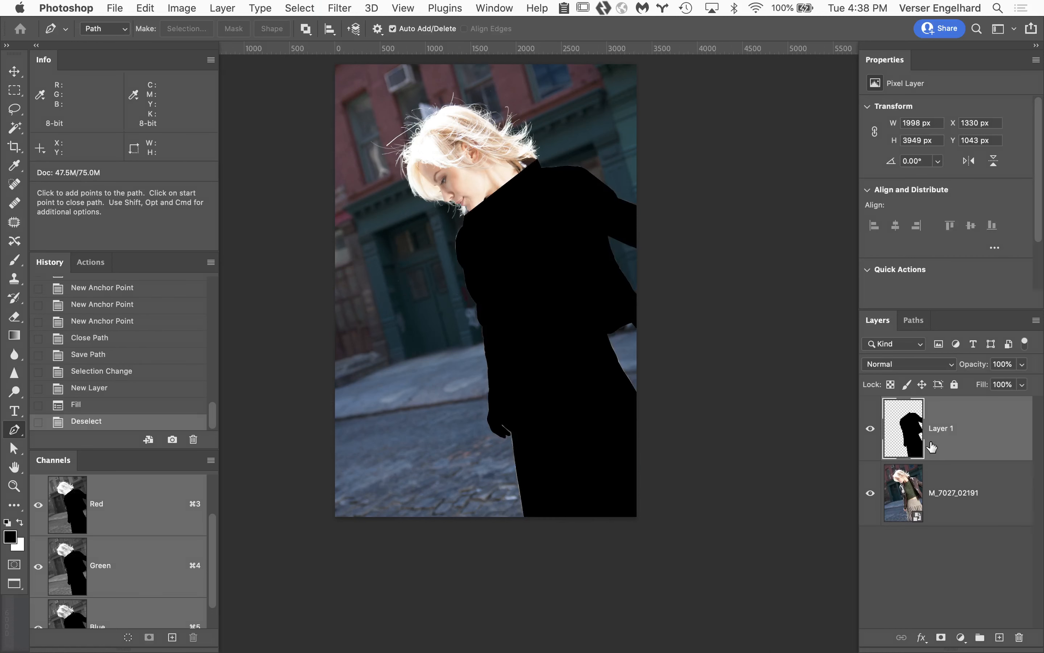
- Hide the M_7027_02191 photo layer and examine the black silhouette's edge up close along the jacket's back and sleeve
click(1017, 494)
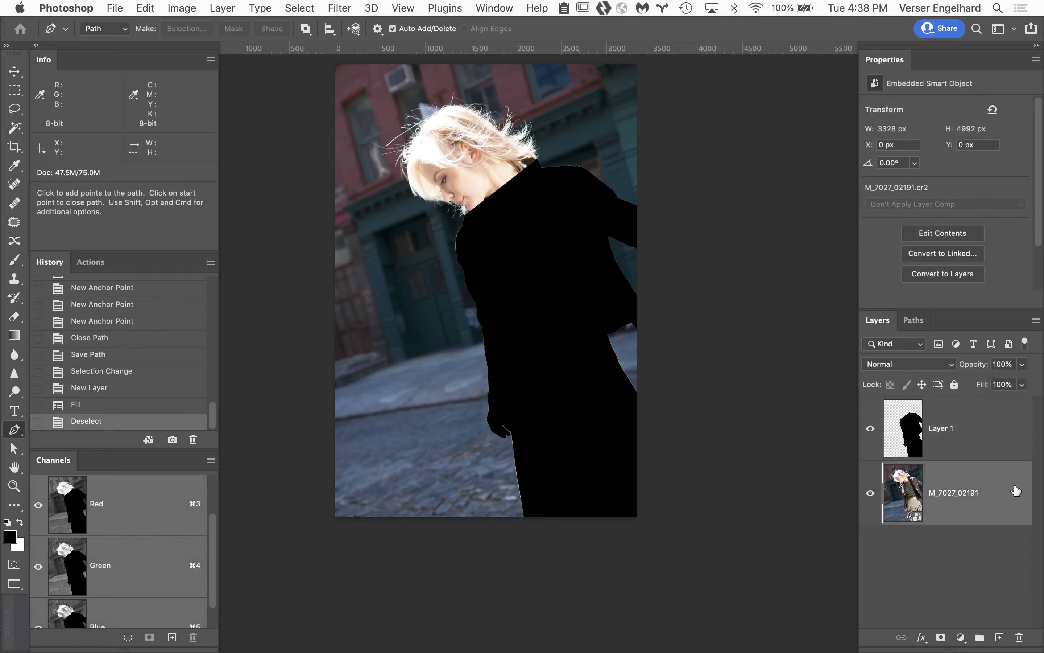
click(870, 493)
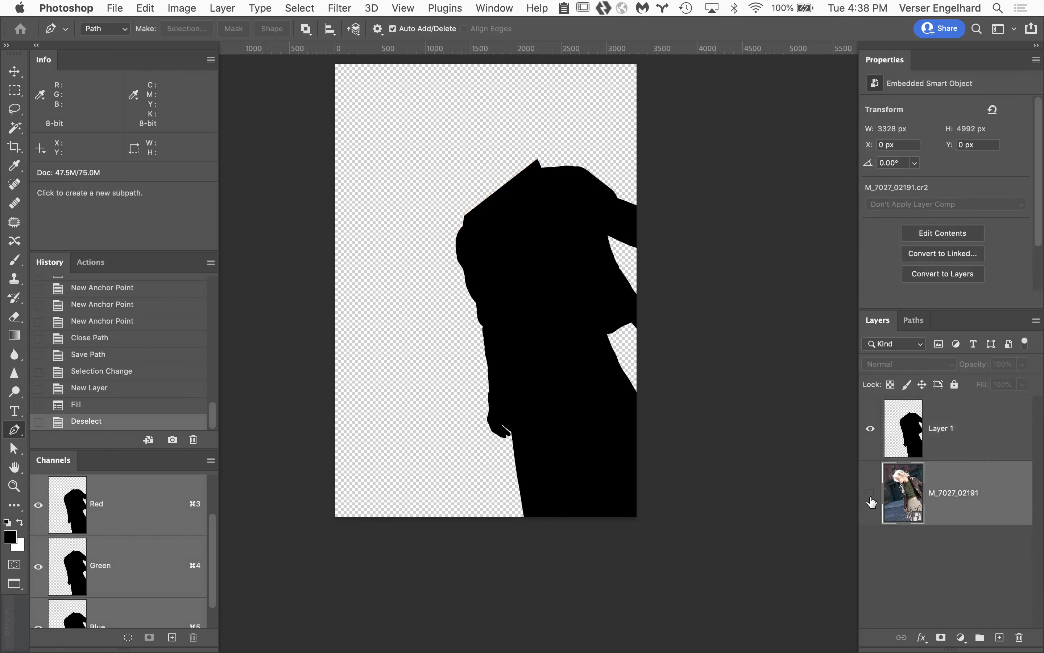
click(493, 237)
click(477, 275)
click(442, 265)
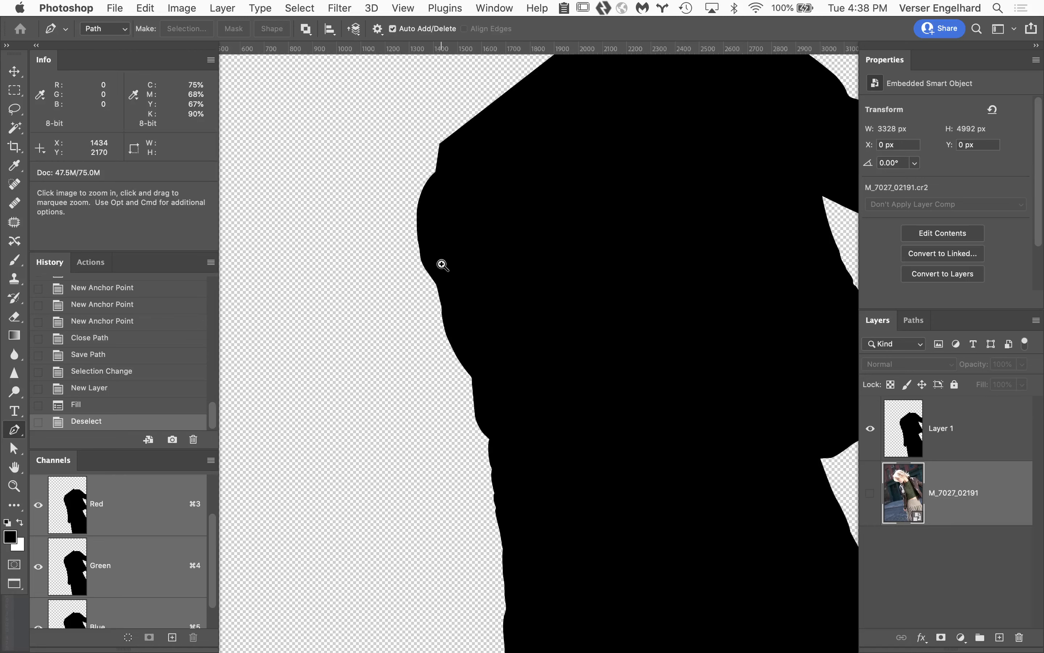
click(454, 286)
click(469, 314)
click(470, 307)
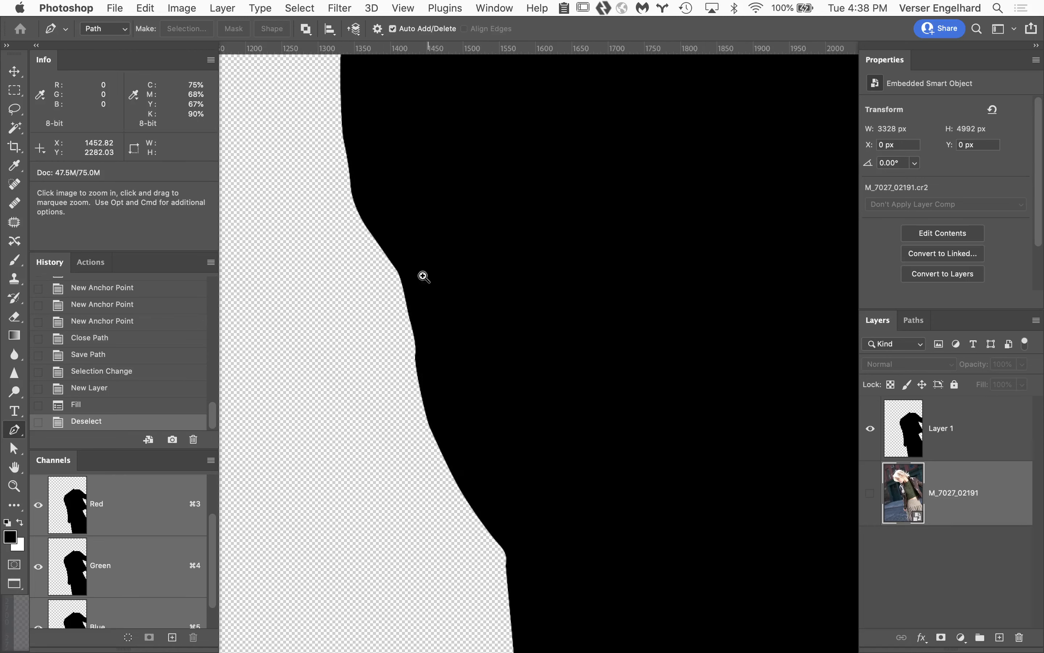
drag(426, 222, 403, 154)
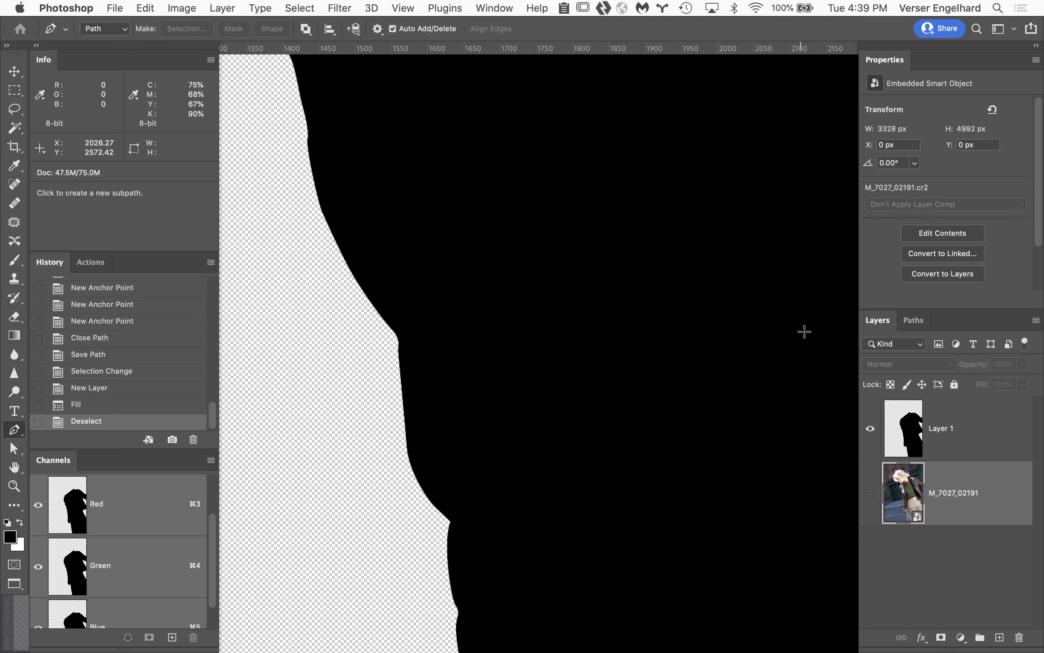
- Rename the black silhouette layer as "sharp"
double_click(940, 428)
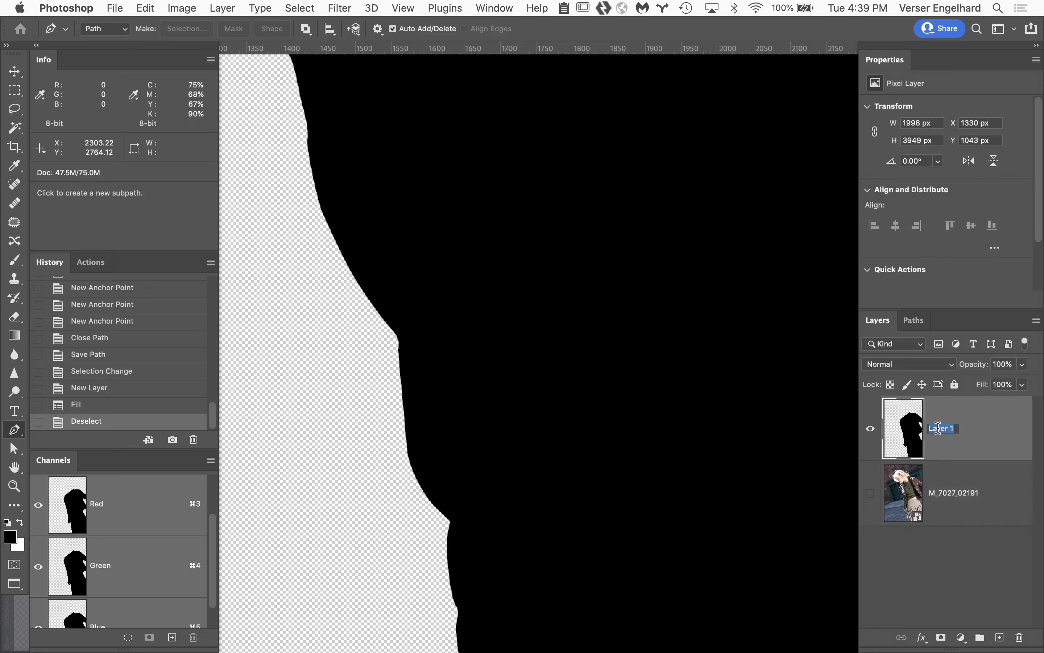
text(sharp)
click(973, 586)
- Load the body path as a selection again and feather it by 1 pixel
click(922, 325)
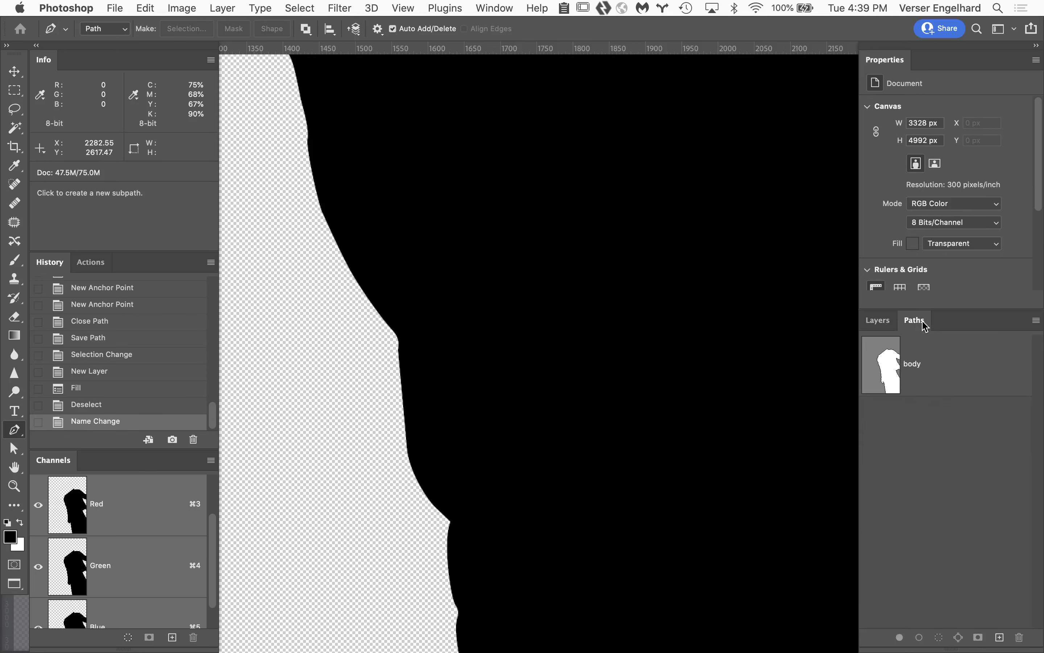
super+click(883, 367)
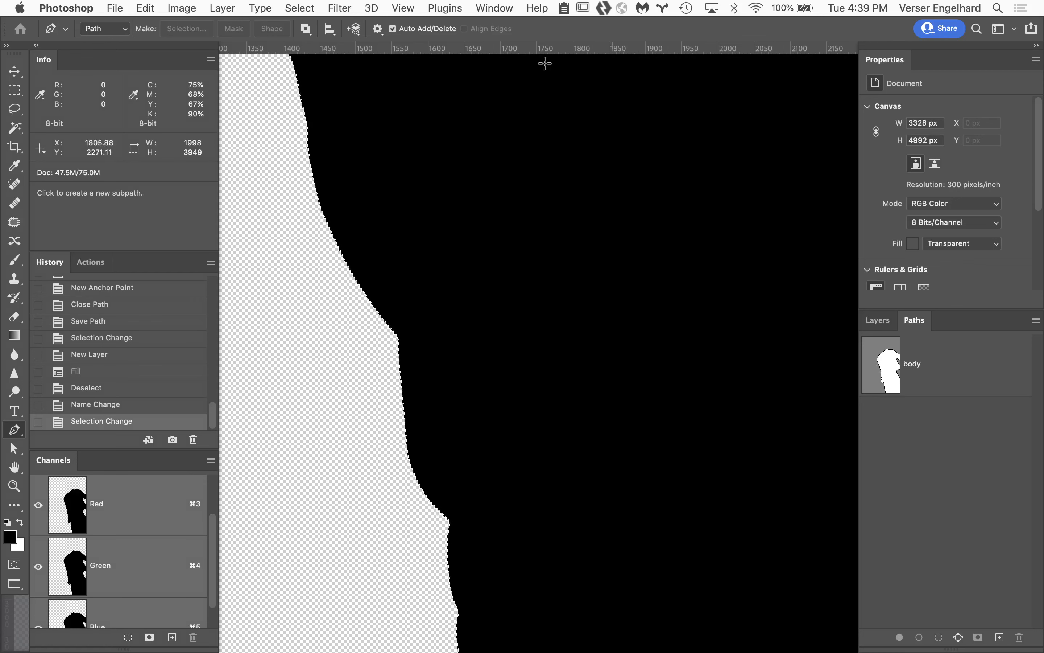
click(294, 8)
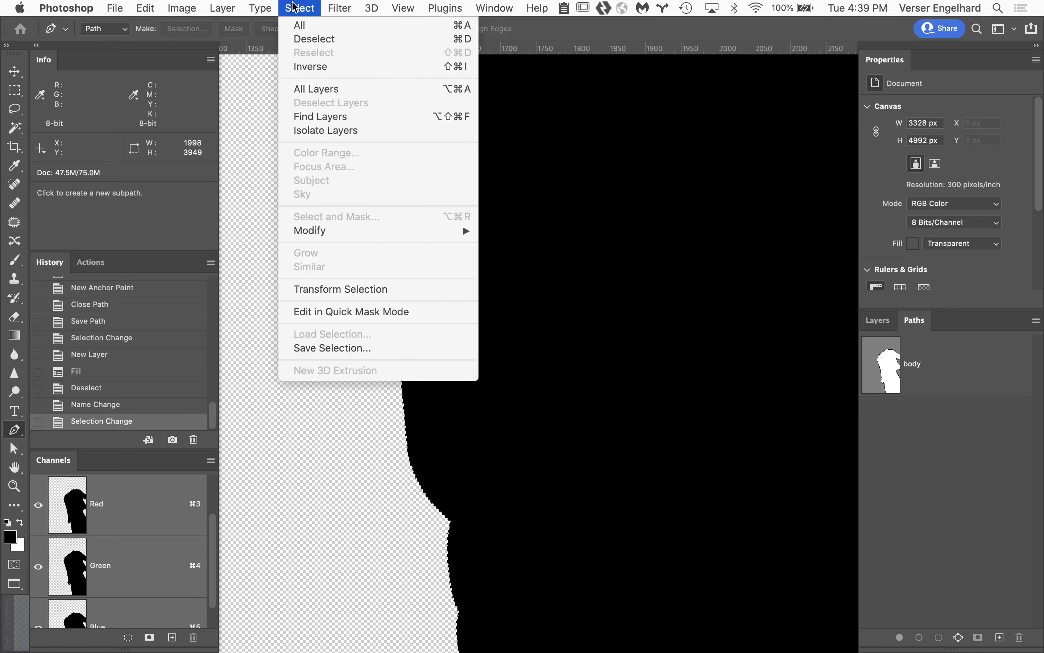
mouse_move(325, 233)
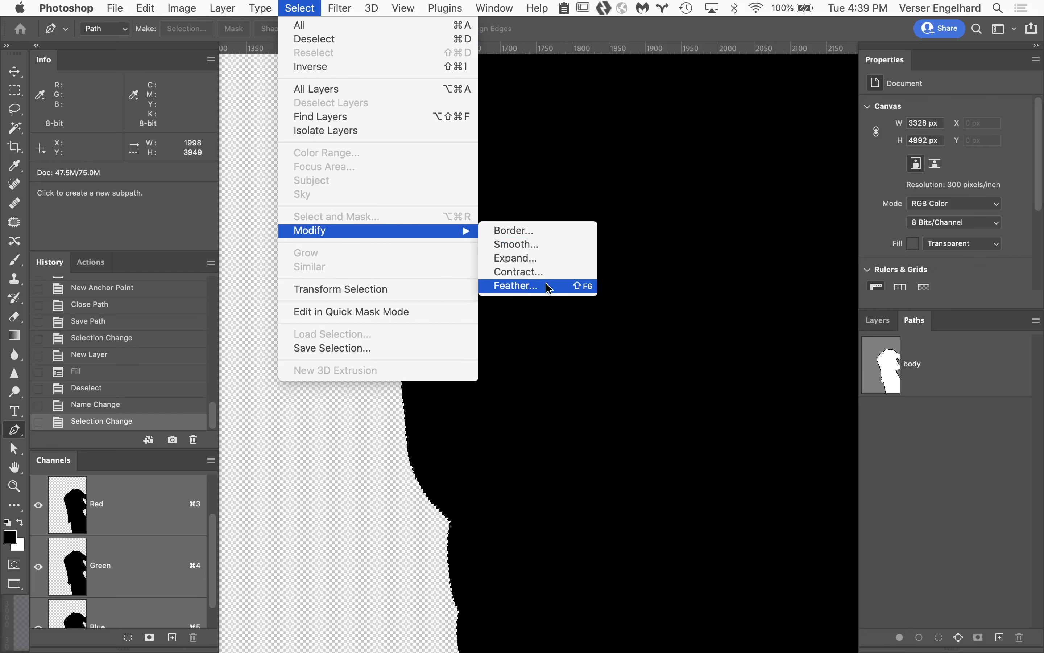
click(516, 286)
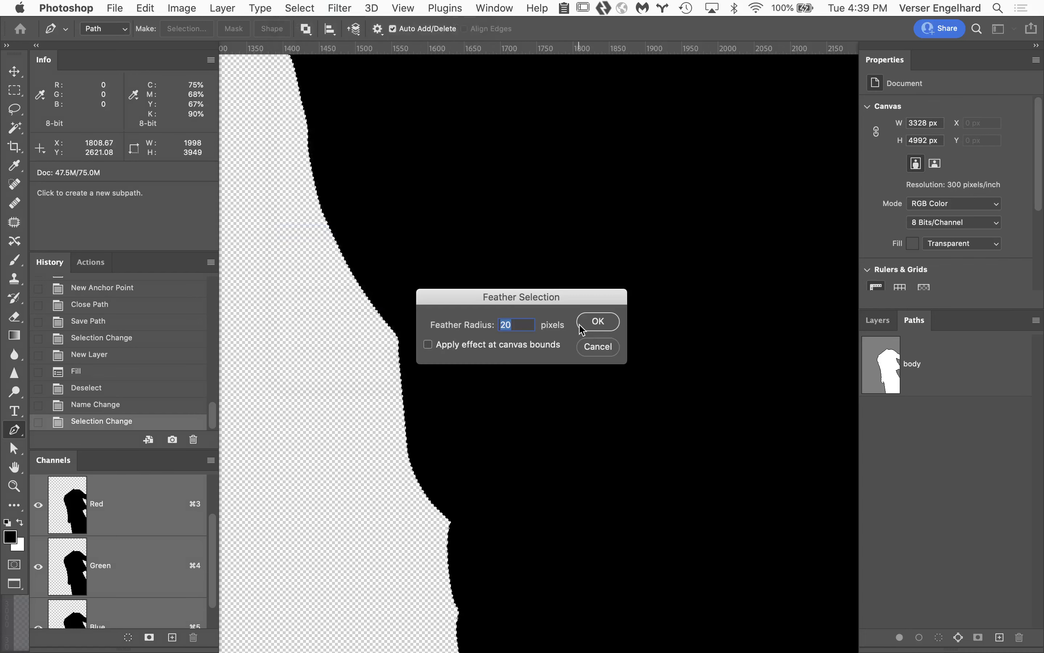
text(1)
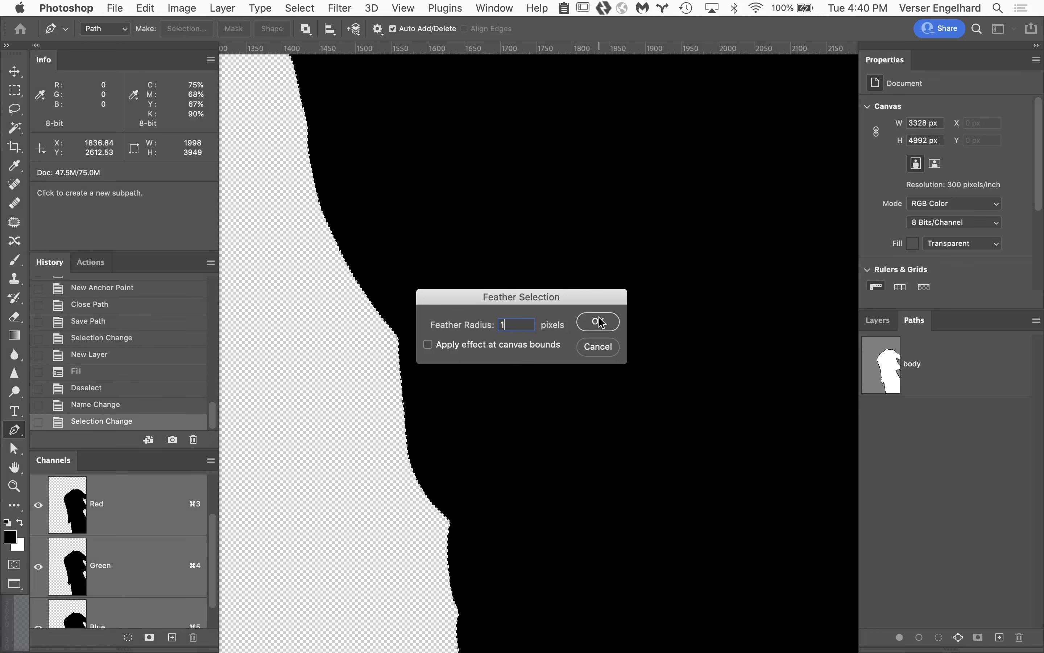
click(599, 322)
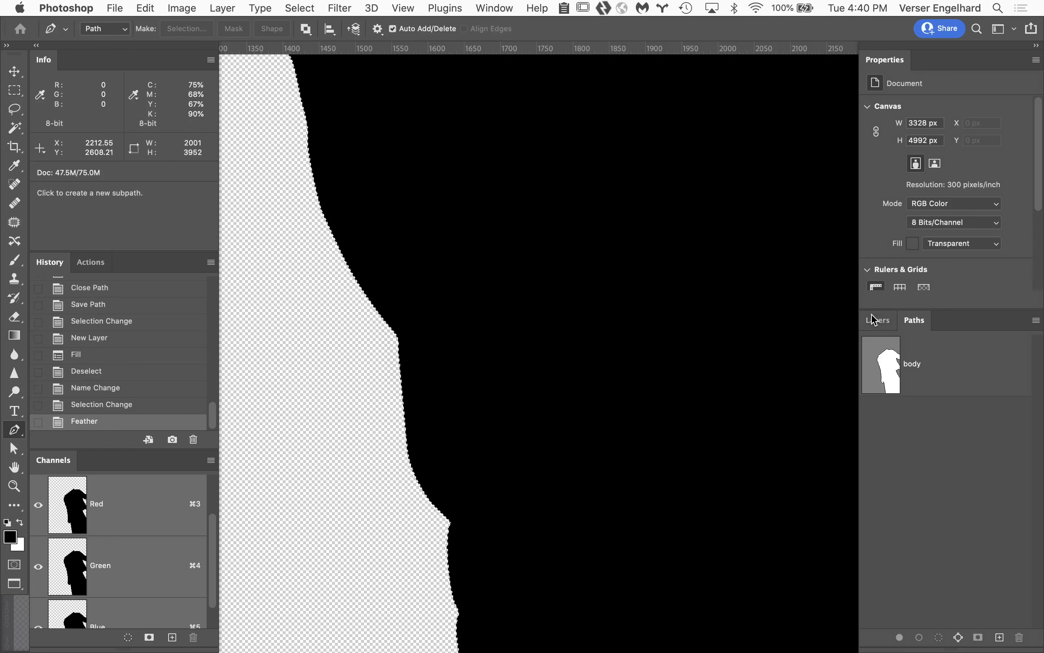
- Fill the feathered selection with black on a new layer above the sharp layer, with sharp hidden, and deselect
click(881, 324)
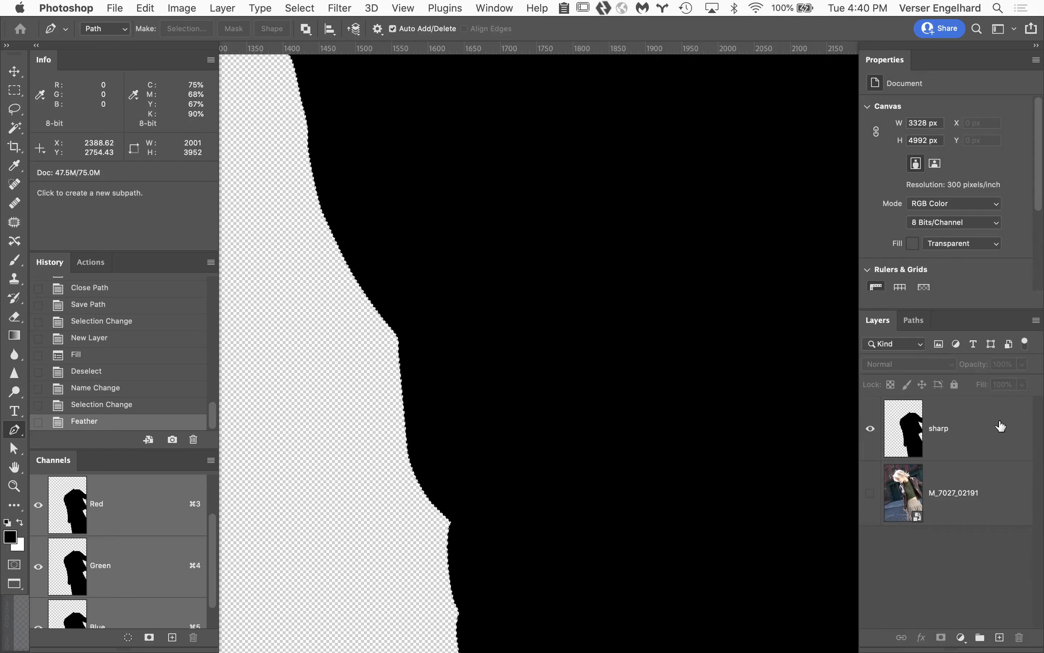
click(976, 419)
click(999, 637)
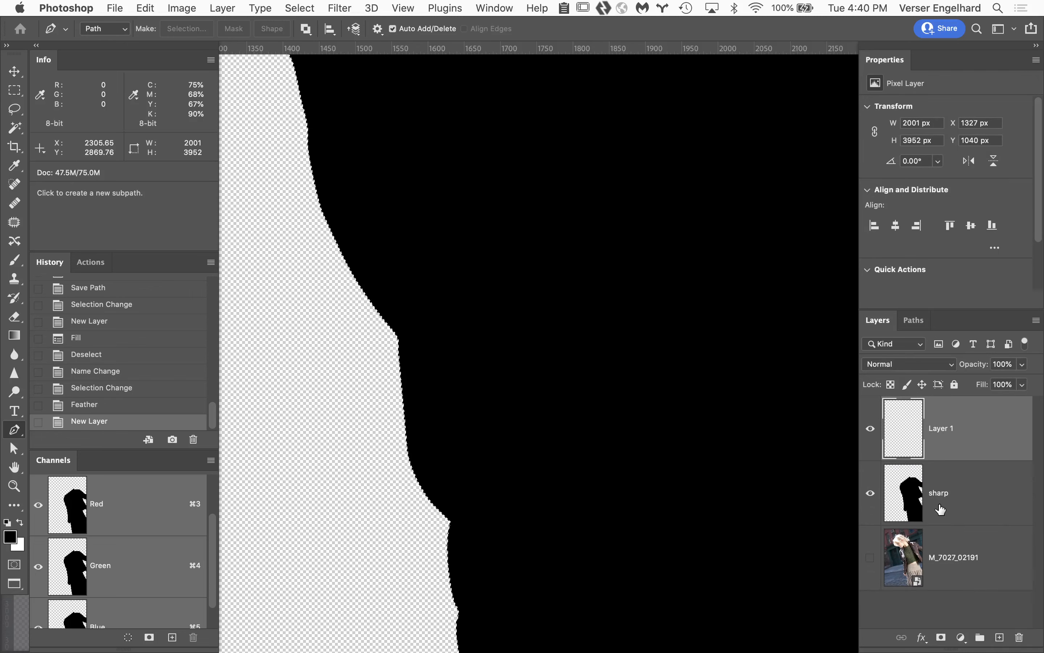
click(870, 493)
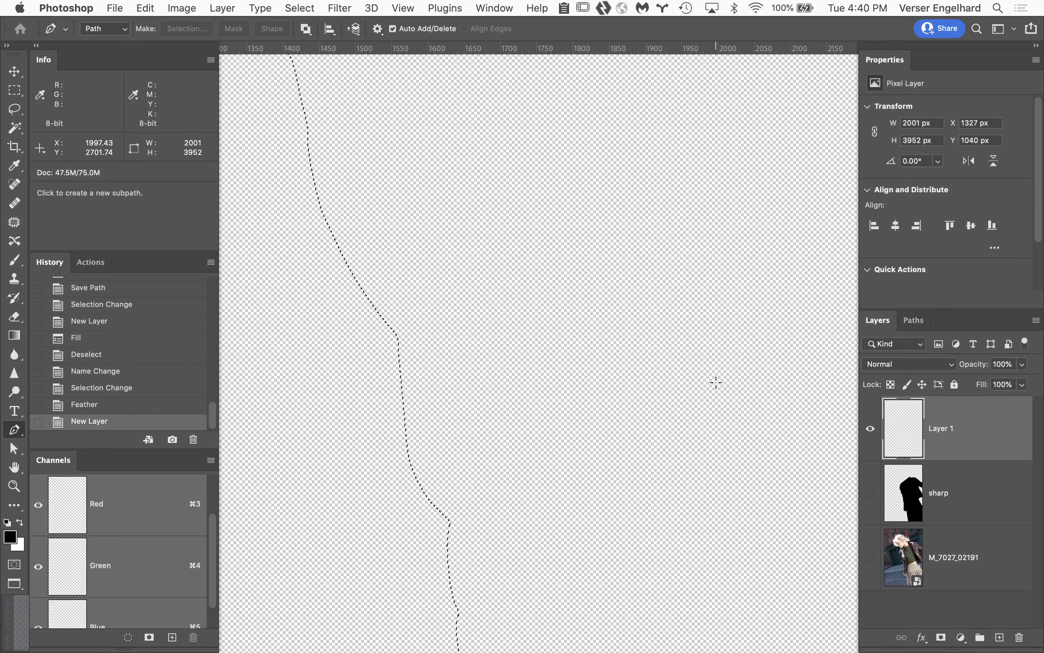
key(alt+BackSpace)
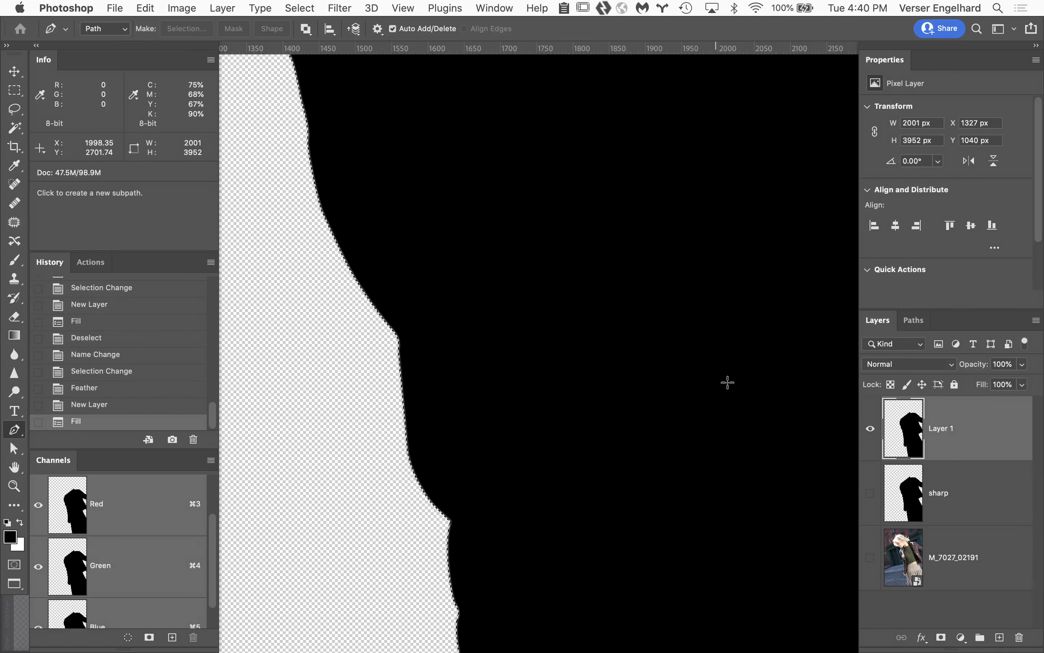
key(super+d)
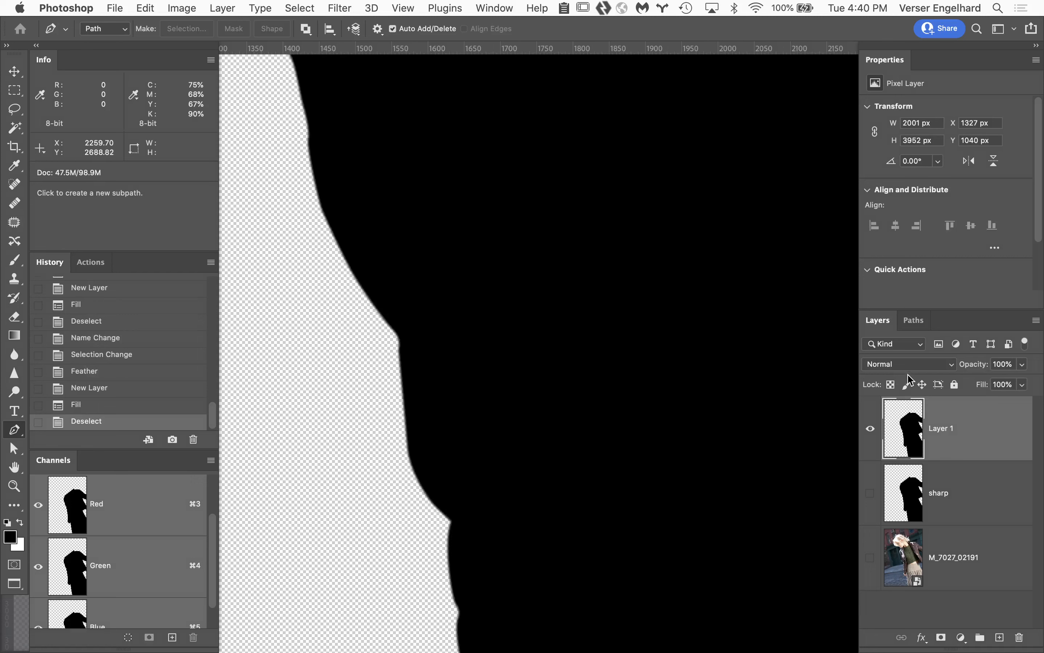
- Rename the feathered silhouette layer, Layer 1, as "soft"
double_click(943, 428)
text(soft)
key(Return)
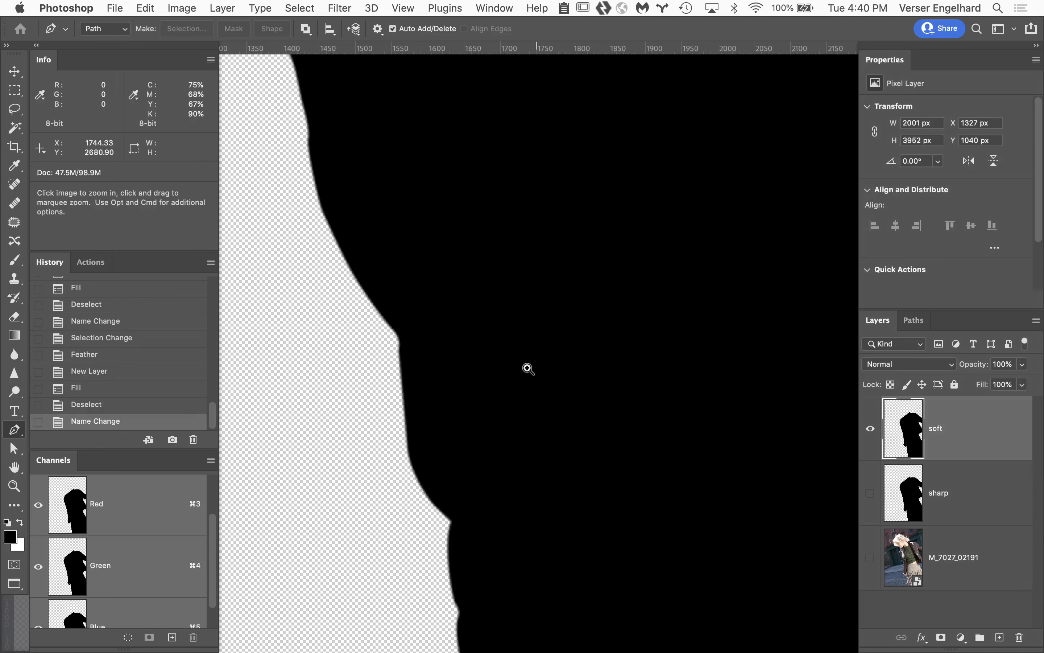
- Hide the soft layer, show and select the sharp layer, and save a full-document history snapshot named "sharp"
click(418, 392)
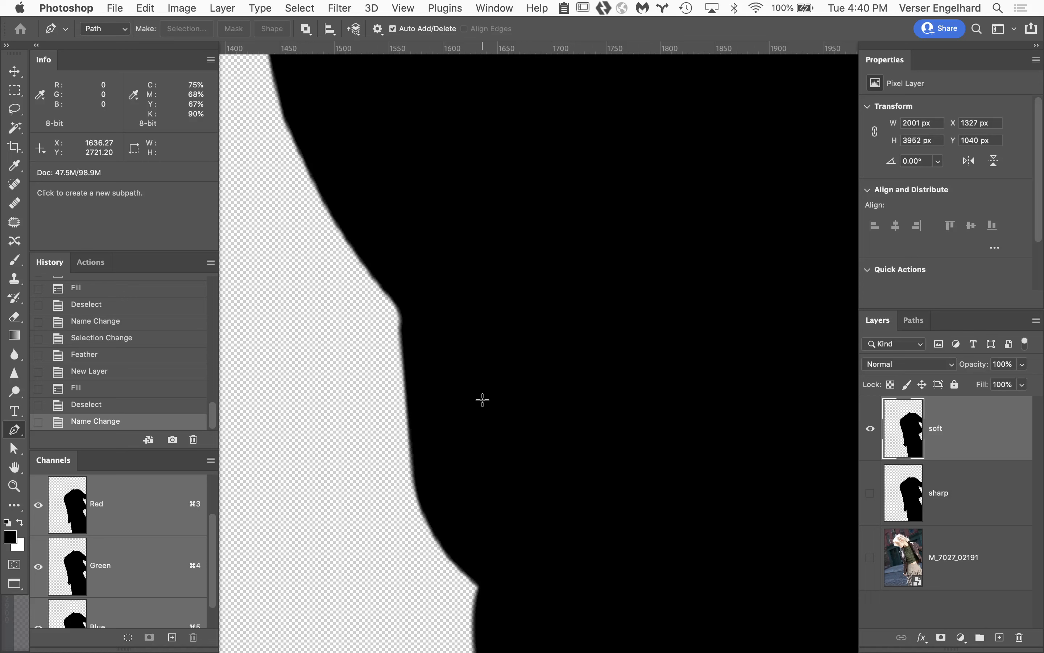
click(871, 430)
click(870, 494)
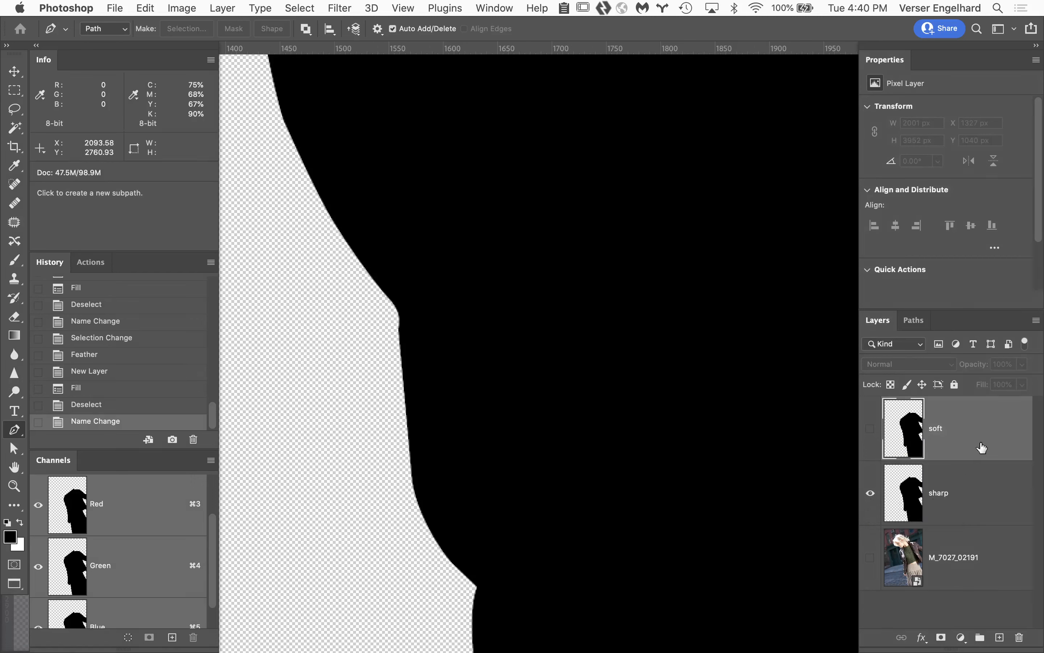
click(995, 488)
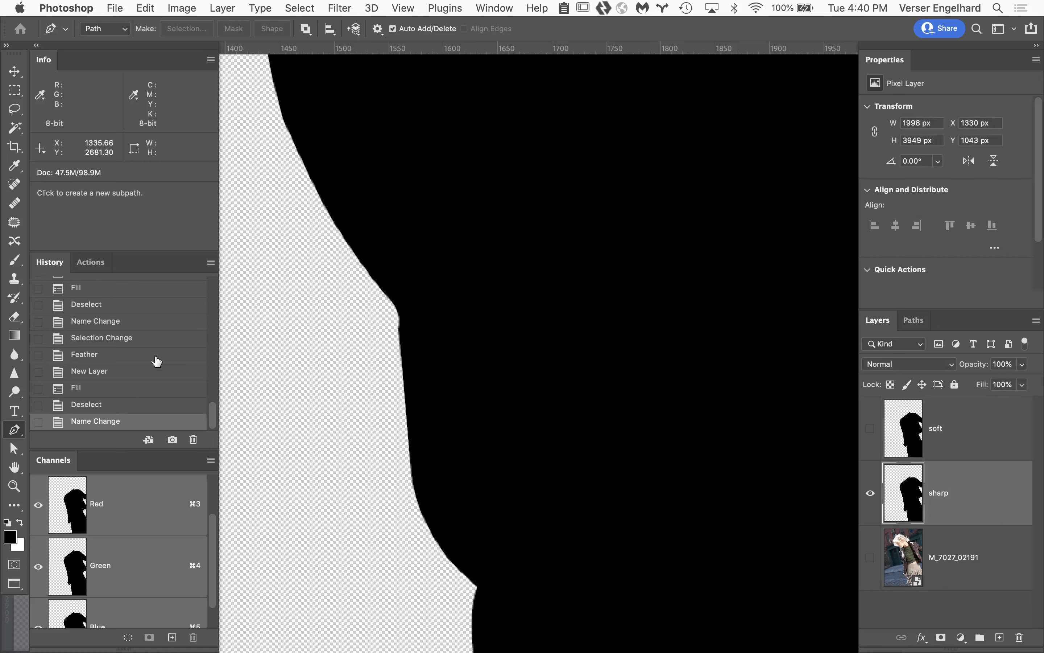
click(173, 440)
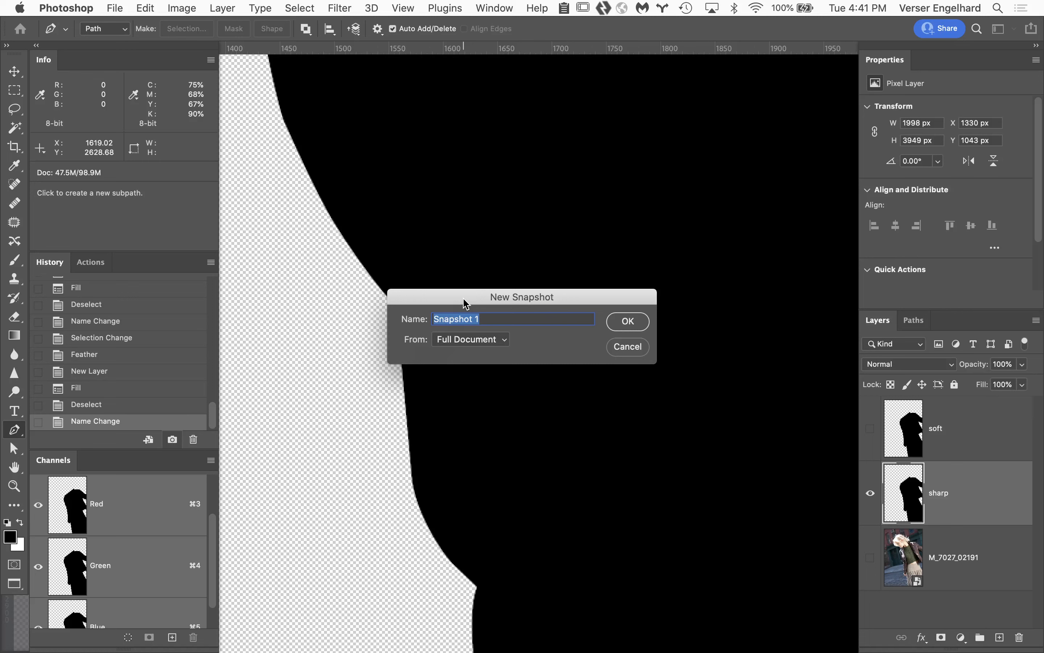
text(sharp)
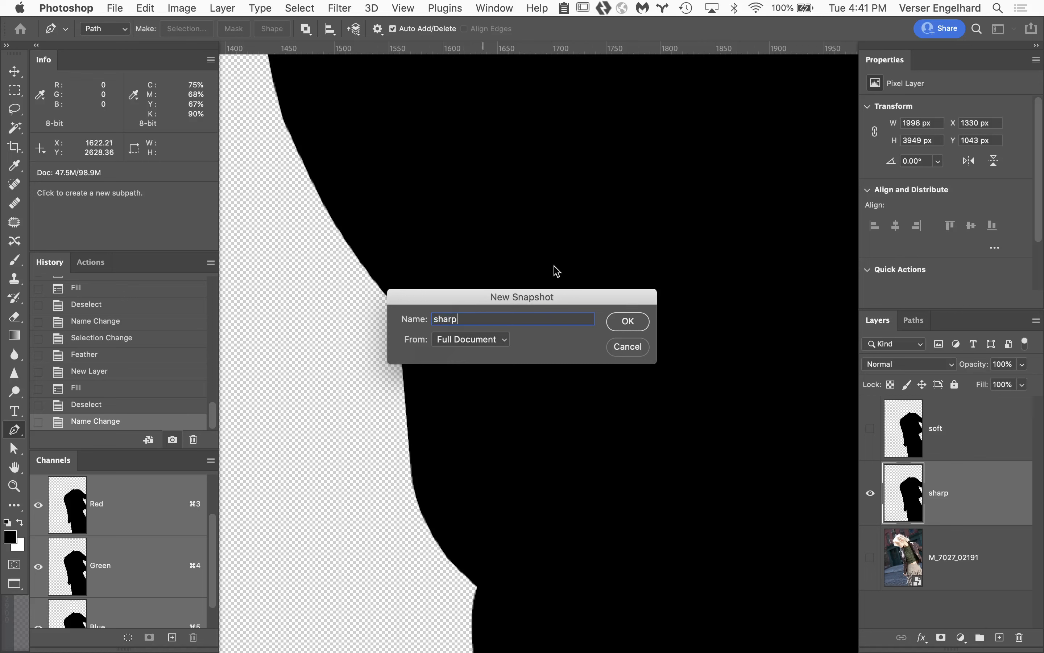
click(636, 324)
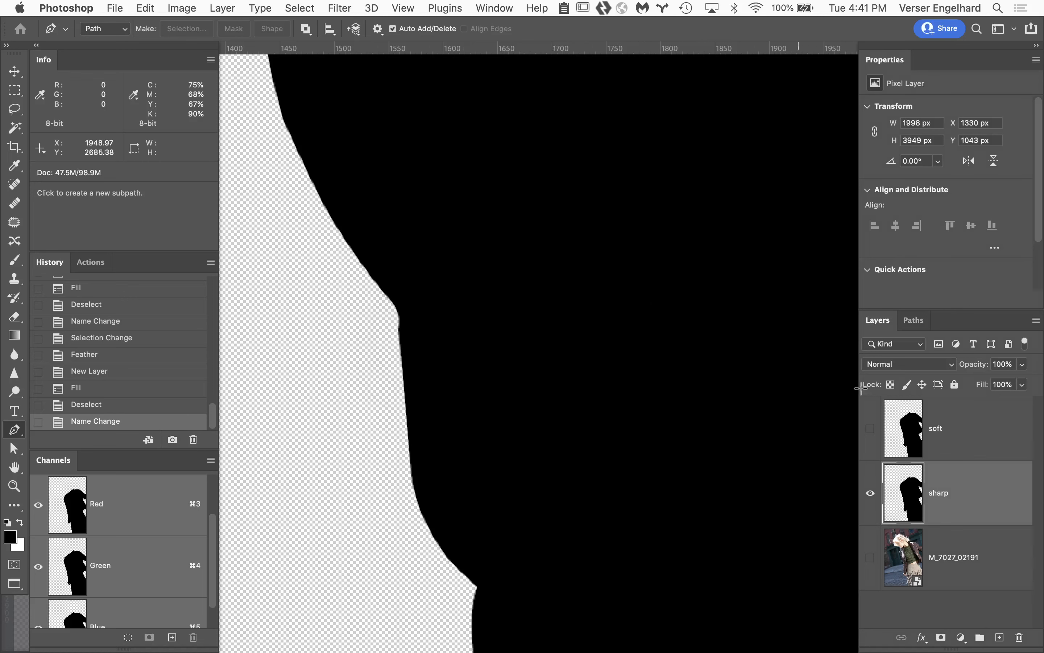
- Hide the sharp layer, show the soft layer, and save a history snapshot named "soft"
click(871, 492)
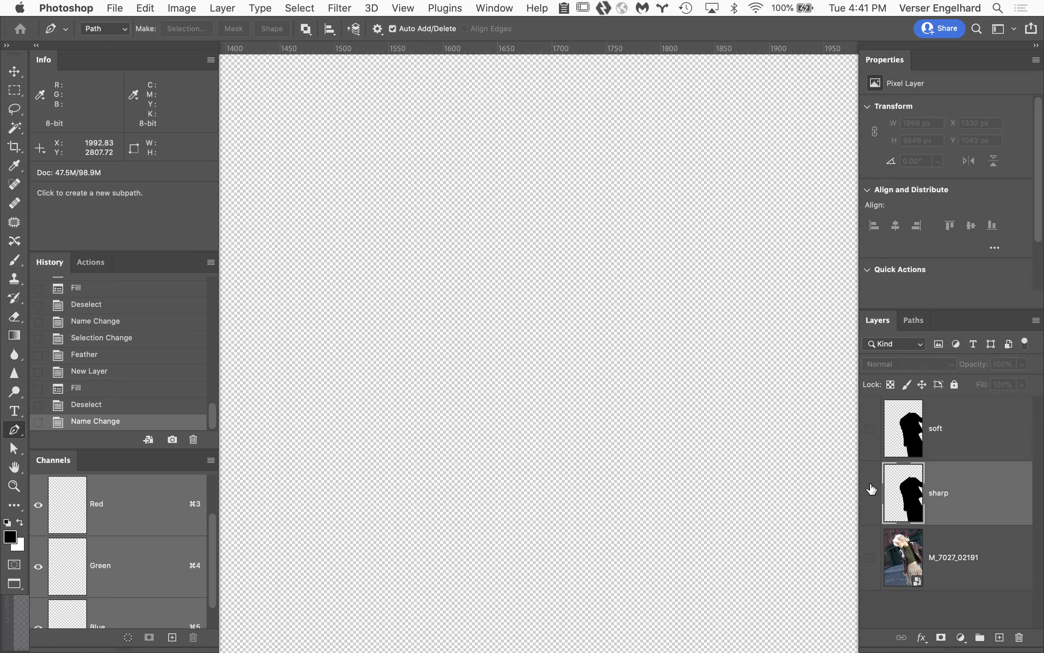
click(870, 428)
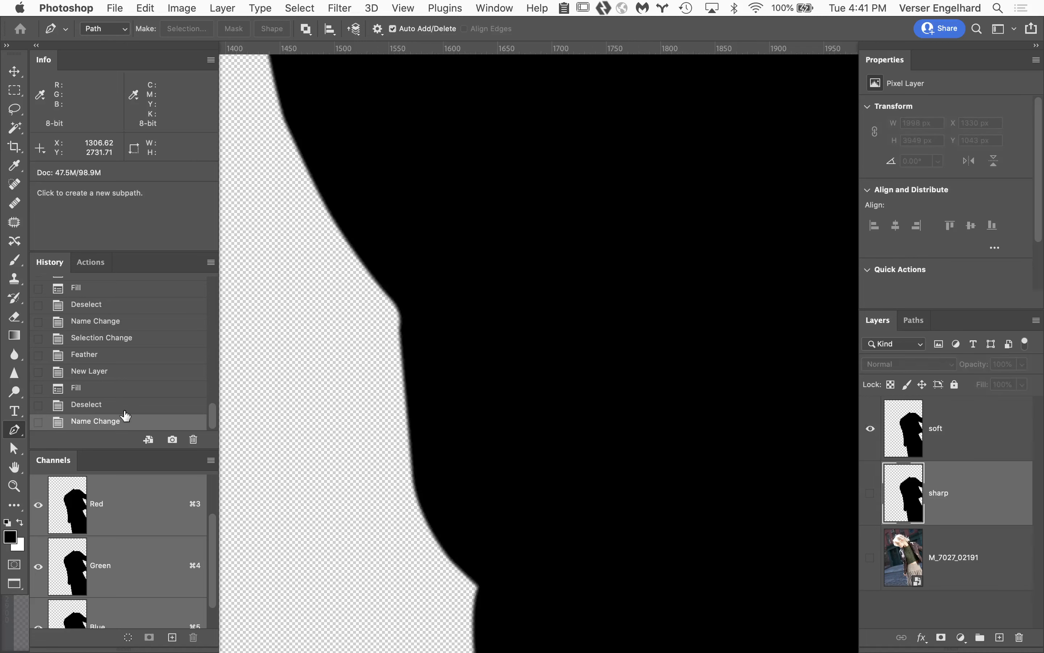
click(172, 439)
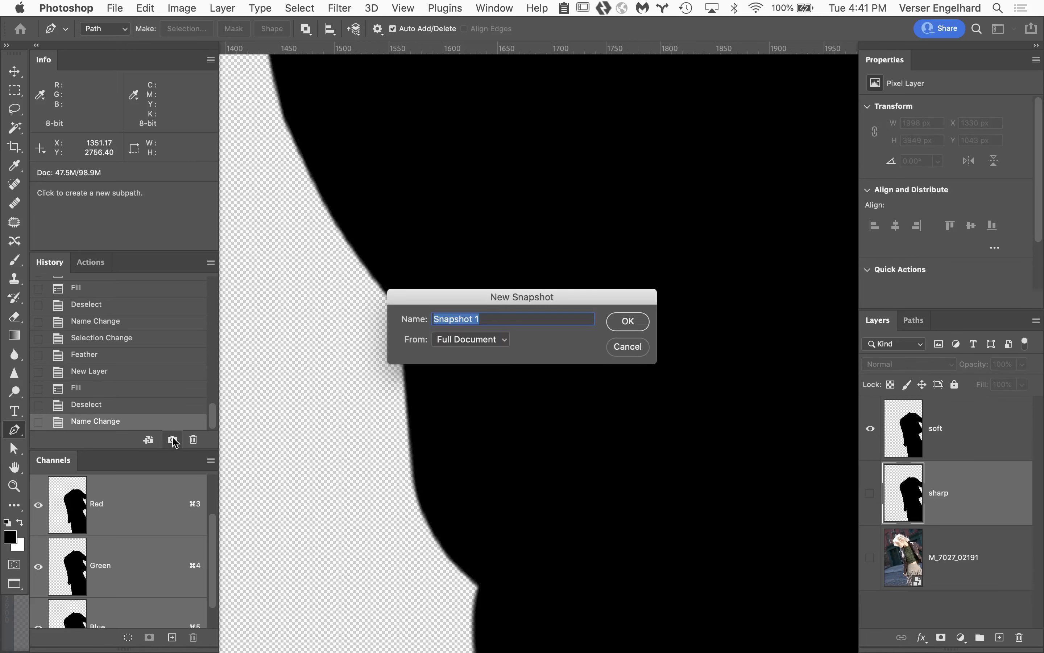
text(soft)
key(Return)
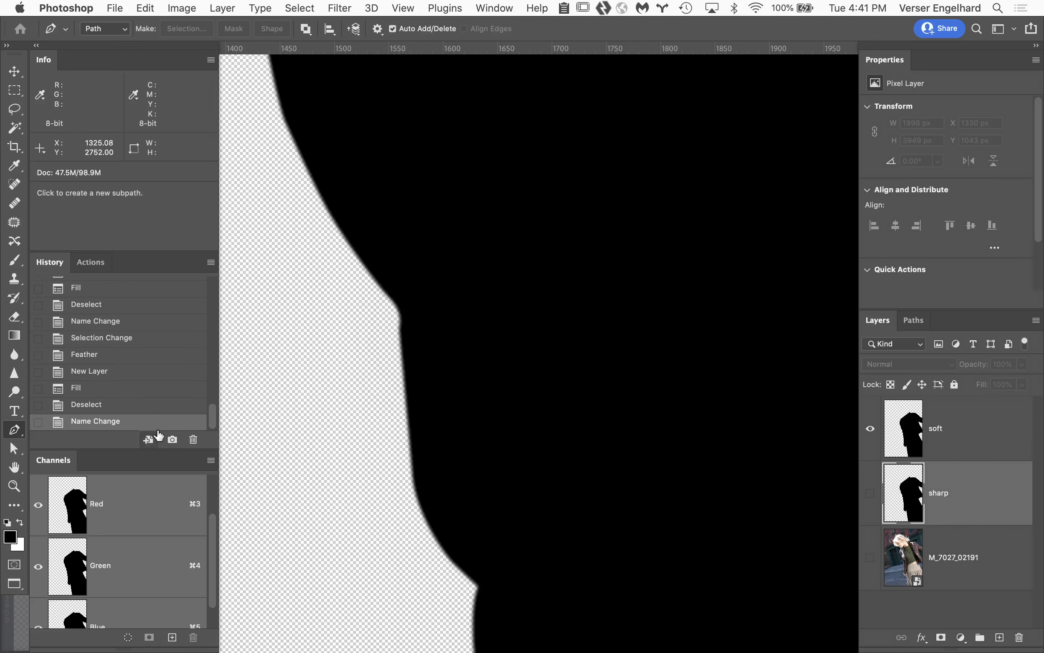
- Alternate between the sharp and soft history snapshots to compare the silhouette's edge, ending on soft
drag(214, 415, 214, 276)
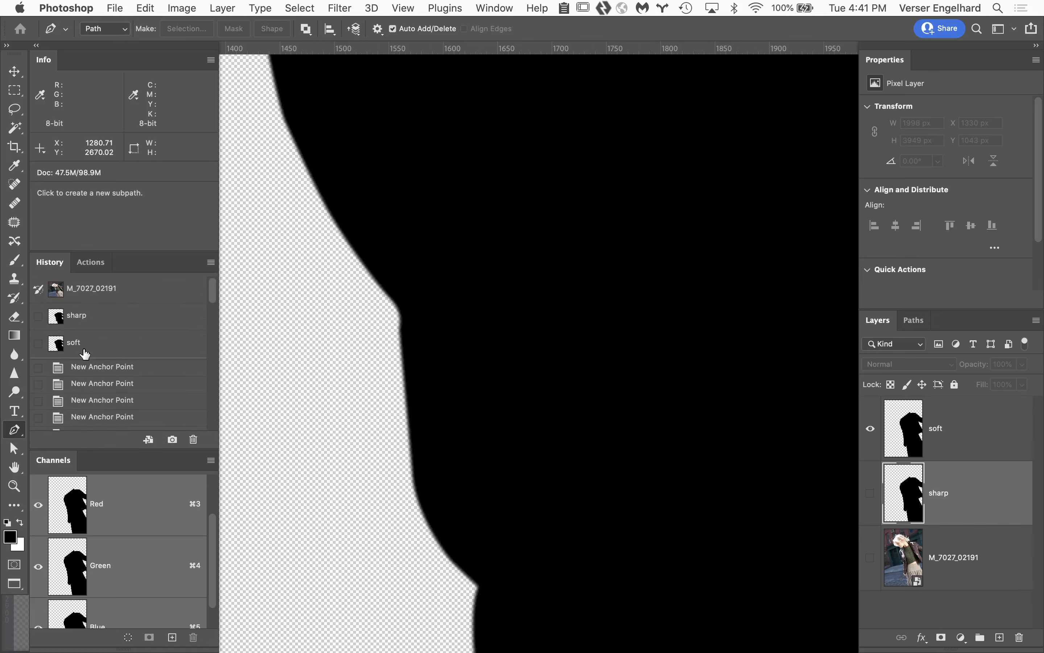
click(115, 323)
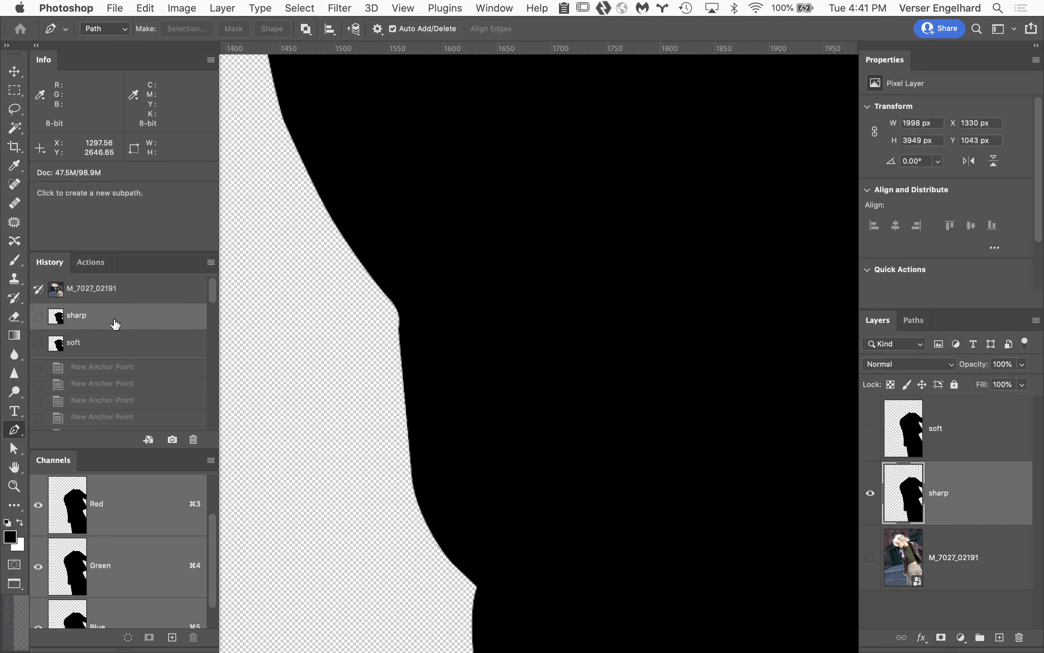
click(116, 348)
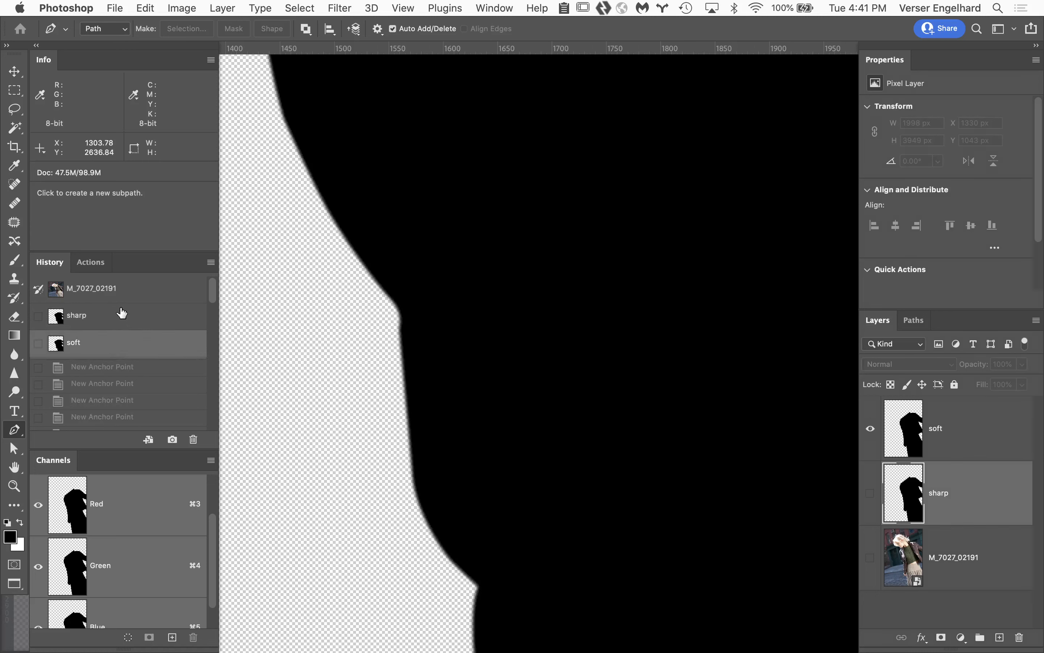
click(122, 313)
click(125, 353)
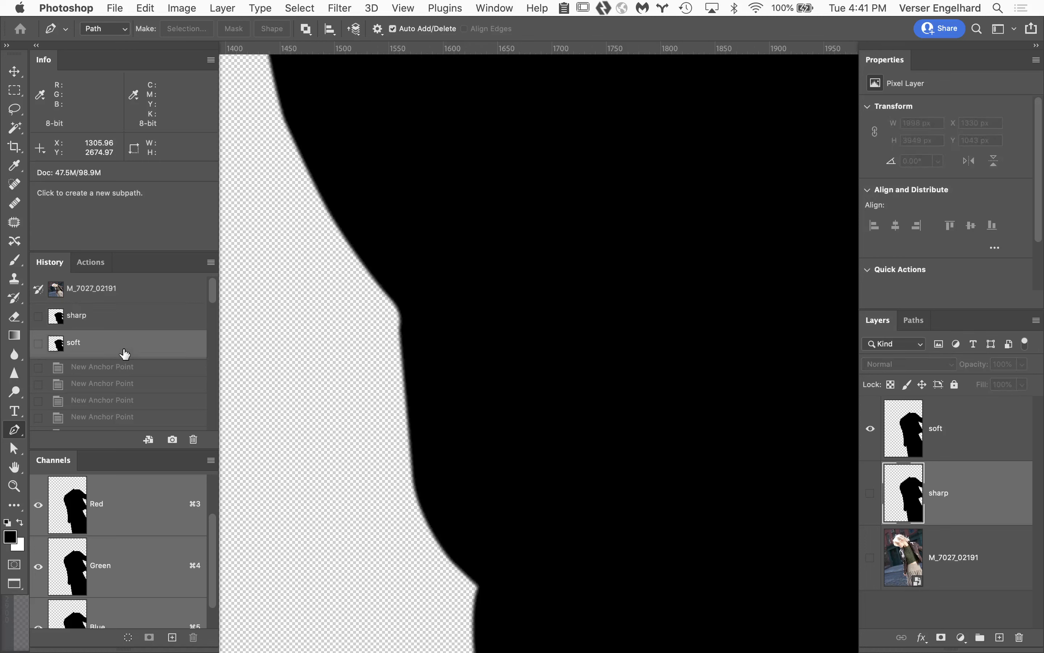
click(128, 325)
click(124, 353)
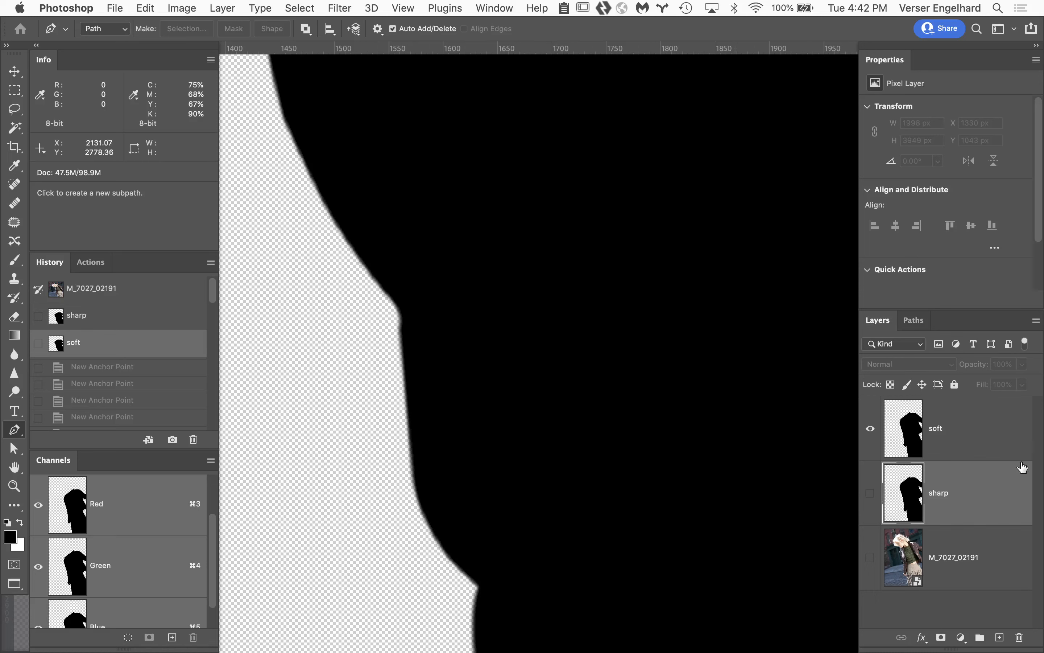
- Delete the sharp and soft layers and make the M_7027_02191 photo layer visible again
drag(971, 490, 1020, 637)
drag(995, 438, 1020, 637)
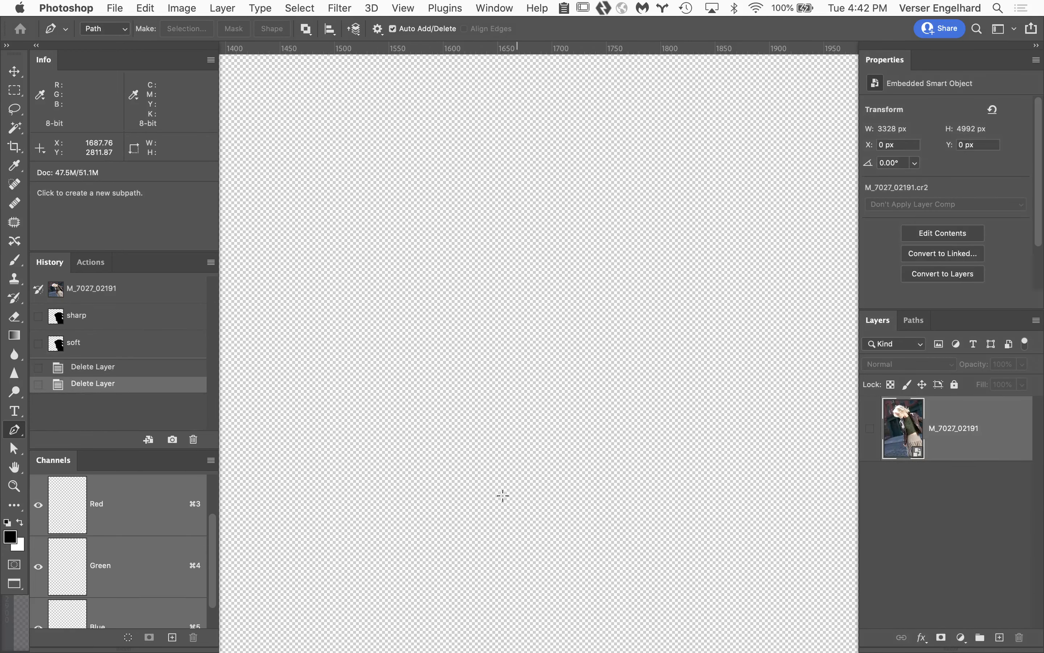
click(912, 330)
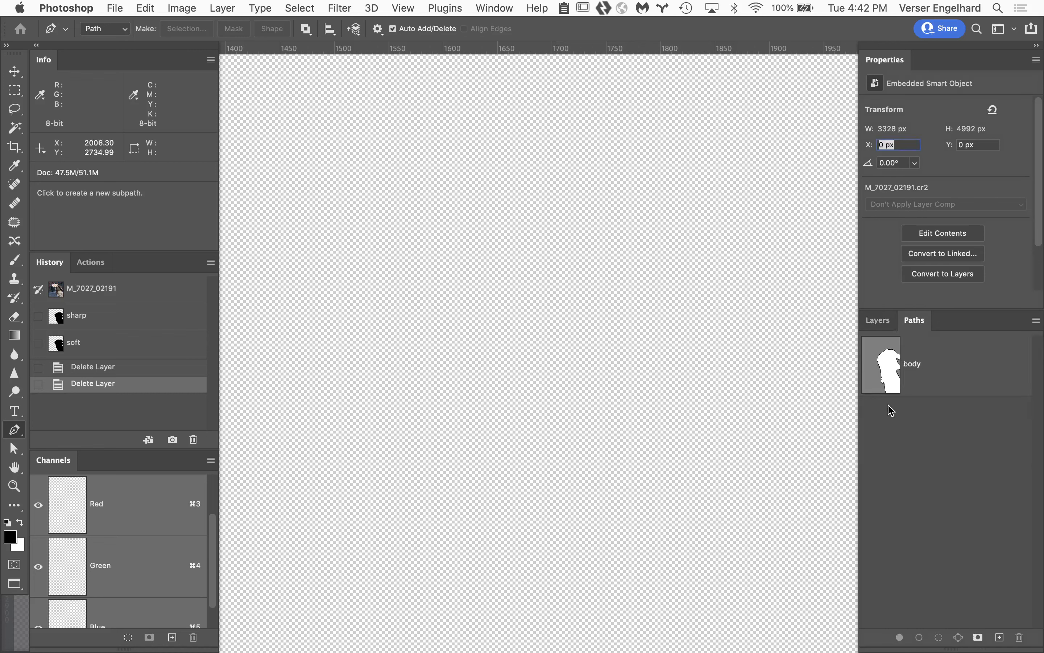
click(879, 320)
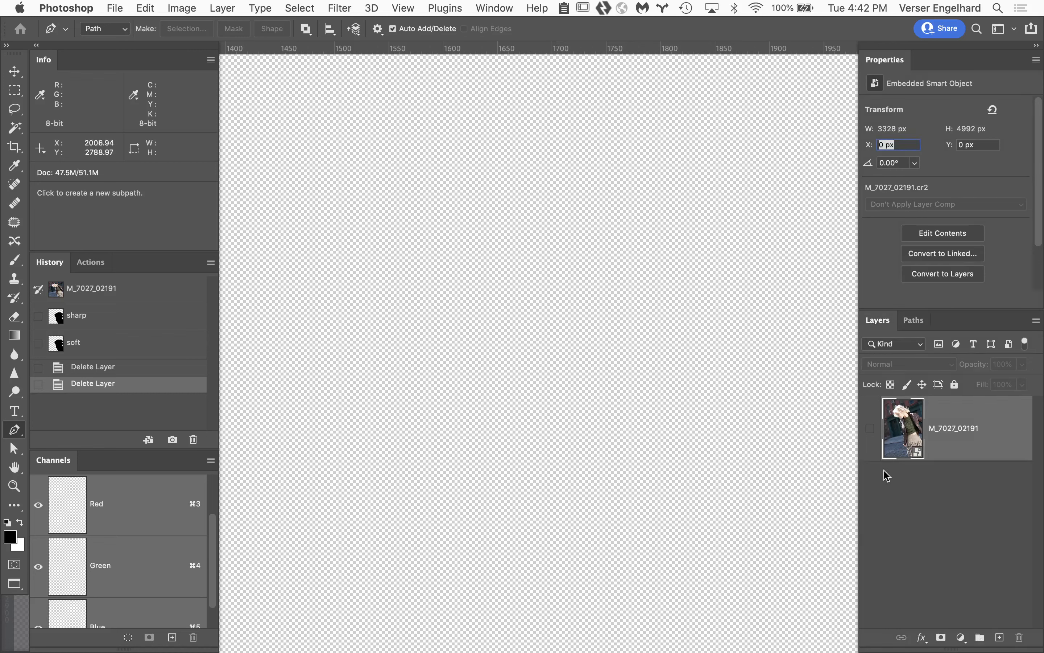
click(870, 432)
- Load the saved body path as a selection over the photo and feather it by 1 pixel
click(914, 320)
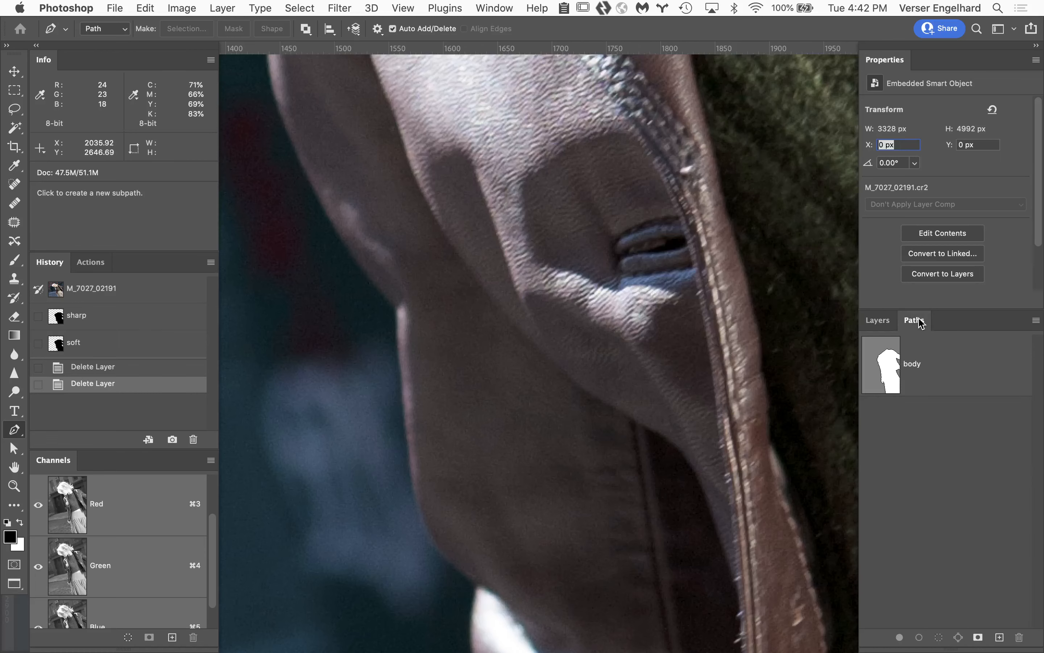
super+click(881, 367)
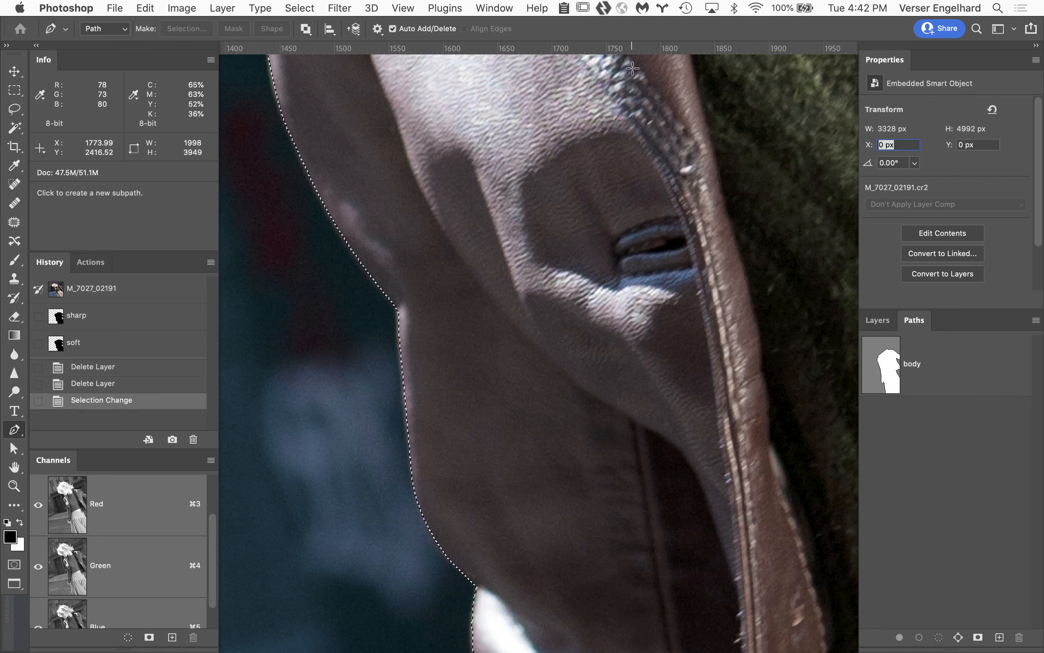
click(299, 5)
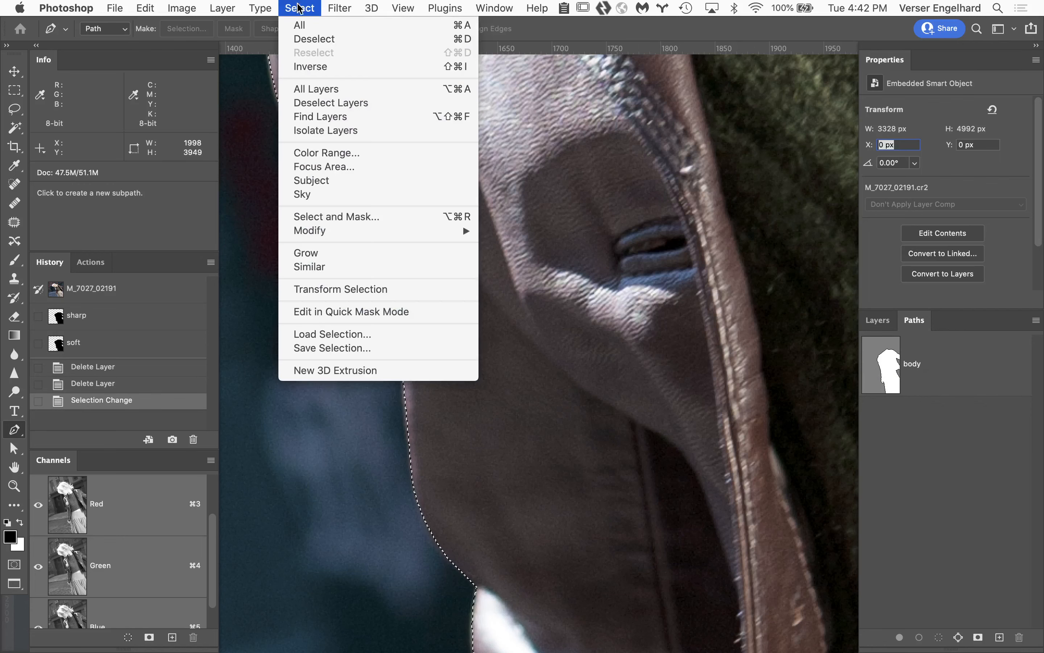
mouse_move(320, 234)
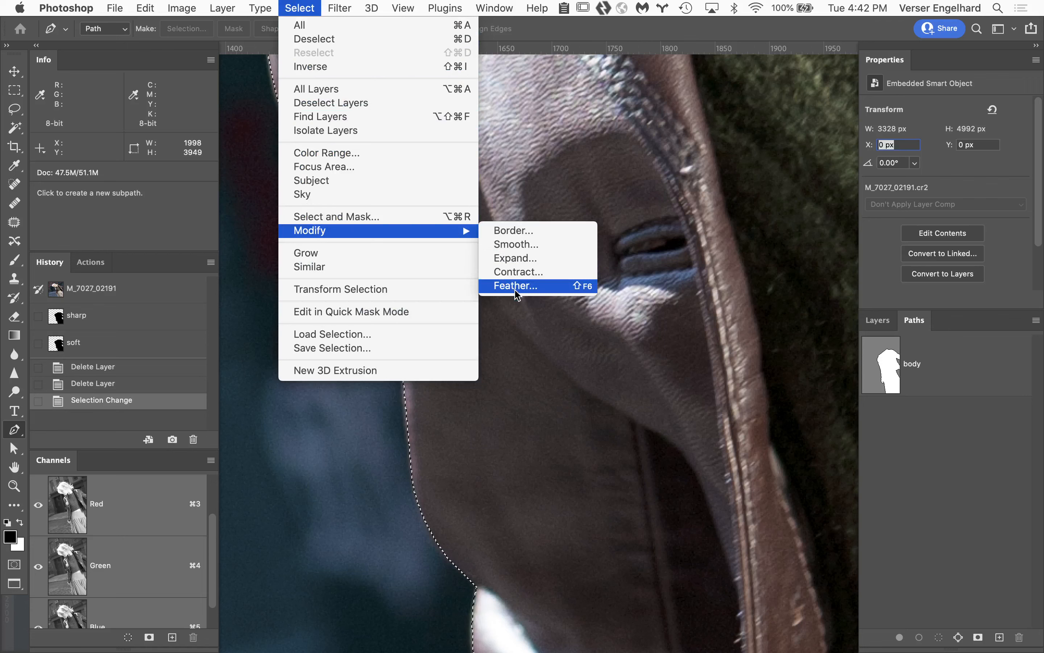
click(531, 285)
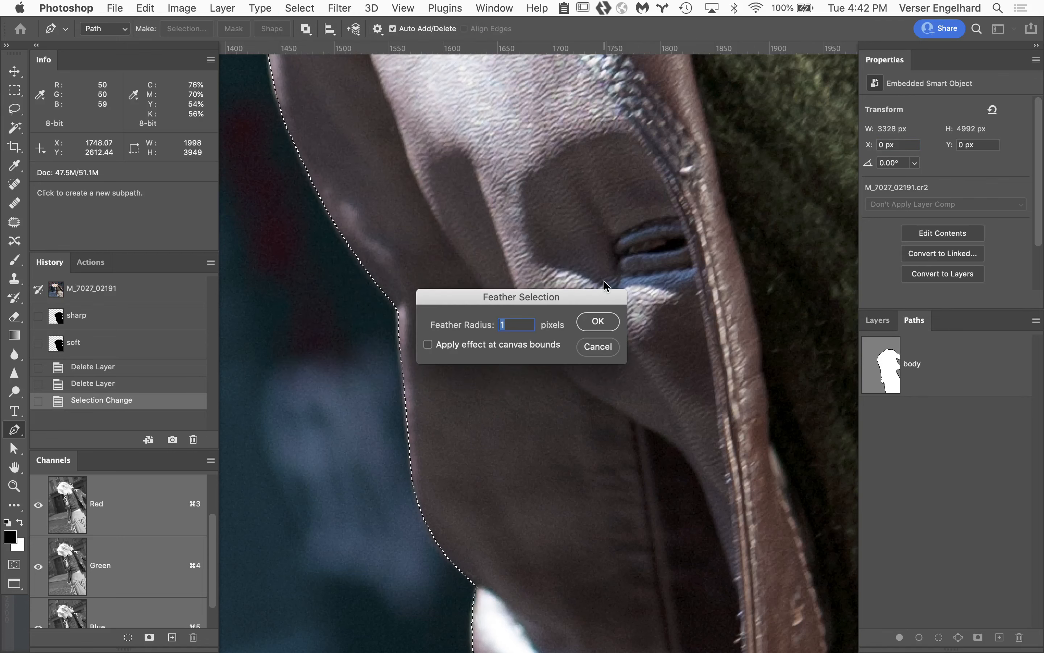
click(598, 321)
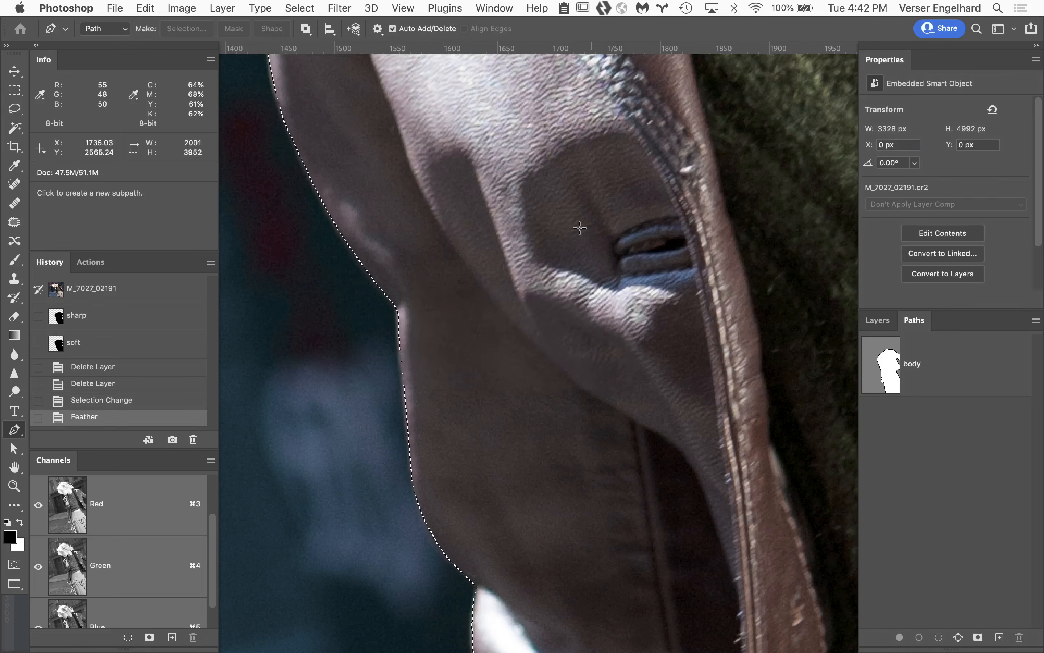
- Save the feathered selection as a new channel named "body" and deselect
click(299, 7)
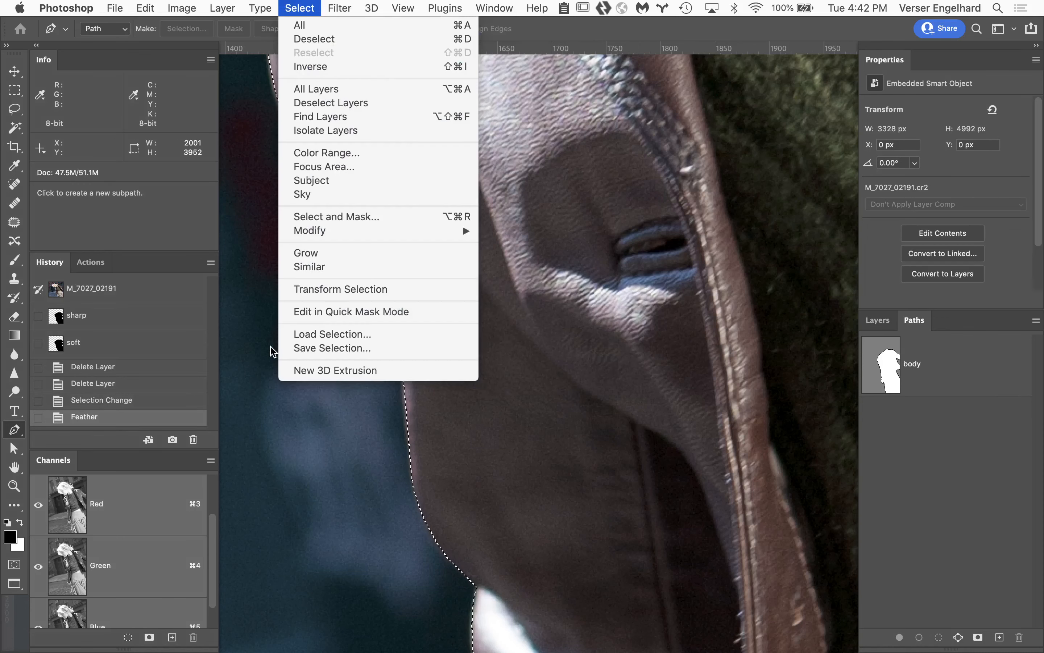
click(322, 348)
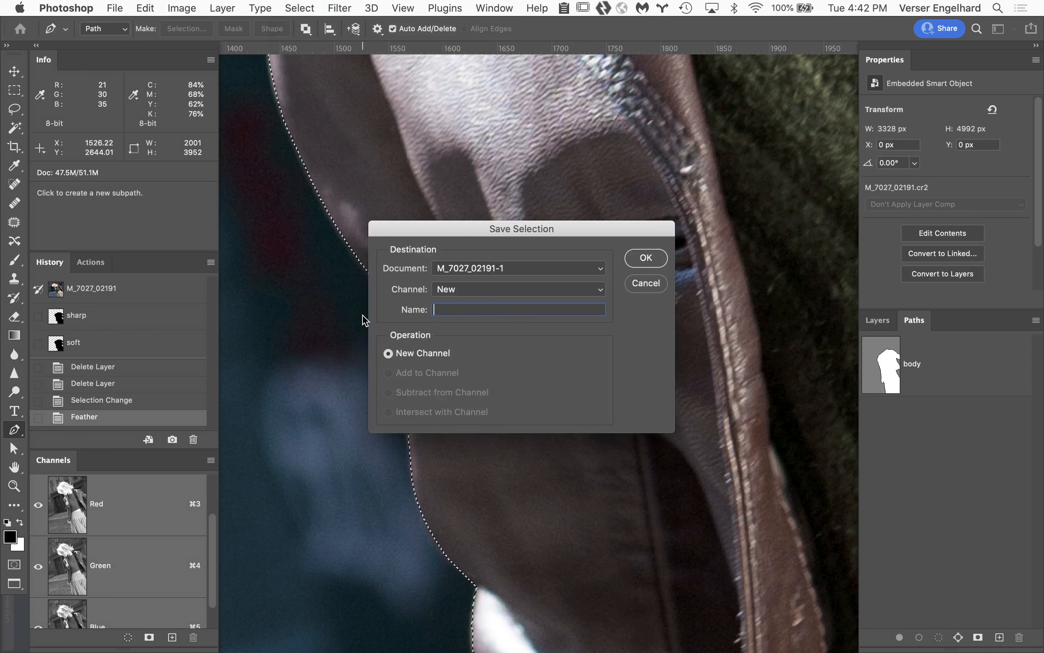
text(body)
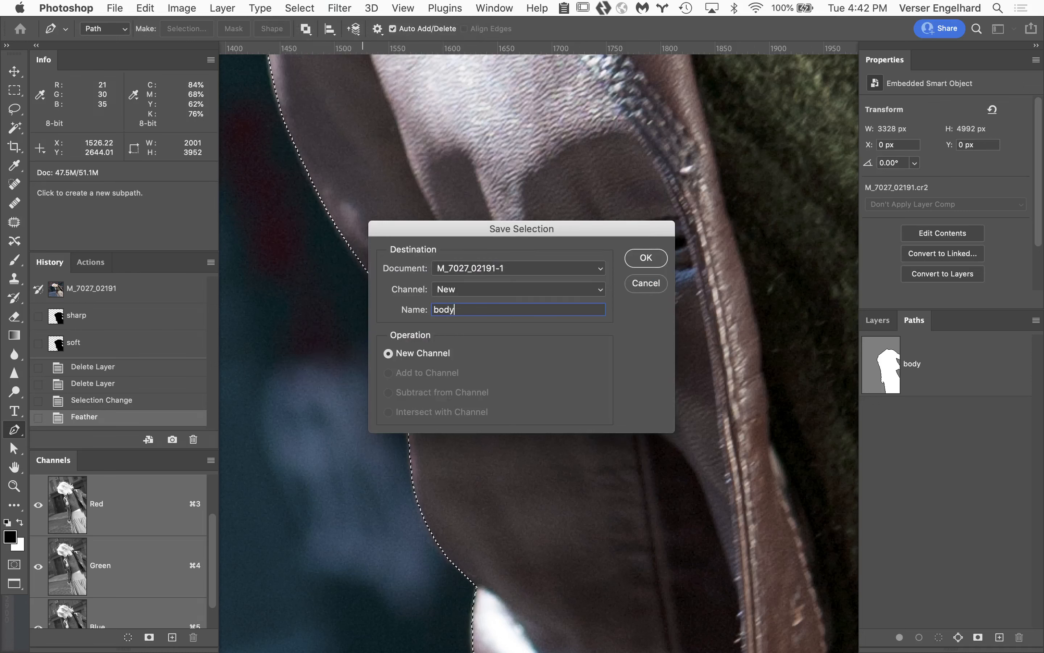
key(Return)
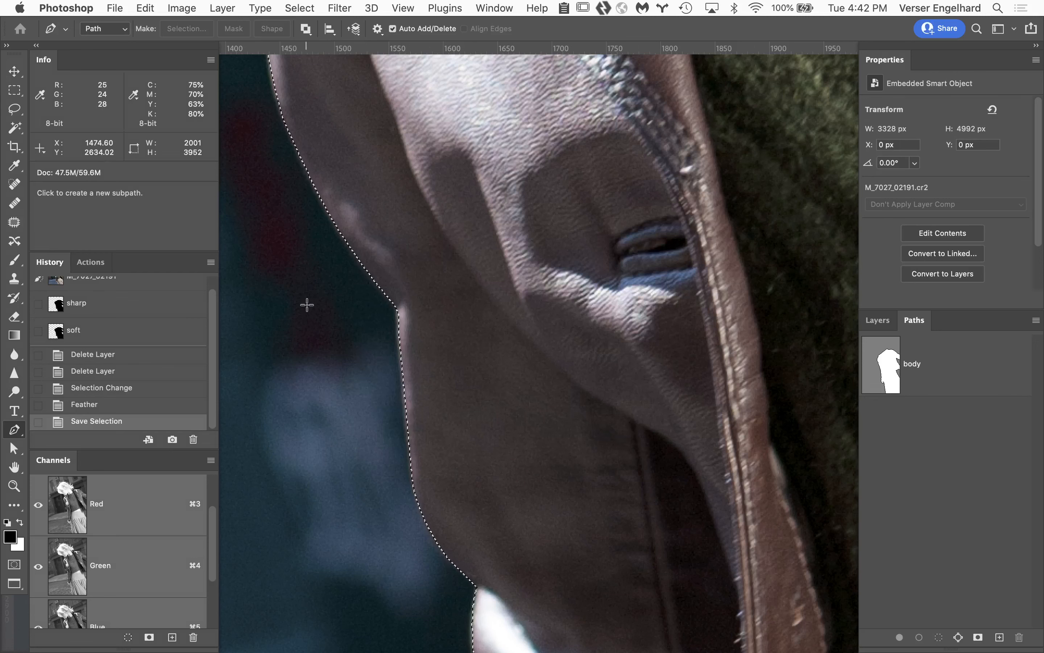
key(super+d)
- Inspect the body alpha channel on its own with the whole image fitted on screen, and return to the RGB composite
scroll(150, 576, down, 2)
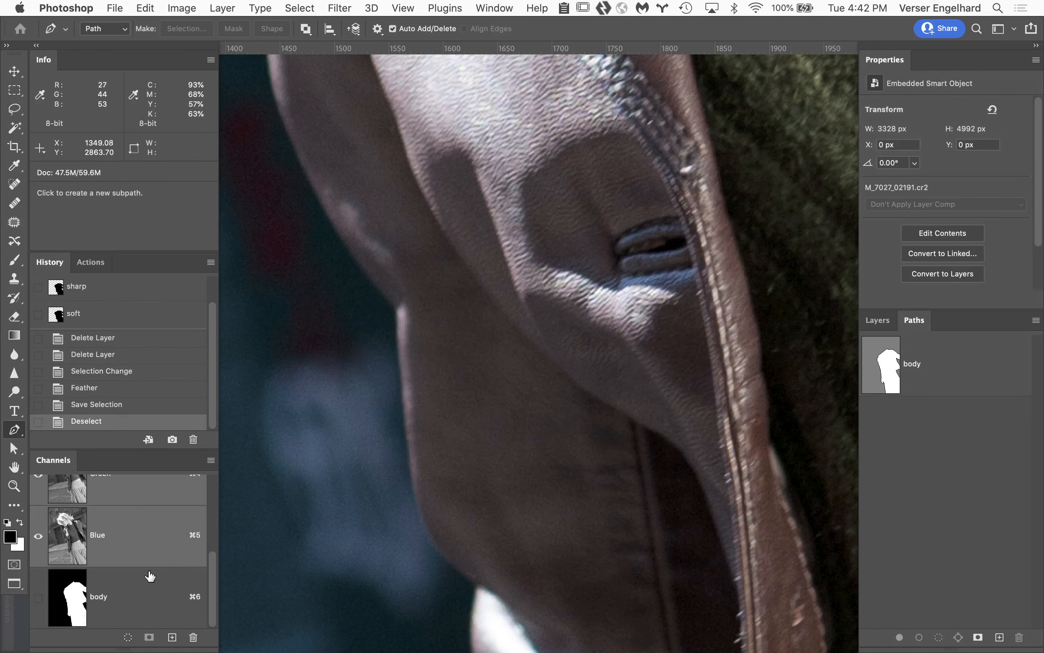
click(119, 609)
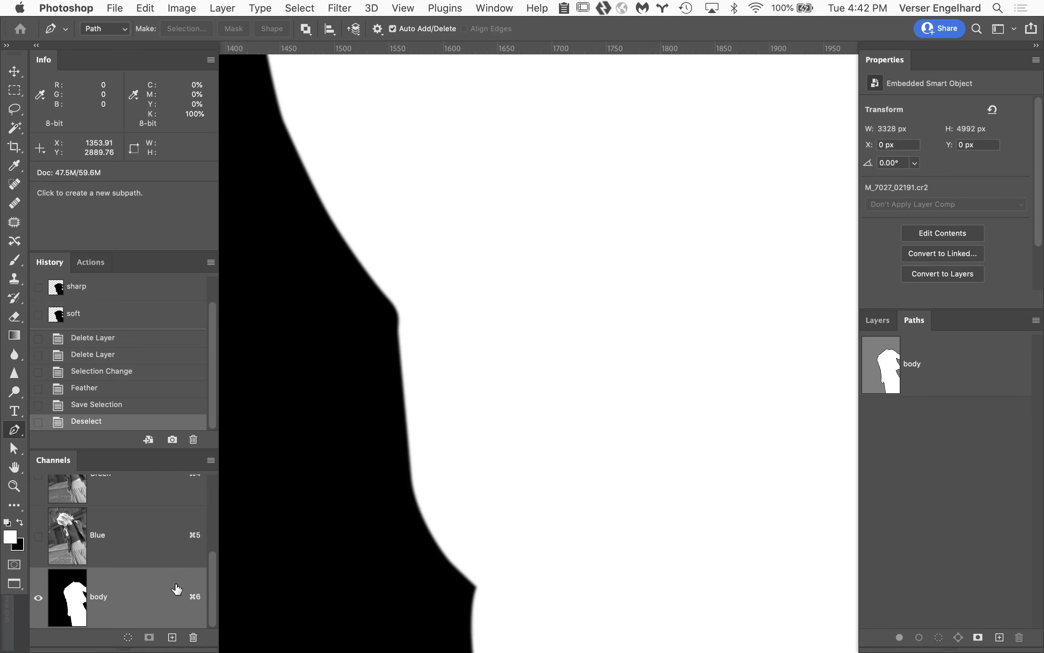
click(15, 467)
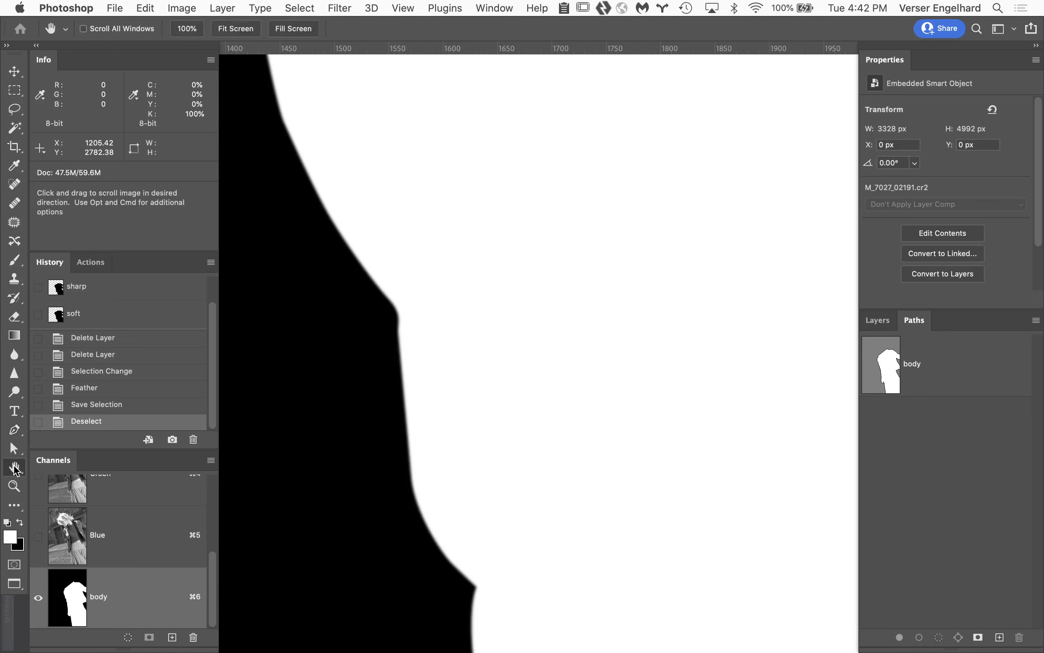
double_click(15, 468)
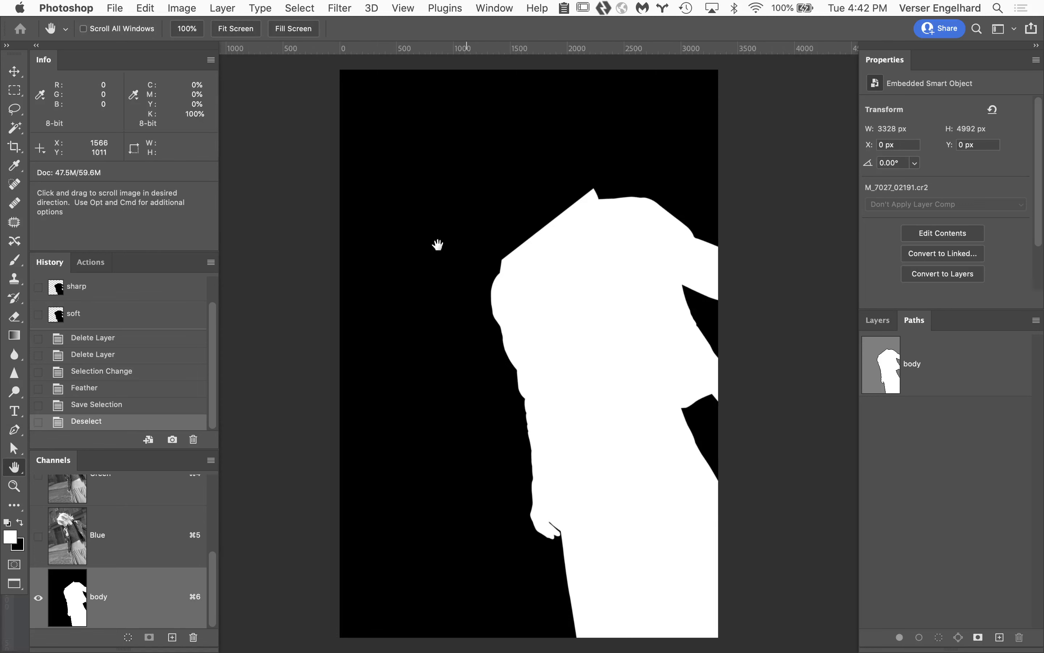
drag(210, 561, 214, 497)
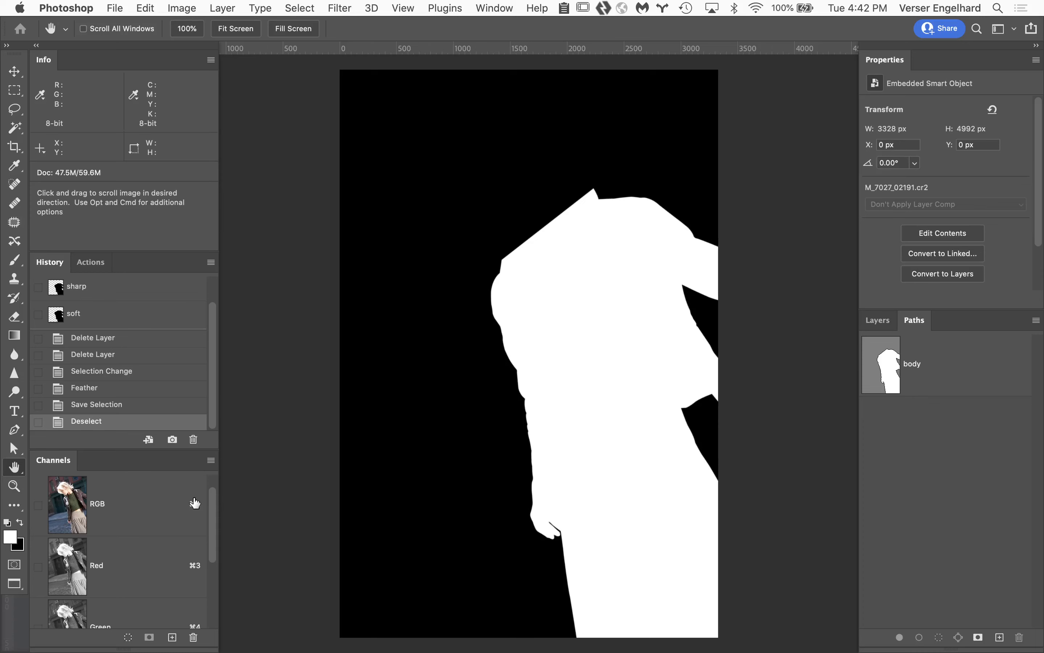
click(129, 520)
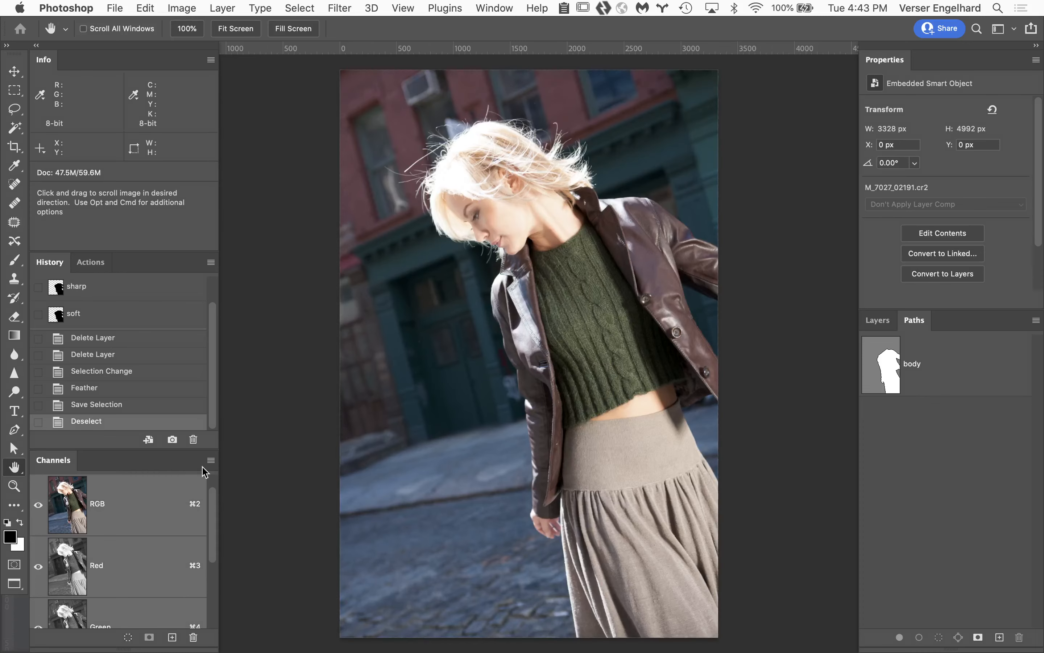
- Compare the Red, Green and Blue channels individually, zoomed in on the woman's head, for contrast between hair and background
click(138, 565)
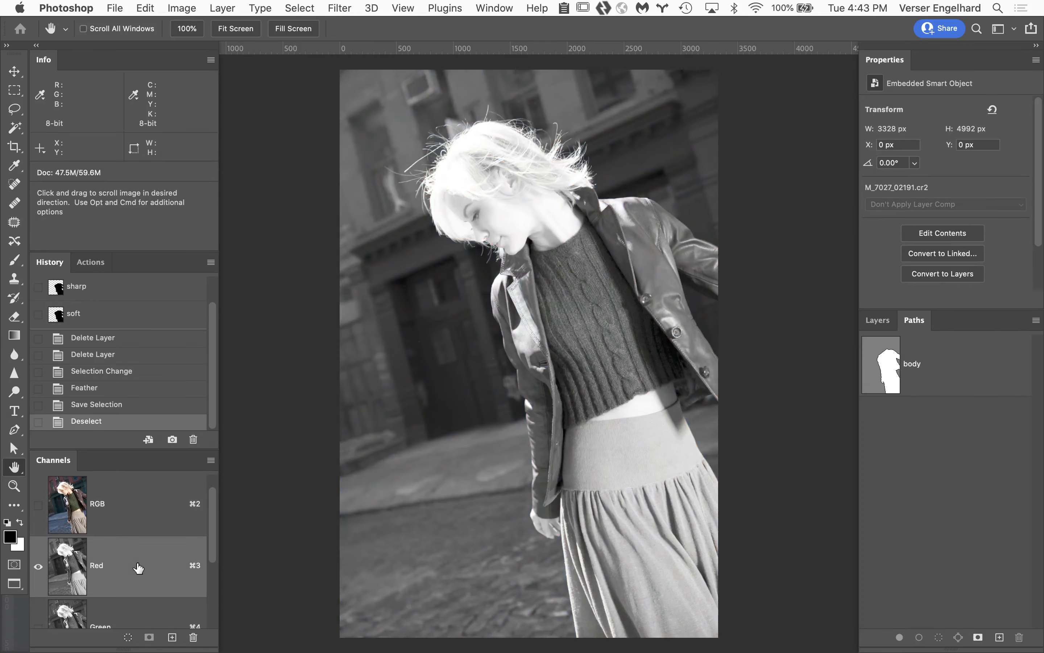
key(super+space)
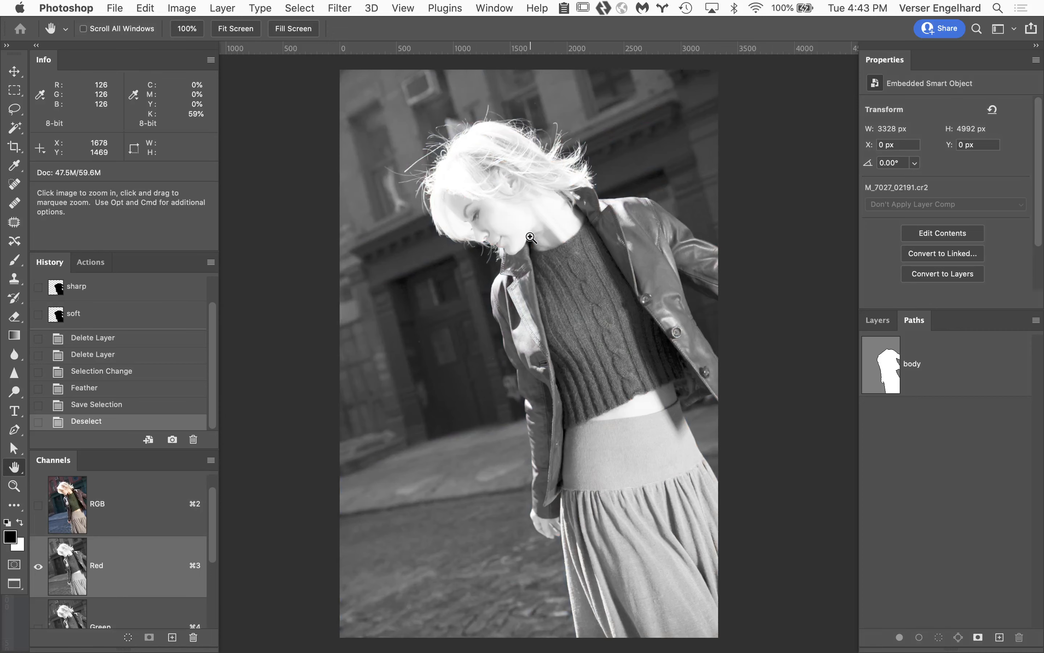
drag(532, 238, 553, 224)
click(565, 174)
click(559, 171)
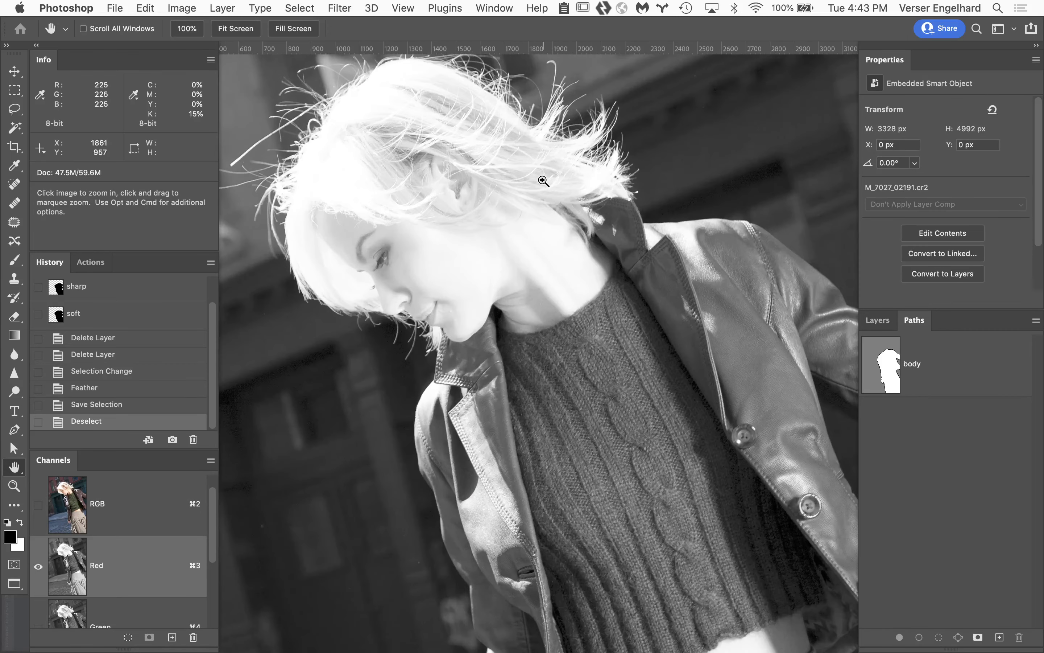
drag(542, 178, 590, 275)
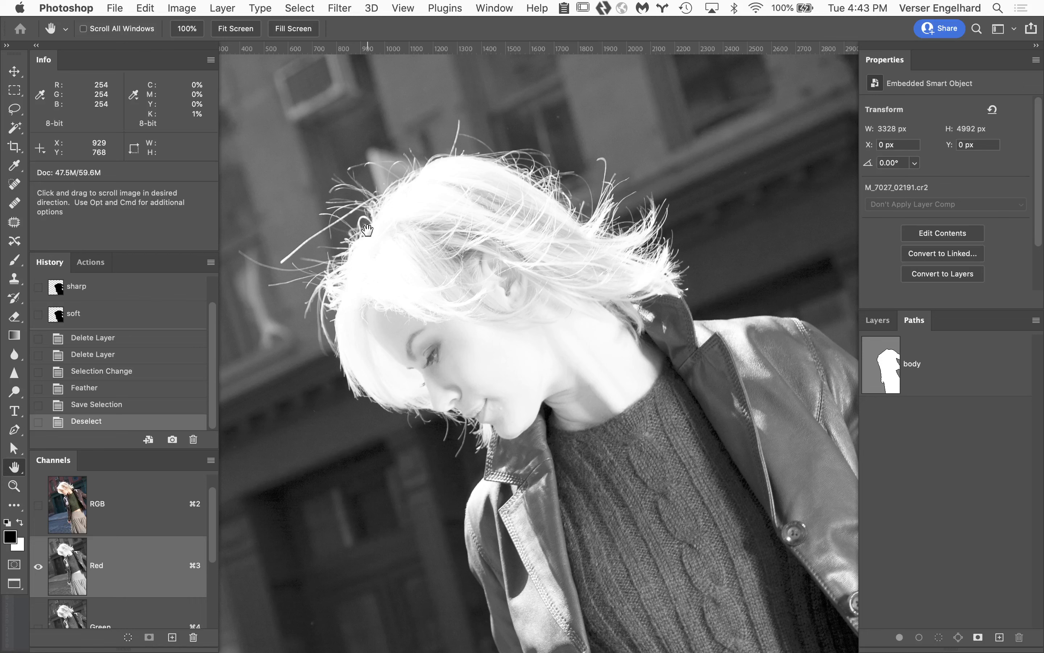
scroll(172, 516, down, 5)
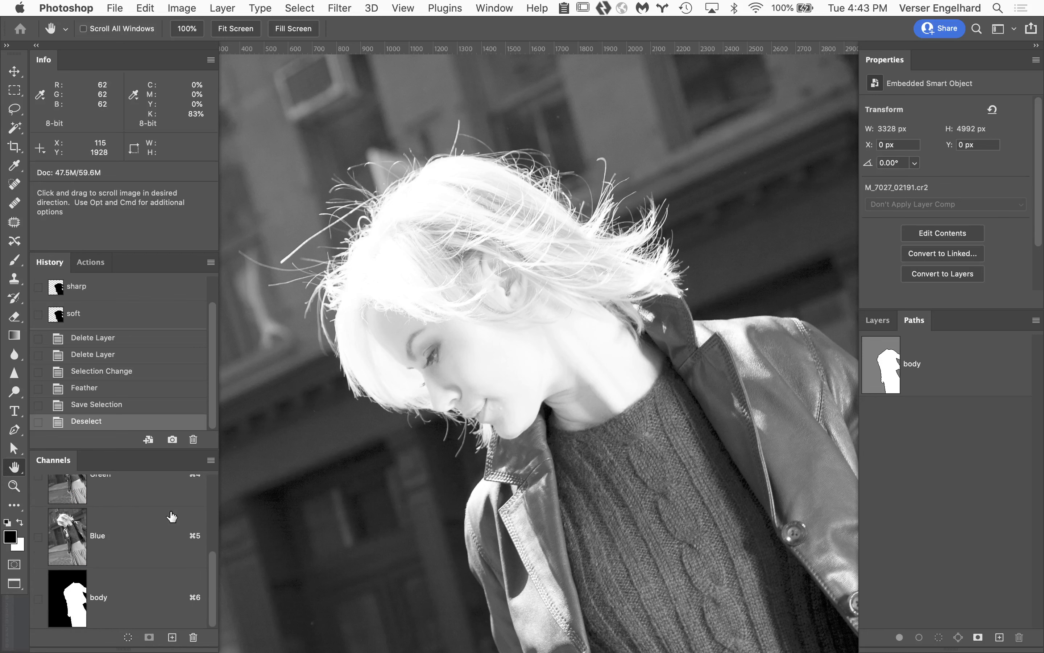
click(171, 516)
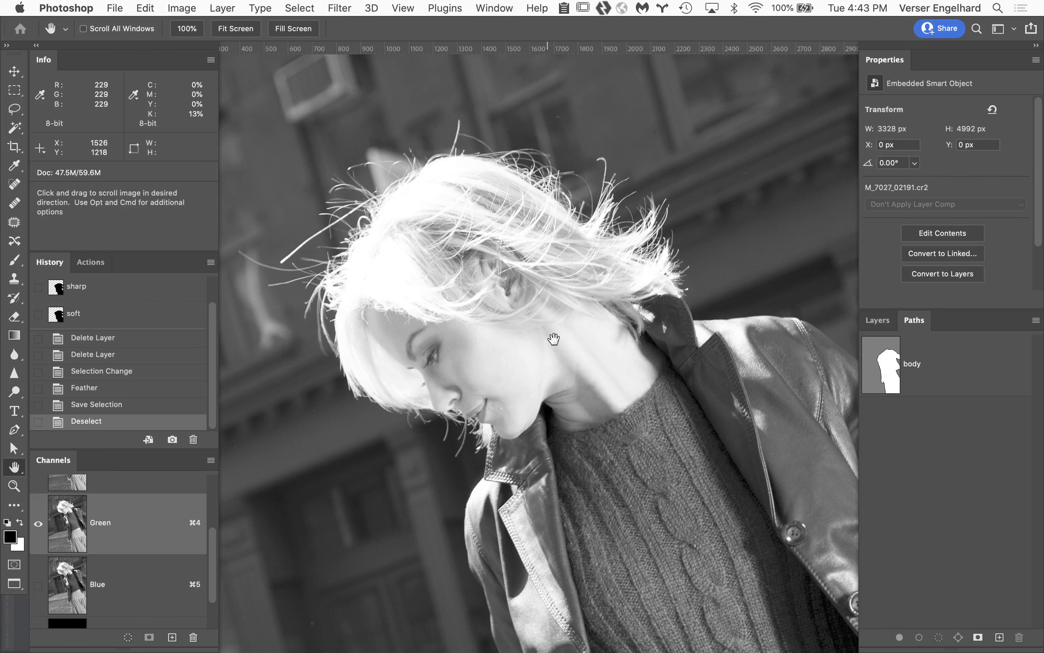
click(144, 597)
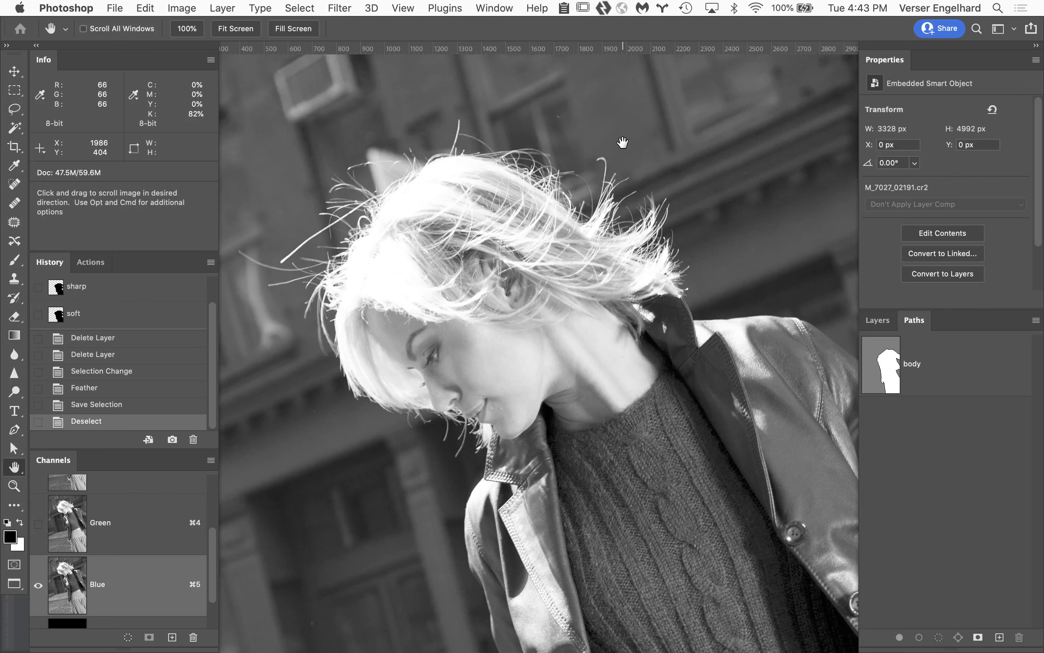
- Duplicate the Green channel as a new alpha channel and frame the woman's head closely
click(160, 514)
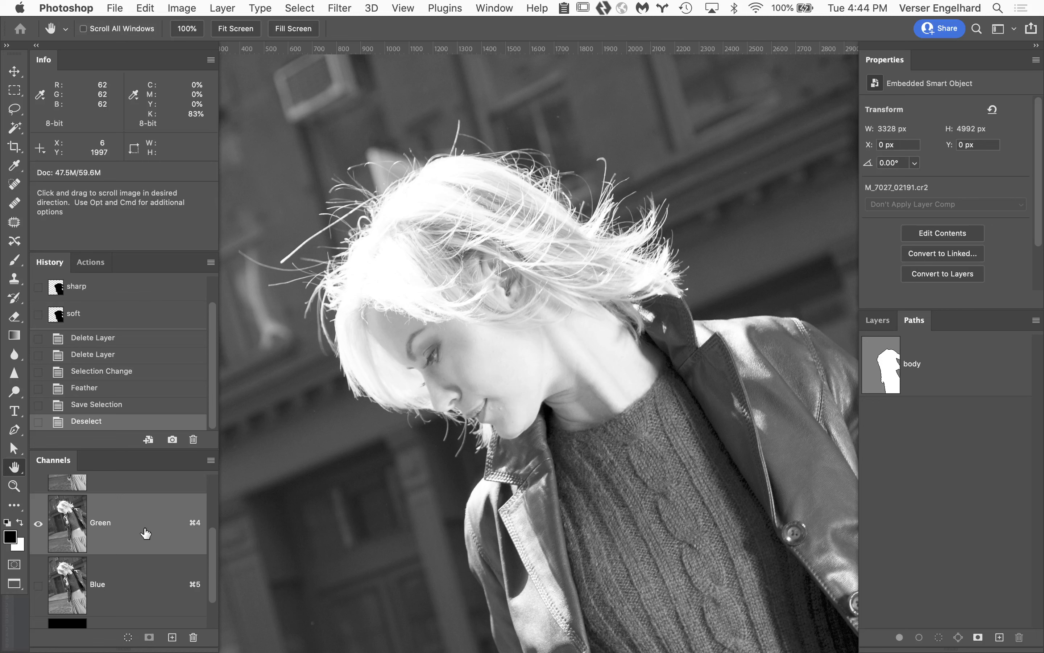
drag(146, 533, 171, 636)
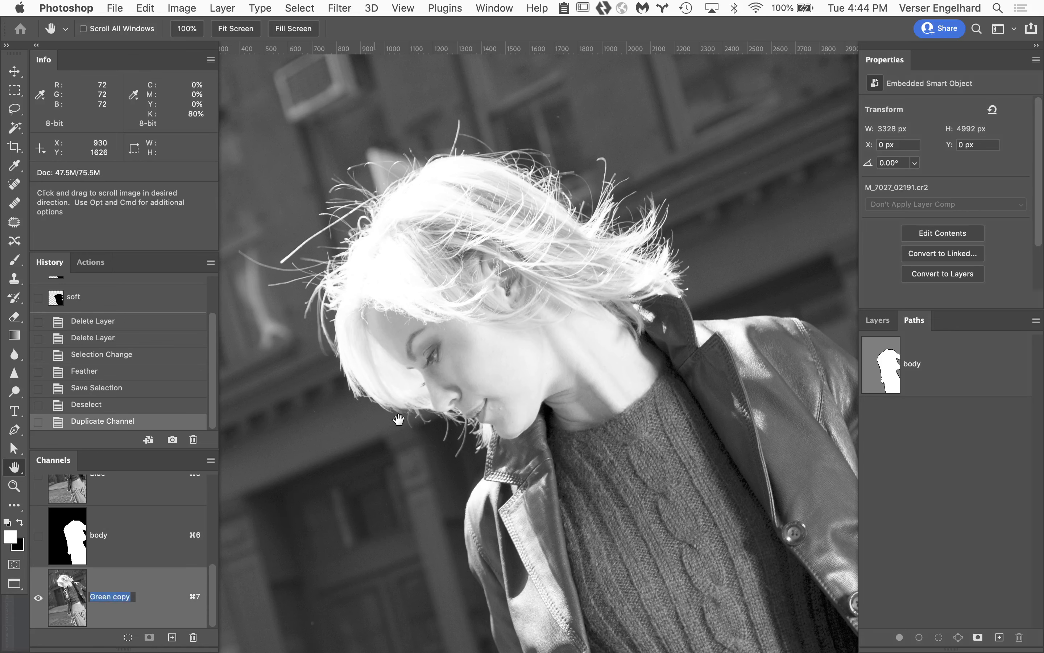
click(489, 347)
drag(552, 291, 566, 400)
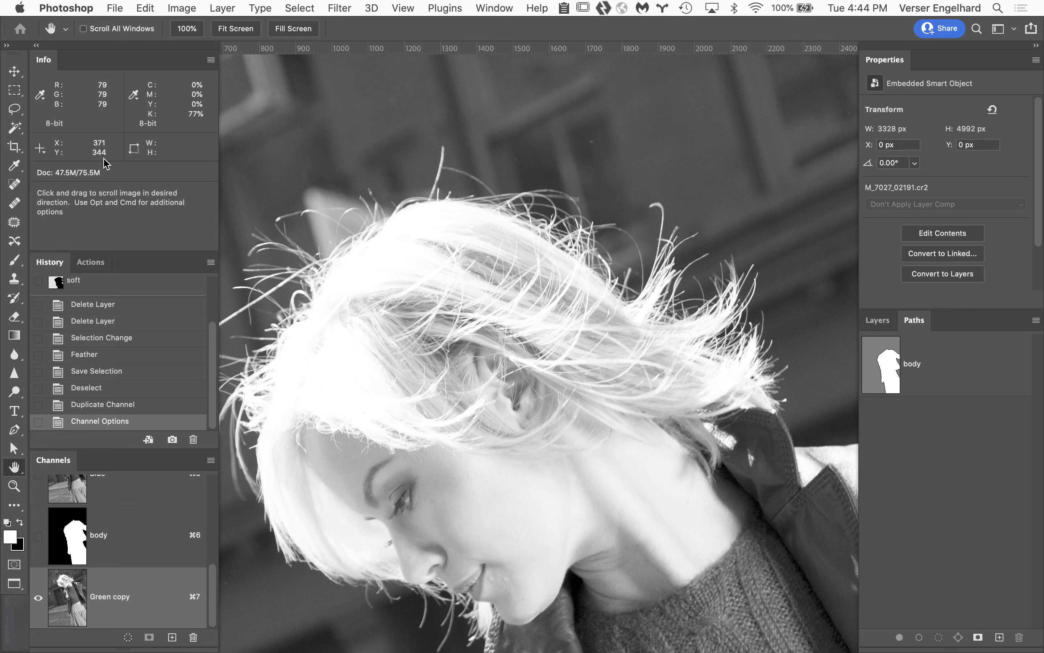
- Place one color sampler on the bright hair at the back of the head and another on the dark background above it
click(14, 166)
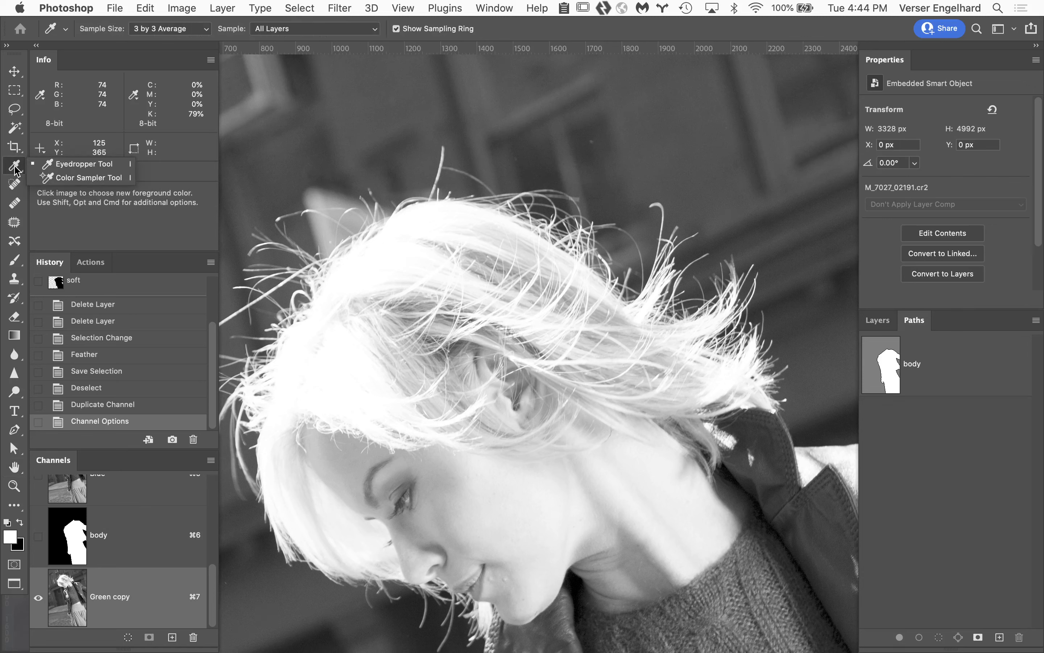
click(67, 178)
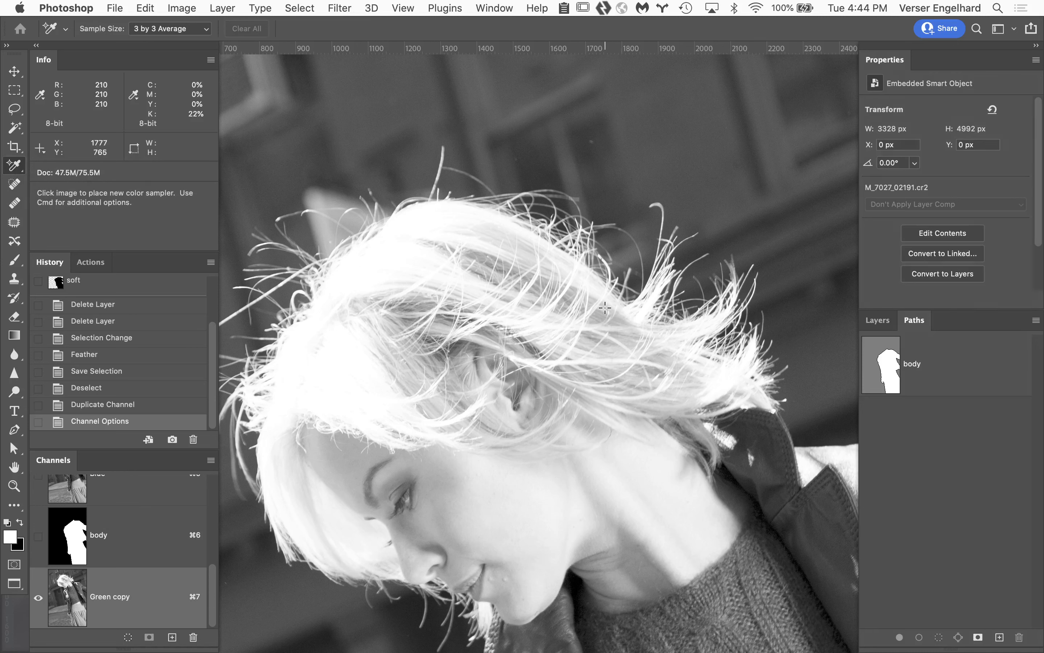
click(684, 329)
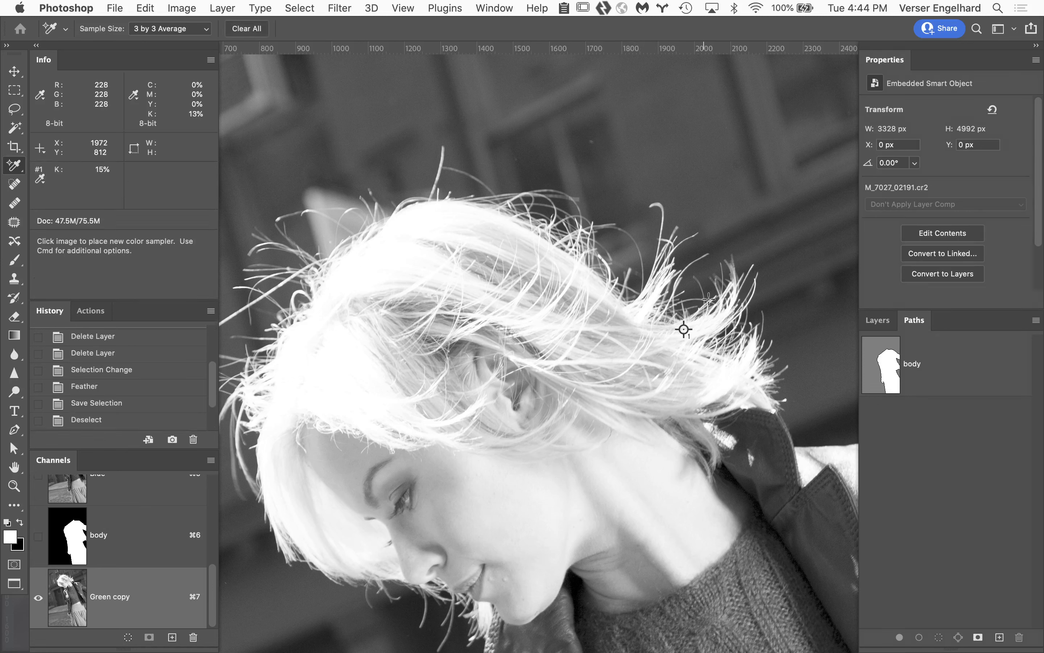
click(651, 173)
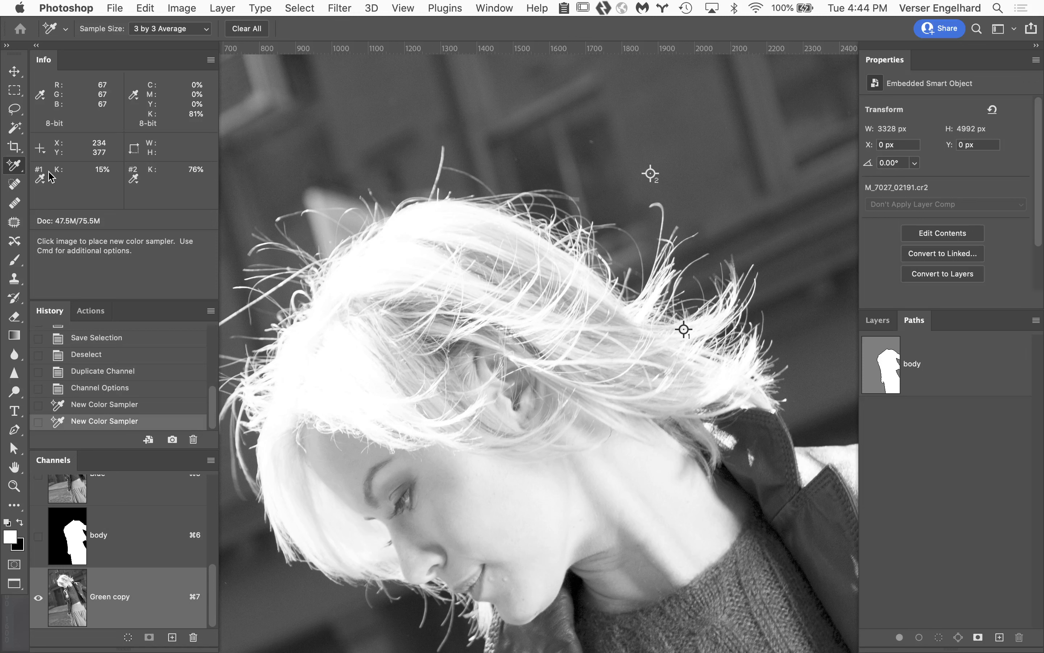
- Set the readouts of both color samplers to RGB Color
click(40, 180)
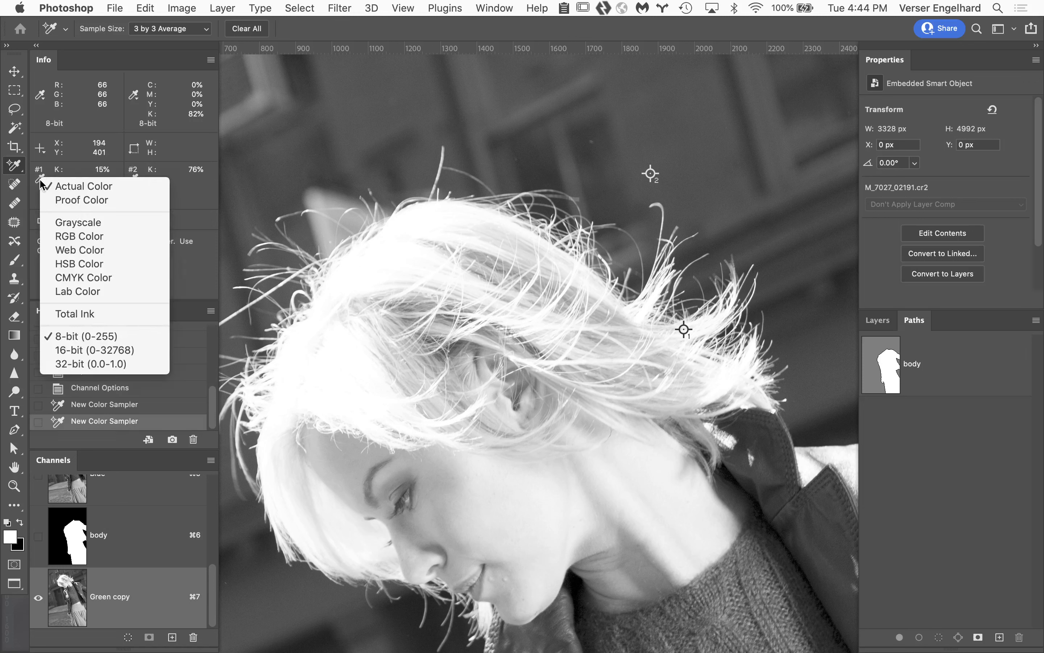
click(79, 236)
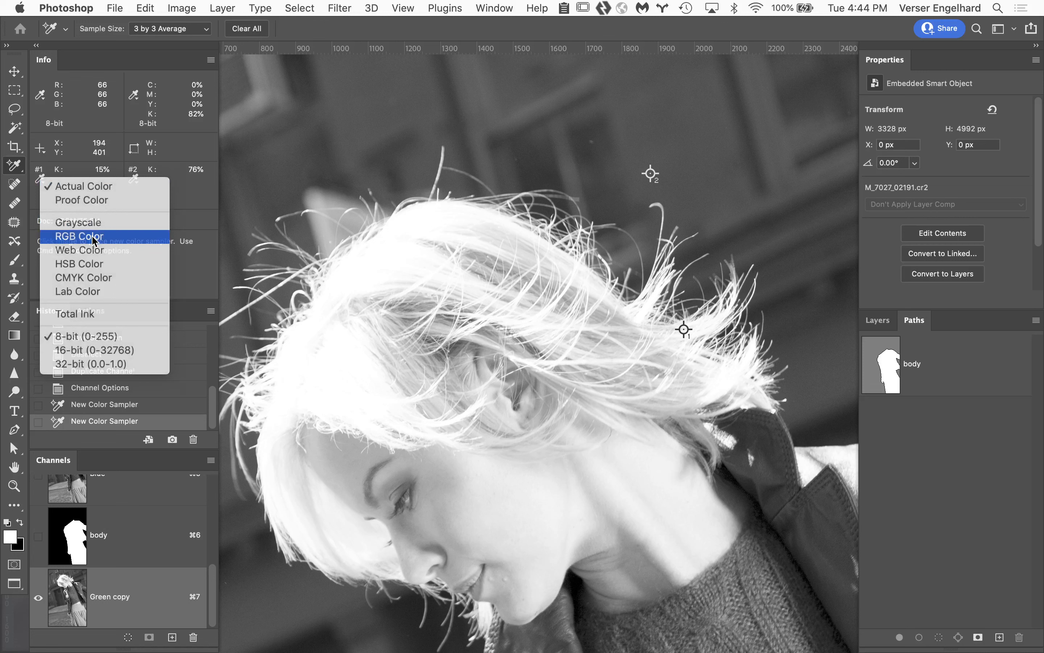
click(132, 177)
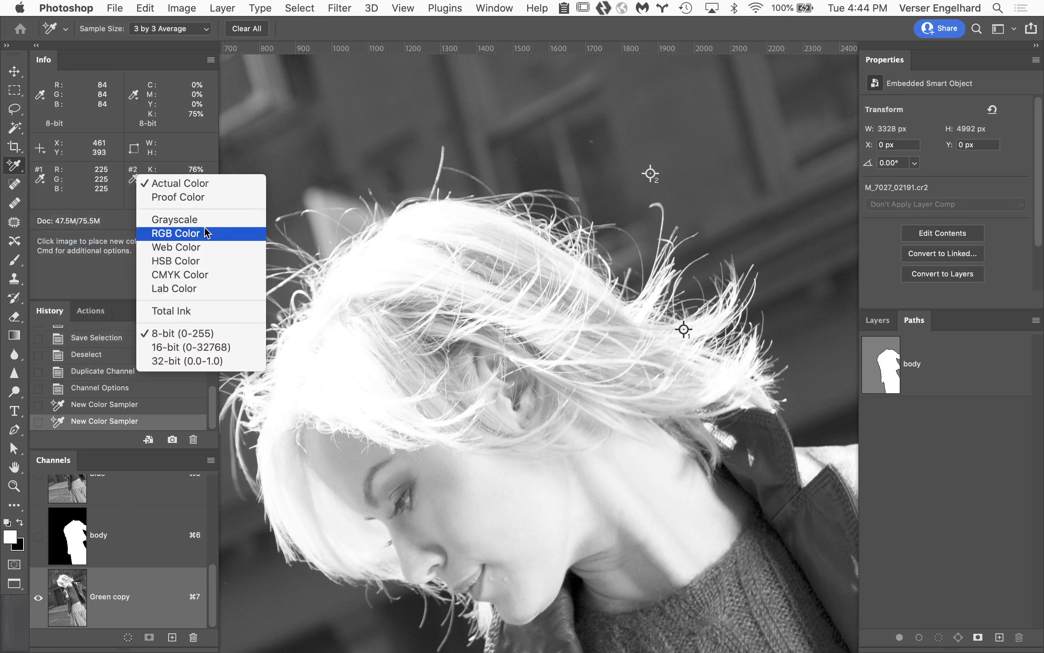
click(207, 233)
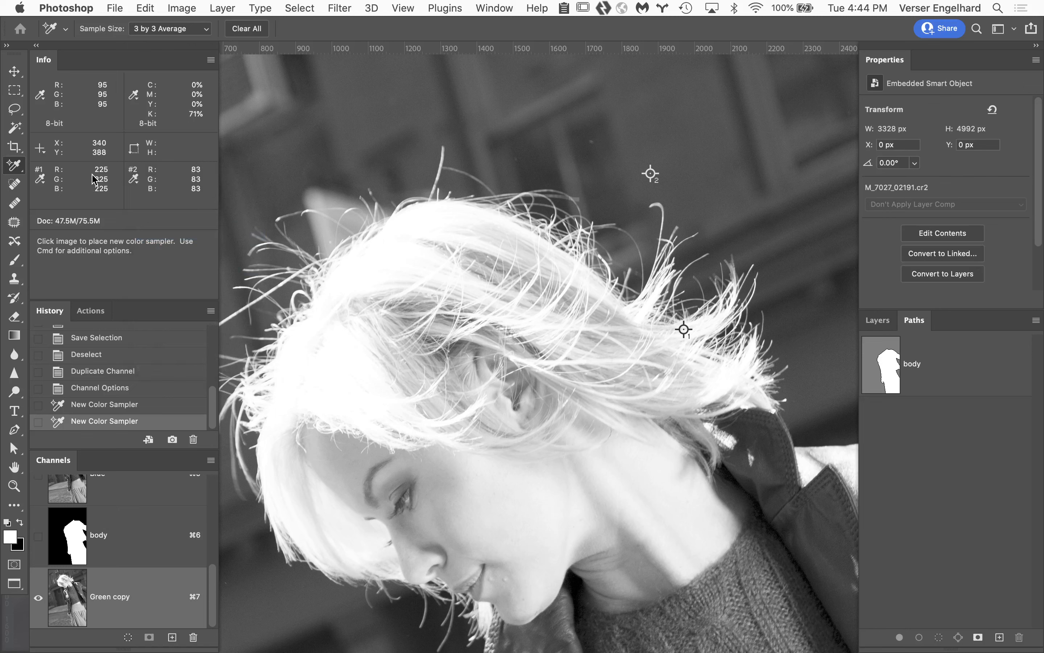
- Start a Levels adjustment on the duplicated green channel and set the black input level to 66
key(super+l)
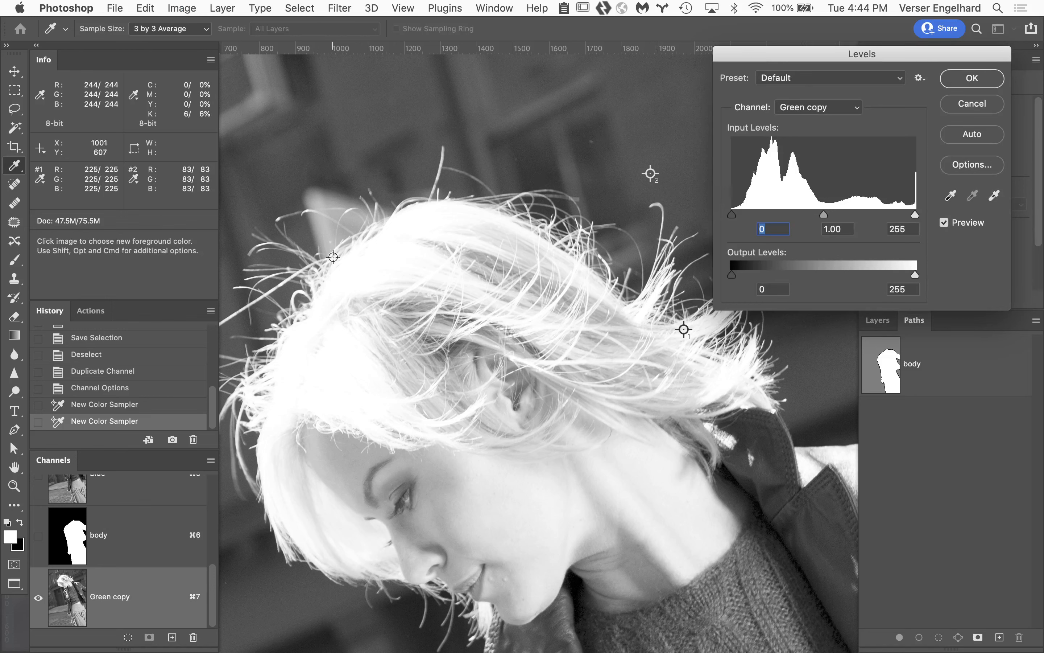
drag(732, 214, 777, 220)
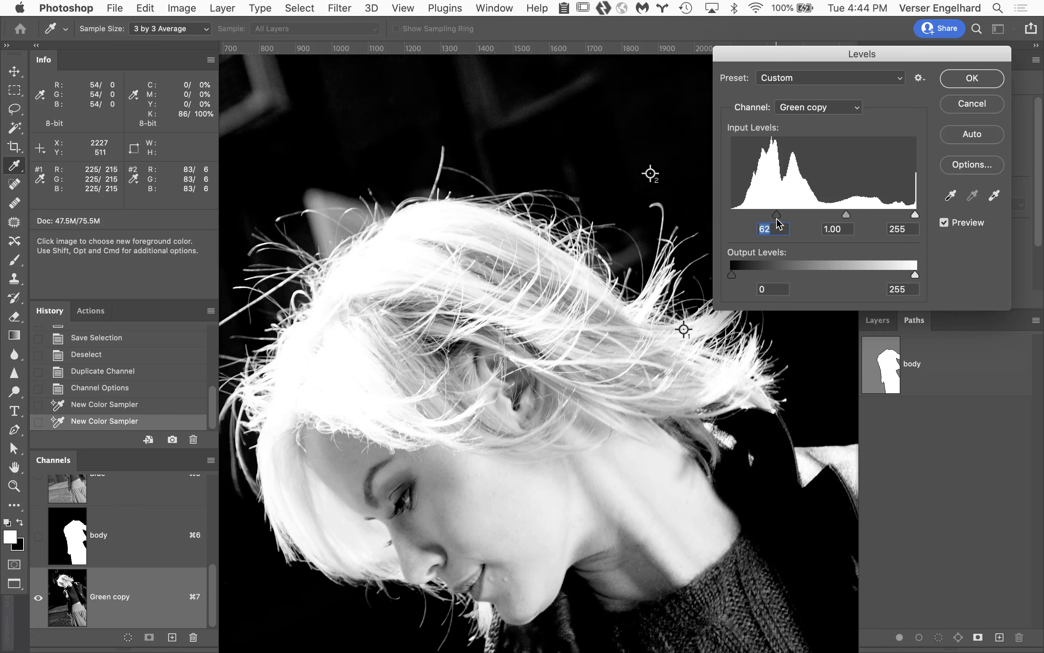
key(Up)
key(Up)
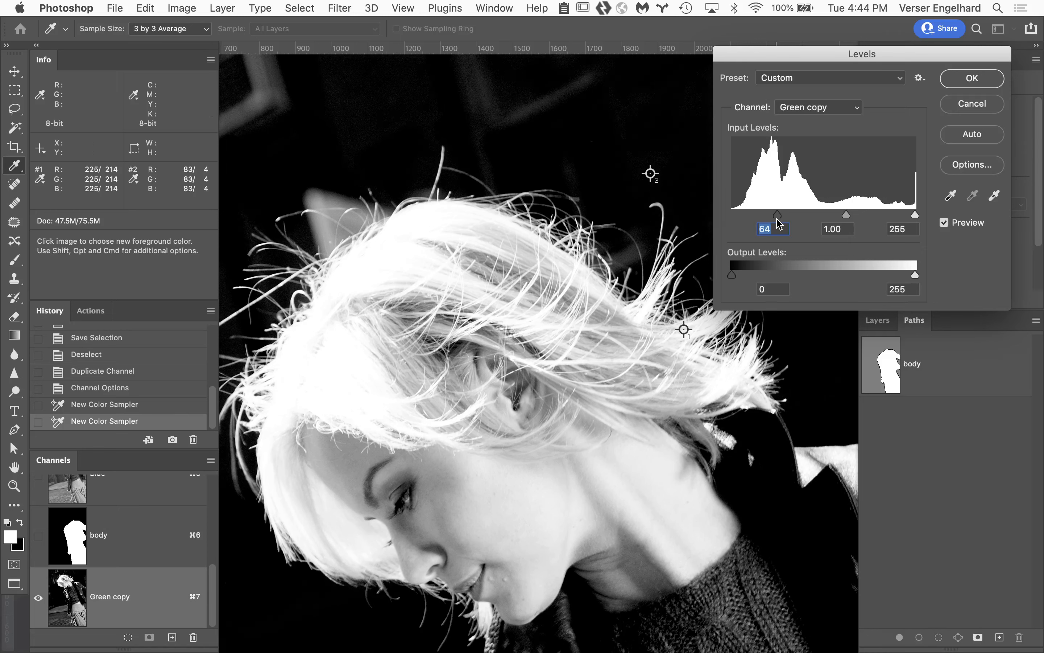
key(Up)
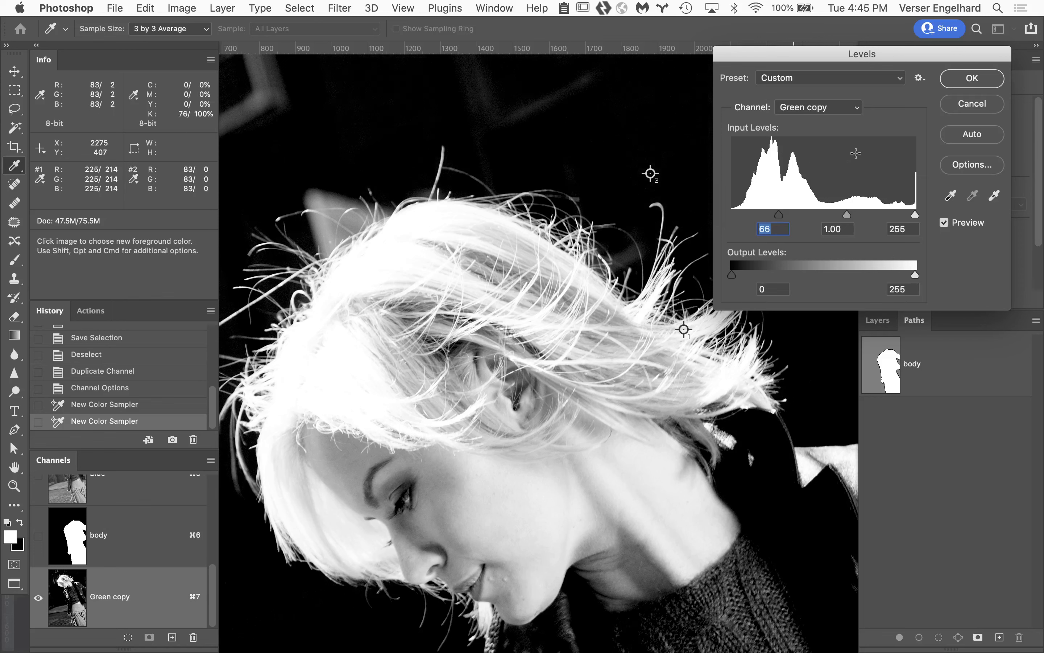
- Set the white input level of the Levels adjustment to 215
drag(915, 217, 885, 212)
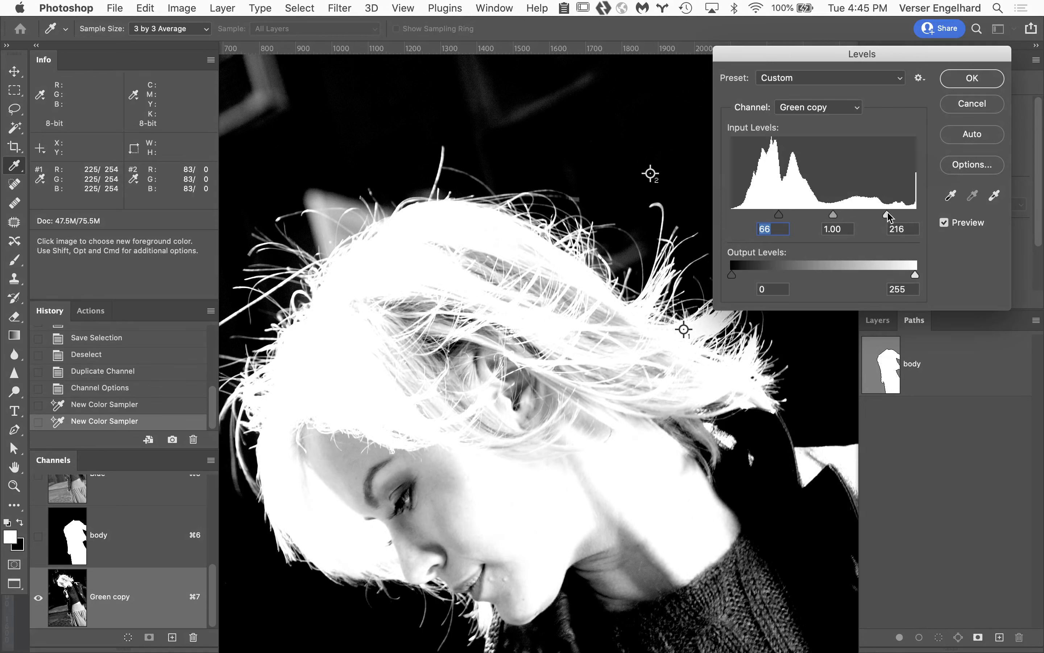
click(888, 213)
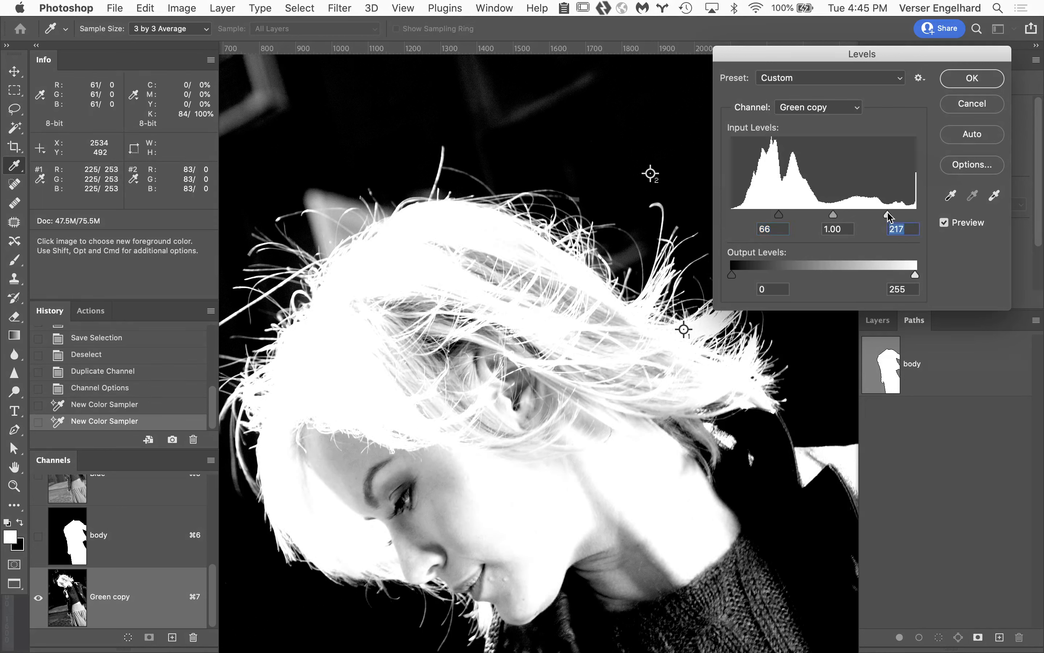
key(Up)
key(Down)
key(Down)
key(Down)
key(Down)
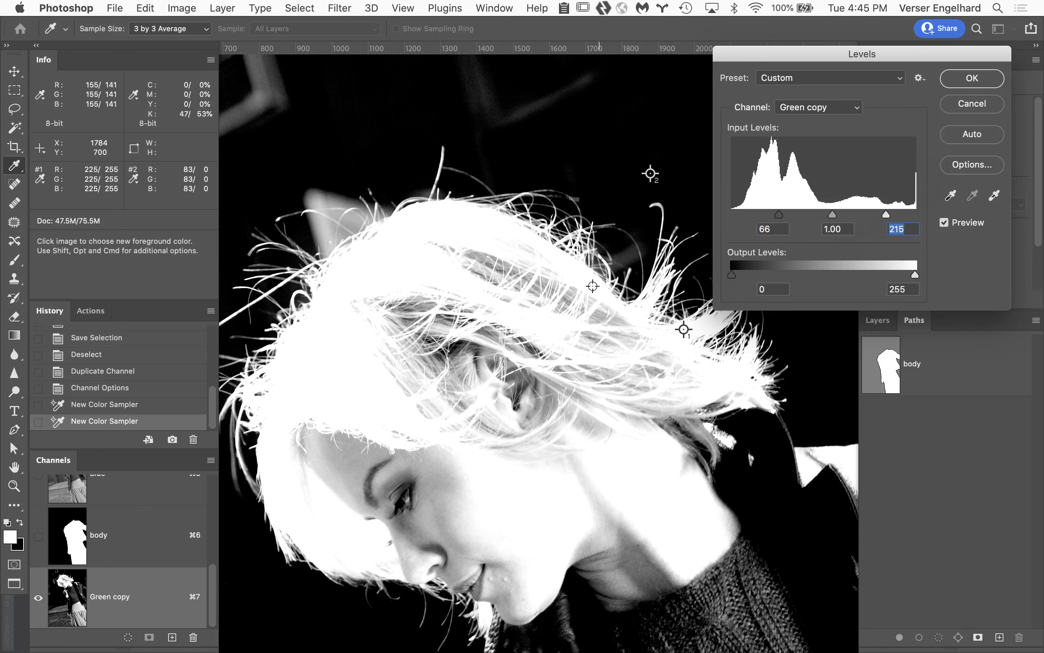
- Compare the hair edges with and without the Levels preview, and apply the adjustment
drag(593, 286, 613, 356)
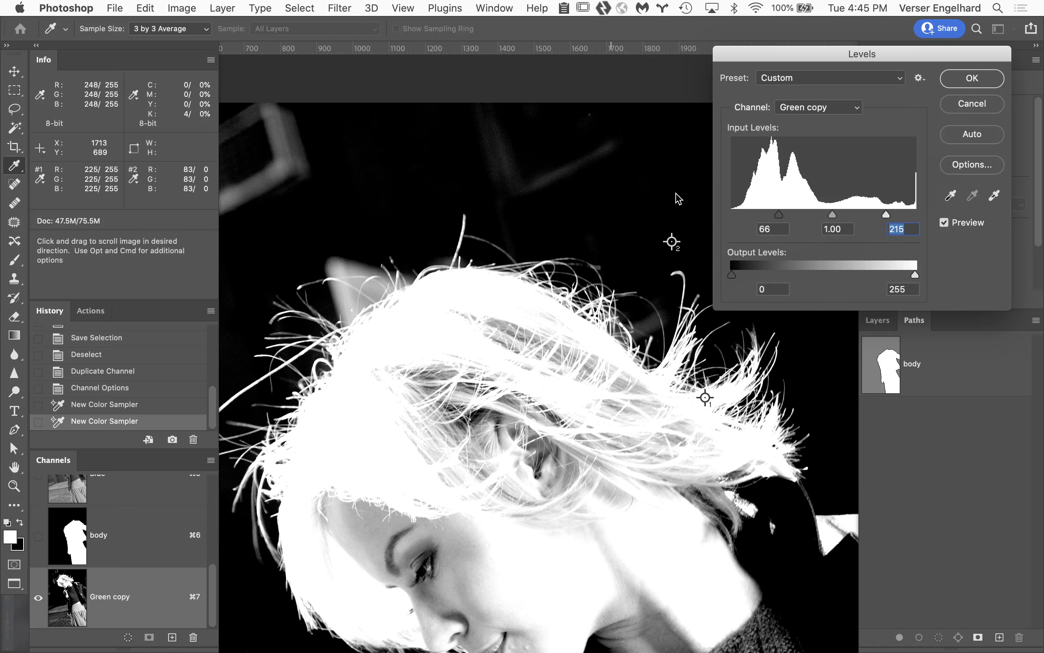
click(944, 223)
click(945, 223)
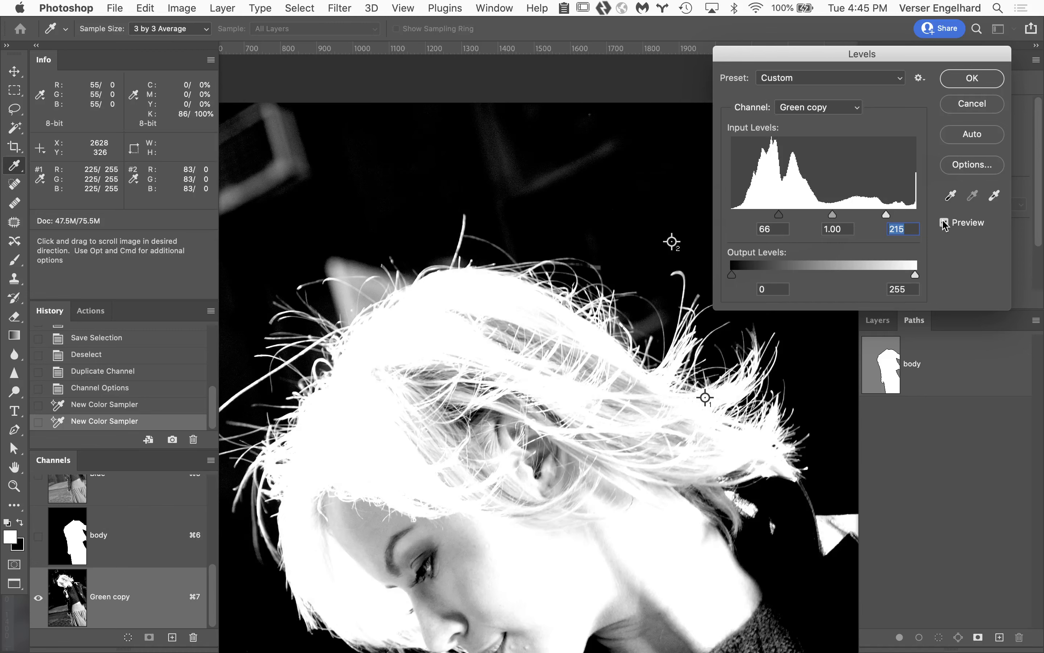
click(944, 223)
click(944, 223)
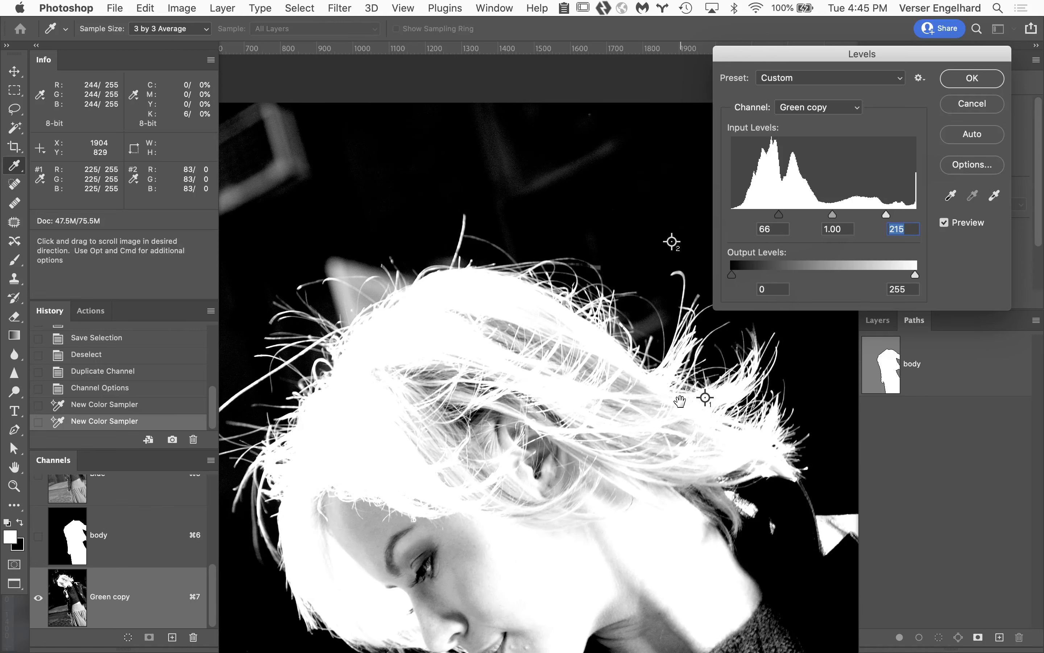
drag(679, 399, 644, 310)
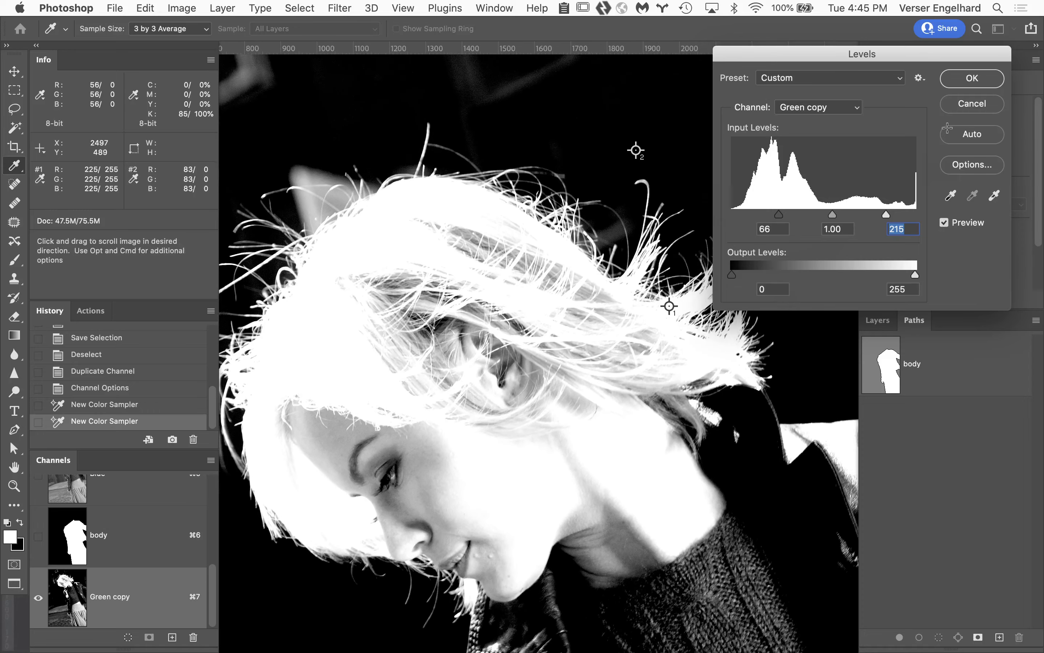
click(976, 77)
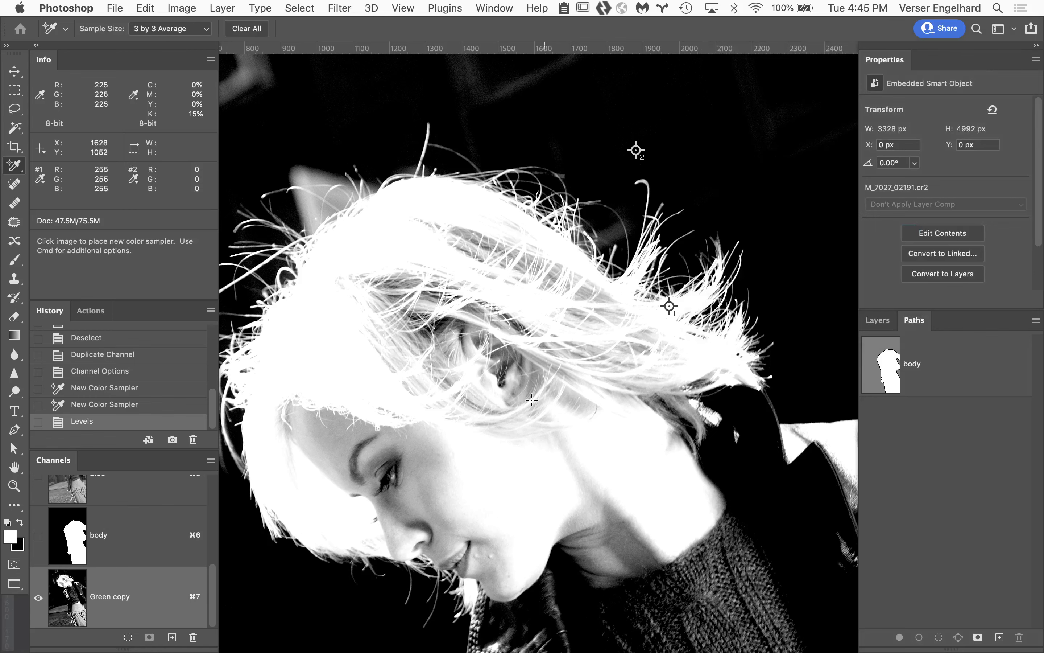
- Set up the Brush tool with a size of 125 px and 100% hardness
mouse_move(415, 392)
mouse_down()
mouse_move(547, 390)
mouse_move(505, 385)
mouse_up()
key(b)
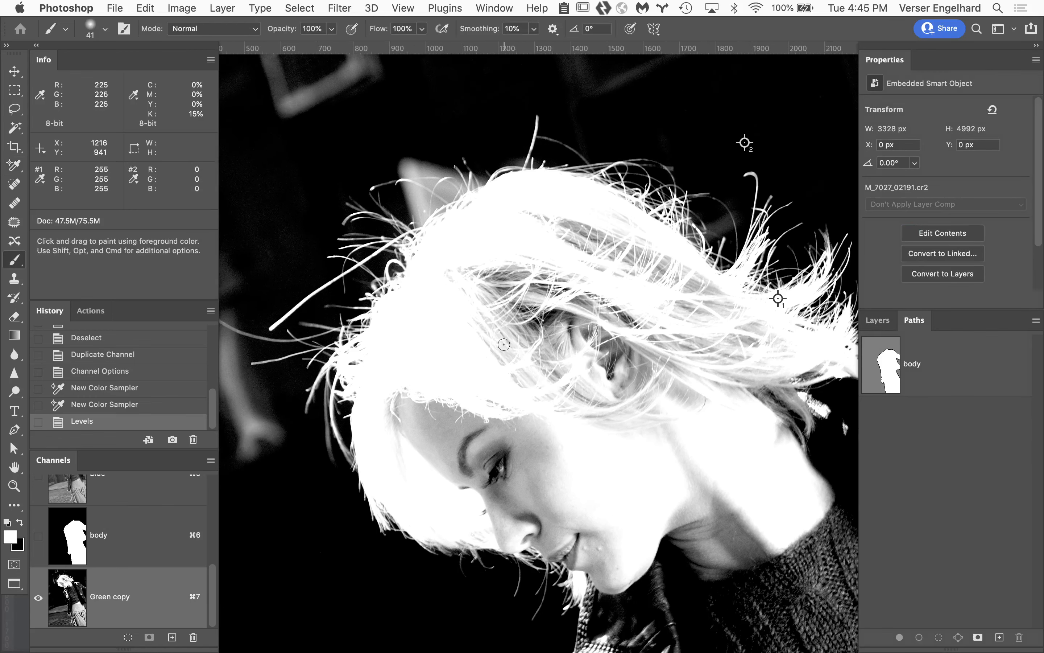
key(bracketright)
key(bracketright)
key(bracketright)
key(bracketright)
key(bracketright)
key(bracketright)
click(105, 30)
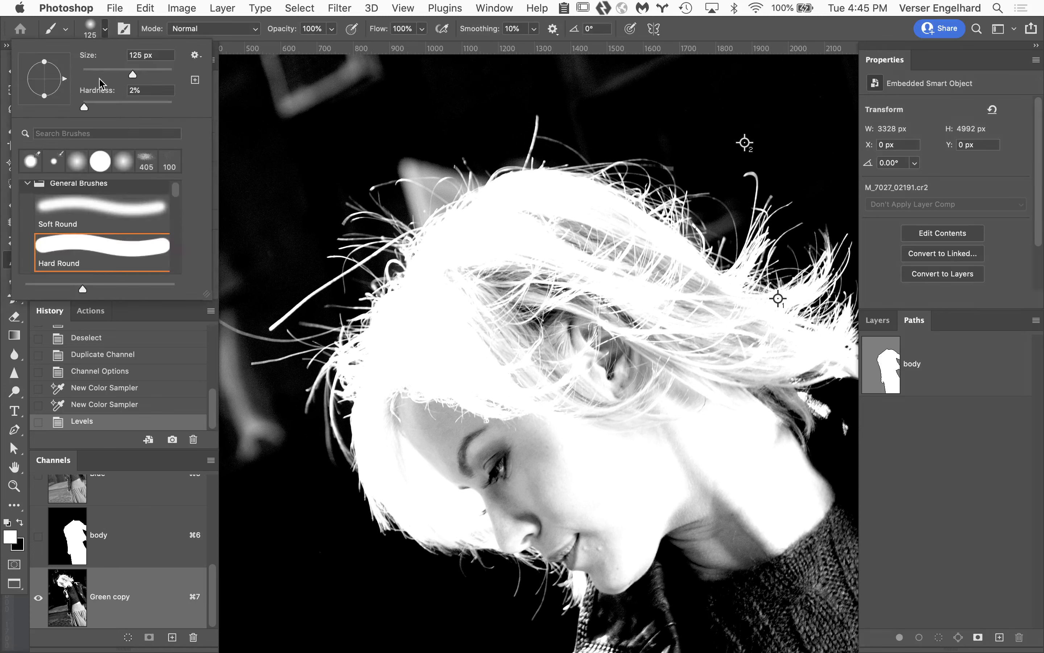
drag(84, 107, 173, 107)
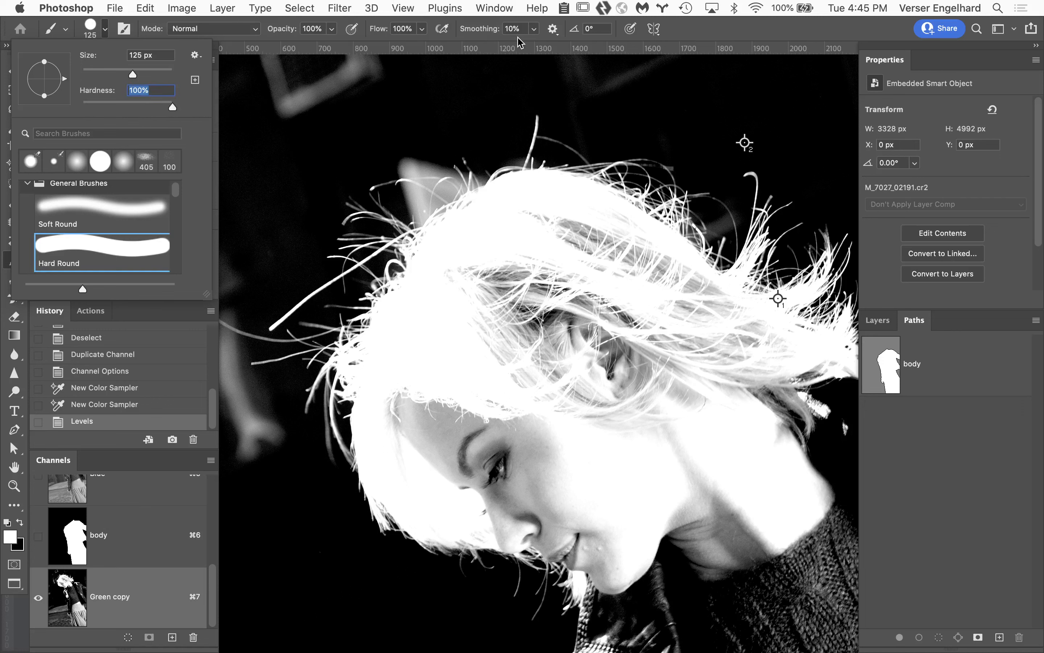
click(687, 36)
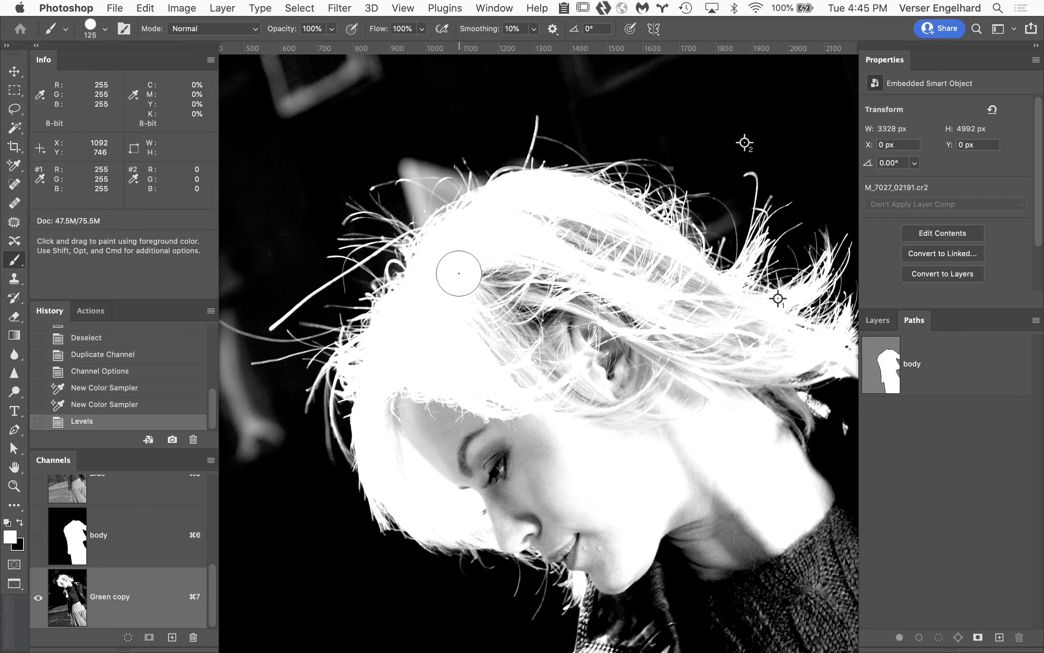
- Paint solid white inside the hair outline and over the lower face and neck on the Green copy channel
drag(459, 273, 497, 277)
mouse_move(547, 228)
mouse_down()
mouse_move(522, 229)
mouse_move(577, 235)
mouse_move(580, 219)
mouse_move(607, 224)
mouse_move(751, 318)
mouse_move(783, 346)
mouse_move(756, 361)
mouse_move(786, 413)
mouse_move(689, 319)
mouse_move(593, 255)
mouse_move(630, 239)
mouse_move(553, 235)
mouse_move(461, 270)
mouse_move(409, 333)
mouse_move(397, 407)
mouse_move(413, 466)
mouse_move(538, 508)
mouse_move(500, 503)
mouse_move(604, 546)
mouse_move(616, 574)
mouse_move(633, 576)
mouse_move(644, 543)
mouse_move(706, 515)
mouse_move(702, 571)
mouse_move(693, 570)
mouse_move(703, 576)
mouse_move(632, 610)
mouse_move(619, 591)
mouse_move(617, 604)
mouse_move(689, 426)
mouse_move(525, 436)
mouse_up()
mouse_move(641, 269)
mouse_down()
mouse_move(676, 309)
mouse_move(659, 354)
mouse_move(553, 448)
mouse_move(587, 439)
mouse_move(643, 309)
mouse_move(607, 313)
mouse_move(558, 415)
mouse_move(584, 346)
mouse_move(557, 312)
mouse_move(560, 383)
mouse_move(541, 324)
mouse_move(514, 392)
mouse_move(504, 382)
mouse_move(514, 434)
mouse_move(621, 462)
mouse_up()
key(space)
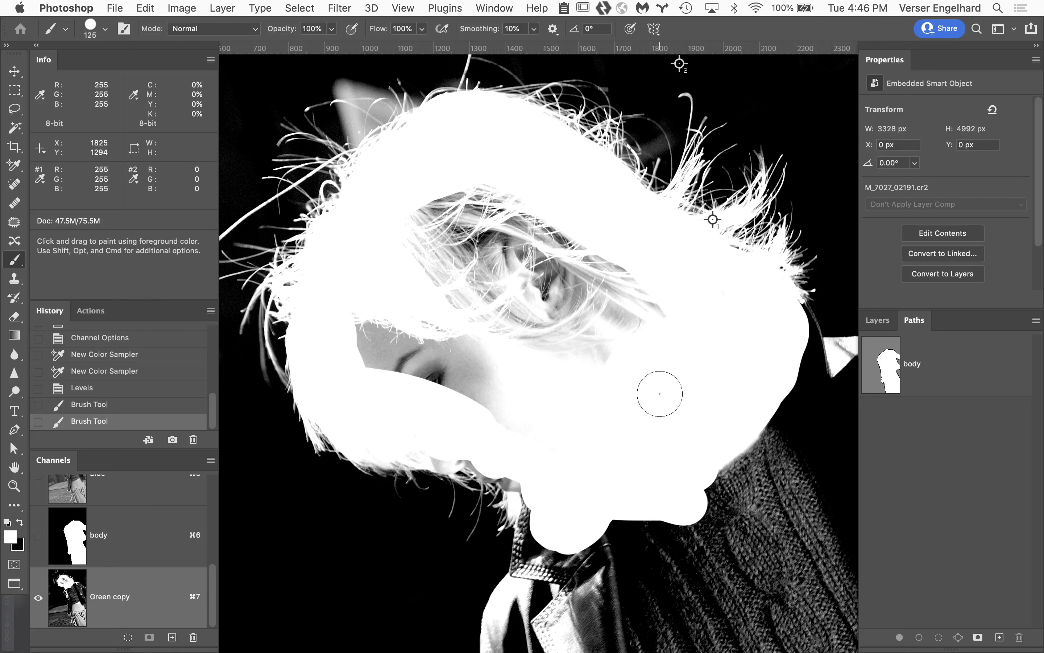
- Lasso around the remaining gray interior of the head, fill the selection with white, and deselect
key(l)
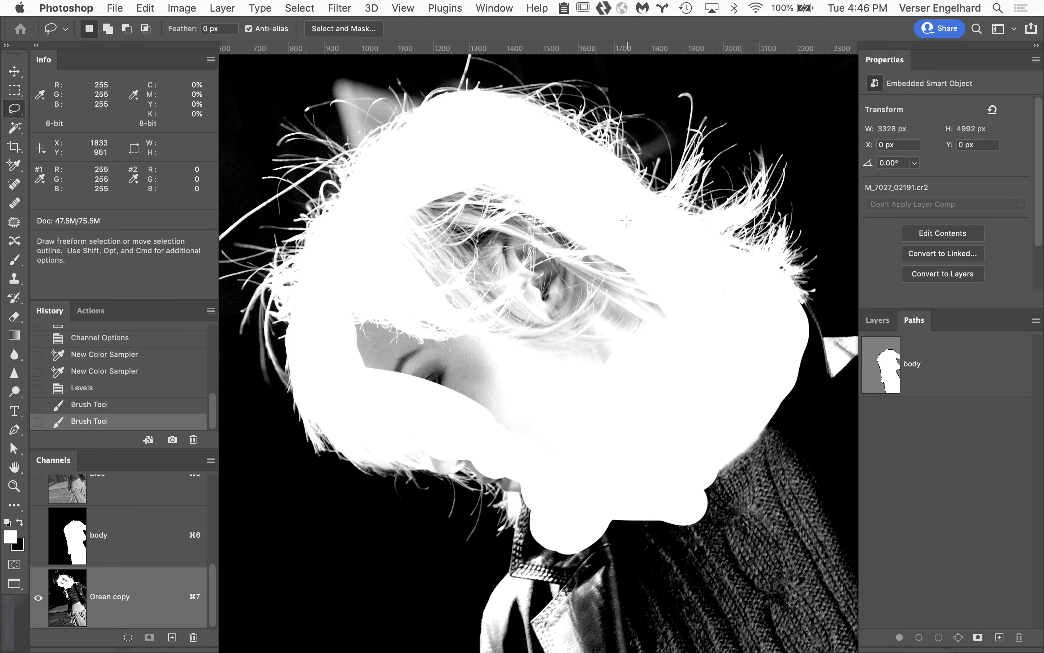
mouse_move(499, 147)
mouse_down()
mouse_move(395, 160)
mouse_move(338, 228)
mouse_move(322, 325)
mouse_up()
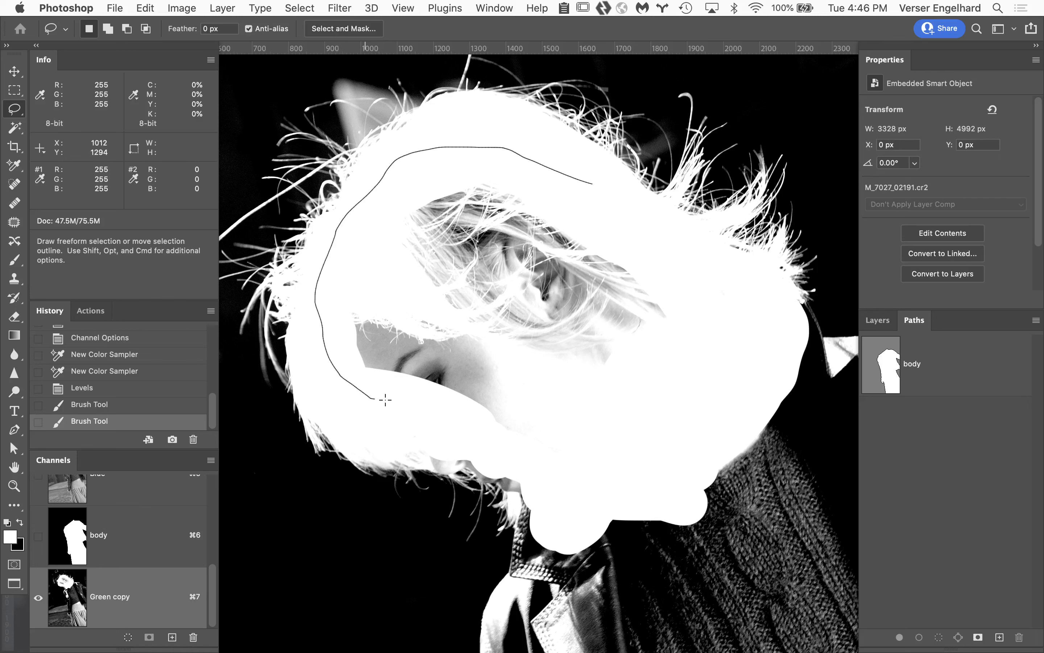
mouse_move(546, 459)
mouse_down()
mouse_move(591, 470)
mouse_move(680, 412)
mouse_move(706, 310)
mouse_up()
drag(614, 207, 616, 207)
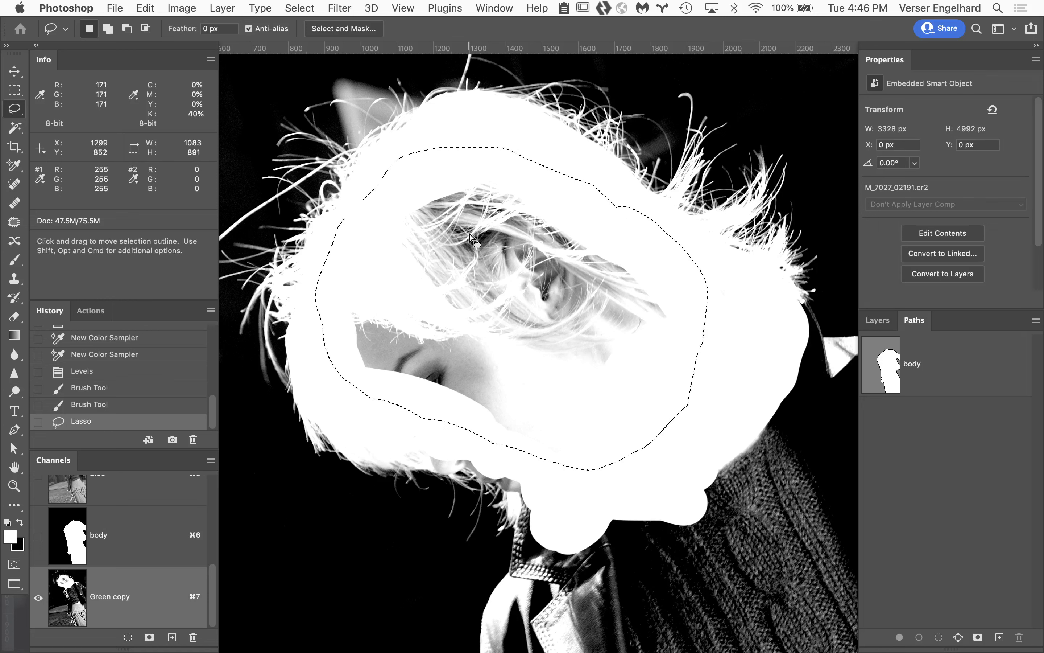
key(alt)
key(alt+BackSpace)
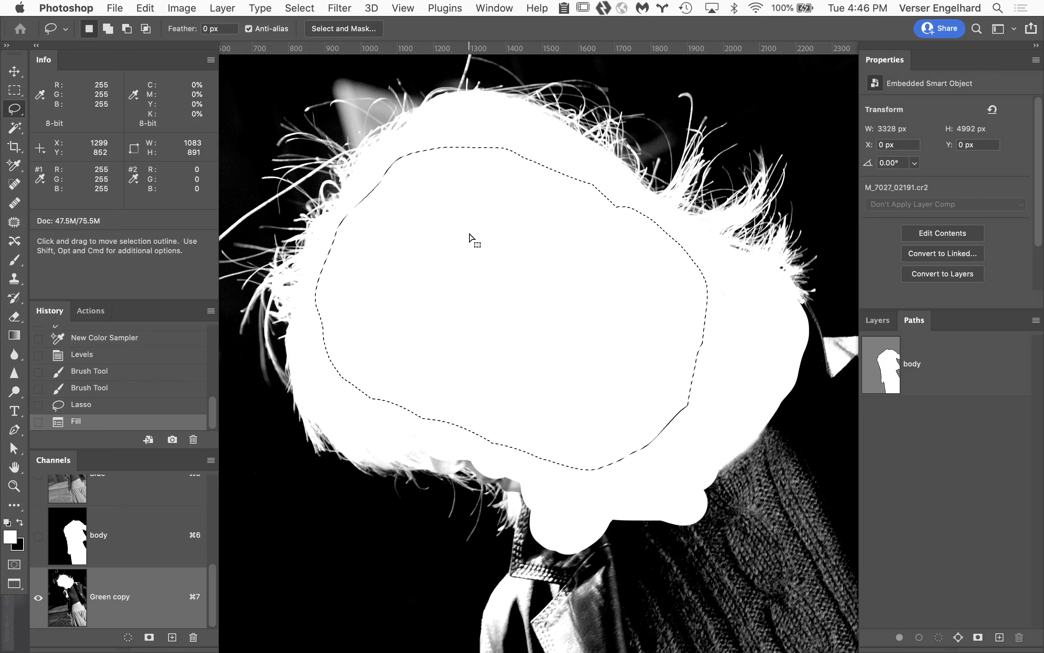
key(cmd+d)
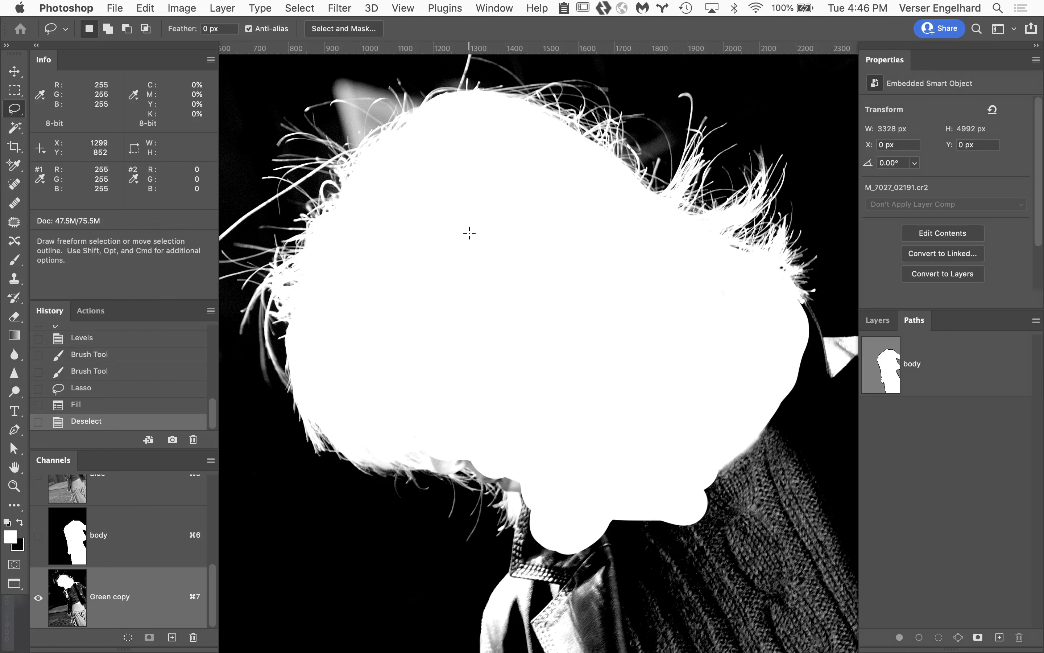
- Set the Brush tool to Overlay mode with 58% hardness for refining the hair edge below the face
key(cmd+space)
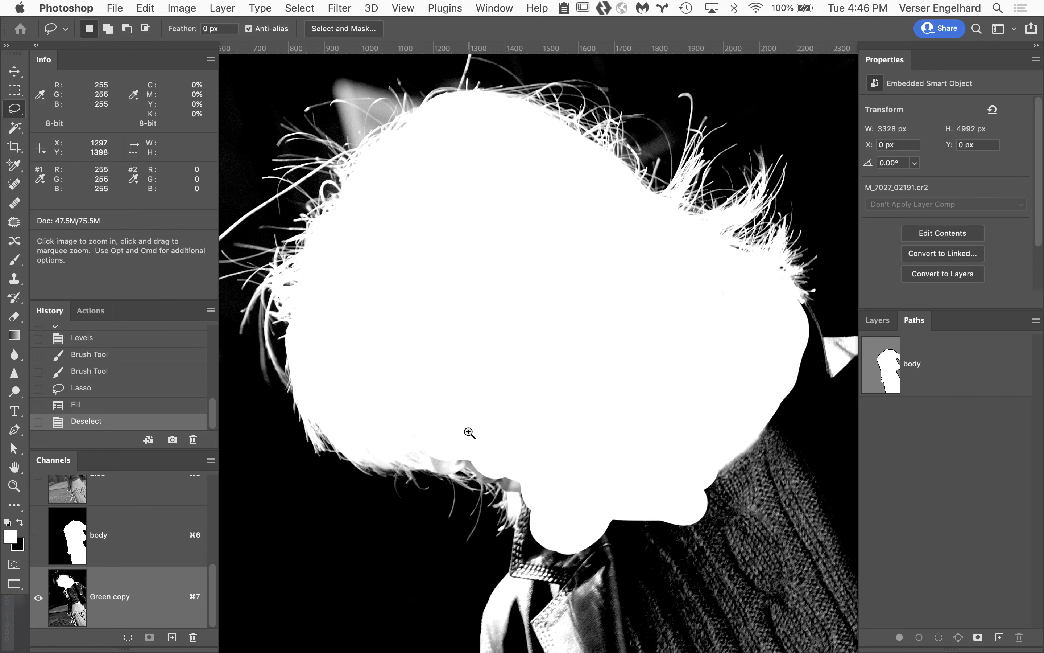
click(470, 430)
drag(566, 466, 579, 387)
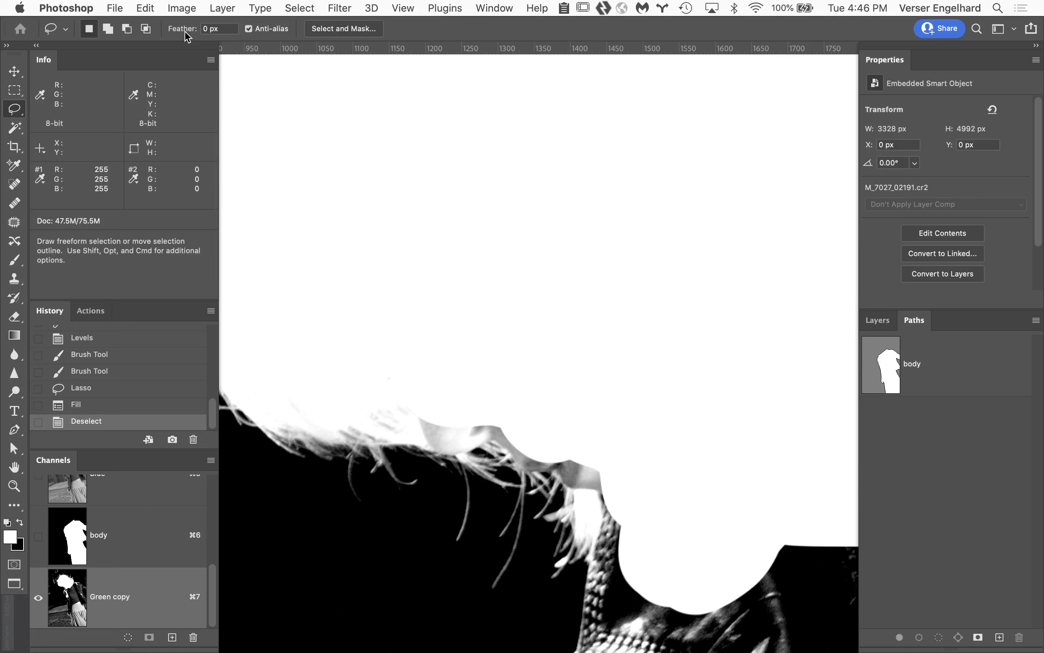
key(b)
click(221, 28)
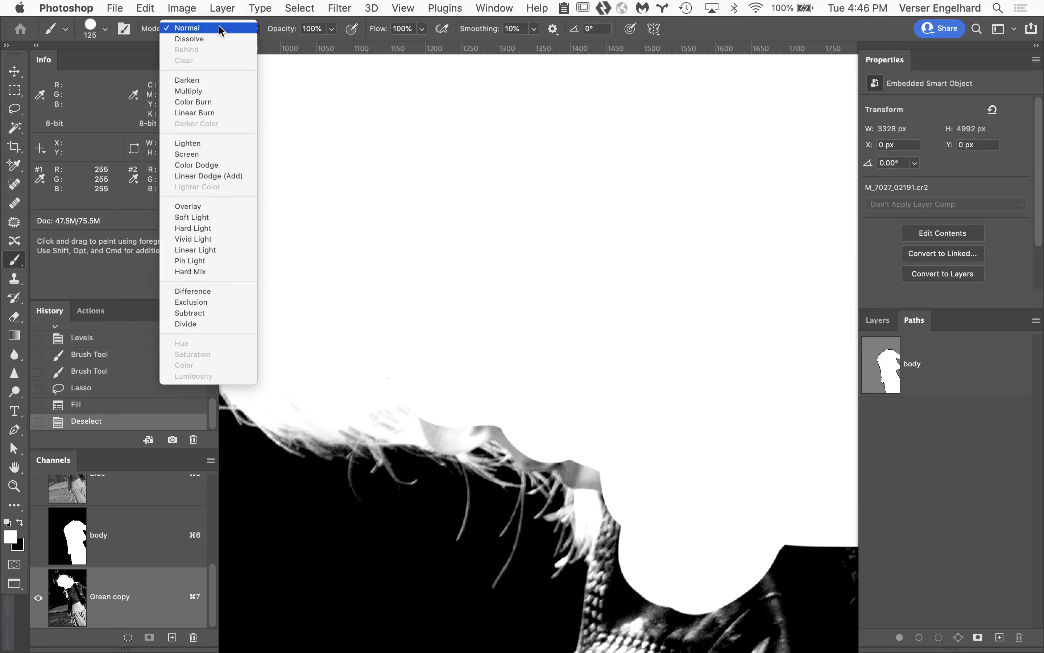
click(214, 206)
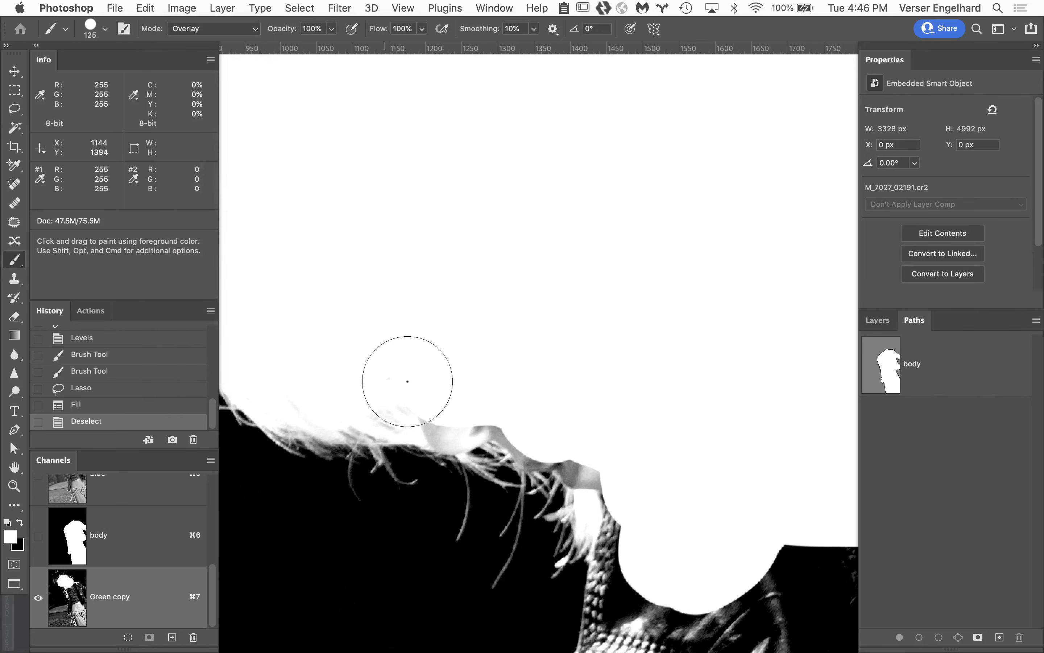
click(104, 30)
click(135, 103)
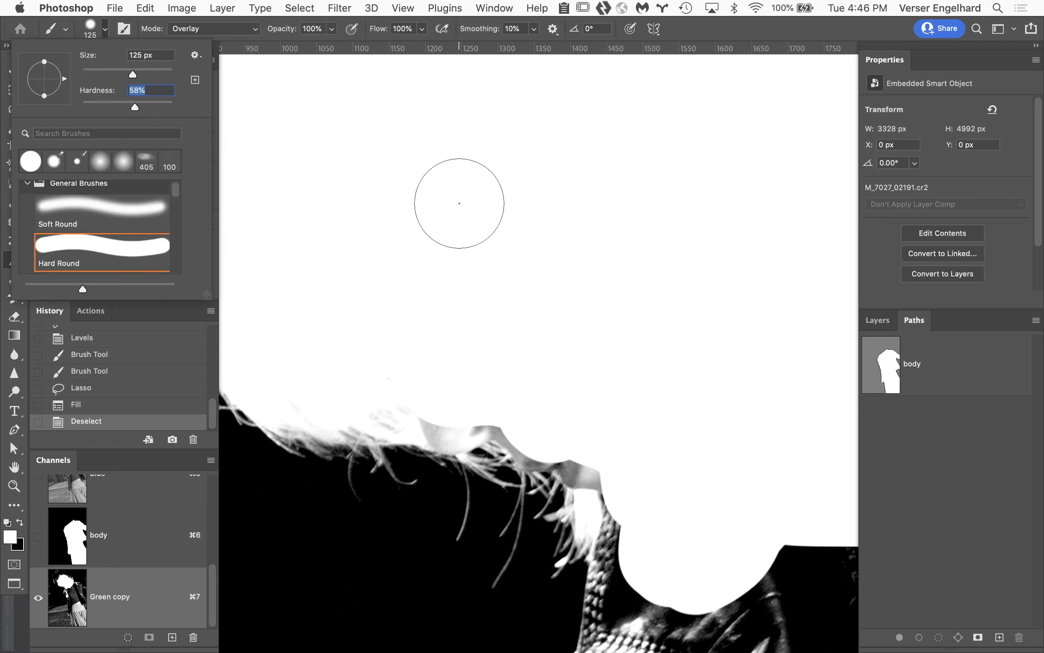
click(459, 204)
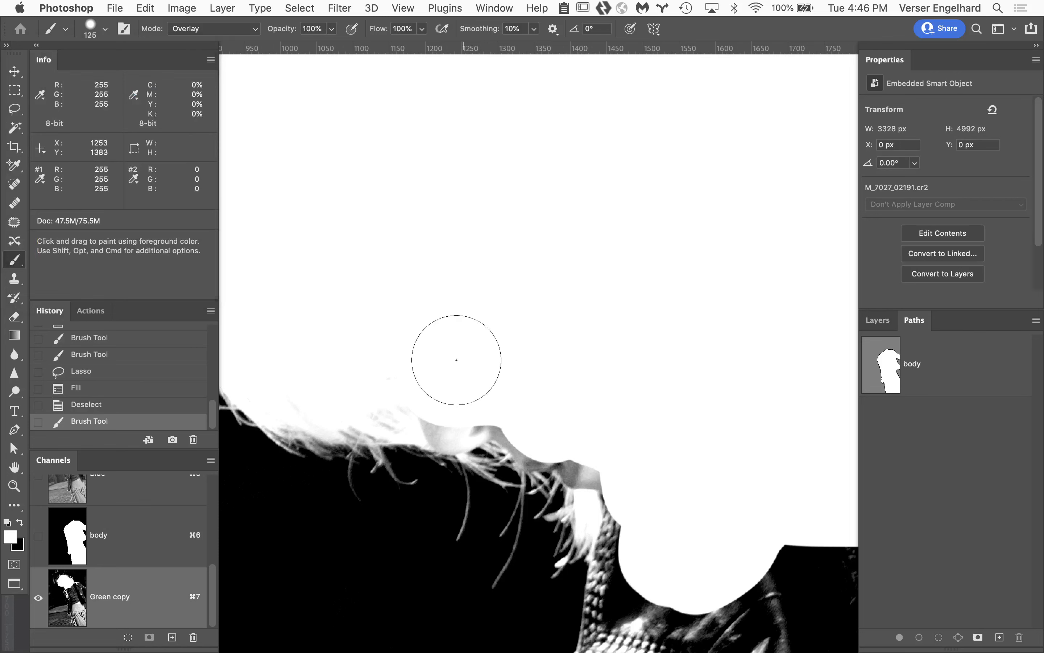
- Paint white in Overlay mode over the gray areas along the lower hair edge and beside the jacket collar
mouse_move(364, 378)
mouse_down()
mouse_move(585, 453)
mouse_move(563, 435)
mouse_move(633, 482)
mouse_move(580, 435)
mouse_move(636, 476)
mouse_move(638, 551)
mouse_move(697, 458)
mouse_up()
drag(697, 458, 531, 350)
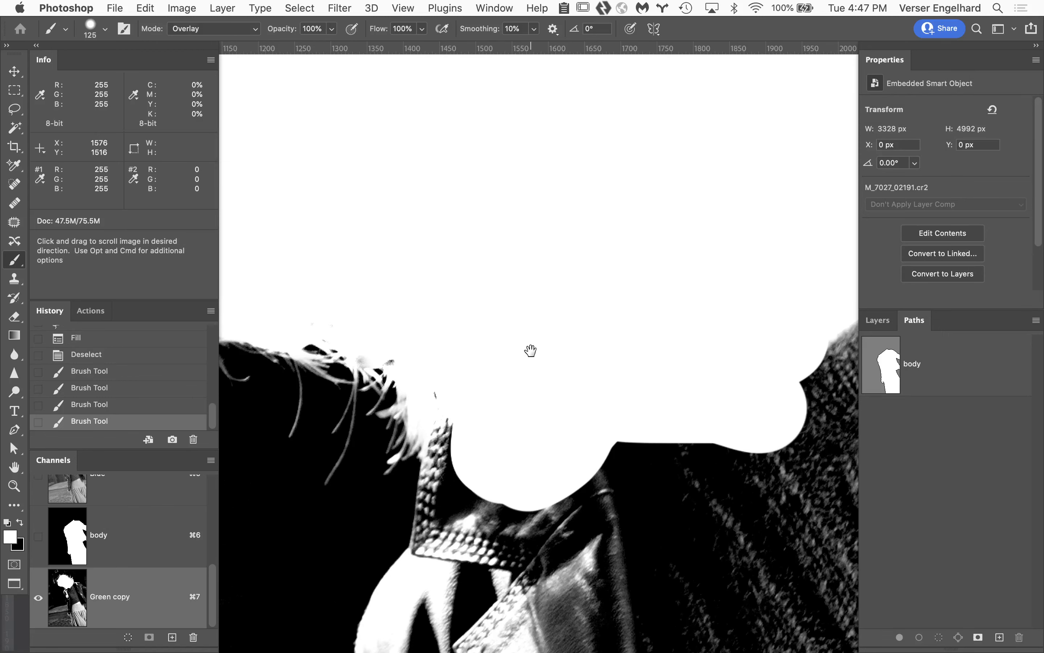
mouse_move(484, 437)
mouse_down()
mouse_move(464, 434)
mouse_move(467, 446)
mouse_up()
click(463, 433)
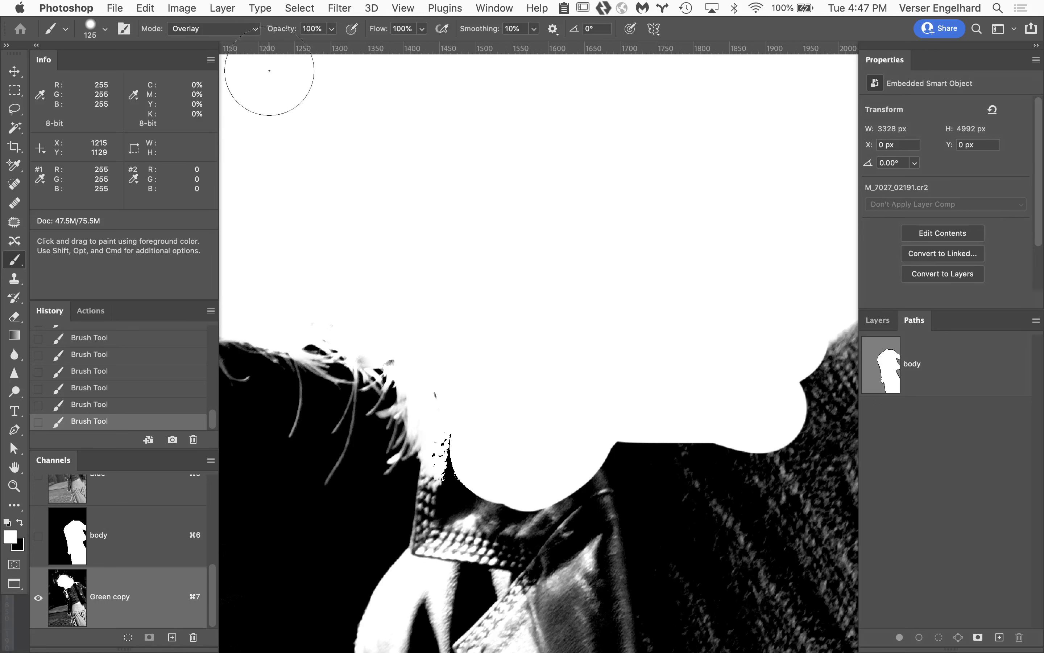
- Return the brush to Normal mode with the Hard Round preset and paint white over the dark specks beside the collar
click(228, 30)
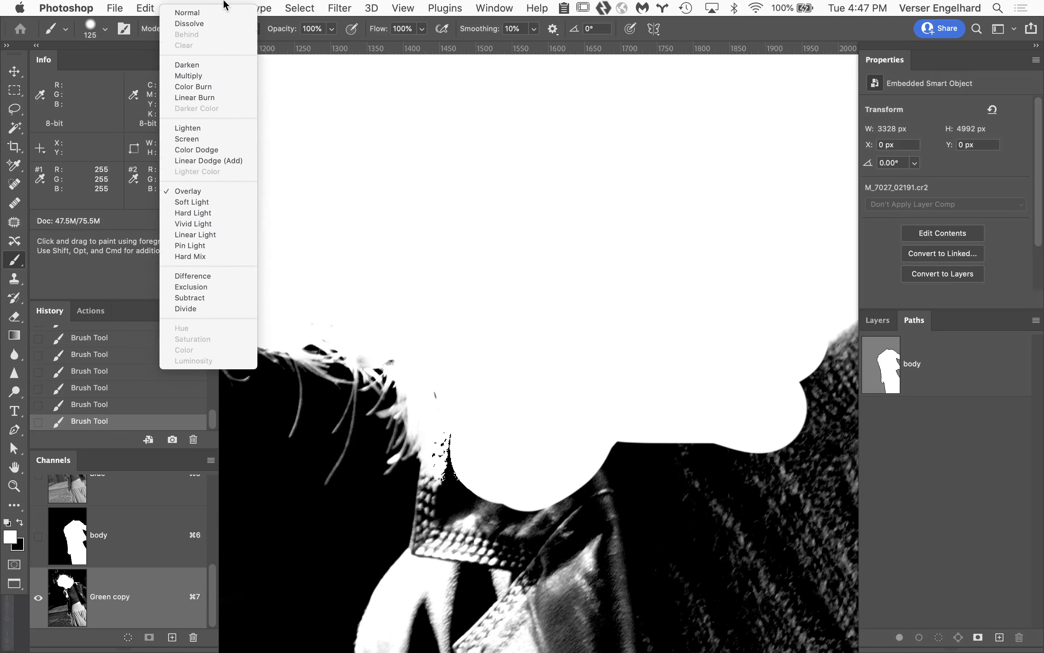
click(216, 14)
click(105, 28)
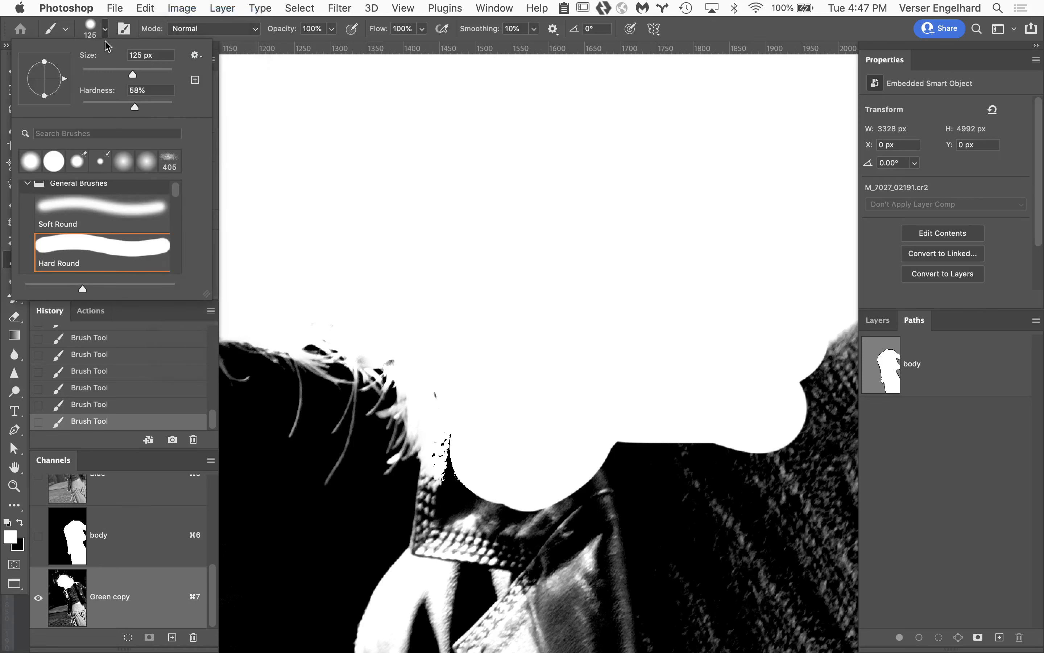
drag(130, 103, 59, 95)
click(101, 249)
click(562, 230)
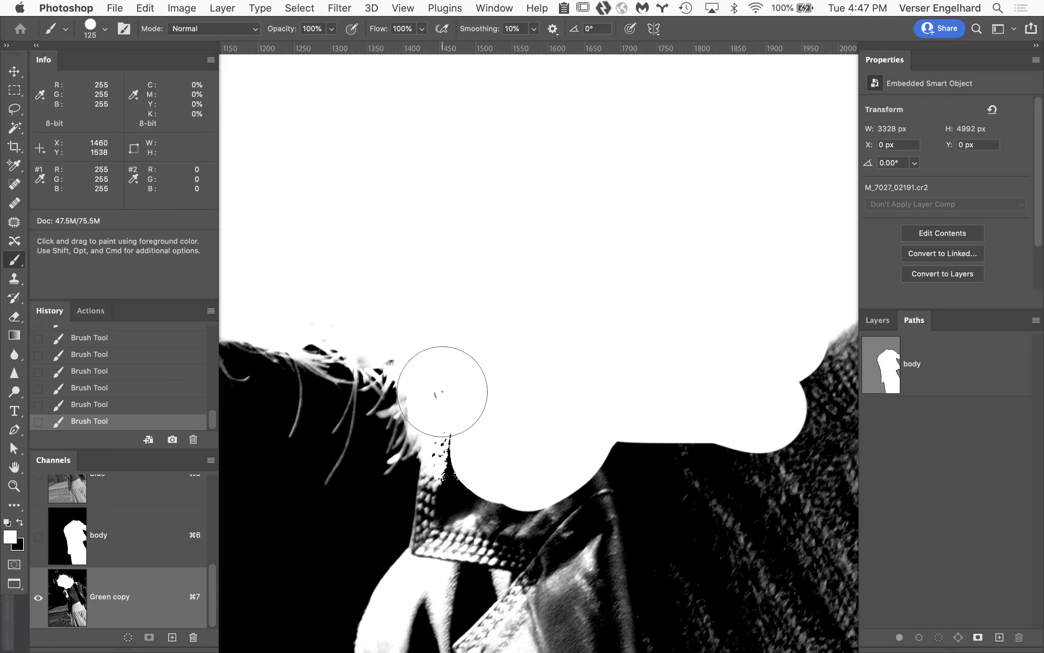
click(477, 449)
- Paint solid white at the back of the hair near the nape, and check the remaining hair edges around the head
key(space)
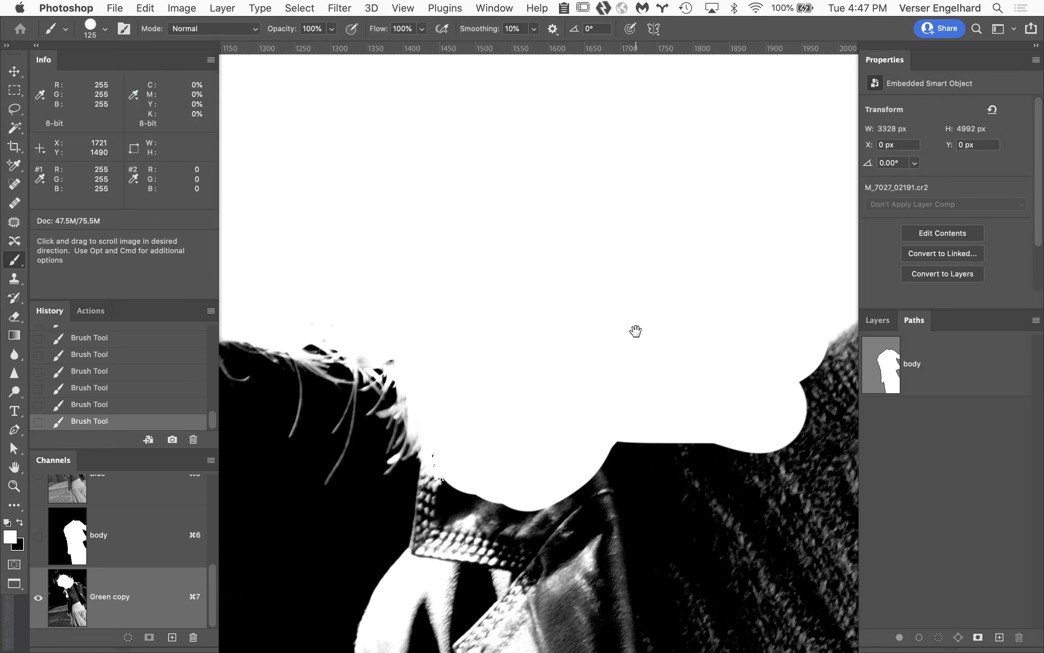
drag(637, 331, 356, 412)
drag(501, 343, 461, 367)
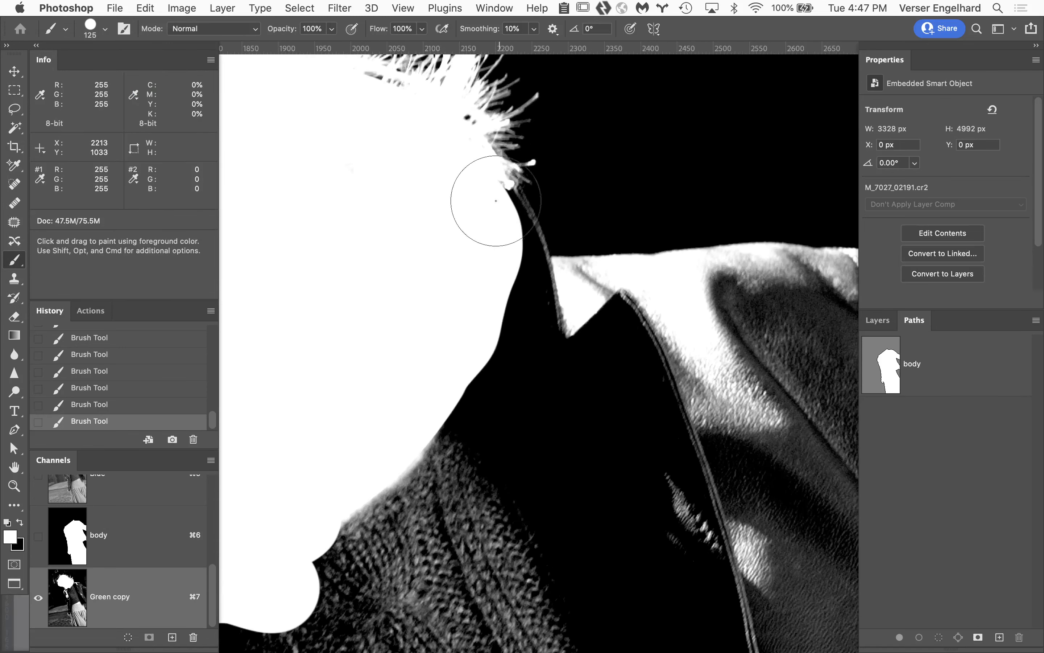
click(482, 215)
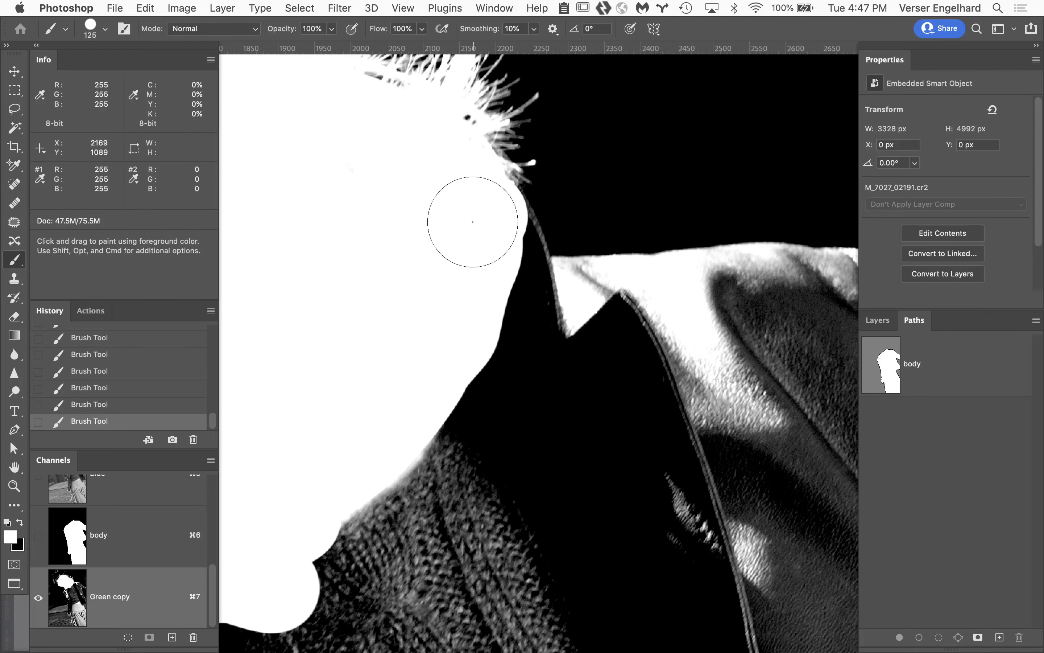
mouse_move(415, 308)
mouse_down()
mouse_move(629, 609)
mouse_move(831, 652)
mouse_up()
drag(750, 621, 842, 652)
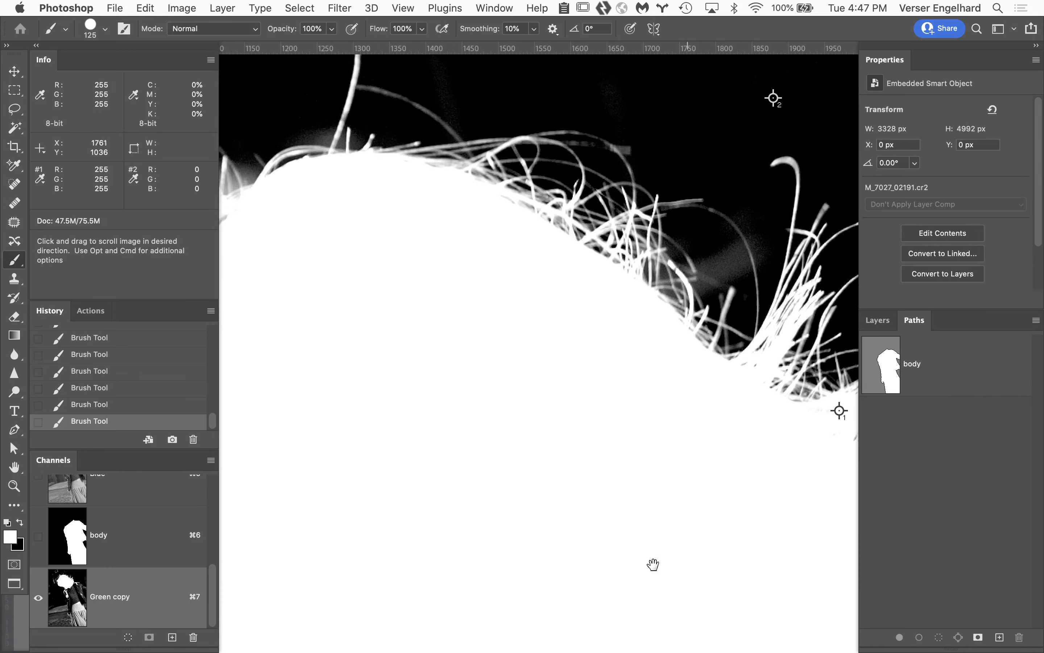
drag(655, 562, 931, 525)
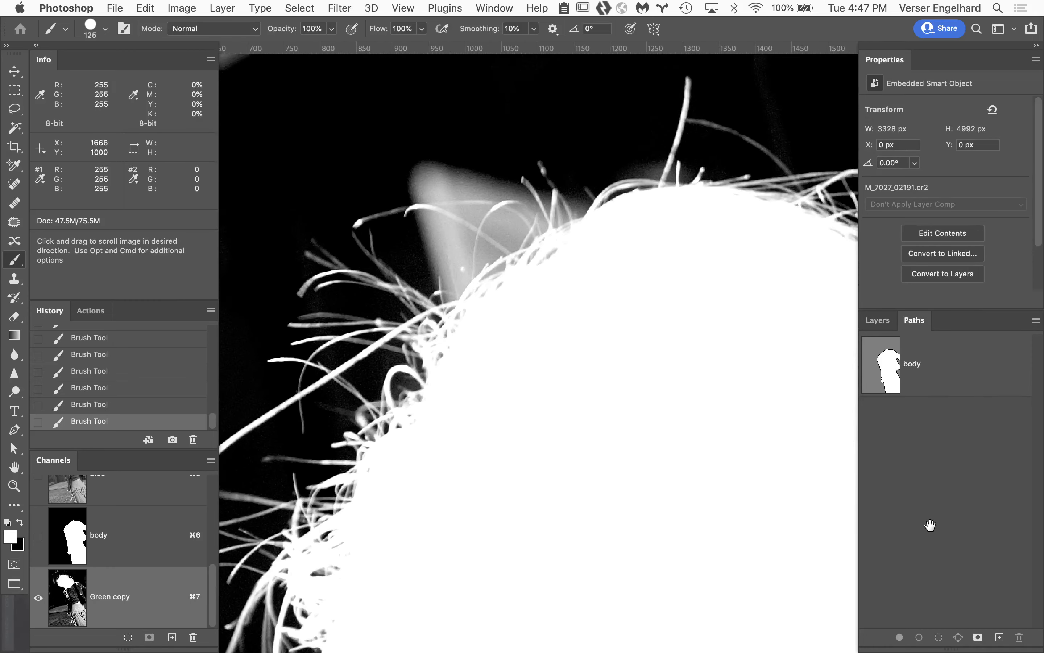
alt+click(786, 534)
drag(767, 544, 679, 373)
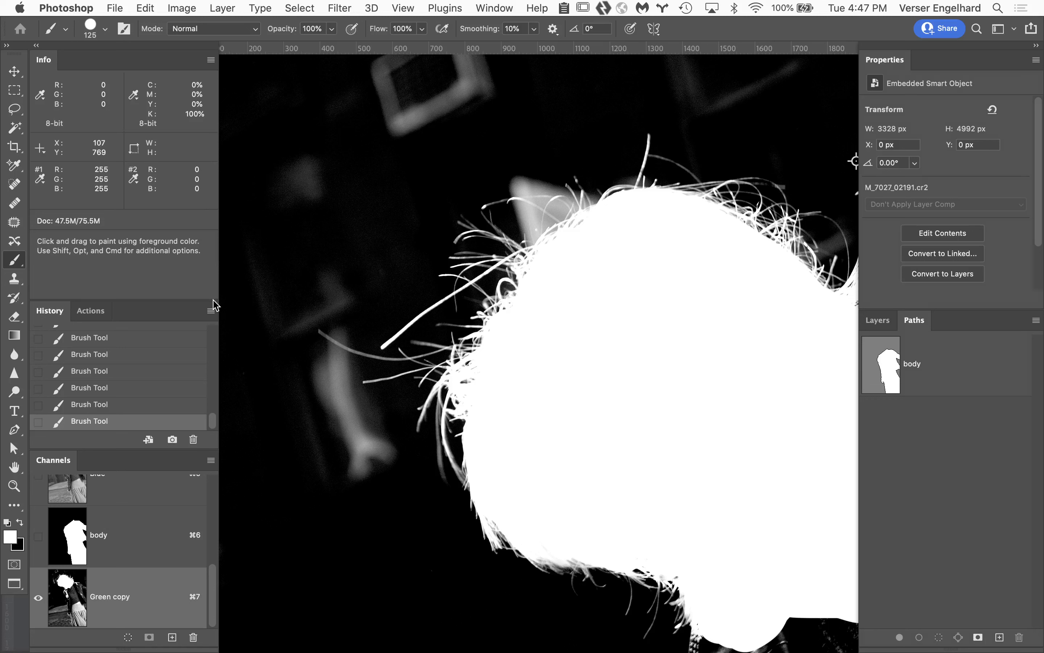
- Set the brush to Overlay mode with 42% hardness and make black the foreground color
click(216, 29)
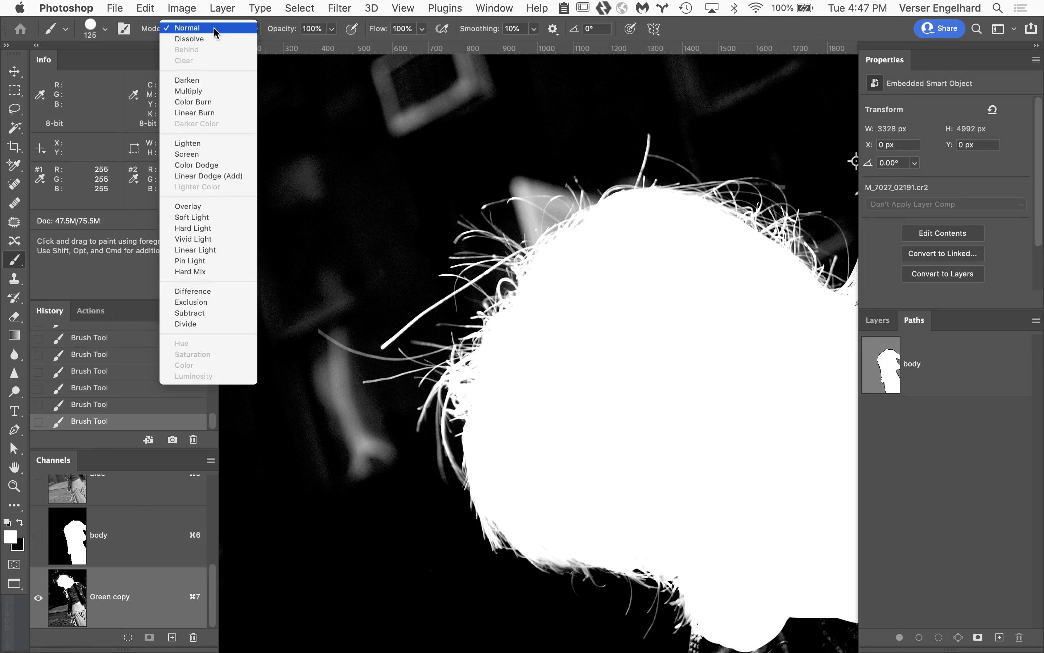
click(214, 206)
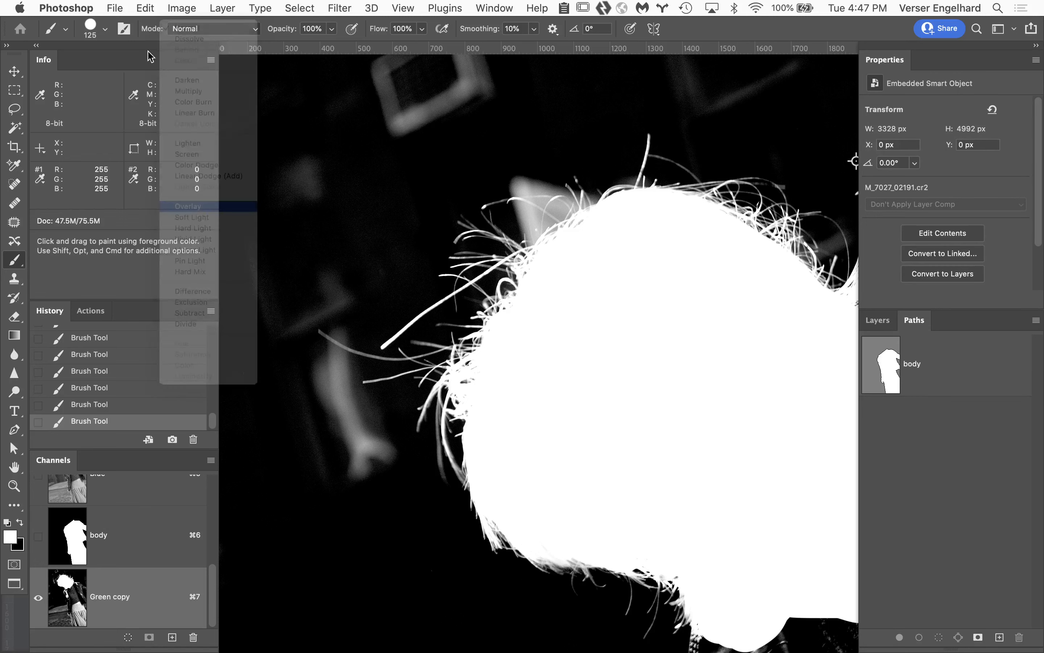
click(107, 30)
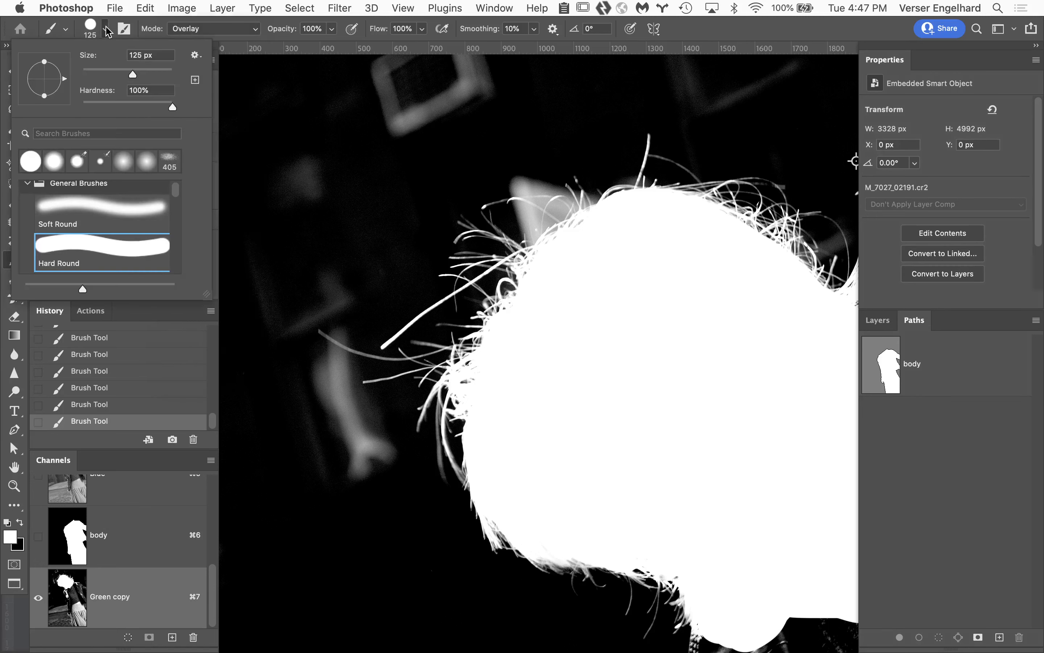
click(120, 102)
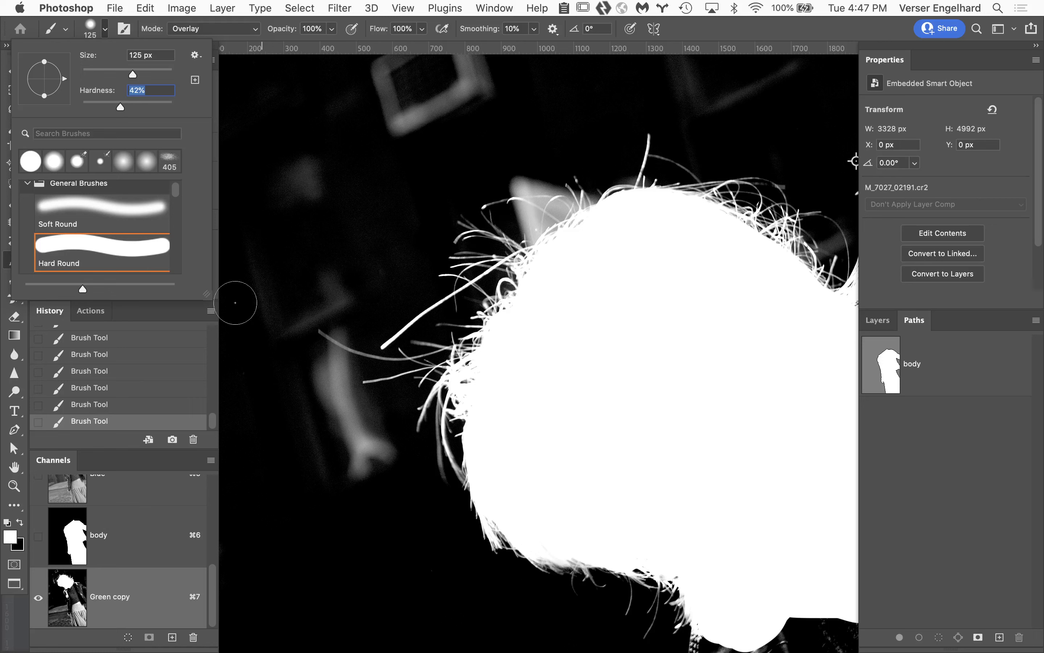
click(719, 28)
key(x)
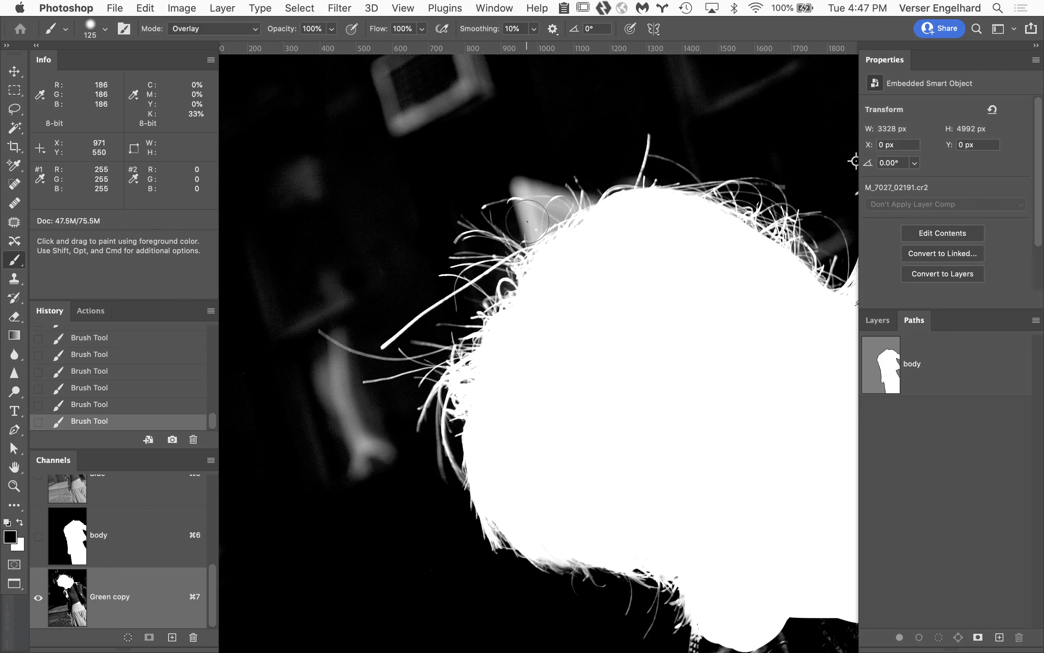
- Paint black in Overlay mode over the gray background shapes behind the flyaway hair at the head's upper left and left side
drag(527, 222, 484, 198)
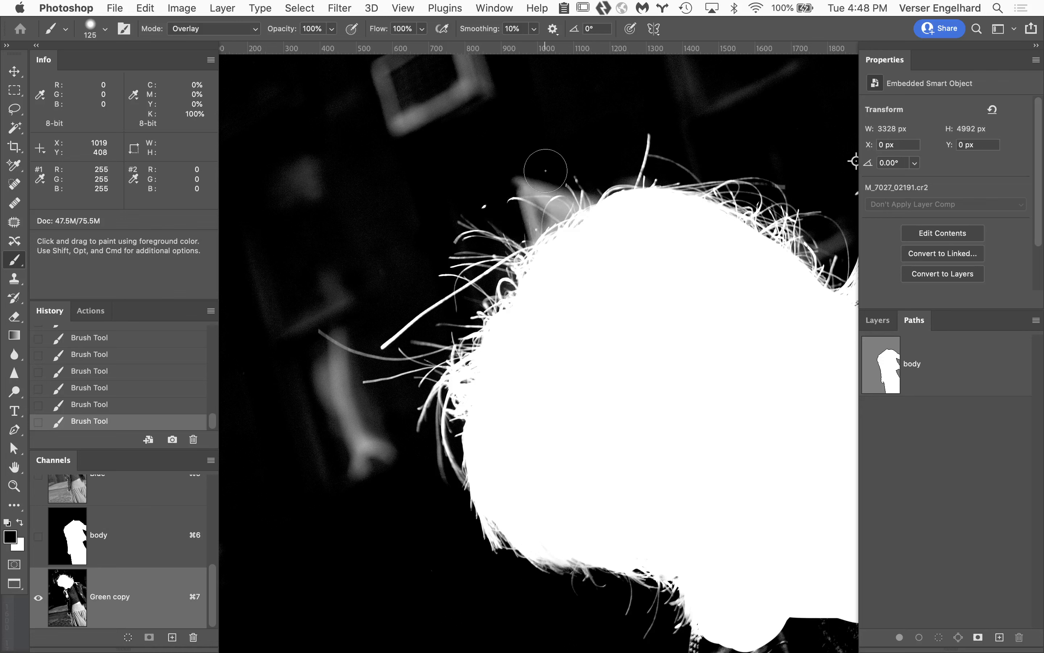
drag(544, 170, 506, 161)
mouse_move(546, 194)
mouse_down()
mouse_move(517, 185)
mouse_move(529, 218)
mouse_move(554, 203)
mouse_move(545, 183)
mouse_move(568, 194)
mouse_move(564, 177)
mouse_move(580, 163)
mouse_move(575, 199)
mouse_move(575, 159)
mouse_up()
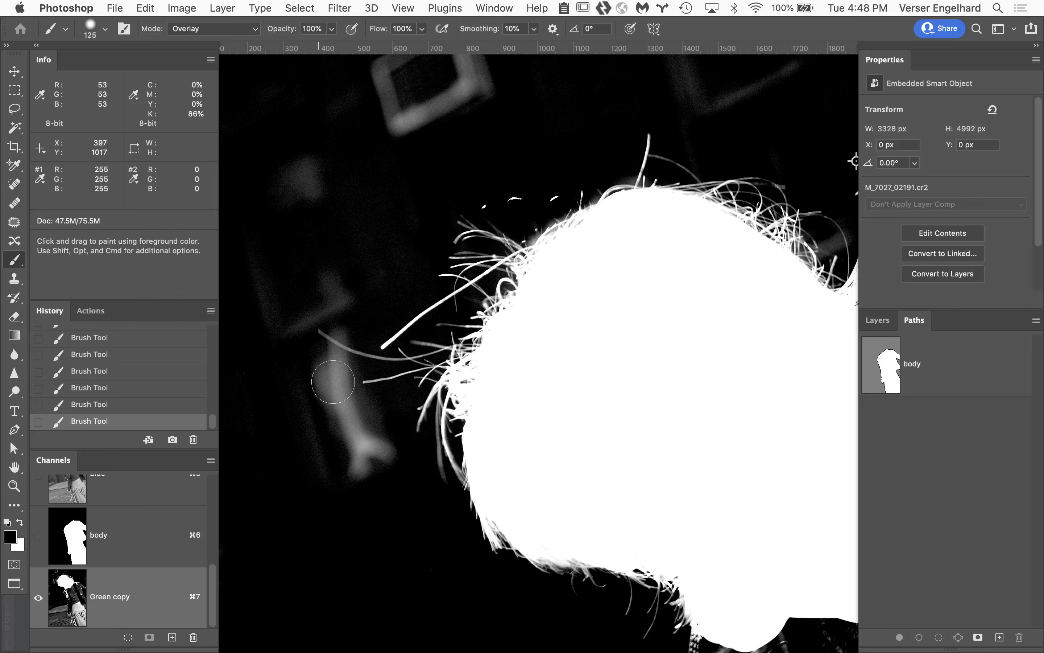
mouse_move(338, 371)
mouse_down()
mouse_move(310, 359)
mouse_move(382, 468)
mouse_move(355, 449)
mouse_up()
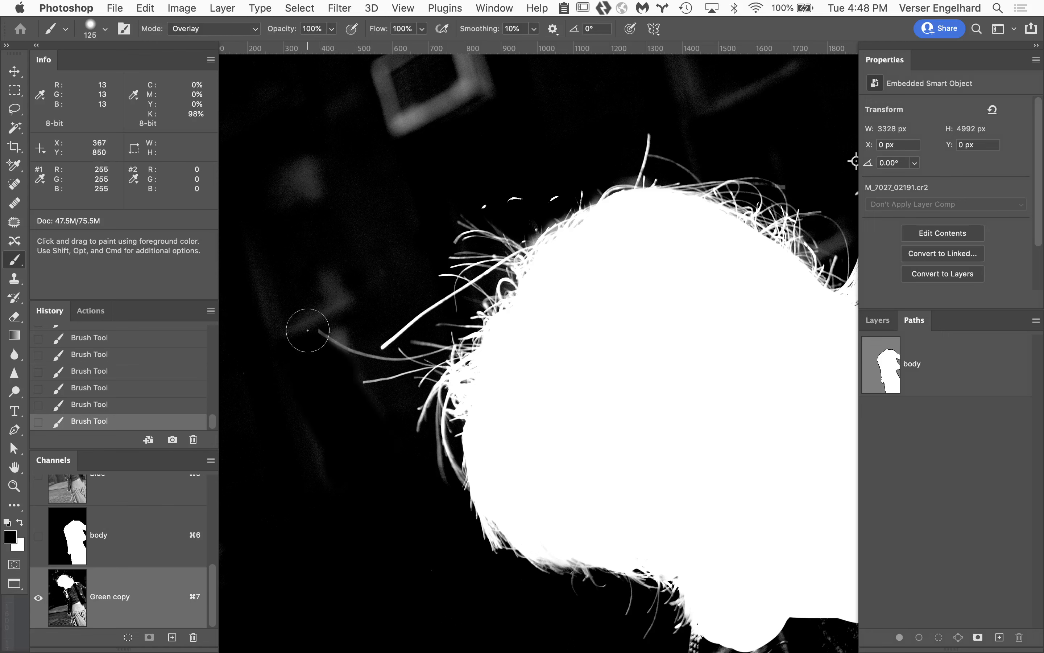
drag(352, 319, 347, 255)
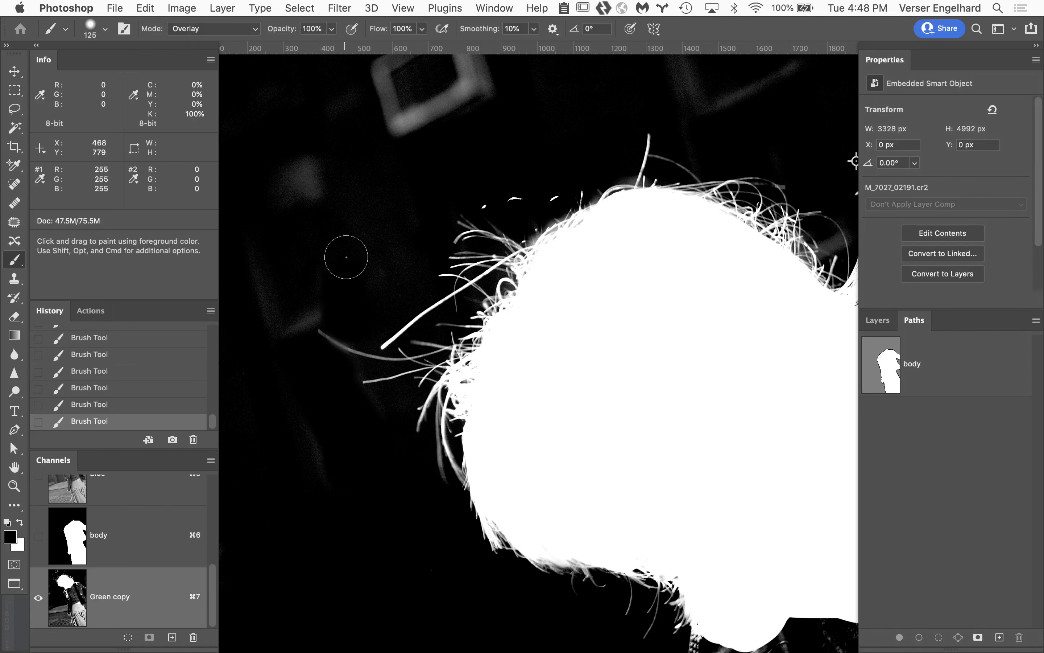
- Paint black over the gray background patch beside the hair strands at the head's upper right, and check the whole hair outline
key(space)
mouse_move(449, 243)
mouse_down()
mouse_move(252, 292)
mouse_move(244, 270)
mouse_up()
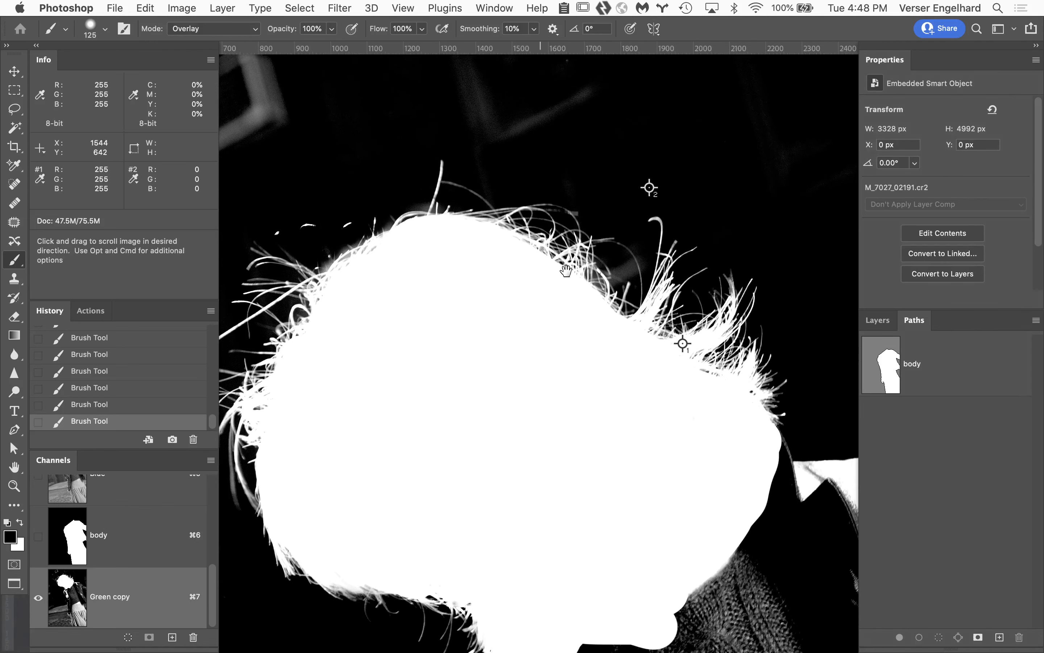
drag(620, 273, 622, 270)
key(space)
mouse_move(754, 267)
mouse_down()
mouse_move(746, 195)
mouse_move(831, 259)
mouse_move(832, 306)
mouse_up()
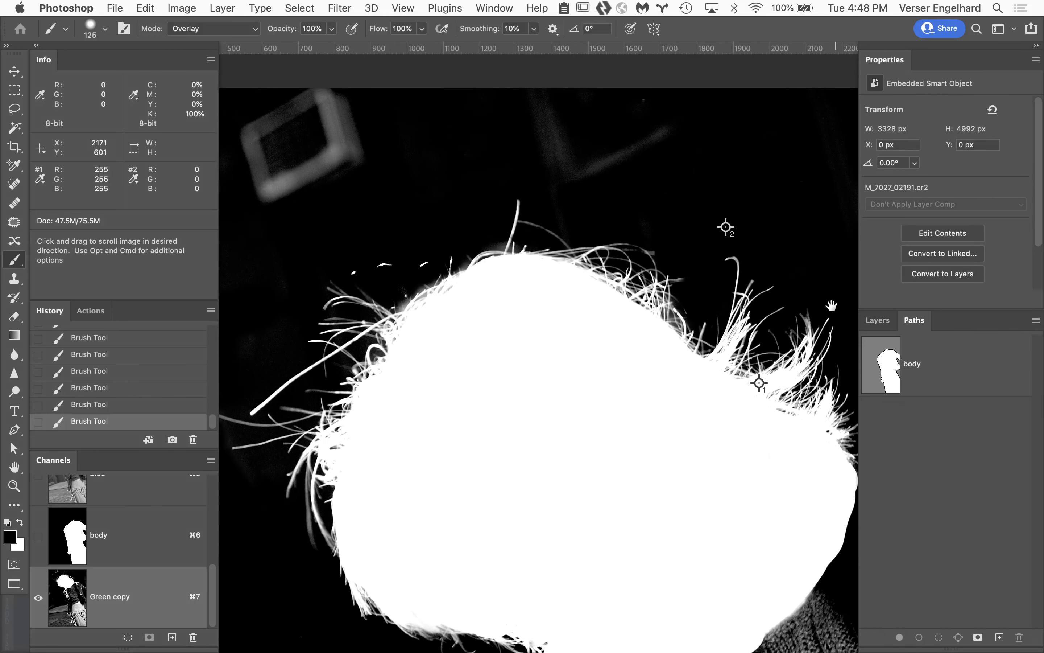
alt+click(625, 383)
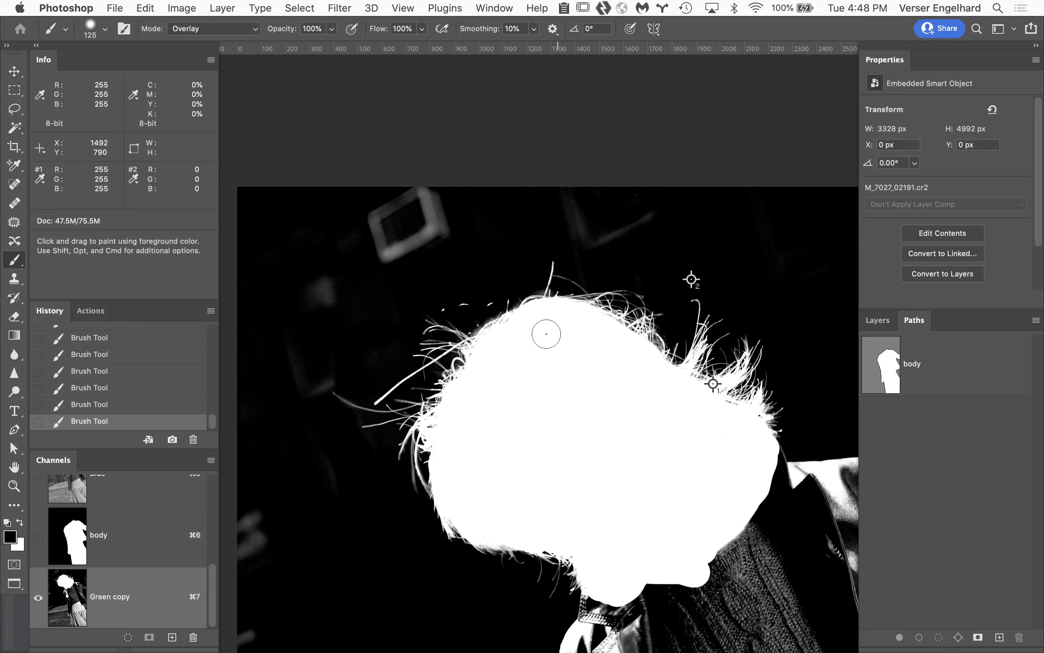
- Set the brush to Normal mode with 100% hardness
click(232, 32)
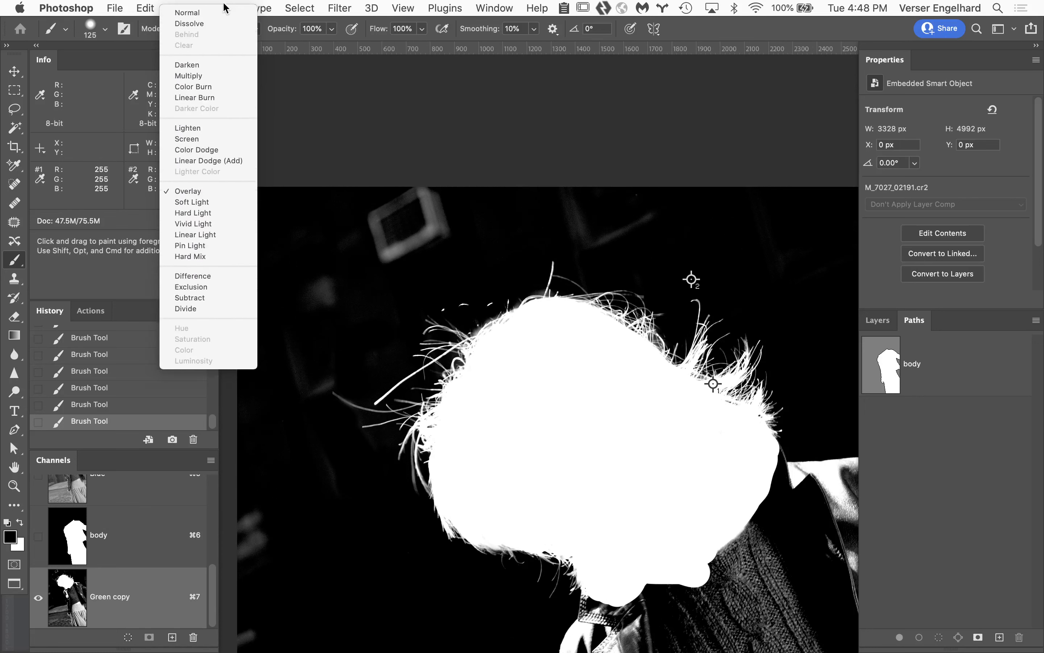
click(222, 13)
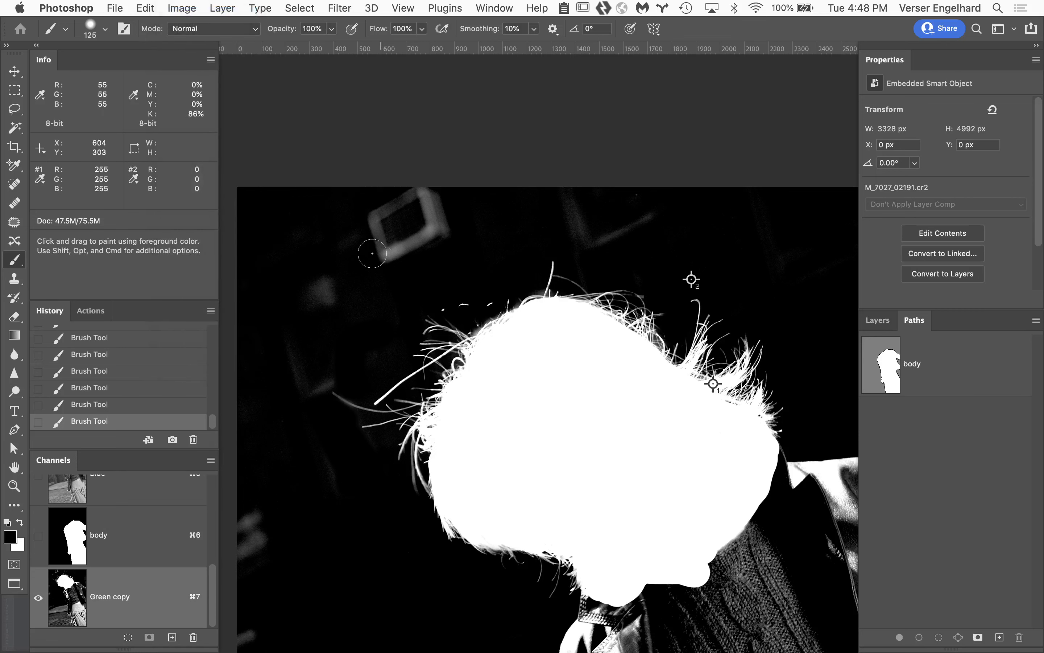
click(108, 30)
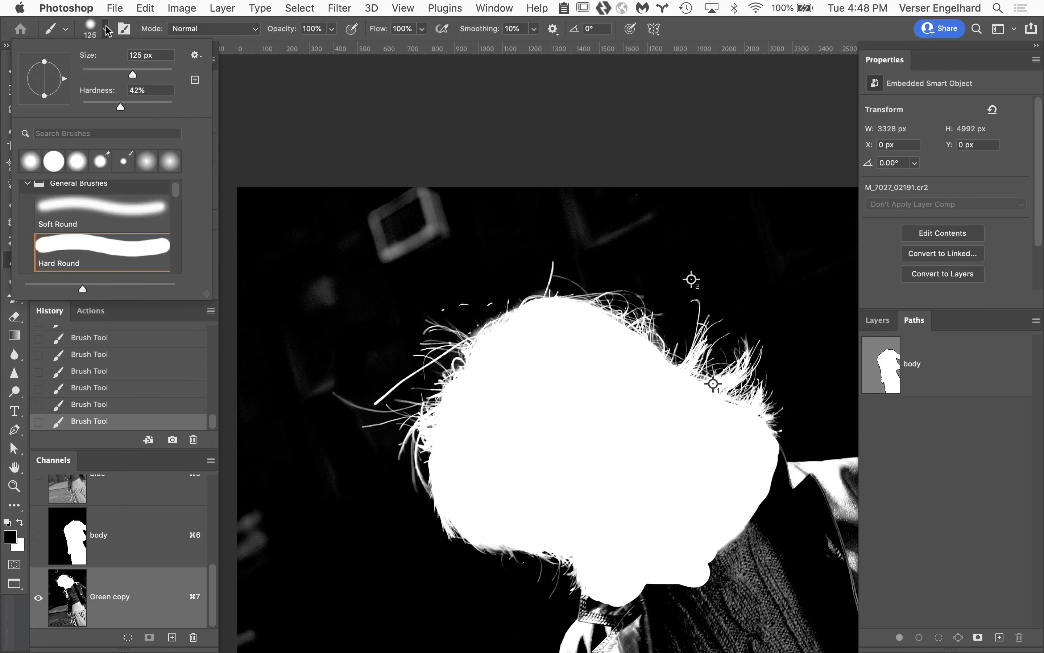
drag(120, 108, 181, 107)
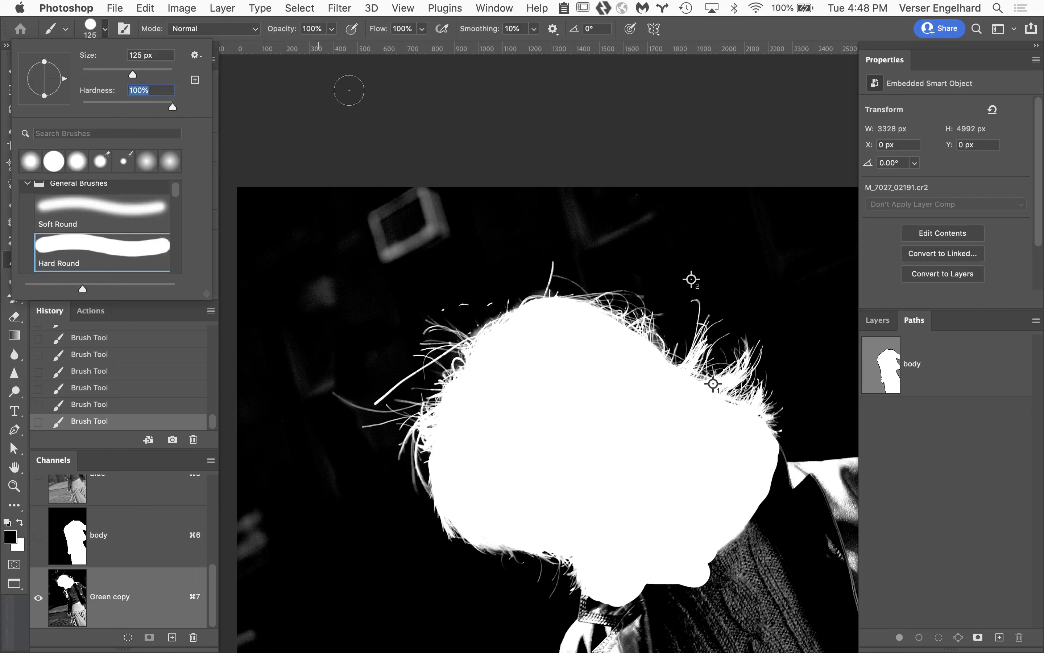
key(Return)
- Paint solid black over the gray window shapes and faint background patches above and to the left of the hair
drag(449, 240, 401, 250)
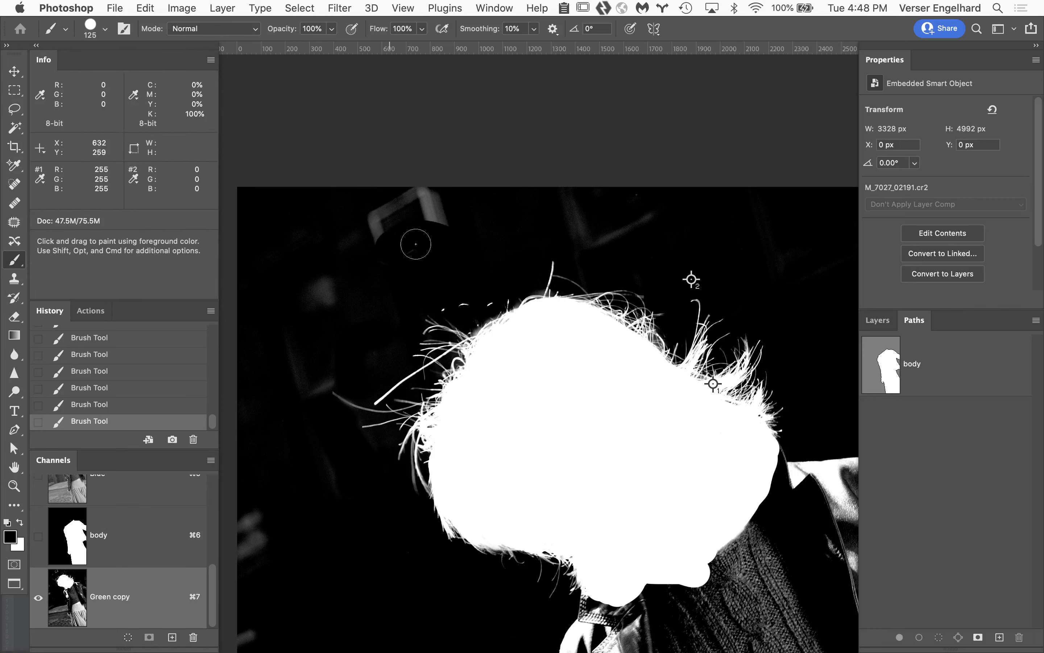
drag(433, 206, 379, 233)
drag(345, 271, 325, 310)
mouse_move(320, 365)
mouse_down()
mouse_move(316, 394)
mouse_move(296, 382)
mouse_move(291, 343)
mouse_up()
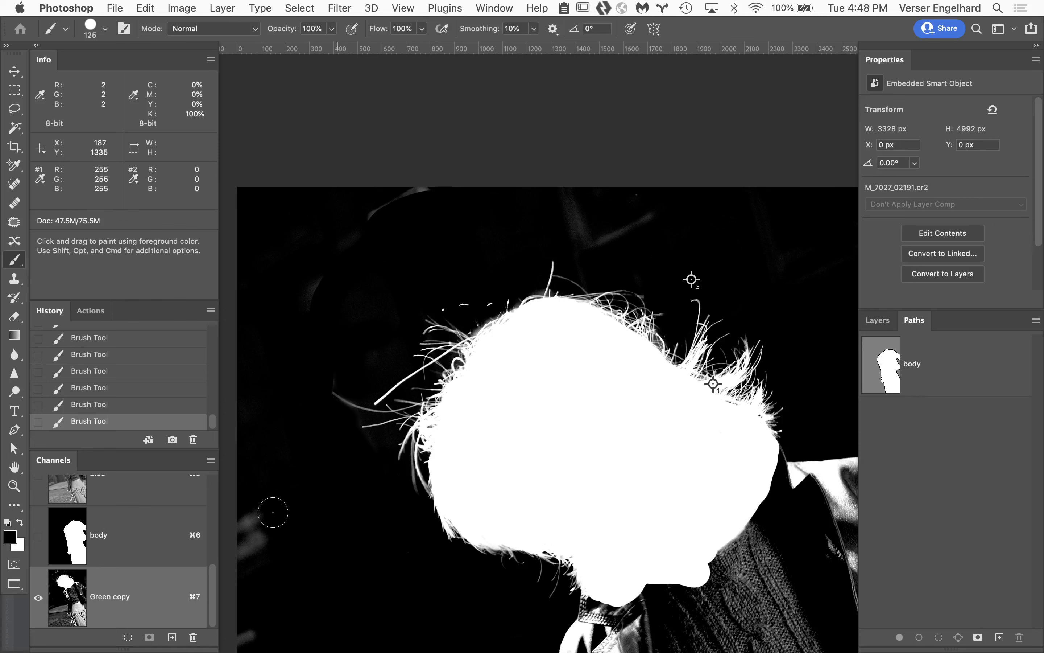
drag(273, 512, 252, 539)
mouse_move(391, 217)
mouse_down()
mouse_move(403, 191)
mouse_move(446, 189)
mouse_move(587, 225)
mouse_move(576, 235)
mouse_move(628, 233)
mouse_move(663, 214)
mouse_up()
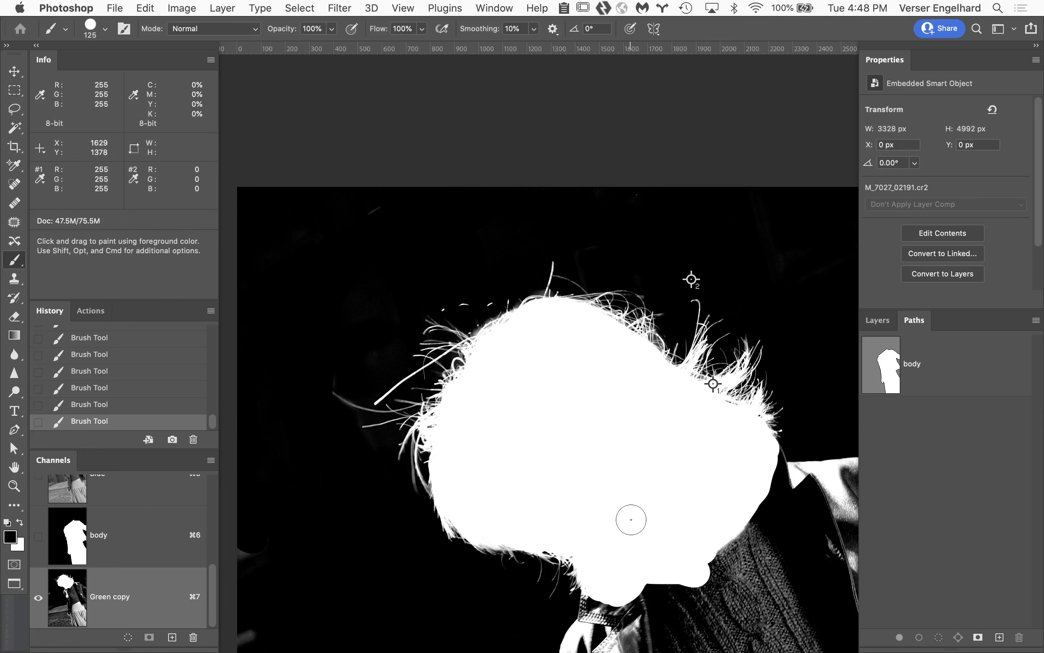
- Make white the foreground color, load the Green copy channel as a selection and target the body channel
key(x)
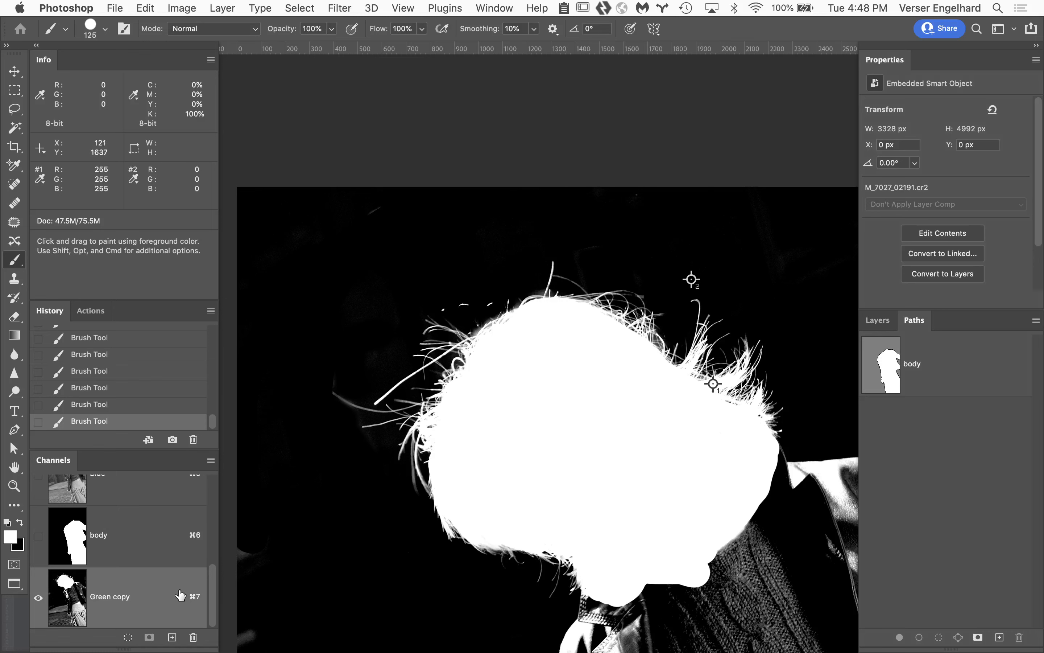
click(147, 546)
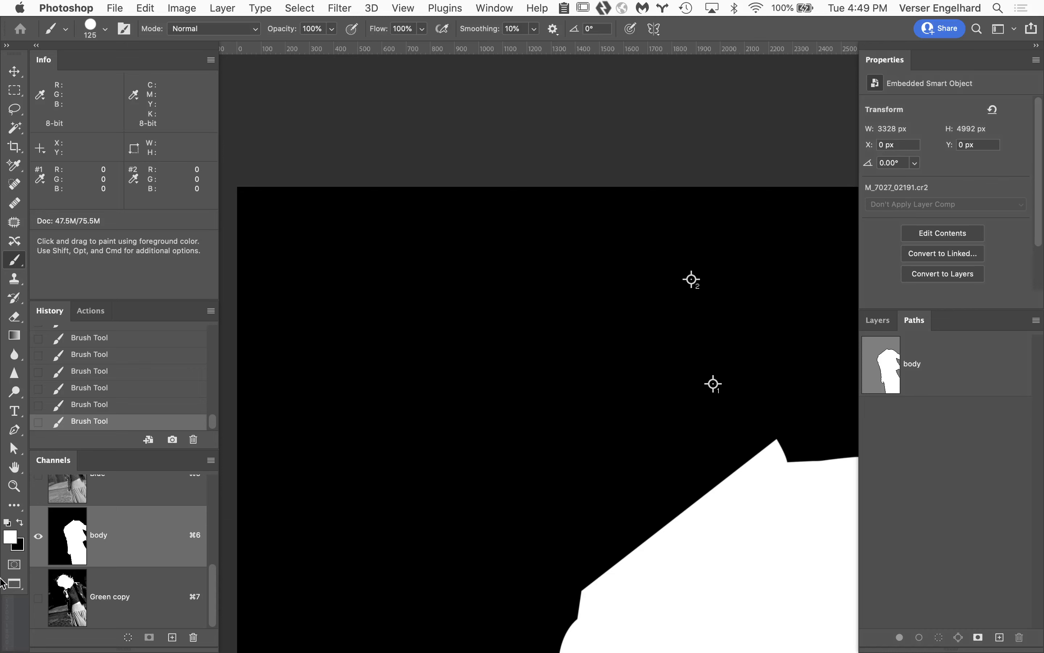
click(143, 597)
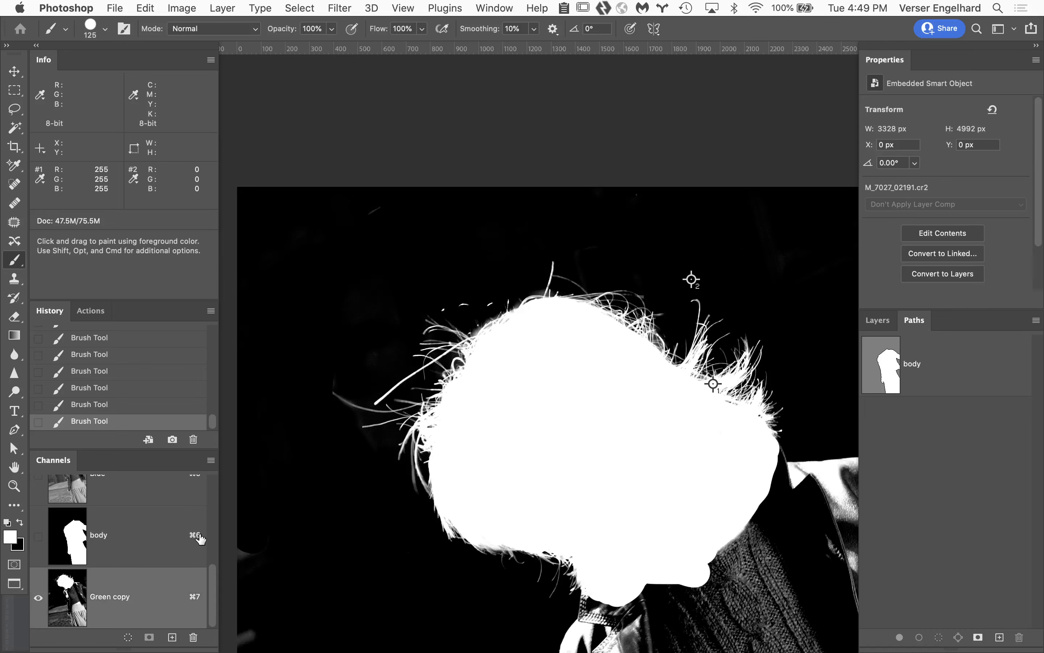
super+click(61, 604)
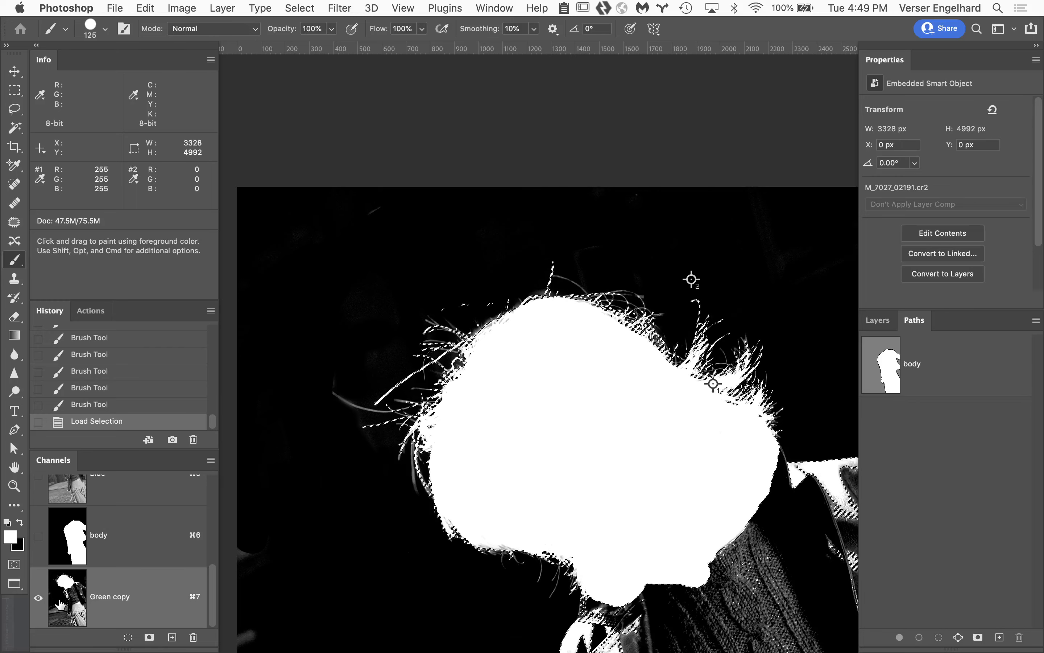
click(164, 536)
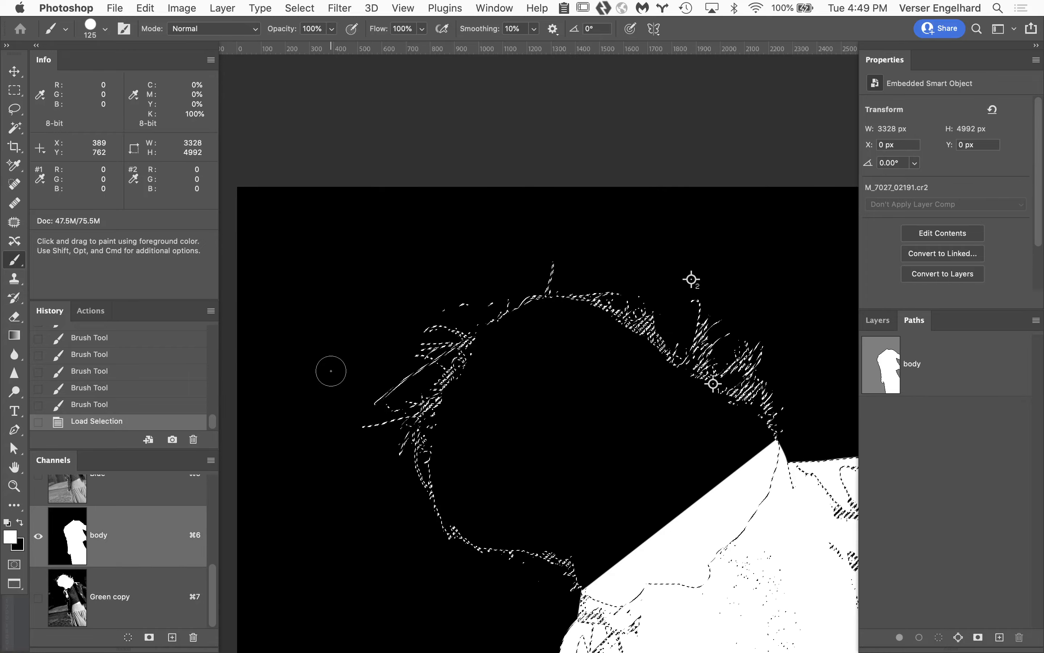
- With a 500 px hard brush, paint white over the whole head selection in the body channel, and deselect
key(bracketright)
key(bracketright)
key(bracketright)
key(bracketright)
key(bracketright)
key(bracketright)
key(bracketright)
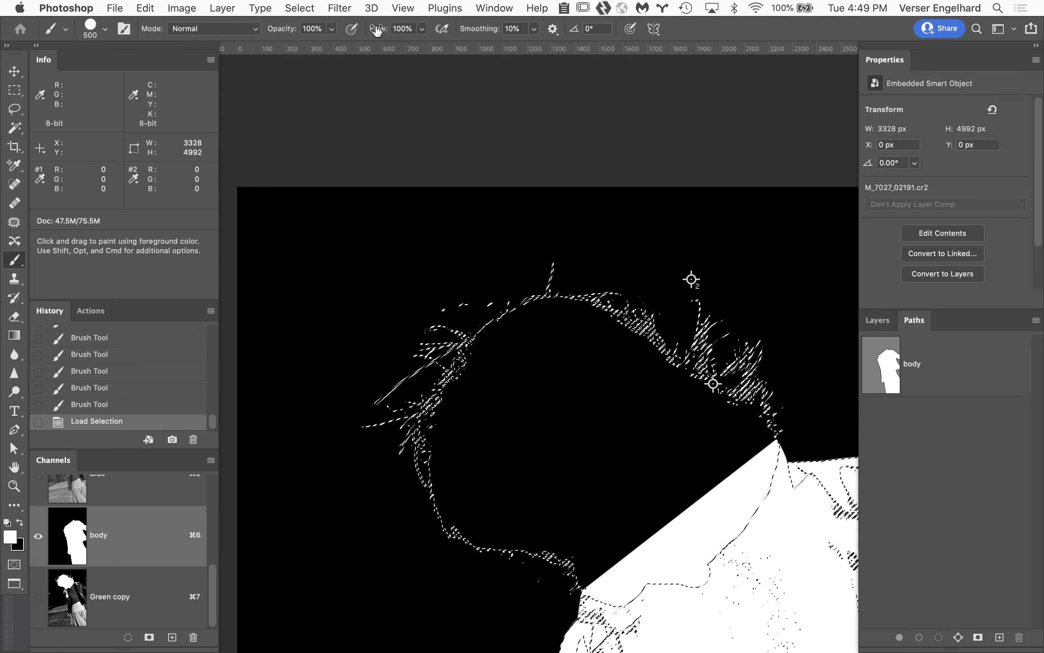
click(106, 29)
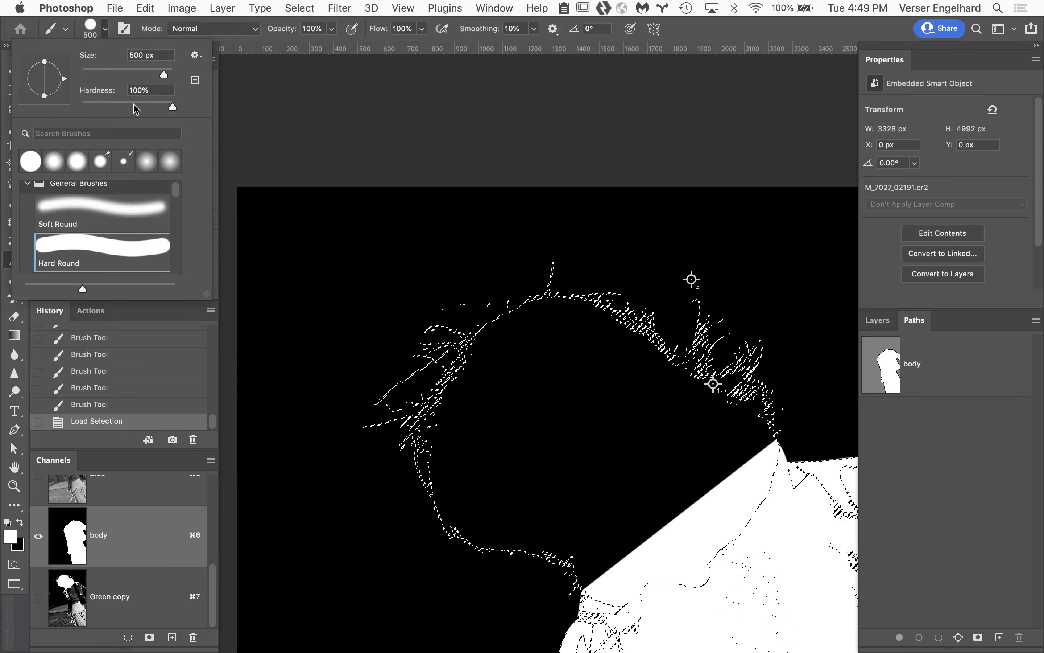
click(734, 33)
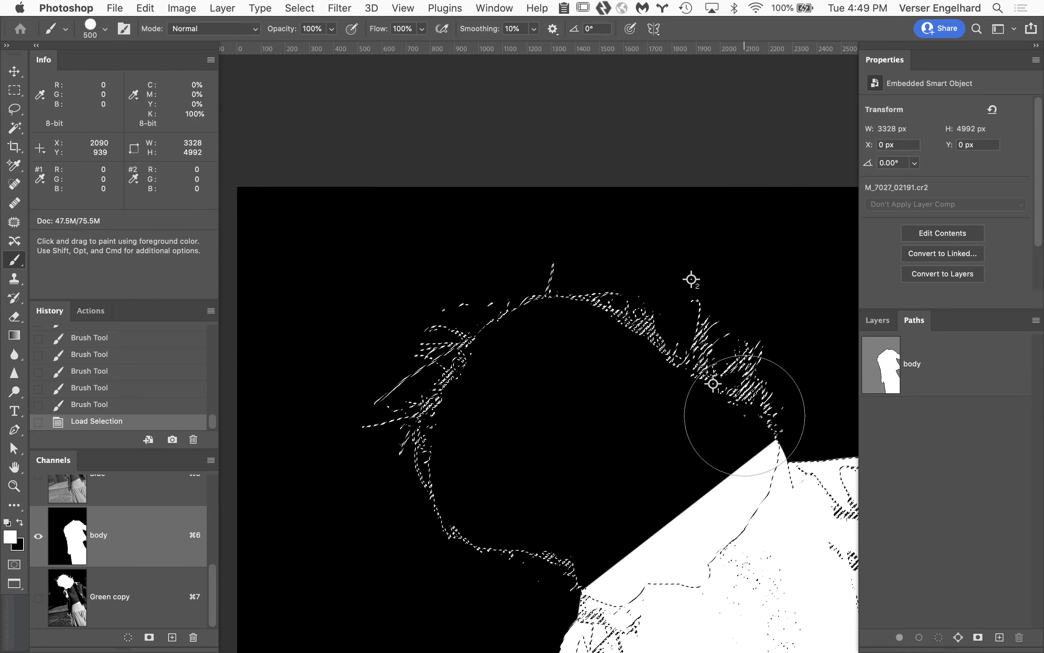
mouse_move(744, 415)
mouse_down()
mouse_move(715, 366)
mouse_move(661, 327)
mouse_move(503, 310)
mouse_move(425, 360)
mouse_move(394, 431)
mouse_move(431, 489)
mouse_move(524, 535)
mouse_move(563, 517)
mouse_move(594, 524)
mouse_move(559, 538)
mouse_move(660, 522)
mouse_move(673, 493)
mouse_move(699, 482)
mouse_move(593, 428)
mouse_move(496, 454)
mouse_move(648, 386)
mouse_move(550, 402)
mouse_up()
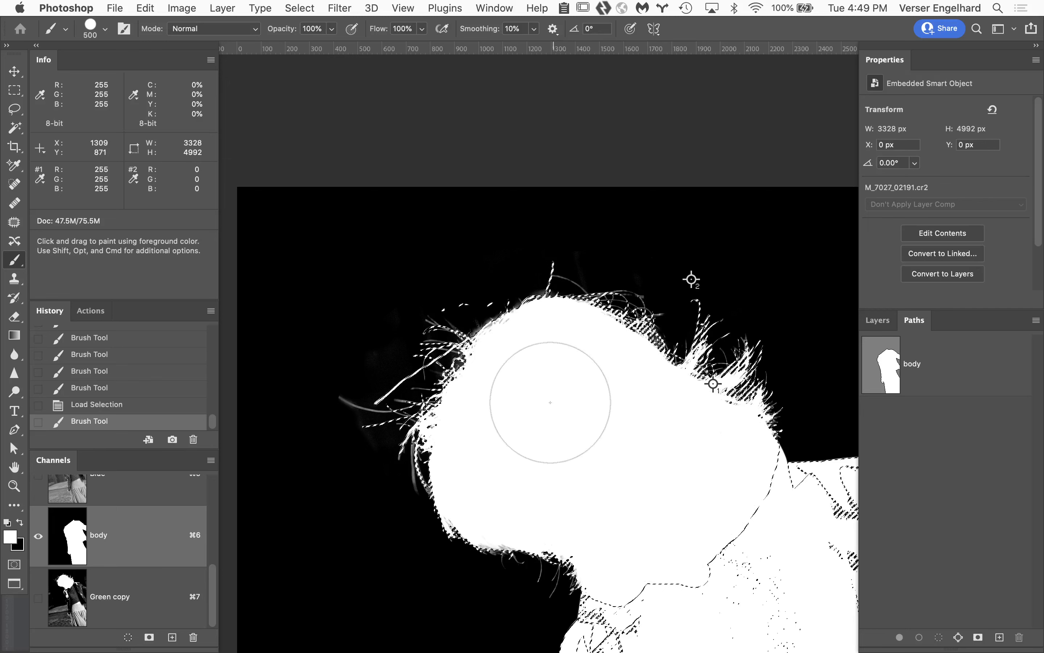
key(super+d)
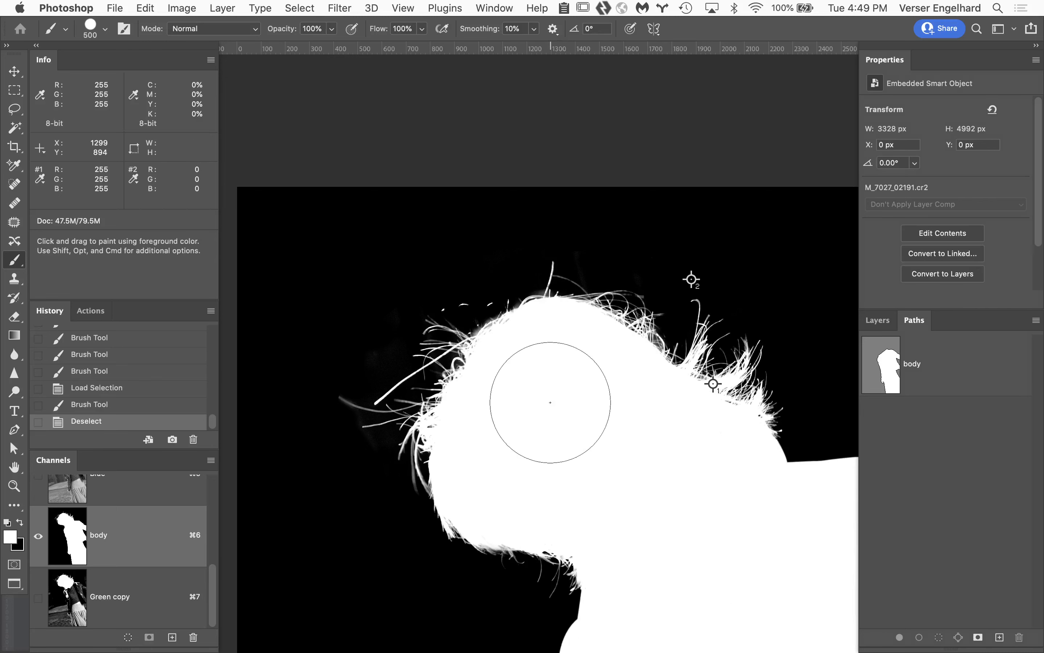
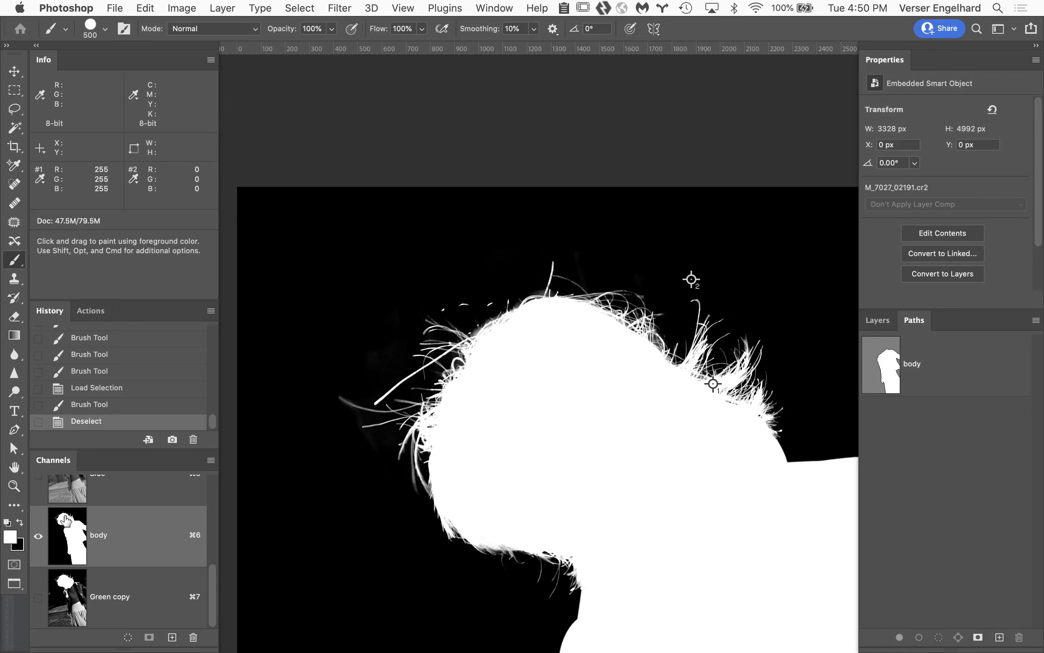
- Load the combined body channel as a selection and make the M_7027_02191 photo layer active
double_click(12, 471)
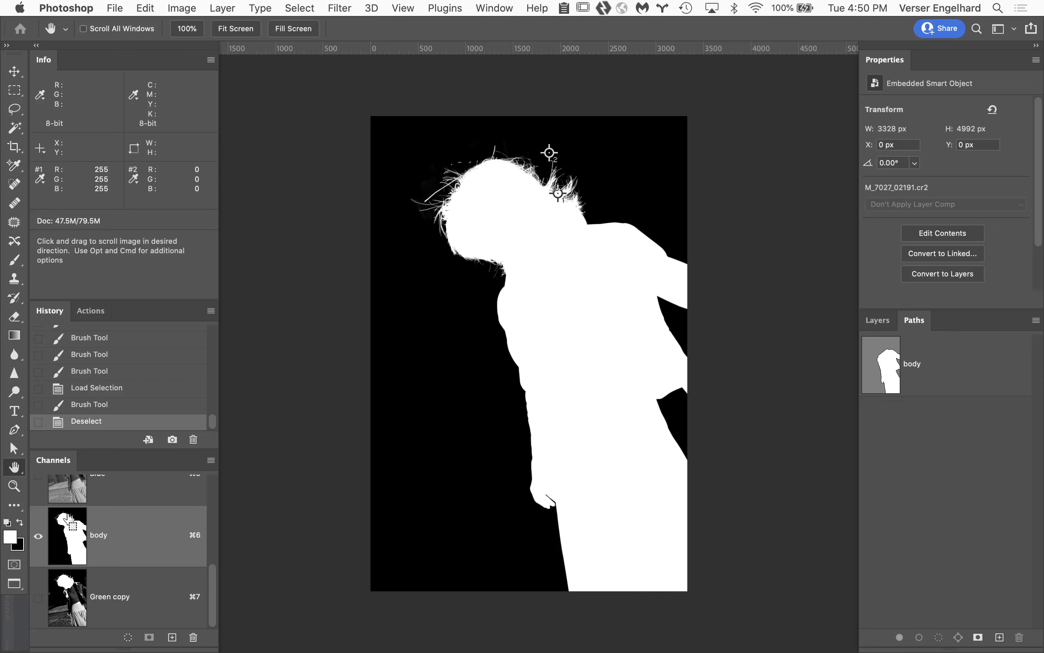
super+click(69, 533)
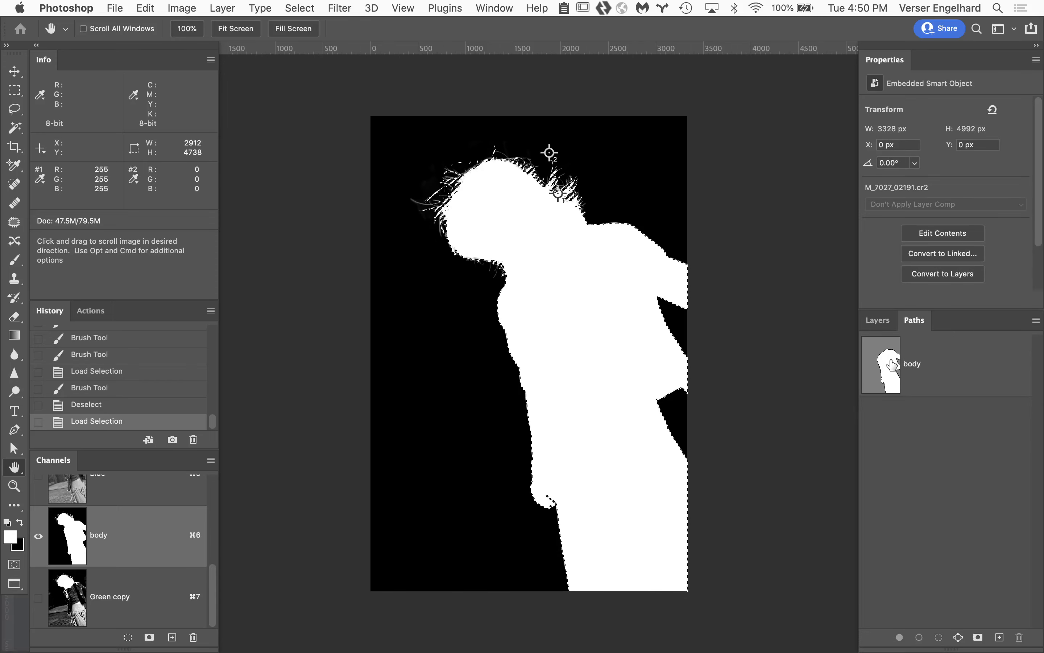
click(881, 320)
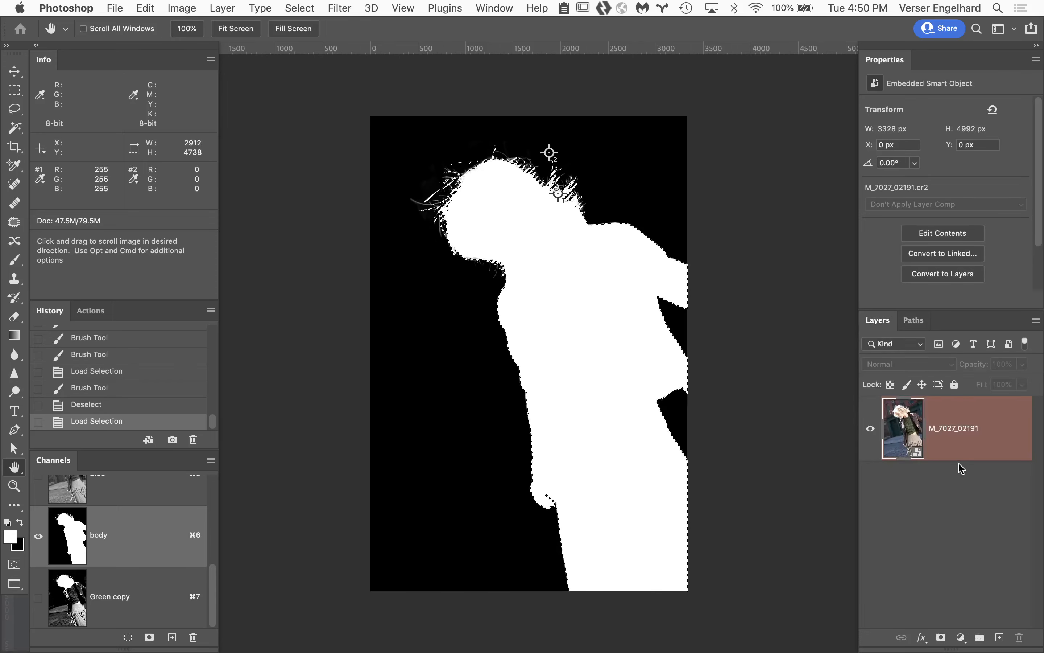
click(1010, 415)
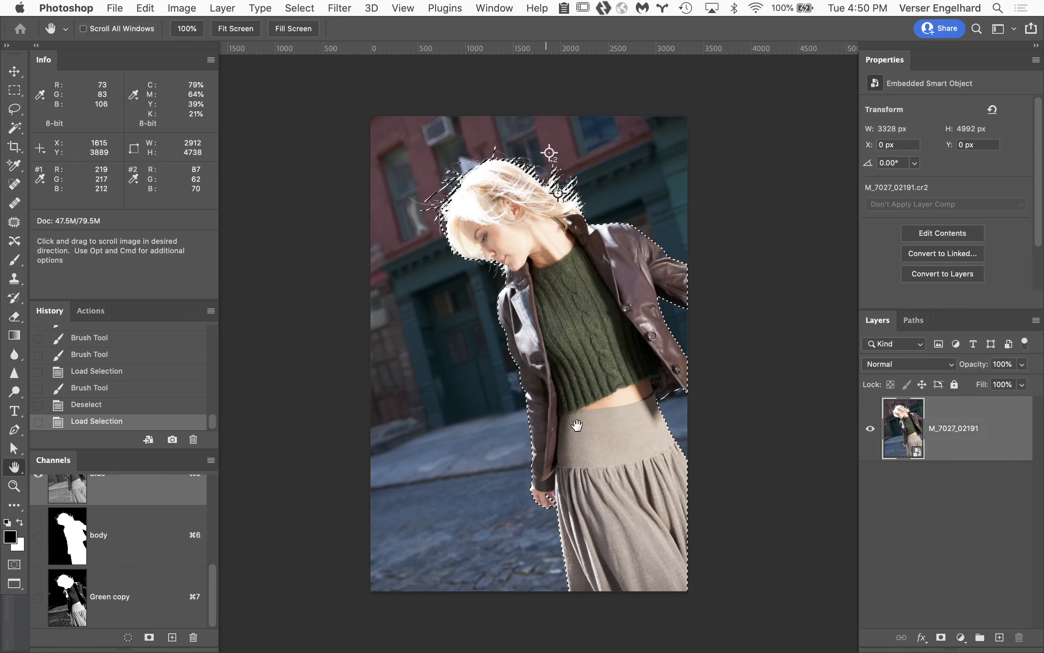
- Add a Black & White adjustment layer masked by the selection, and invert its mask to desaturate only the background
click(961, 637)
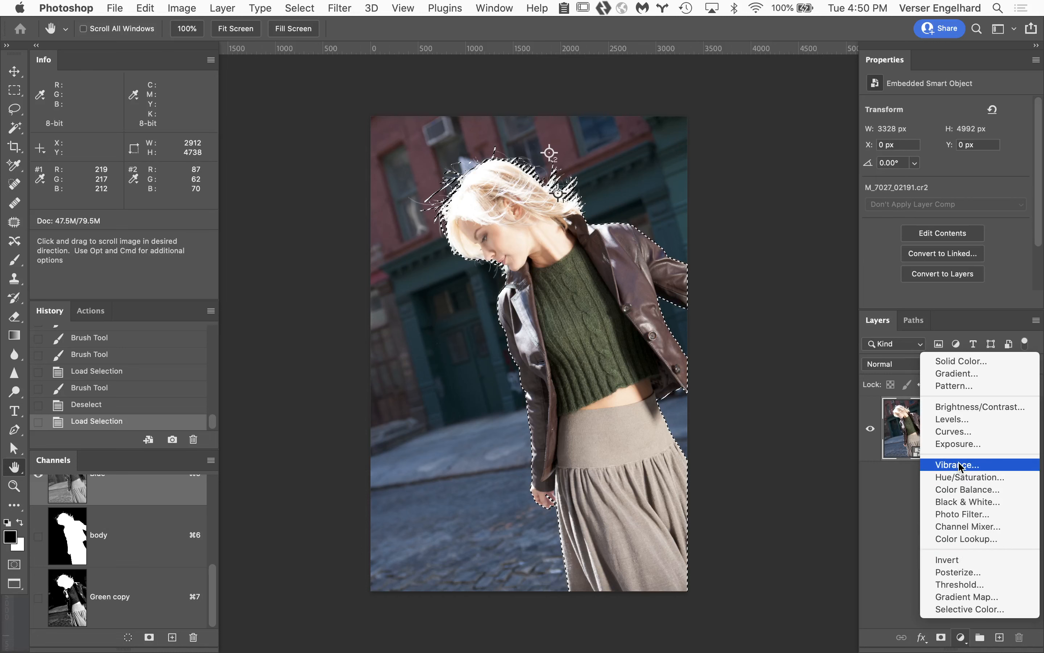
click(990, 502)
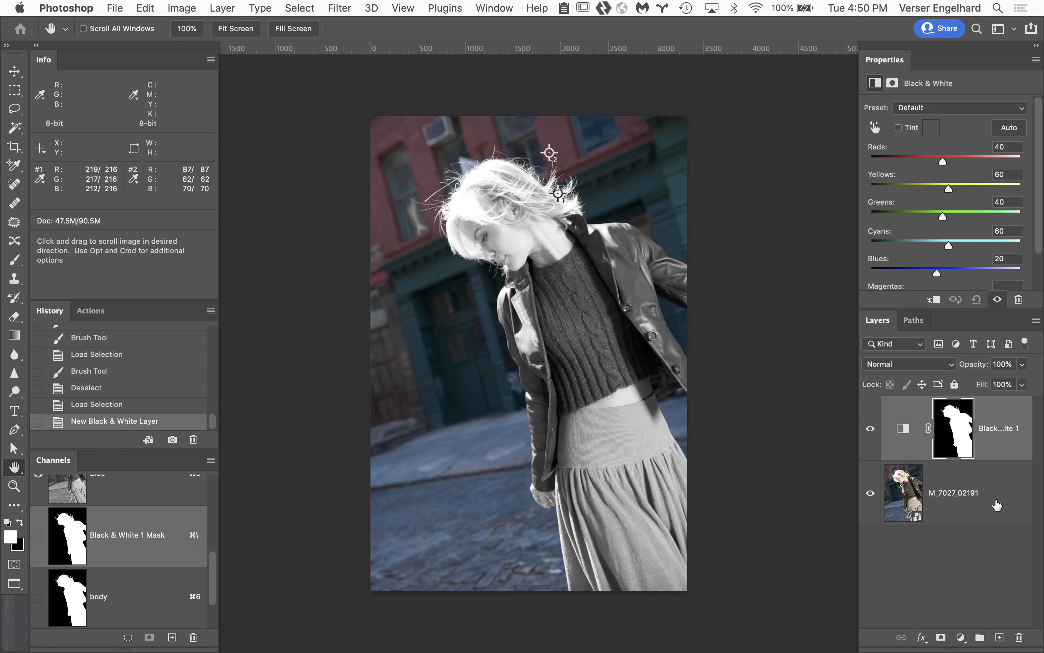
key(super+i)
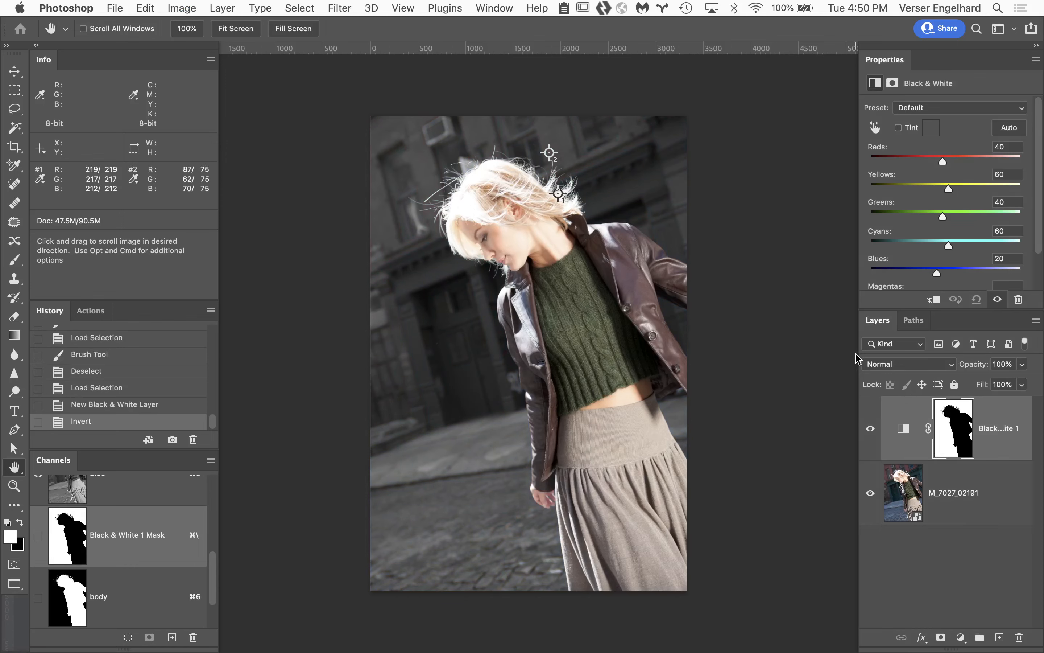
- Examine the mask edge up close along the jacket front, sleeve, hand and skirt
click(613, 341)
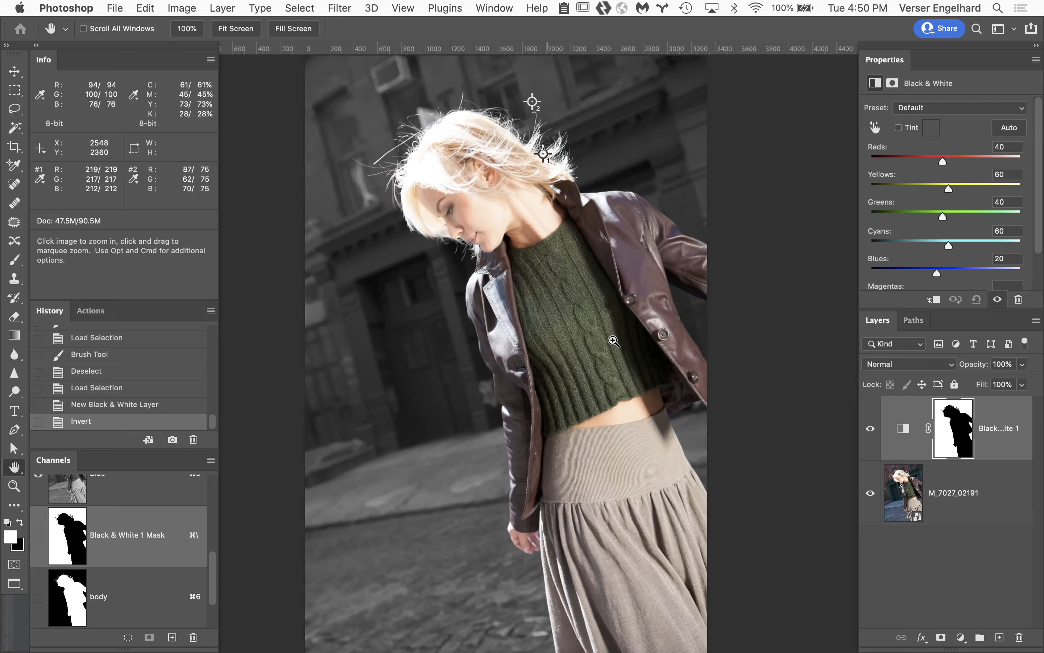
click(612, 330)
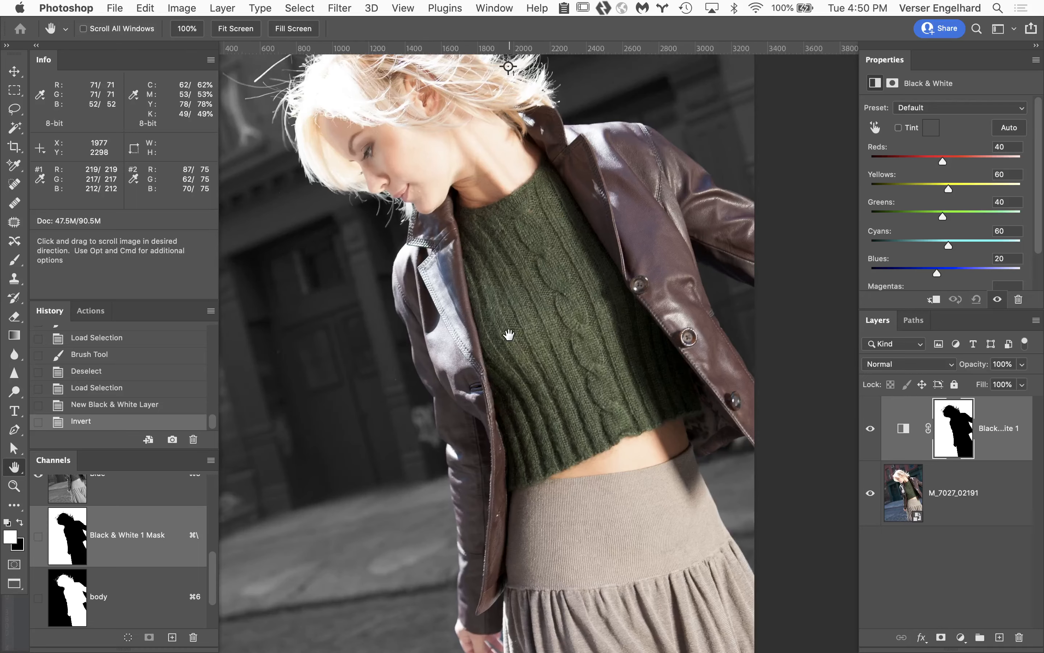
click(442, 299)
click(437, 295)
click(438, 295)
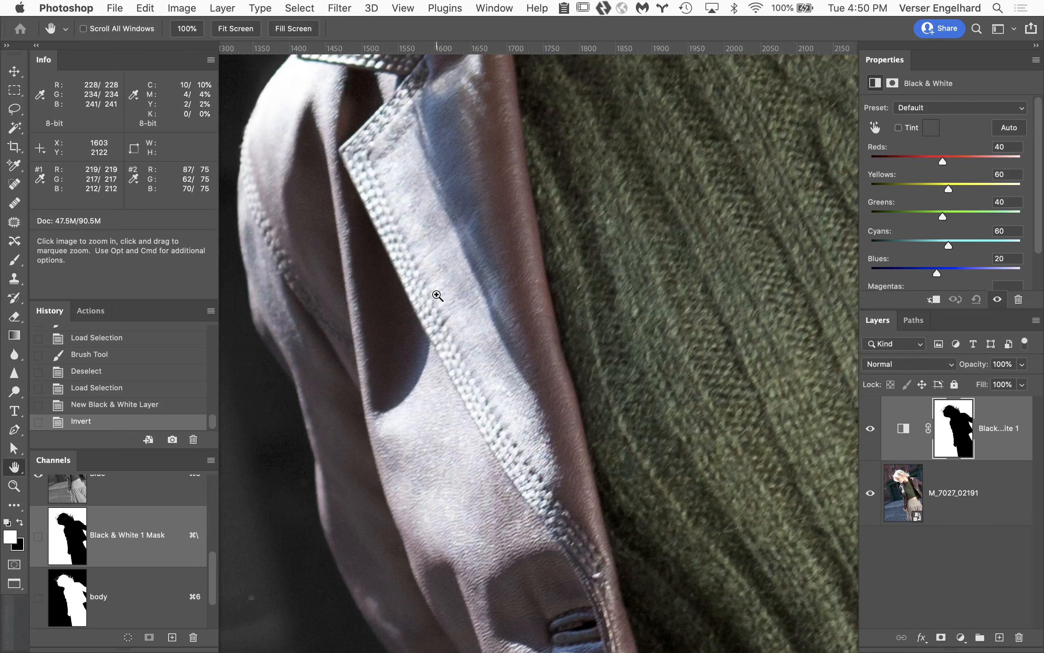
scroll(444, 370, down, 10)
scroll(444, 370, left, 5)
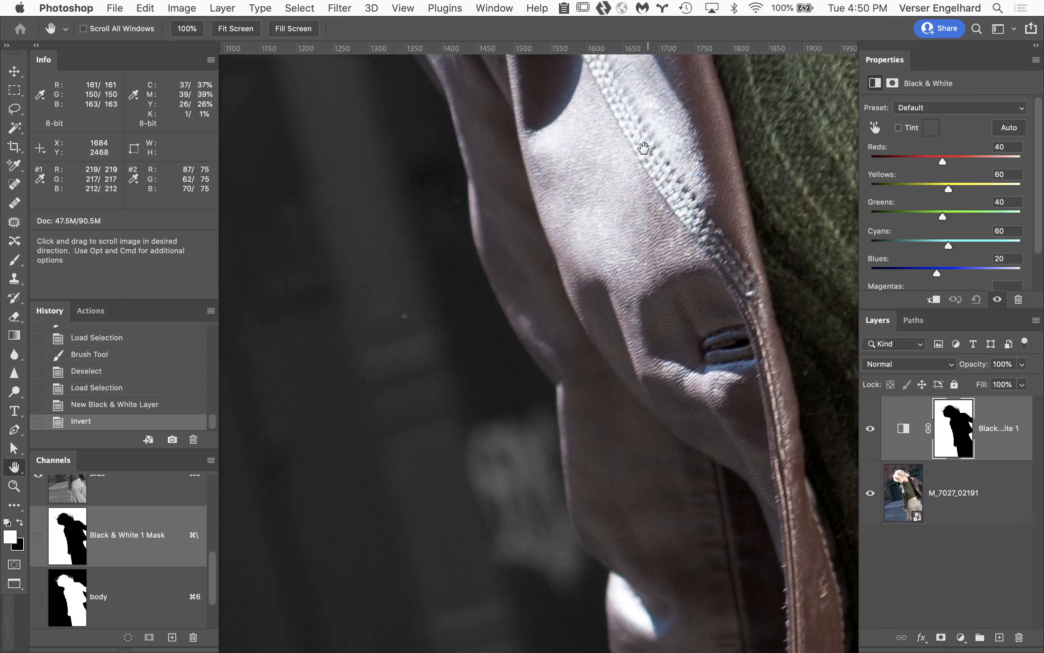
scroll(643, 148, down, 10)
scroll(643, 148, right, 5)
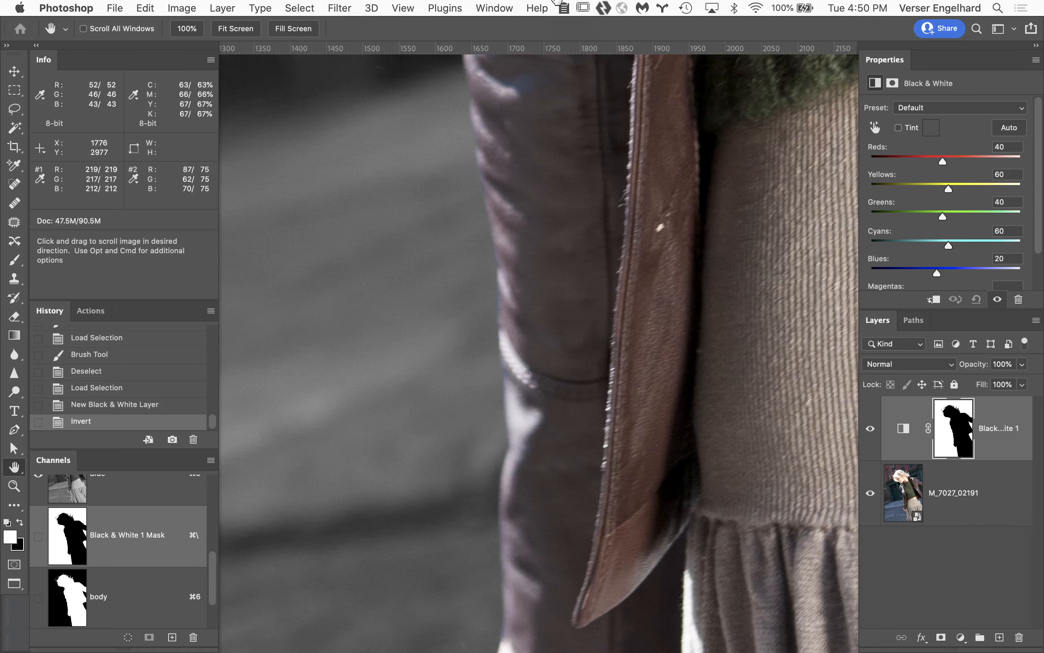
scroll(625, 125, down, 10)
scroll(625, 125, right, 10)
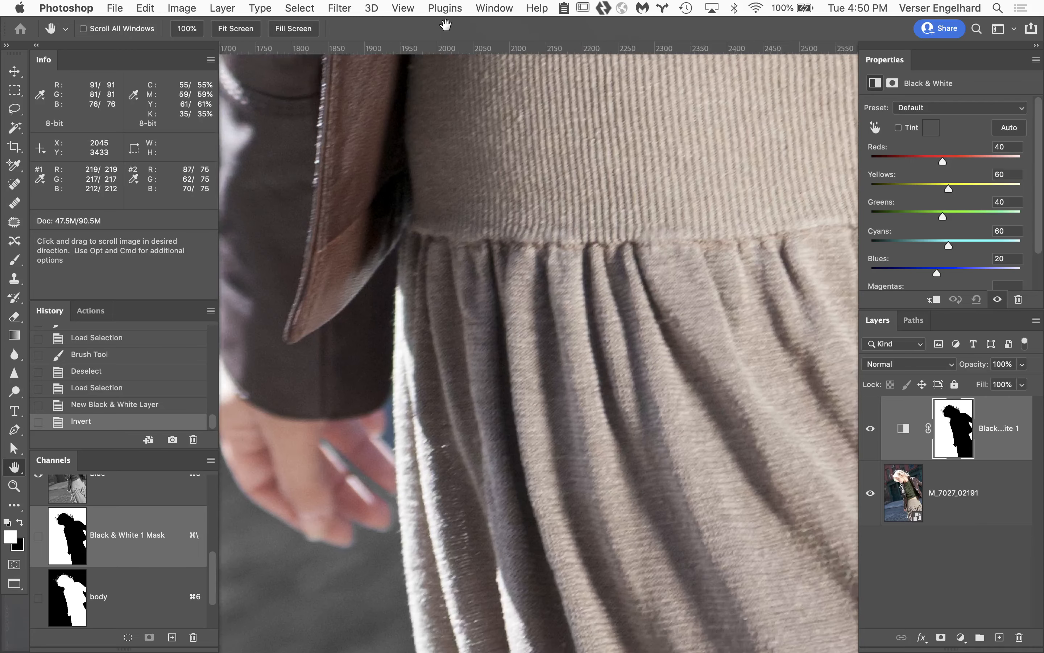
scroll(446, 25, down, 3)
scroll(446, 25, right, 2)
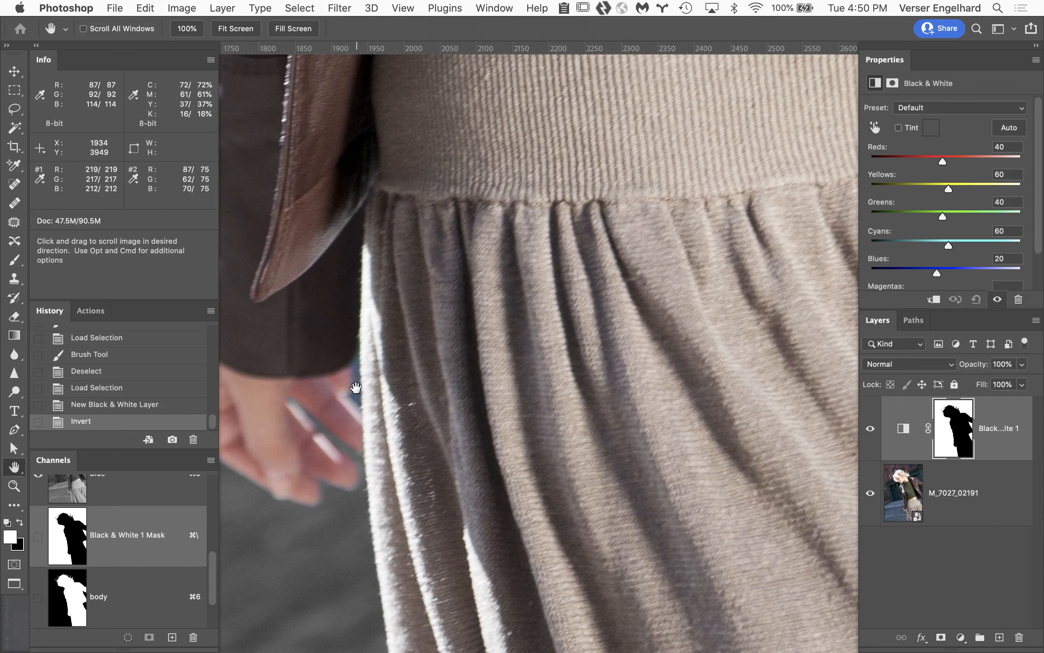
- Display the body path and the body channel to check the outline around the gap between the fingers and skirt
click(916, 322)
click(933, 367)
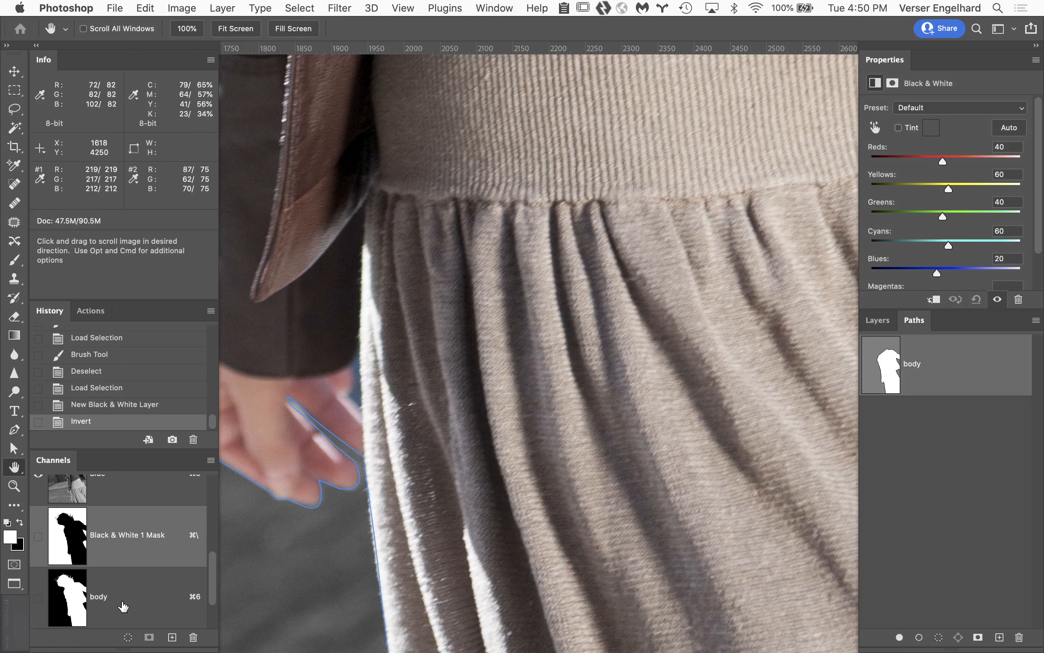
click(123, 606)
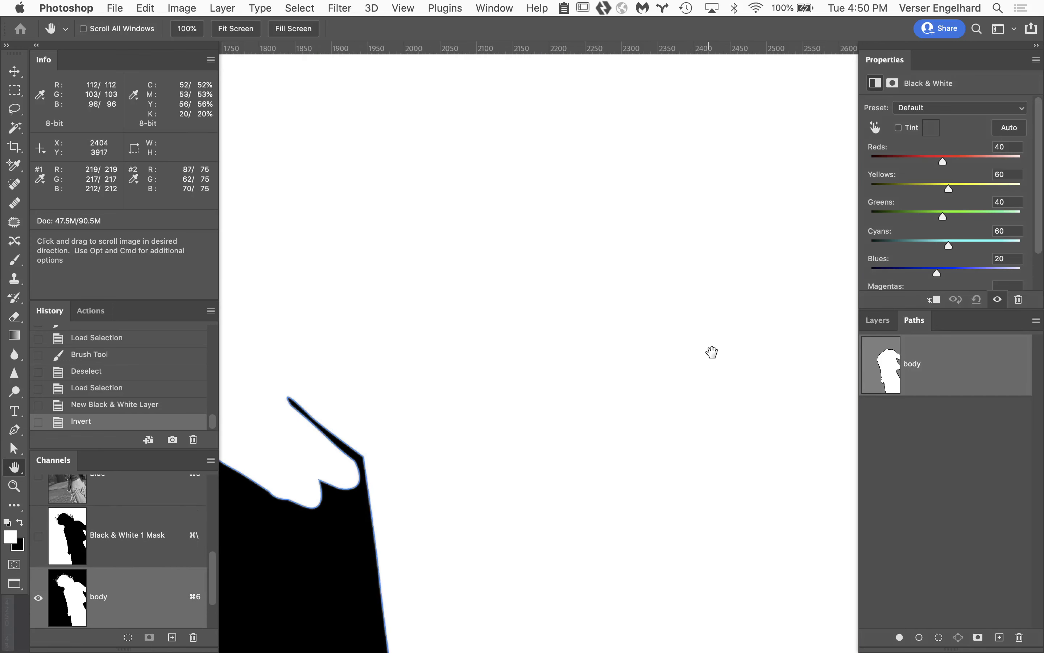
click(877, 320)
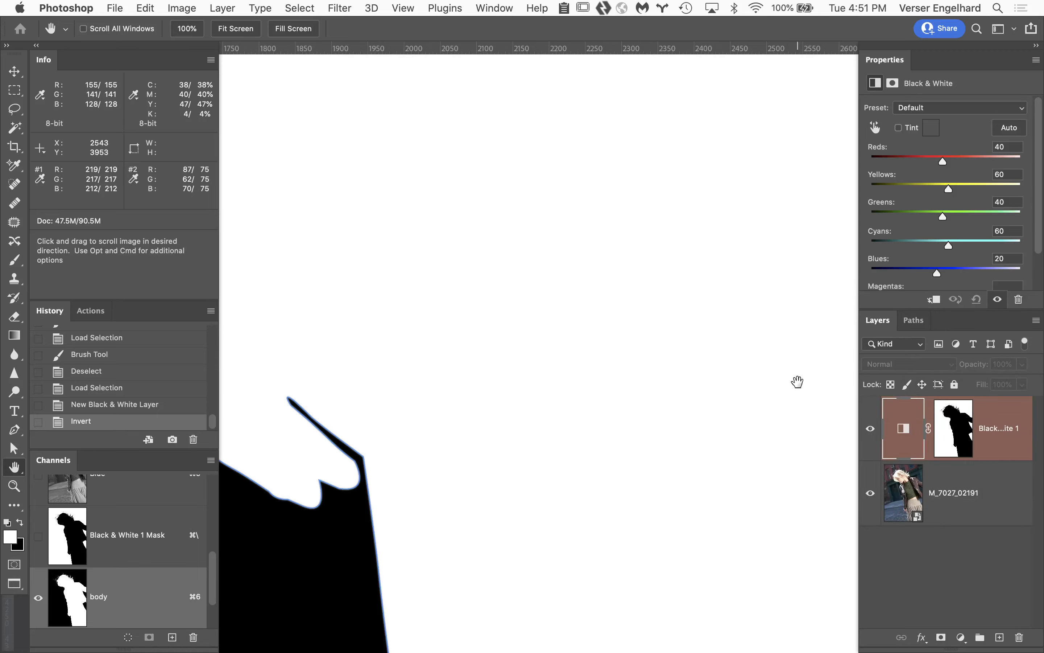
- Make the M_7027_02191 photo layer active in the full-colour view and hide the body path outline
click(954, 501)
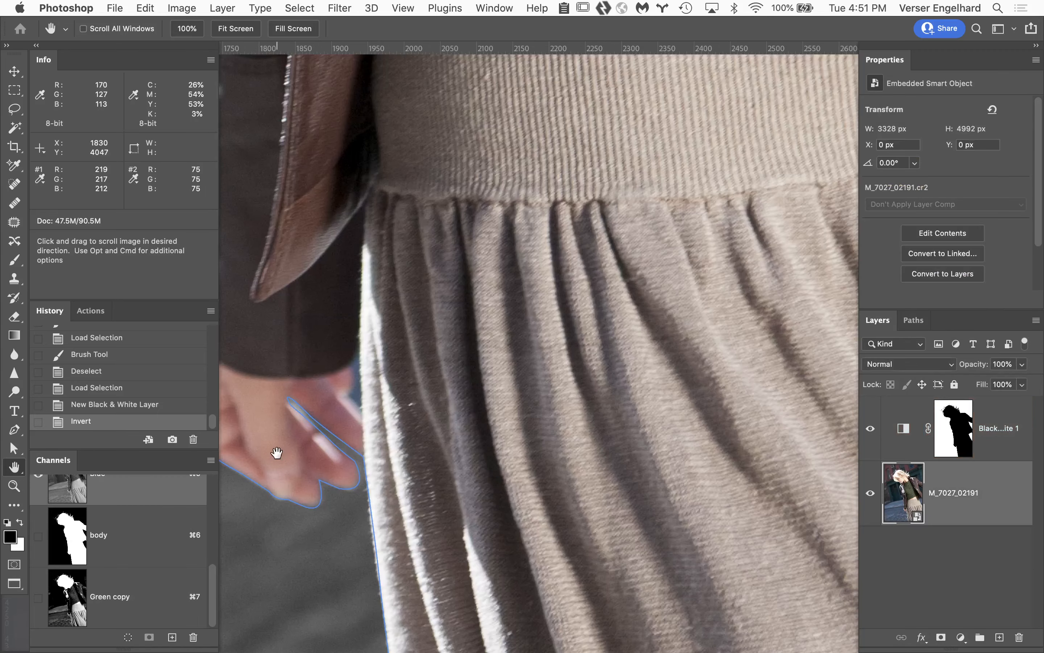
double_click(15, 468)
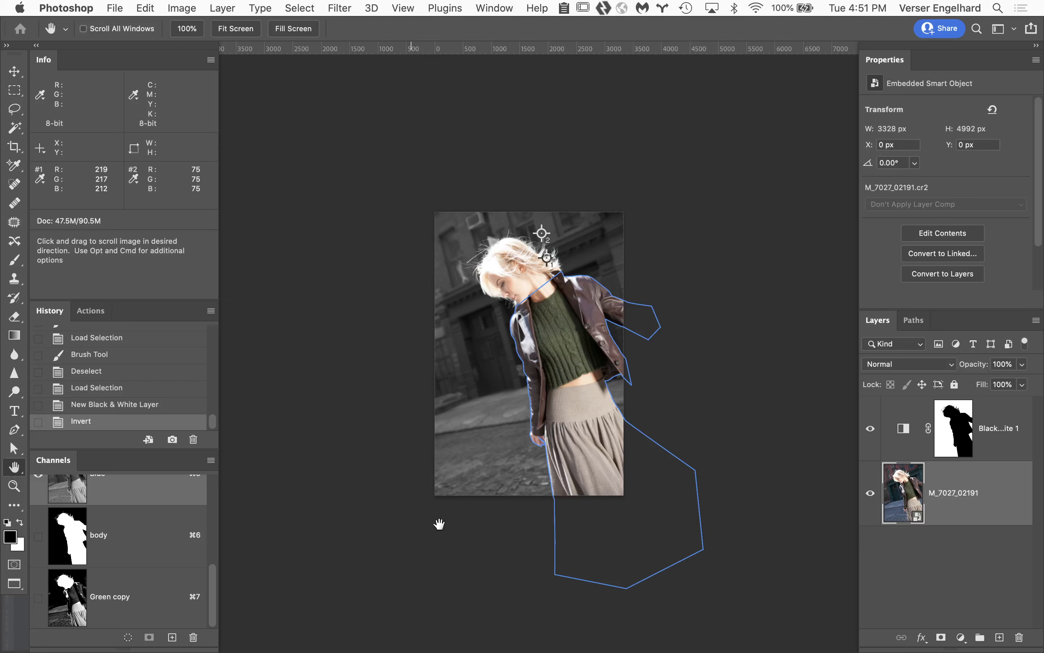
click(915, 322)
click(949, 432)
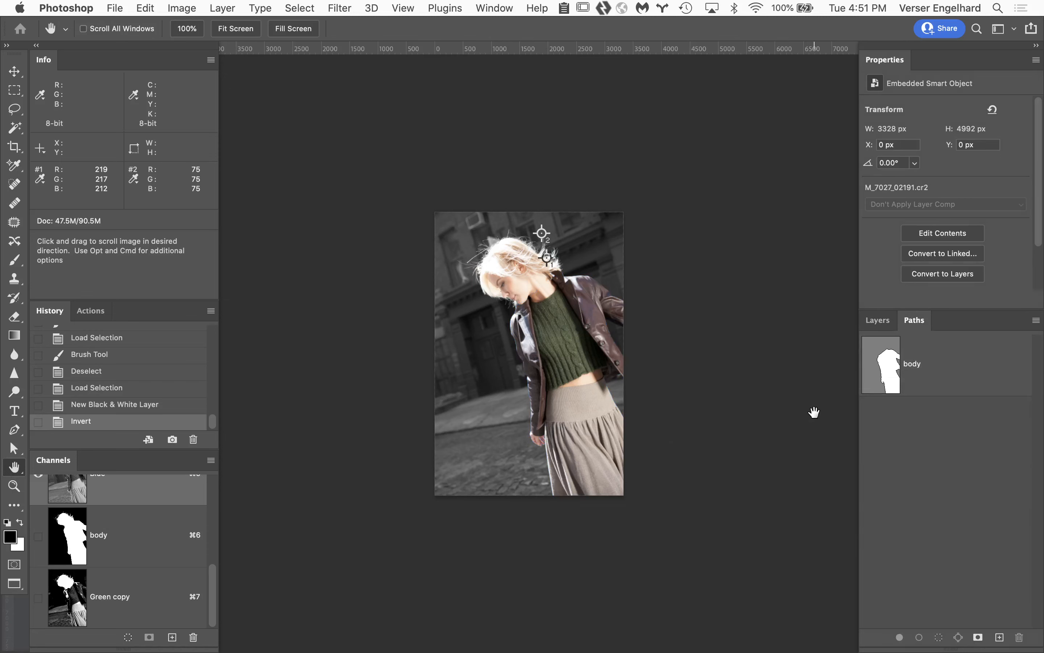
double_click(14, 467)
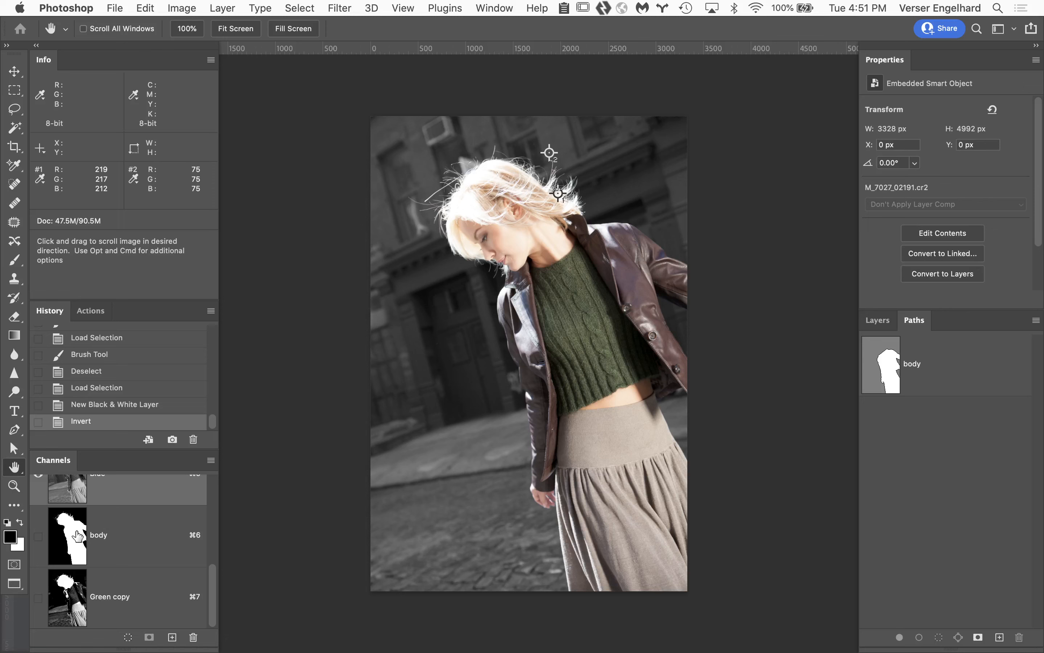
- Load the body channel as a selection and add a Hue/Saturation adjustment above the photo with Saturation set to -23
super+click(77, 535)
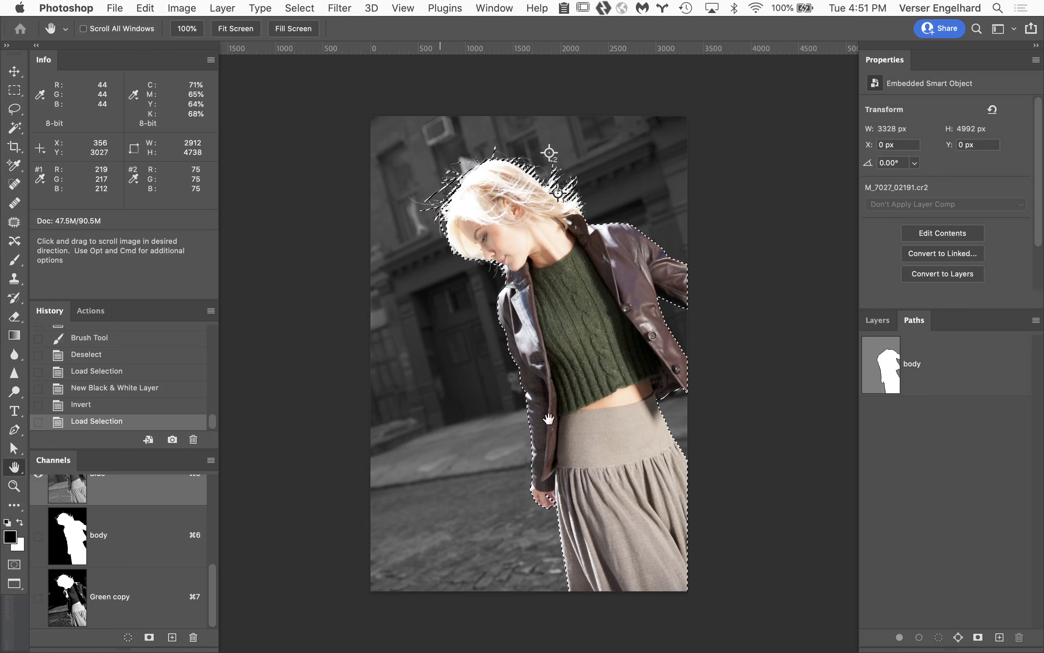
click(875, 322)
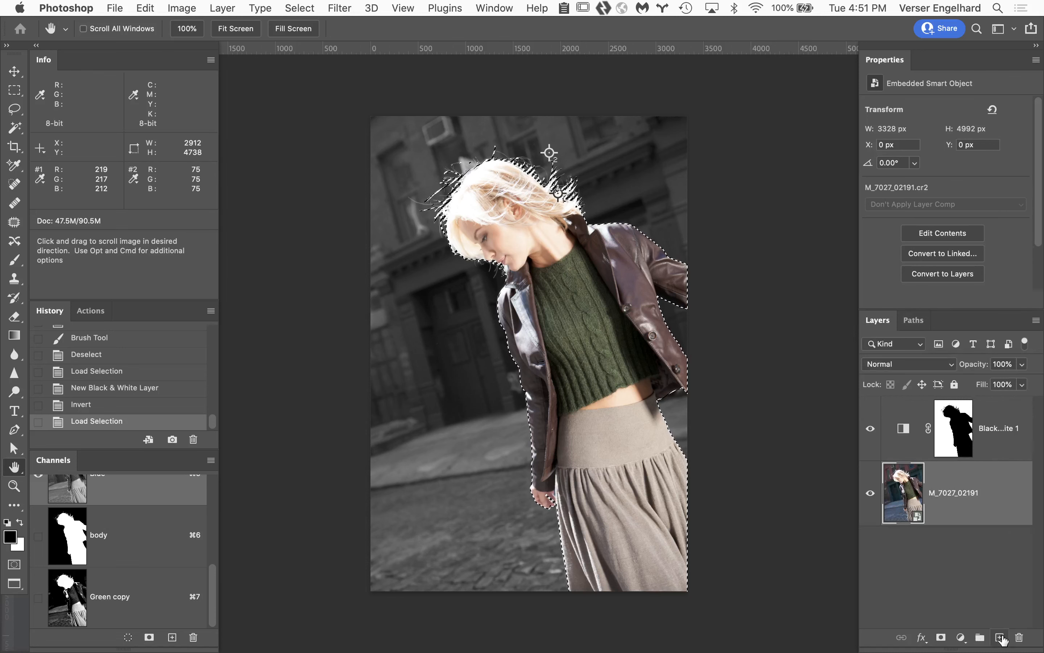
click(962, 639)
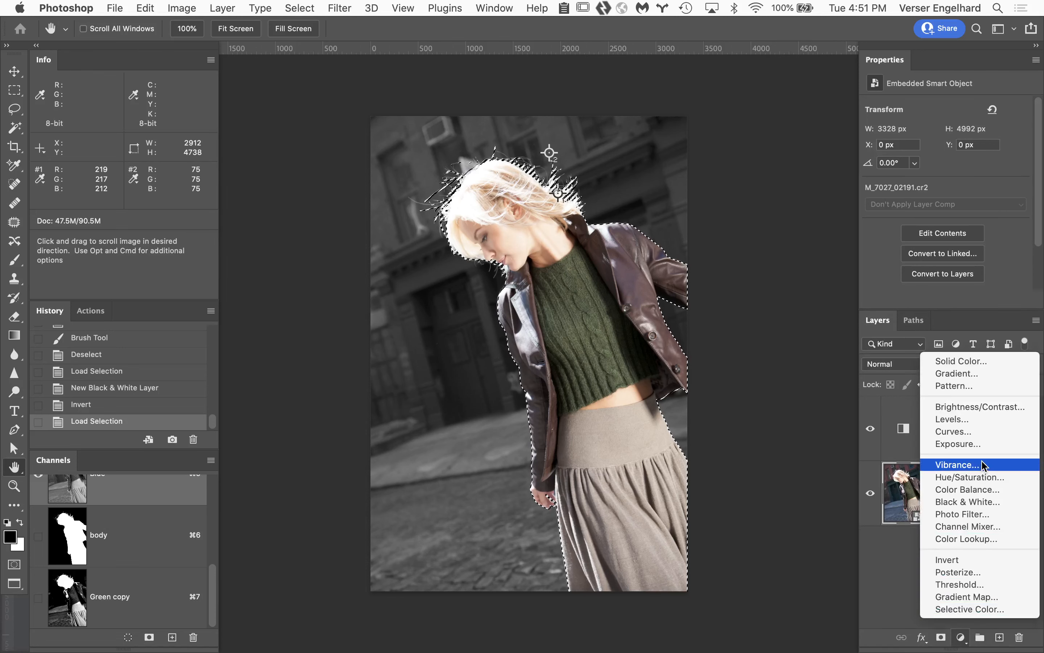
click(979, 477)
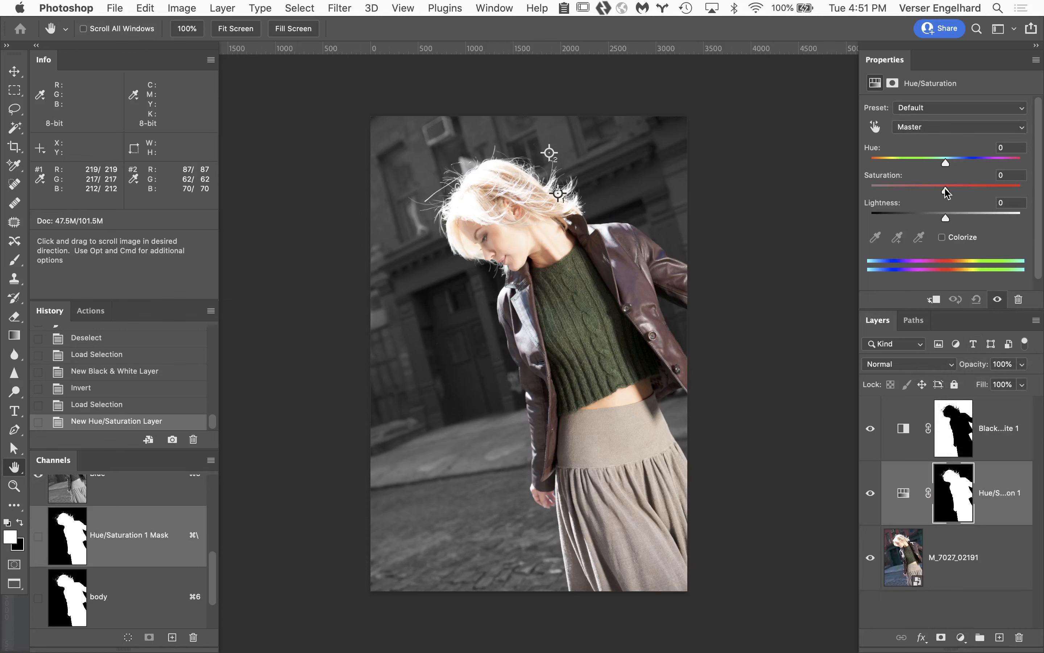
drag(938, 187, 929, 190)
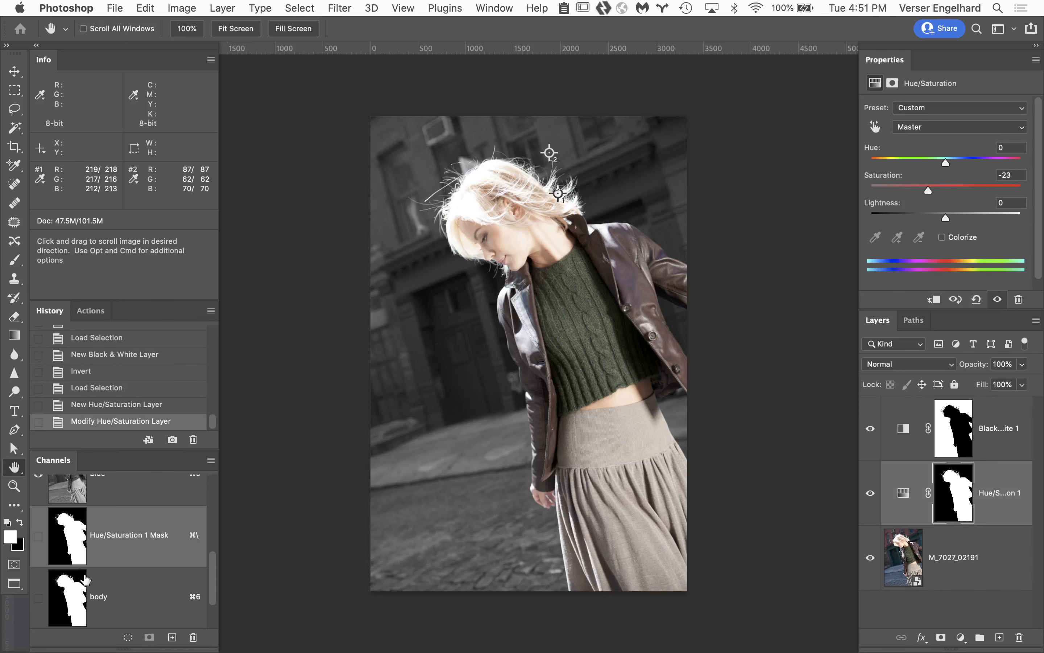
- Add a Curves adjustment masked by the body channel, lower its white point to about half, and invert the mask to darken only the background
super+click(78, 605)
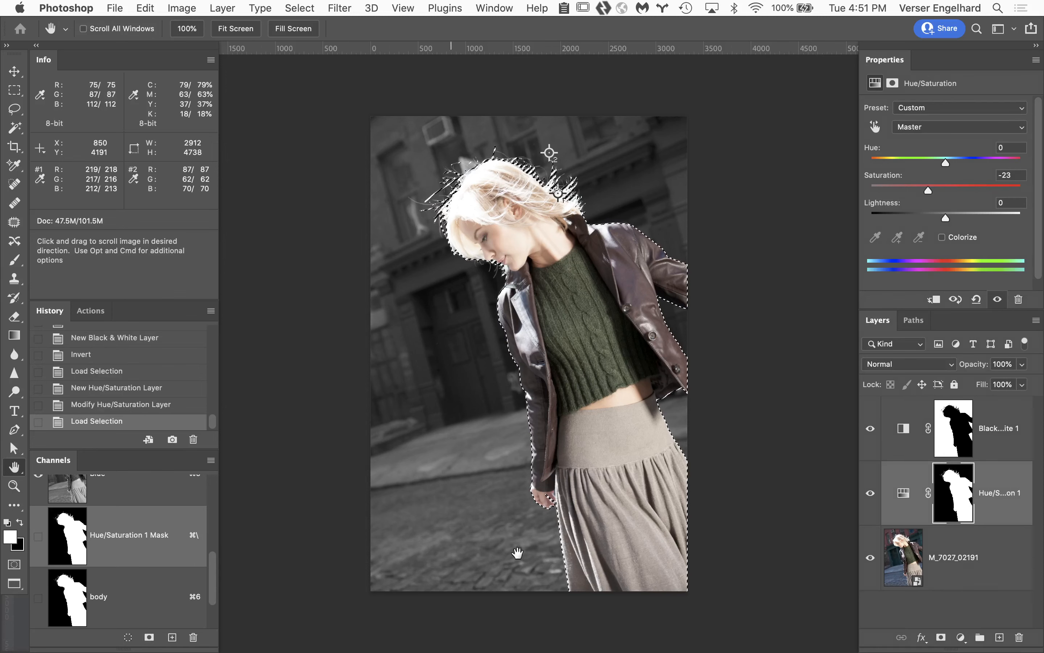
click(961, 637)
click(974, 431)
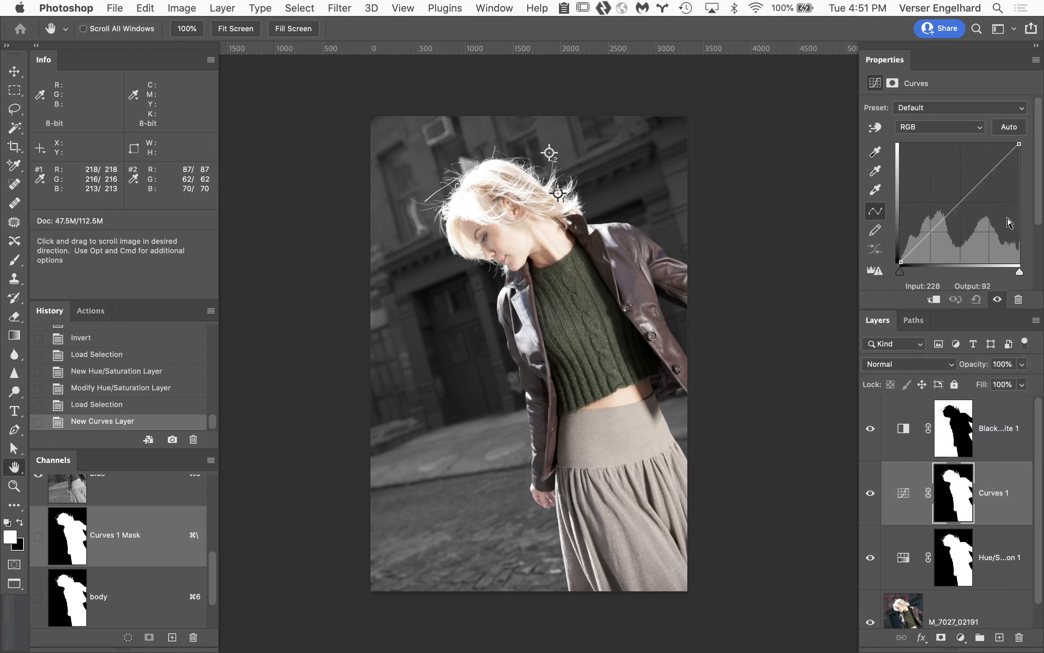
drag(1022, 150, 1040, 205)
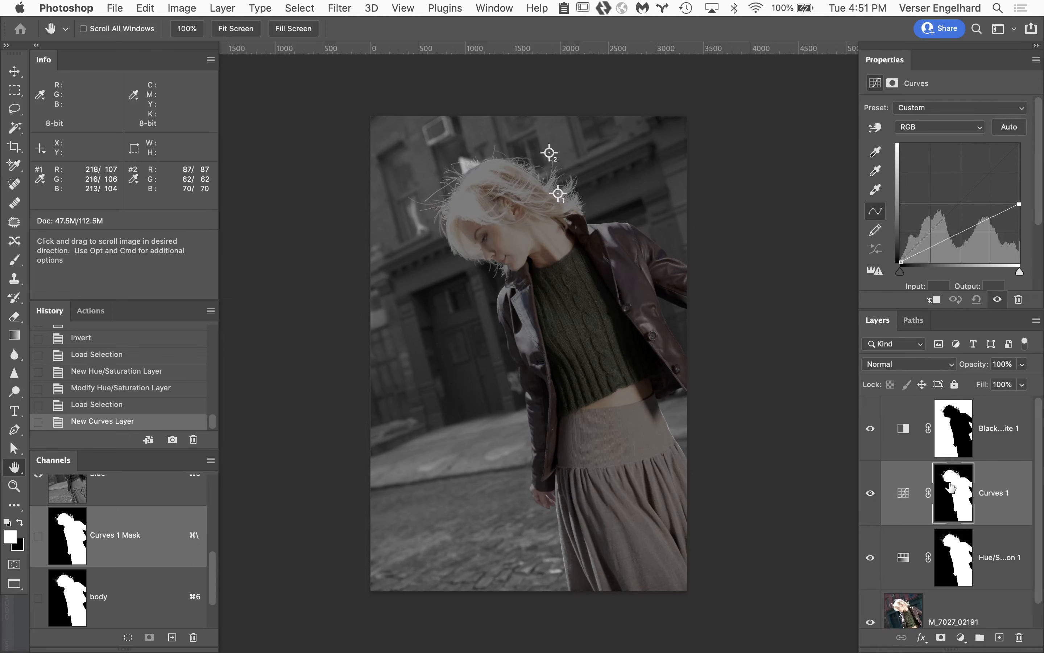
key(super+i)
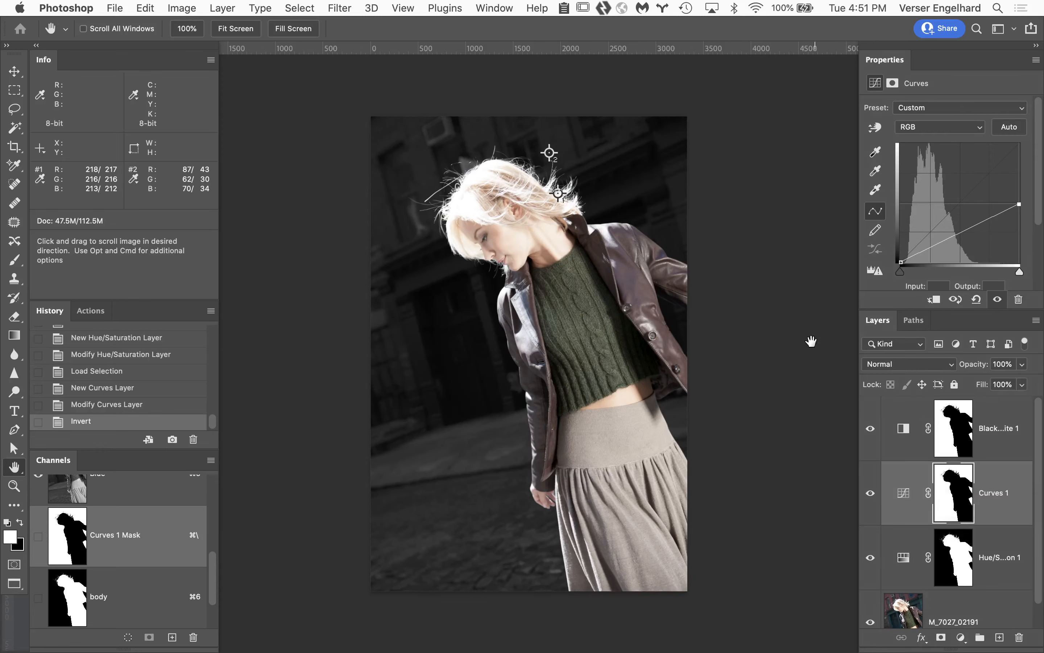
- Examine the cutout edges up close around the hair, face and jacket against the darkened background, and review the whole image
super+click(600, 222)
super+click(499, 208)
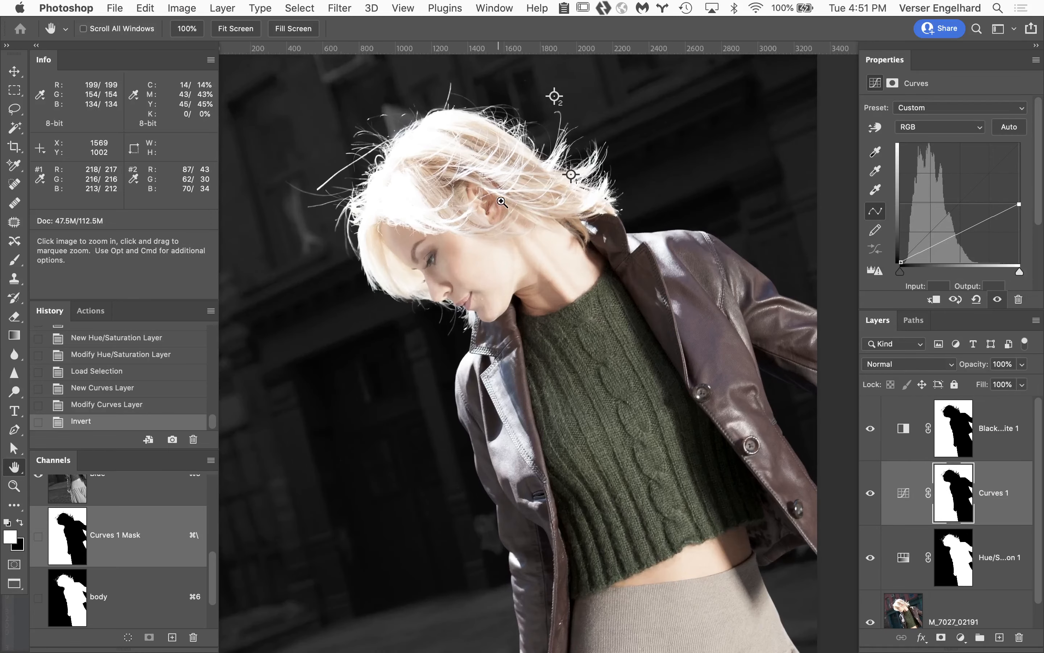
super+click(506, 195)
super+click(540, 190)
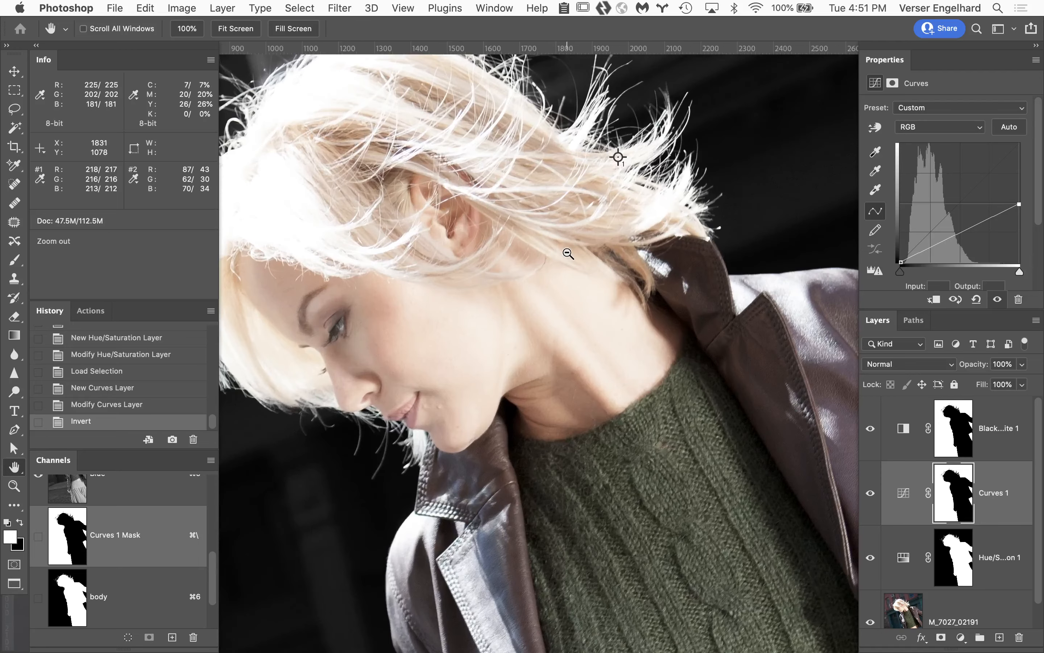
alt+super+click(568, 251)
drag(734, 368, 550, 288)
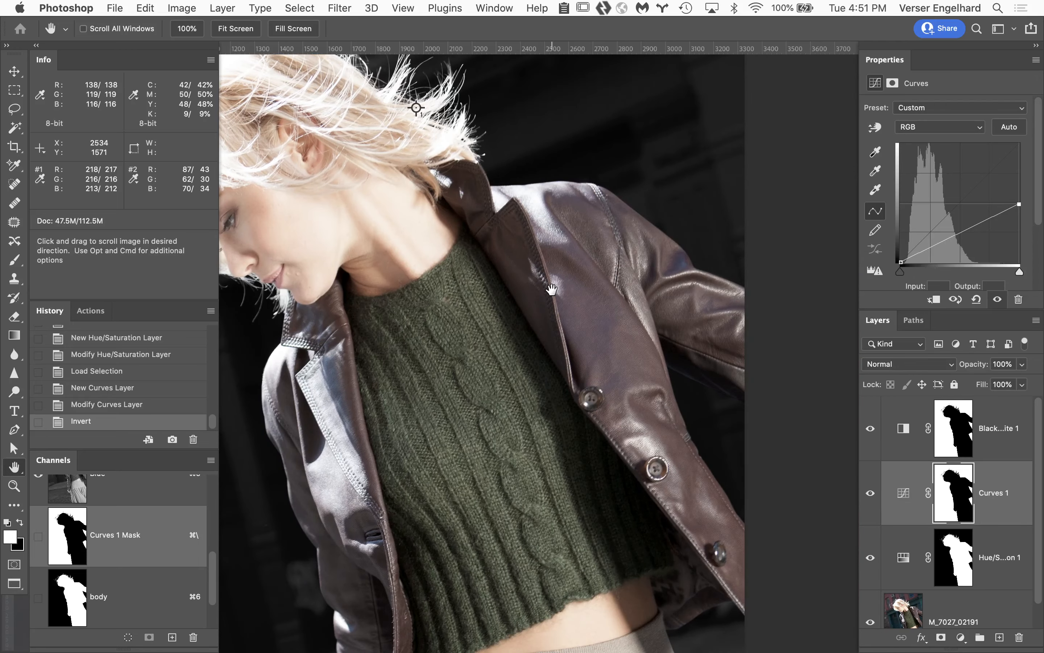
drag(672, 260, 786, 294)
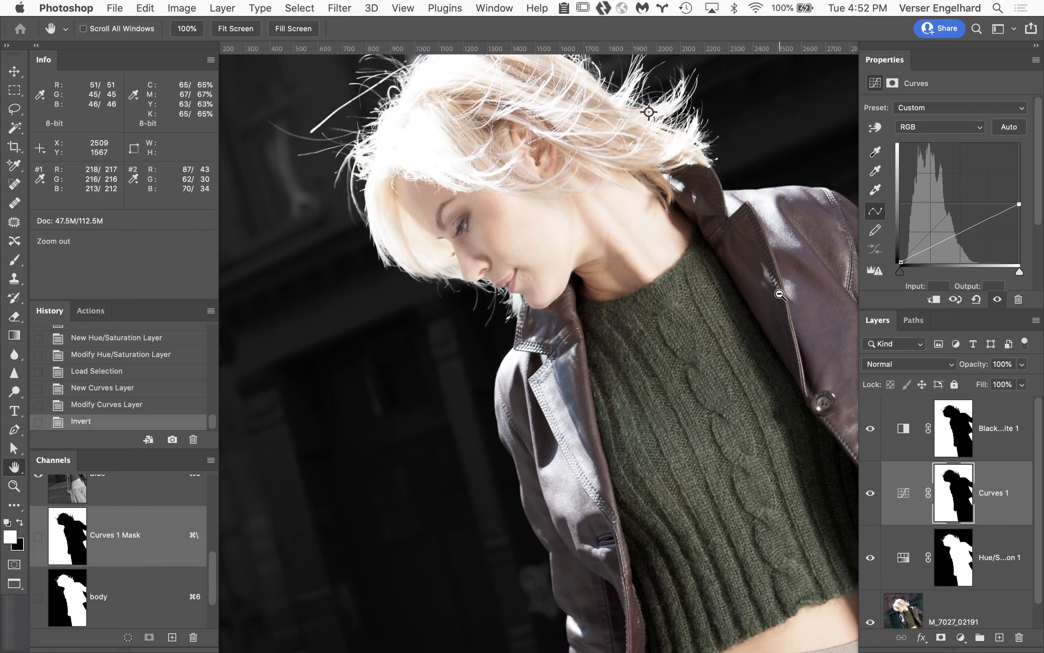
alt+click(780, 294)
alt+click(712, 305)
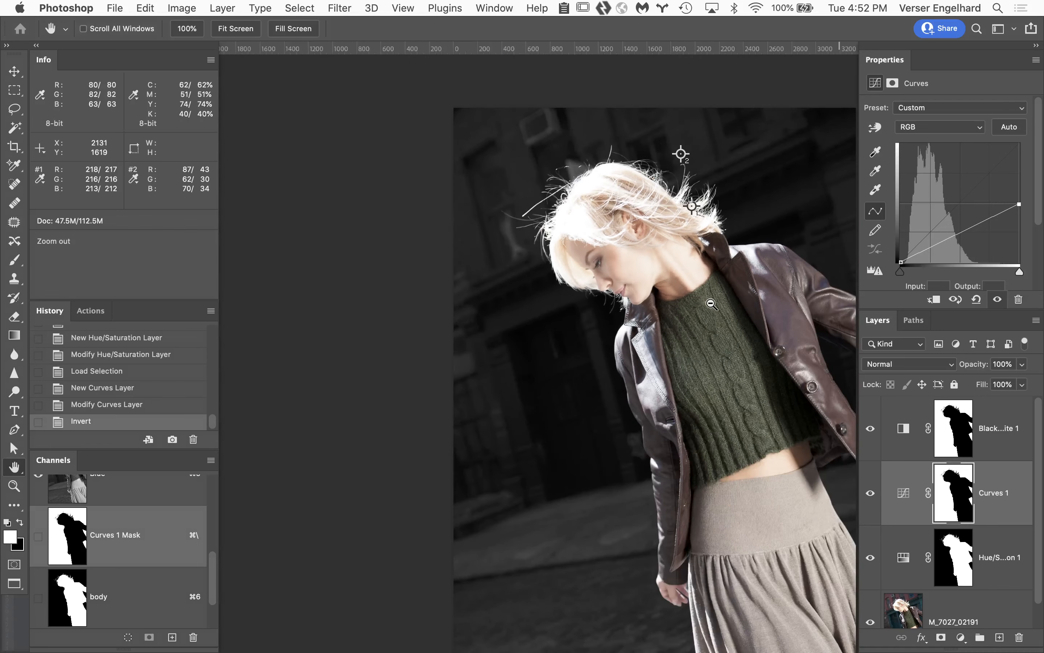
alt+click(745, 358)
drag(744, 358, 558, 329)
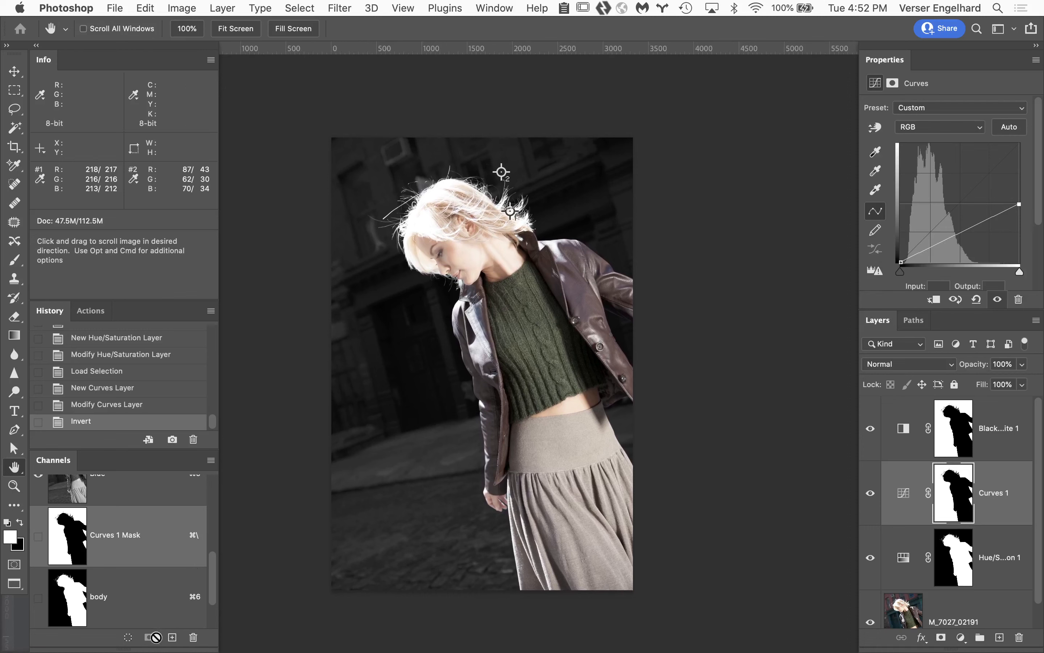
- Save a full-document history snapshot named Snapshot 1 and compare it with the original M_7027_02191 state
alt+click(173, 440)
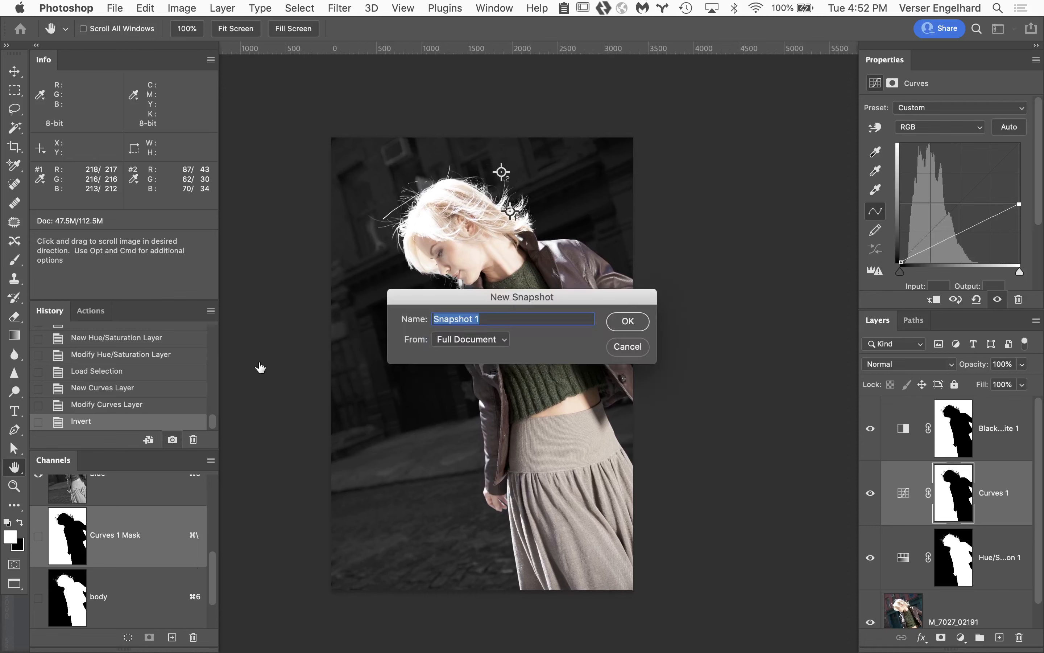
click(628, 321)
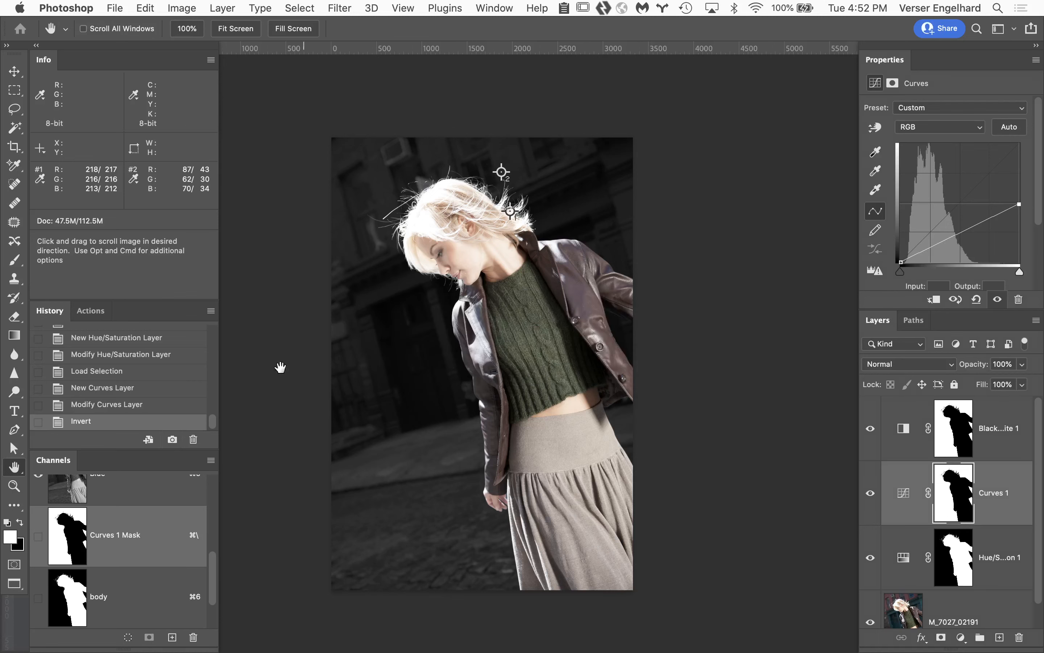
drag(213, 422, 215, 284)
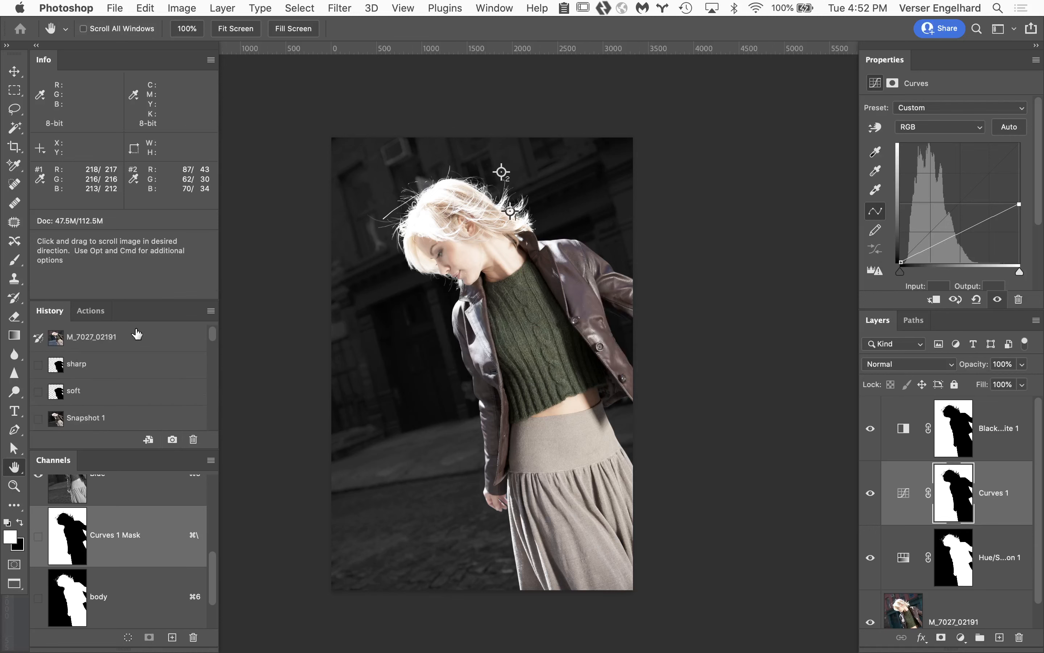
click(134, 337)
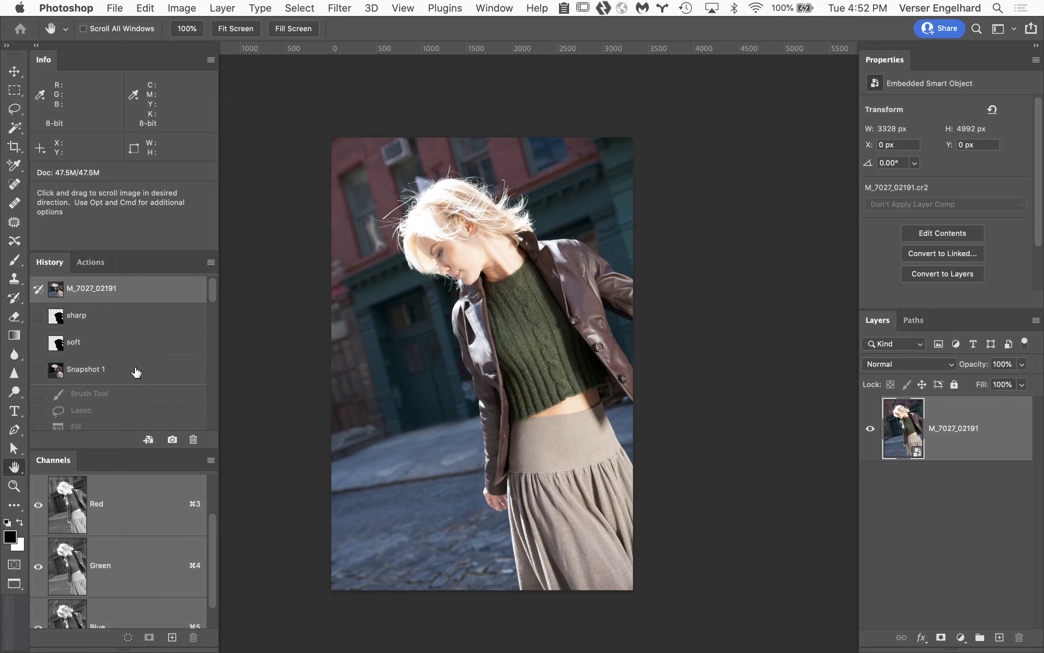
click(136, 367)
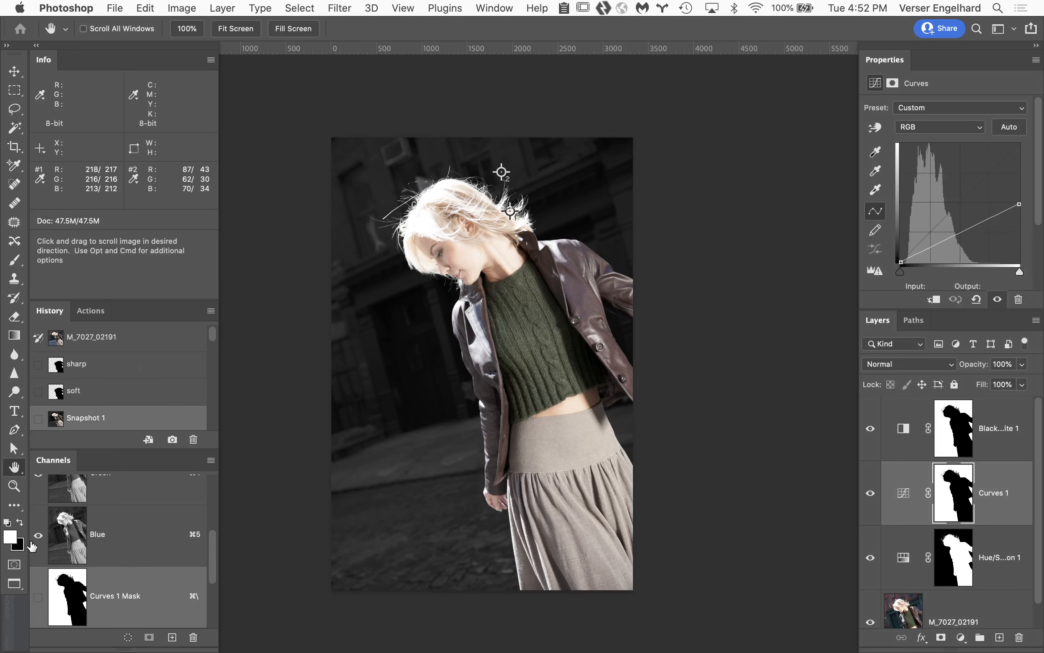
- Switch to Finder, preview 554 Copy.psd in the Assignment folder, and open coke_path.tif in Photoshop
mouse_move(65, 650)
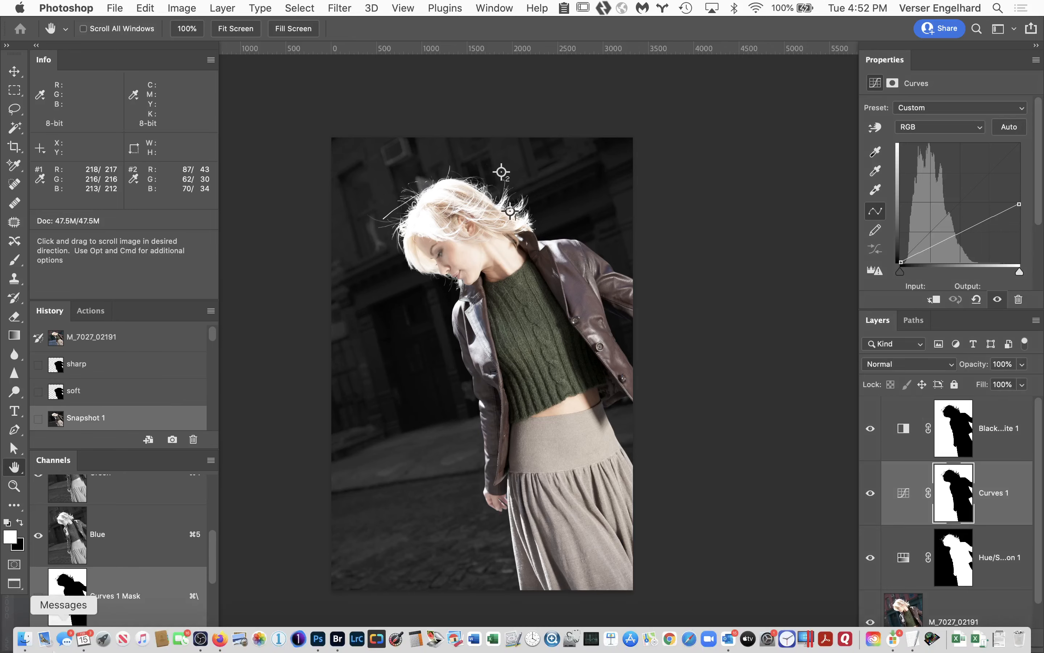
click(24, 639)
scroll(484, 195, left, 3)
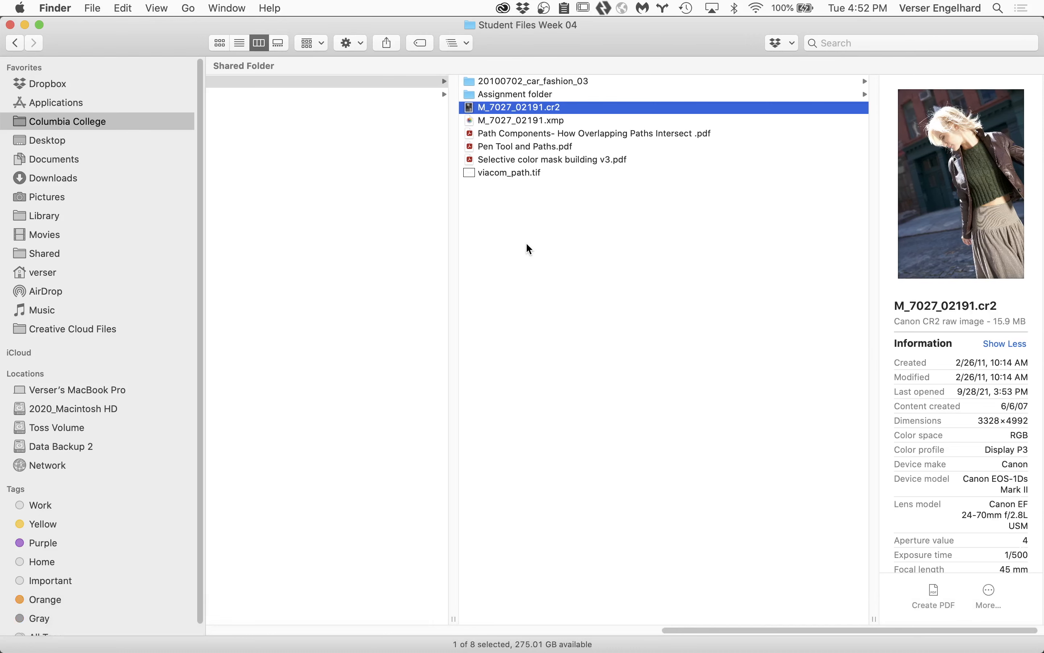
click(550, 92)
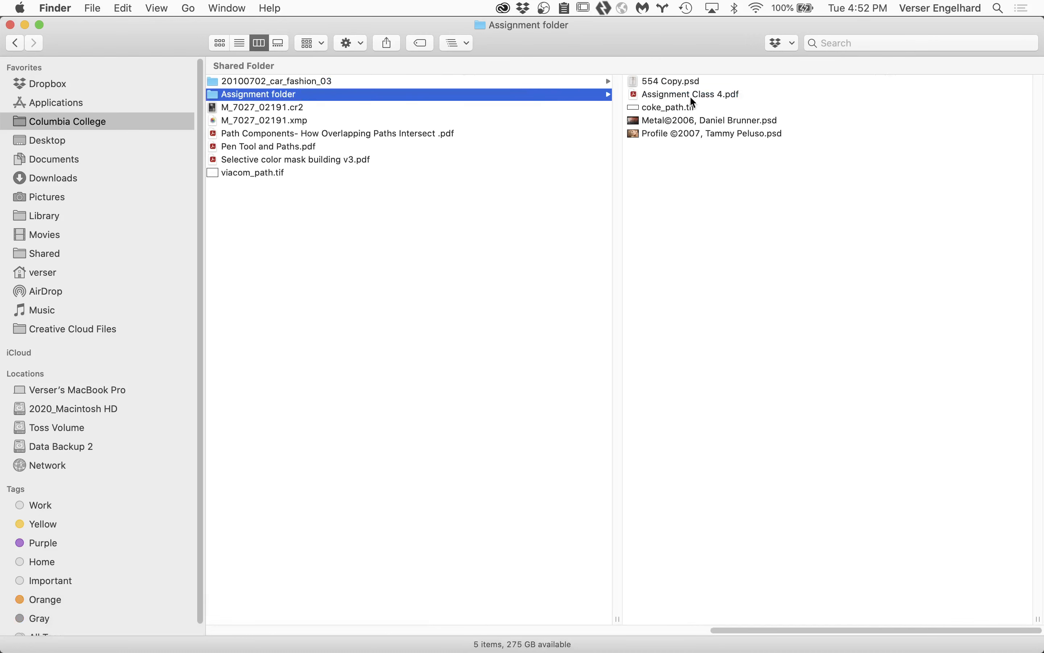
click(667, 82)
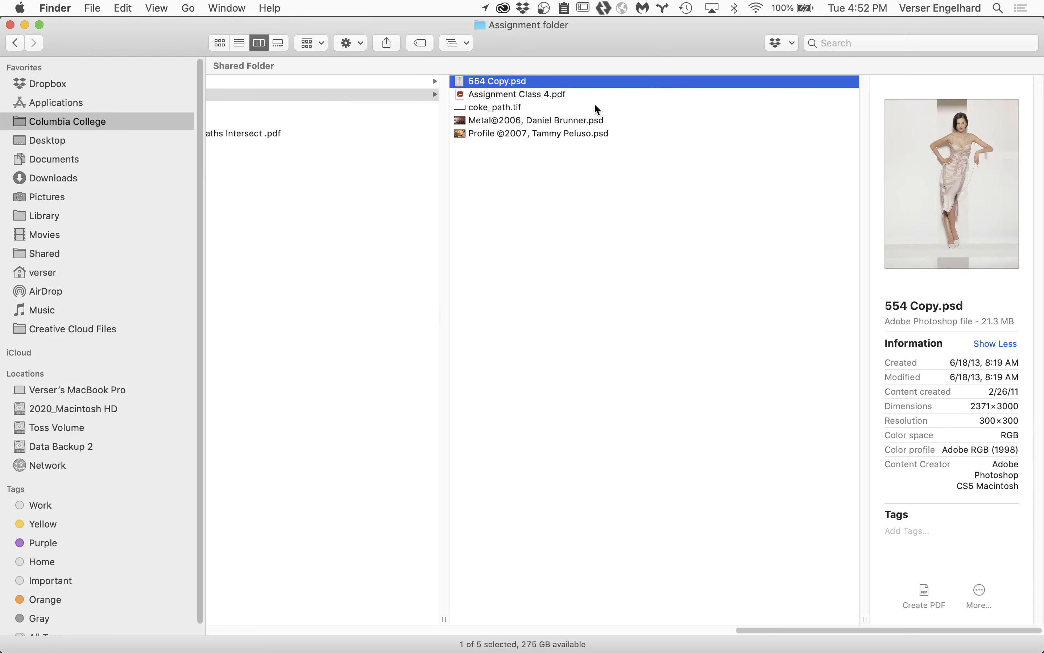
click(522, 109)
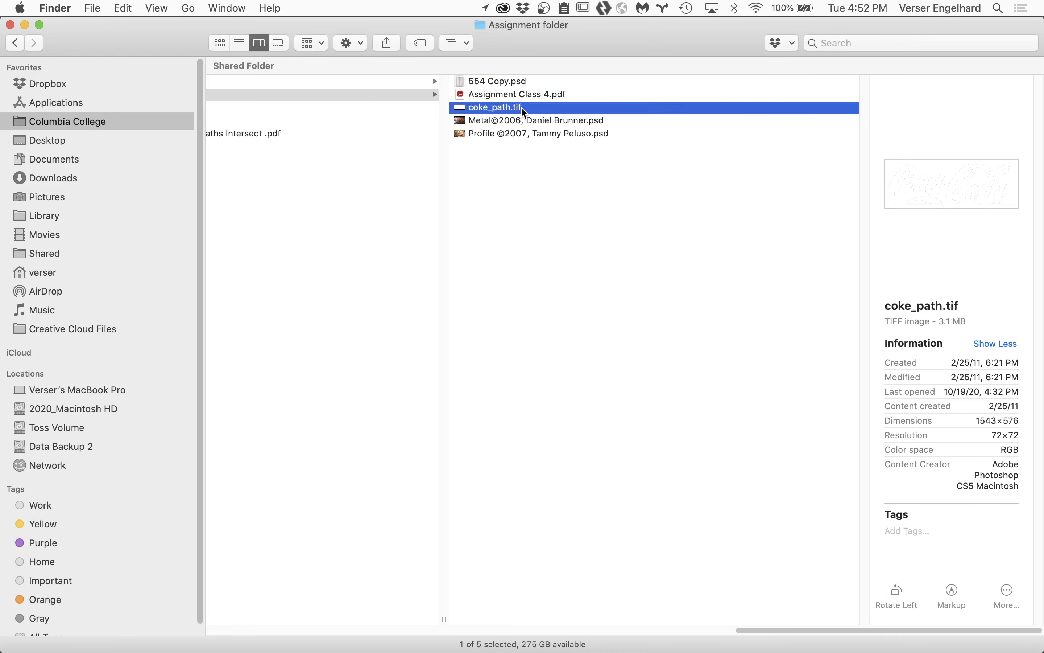
double_click(462, 110)
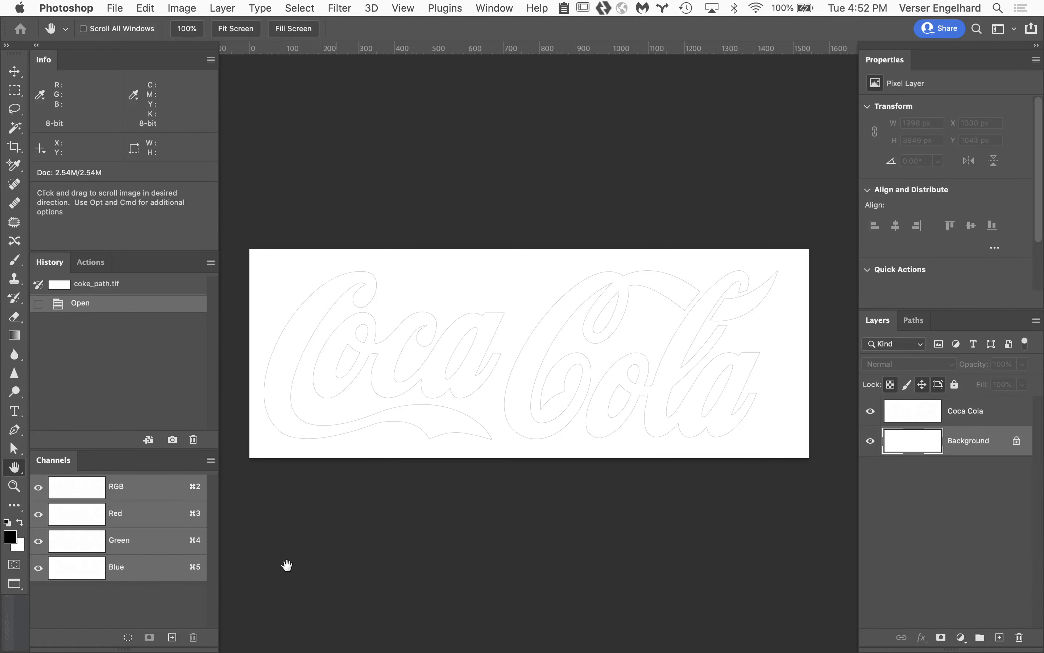
- Return to Finder and preview the Profile, 554 Copy and Metal PSD images in the Assignment folder
mouse_move(105, 650)
click(24, 638)
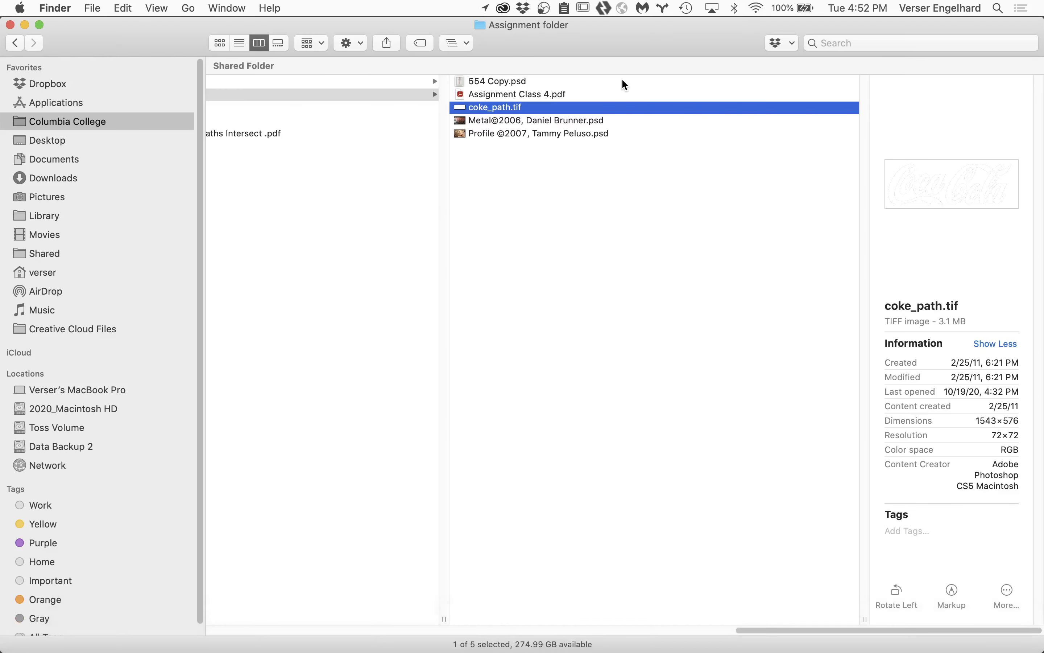
click(537, 134)
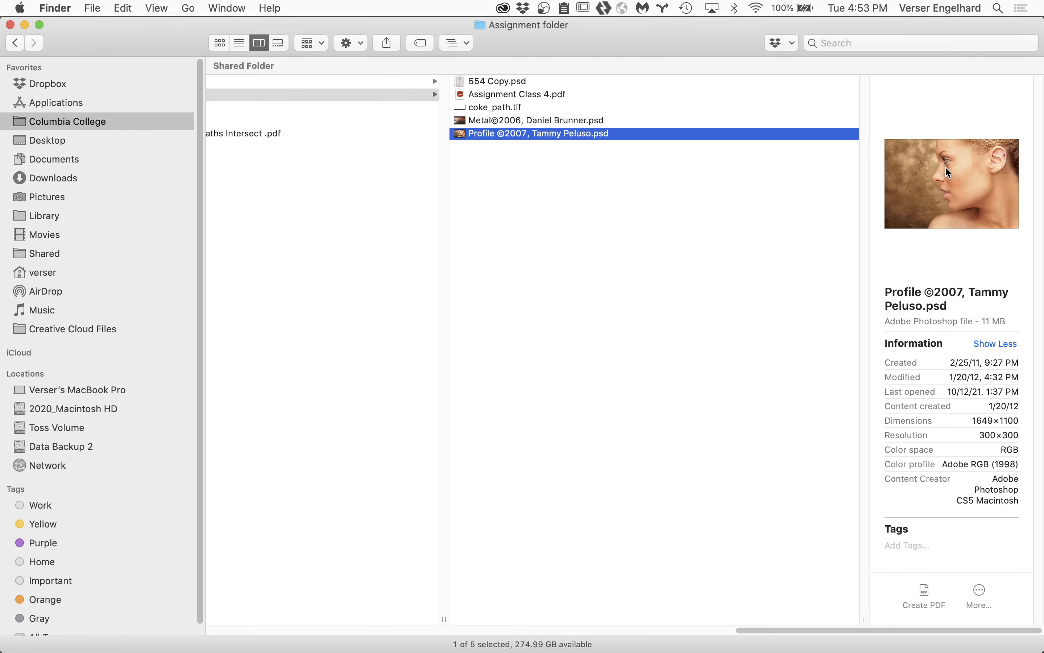
click(522, 83)
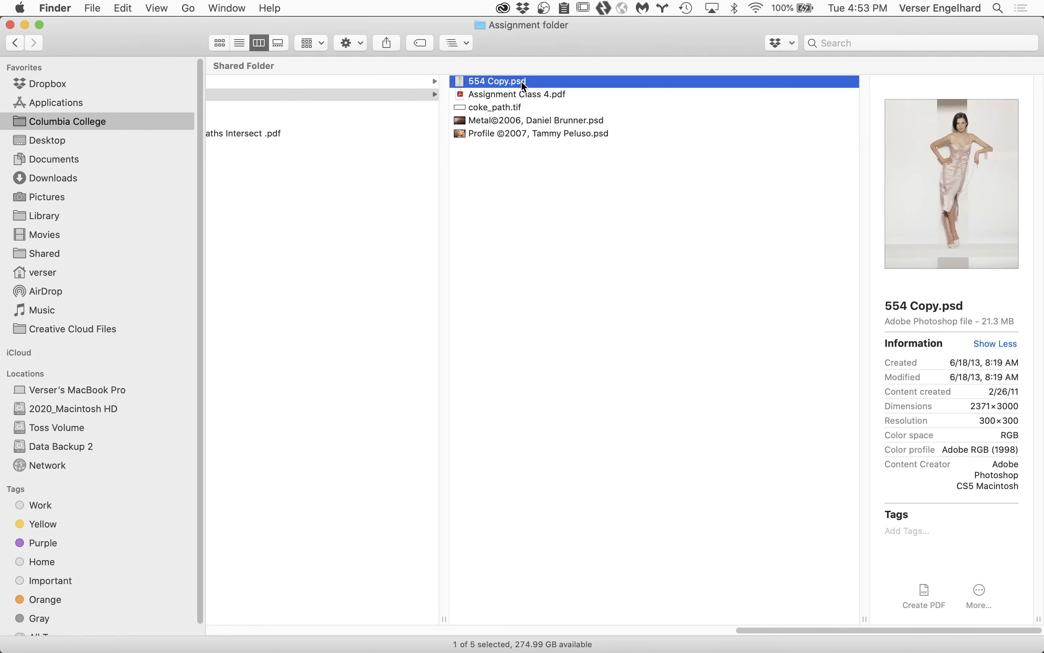
click(510, 122)
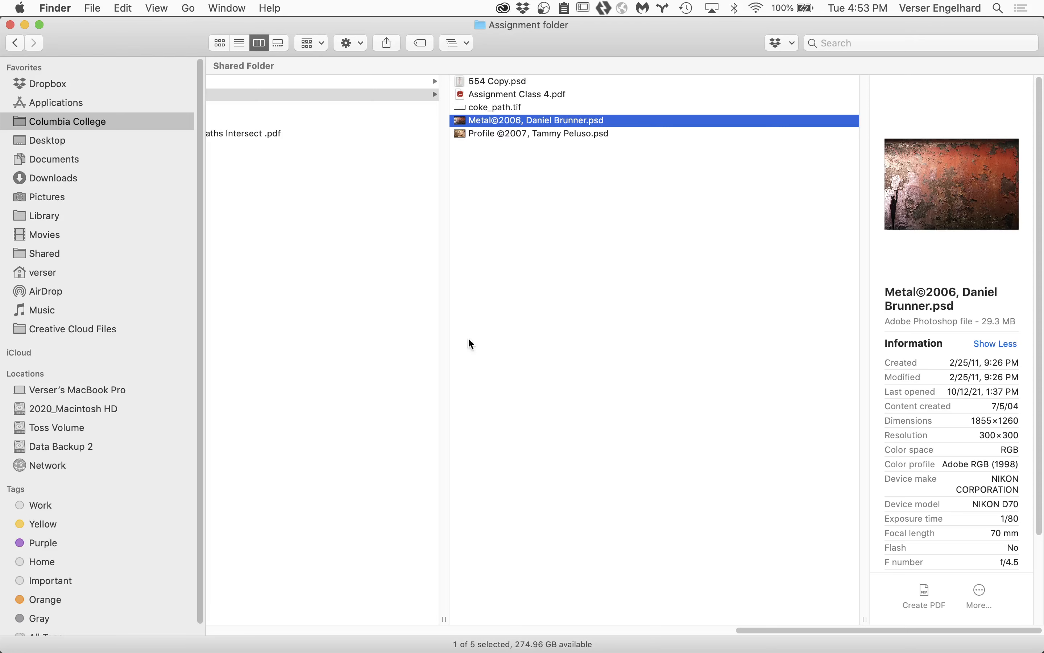
mouse_move(189, 650)
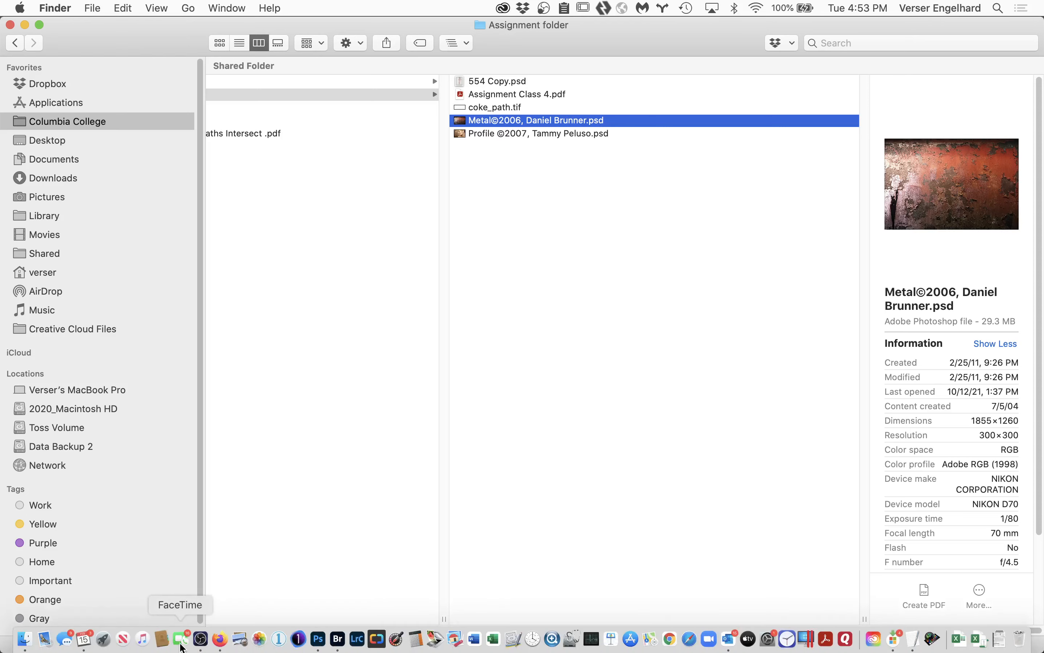
click(200, 640)
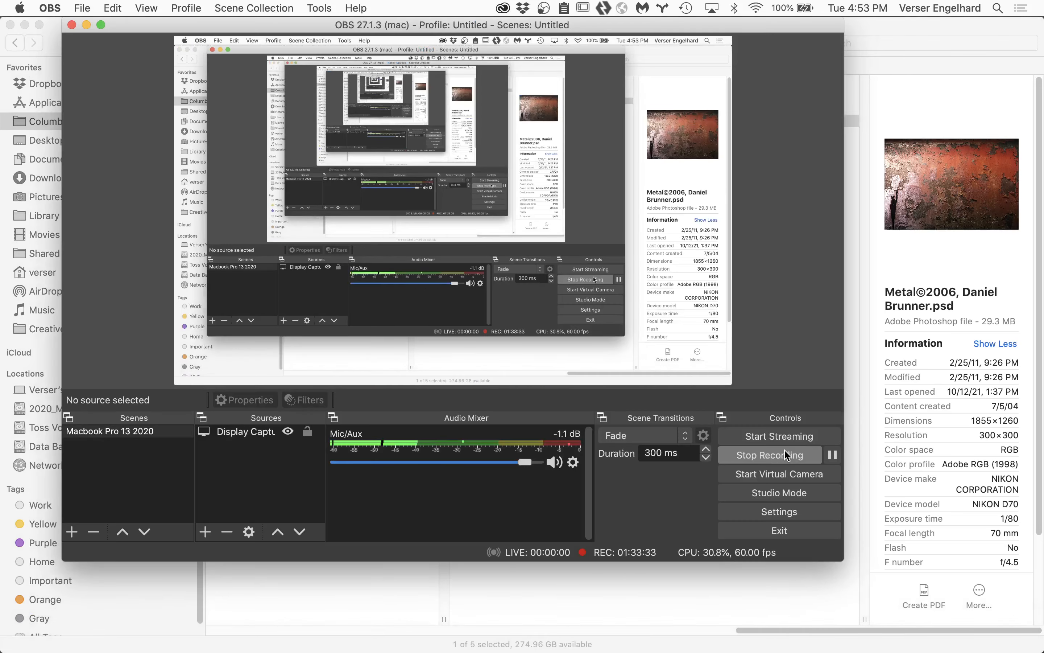